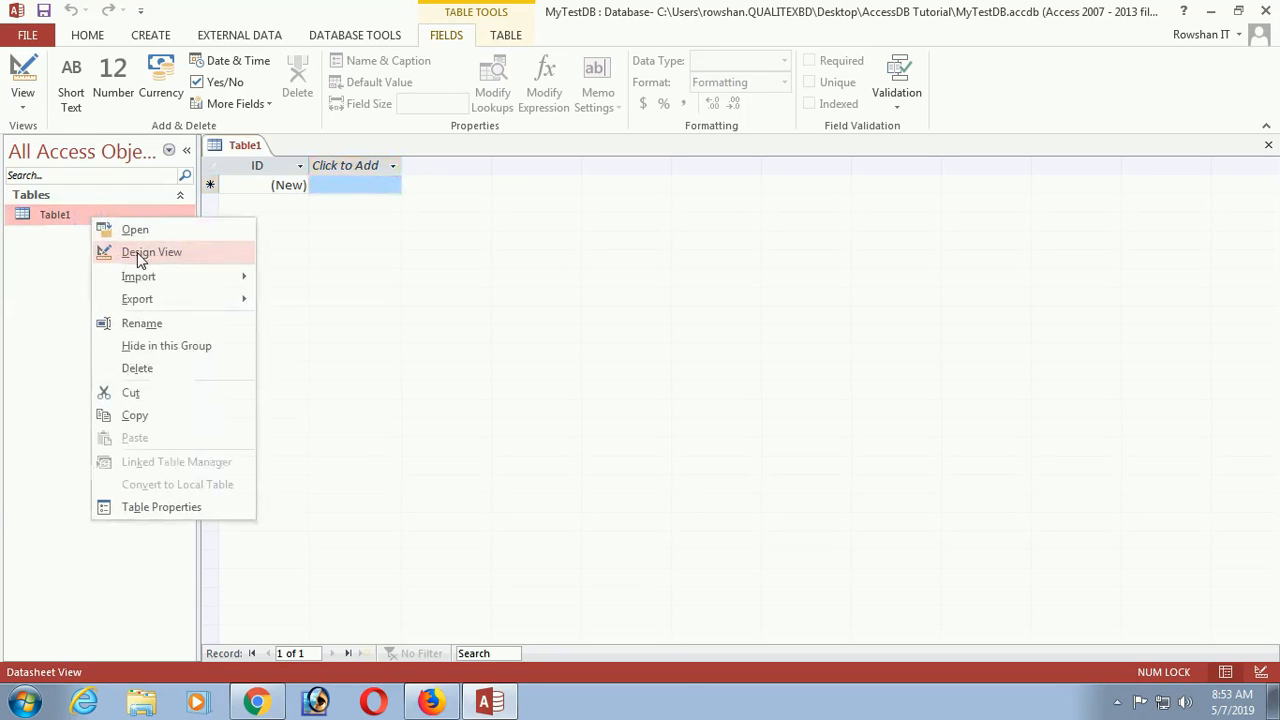
# Step: Switch Table1 to Design View, saving the table as StudentInfo_Tab
pyautogui.click(140, 255)
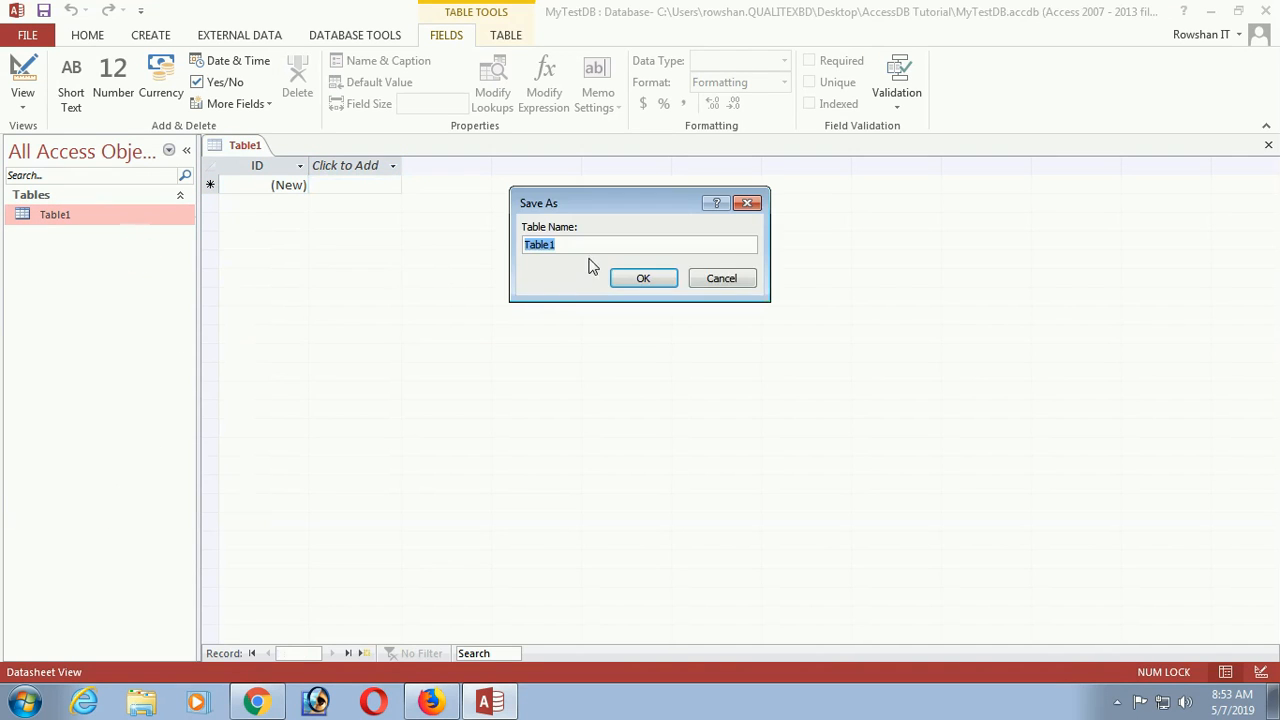
pyautogui.click(733, 283)
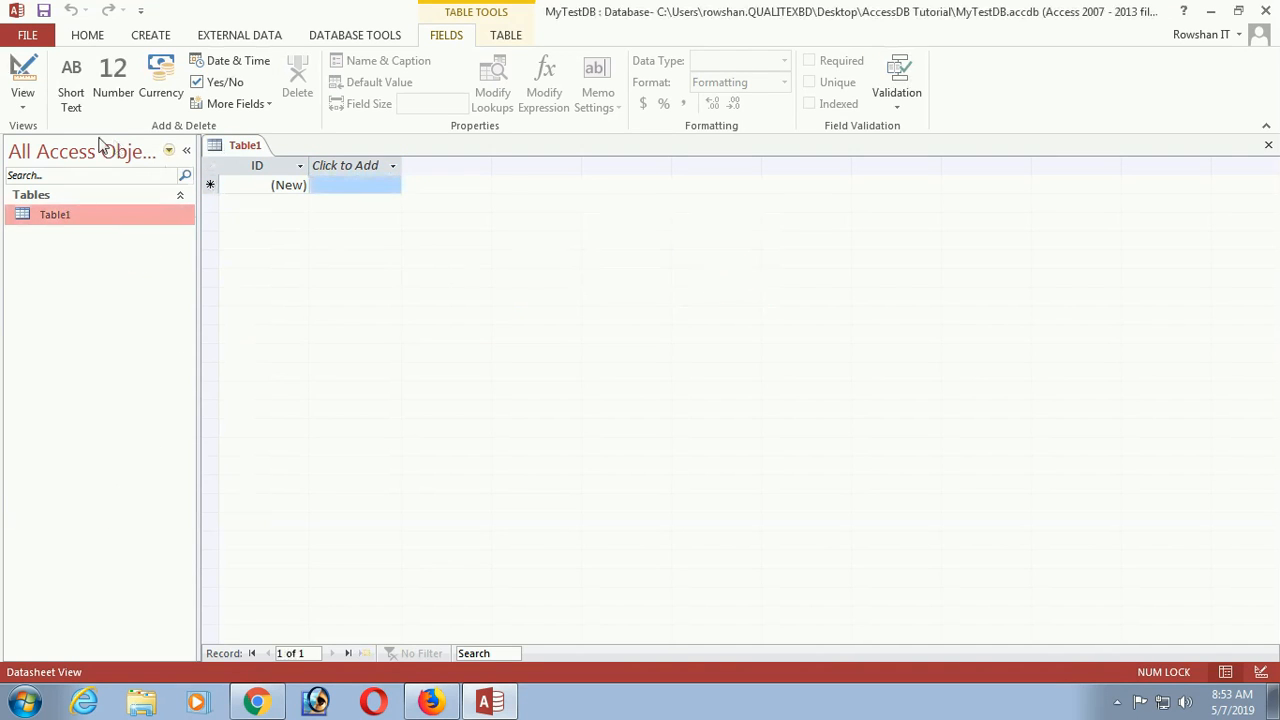
pyautogui.click(16, 111)
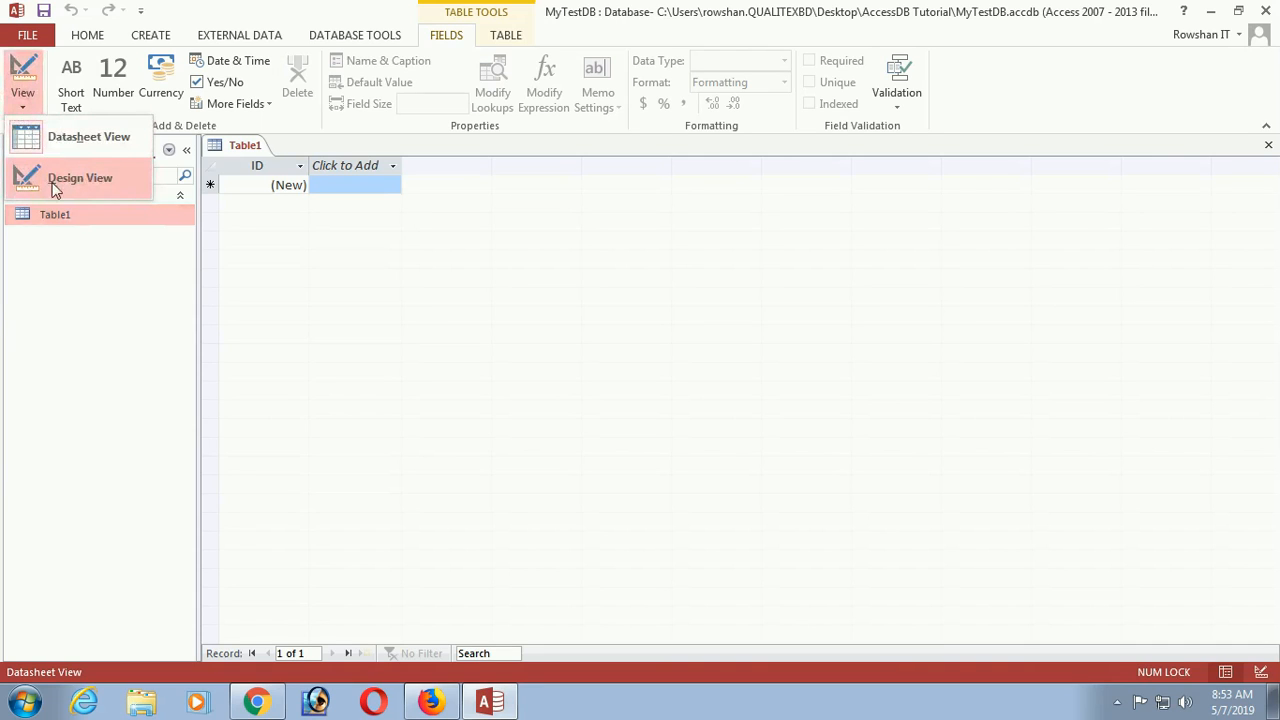
pyautogui.click(98, 182)
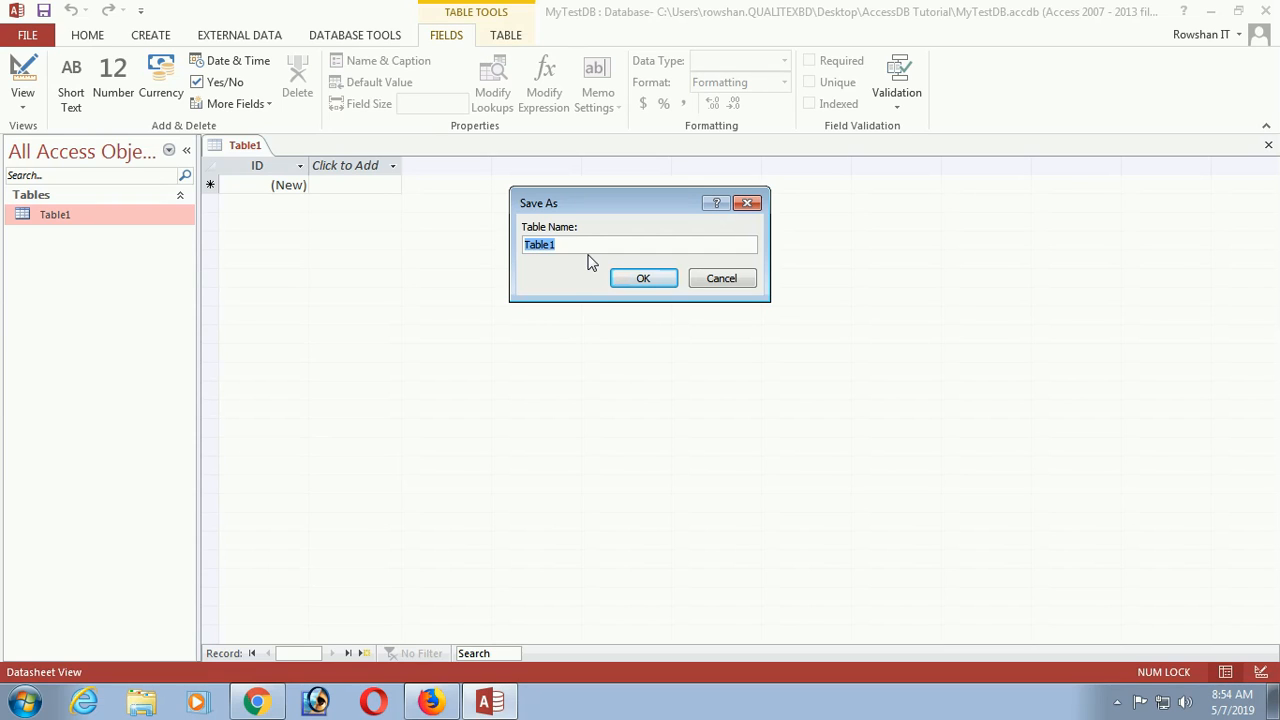
pyautogui.write('Stude')
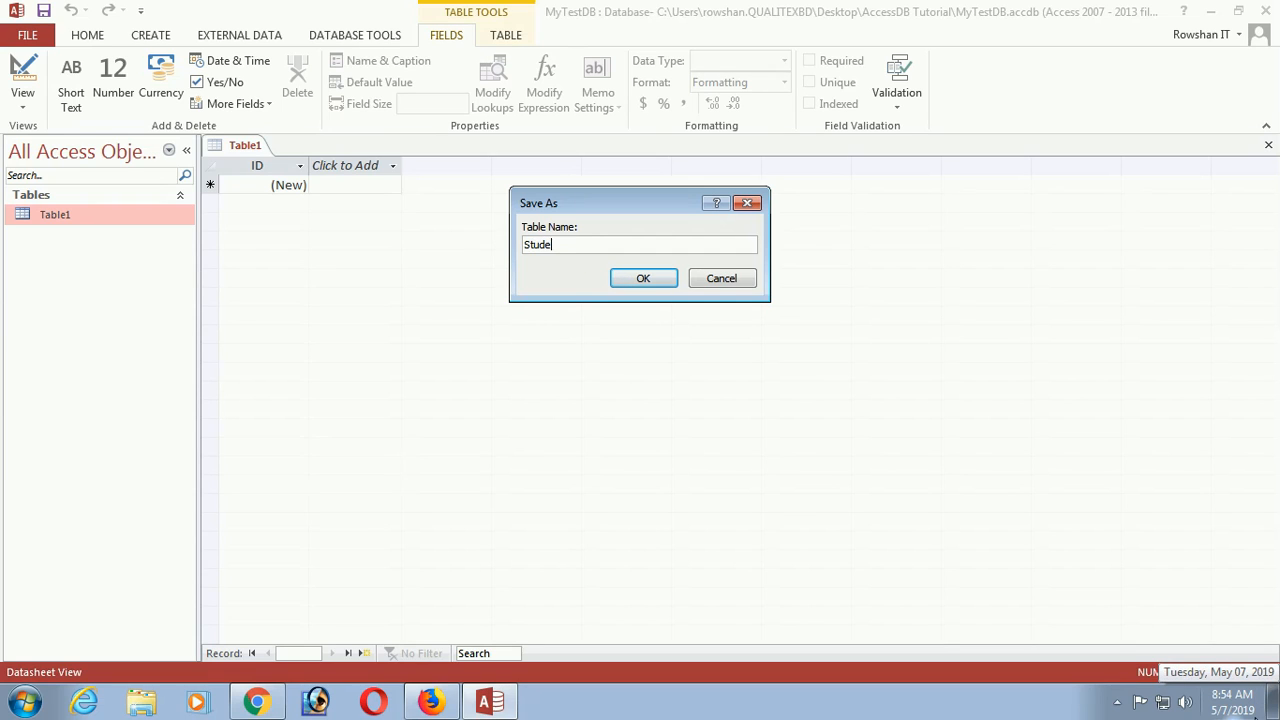
pyautogui.write('ntInfo_')
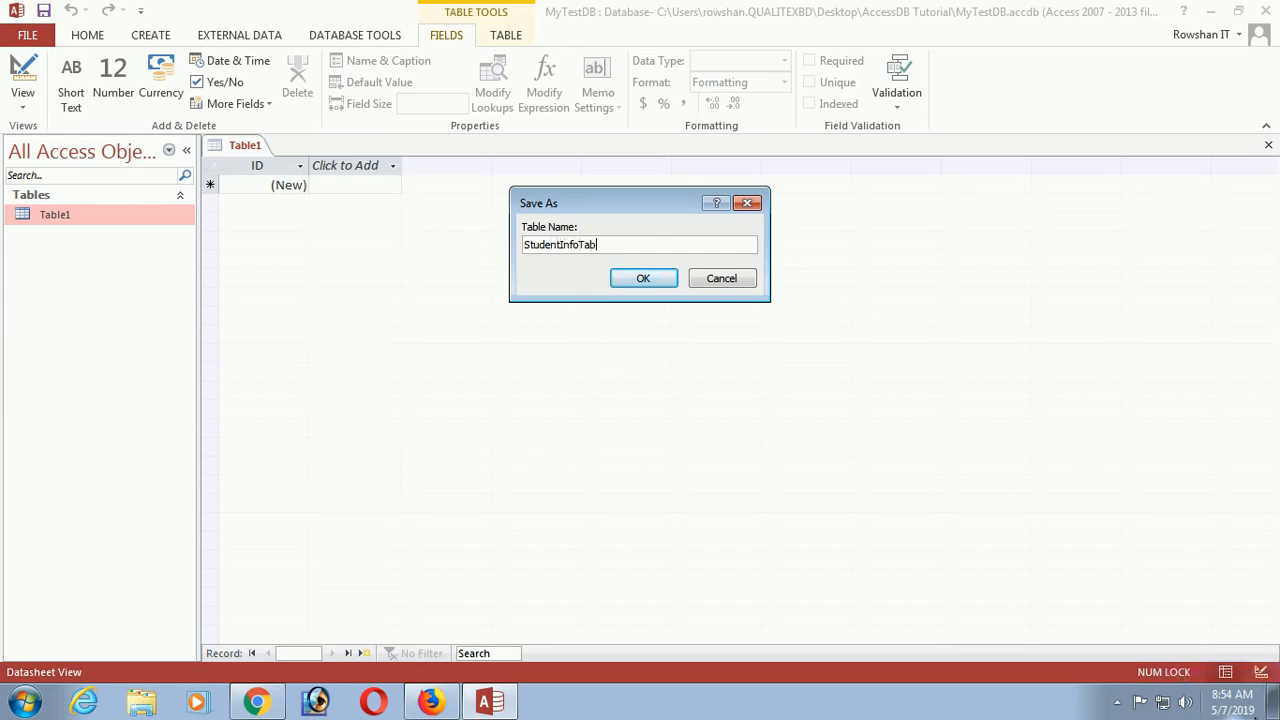
pyautogui.write('Tab')
pyautogui.press('Left')
pyautogui.press('Left')
pyautogui.press('Left')
pyautogui.write('_')
pyautogui.press('Return')
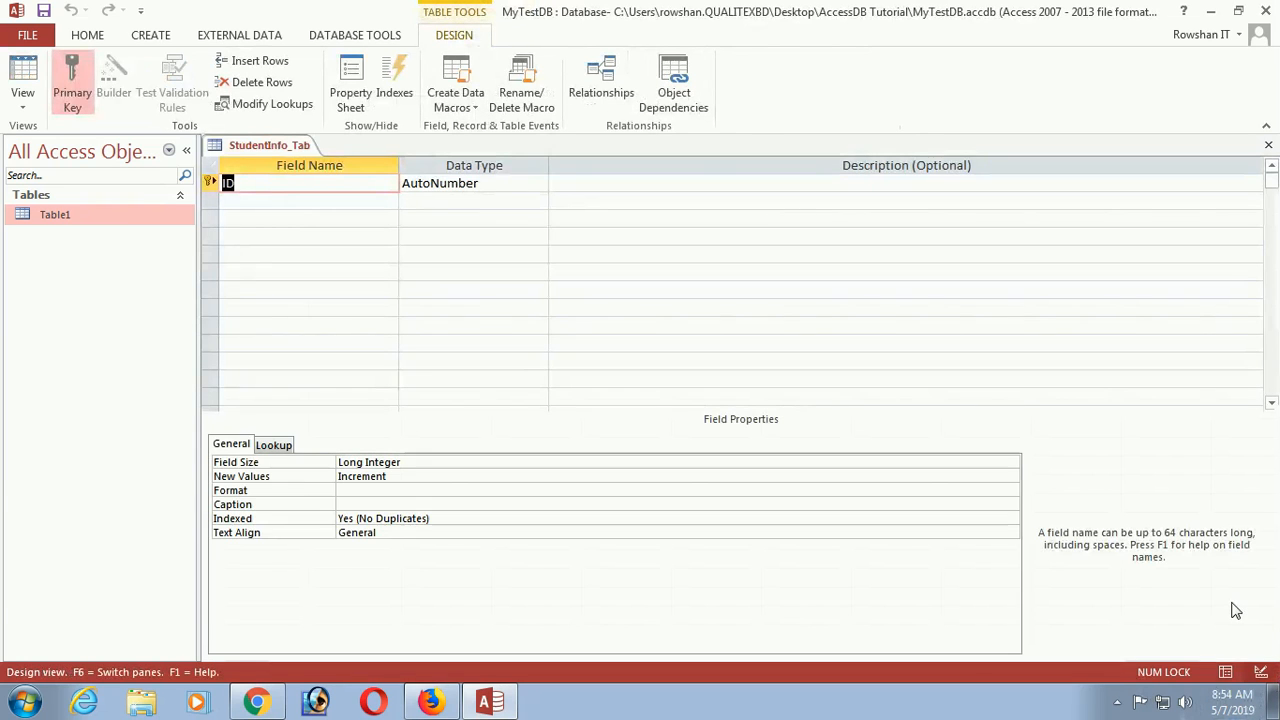
# Step: Rename the primary key field ID as STU_ID and choose AutoNumber as its data type
pyautogui.write('ST')
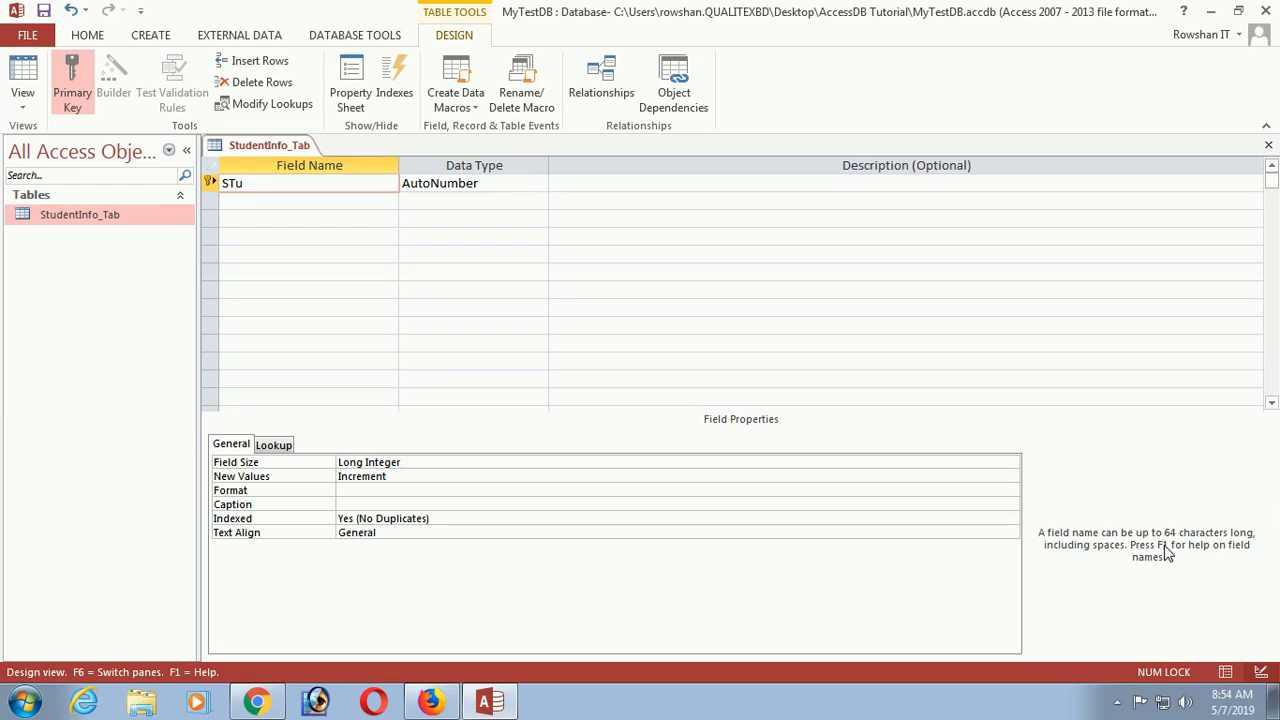
pyautogui.write('U_ID')
pyautogui.click(536, 185)
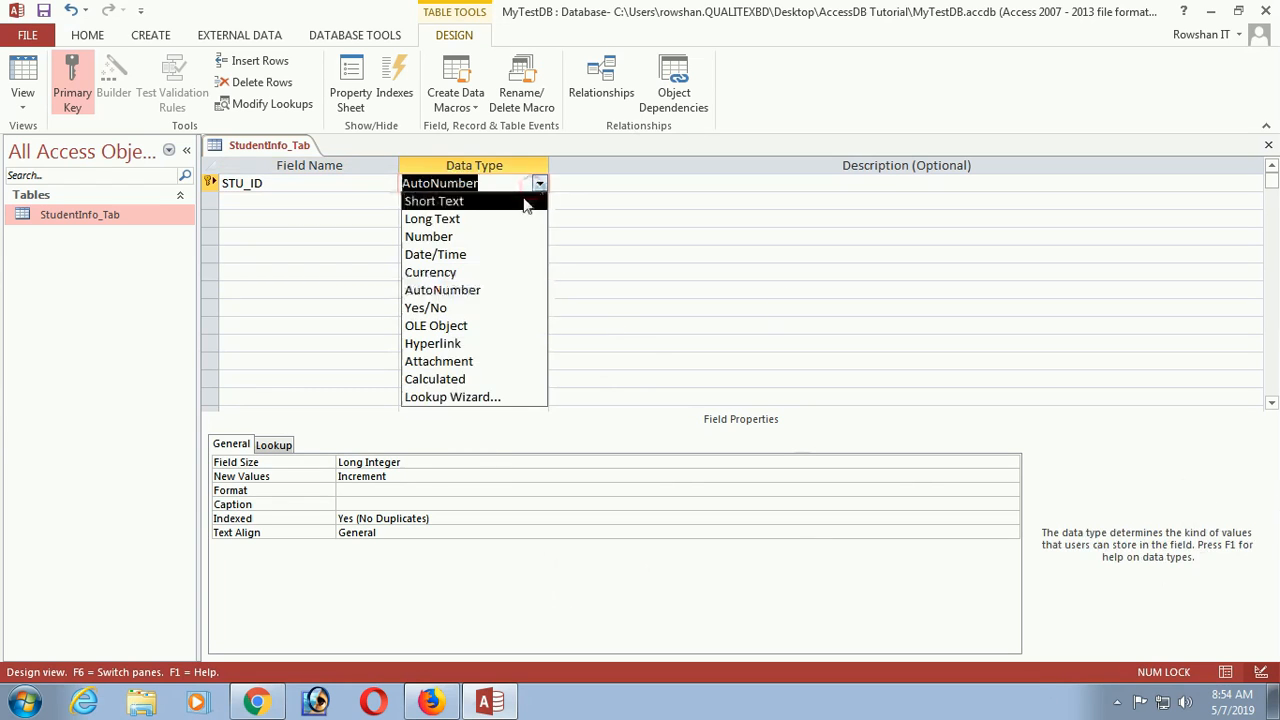
pyautogui.click(458, 291)
pyautogui.click(296, 204)
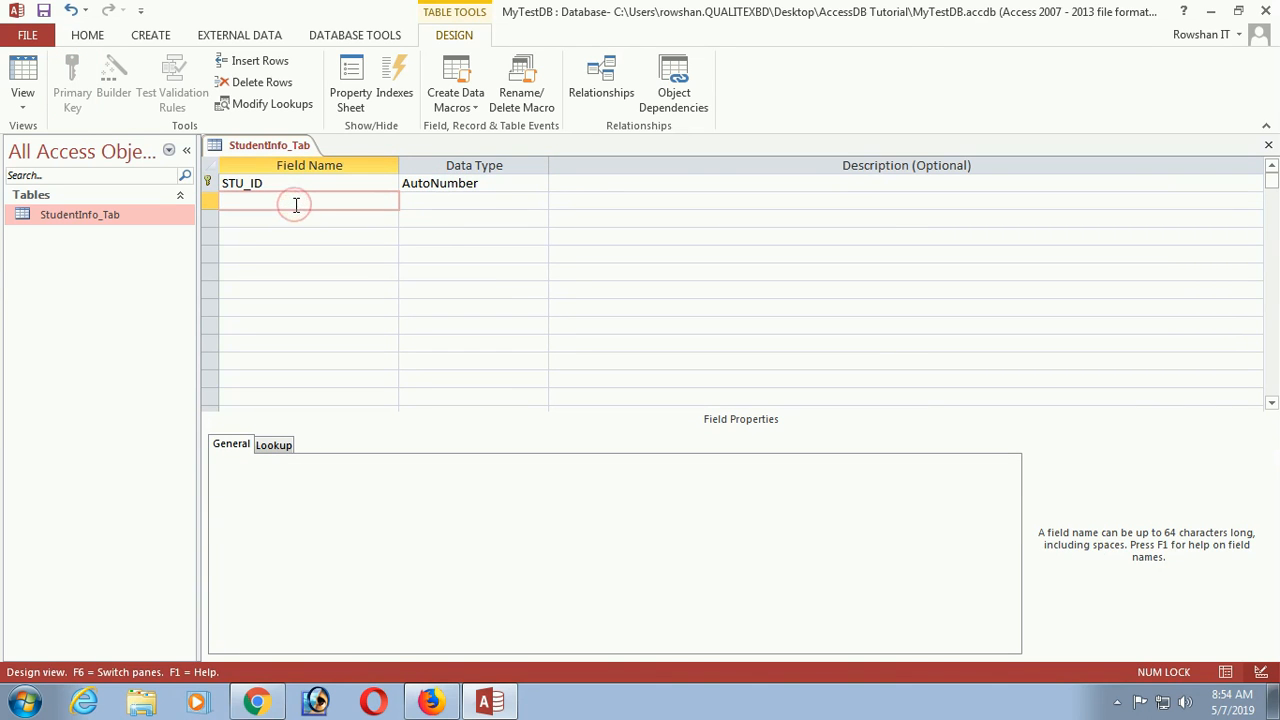
pyautogui.write('Name')
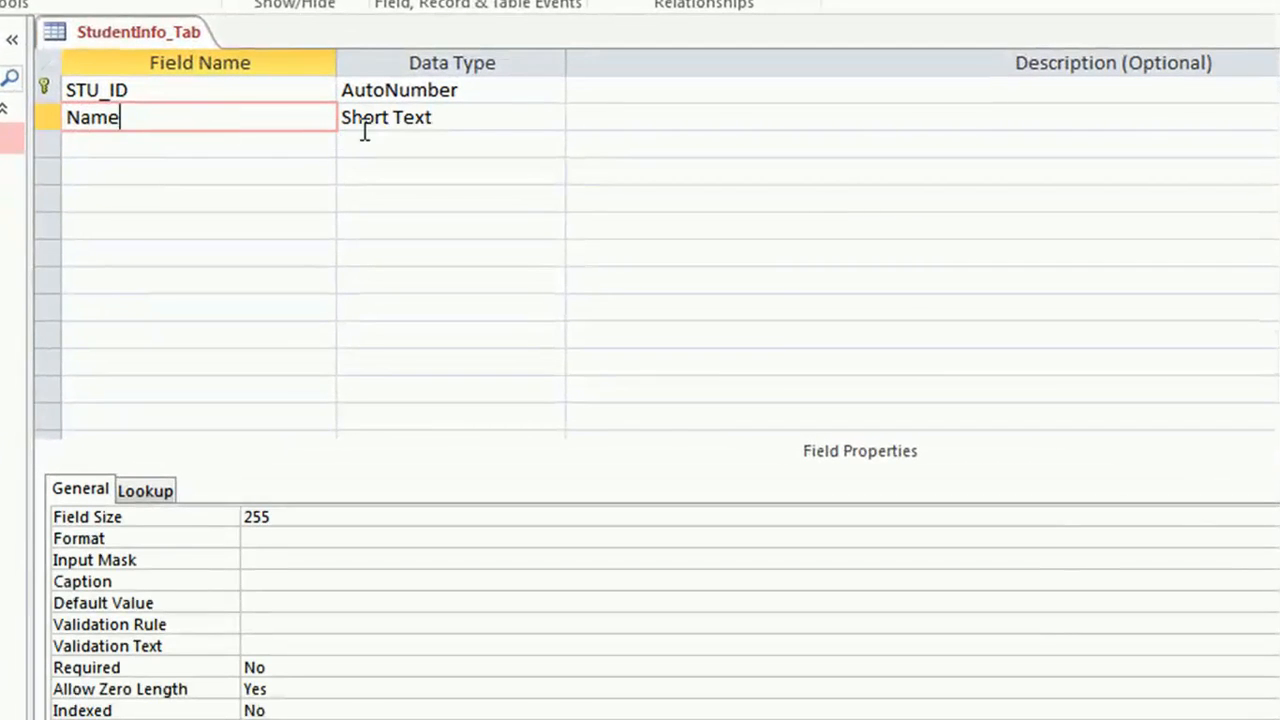
pyautogui.click(481, 117)
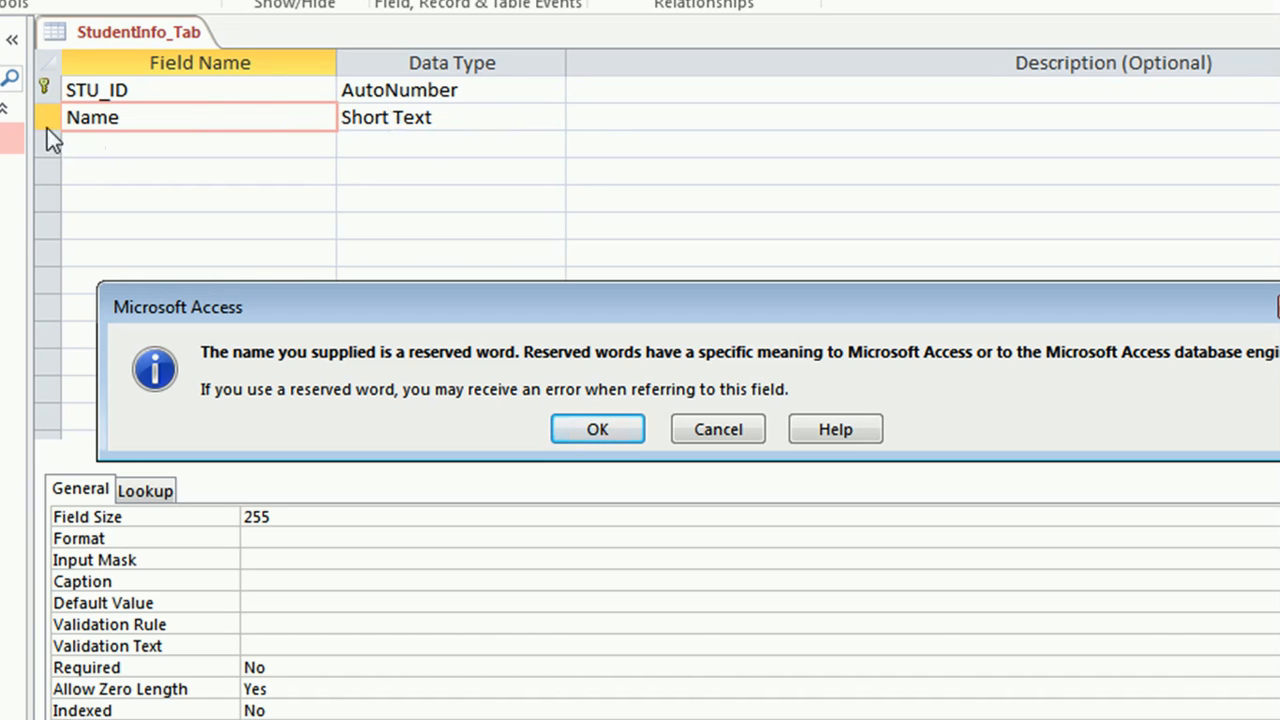
pyautogui.click(583, 433)
# Step: Add a field named STU_Name below STU_ID with the default Short Text data type
pyautogui.click(112, 121)
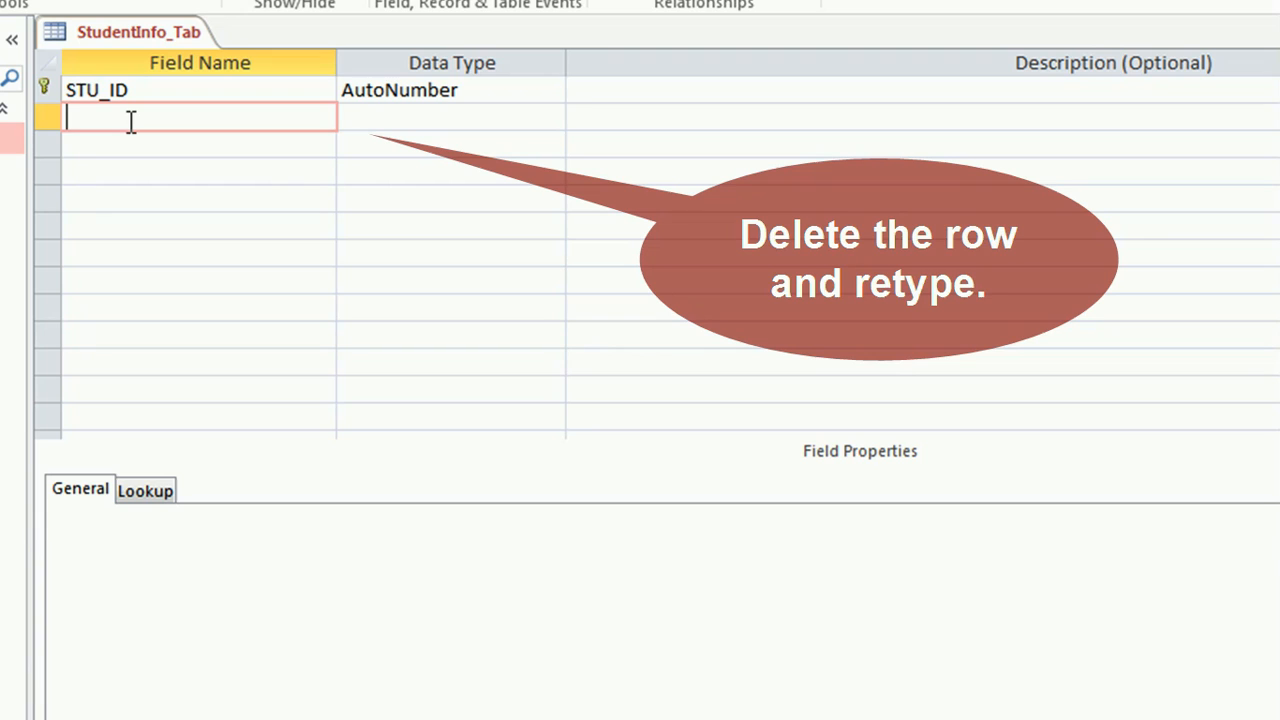
pyautogui.write('St')
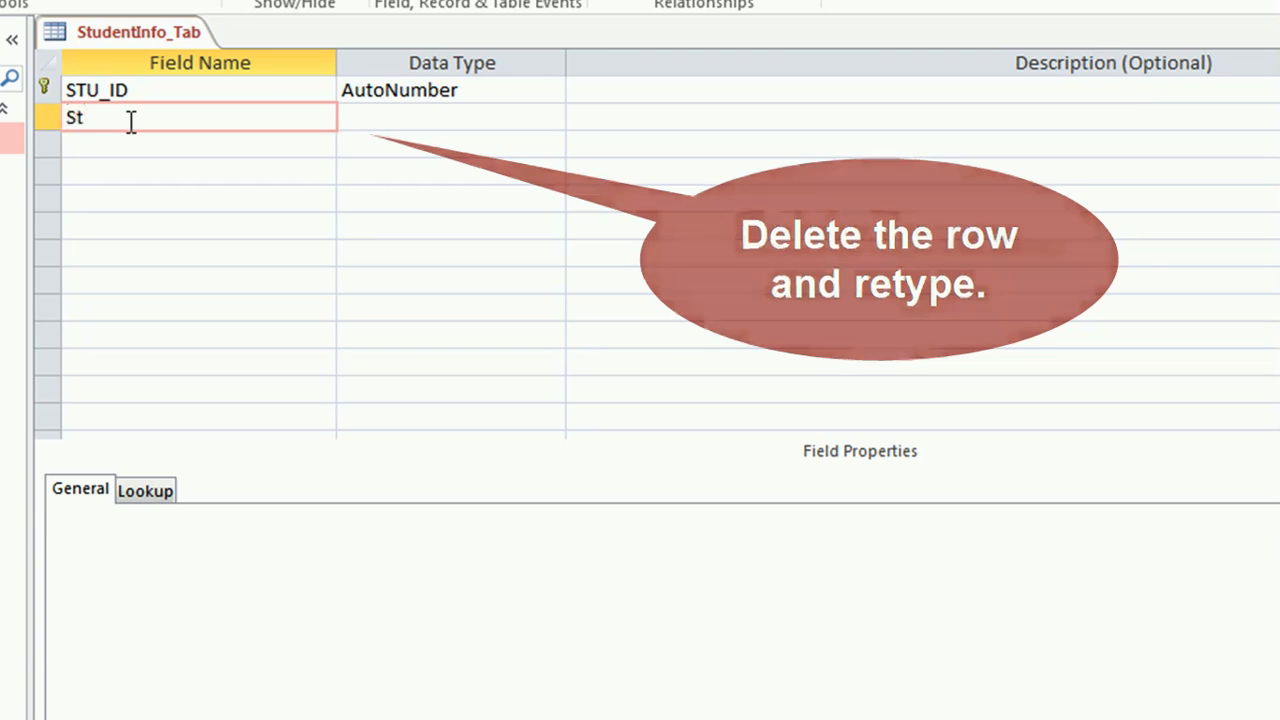
pyautogui.press('BackSpace')
pyautogui.write('TU')
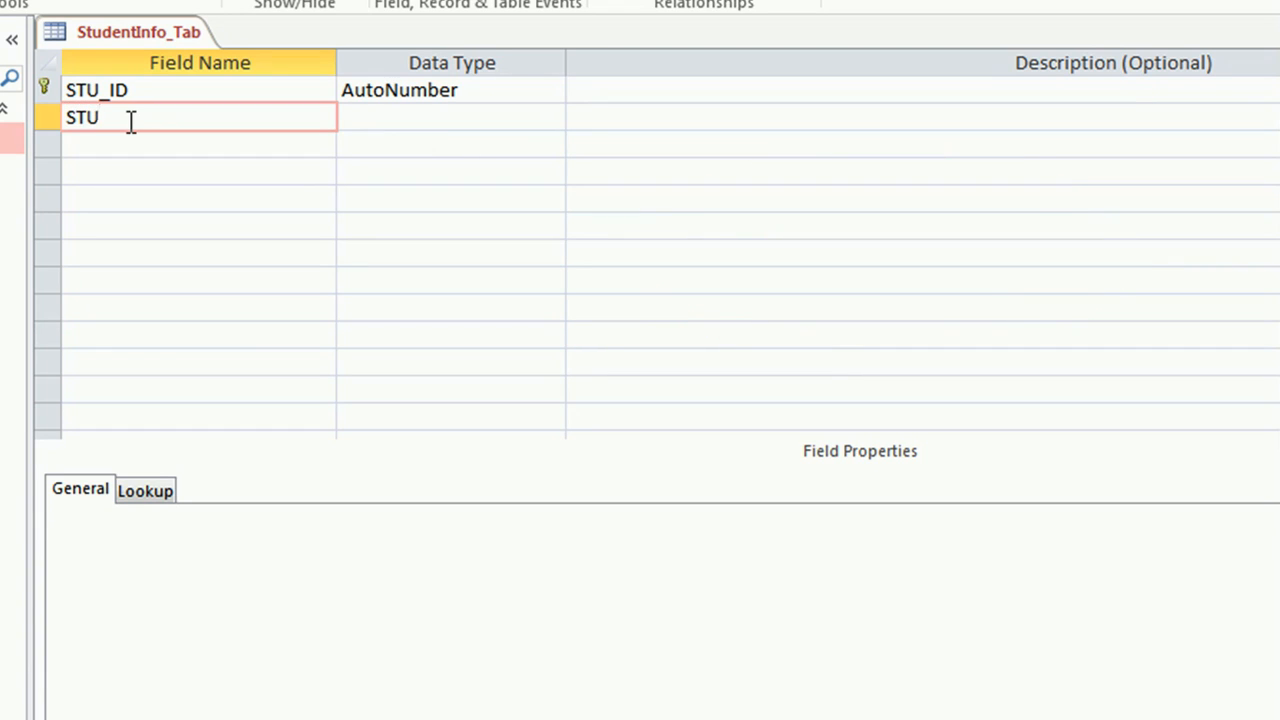
pyautogui.write('_Name')
pyautogui.press('Tab')
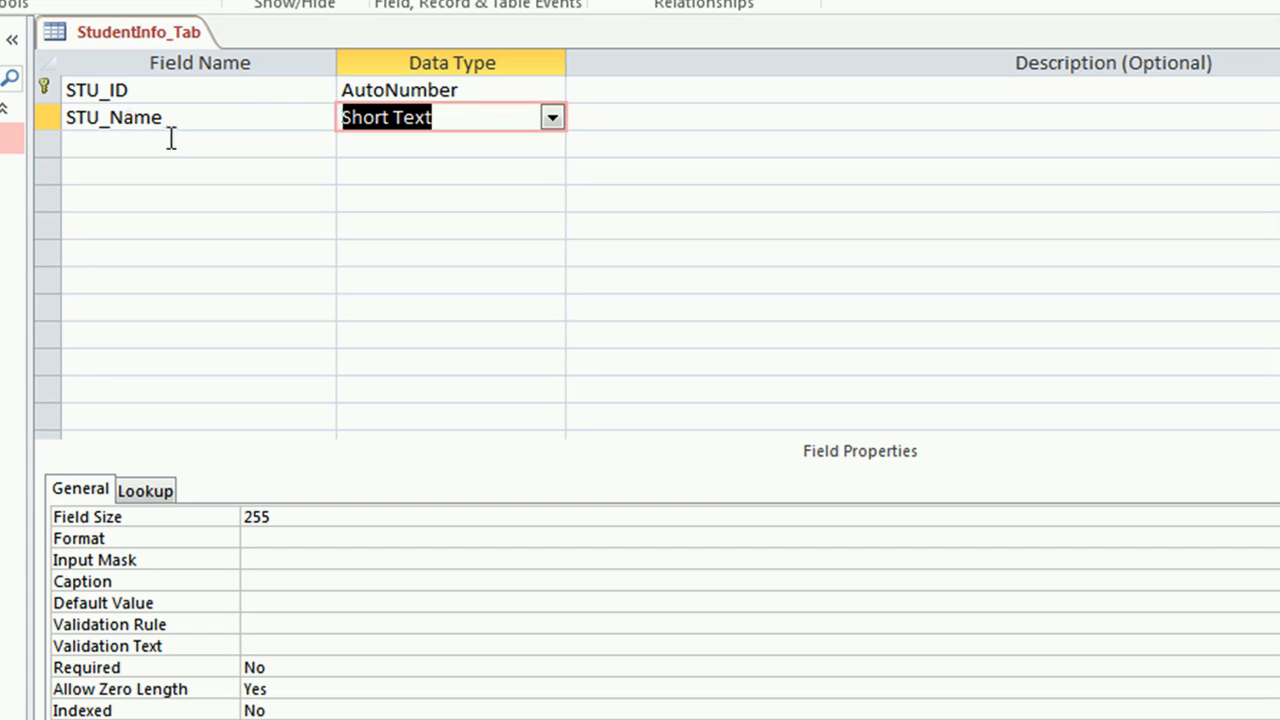
# Step: Switch the STU_Name field's data type to Long Text and back to Short Text, and select its field size value
pyautogui.click(552, 117)
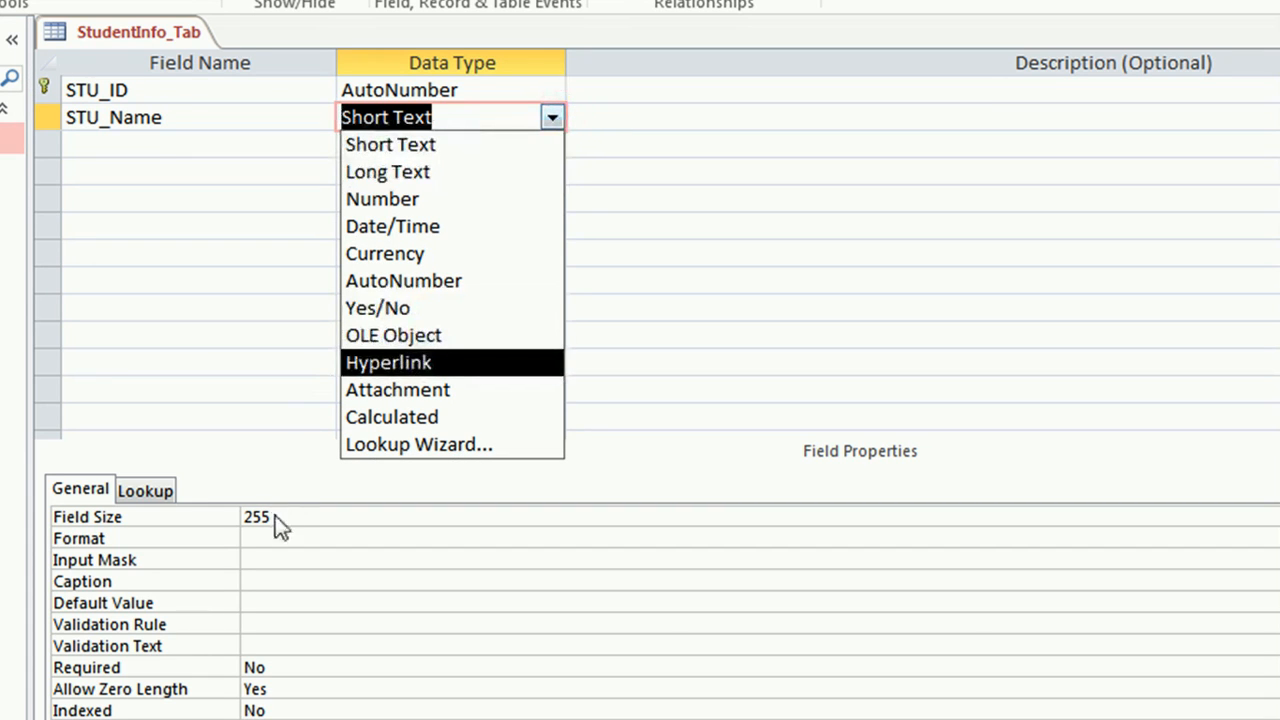
pyautogui.click(395, 174)
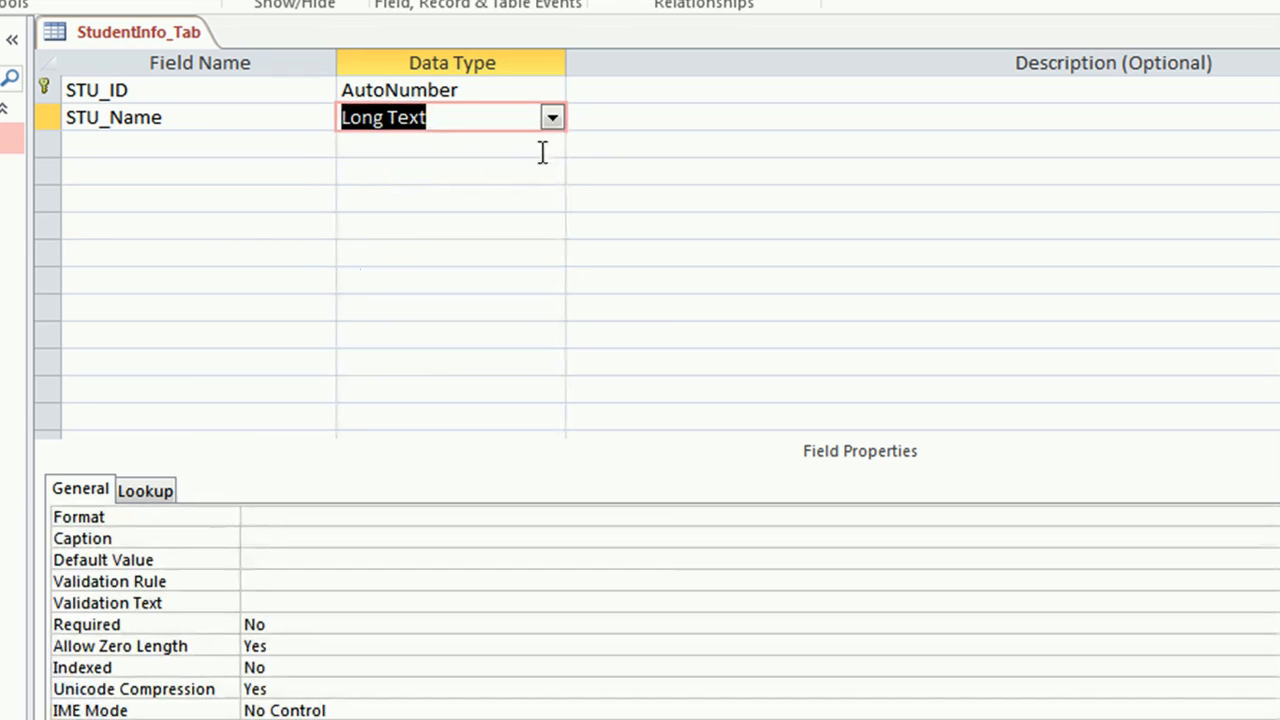
pyautogui.click(552, 117)
pyautogui.click(420, 146)
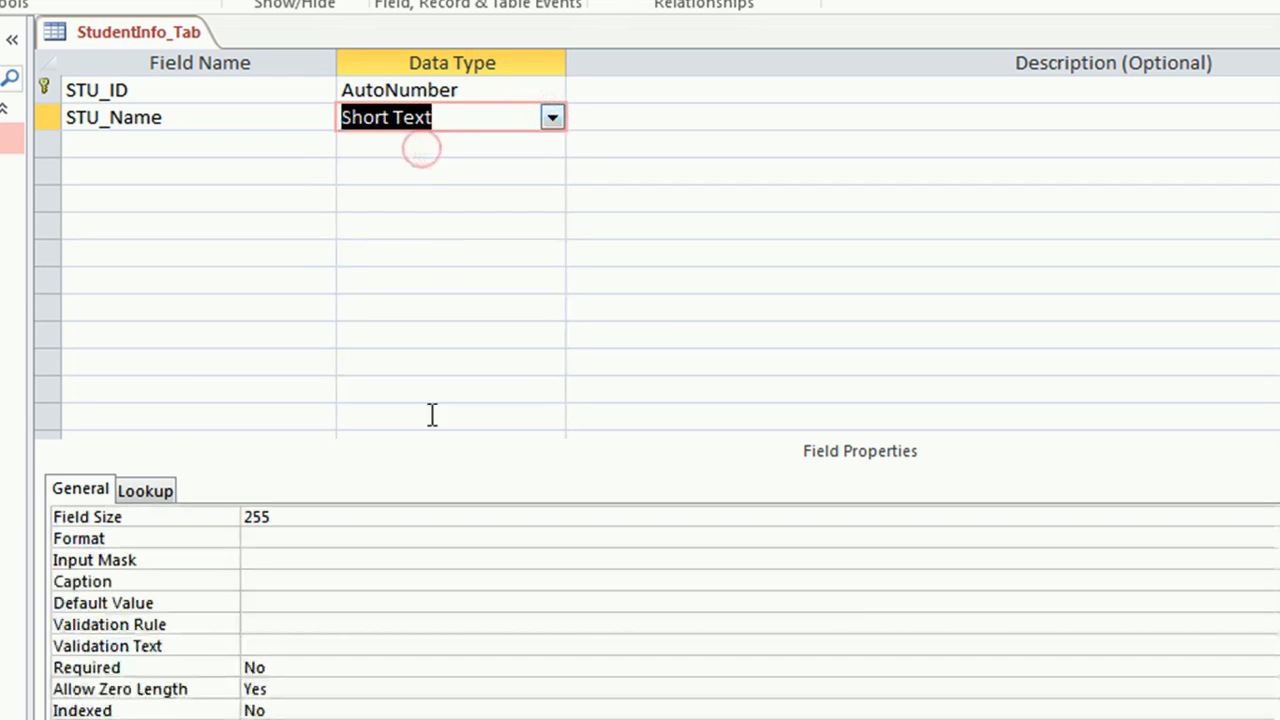
pyautogui.moveTo(283, 512); pyautogui.dragTo(187, 522)
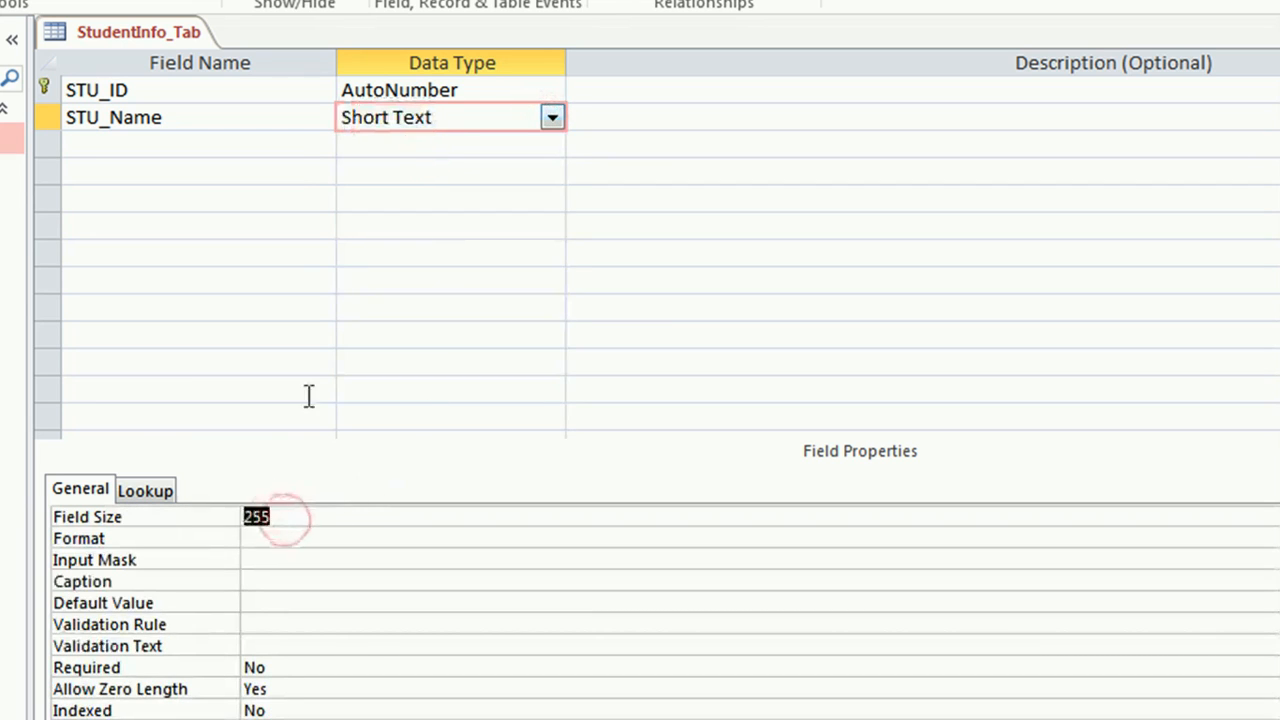
# Step: Add a STU_Address field with the Long Text data type
pyautogui.click(289, 148)
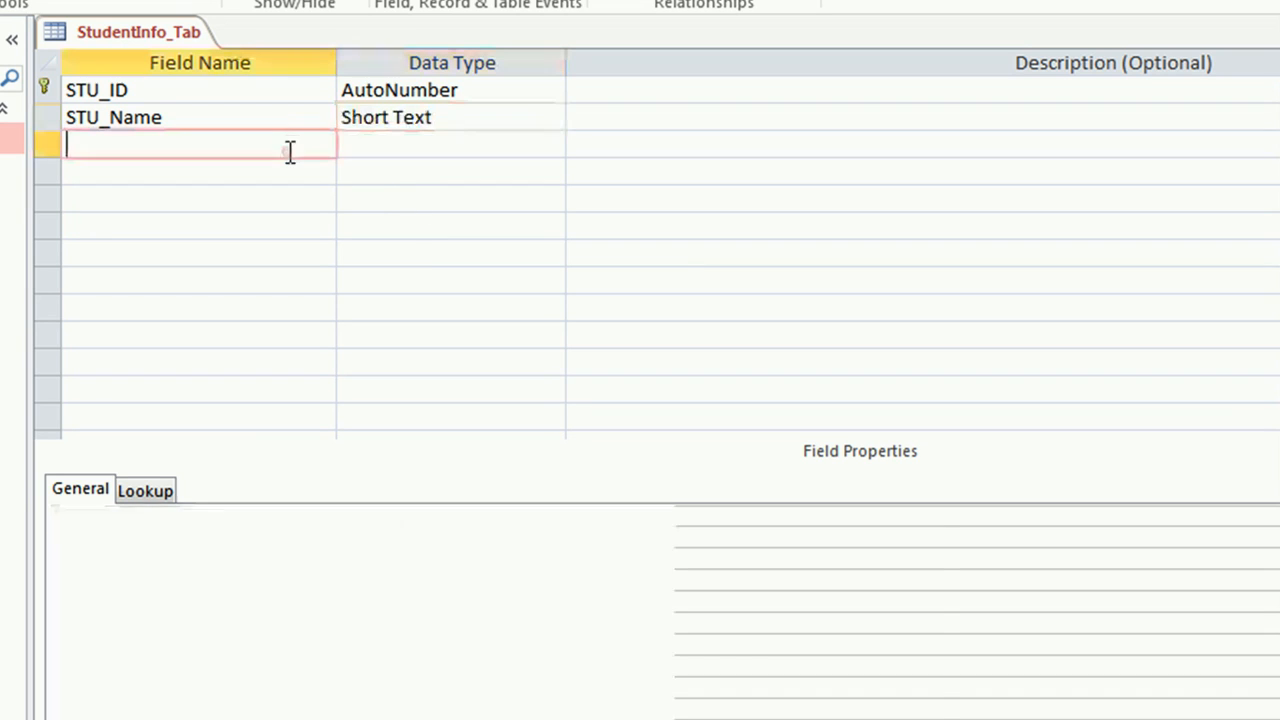
pyautogui.write('STU_Address')
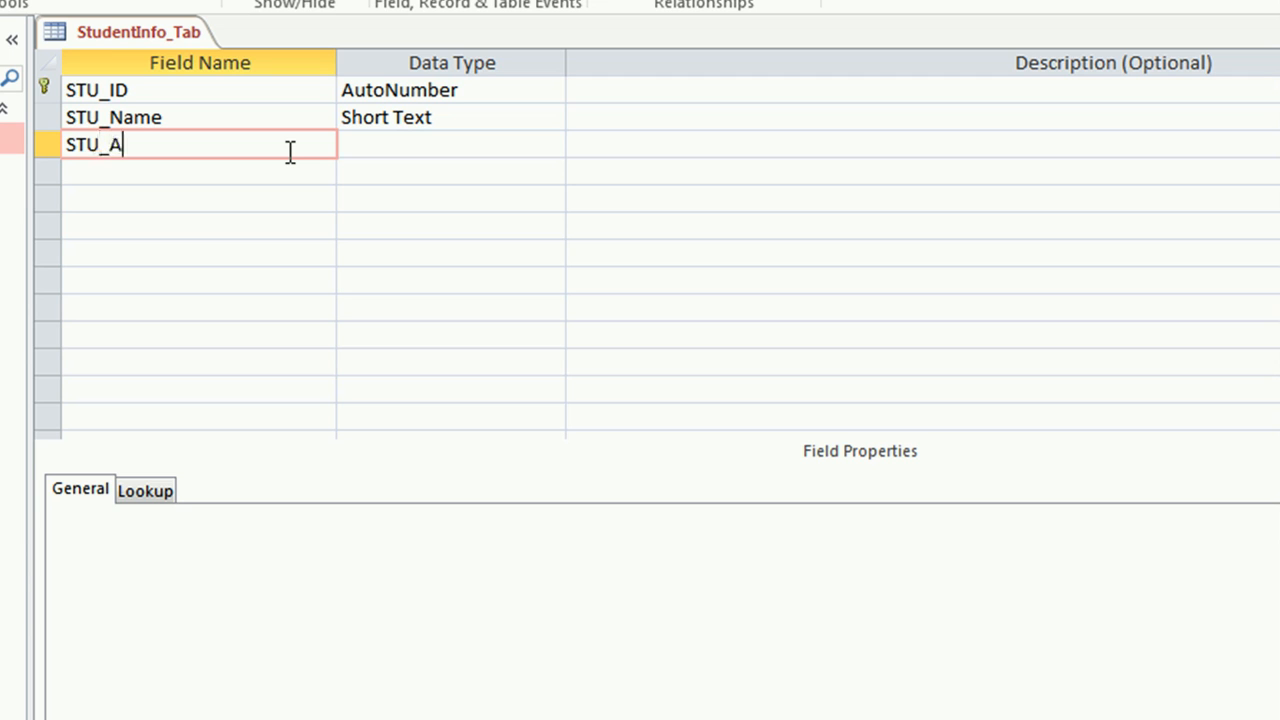
pyautogui.press('Tab')
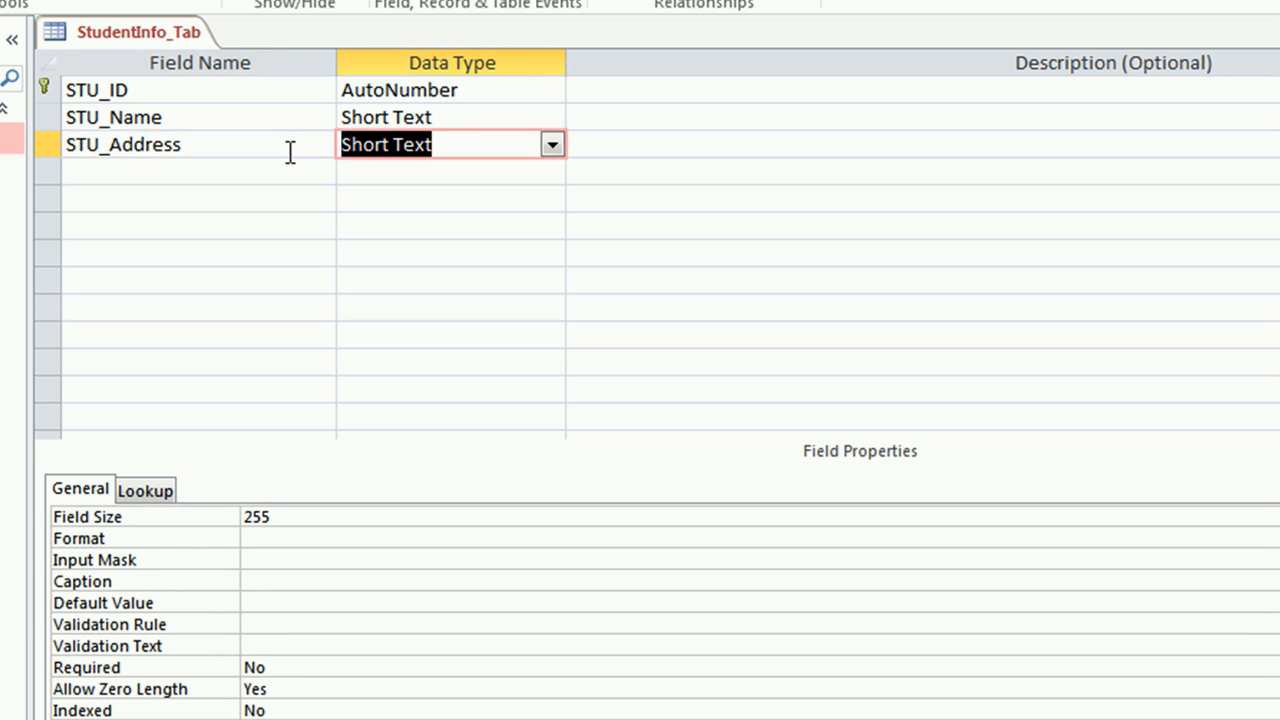
pyautogui.click(553, 147)
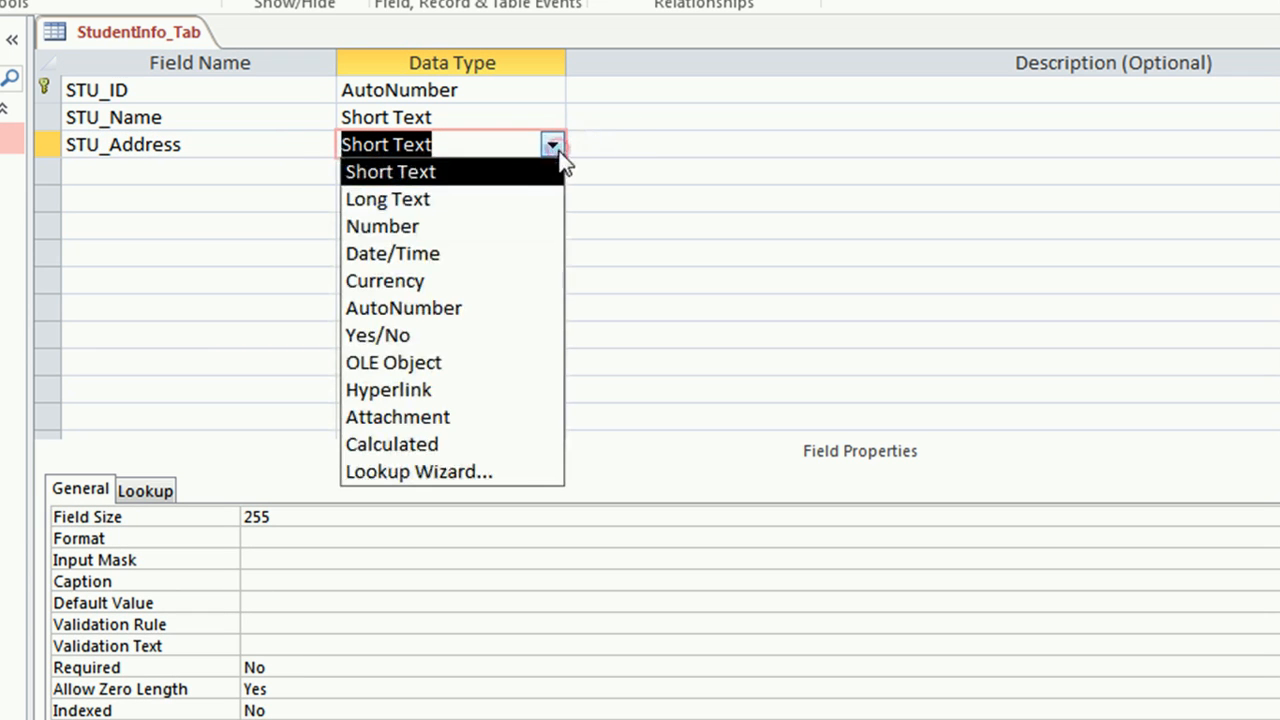
pyautogui.click(460, 200)
# Step: Add a field named Class below STU_Address with the Short Text data type
pyautogui.click(264, 175)
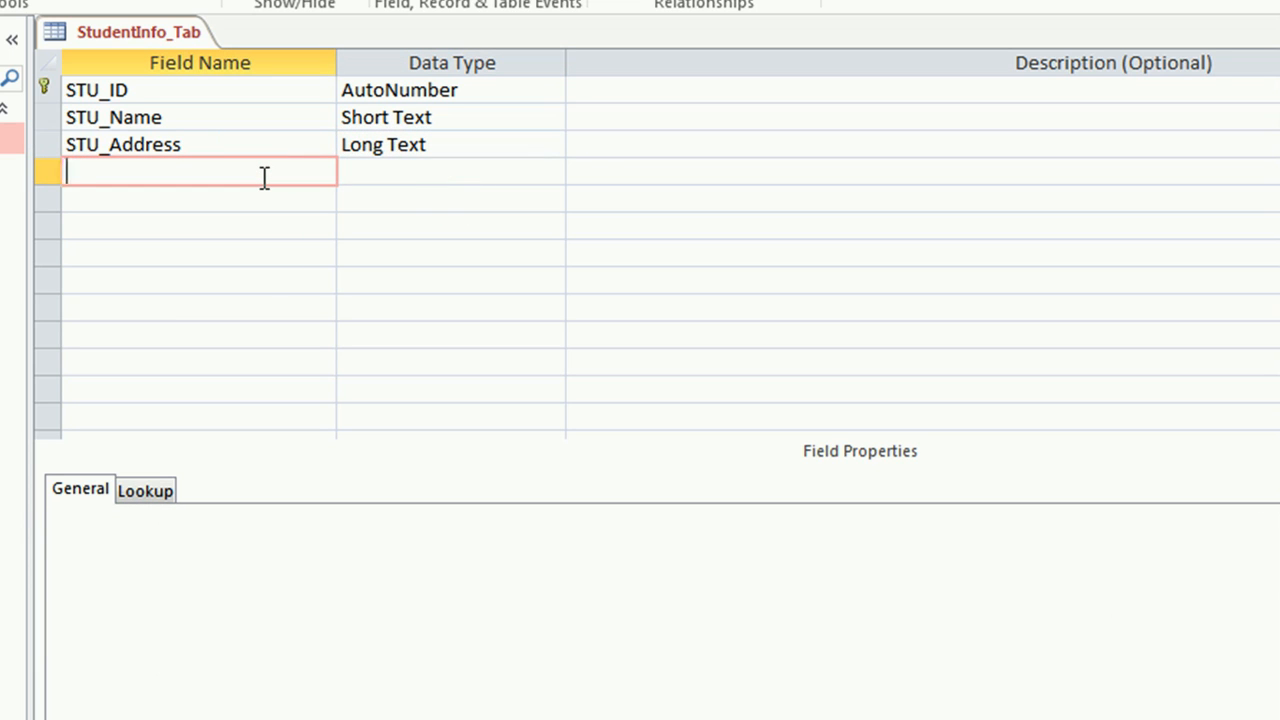
pyautogui.write('Class')
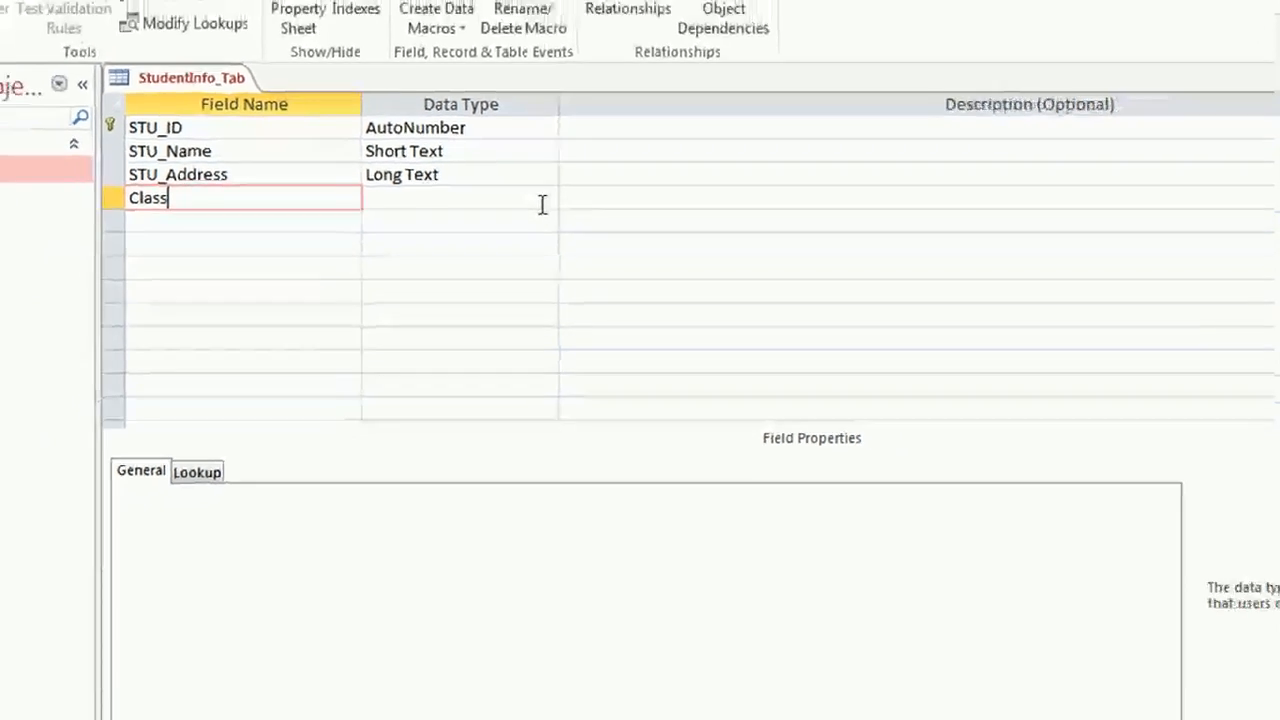
pyautogui.click(548, 176)
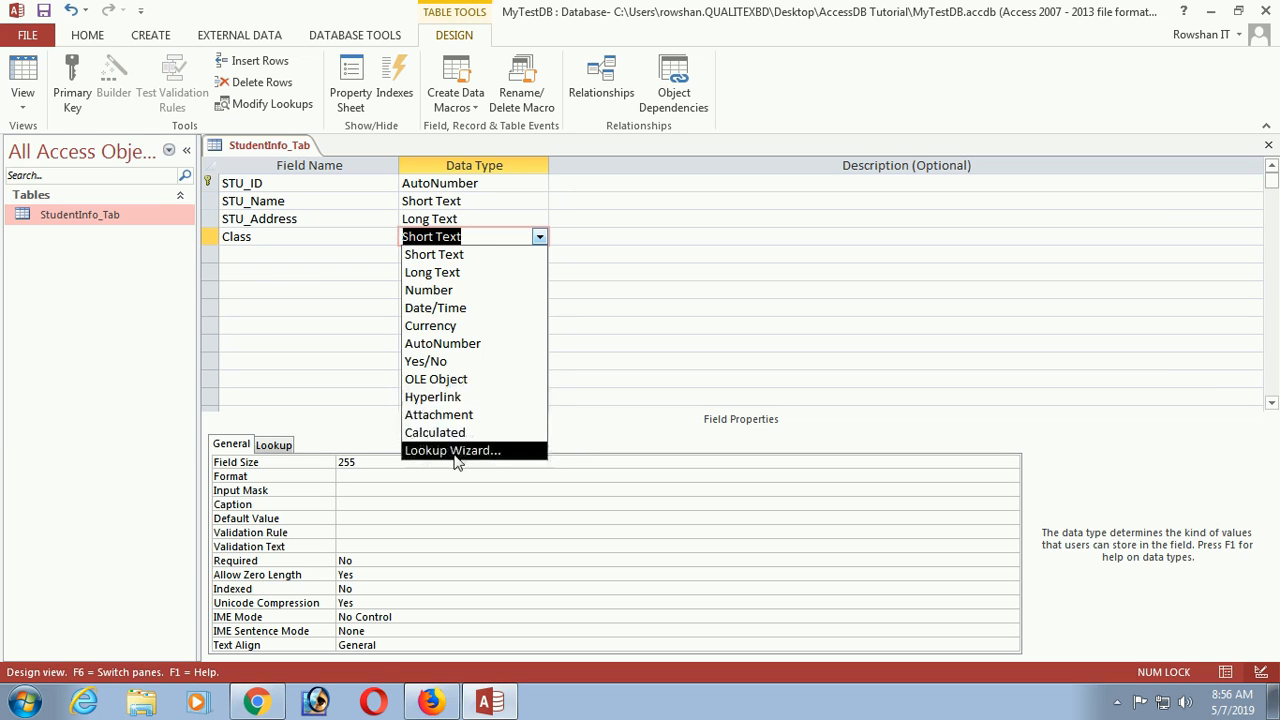
pyautogui.click(450, 254)
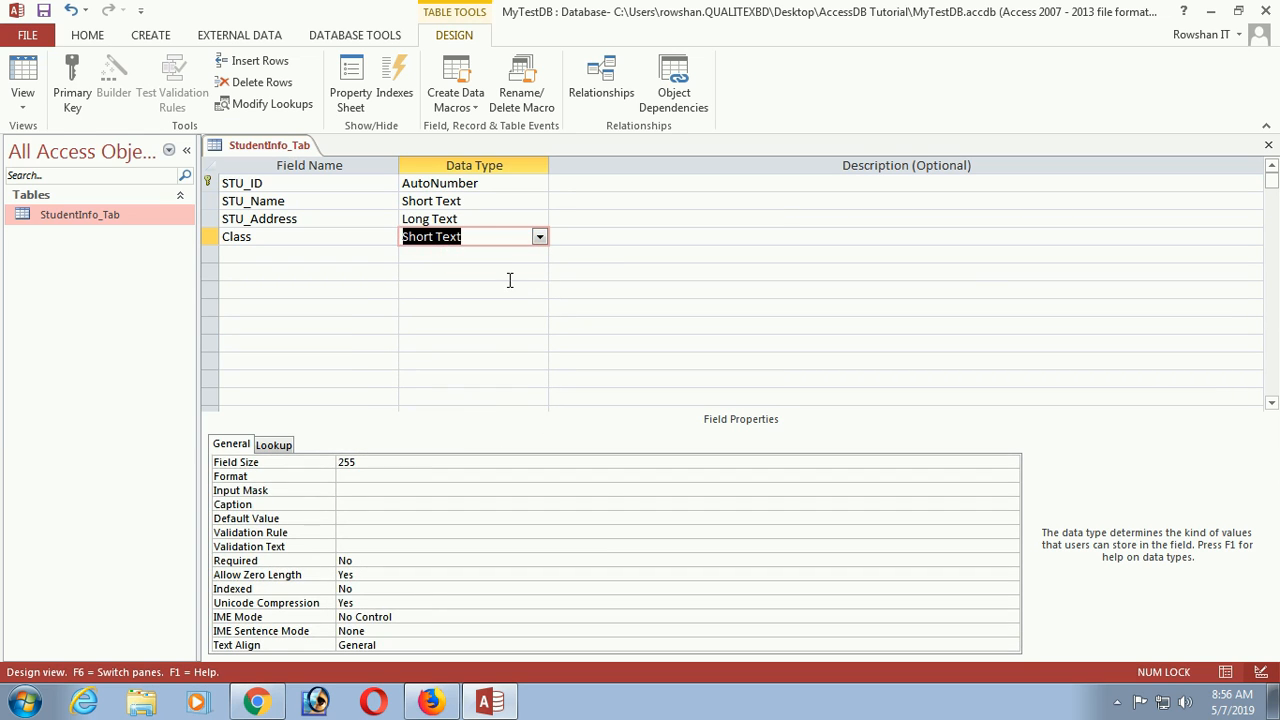
# Step: Start the Lookup Wizard for the Class field and choose to type in the lookup values manually
pyautogui.click(539, 237)
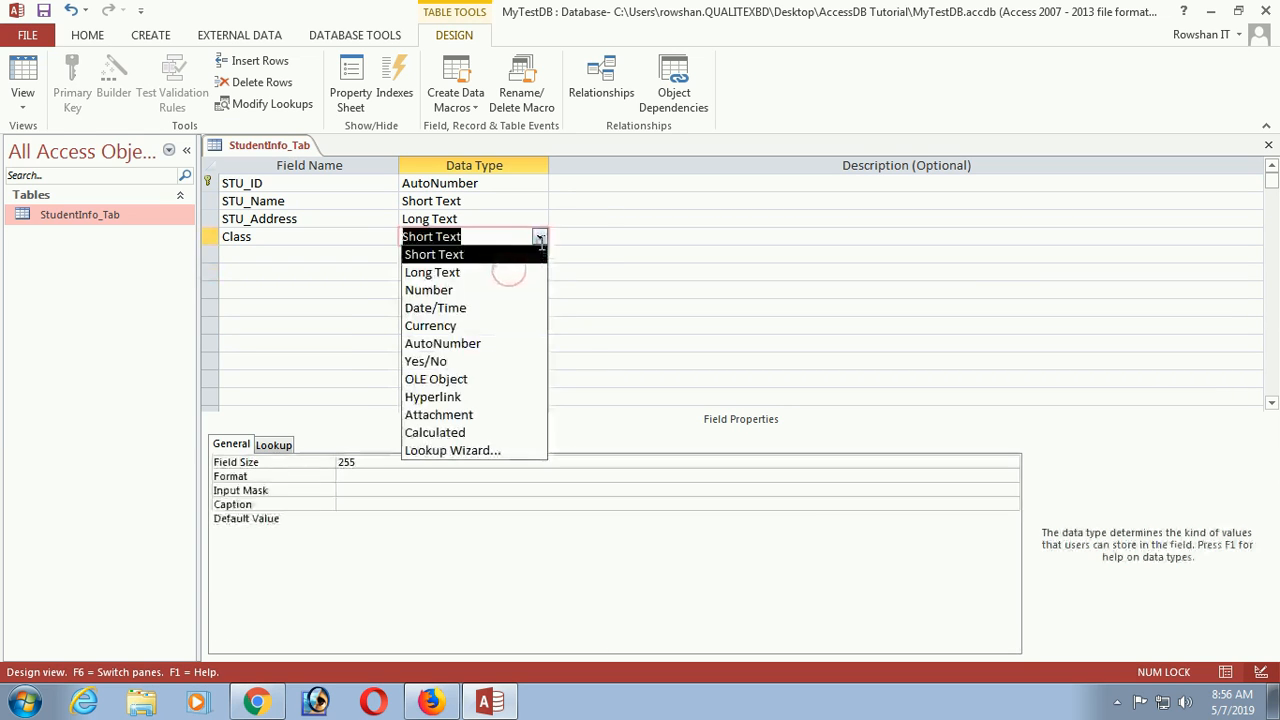
pyautogui.click(528, 453)
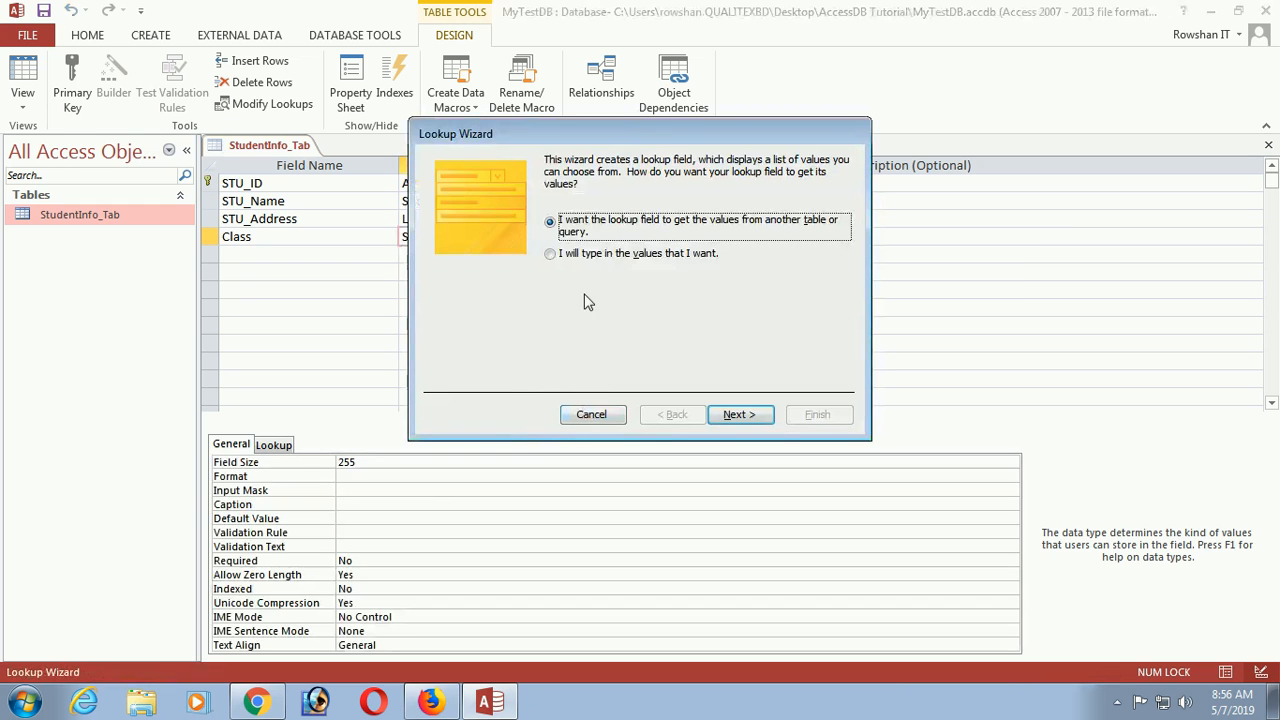
pyautogui.click(585, 256)
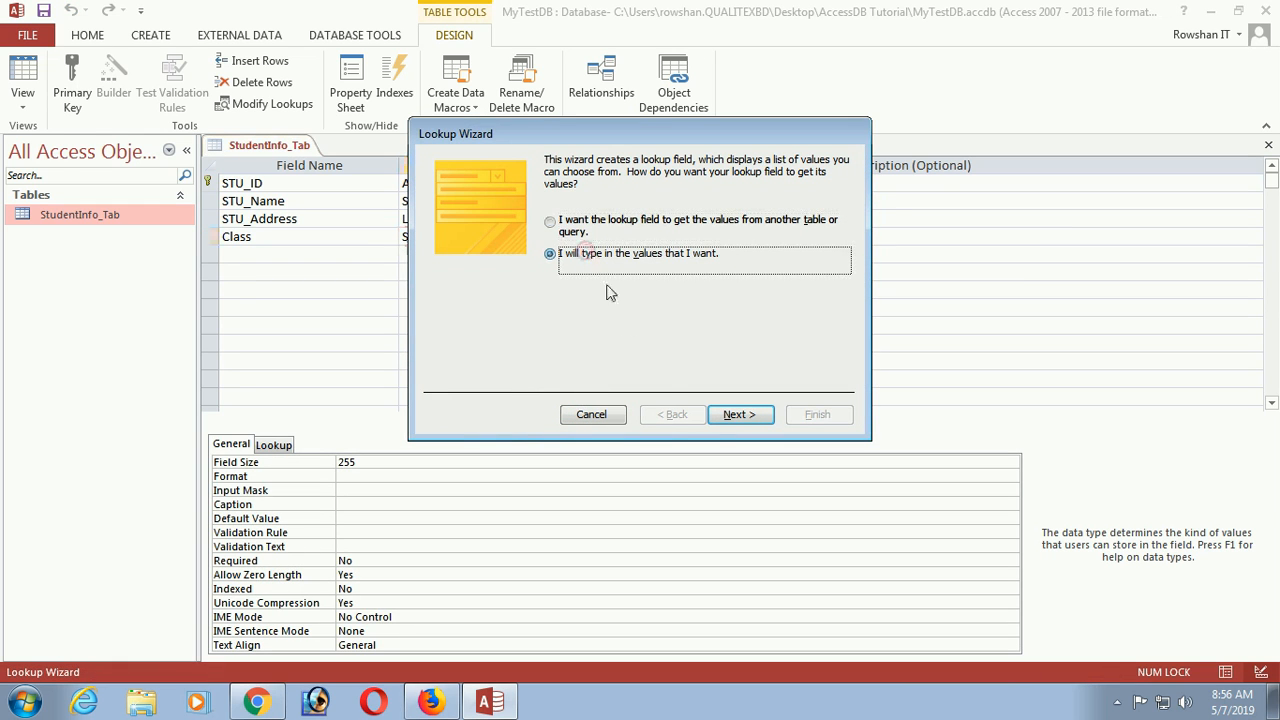
pyautogui.click(733, 416)
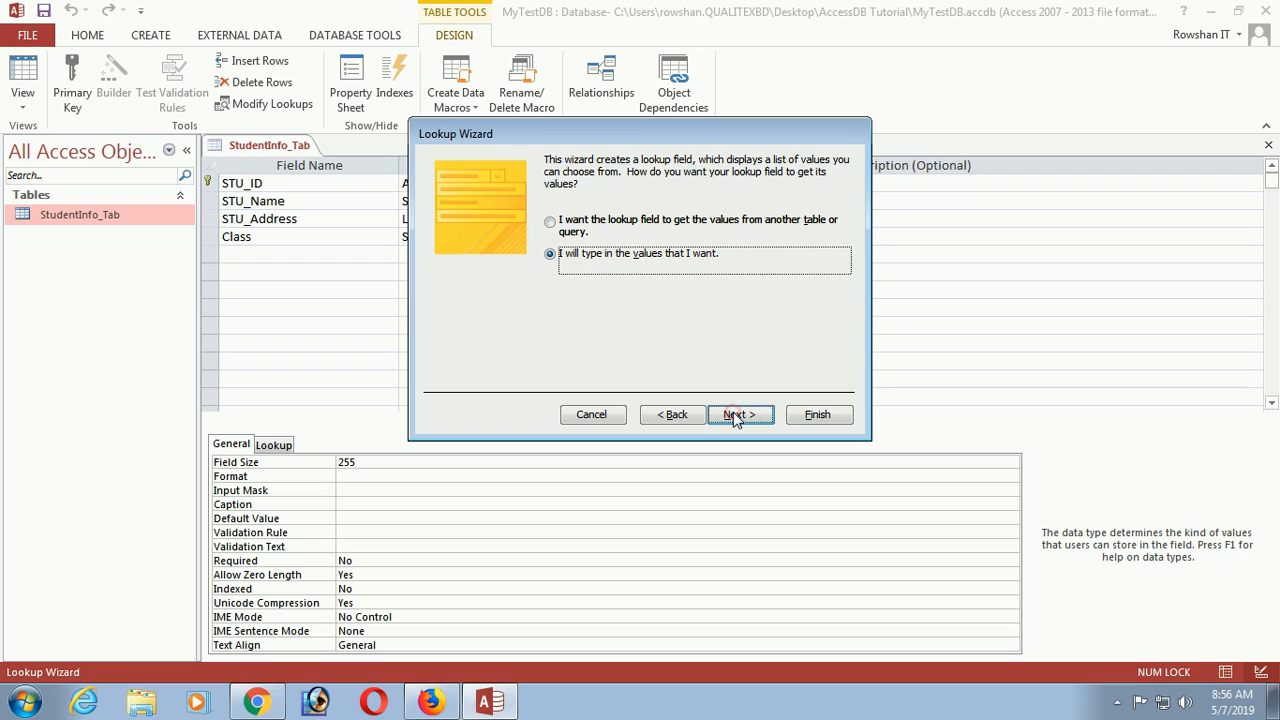
# Step: Enter Six, Seven, Eight, Nine and Ten as the Class lookup values and finish the wizard with the label Class
pyautogui.click(486, 272)
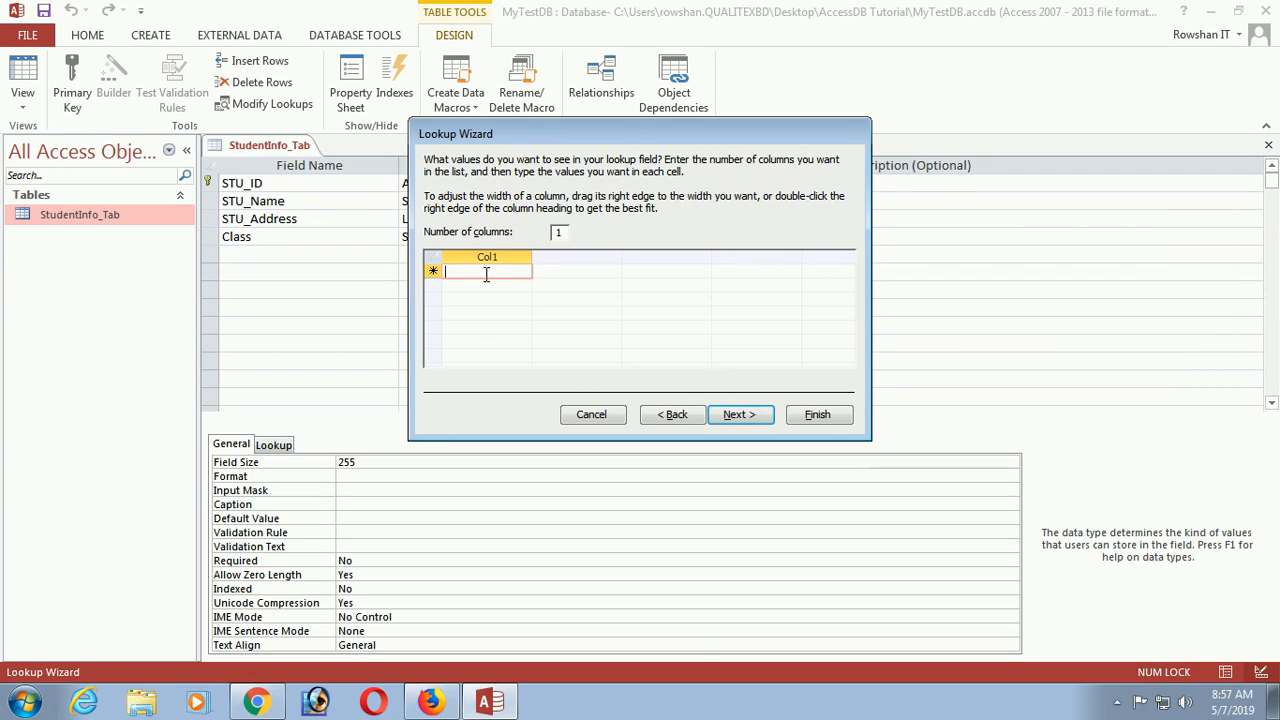
pyautogui.write('Six')
pyautogui.click(485, 283)
pyautogui.write('Seven')
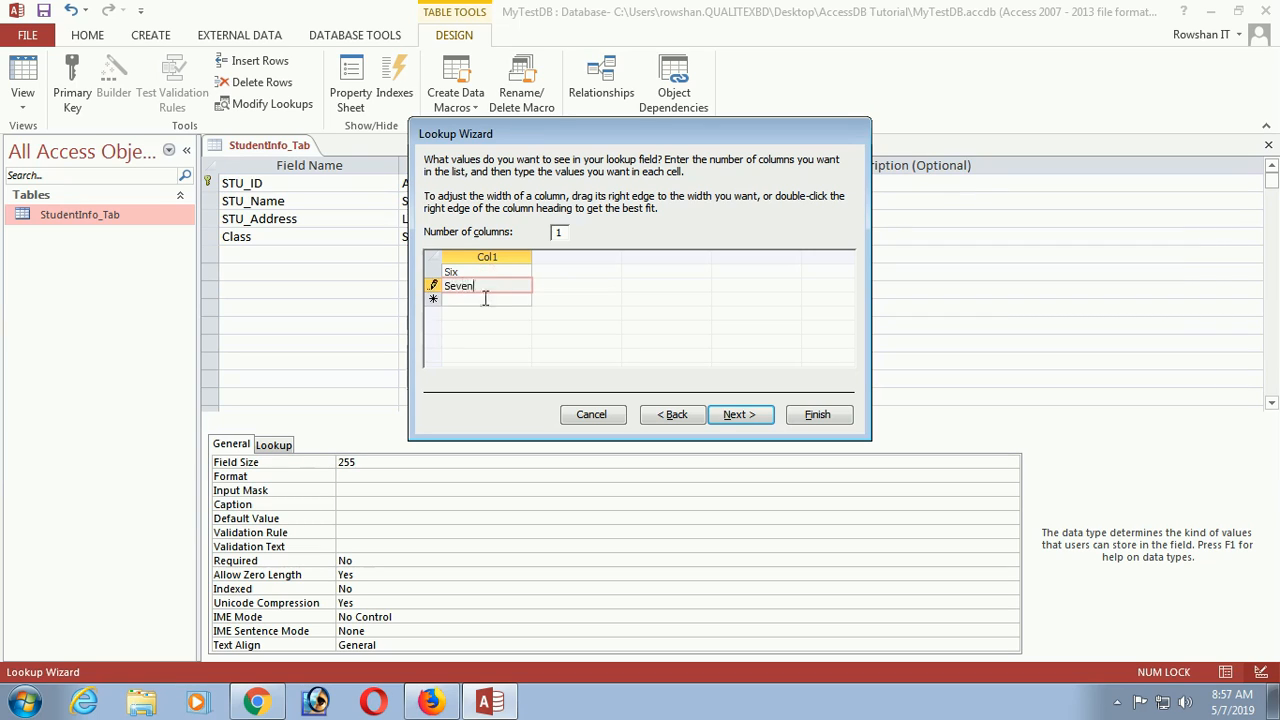
pyautogui.click(483, 299)
pyautogui.write('Eight')
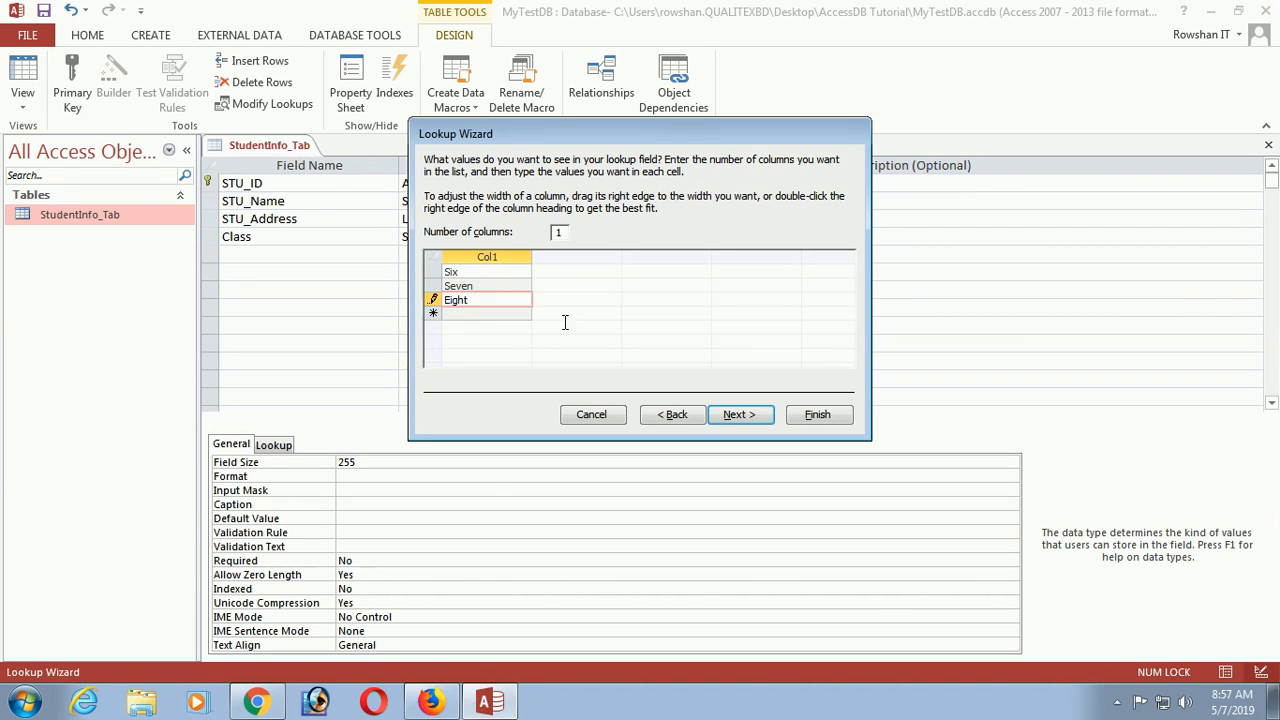
pyautogui.click(520, 316)
pyautogui.write('Nine')
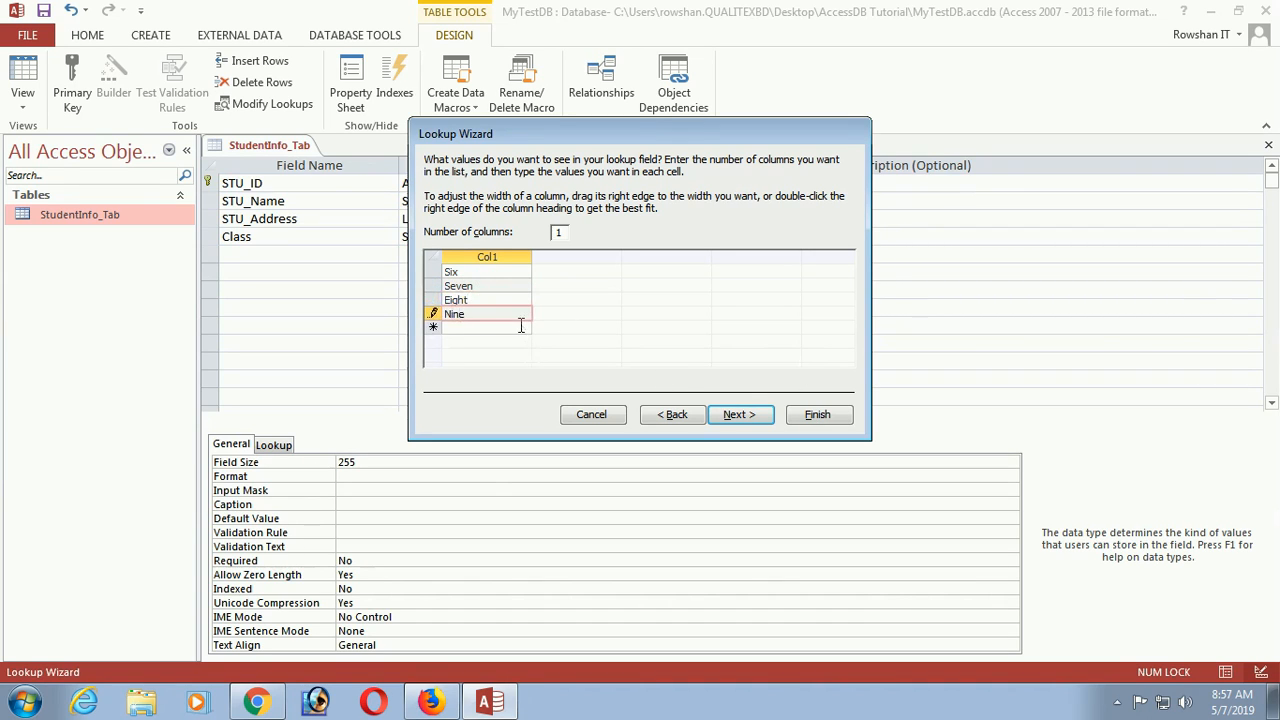
pyautogui.click(520, 326)
pyautogui.write('Ten')
pyautogui.click(737, 414)
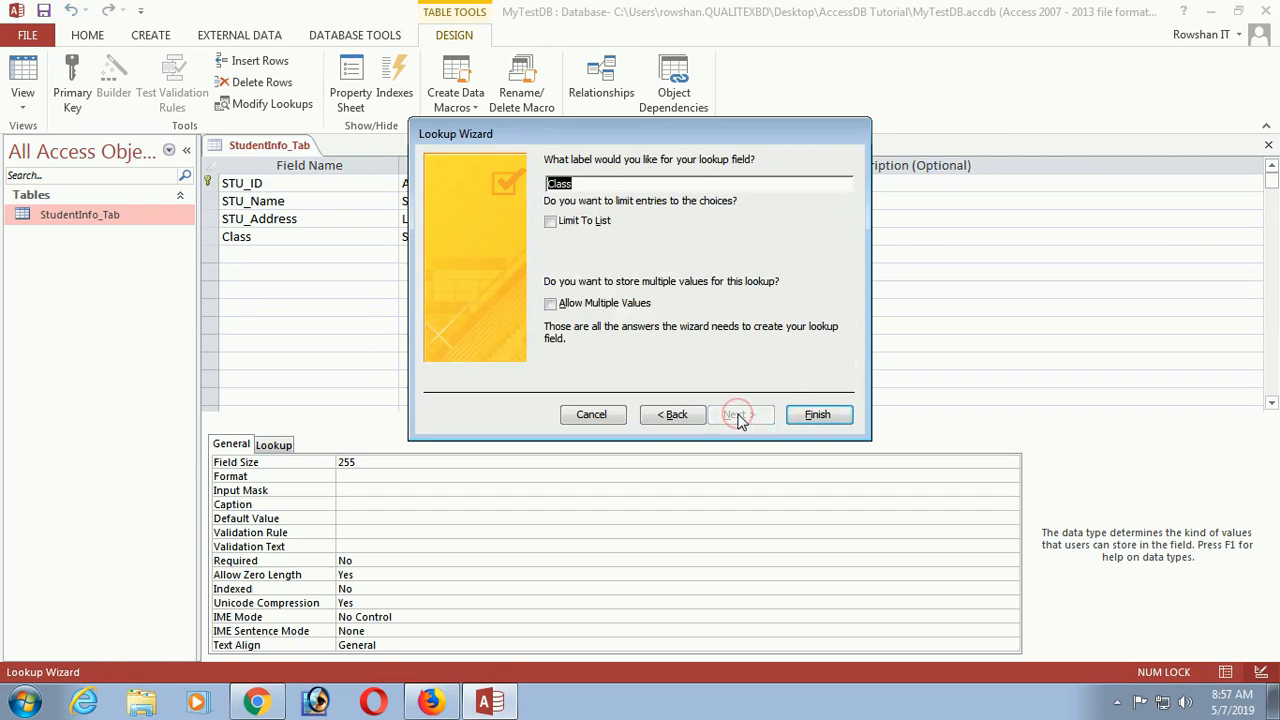
pyautogui.click(818, 415)
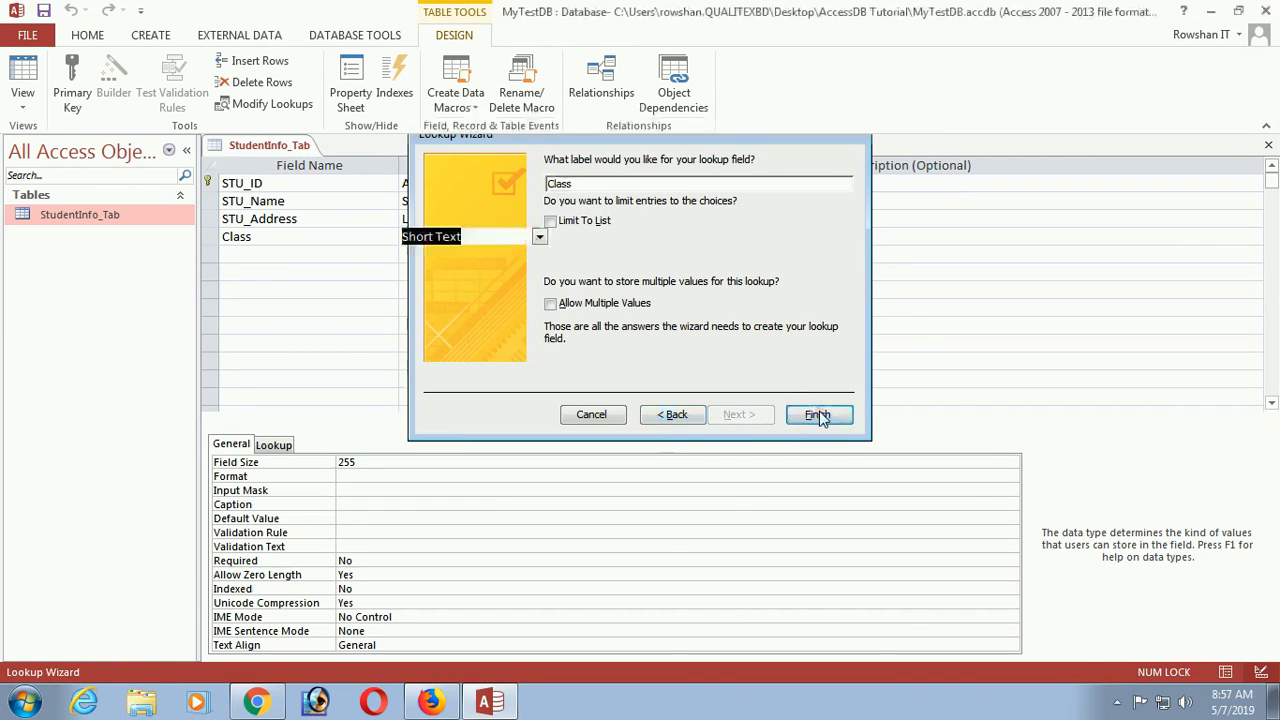
# Step: Add a STU_Pic field below Class with the Attachment data type
pyautogui.click(304, 256)
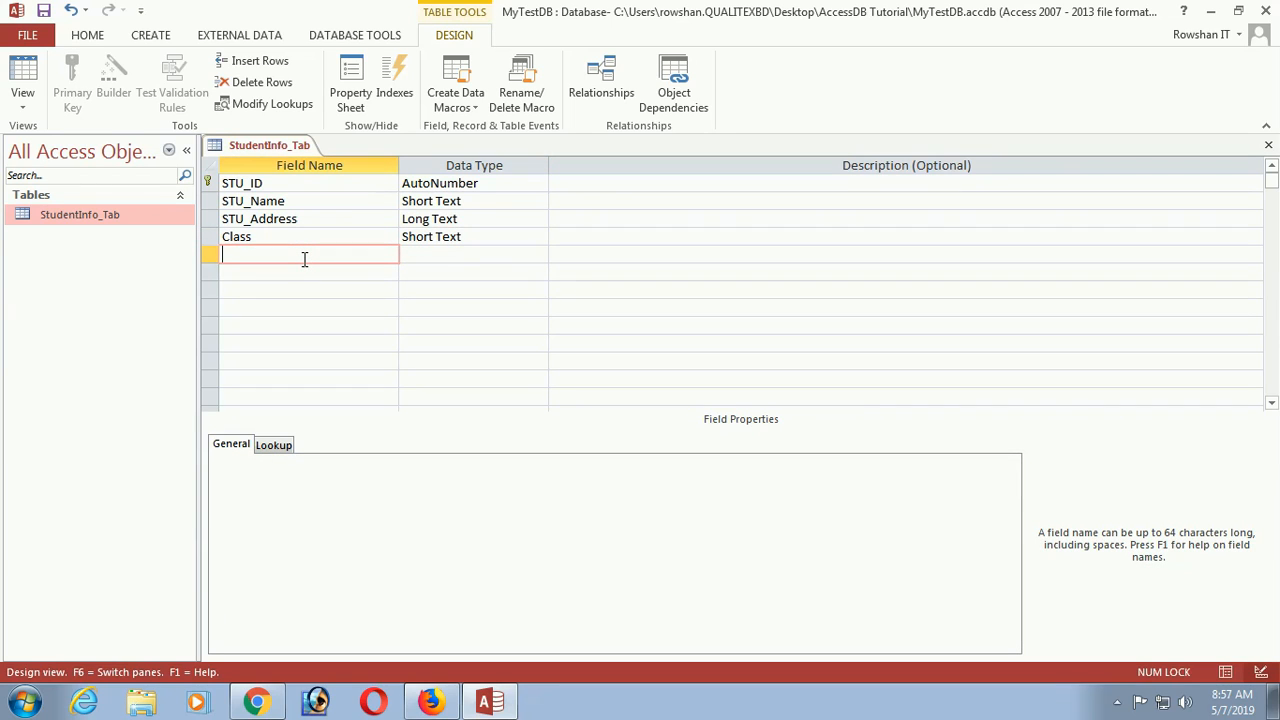
pyautogui.write('STU_Pic')
pyautogui.press('Tab')
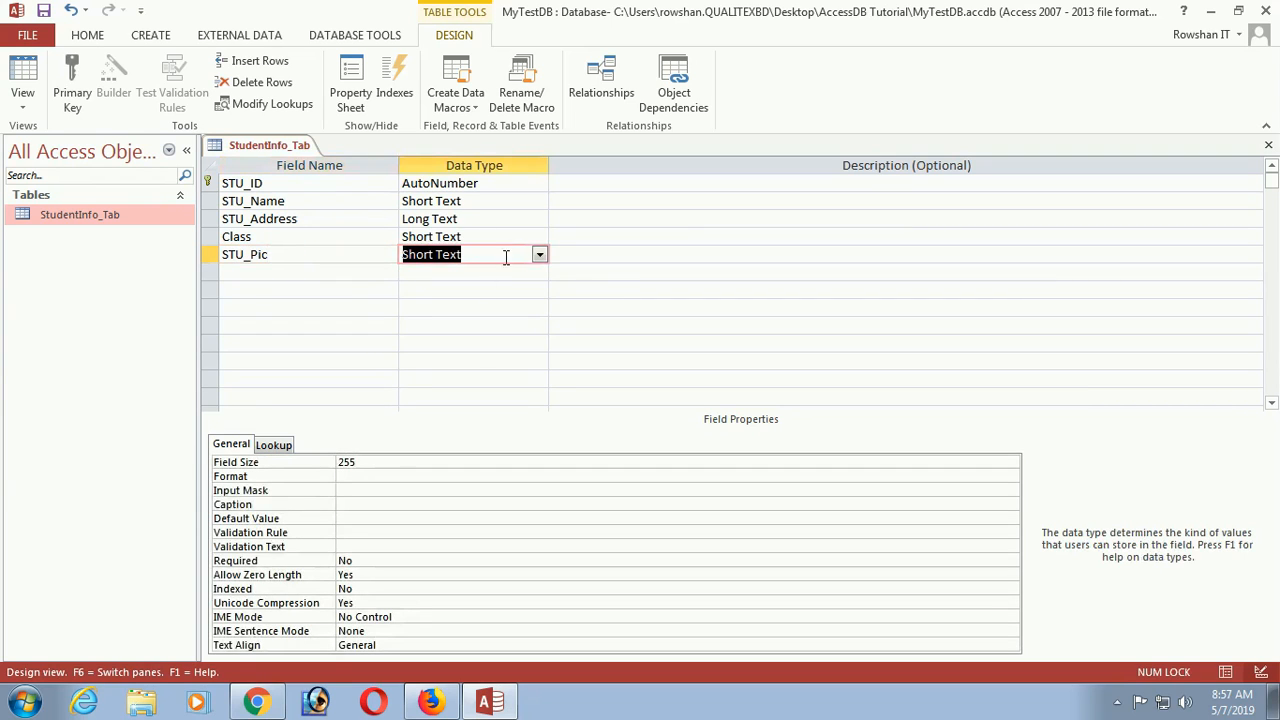
pyautogui.click(539, 255)
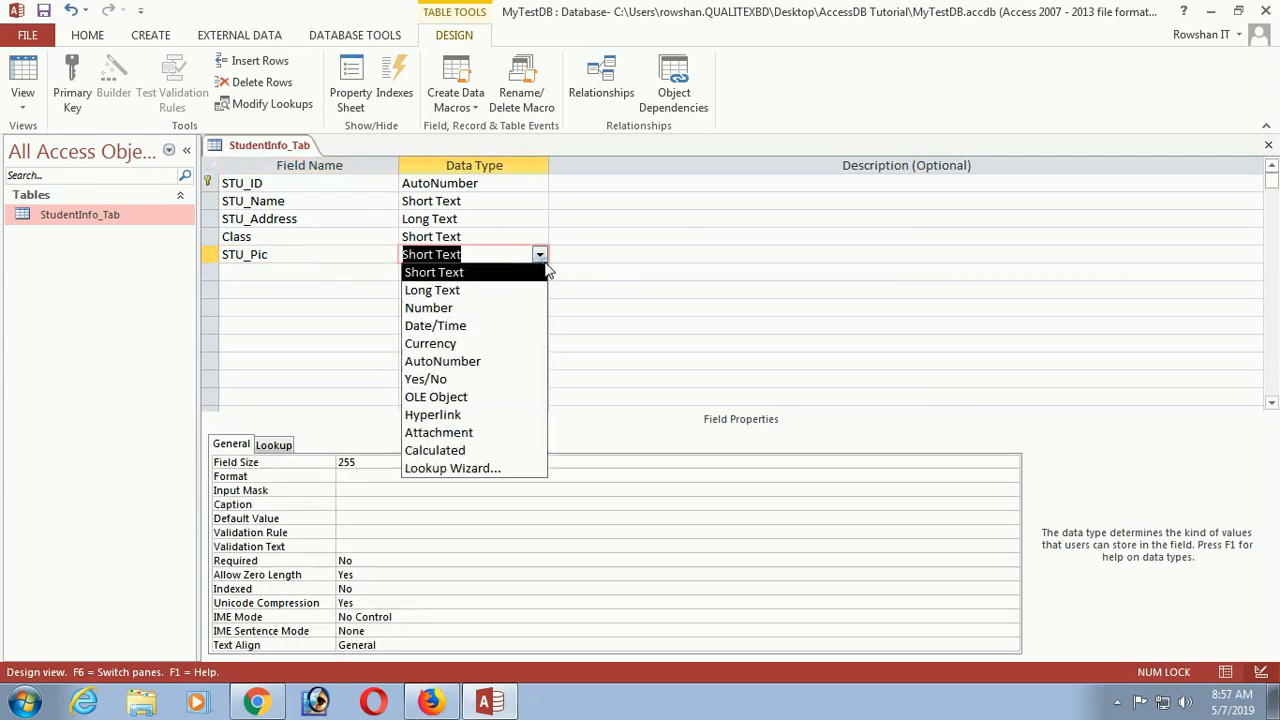
pyautogui.click(458, 438)
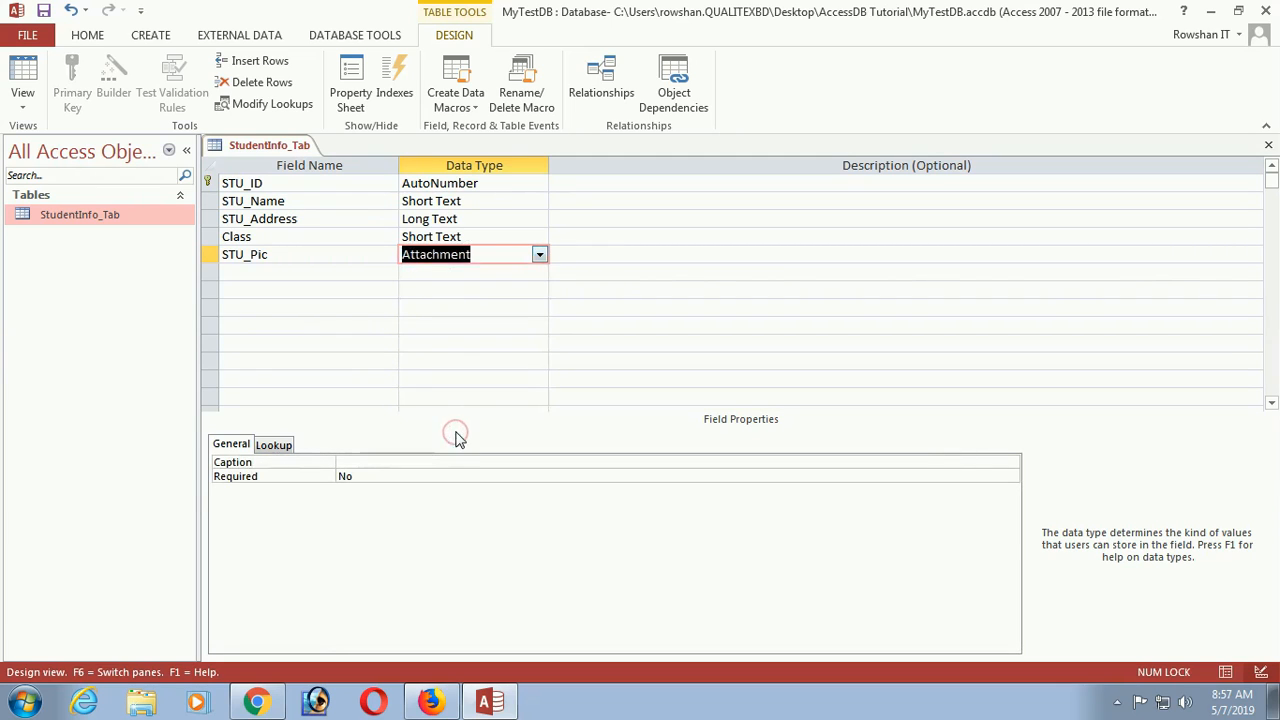
# Step: Add a STU_Profile field below STU_Pic with the Hyperlink data type
pyautogui.click(270, 276)
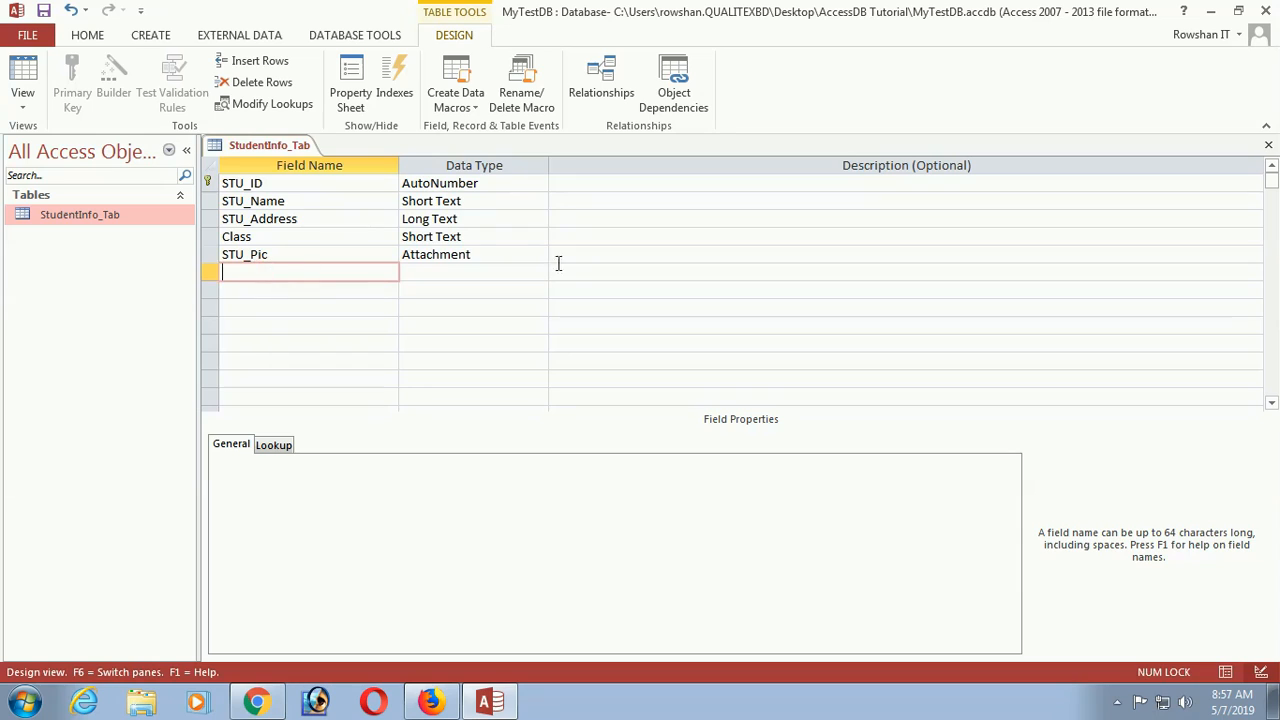
pyautogui.write('STU_Profile')
pyautogui.press('Tab')
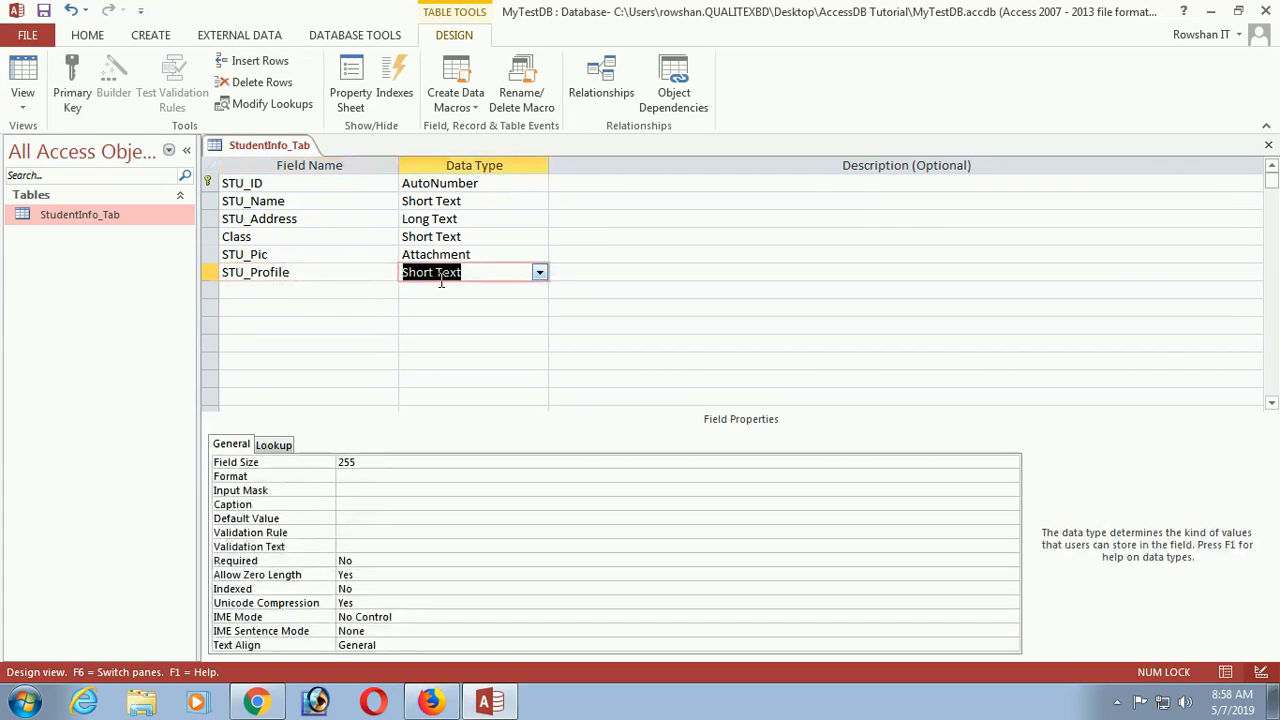
pyautogui.click(539, 273)
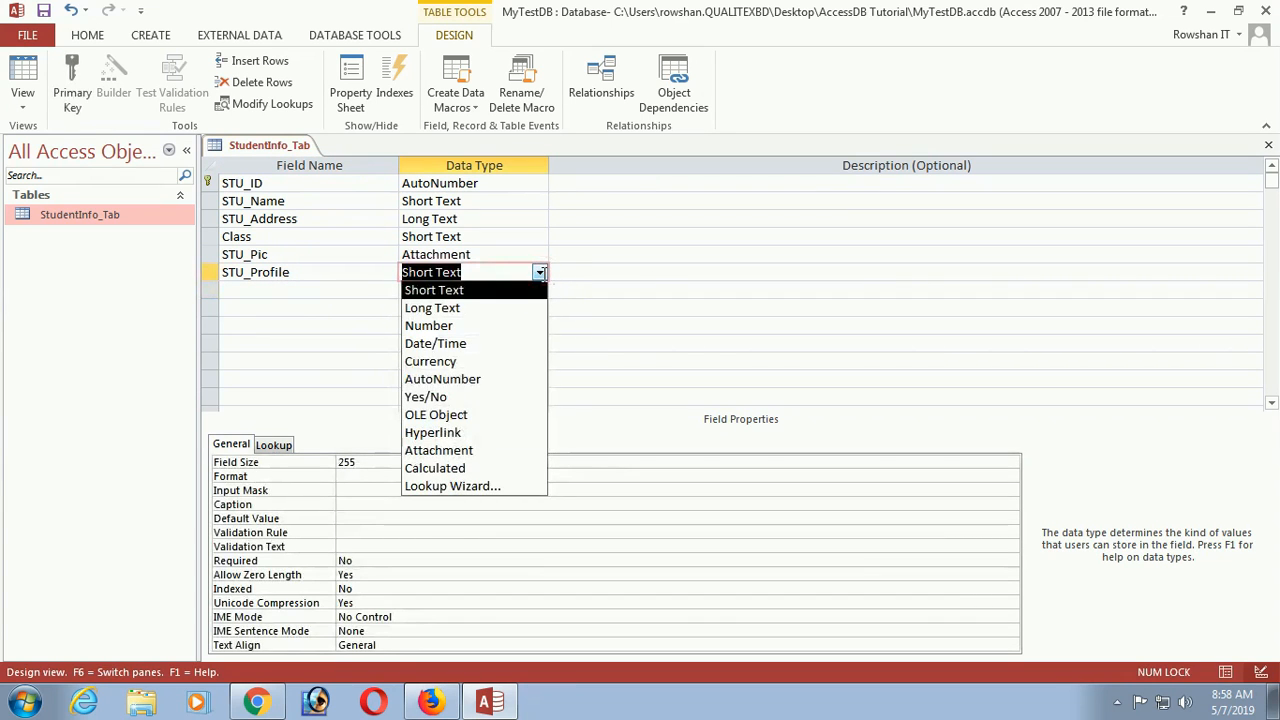
pyautogui.click(462, 434)
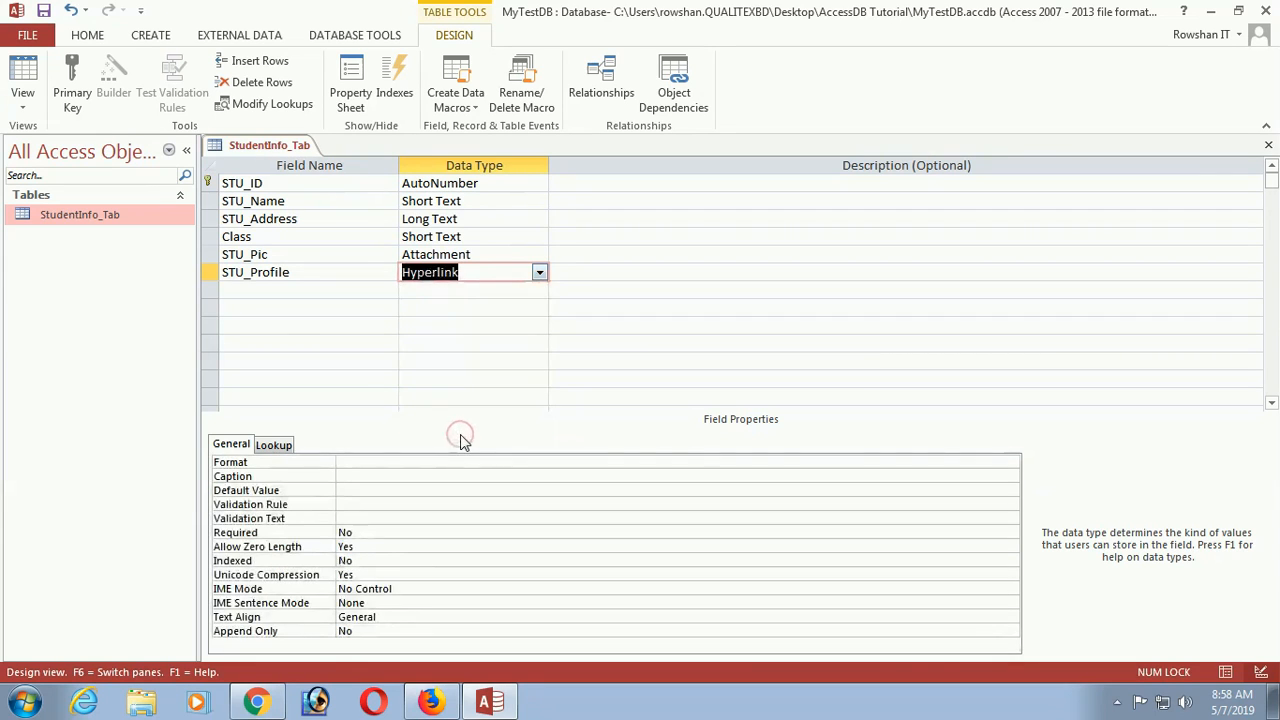
pyautogui.click(284, 290)
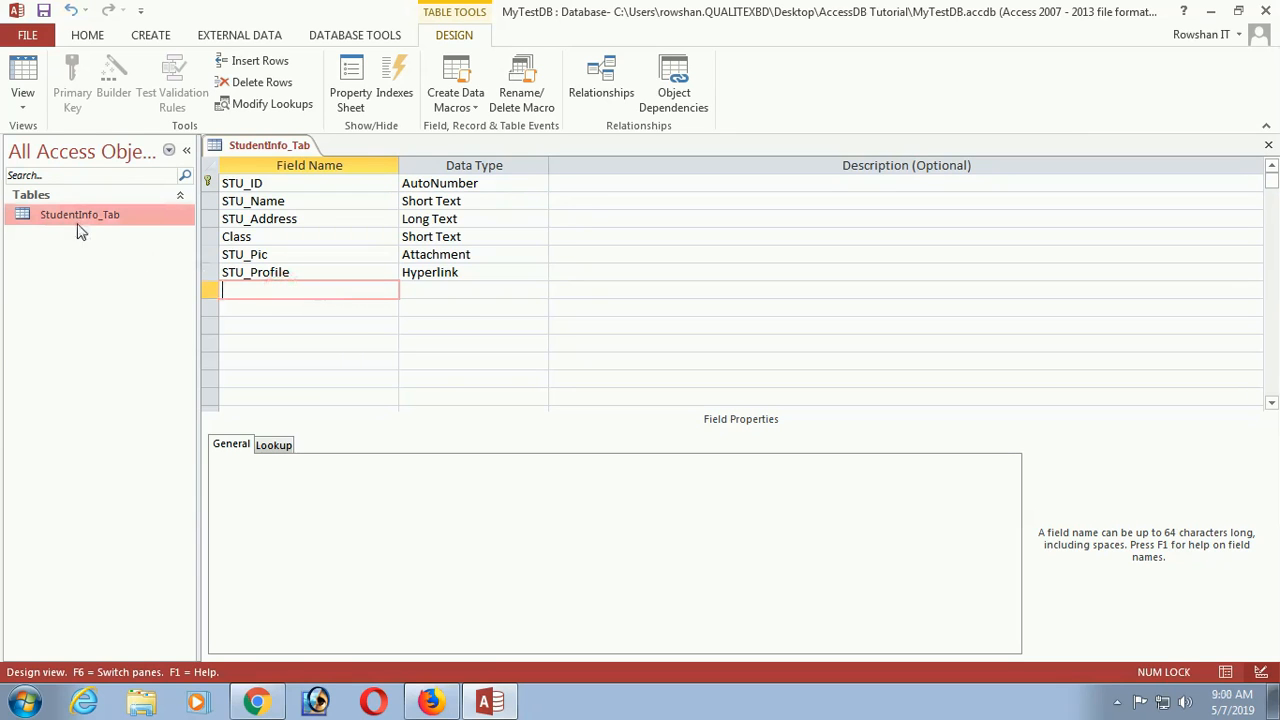
# Step: Open StudentInfo_Tab for data entry and enter the student's name and the address USA in the first record
pyautogui.rightClick(79, 224)
pyautogui.click(119, 238)
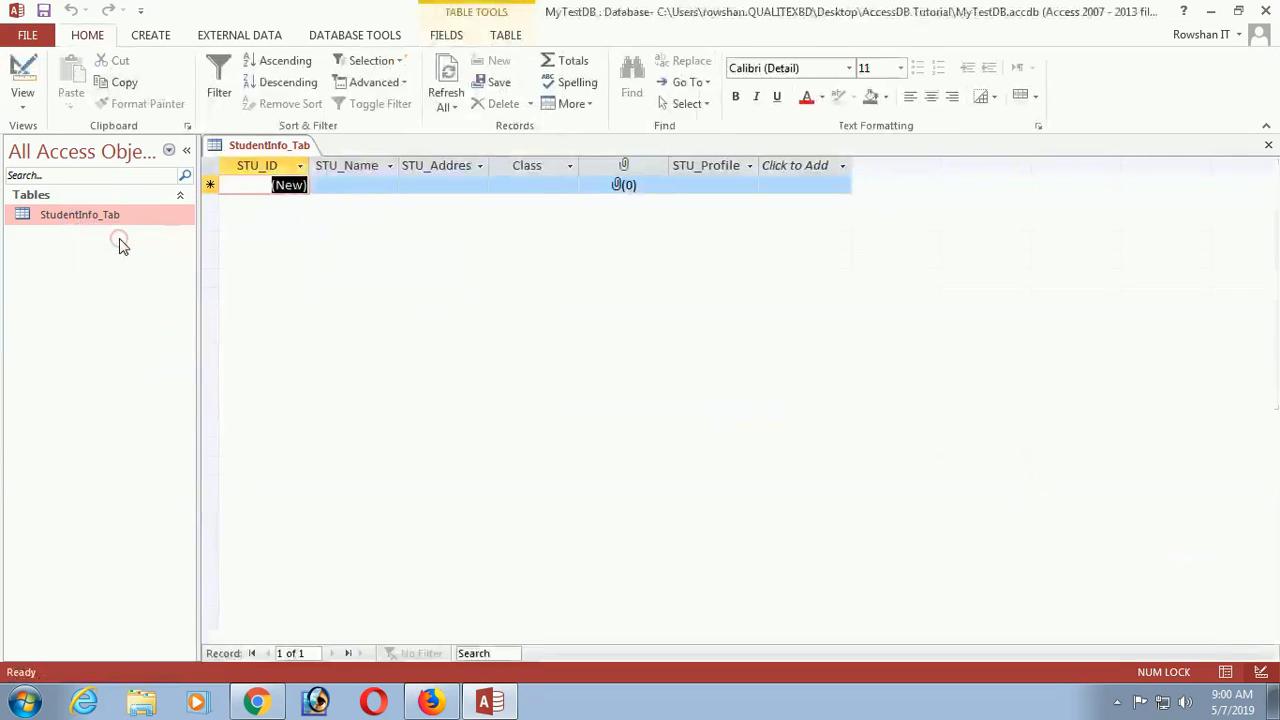
pyautogui.click(346, 189)
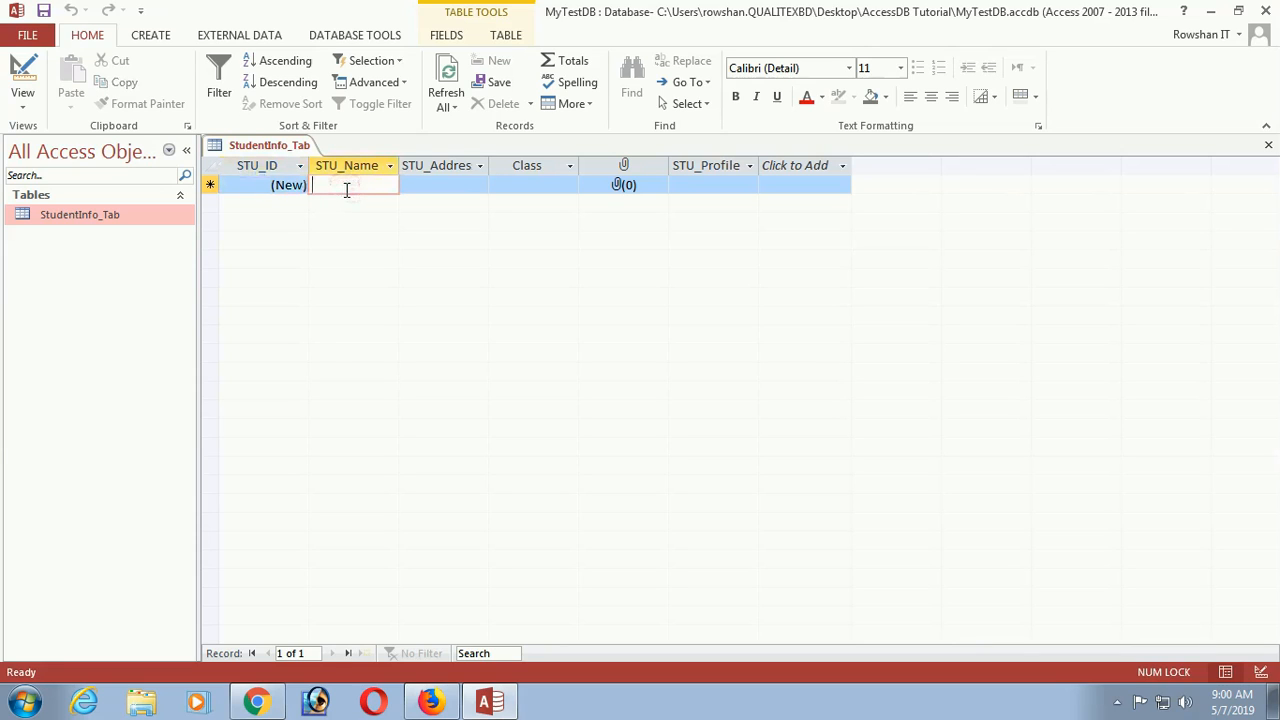
pyautogui.write('H')
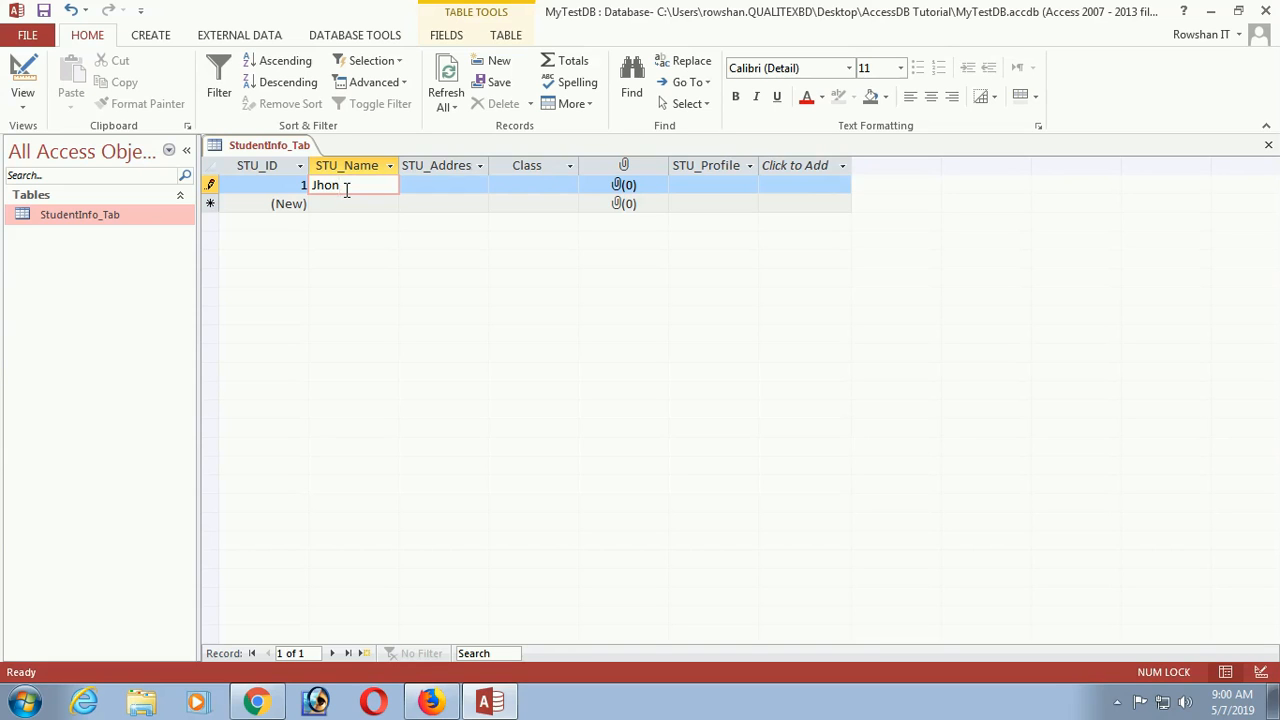
pyautogui.press('Tab')
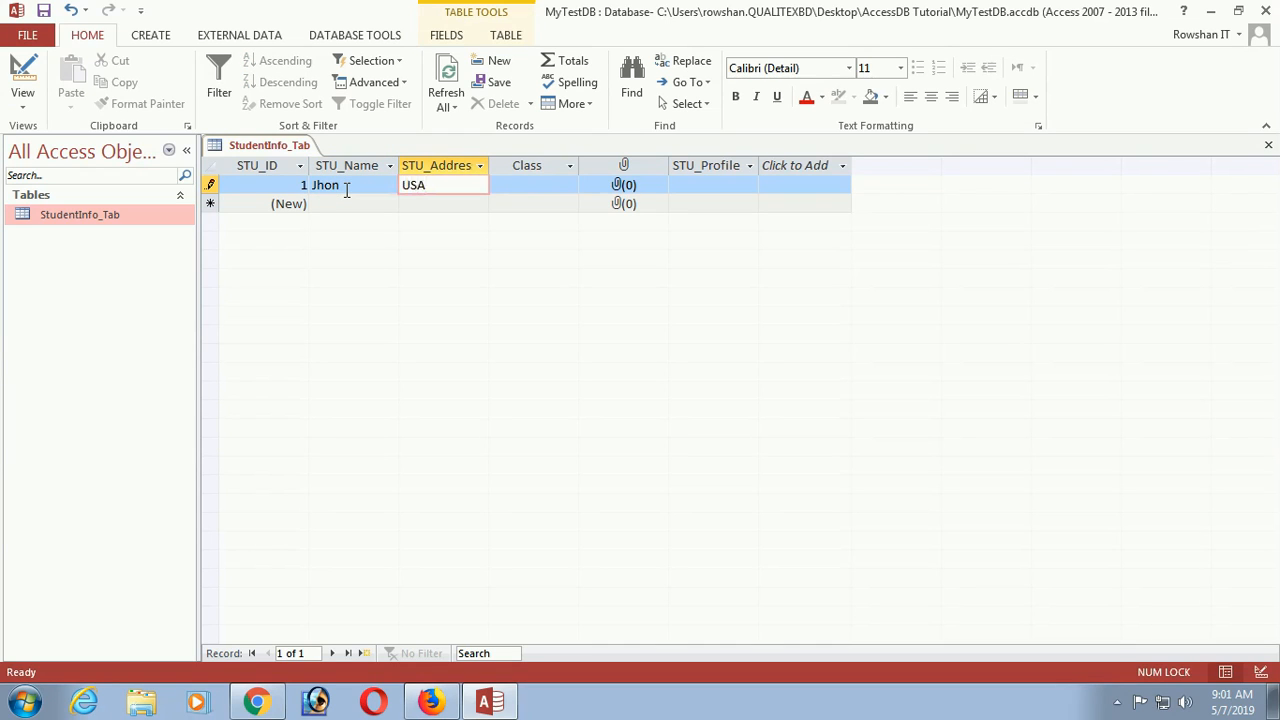
pyautogui.press('Tab')
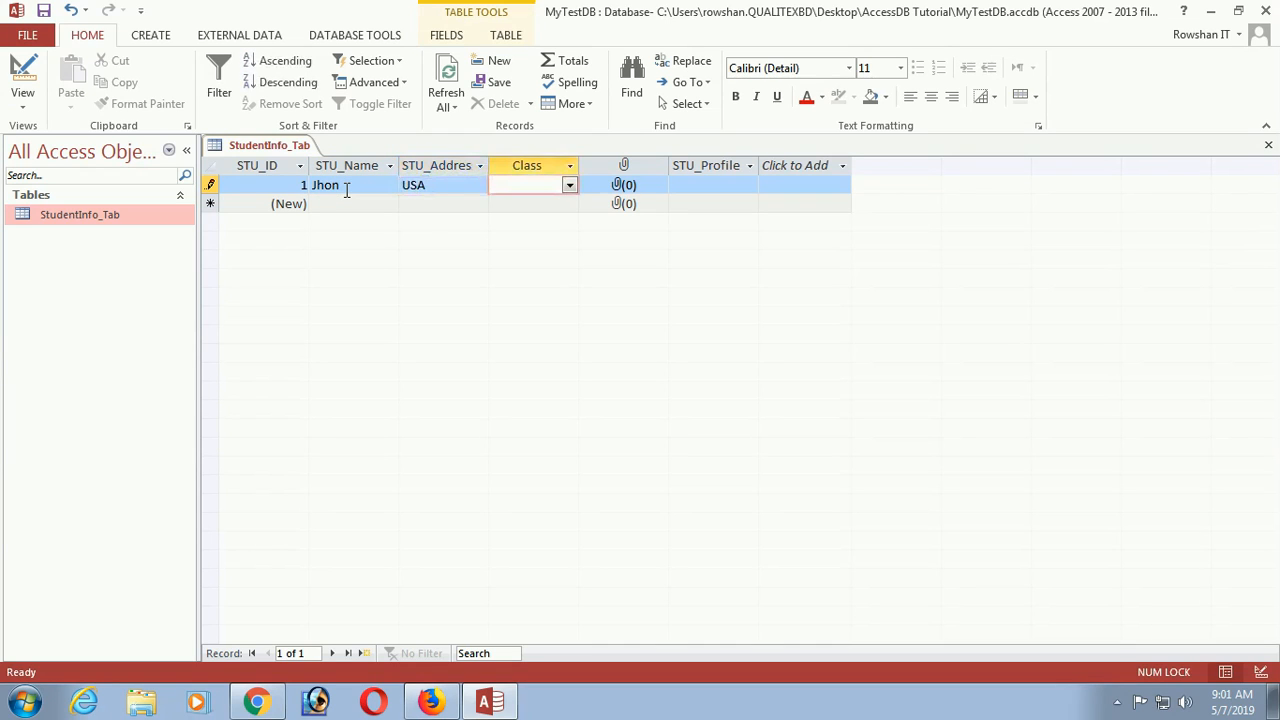
# Step: Look through the first record's Class choices and the data types offered for the Class field in the table design
pyautogui.click(569, 186)
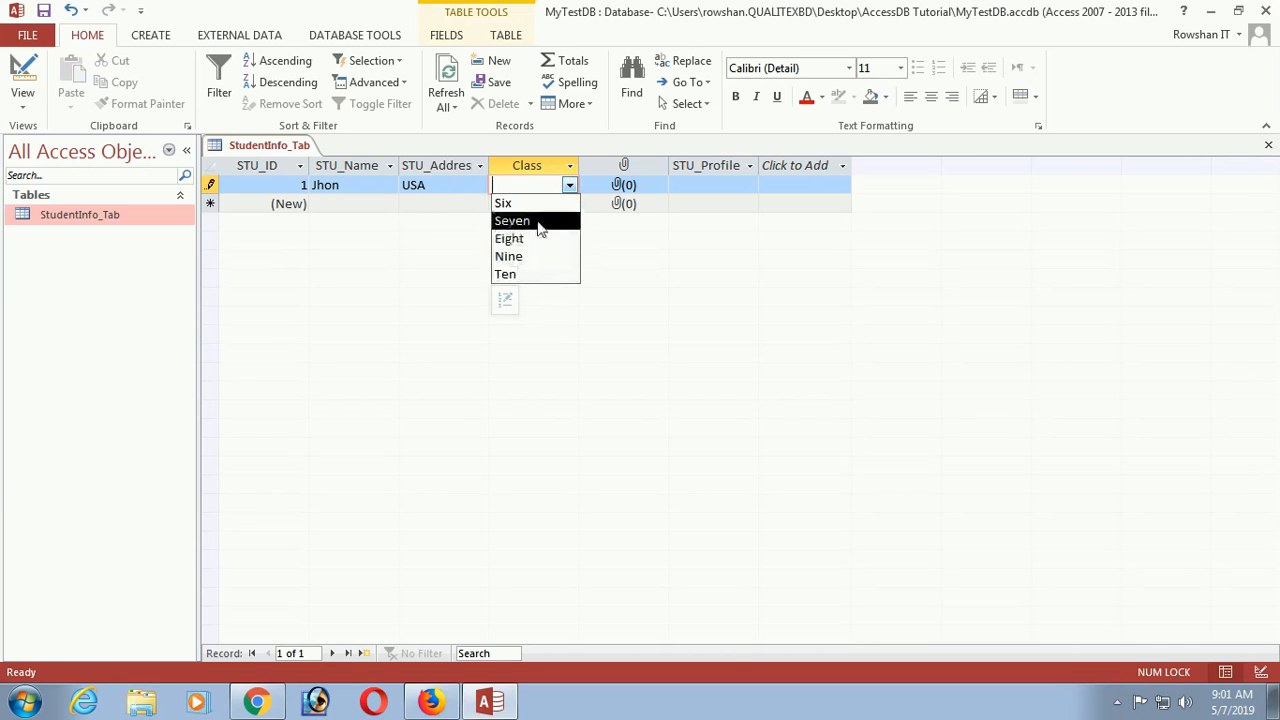
pyautogui.rightClick(121, 214)
pyautogui.click(184, 252)
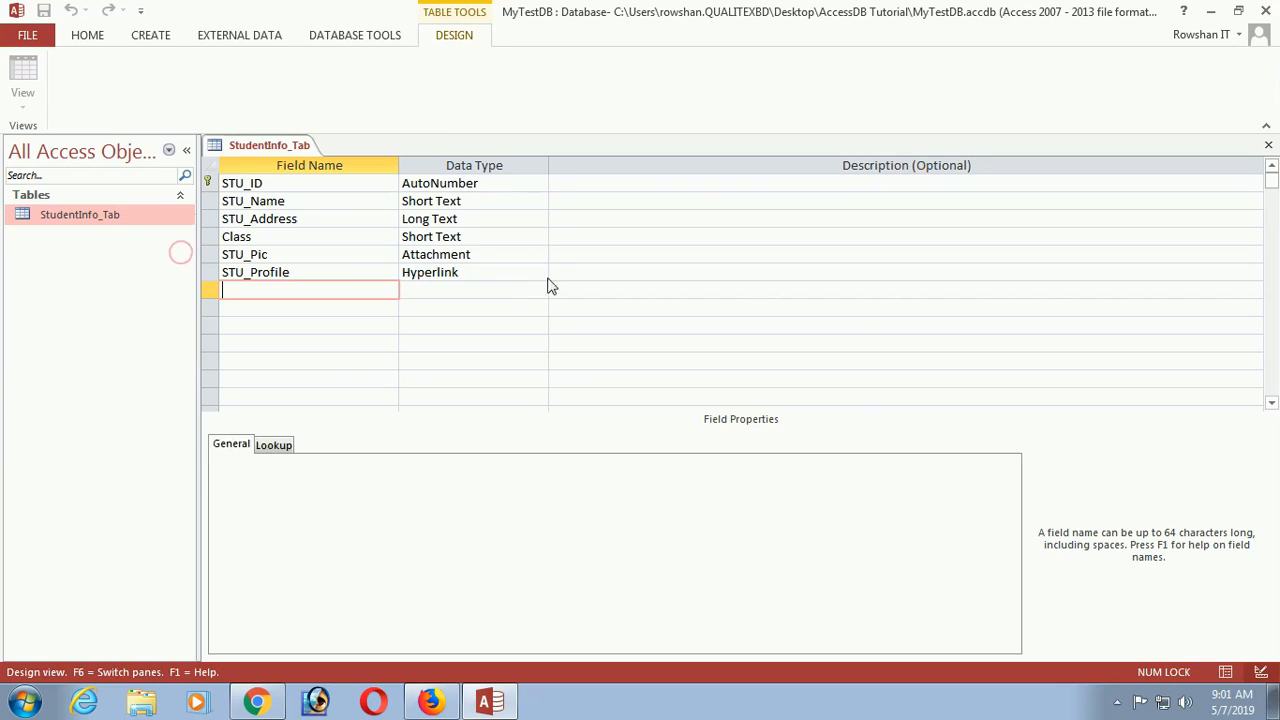
pyautogui.click(478, 240)
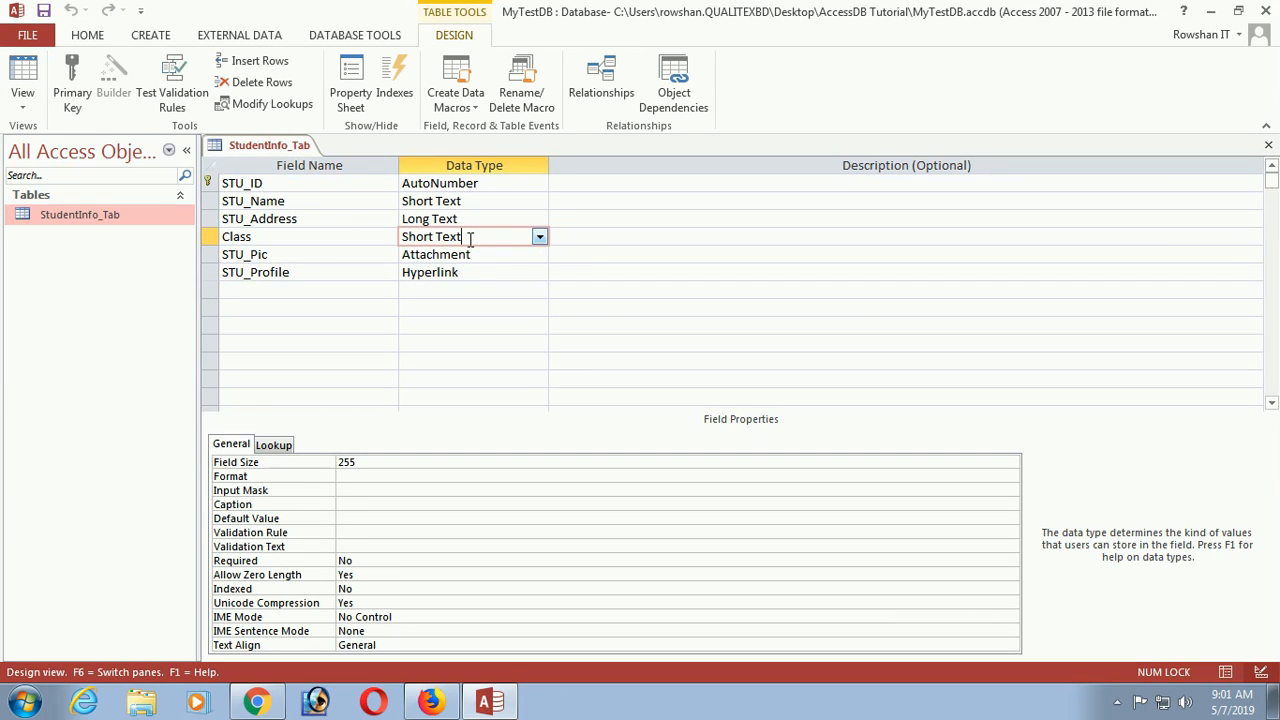
pyautogui.click(539, 238)
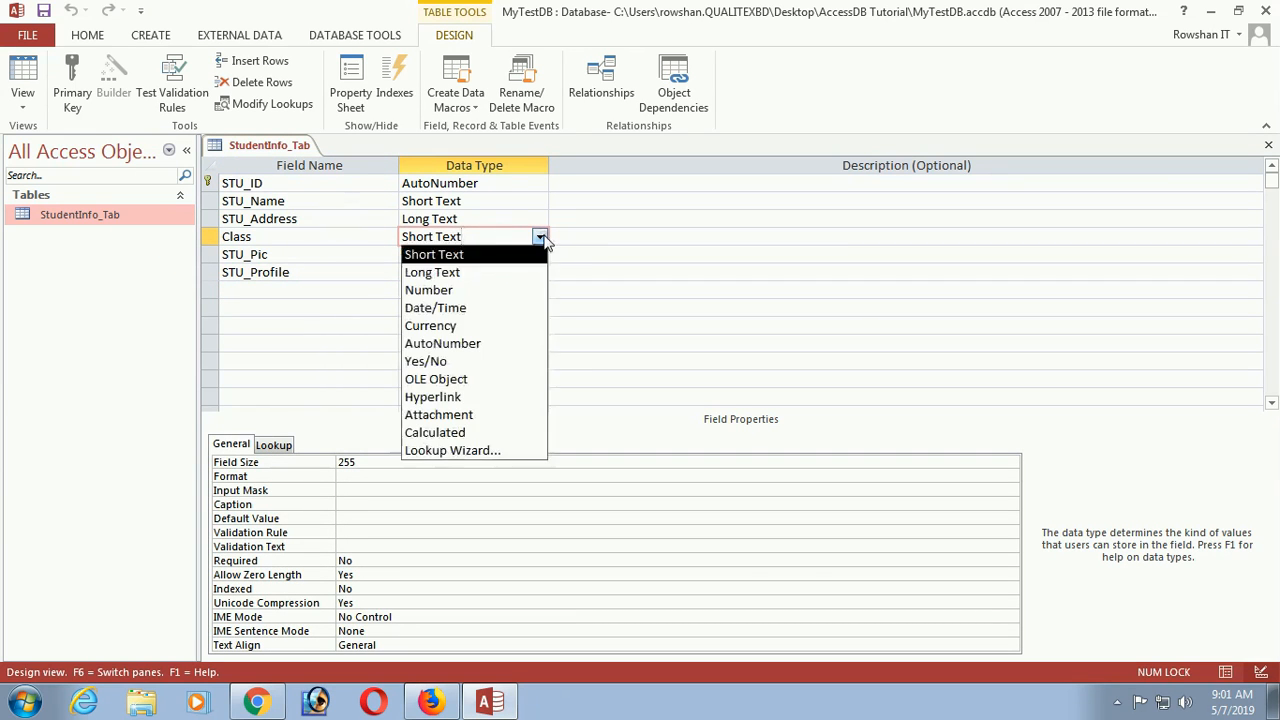
pyautogui.click(289, 385)
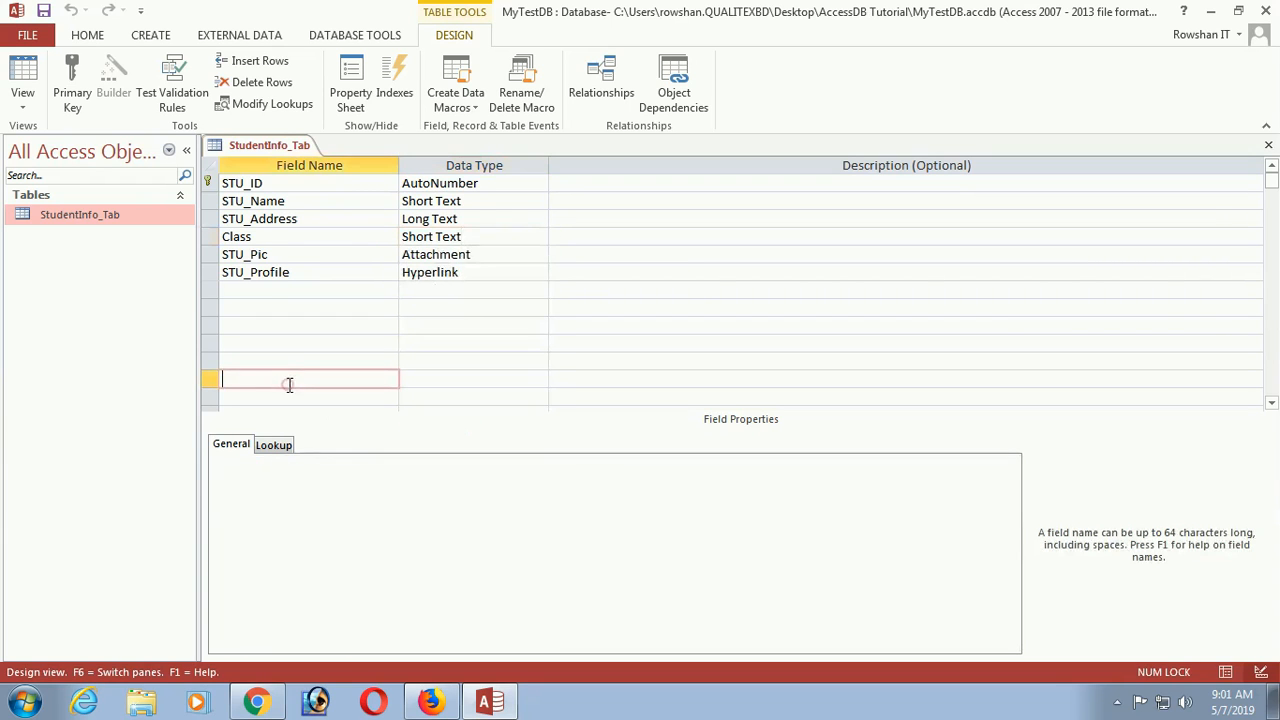
# Step: Reopen StudentInfo_Tab for data entry and set the first record's Class to Six
pyautogui.rightClick(68, 224)
pyautogui.click(122, 236)
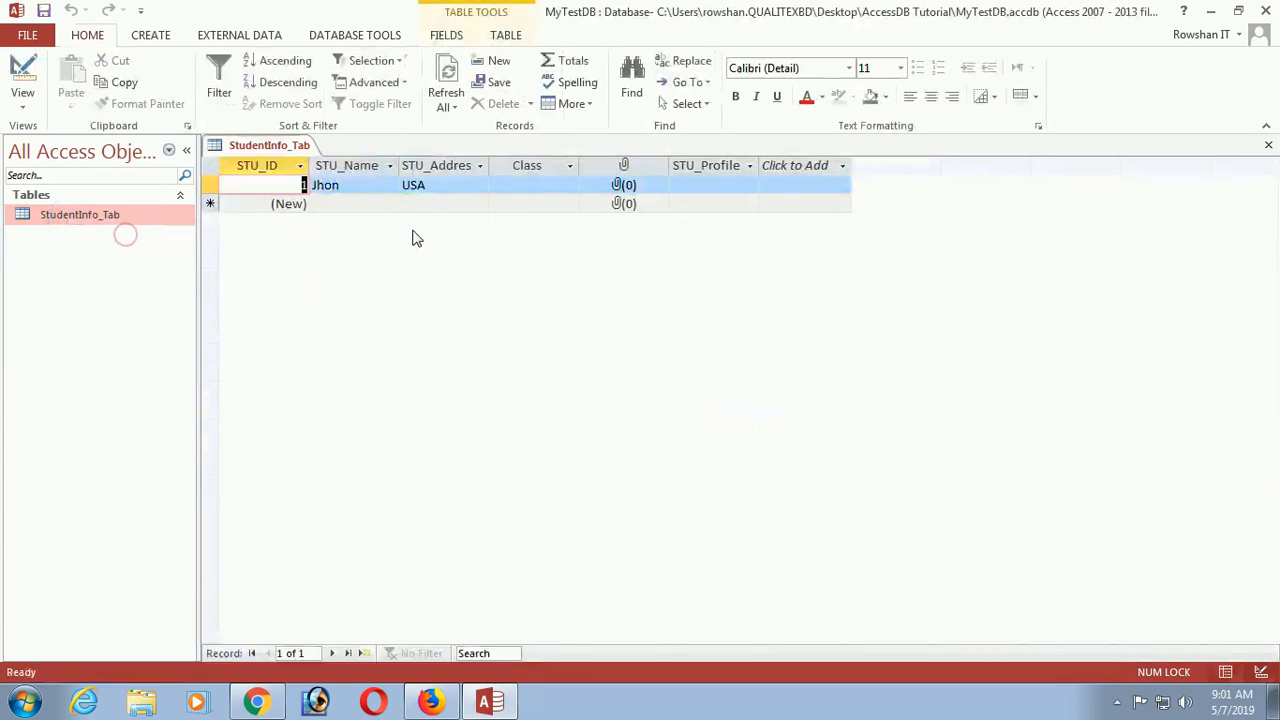
pyautogui.click(541, 181)
pyautogui.click(568, 186)
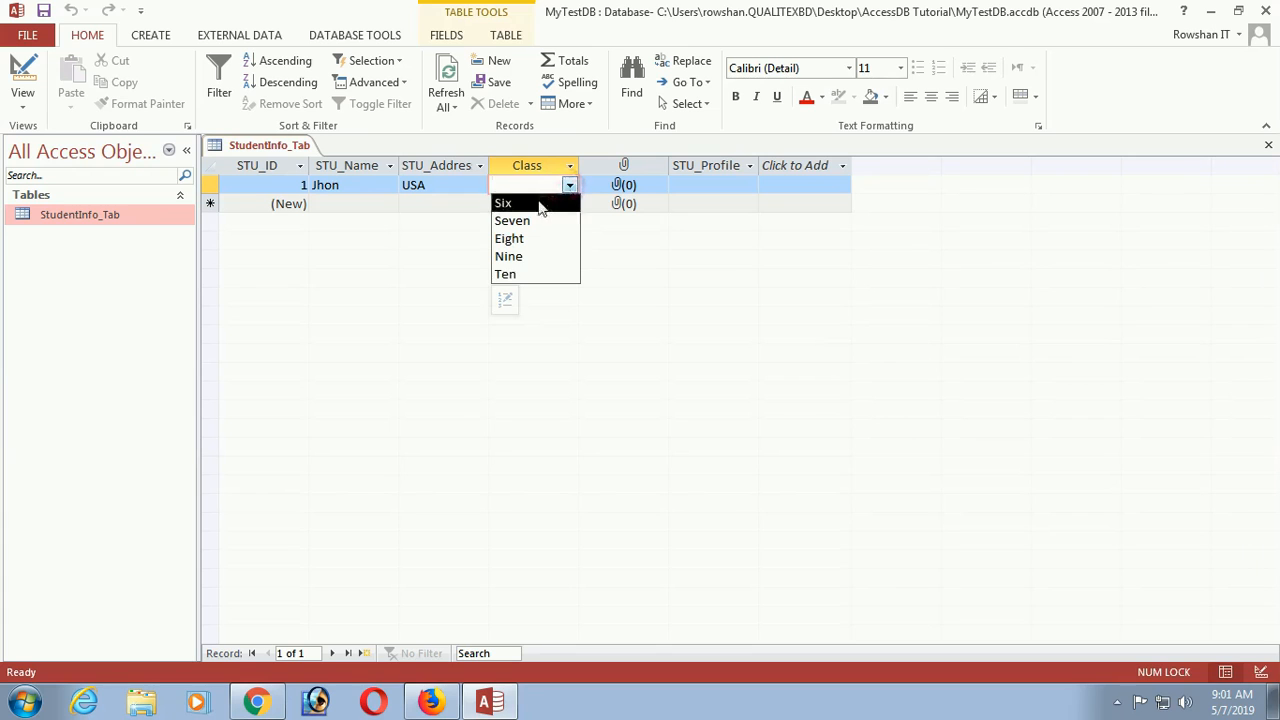
pyautogui.click(540, 204)
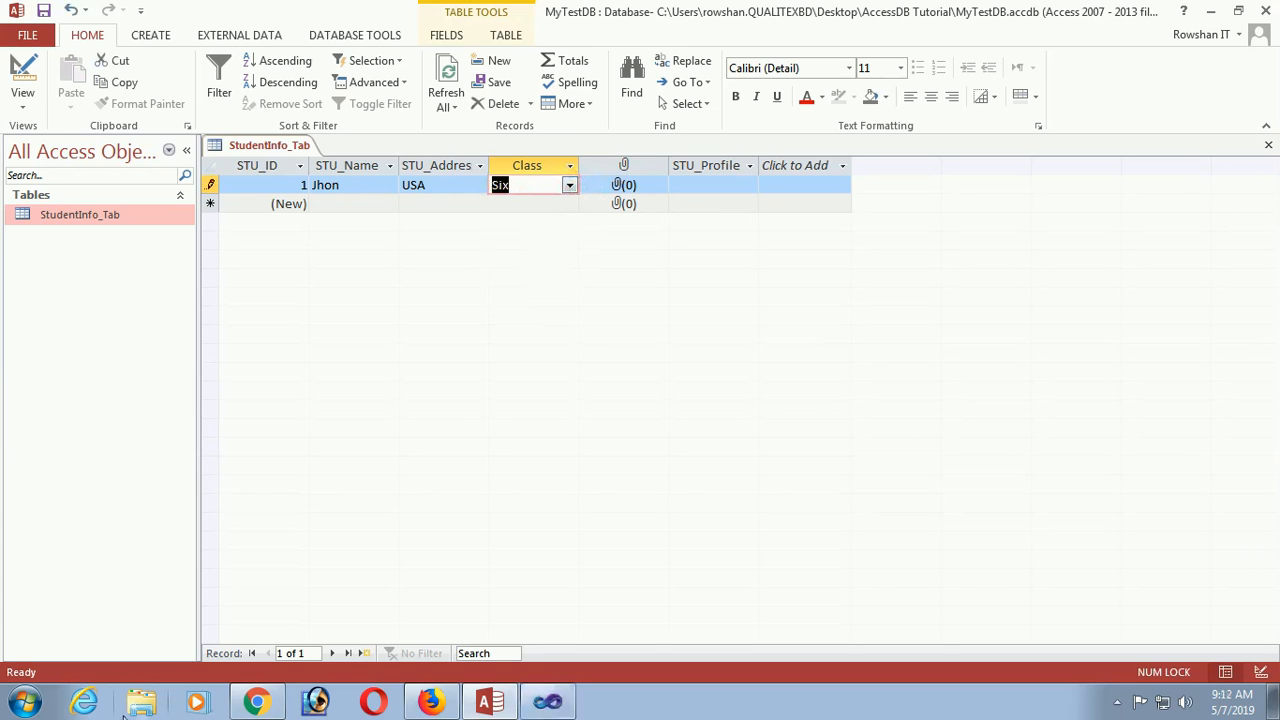
# Step: Switch to Windows Explorer, view the files in the Desktop's AccessDB Tutorial folder, and return to Access
pyautogui.click(141, 702)
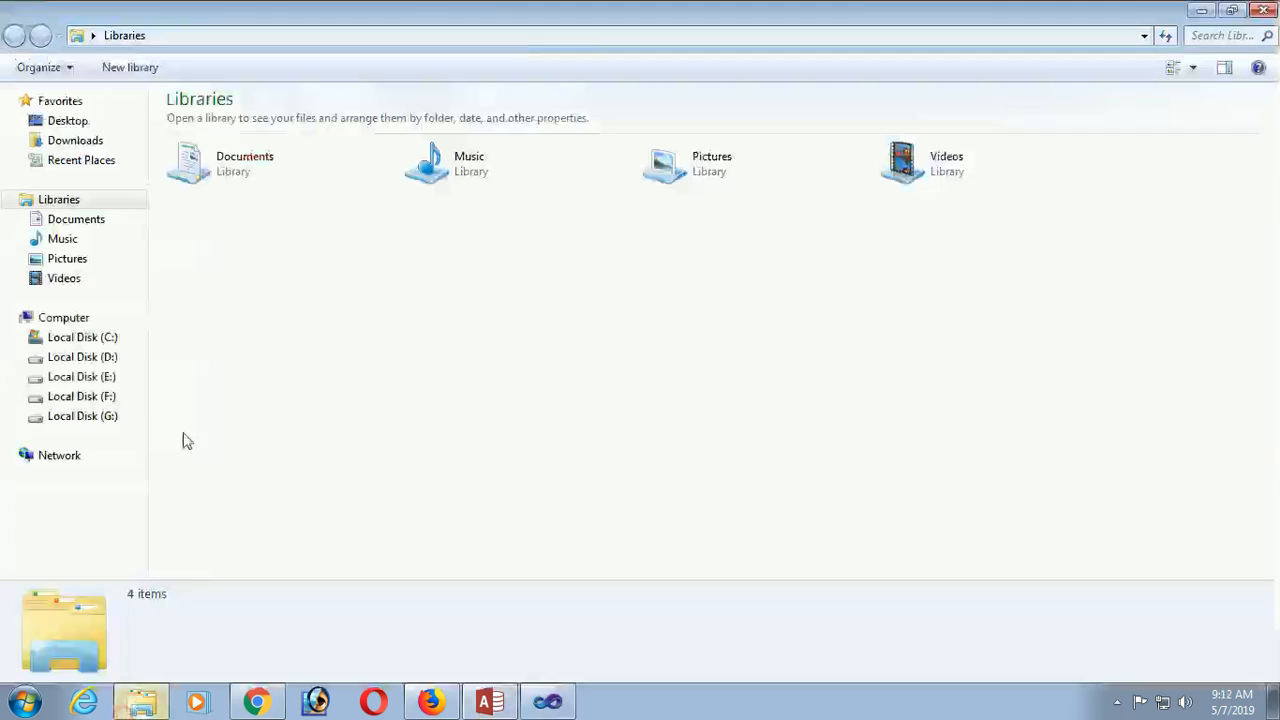
pyautogui.click(105, 121)
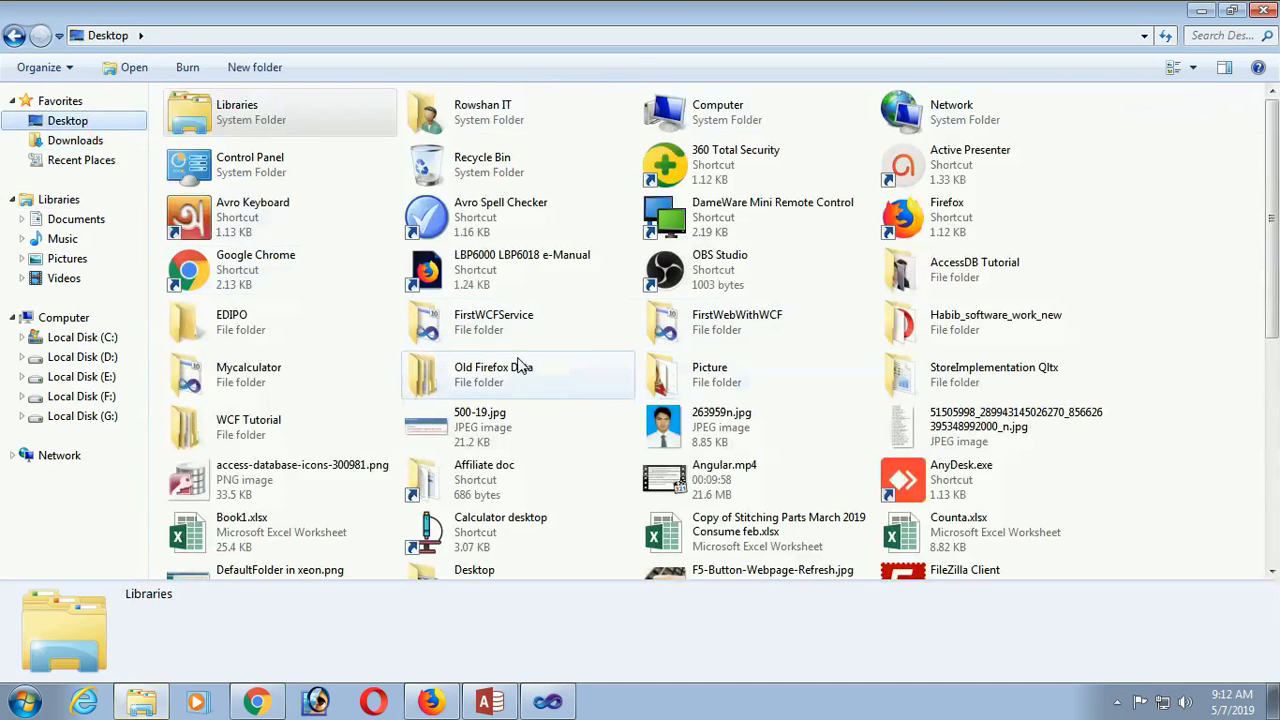
pyautogui.doubleClick(975, 265)
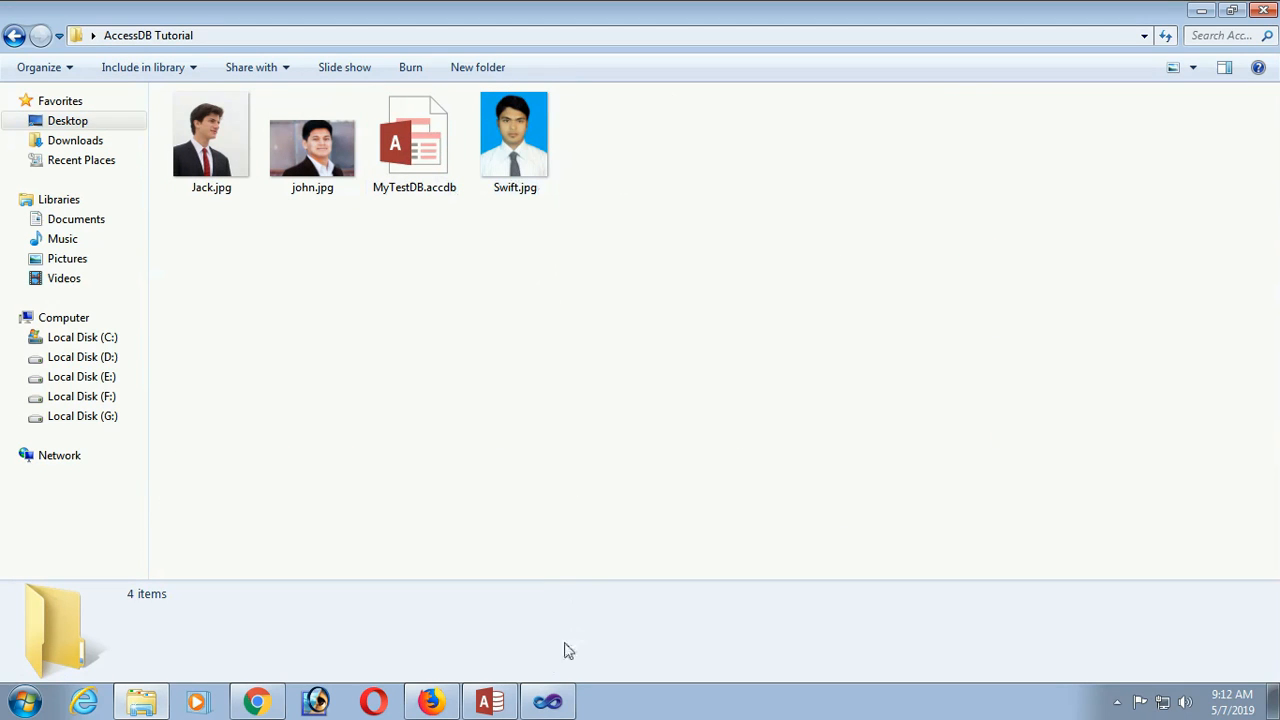
pyautogui.click(512, 692)
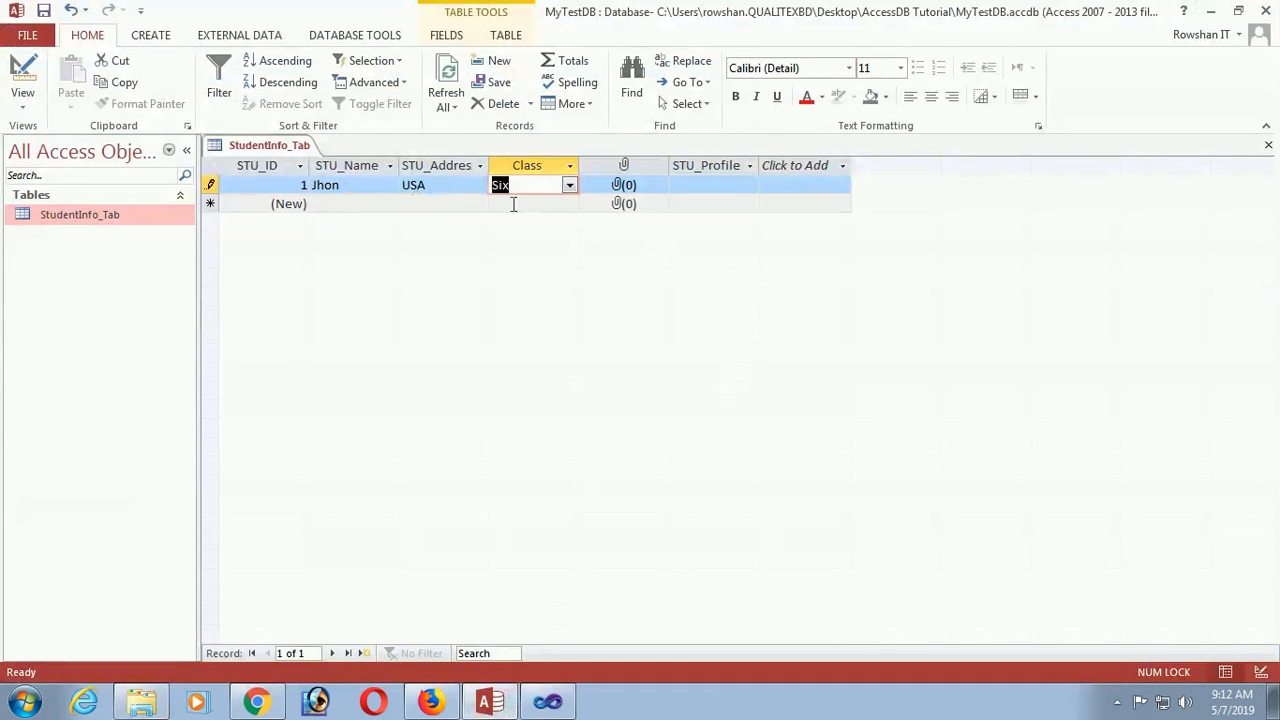
# Step: Attach john.jpg from the Desktop's AccessDB Tutorial folder to the first student record
pyautogui.click(619, 187)
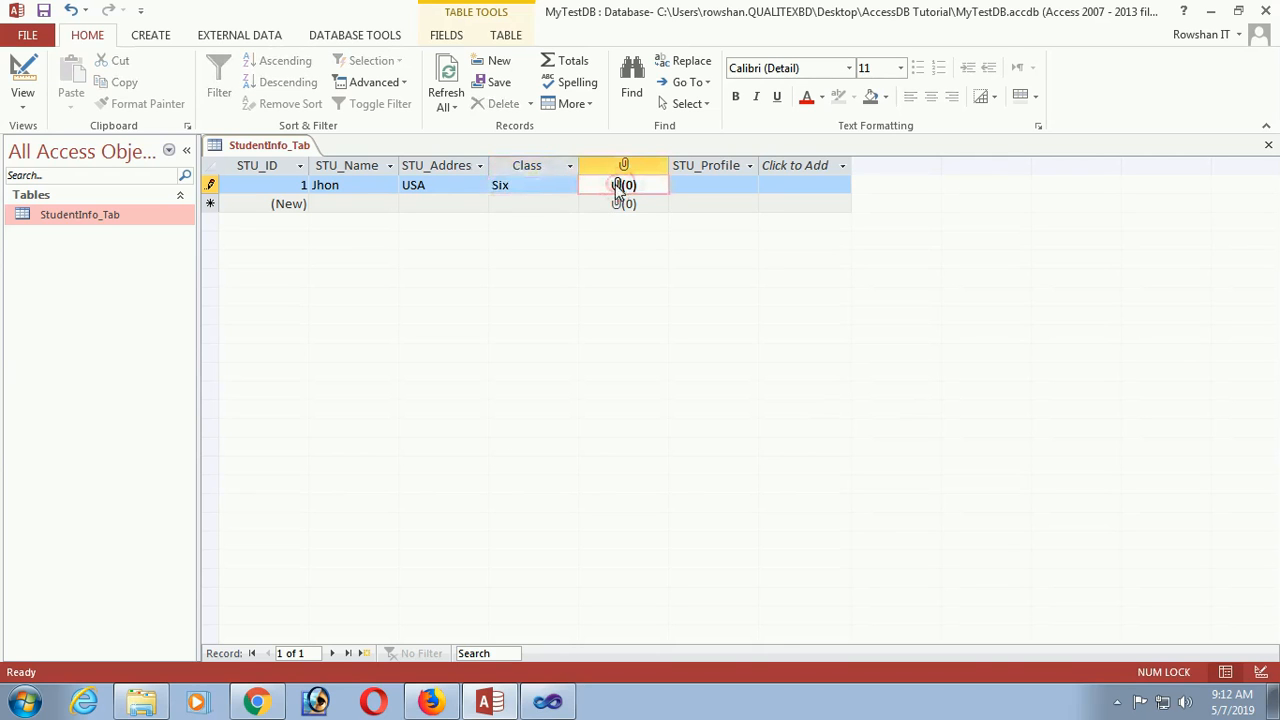
pyautogui.doubleClick(619, 187)
pyautogui.click(783, 292)
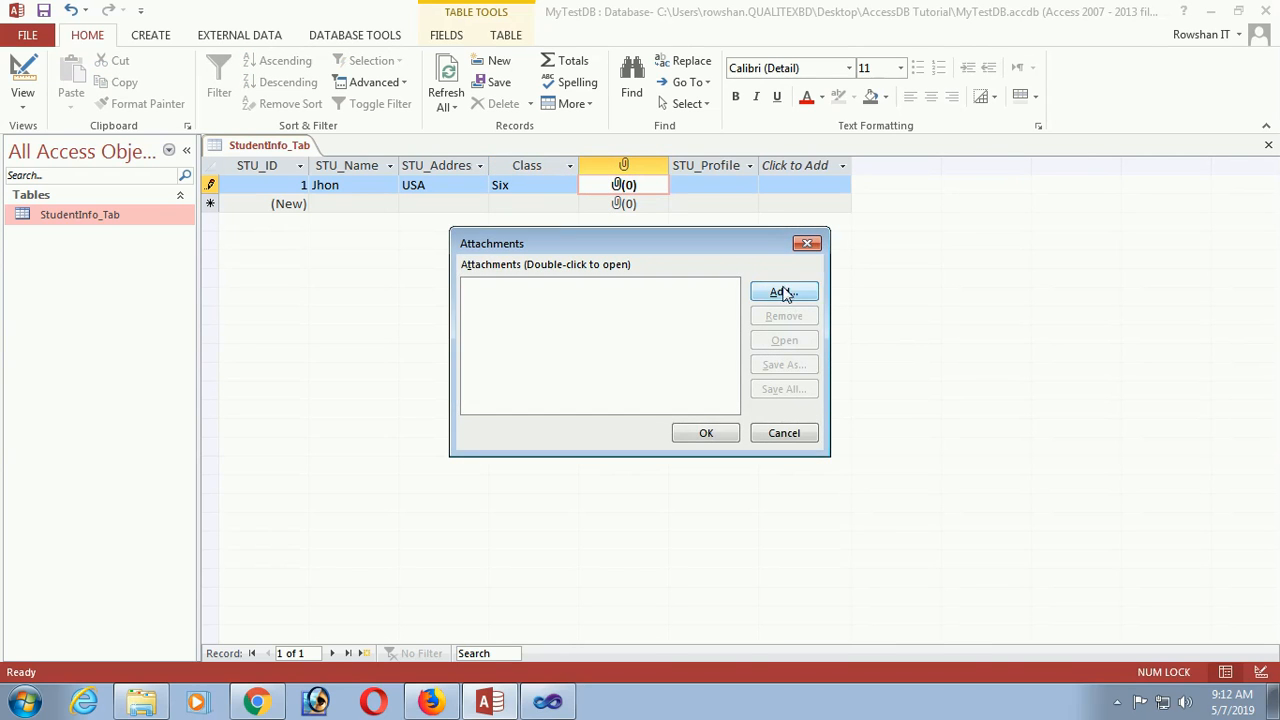
pyautogui.click(446, 207)
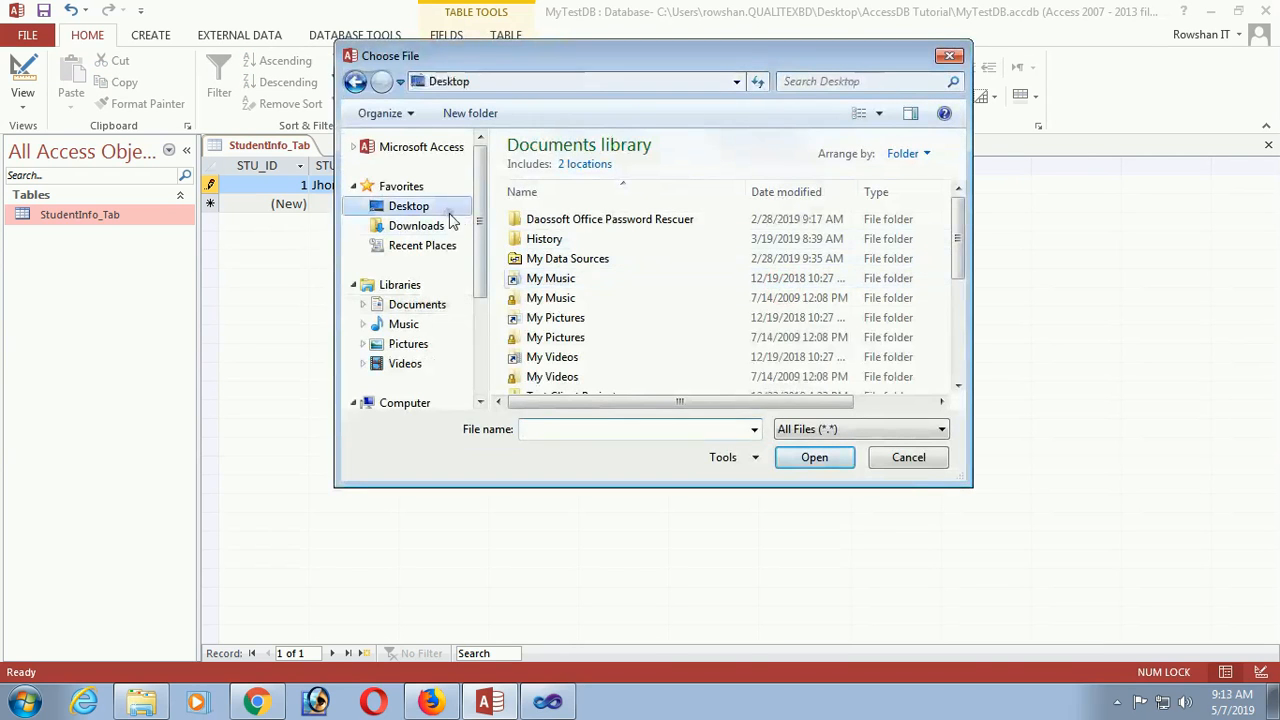
pyautogui.scroll(-3, 585, 247)
pyautogui.scroll(2, 585, 247)
pyautogui.doubleClick(665, 205)
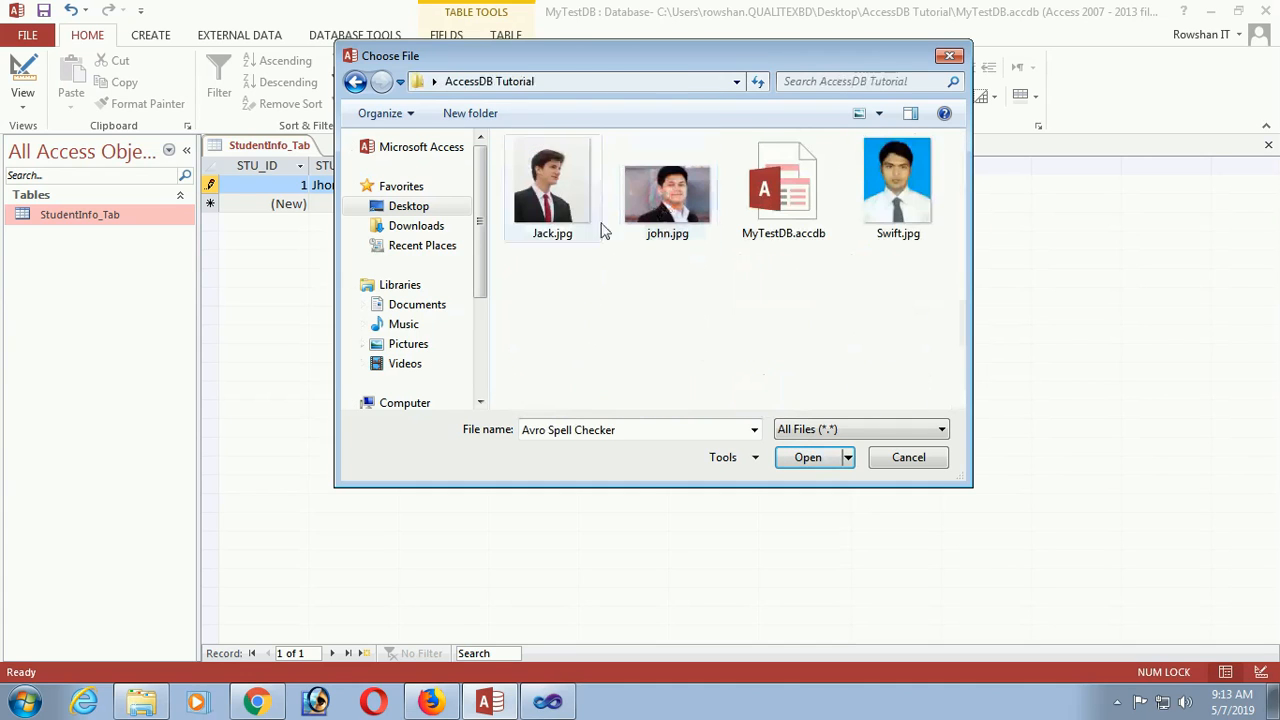
pyautogui.click(669, 195)
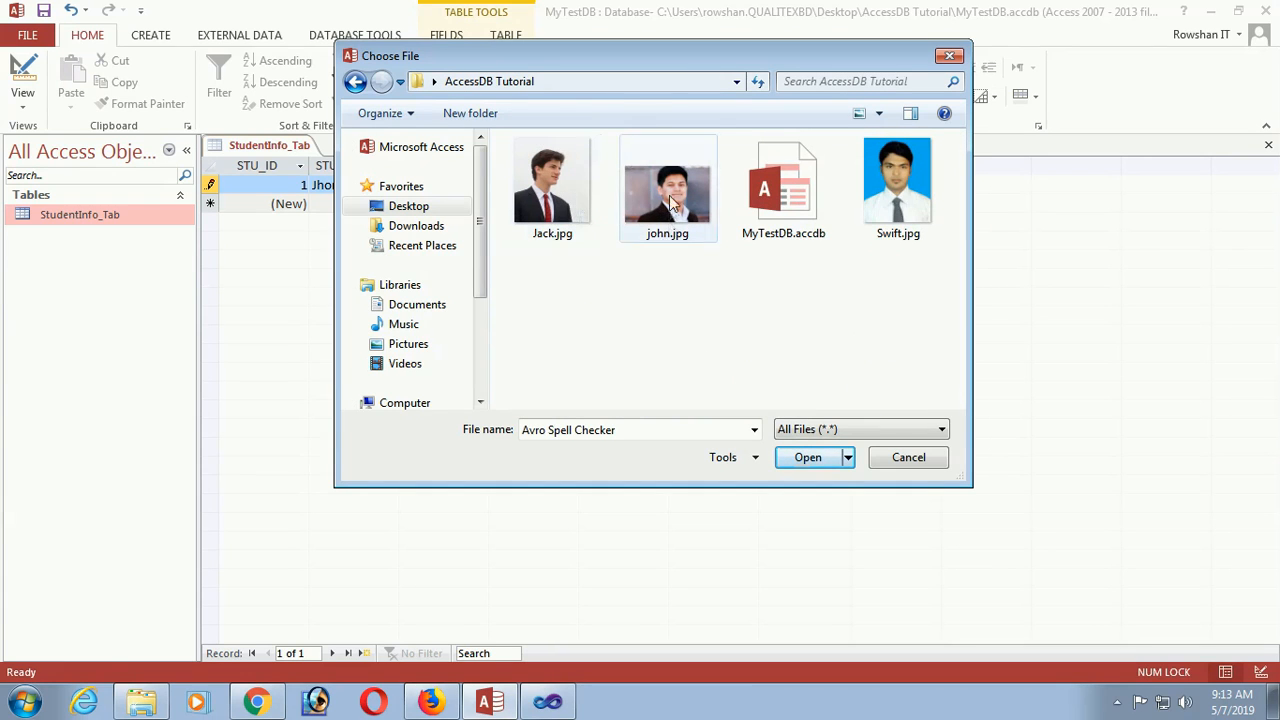
pyautogui.click(805, 457)
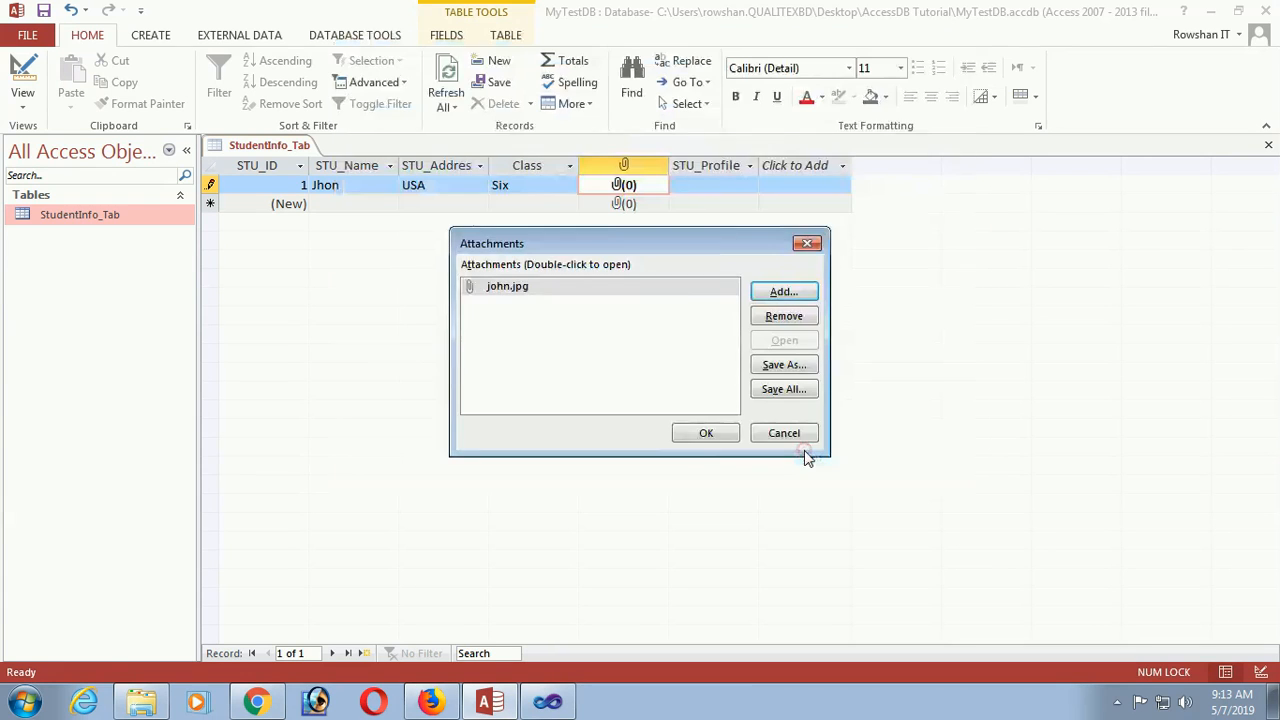
pyautogui.click(706, 433)
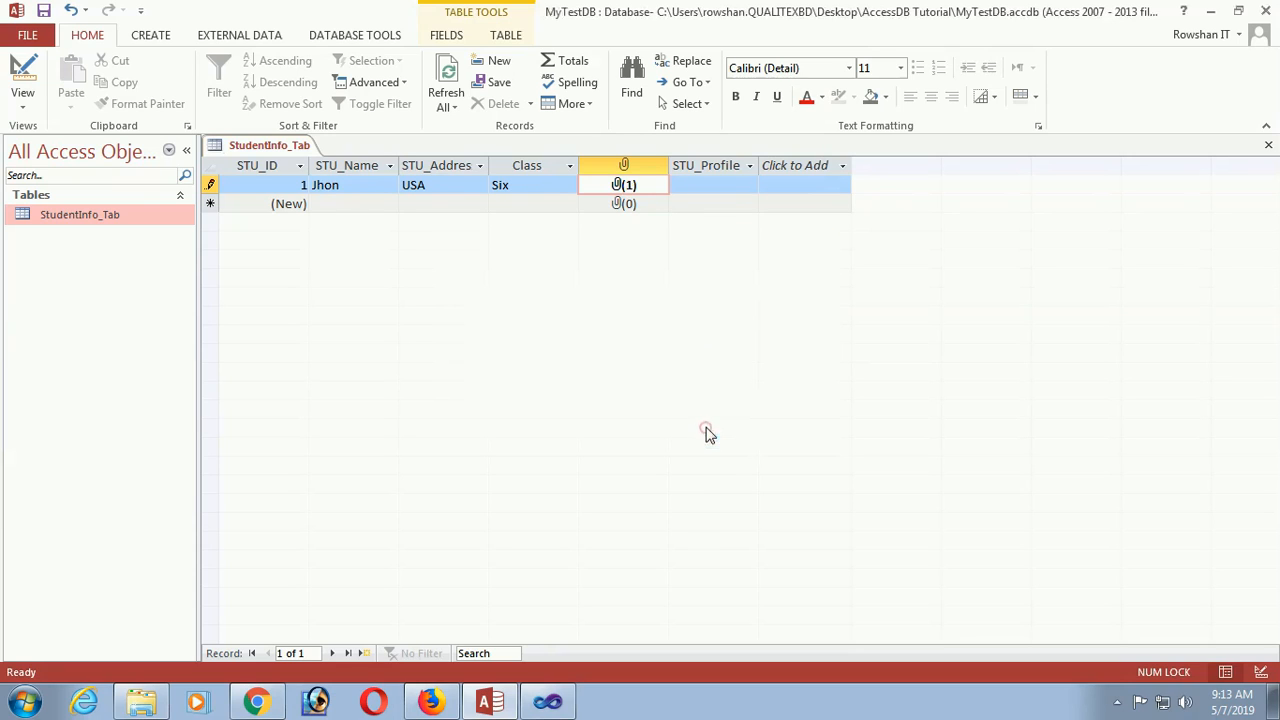
pyautogui.click(705, 195)
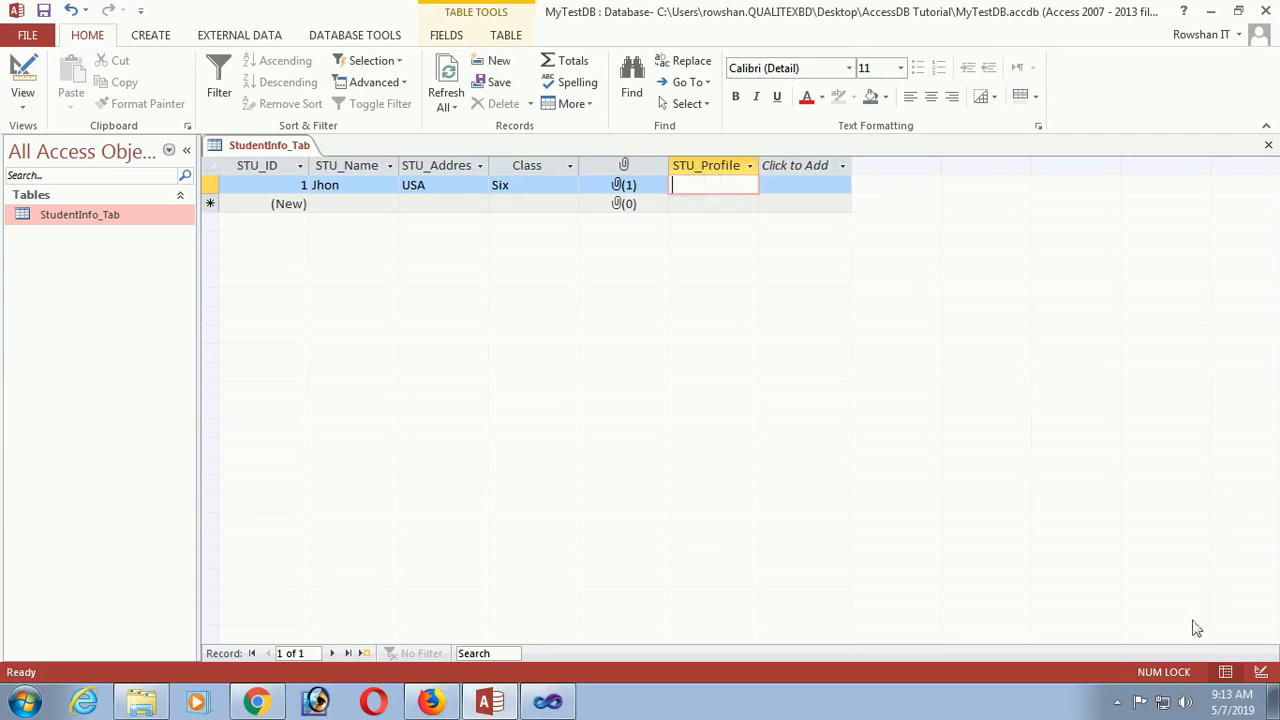
pyautogui.write('www.face')
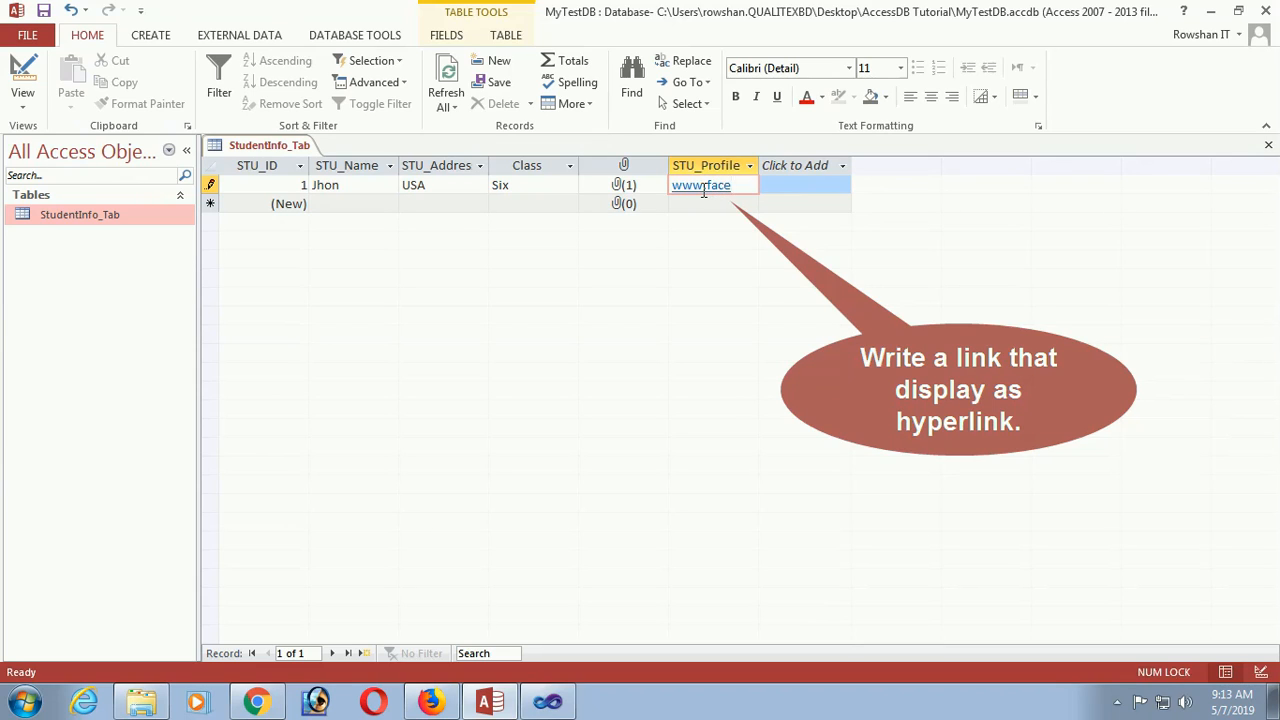
pyautogui.write('book')
pyautogui.write('.com')
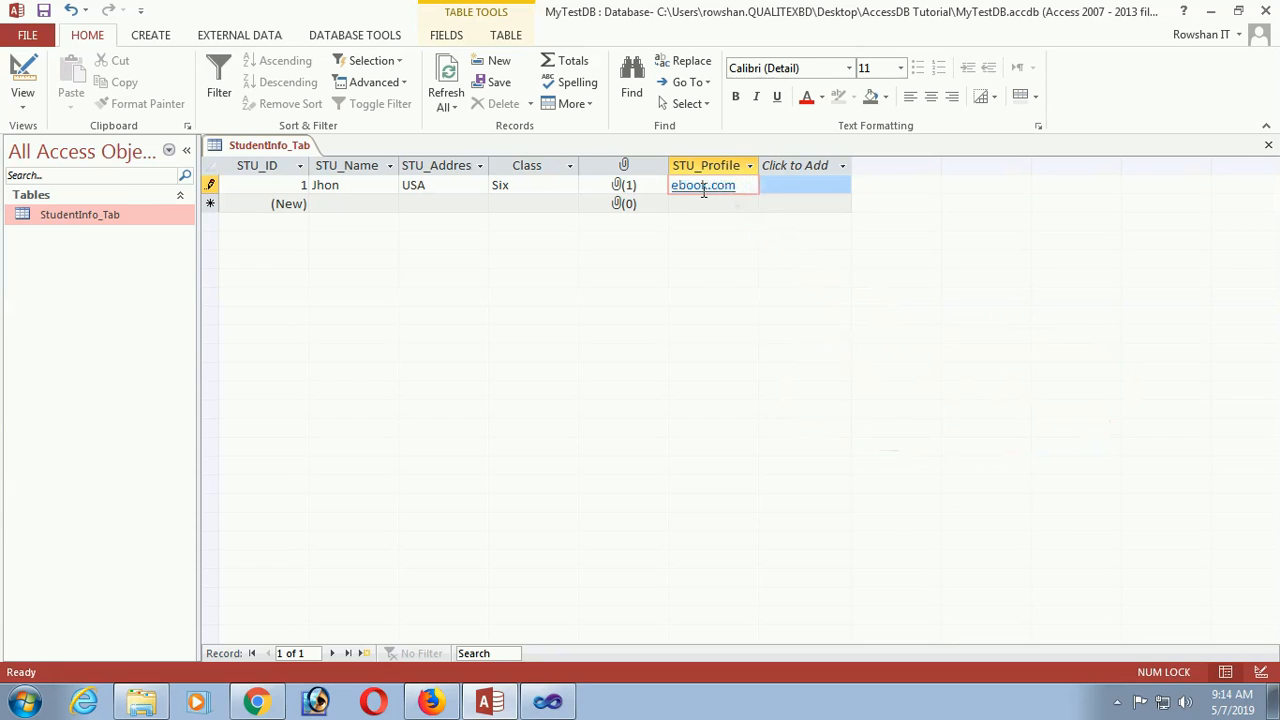
pyautogui.write('/swiftlearn')
pyautogui.moveTo(757, 166); pyautogui.dragTo(831, 168)
pyautogui.click(838, 170)
pyautogui.click(790, 210)
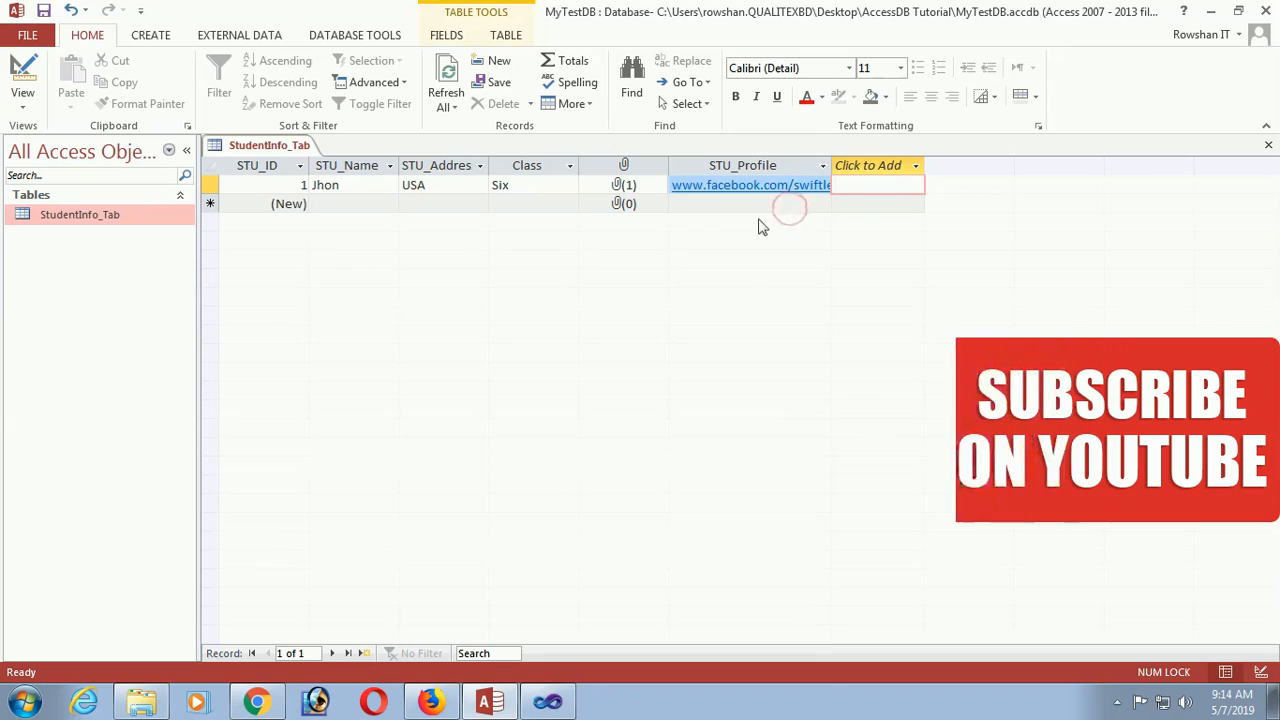
# Step: Add a second record with the student's name, the address USA and the Class Nine
pyautogui.click(340, 207)
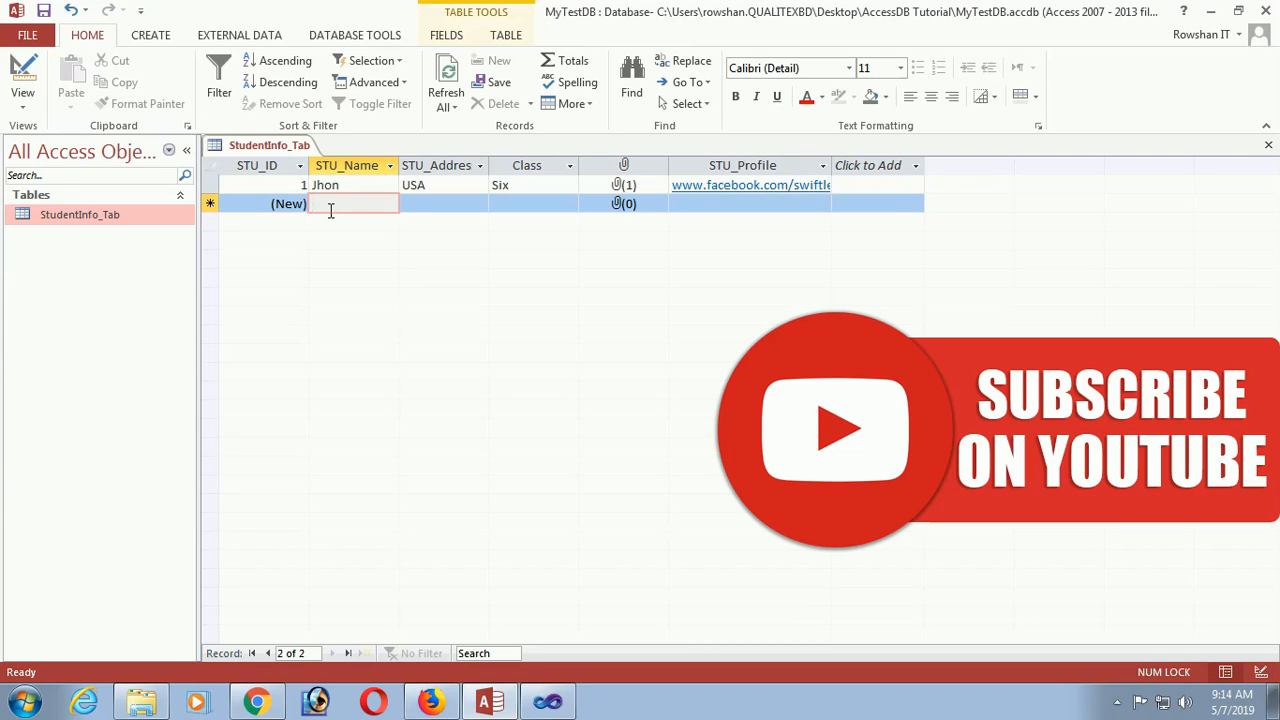
pyautogui.moveTo(141, 700)
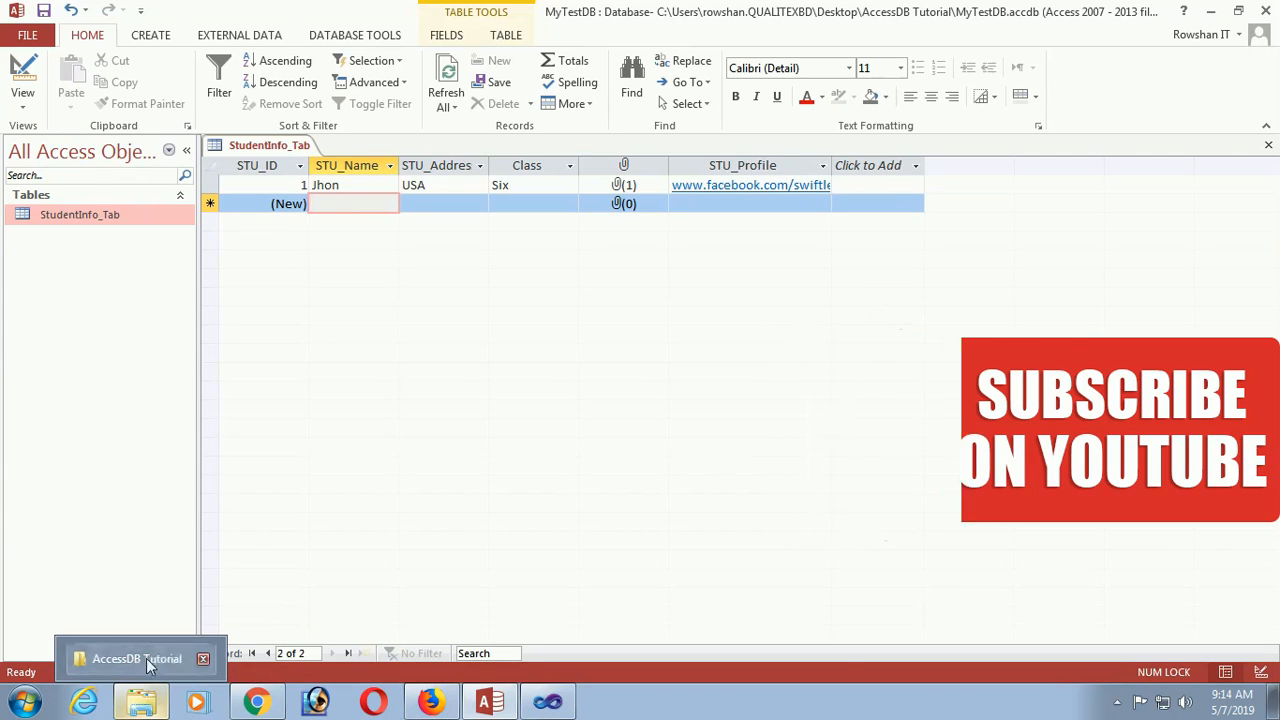
pyautogui.click(147, 660)
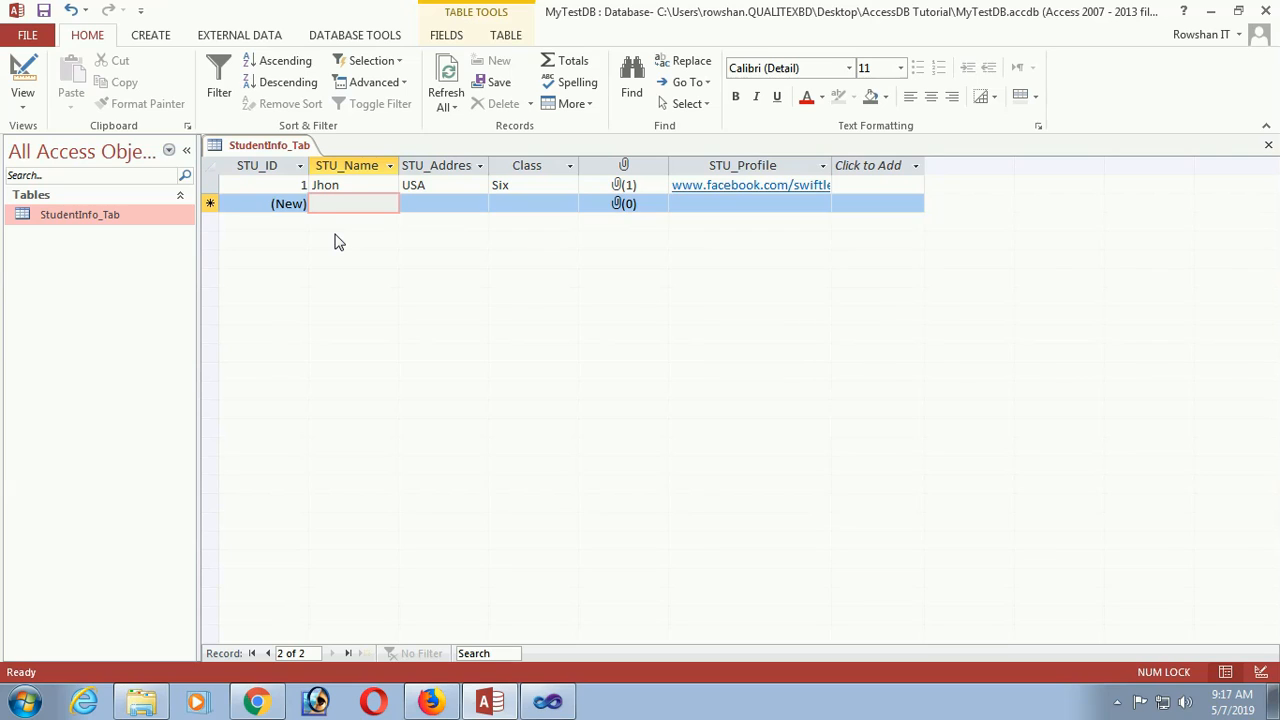
pyautogui.write('Jack')
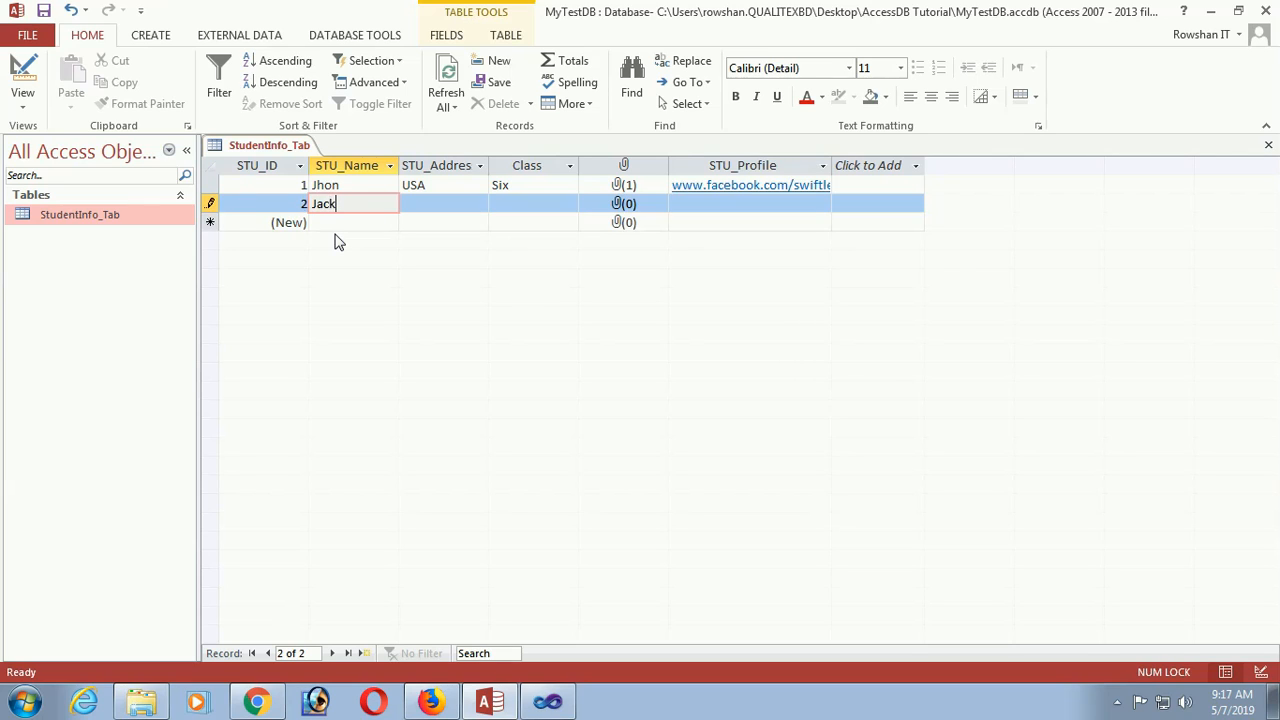
pyautogui.click(439, 204)
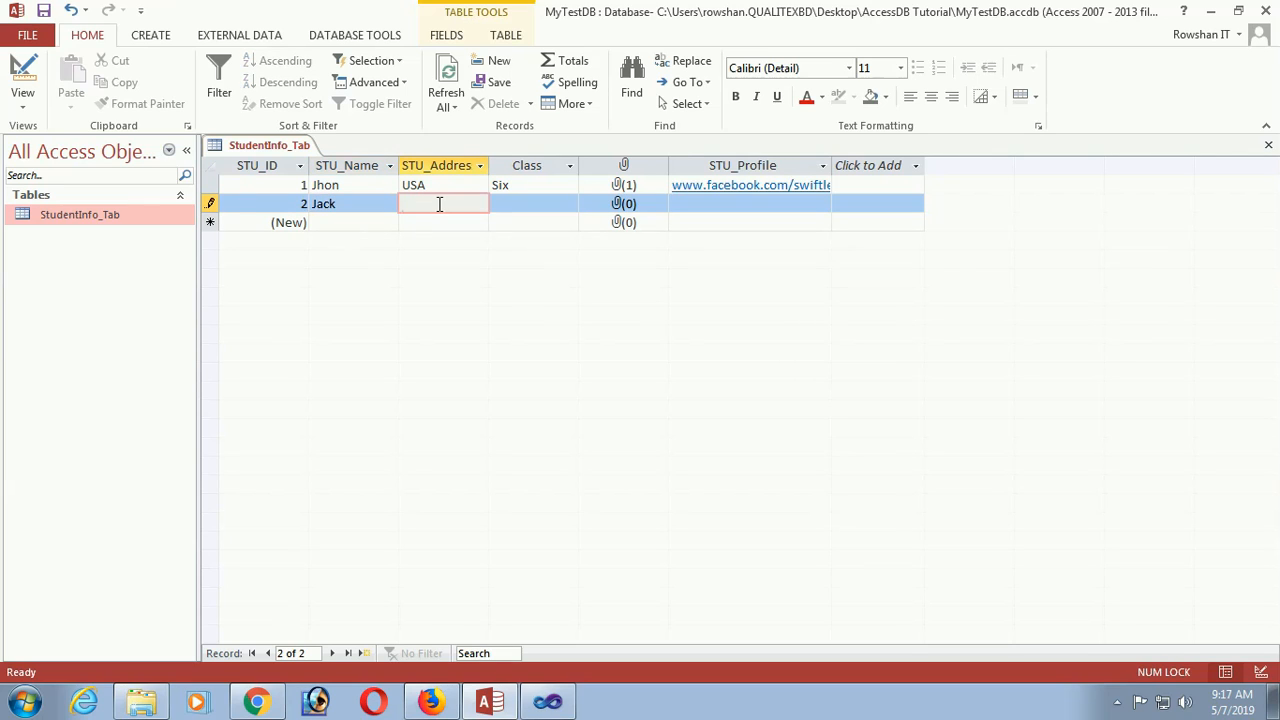
pyautogui.press('Tab')
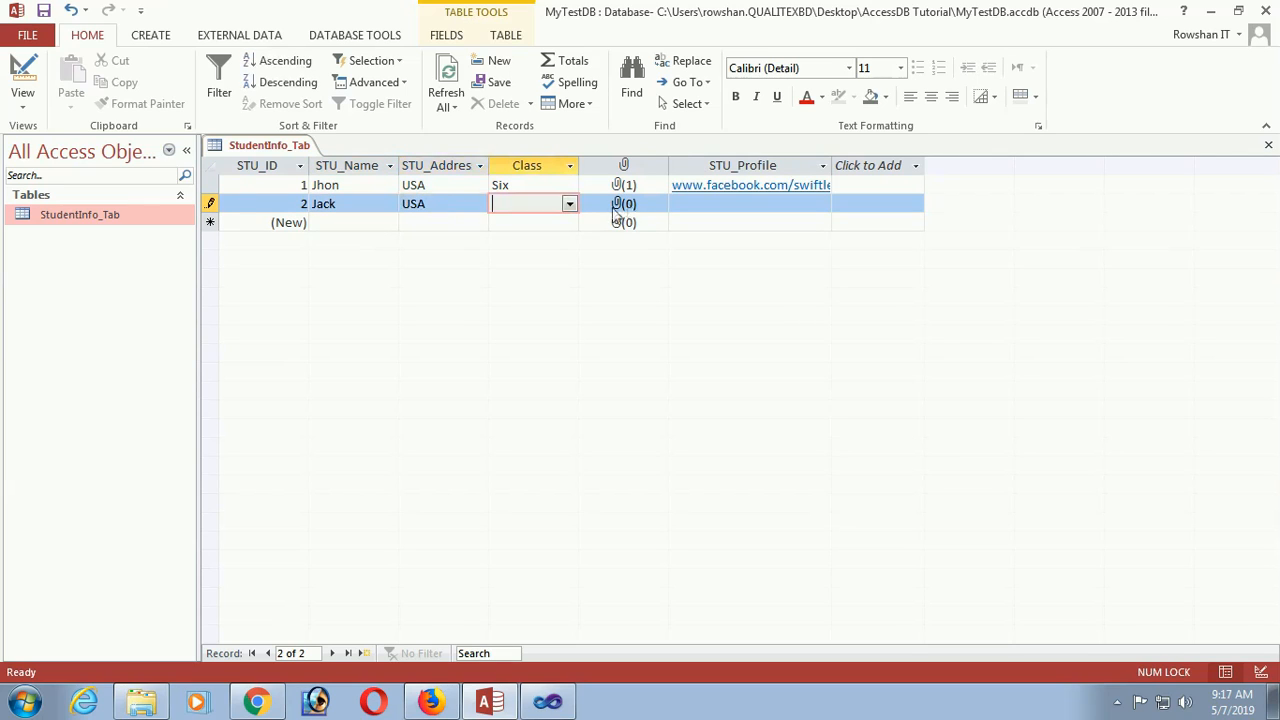
pyautogui.click(569, 204)
pyautogui.click(540, 275)
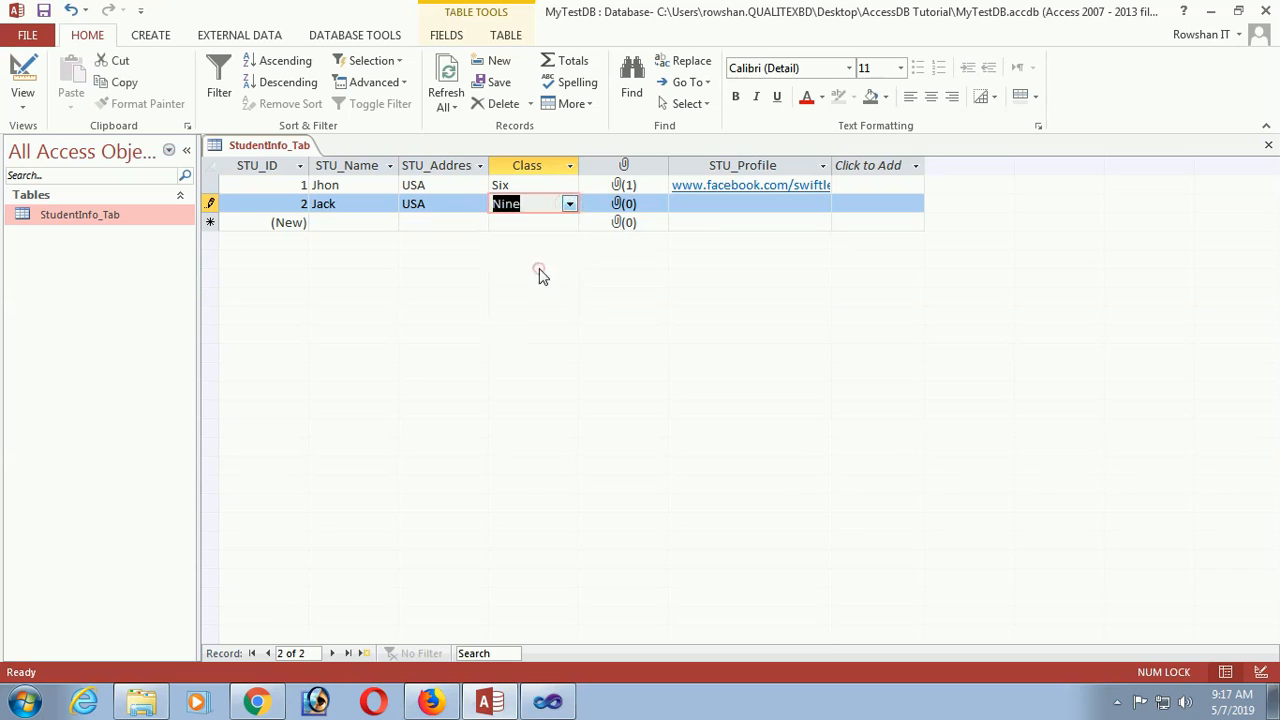
# Step: Attach Jack.jpg from the AccessDB Tutorial folder to the second student record
pyautogui.doubleClick(622, 203)
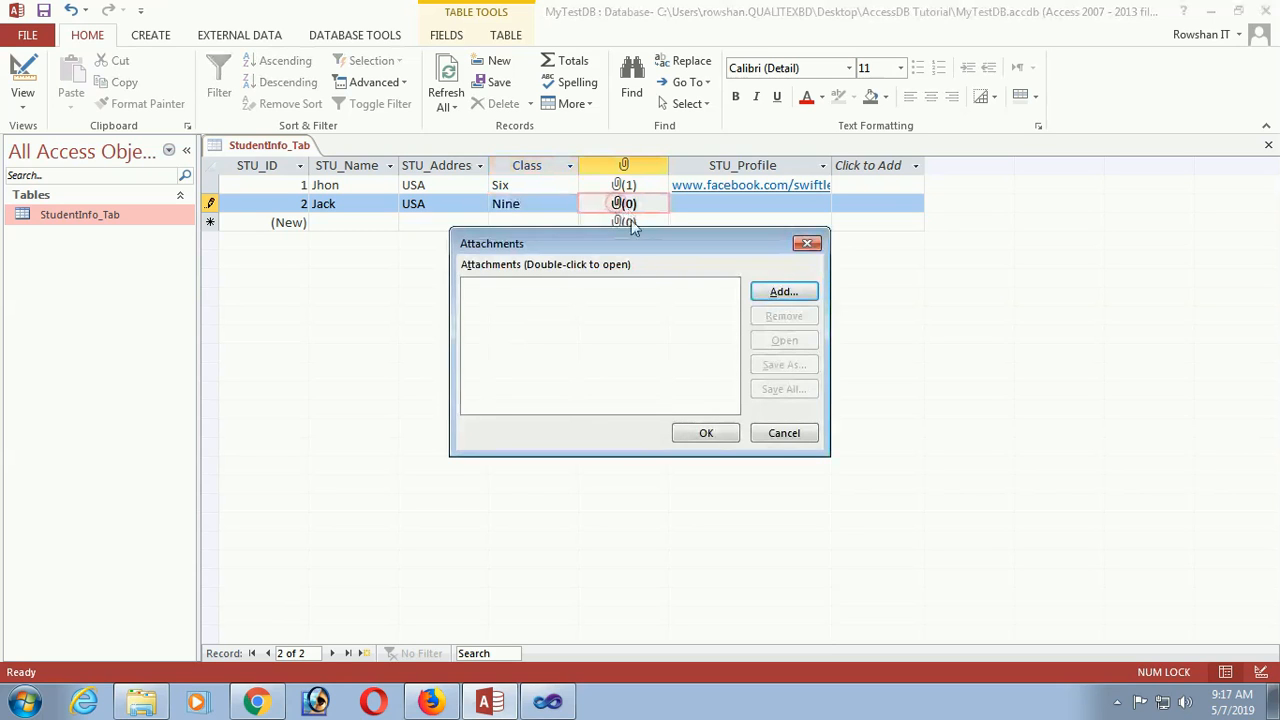
pyautogui.click(783, 298)
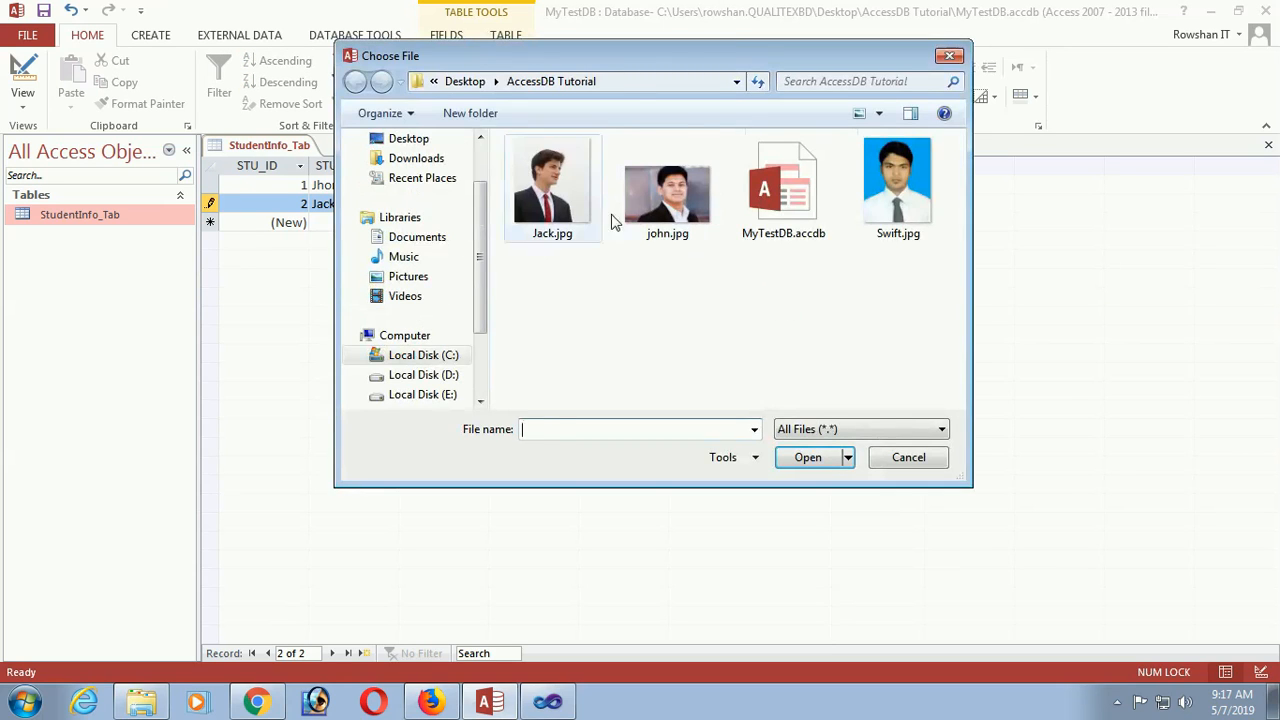
pyautogui.doubleClick(556, 186)
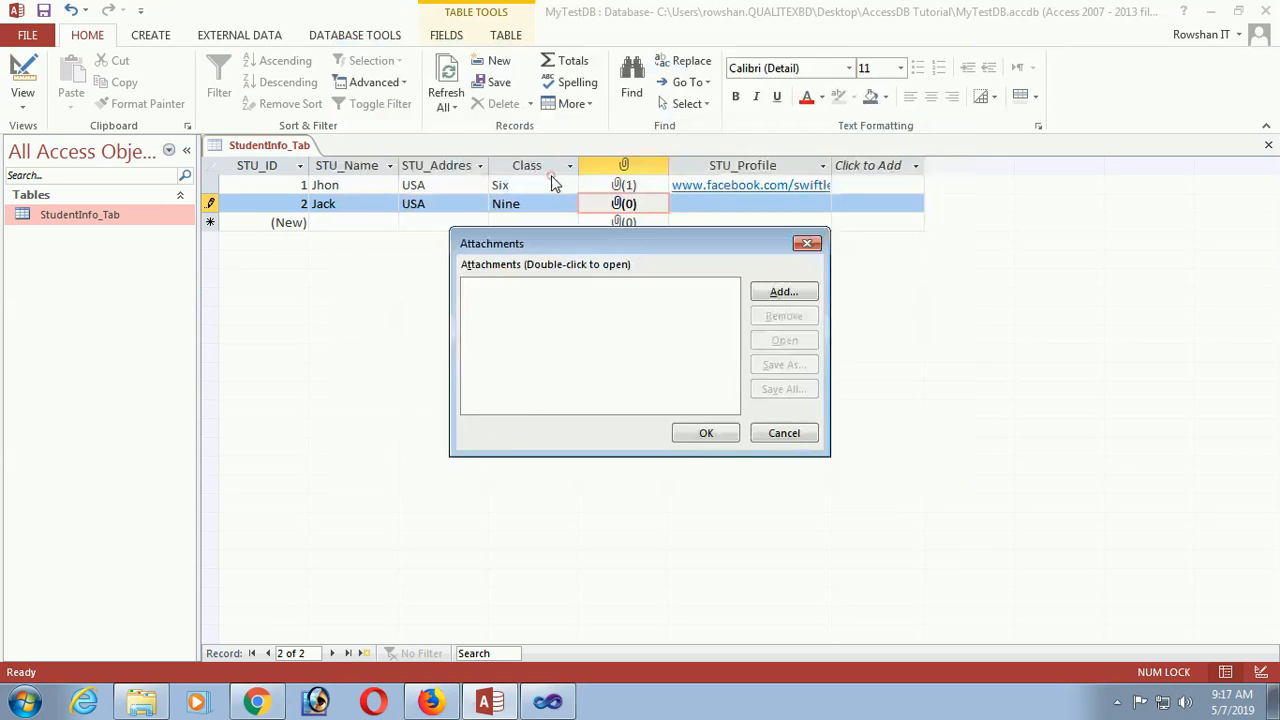
pyautogui.click(706, 437)
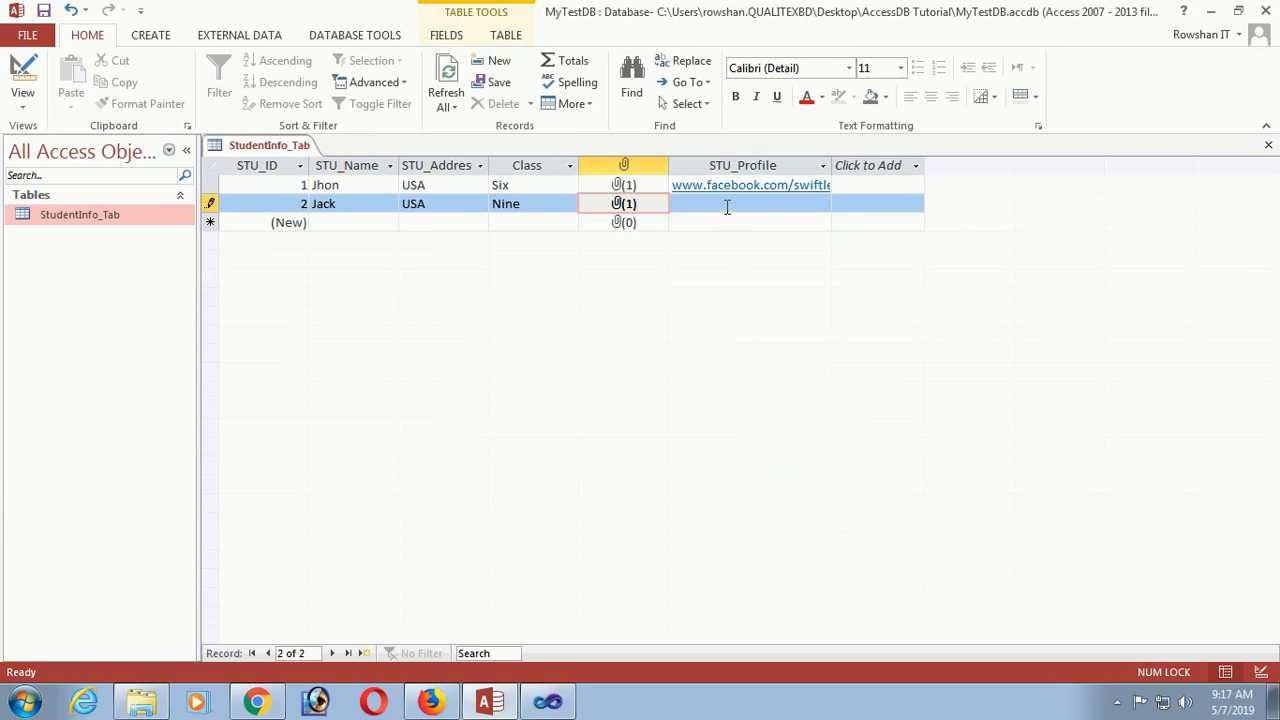
pyautogui.click(727, 205)
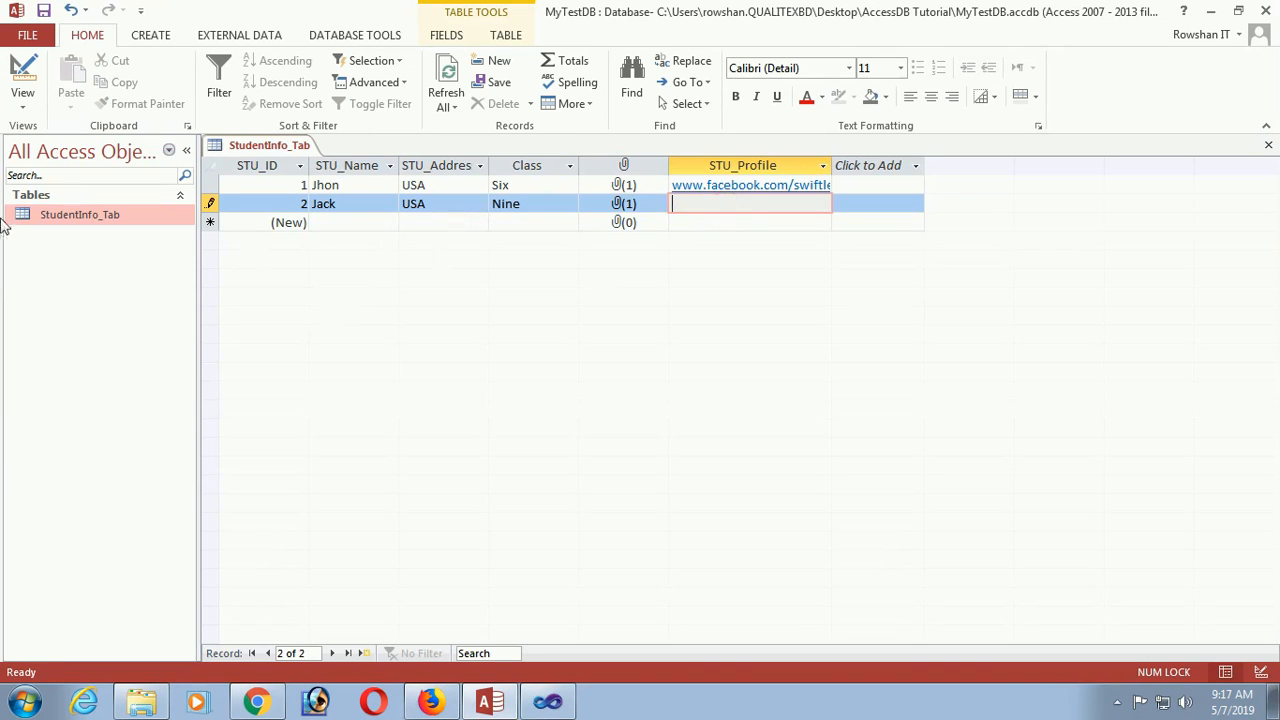
# Step: In the design of StudentInfo_Tab, set the STU_Address field's default value to USA and save the table
pyautogui.rightClick(92, 214)
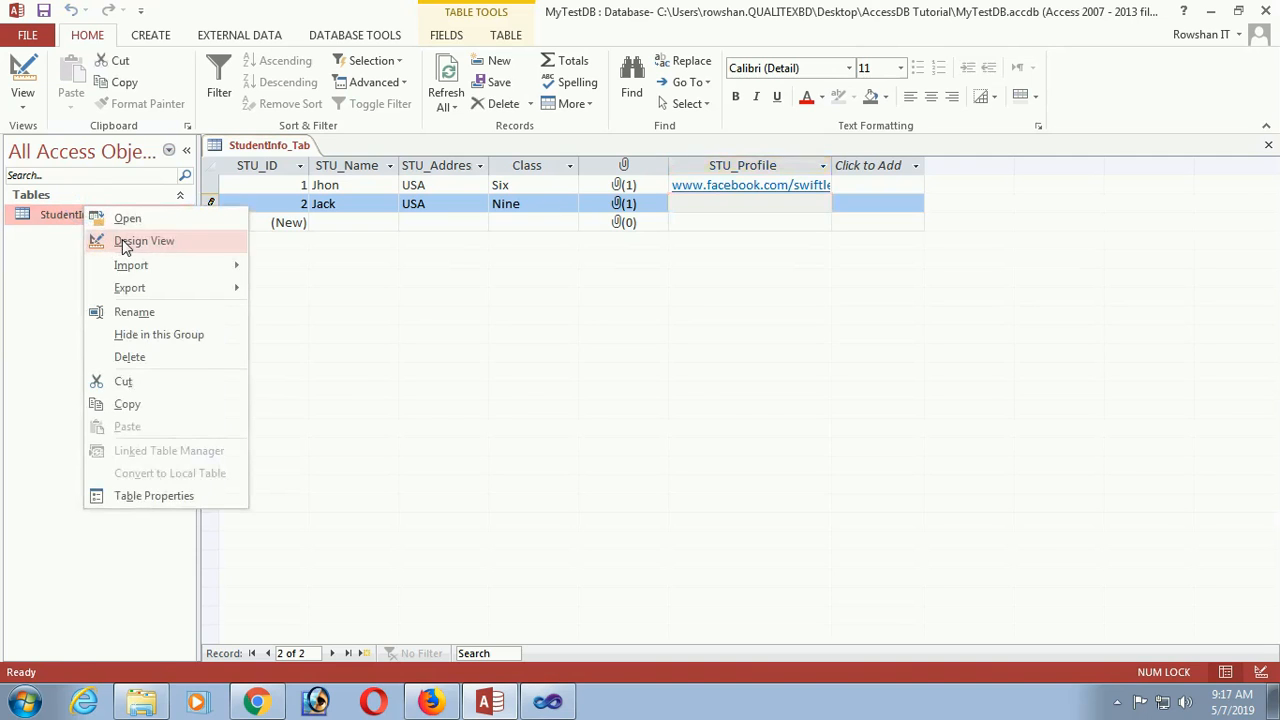
pyautogui.click(125, 244)
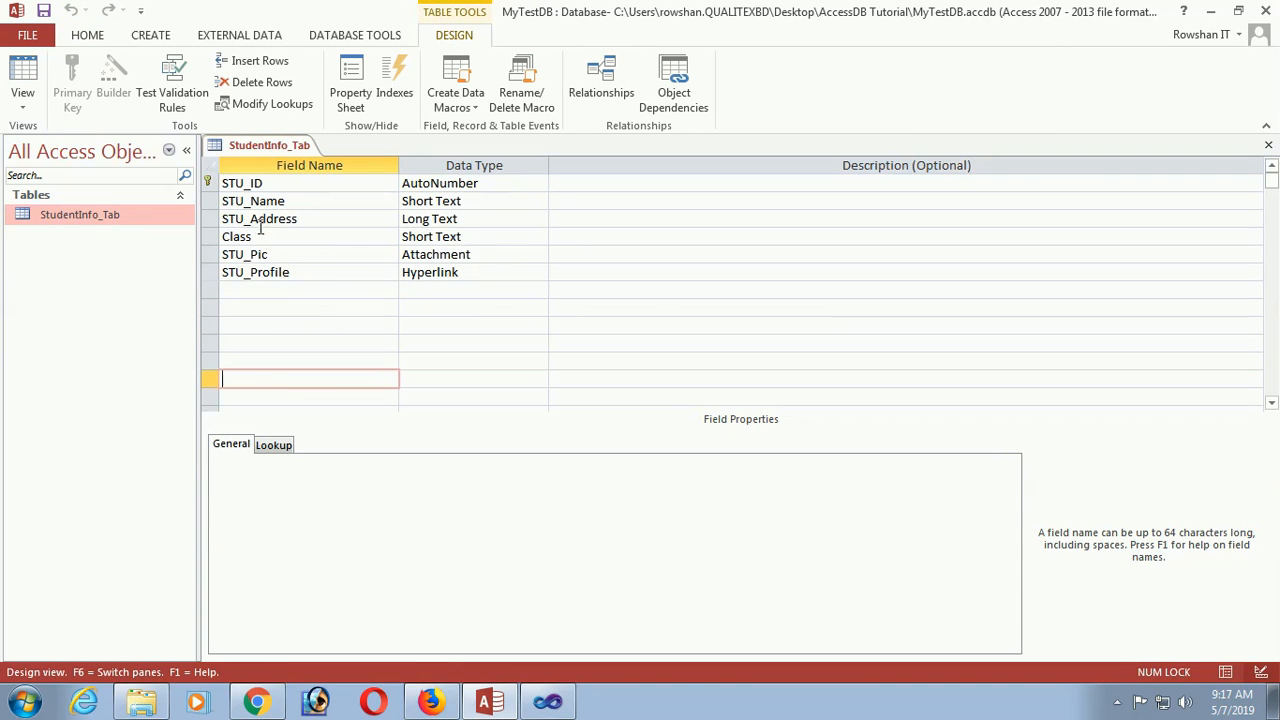
pyautogui.click(464, 222)
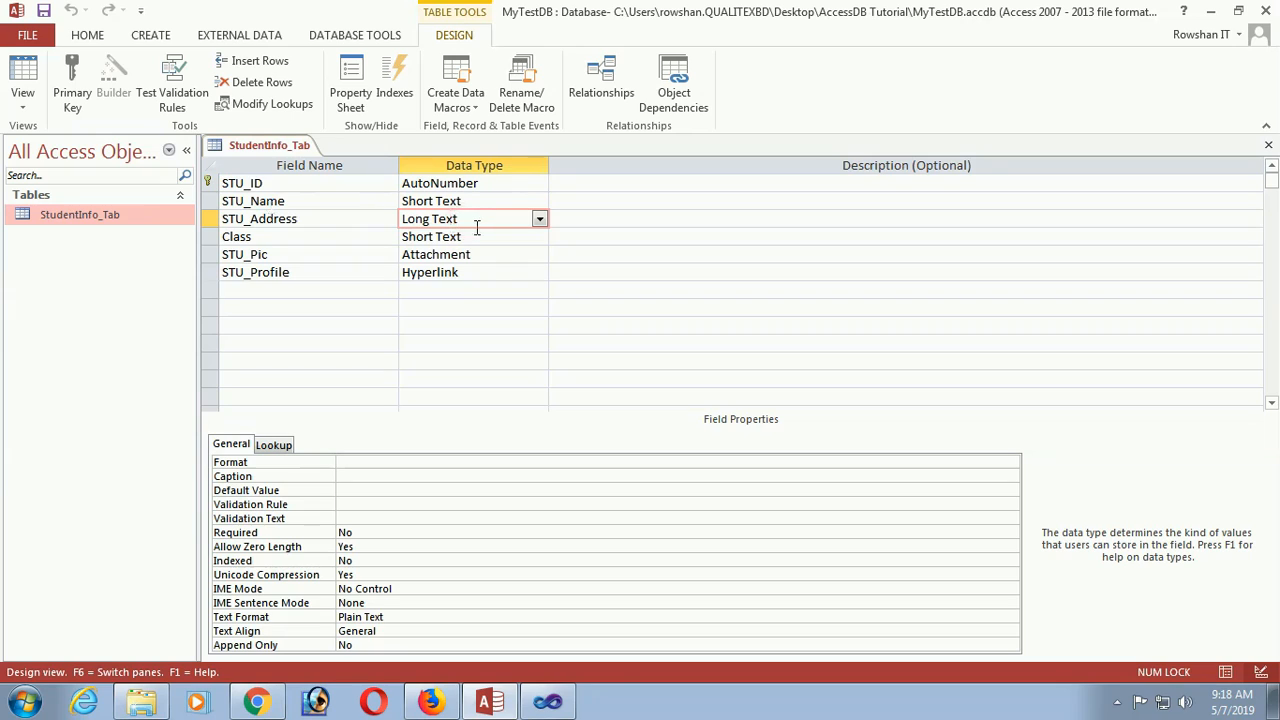
pyautogui.click(360, 492)
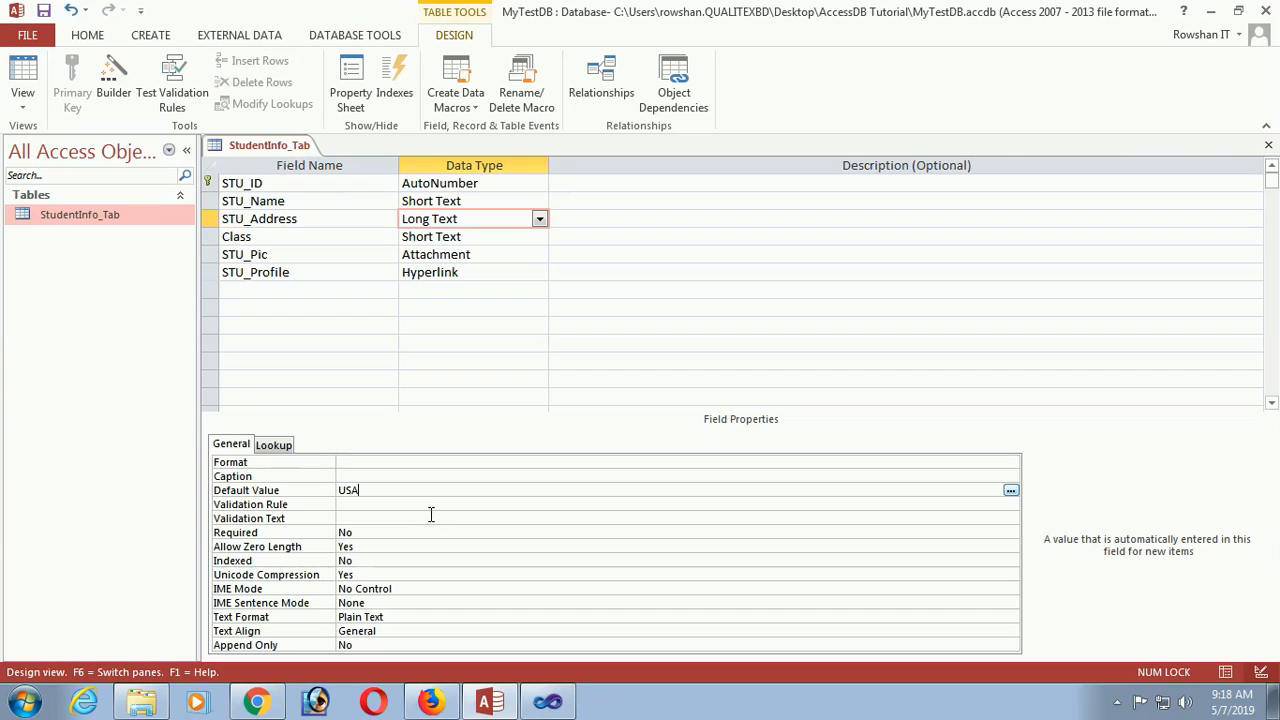
pyautogui.hotkey('ctrl', 's')
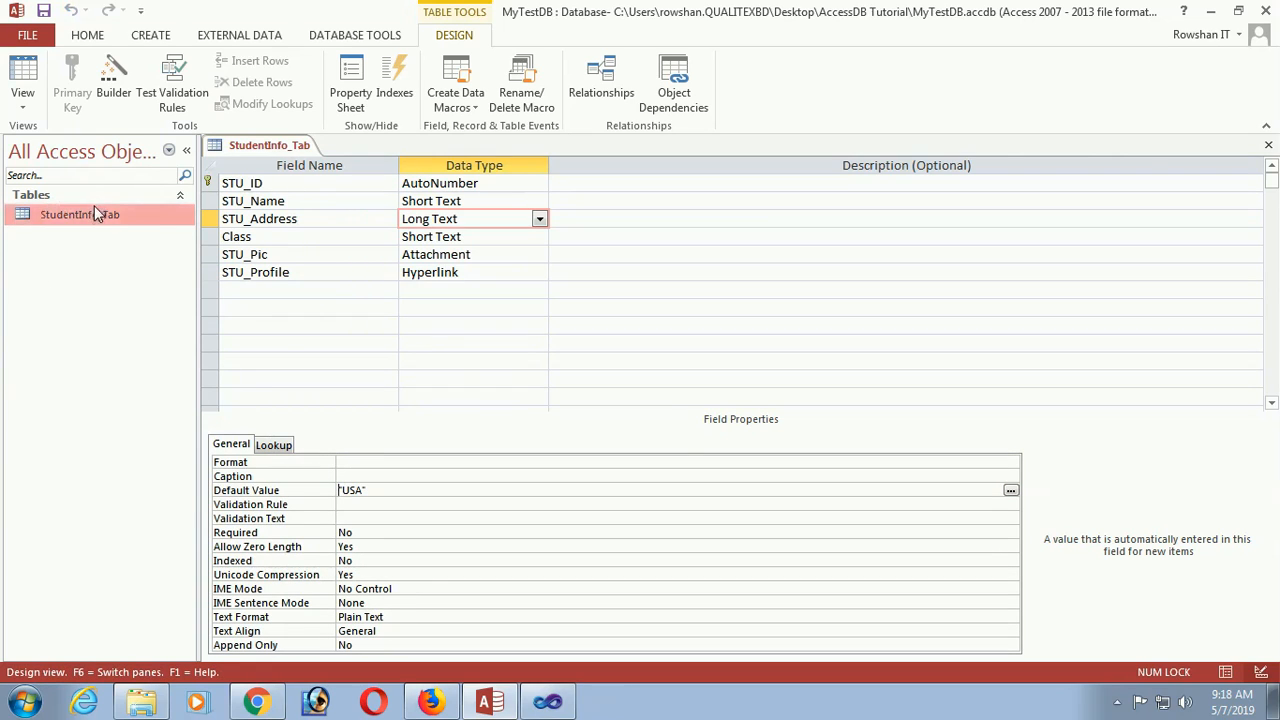
# Step: Reopen StudentInfo_Tab for data entry and add a third record with the student's name and the Class Ten
pyautogui.rightClick(63, 214)
pyautogui.click(118, 245)
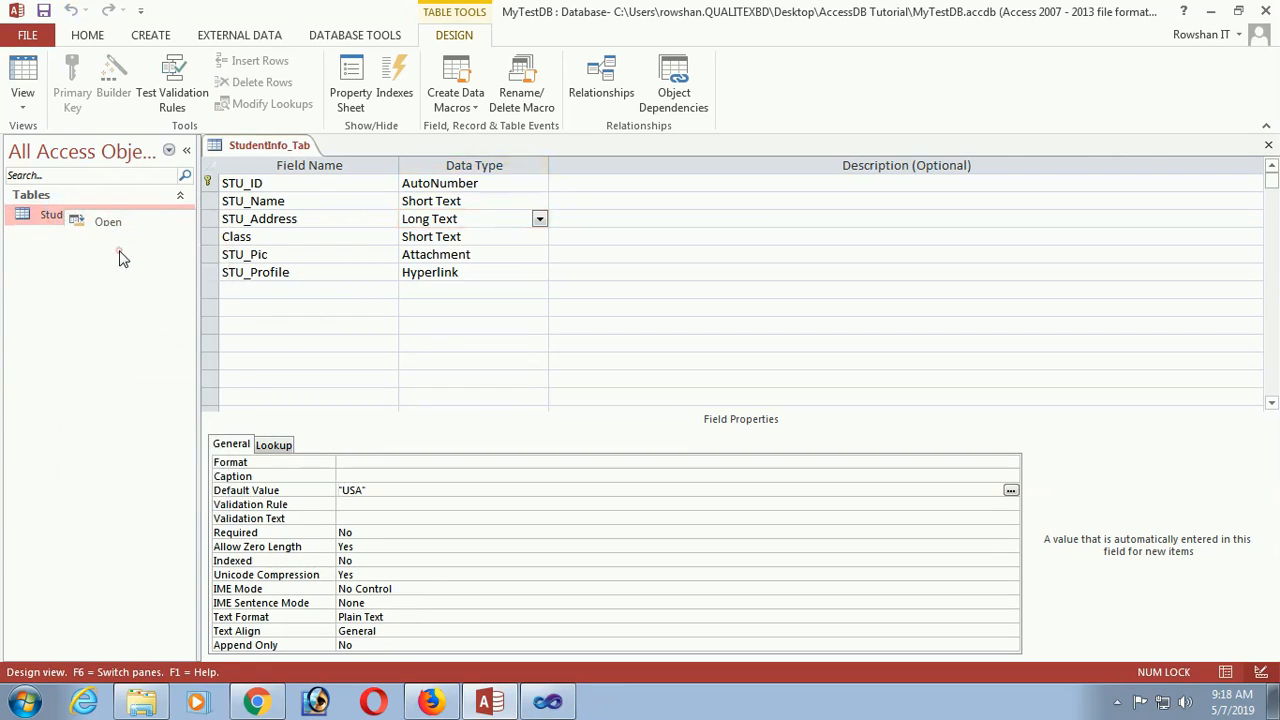
pyautogui.rightClick(90, 217)
pyautogui.click(128, 230)
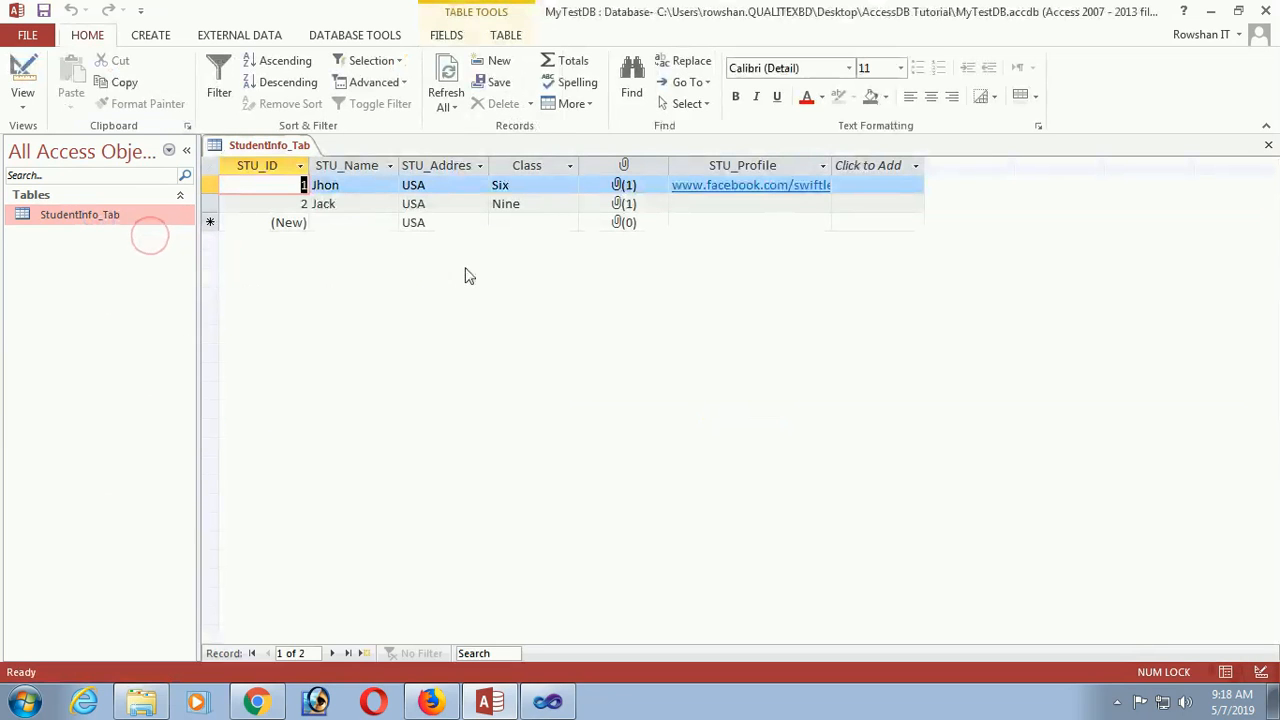
pyautogui.click(342, 221)
pyautogui.write('Swi')
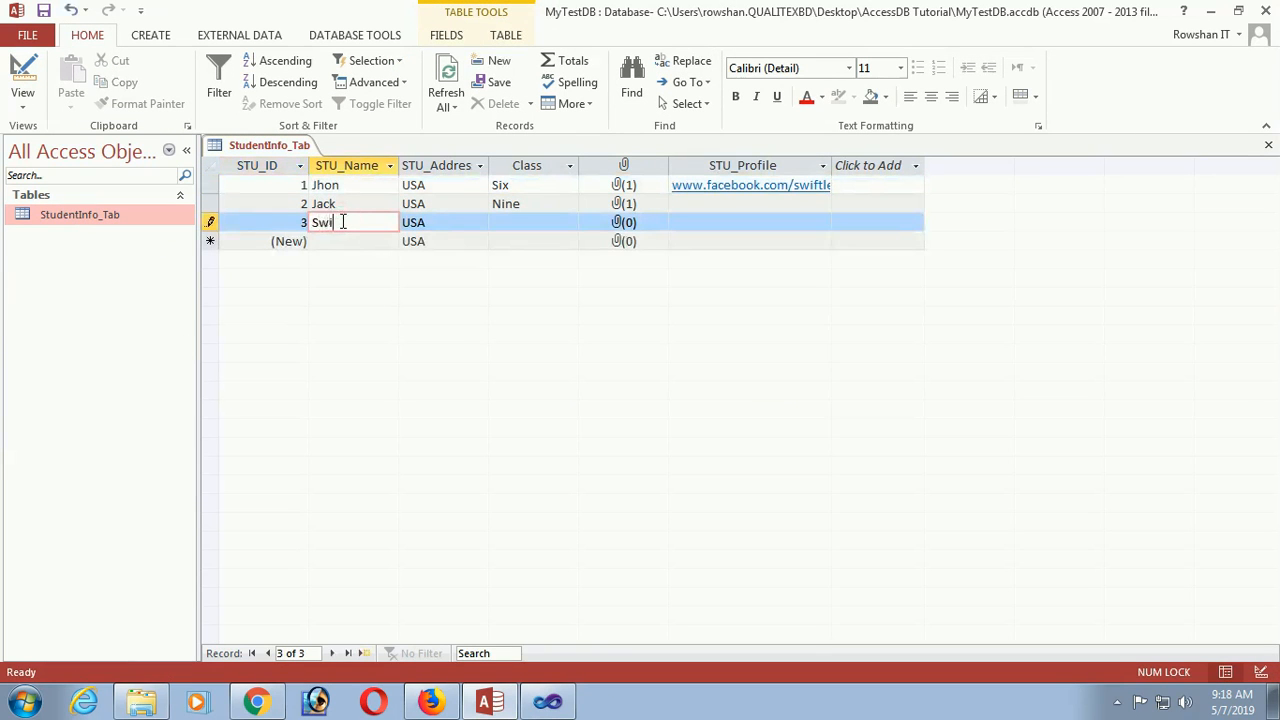
pyautogui.press('Tab')
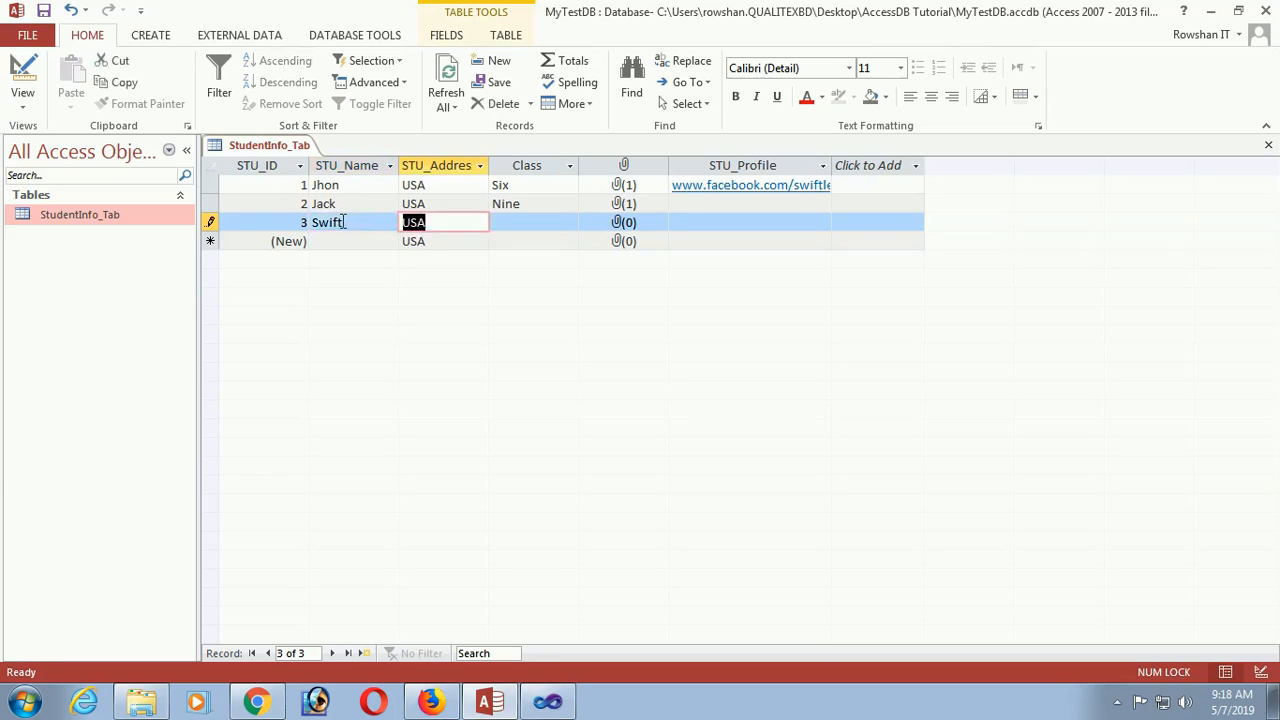
pyautogui.press('Tab')
pyautogui.click(569, 222)
pyautogui.click(517, 330)
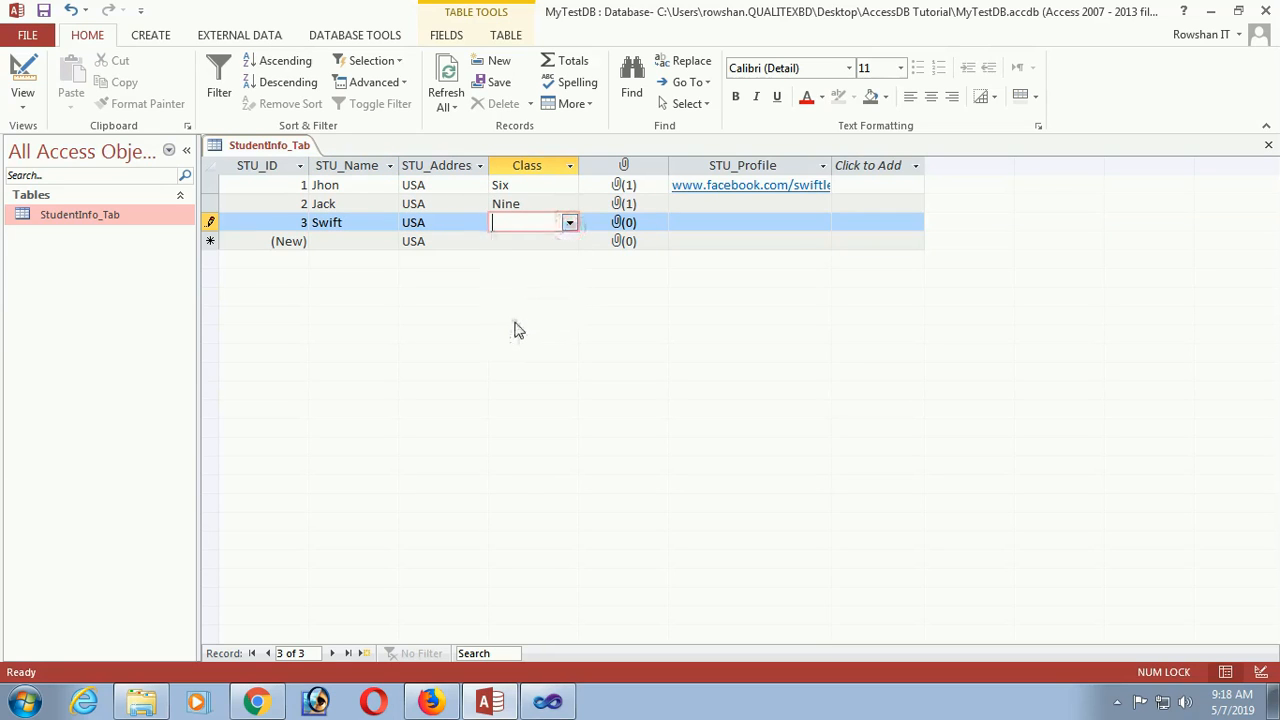
pyautogui.click(569, 222)
pyautogui.click(507, 312)
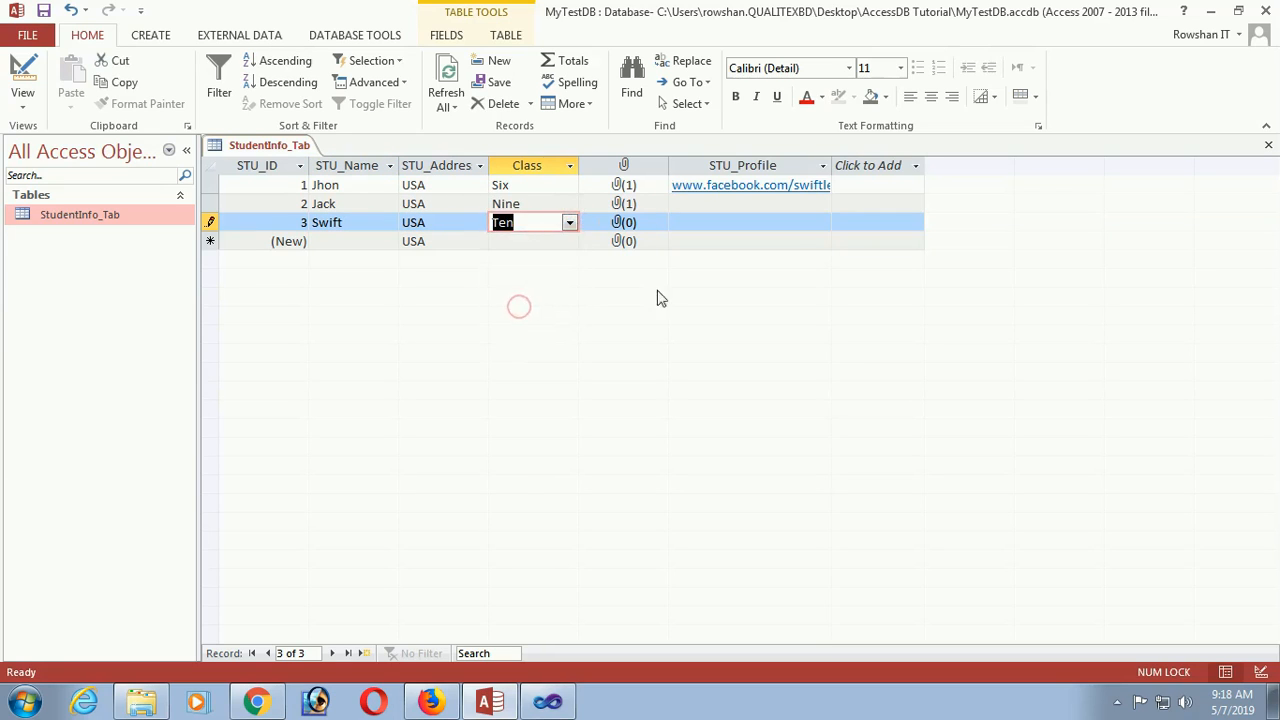
# Step: Attach Swift.jpg from the AccessDB Tutorial folder to the third student record
pyautogui.click(624, 222)
pyautogui.doubleClick(620, 226)
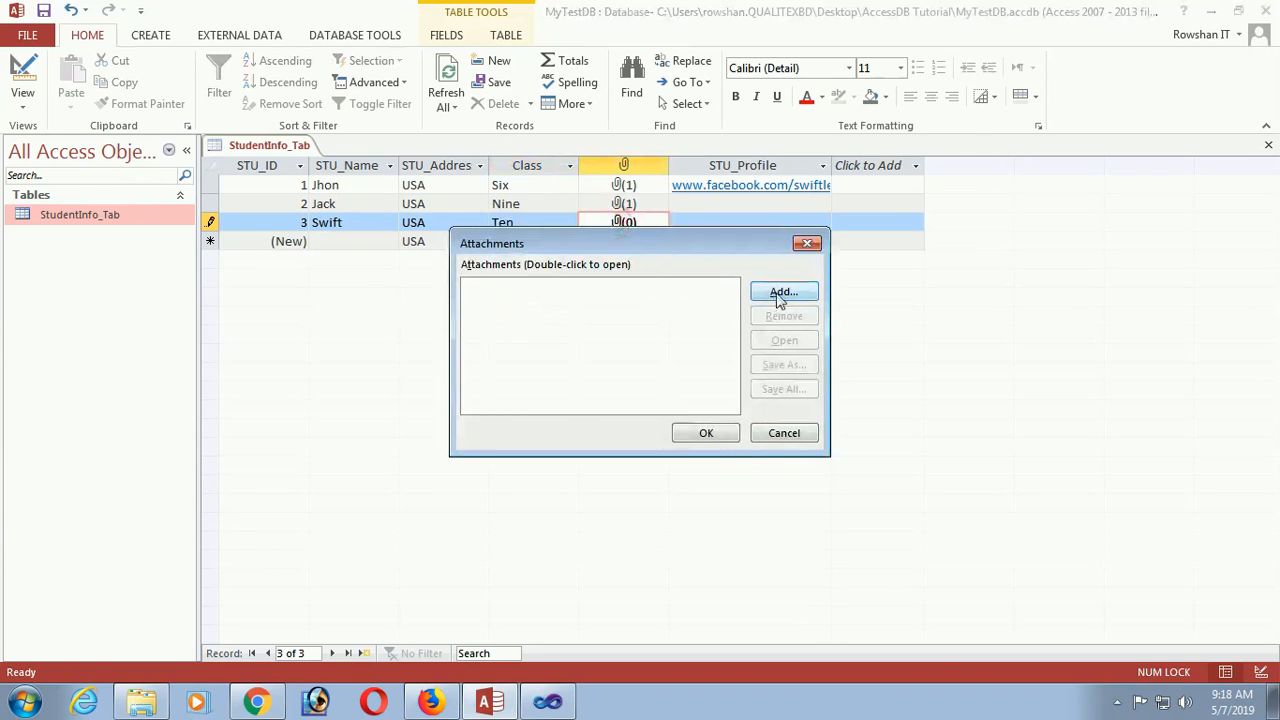
pyautogui.click(780, 290)
pyautogui.click(897, 190)
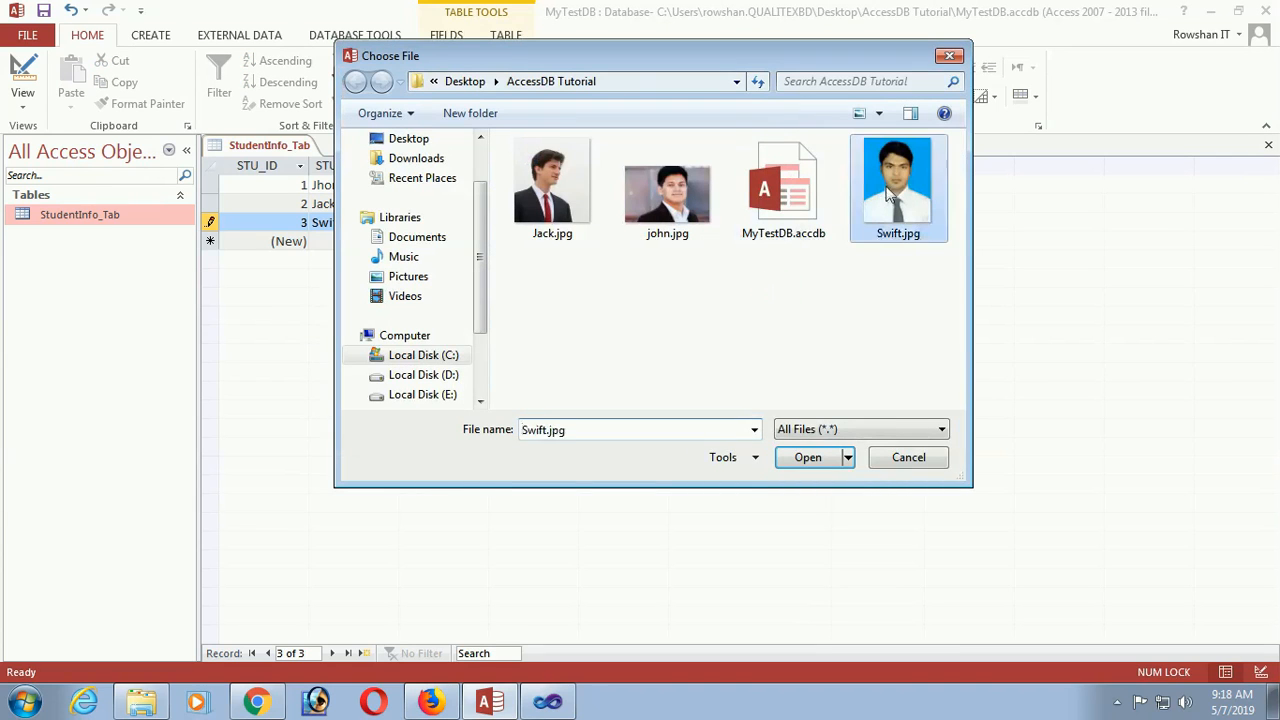
pyautogui.click(808, 457)
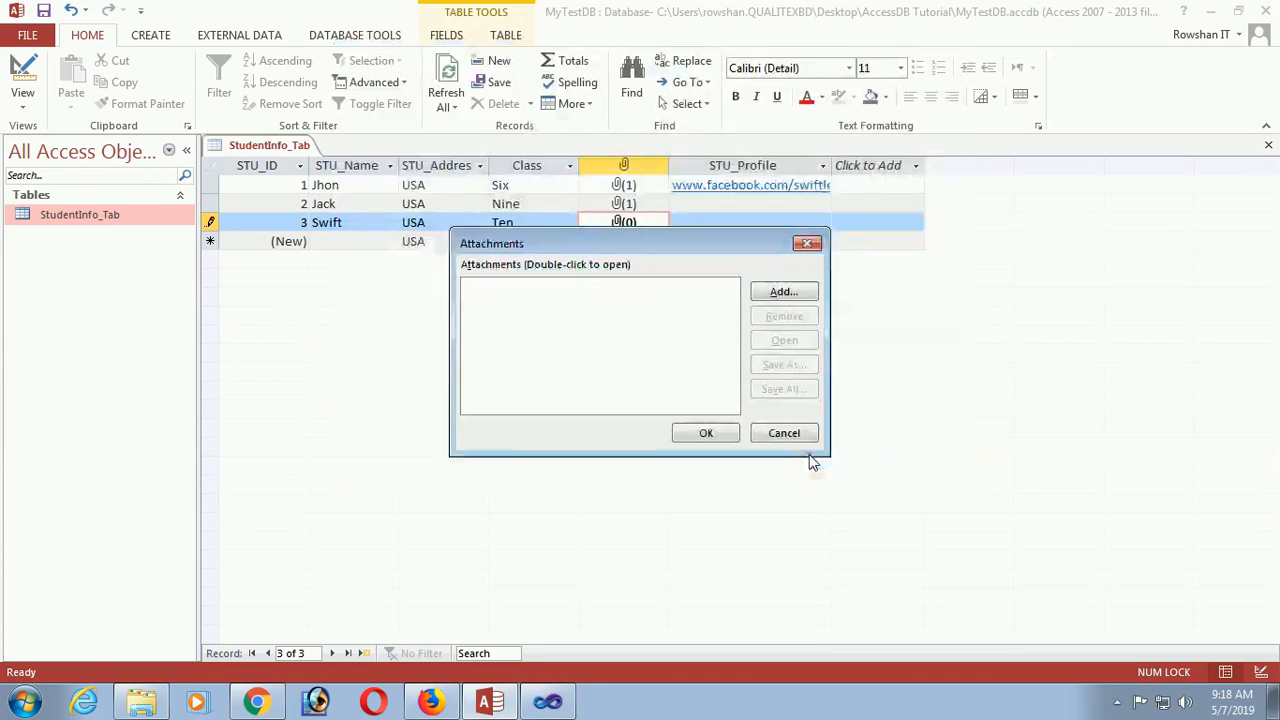
pyautogui.click(706, 433)
pyautogui.click(717, 227)
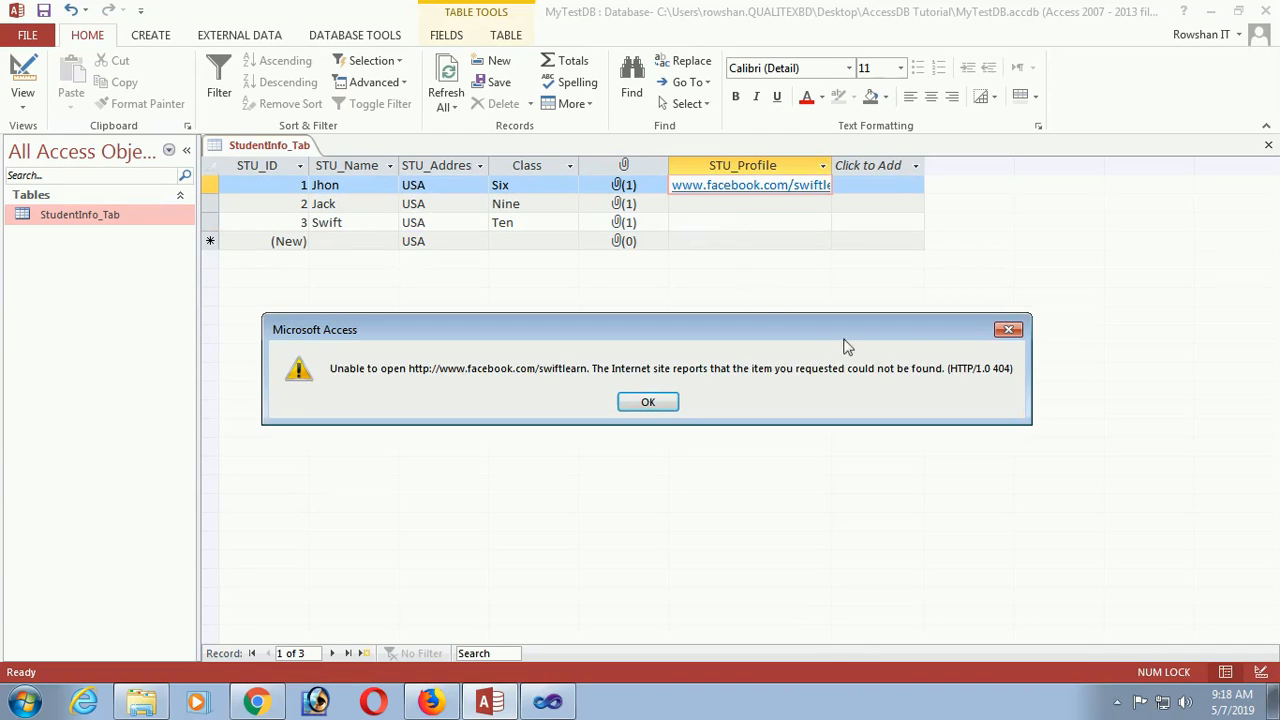
pyautogui.click(1007, 331)
pyautogui.click(692, 203)
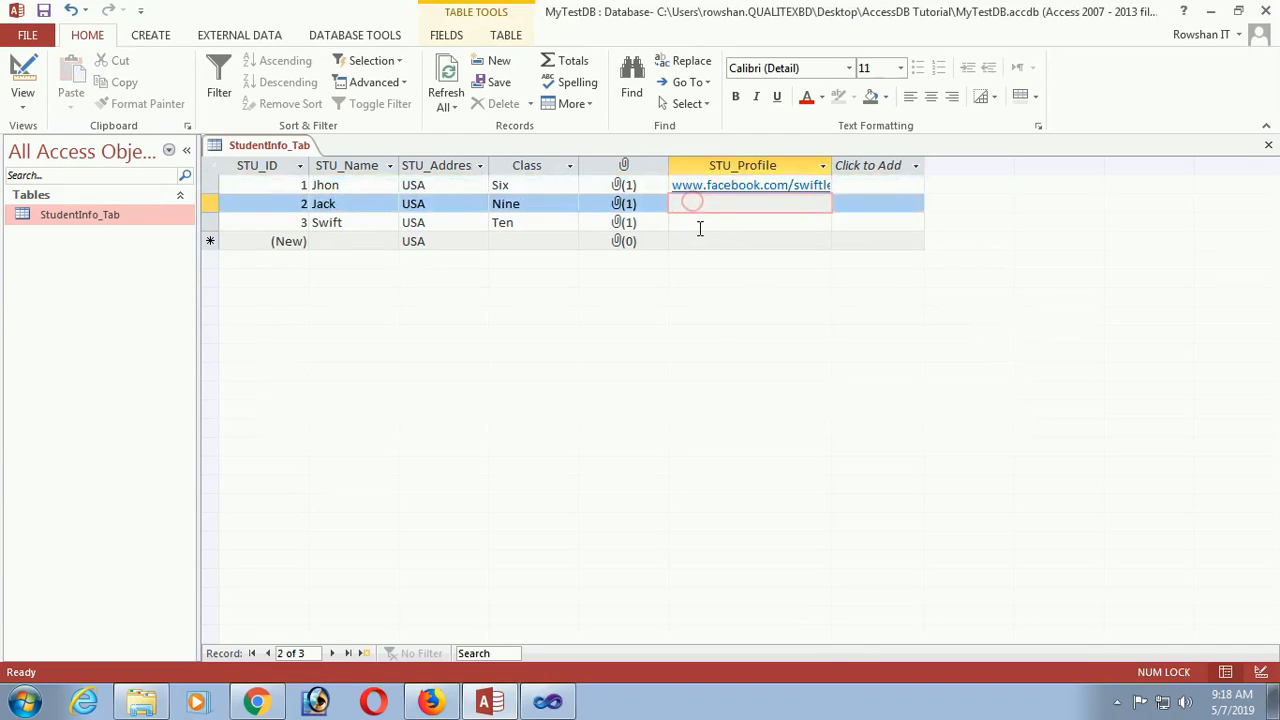
pyautogui.click(700, 224)
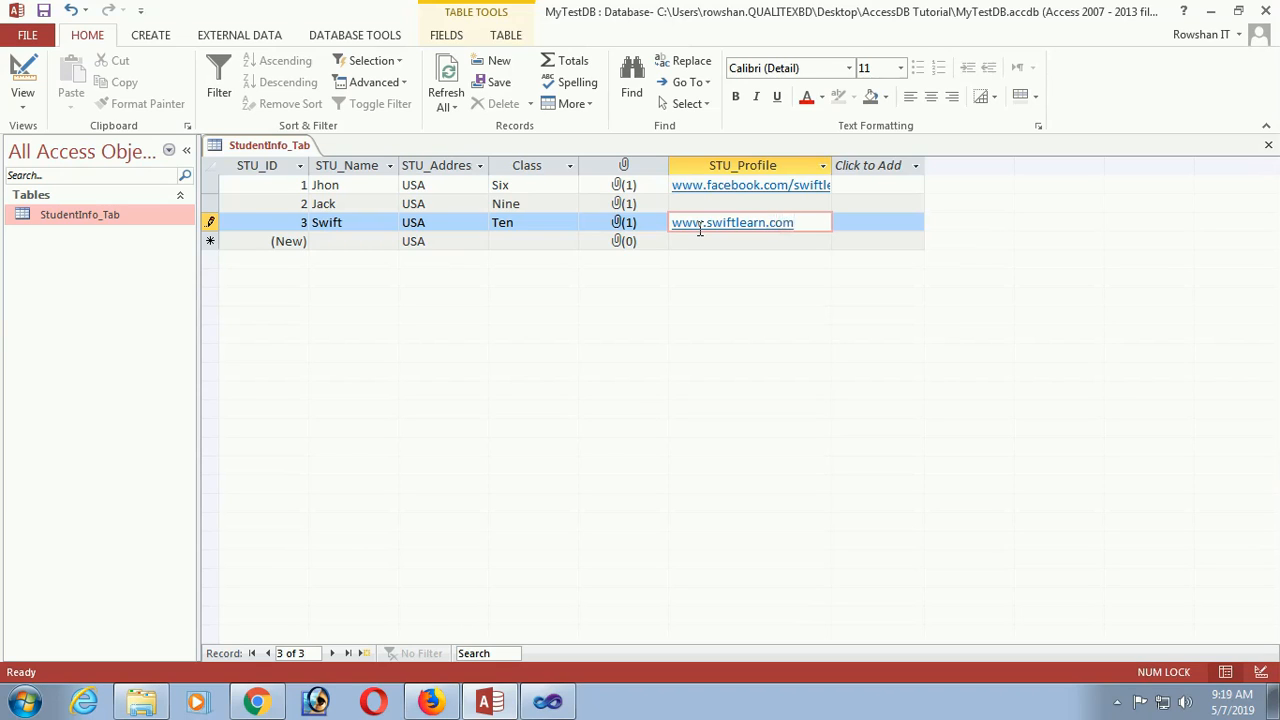
pyautogui.click(737, 242)
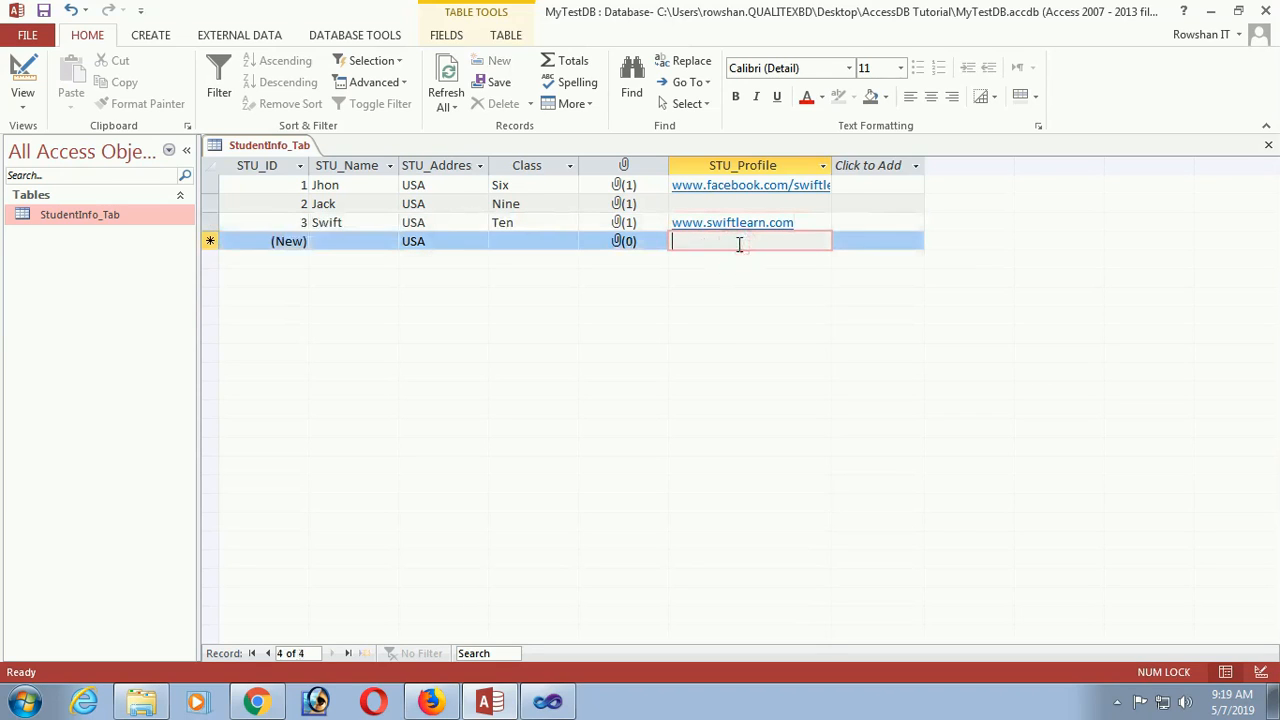
# Step: Add a fourth record with the student's name and the Class Seven, leaving its attachment and profile empty
pyautogui.click(355, 246)
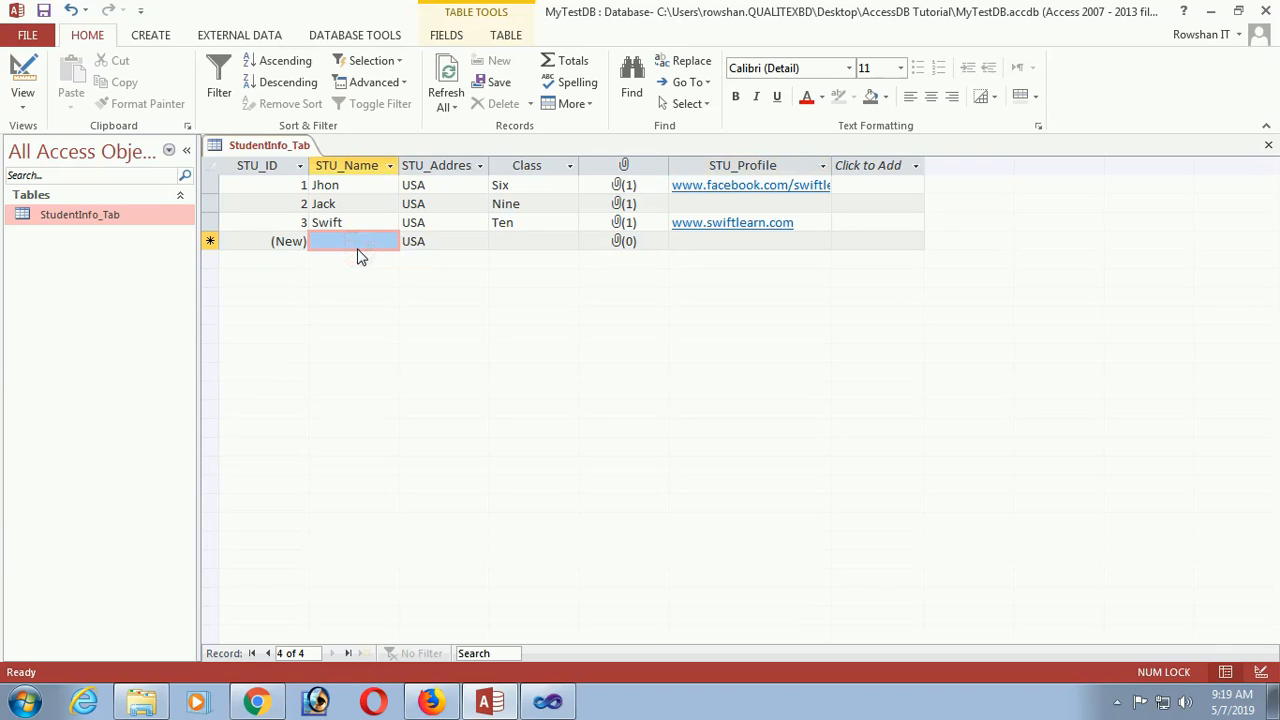
pyautogui.write('Ron')
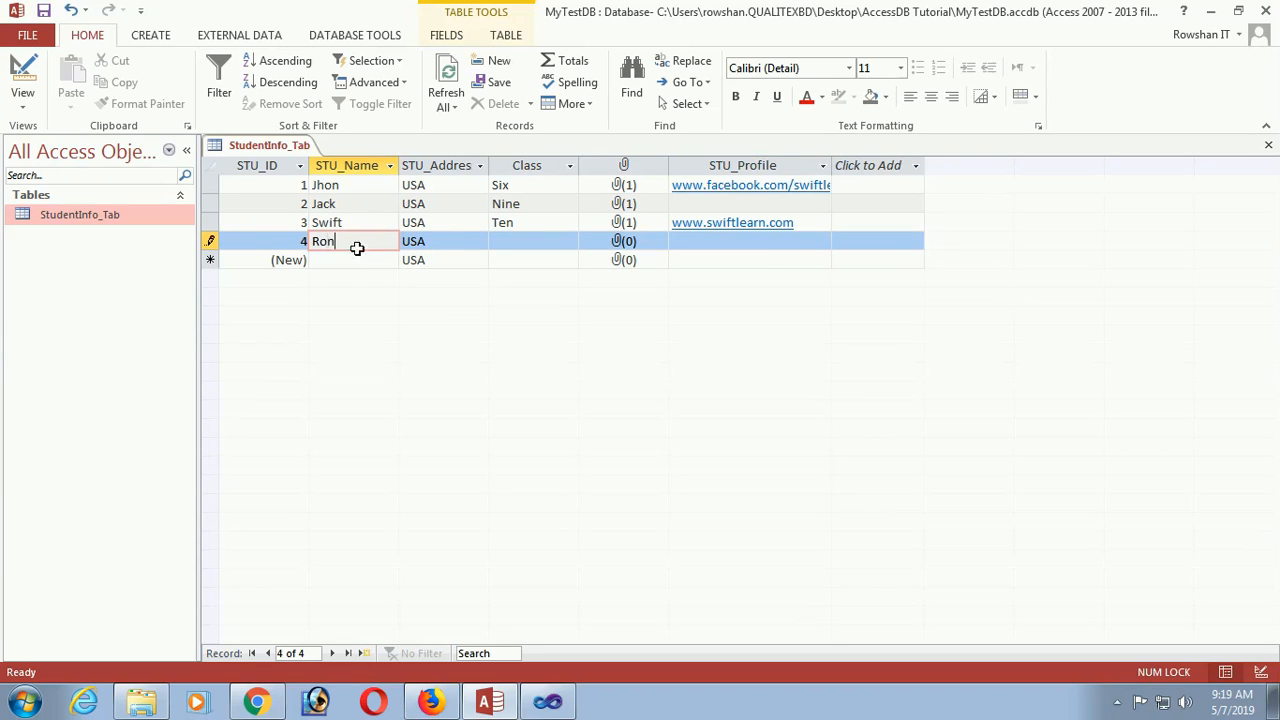
pyautogui.click(536, 238)
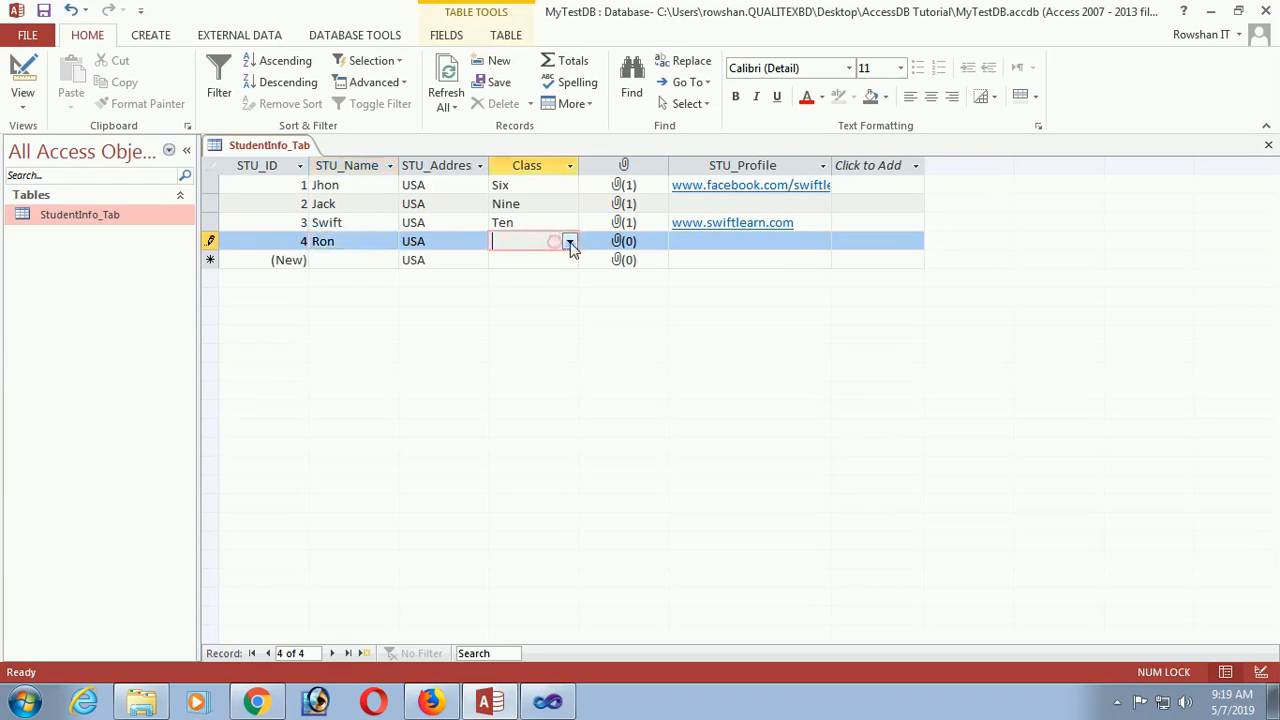
pyautogui.click(569, 241)
pyautogui.click(531, 279)
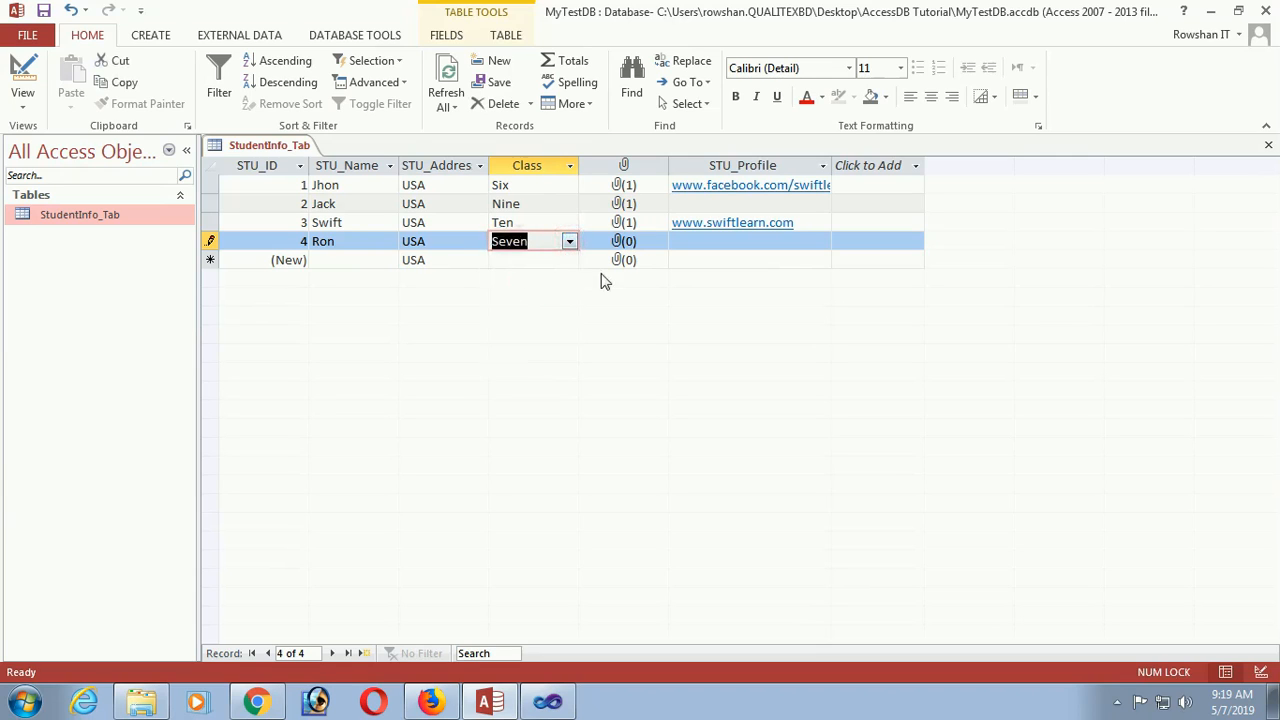
pyautogui.click(618, 247)
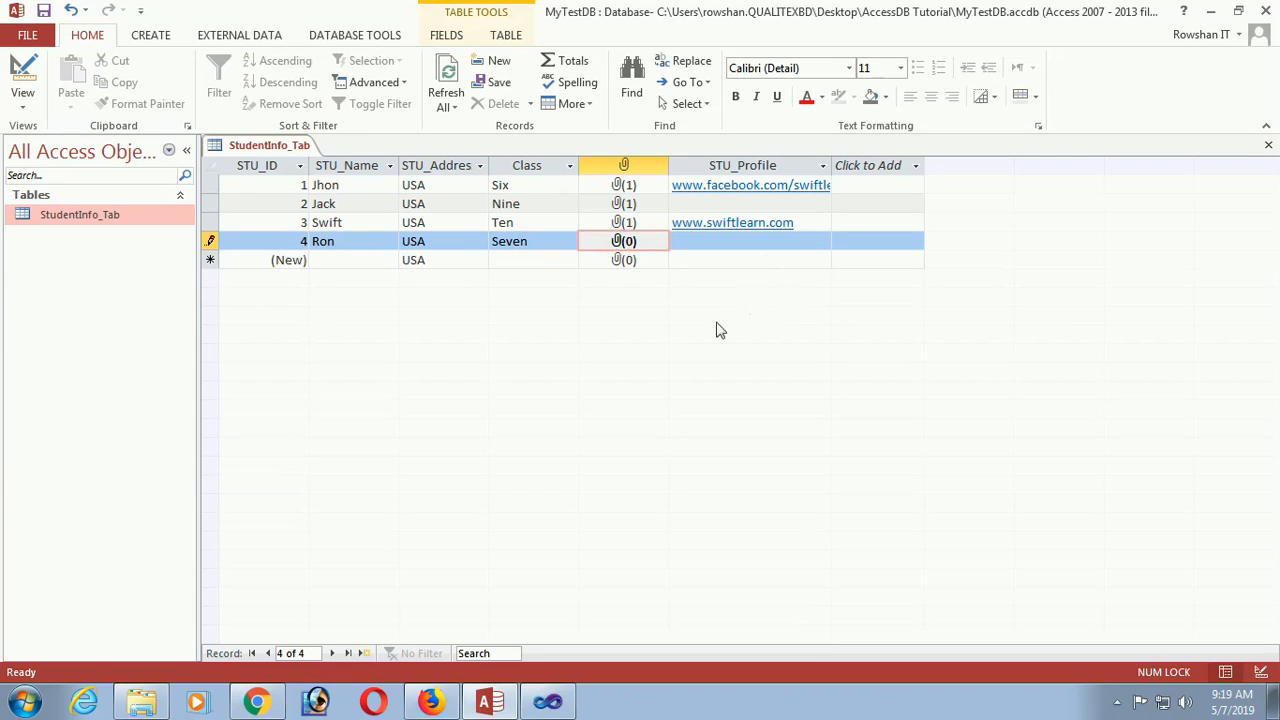
pyautogui.click(557, 262)
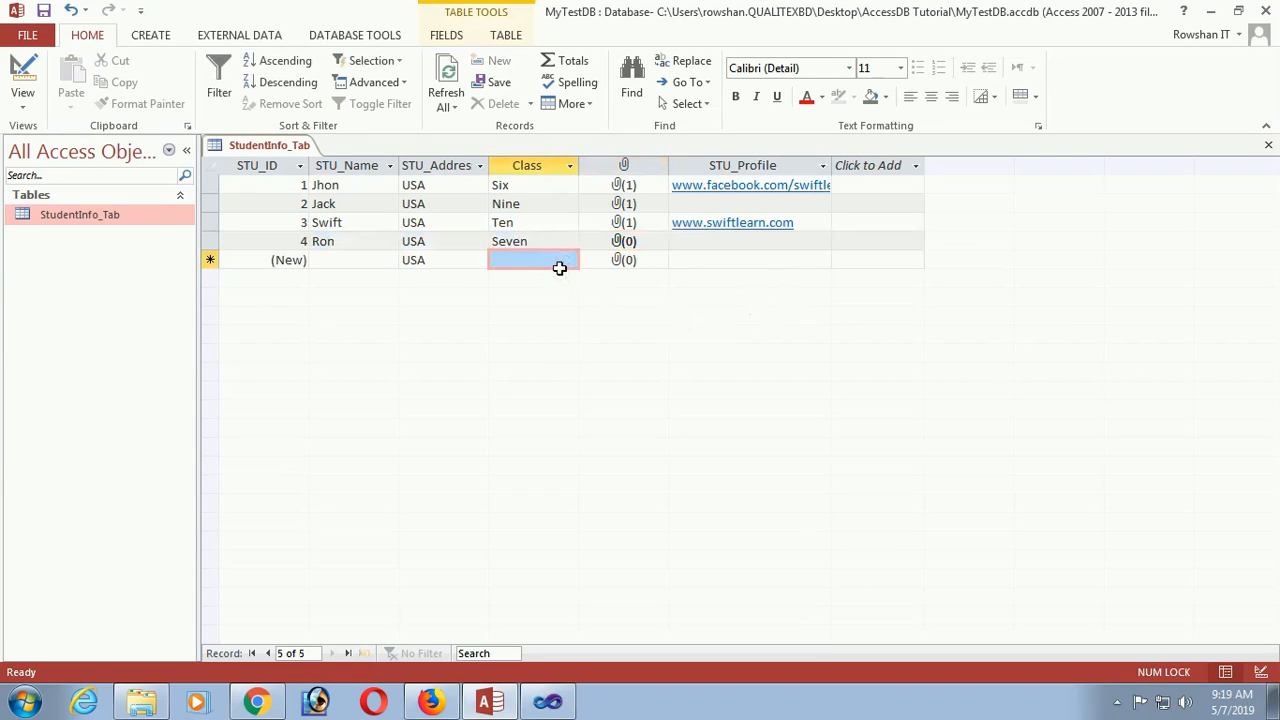
# Step: Add an OtherInfo field with the Short Text data type below STU_Profile in the design of StudentInfo_Tab
pyautogui.rightClick(85, 217)
pyautogui.click(127, 249)
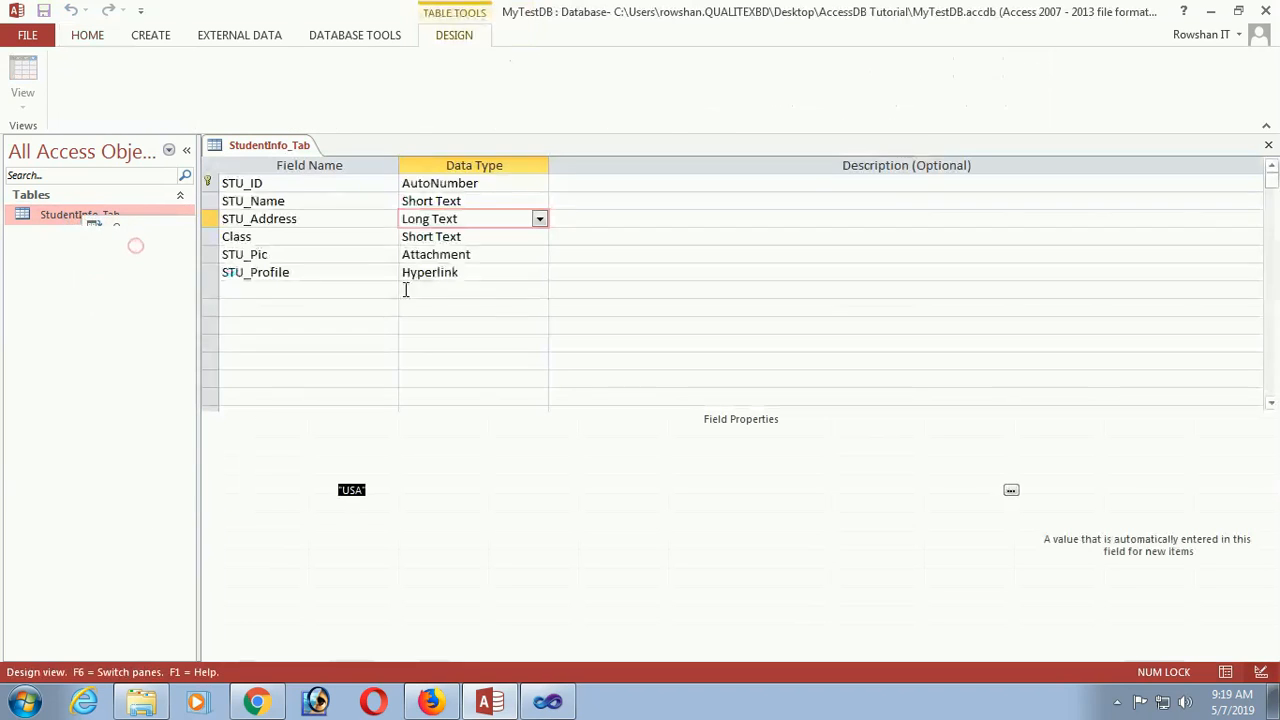
pyautogui.click(252, 289)
pyautogui.write('OtherInfo')
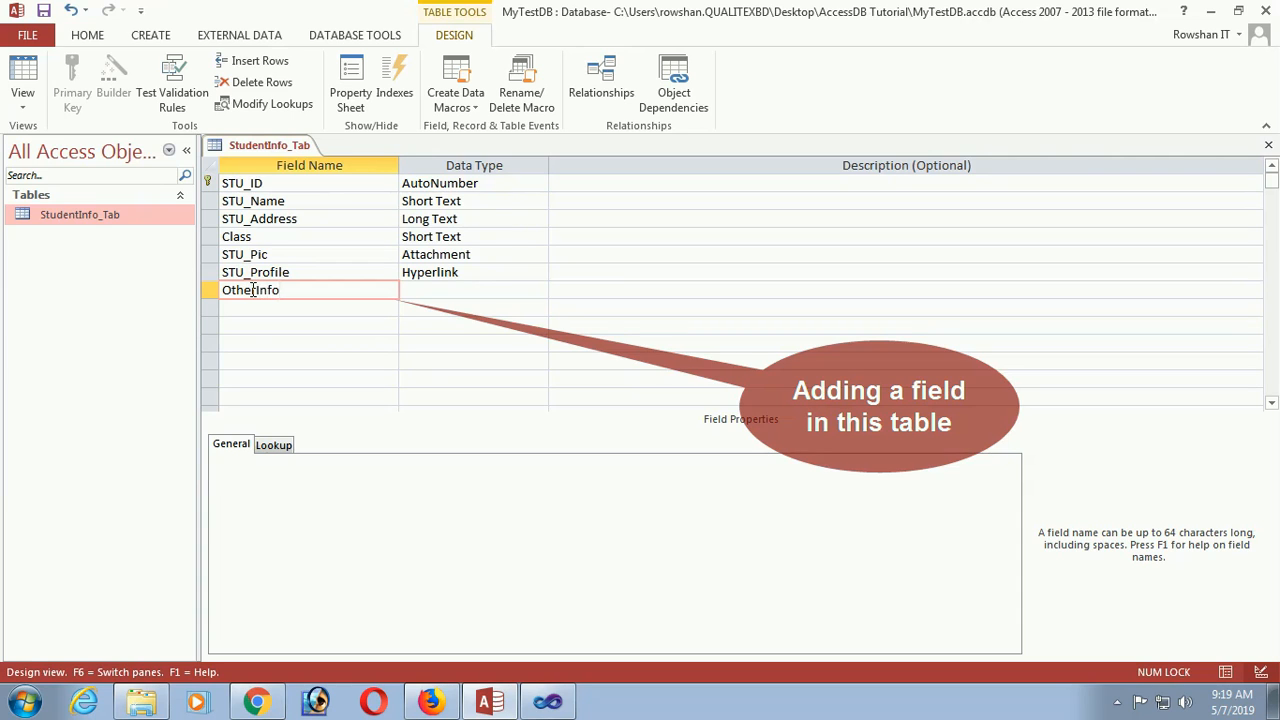
pyautogui.click(520, 289)
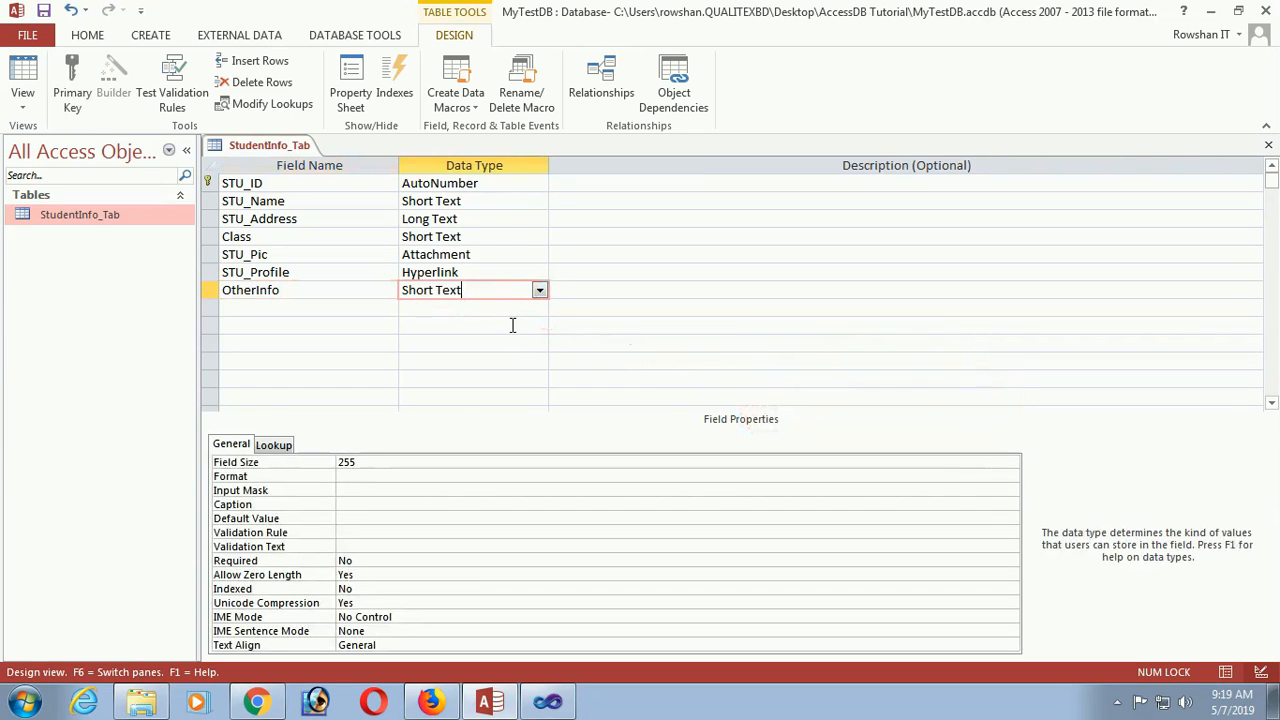
# Step: Reopen StudentInfo_Tab for data entry and add a fifth record with the student's name and the Class Ten
pyautogui.rightClick(116, 211)
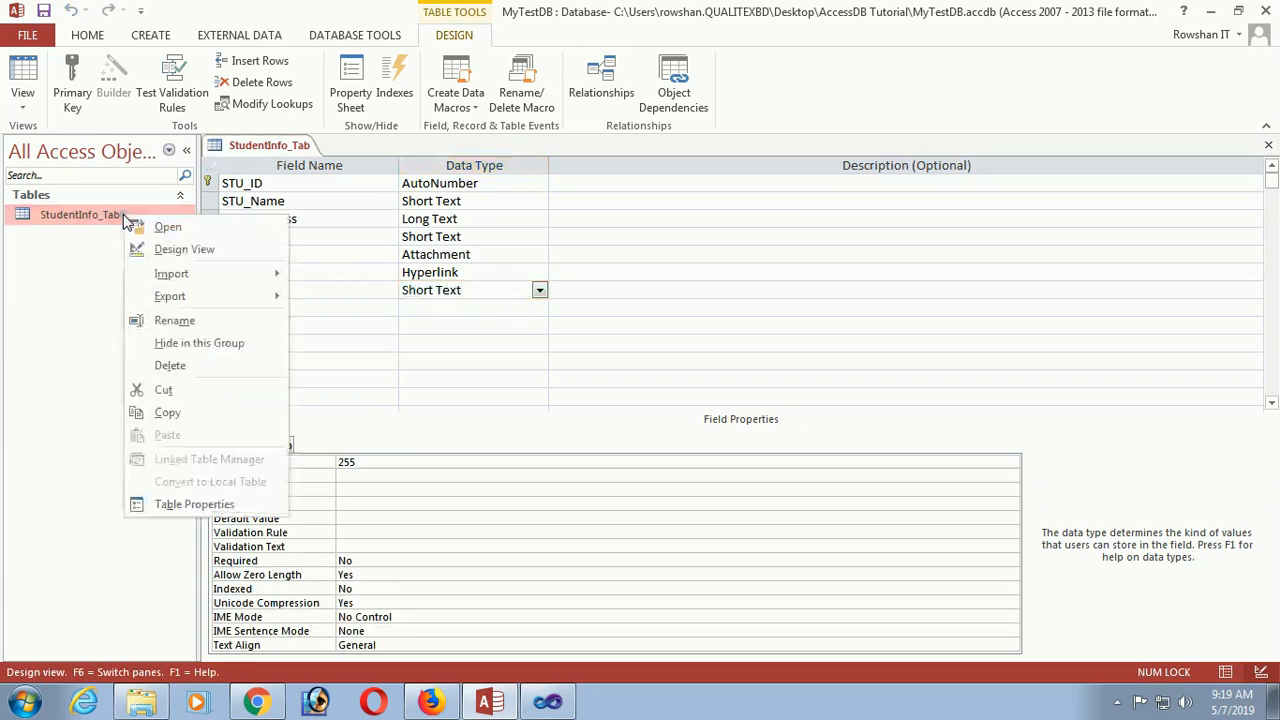
pyautogui.click(158, 227)
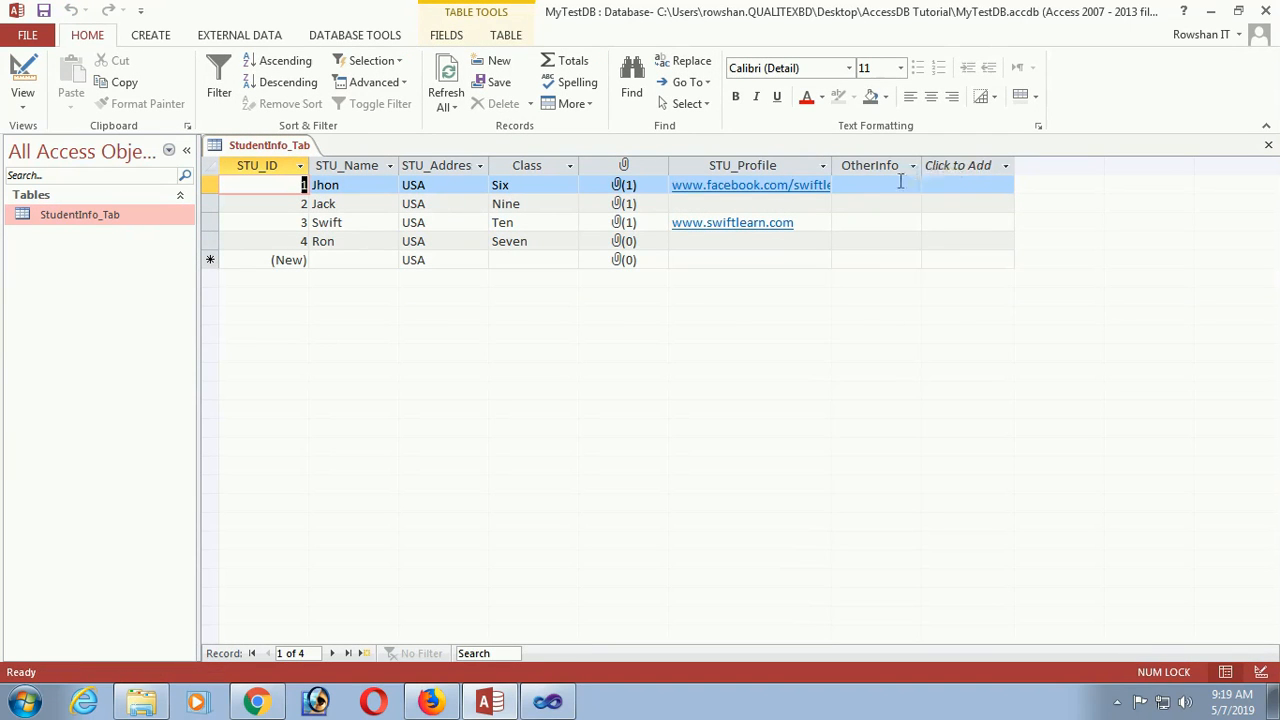
pyautogui.click(356, 259)
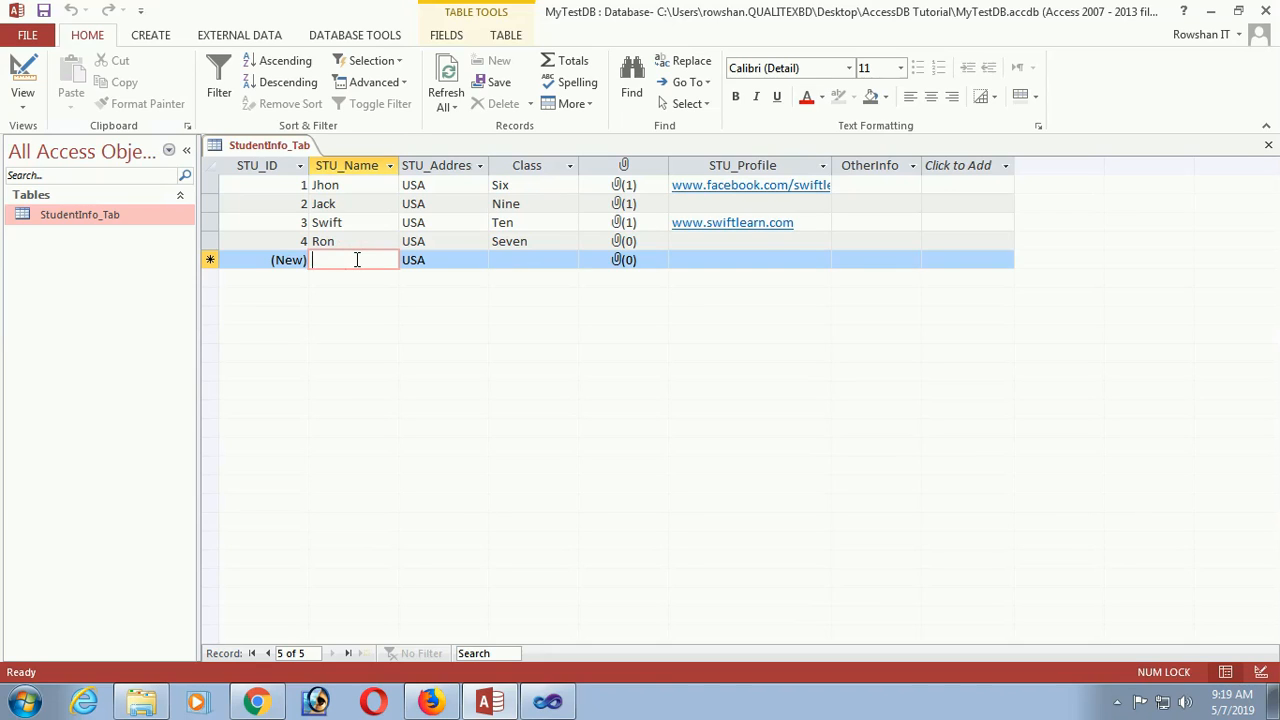
pyautogui.write('Ro')
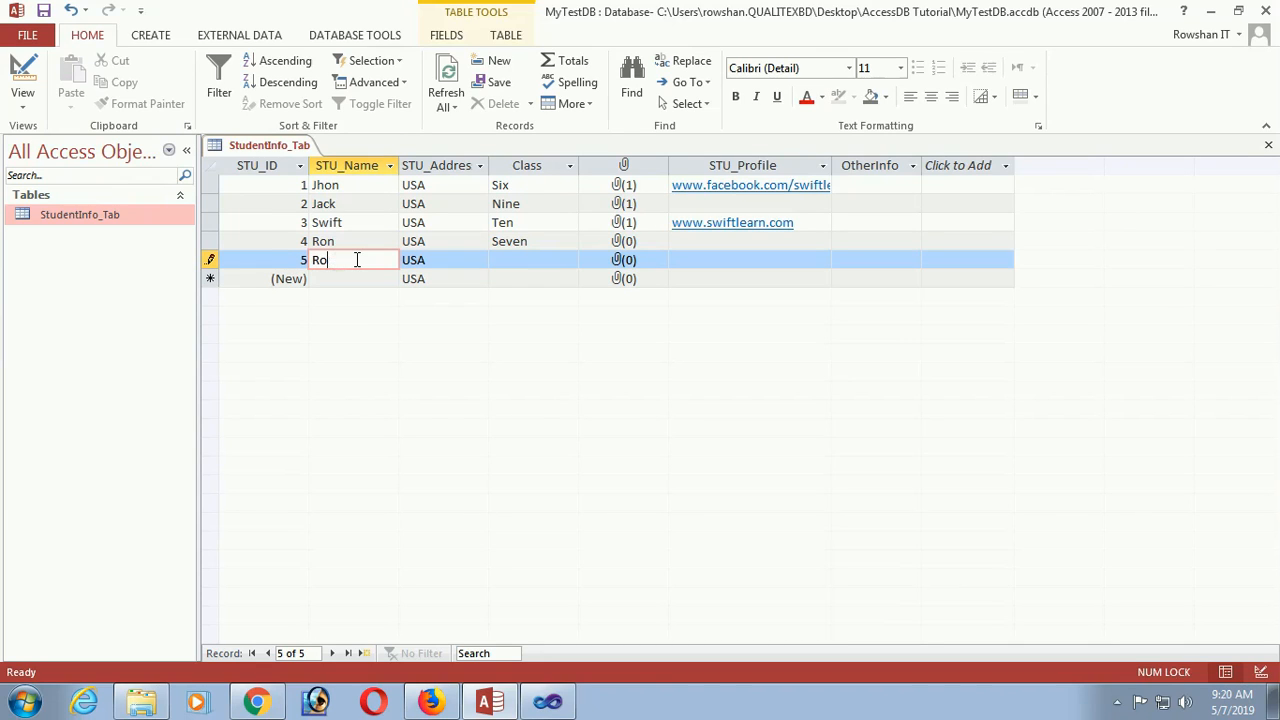
pyautogui.press('Tab')
pyautogui.press('Tab')
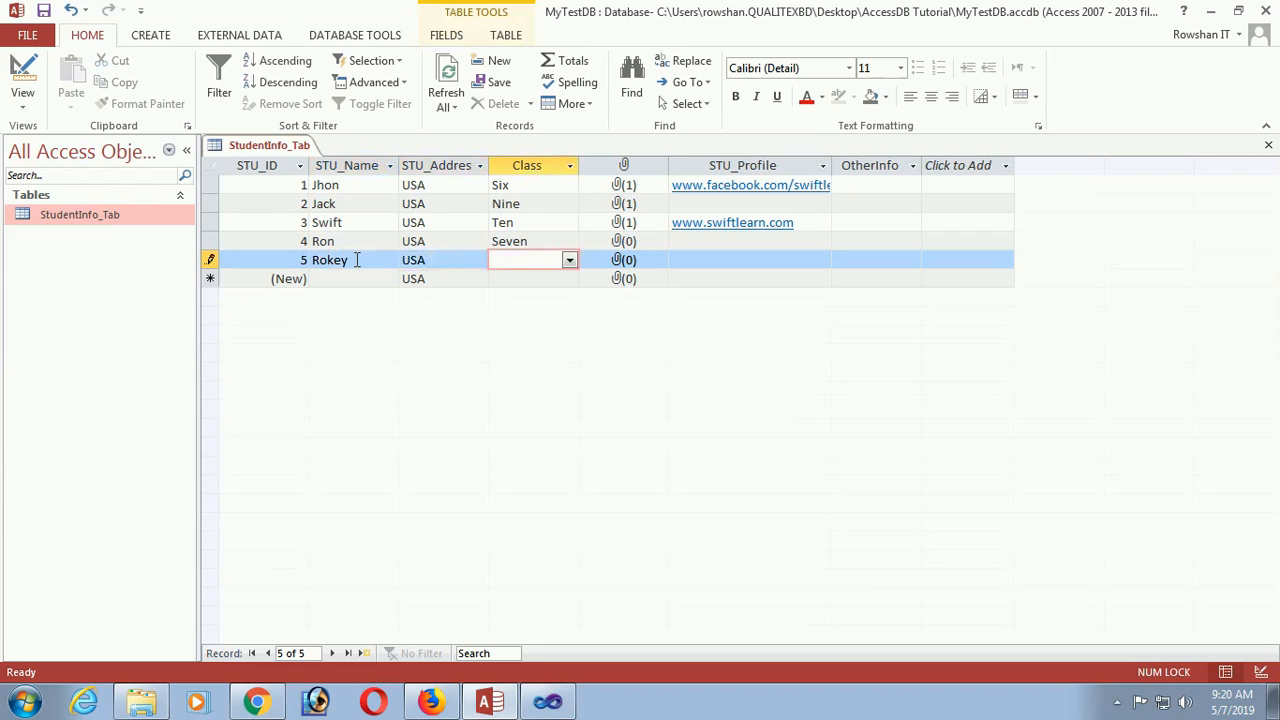
pyautogui.write('t')
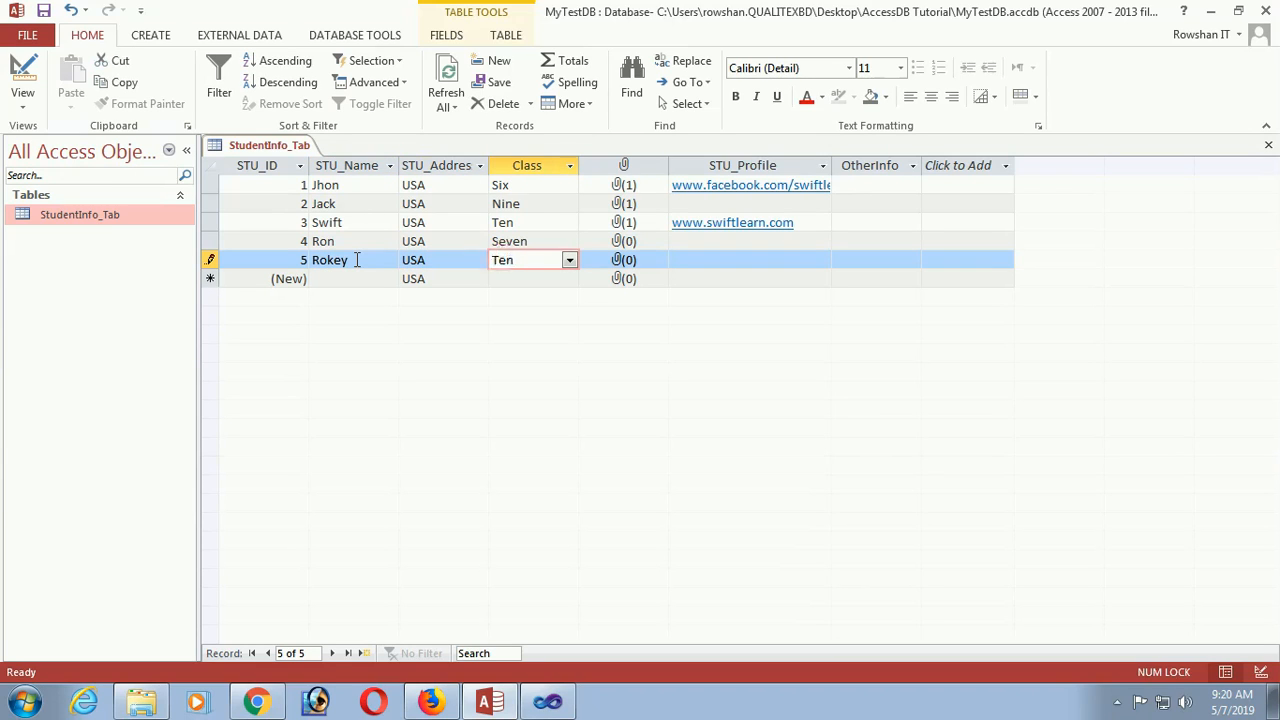
# Step: Enter "Very intelligent" in the fifth record's OtherInfo field and commit the record
pyautogui.press('Tab')
pyautogui.press('Tab')
pyautogui.press('Tab')
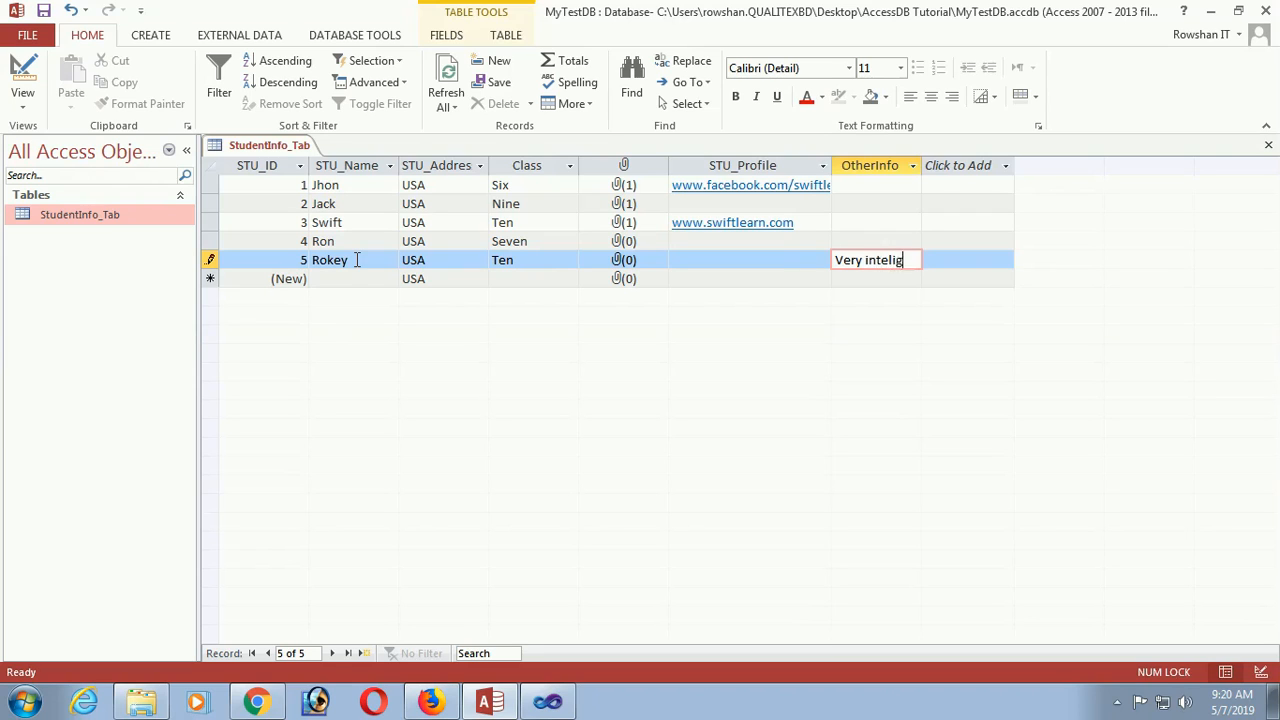
pyautogui.write('t')
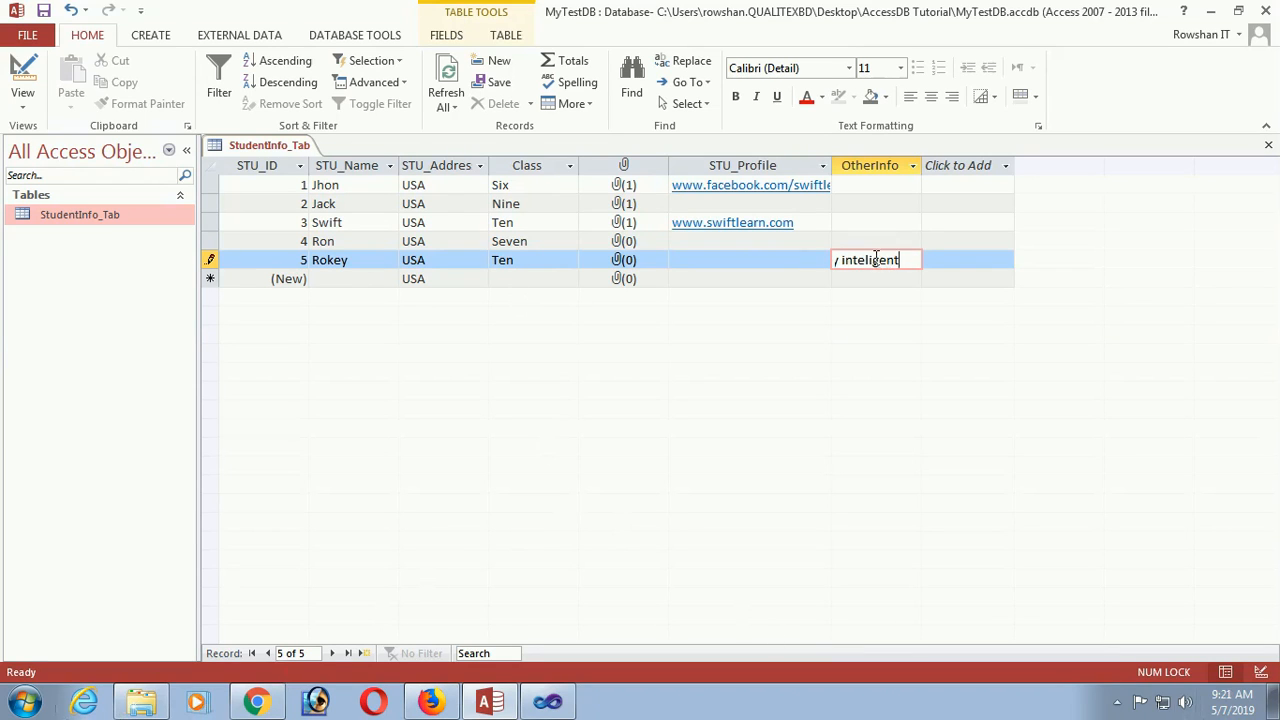
pyautogui.click(867, 261)
pyautogui.write('l')
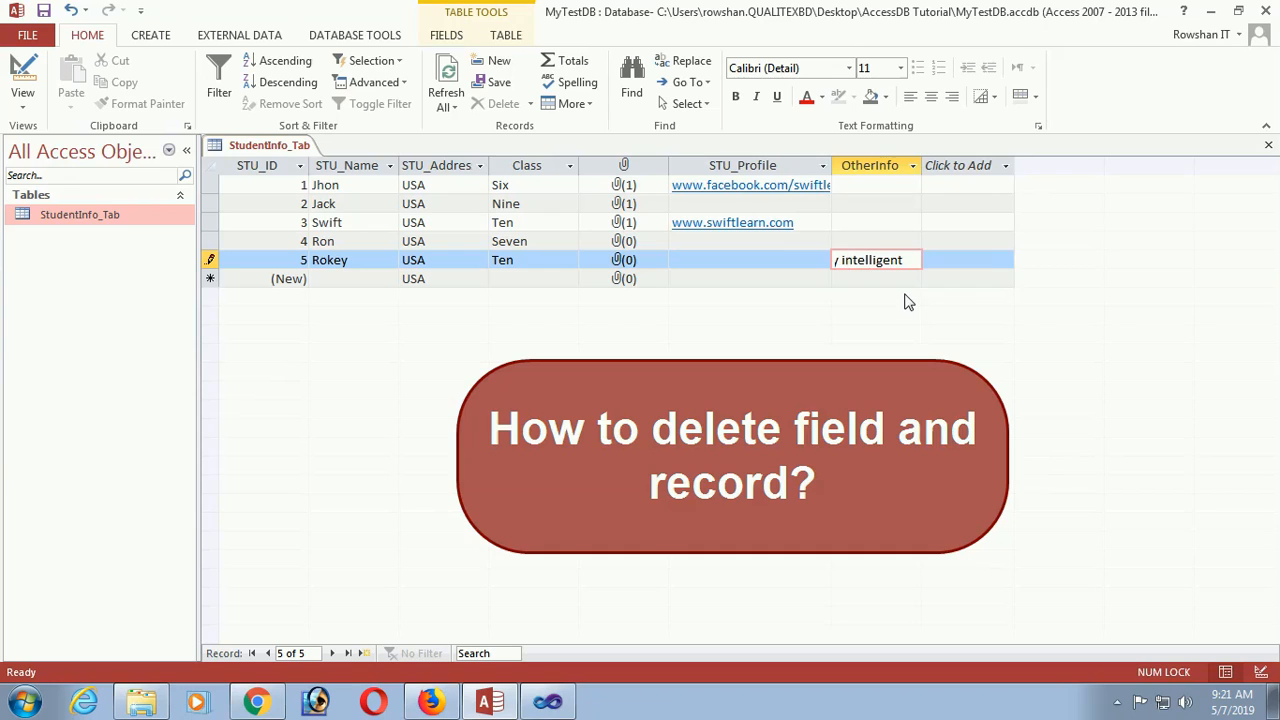
pyautogui.press('Down')
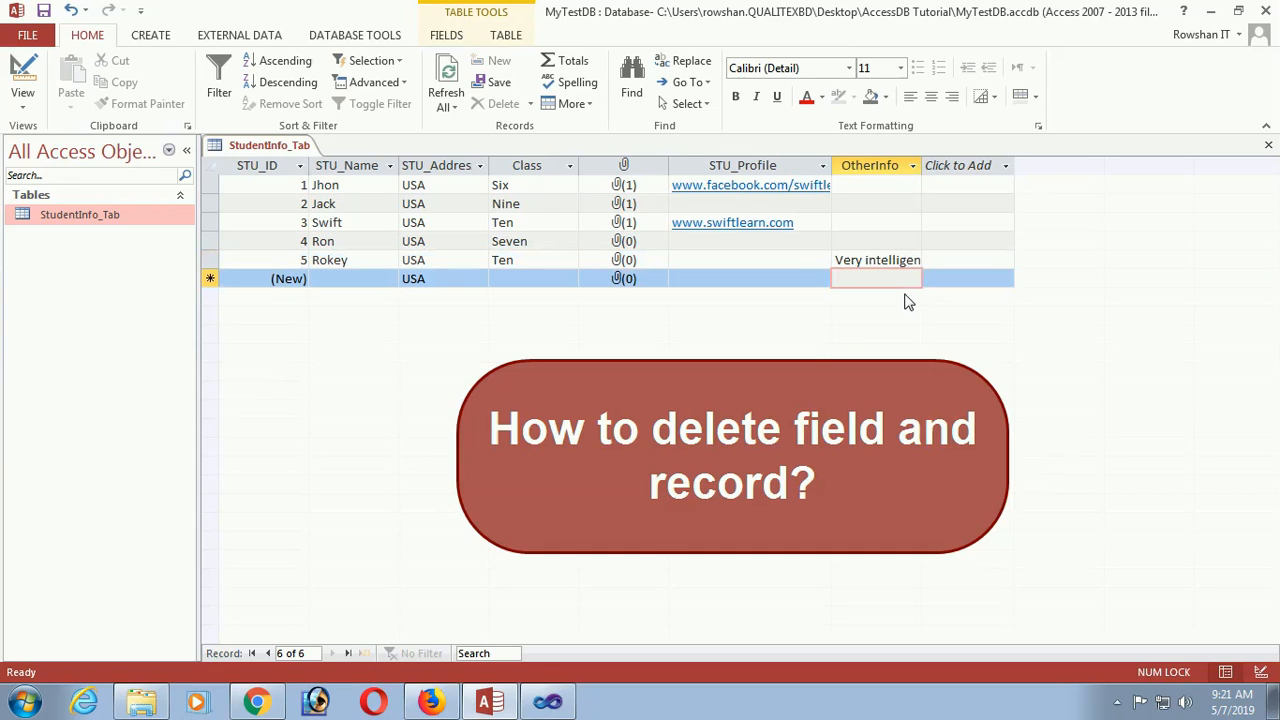
# Step: Permanently delete the OtherInfo field from the design of StudentInfo_Tab
pyautogui.click(527, 260)
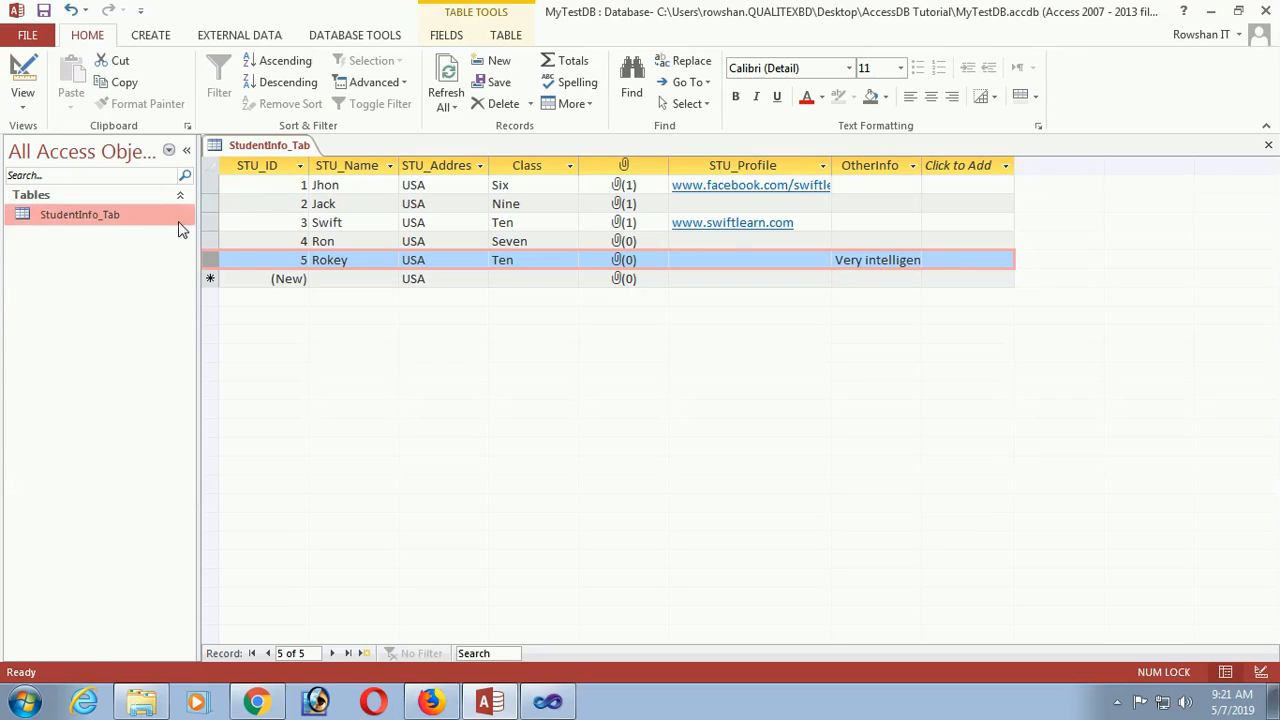
pyautogui.rightClick(143, 218)
pyautogui.click(205, 252)
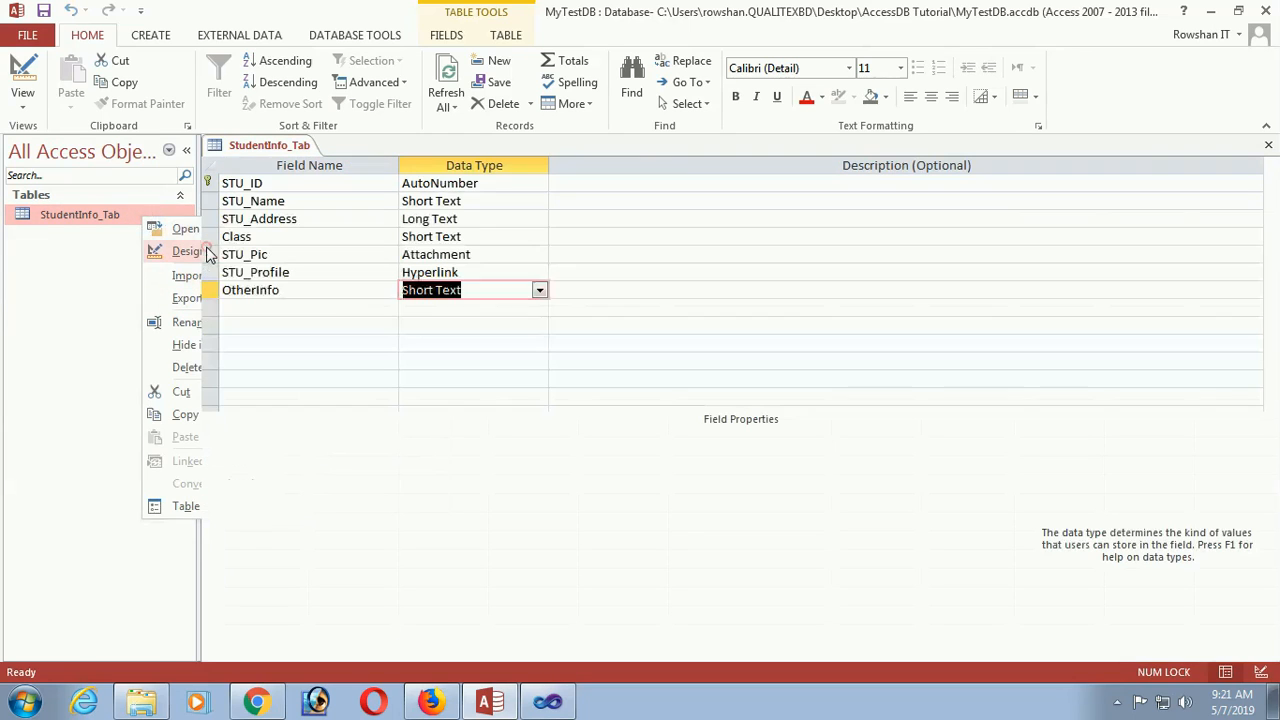
pyautogui.click(337, 343)
pyautogui.click(209, 291)
pyautogui.rightClick(211, 296)
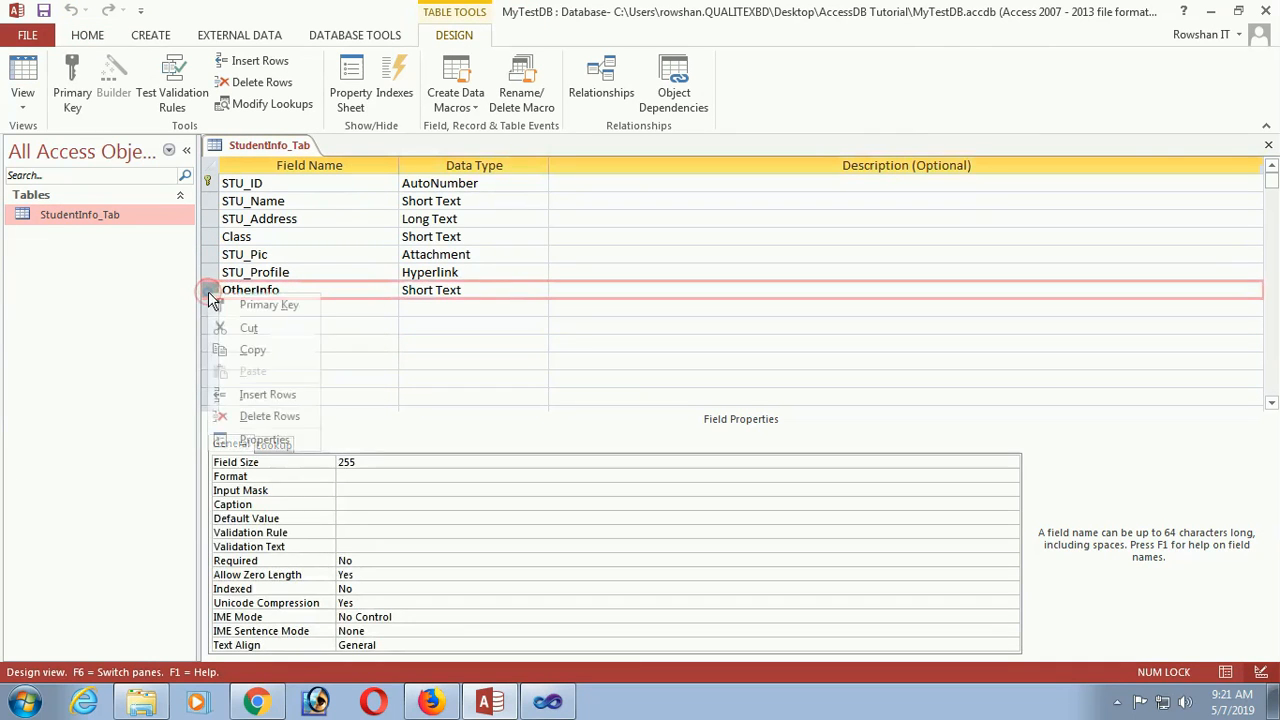
pyautogui.click(268, 416)
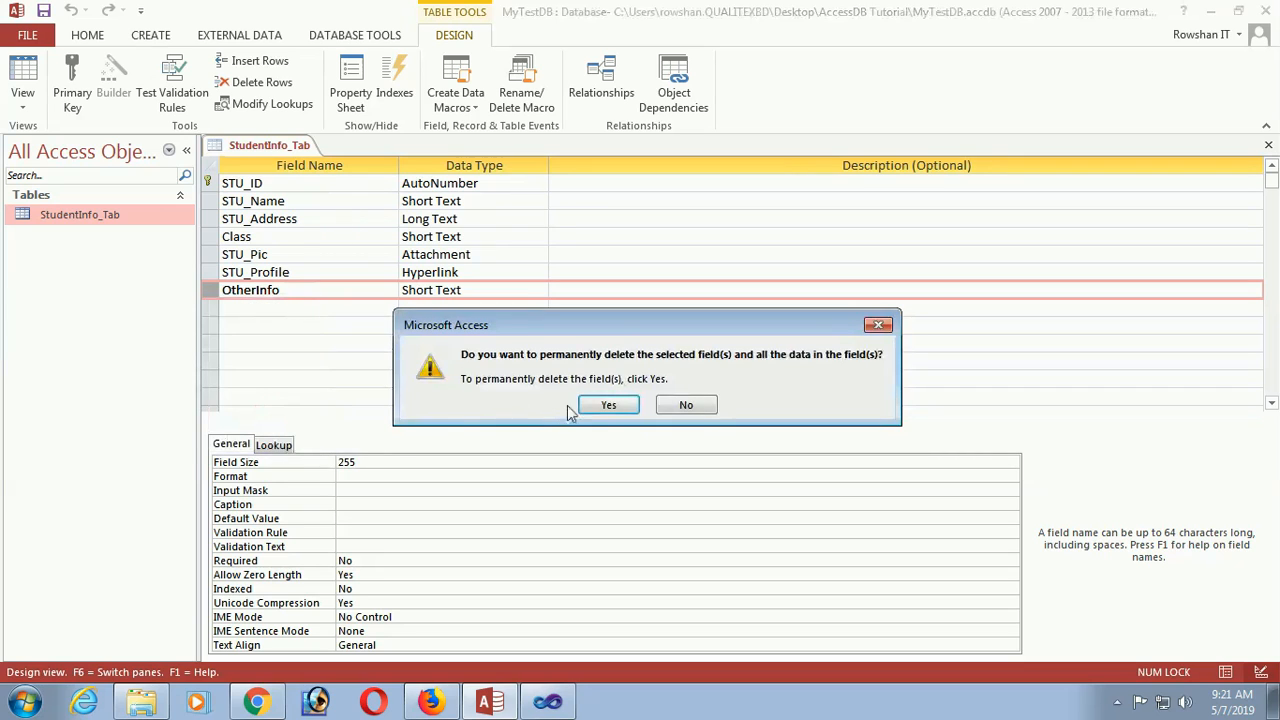
pyautogui.click(609, 405)
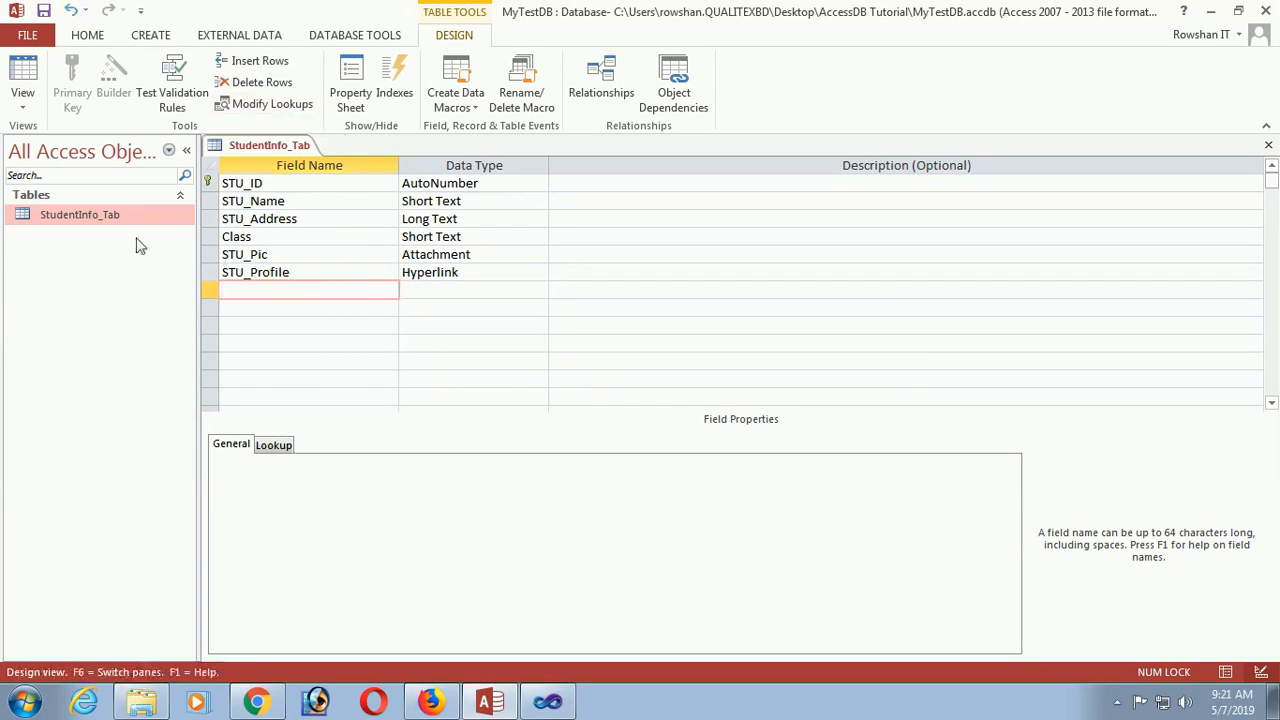
# Step: Open StudentInfo_Tab for data entry and permanently delete the fifth student record
pyautogui.rightClick(104, 220)
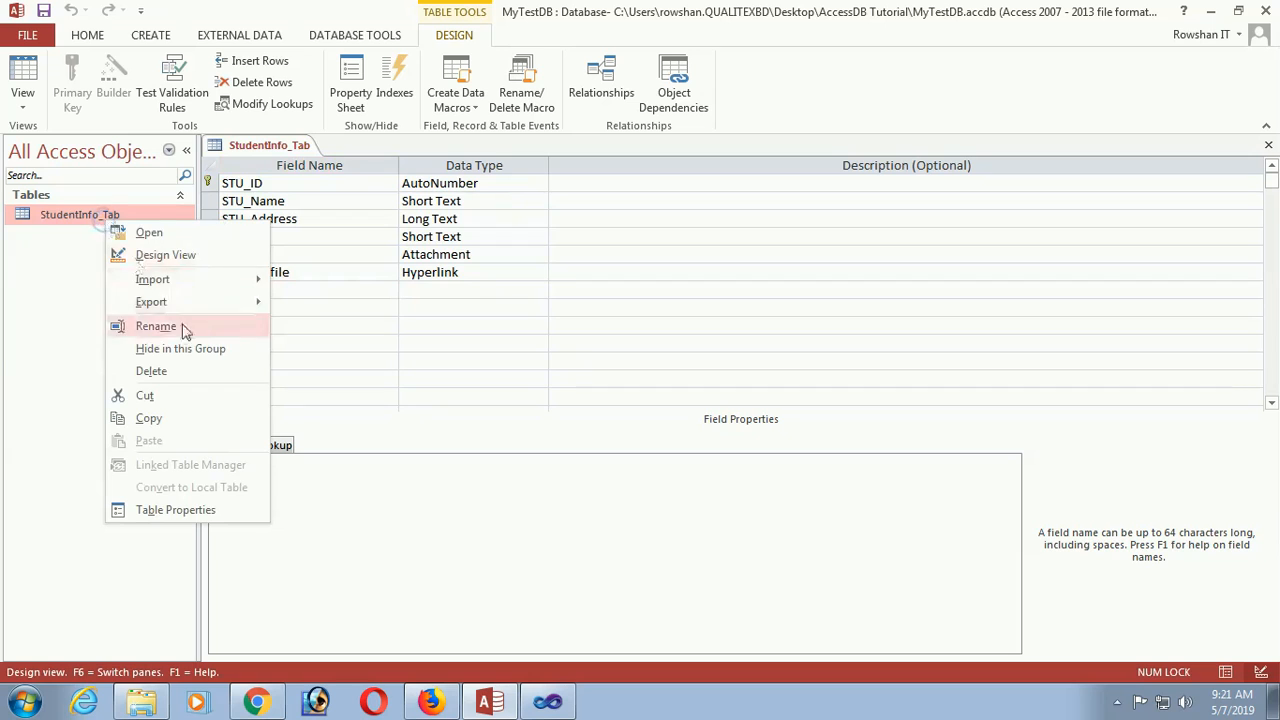
pyautogui.click(177, 237)
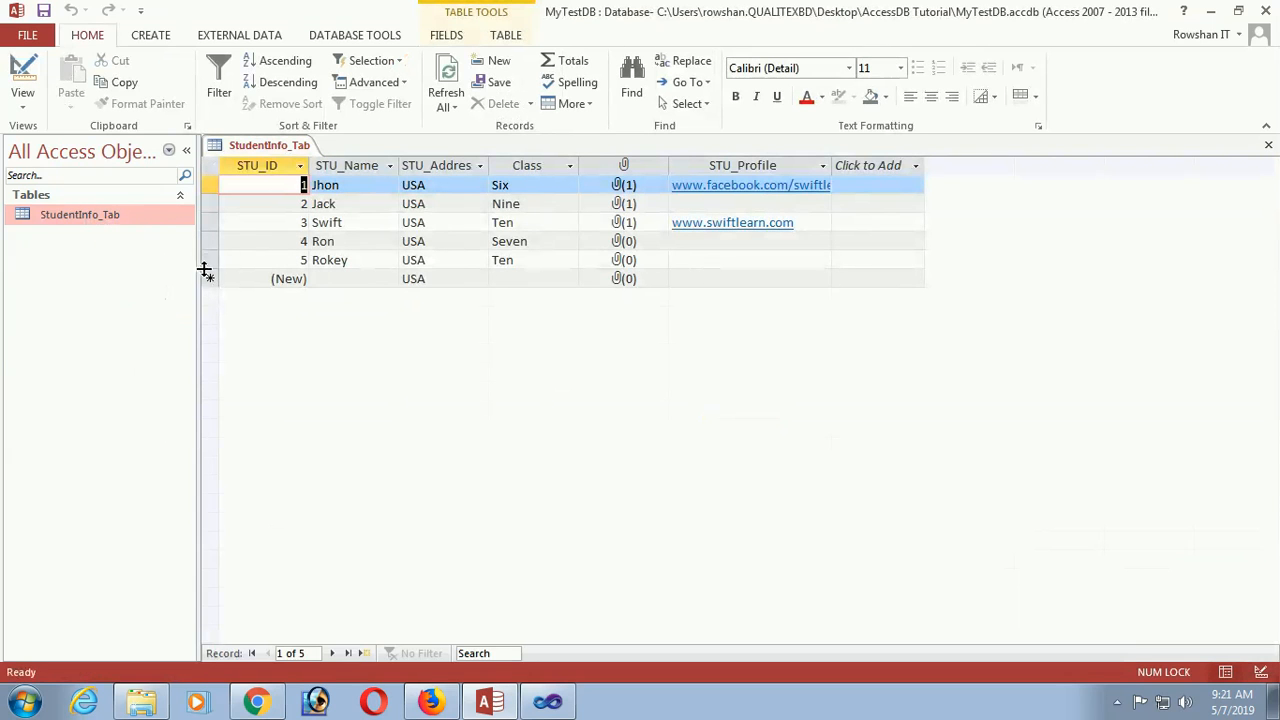
pyautogui.click(210, 261)
pyautogui.rightClick(211, 262)
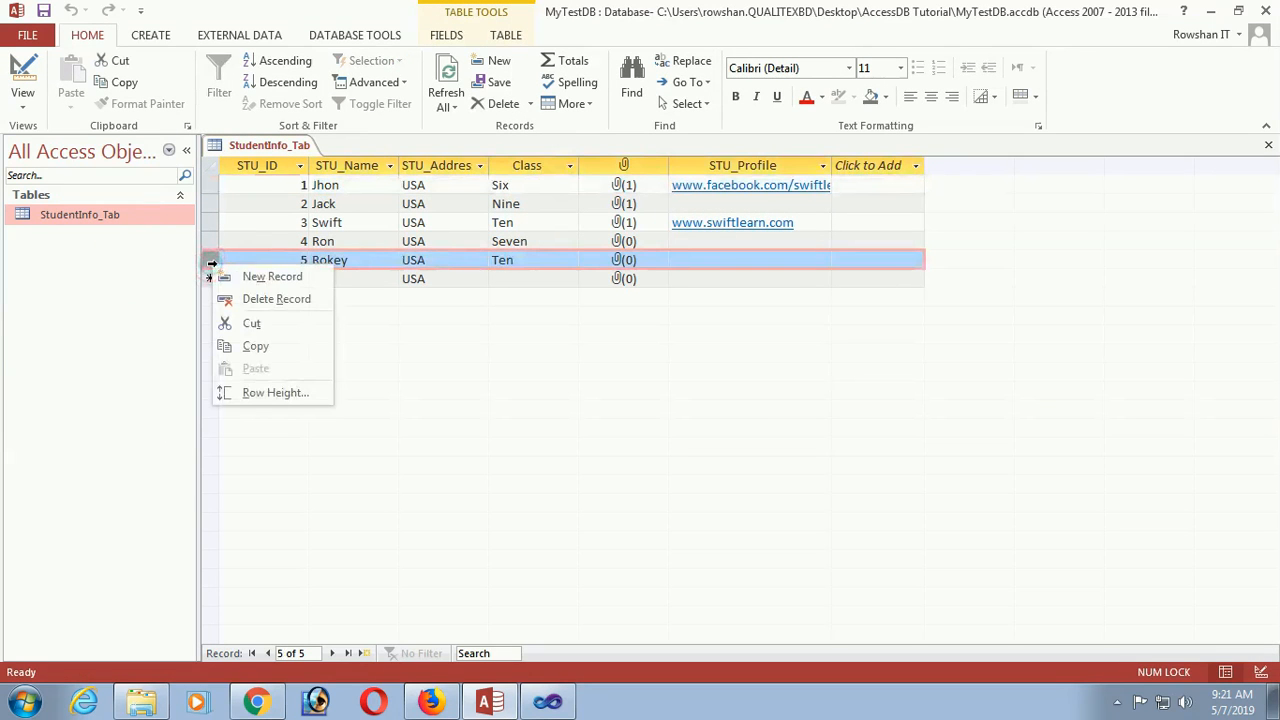
pyautogui.click(264, 299)
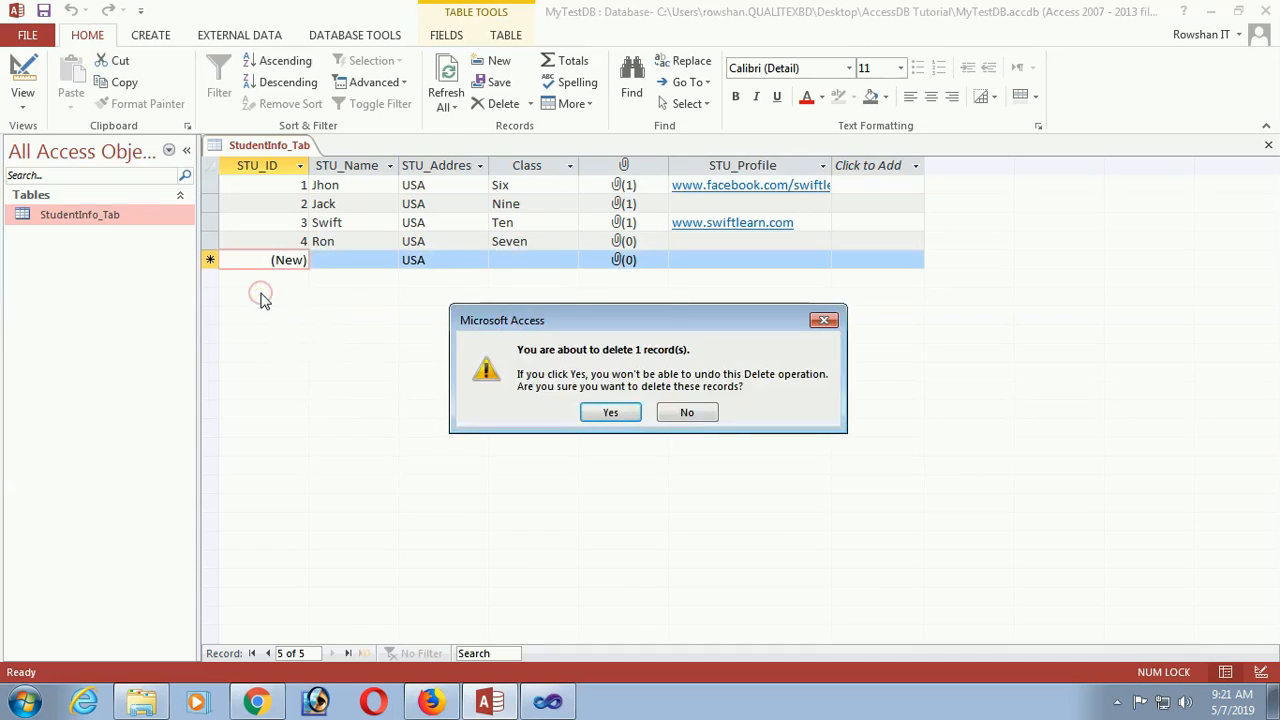
pyautogui.click(606, 417)
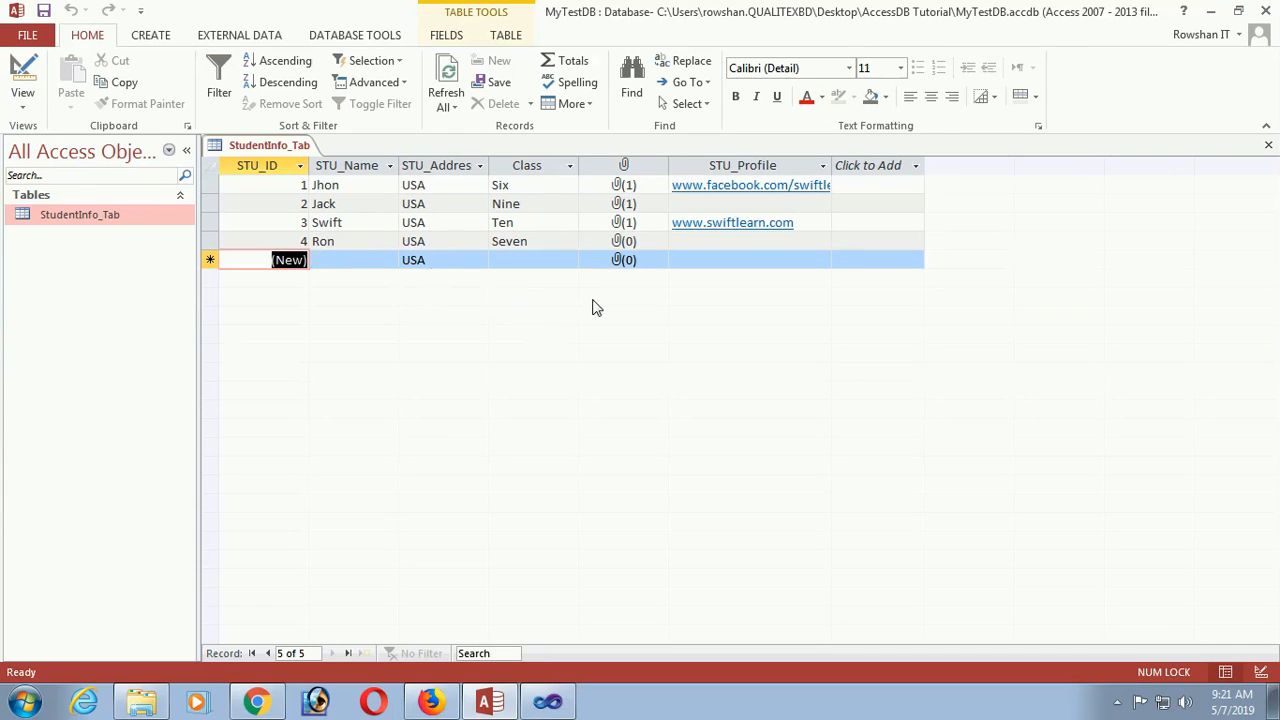
pyautogui.click(151, 280)
# Step: Create a new table, save it as StudentPayment_Tab and open its design
pyautogui.click(146, 38)
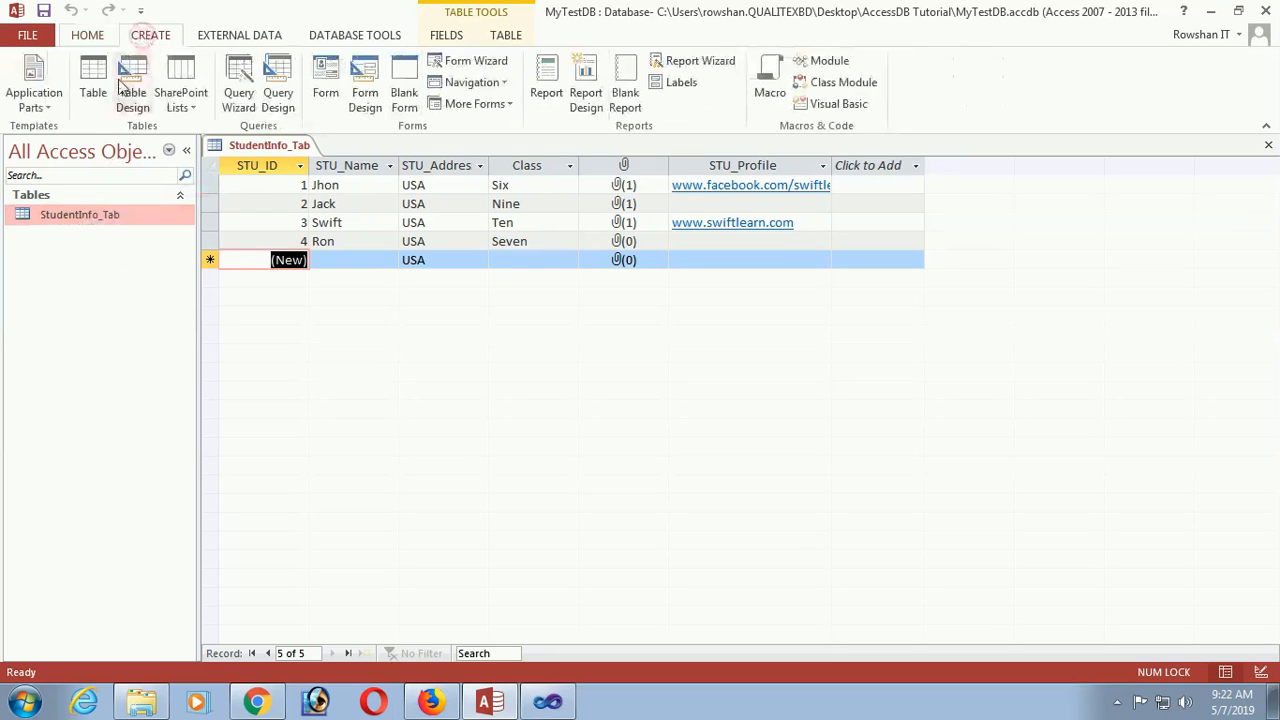
pyautogui.click(91, 74)
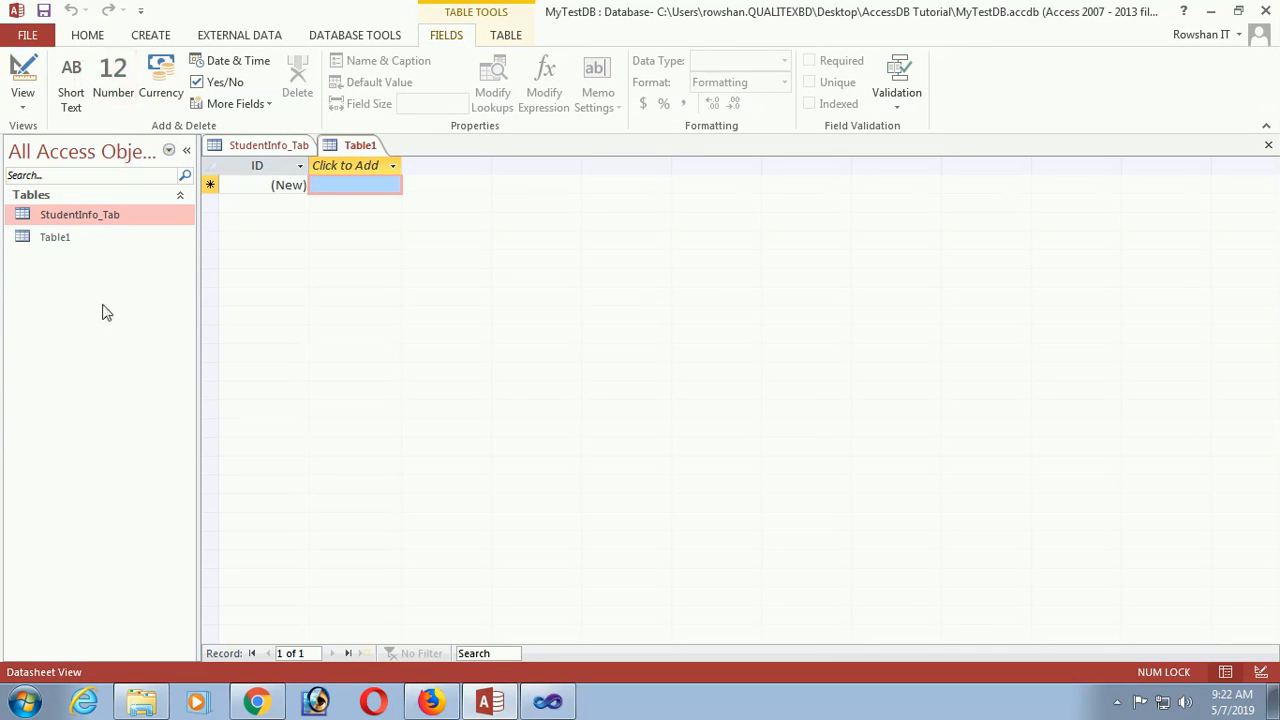
pyautogui.click(45, 242)
pyautogui.rightClick(45, 242)
pyautogui.click(151, 272)
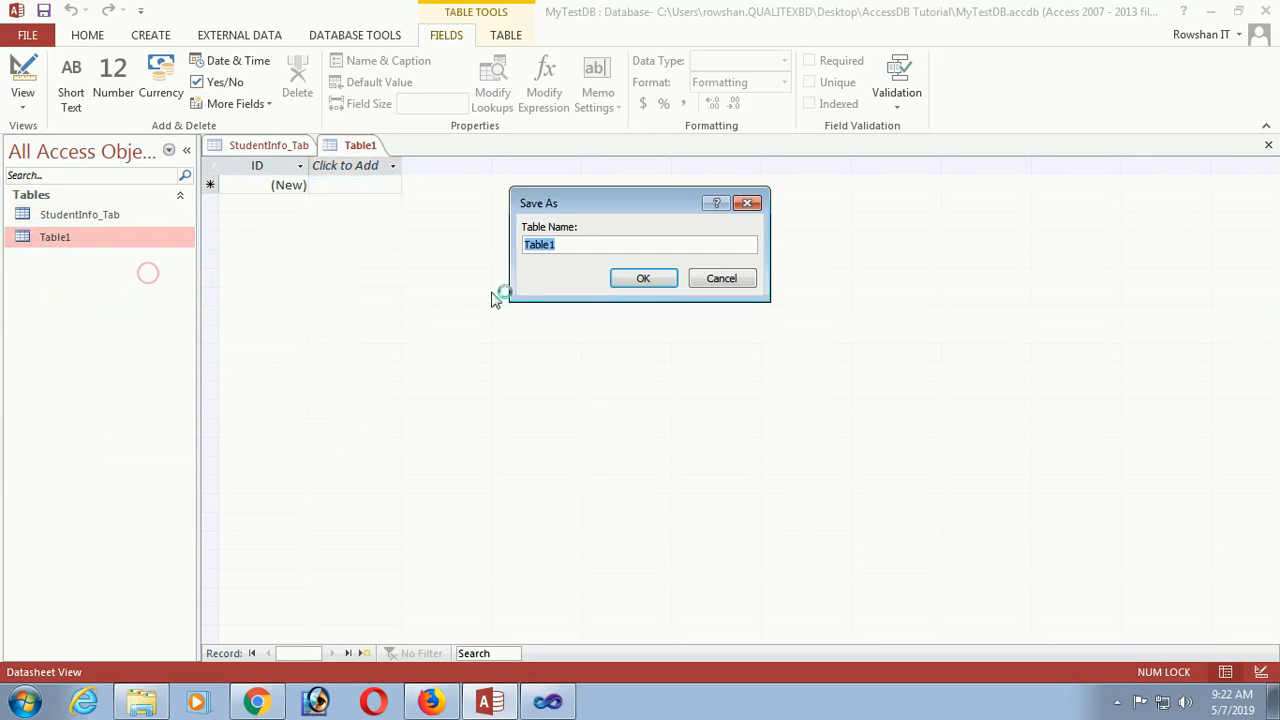
pyautogui.write('StudentPayment_')
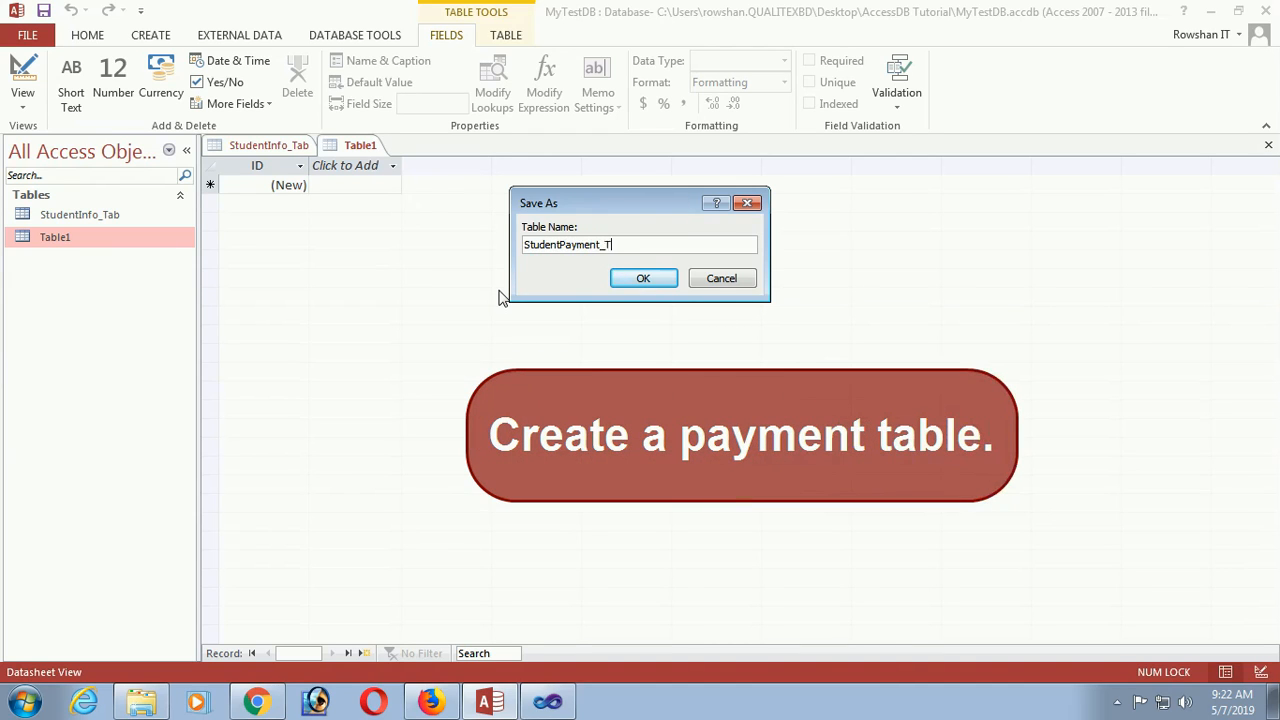
pyautogui.click(636, 280)
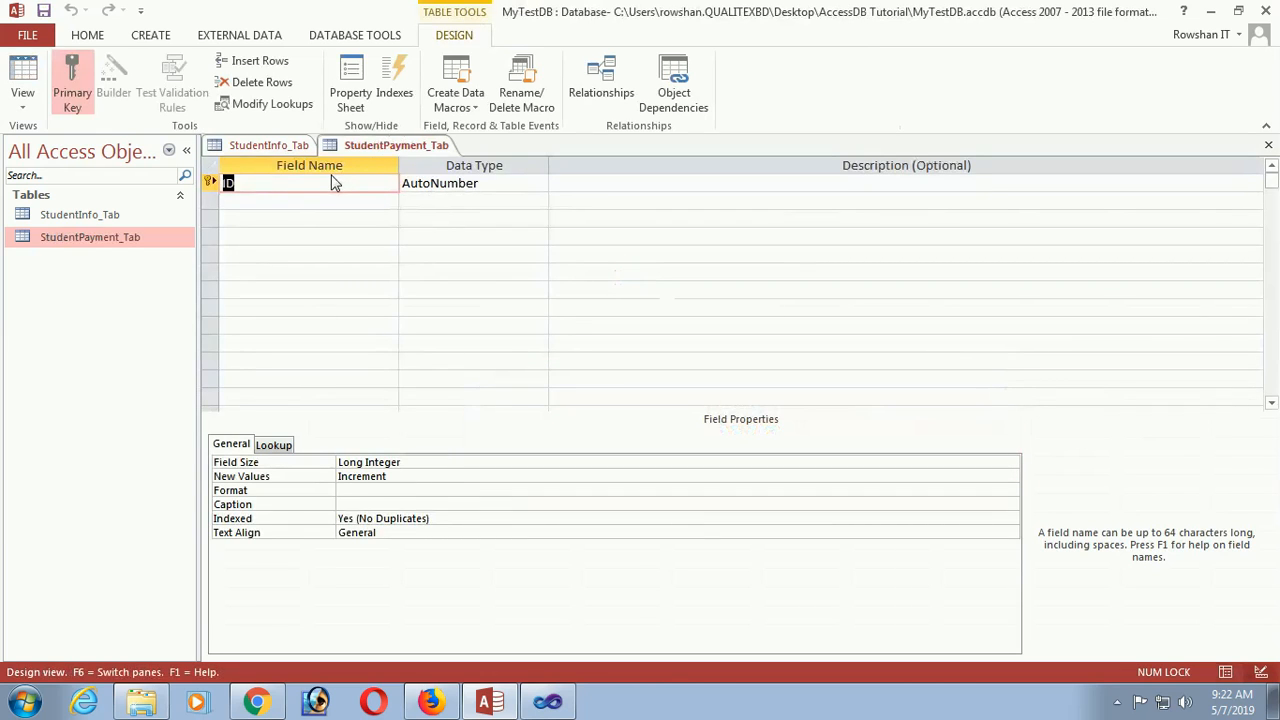
# Step: Check the name of the STU_ID key field in the design of StudentInfo_Tab
pyautogui.click(290, 145)
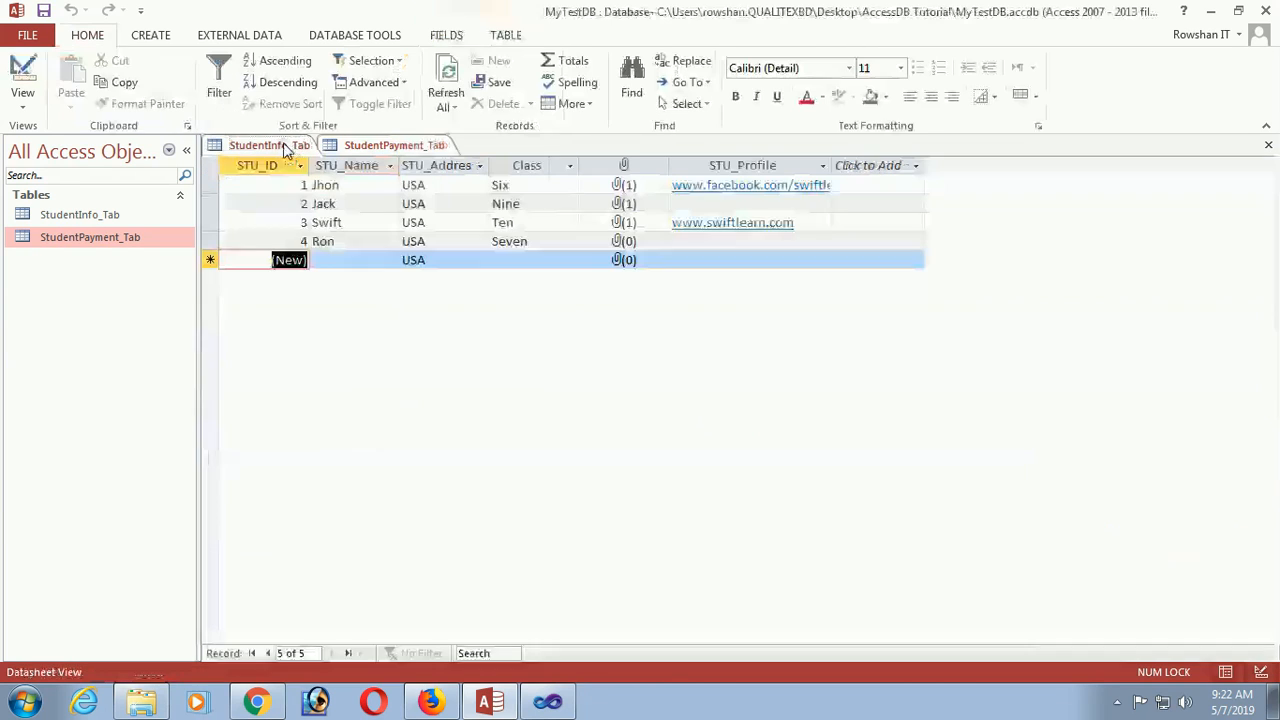
pyautogui.rightClick(100, 216)
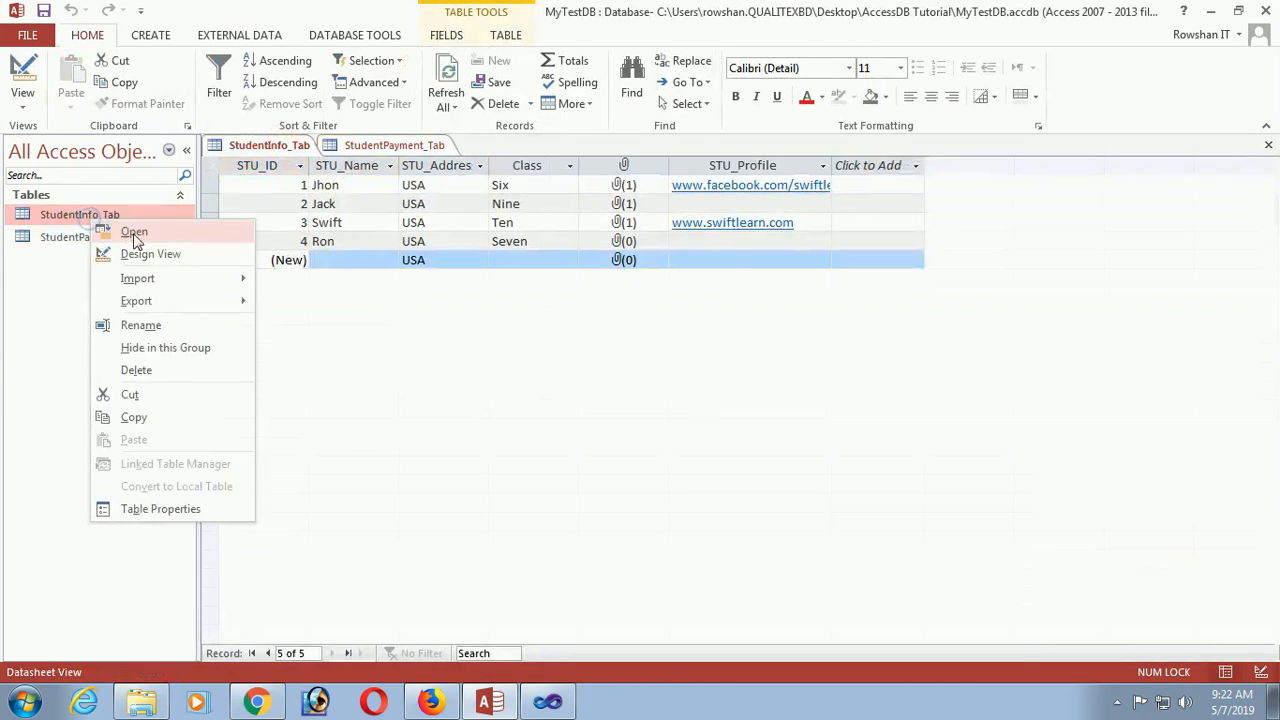
pyautogui.click(185, 254)
pyautogui.click(262, 183)
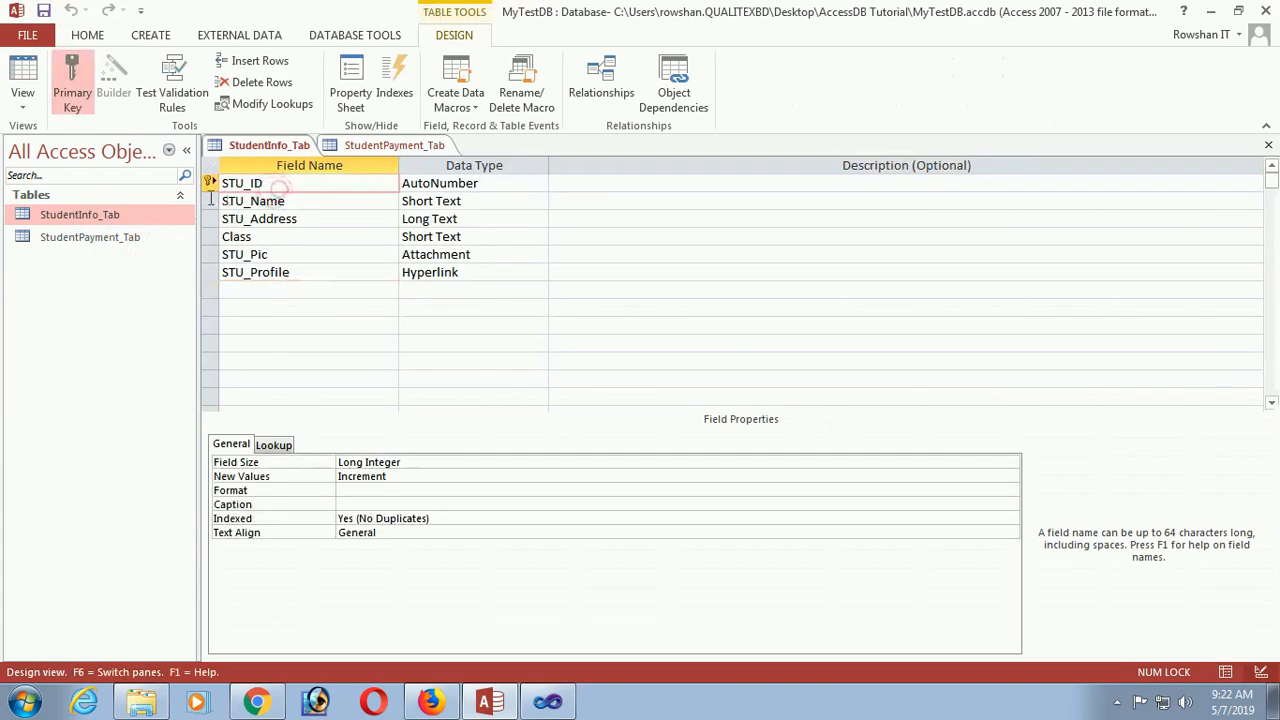
pyautogui.moveTo(279, 183); pyautogui.dragTo(223, 184)
# Step: In the StudentPayment_Tab design, rename the key field PaymentID and add a STU_ID field with the Number data type
pyautogui.click(359, 152)
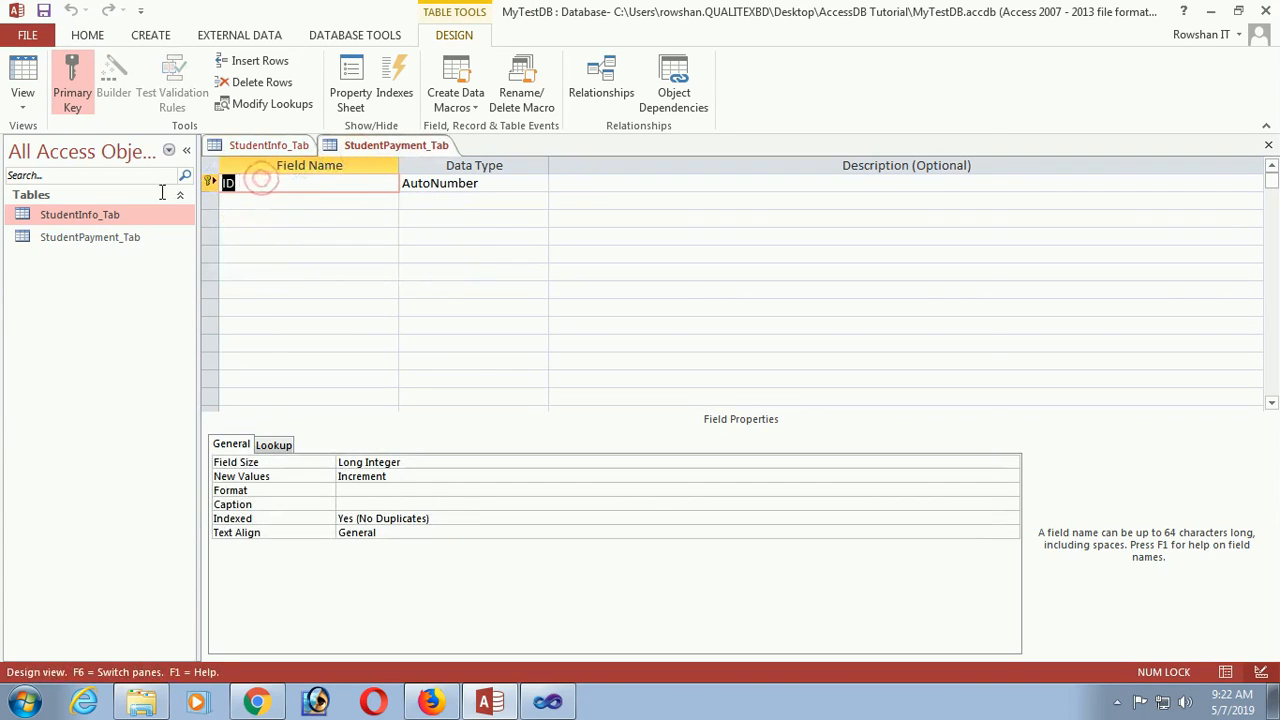
pyautogui.write('Payment')
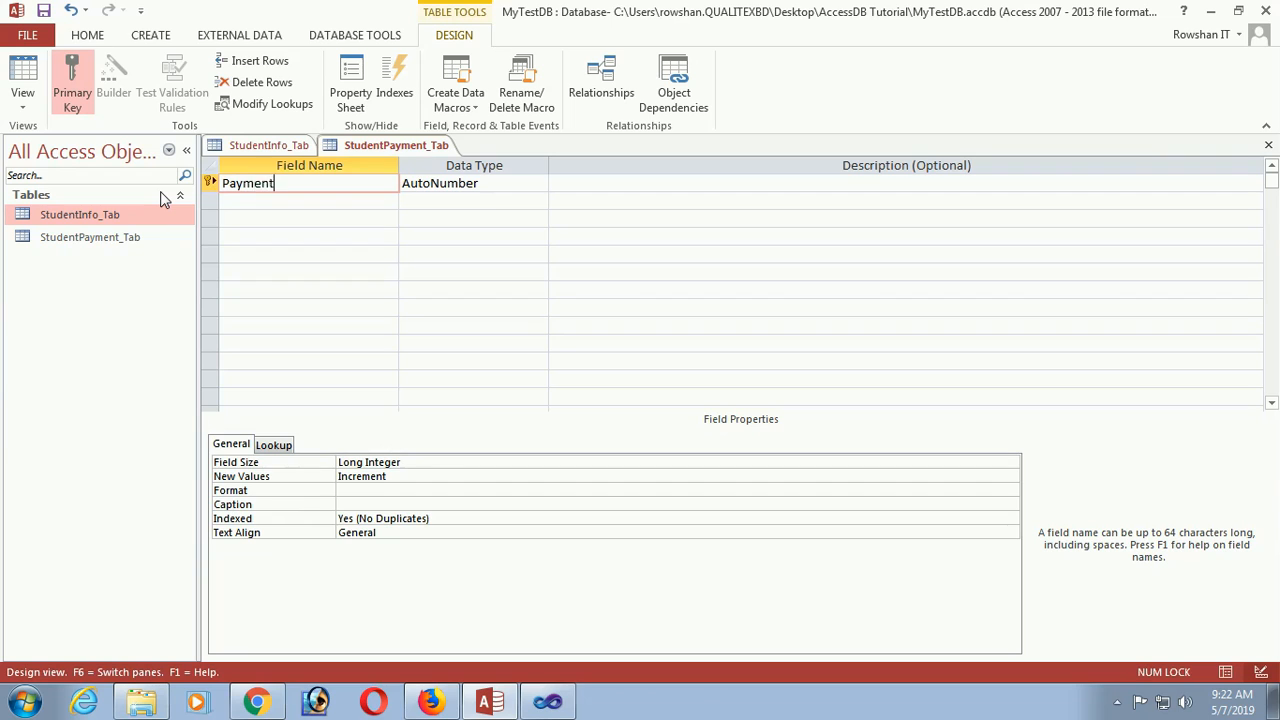
pyautogui.press('Down')
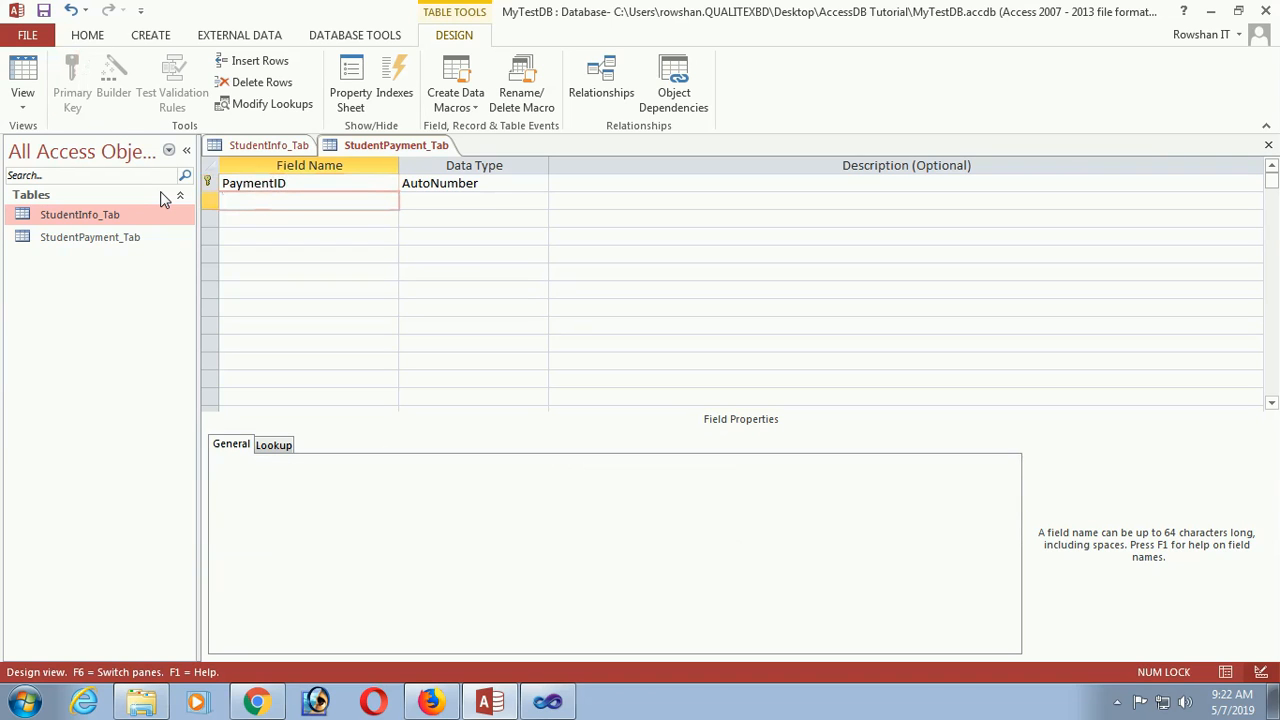
pyautogui.write('STU_ID')
pyautogui.press('Tab')
pyautogui.write('Num')
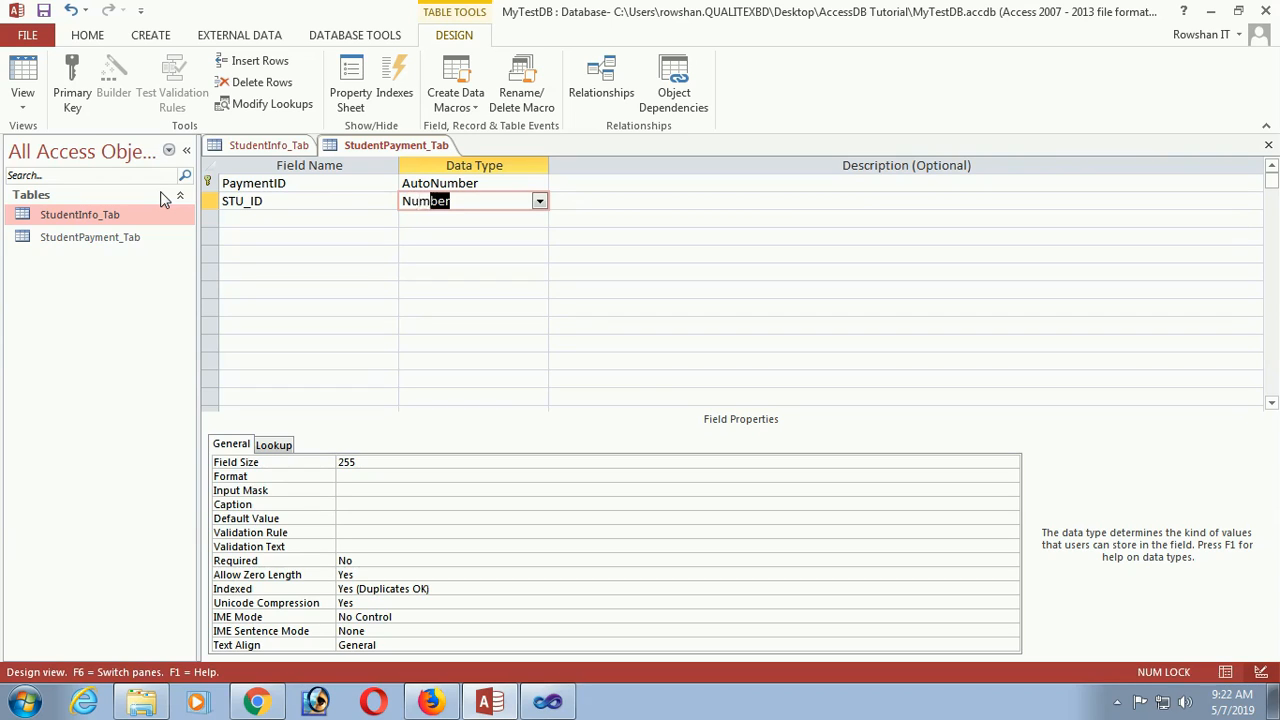
# Step: Add a field below STU_ID, first naming it Month and then changing the name to PayMonth
pyautogui.click(257, 220)
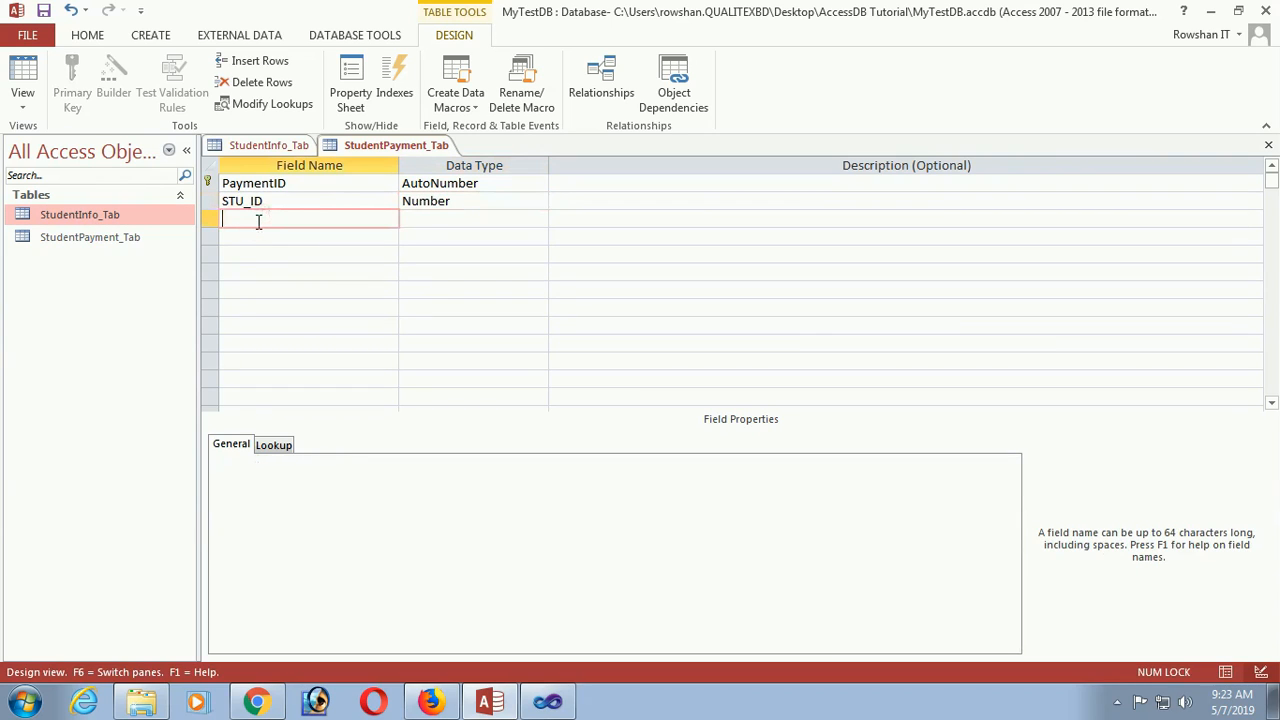
pyautogui.write('Month')
pyautogui.press('Tab')
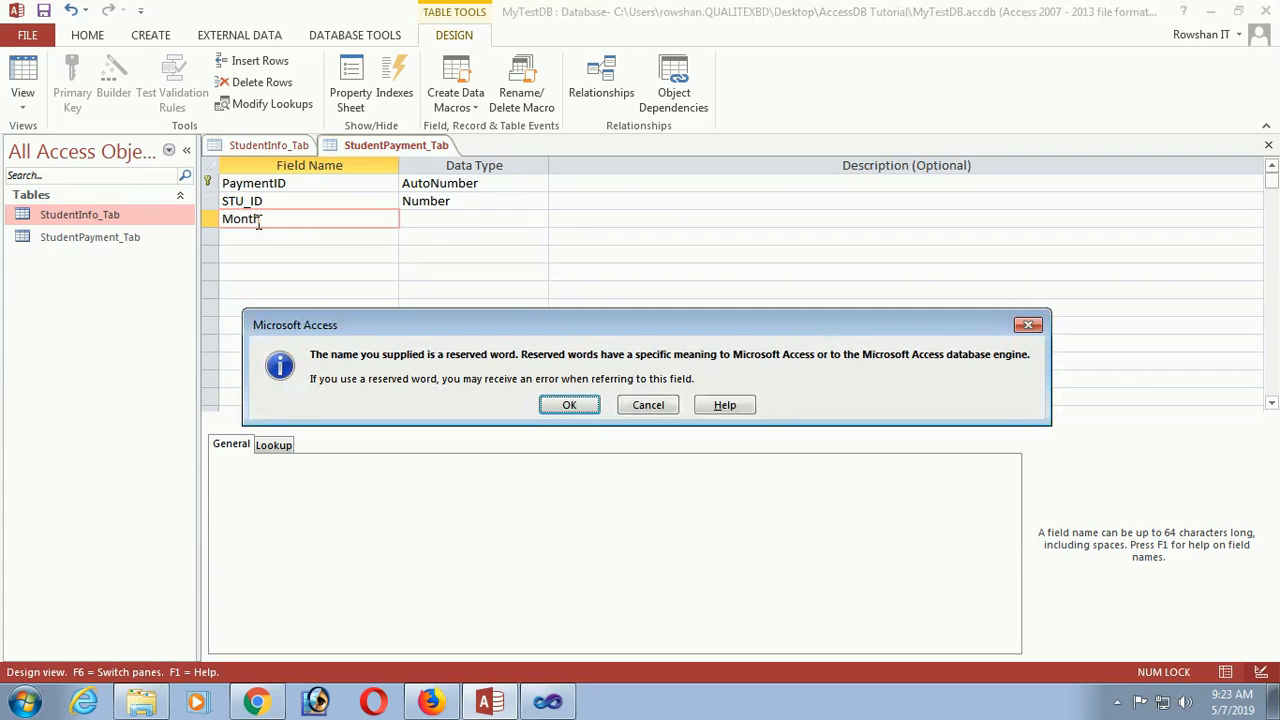
pyautogui.click(648, 404)
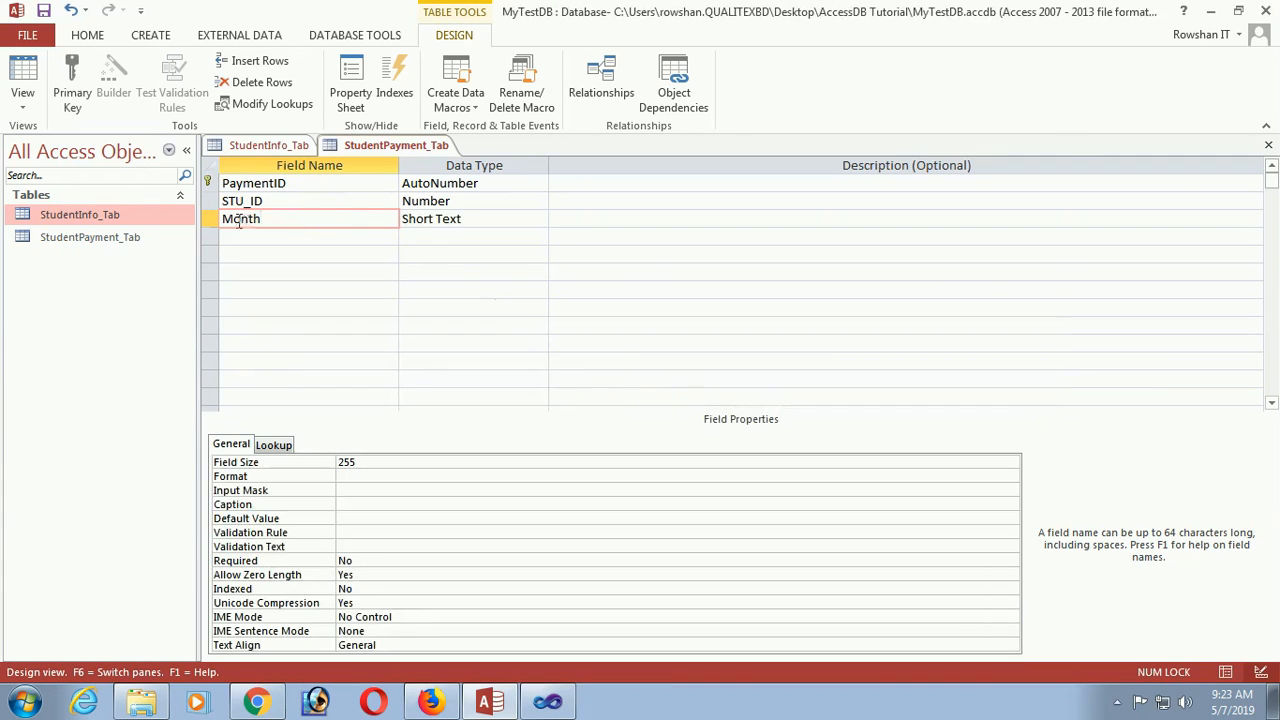
pyautogui.write('Pay')
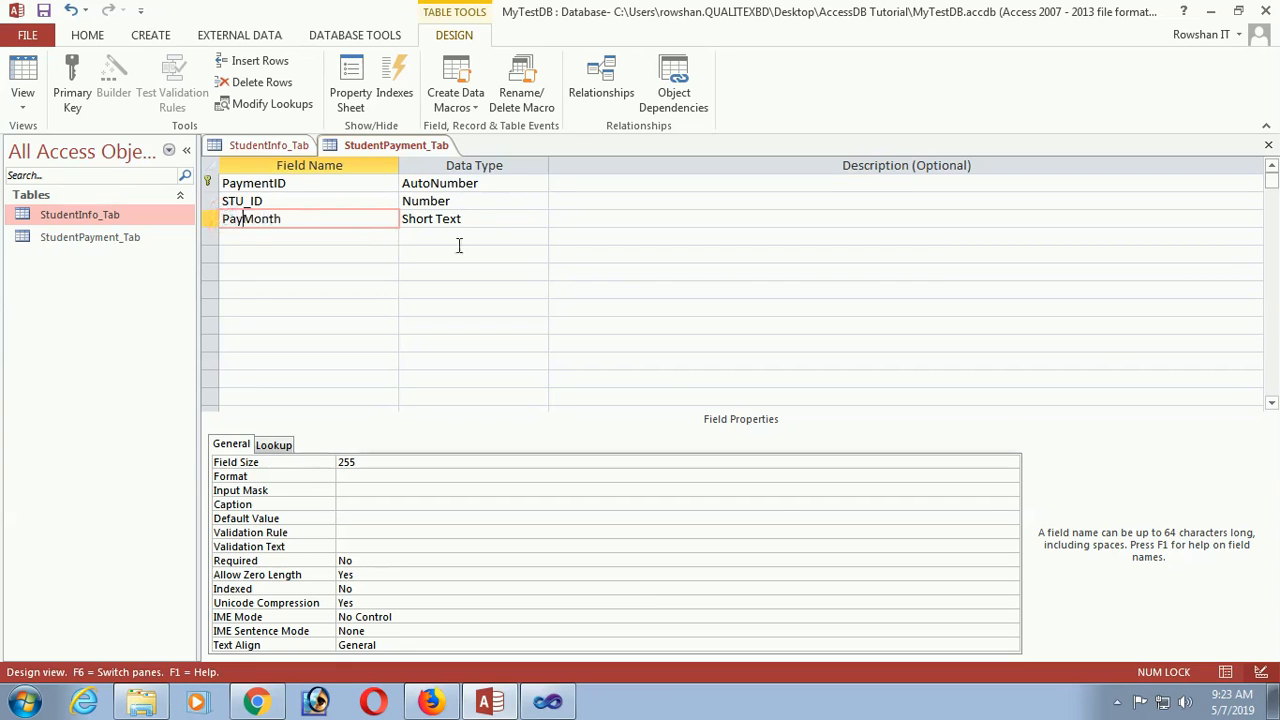
# Step: Start the Lookup Wizard for the PayMonth field and choose to supply the lookup values manually
pyautogui.click(537, 221)
pyautogui.click(539, 220)
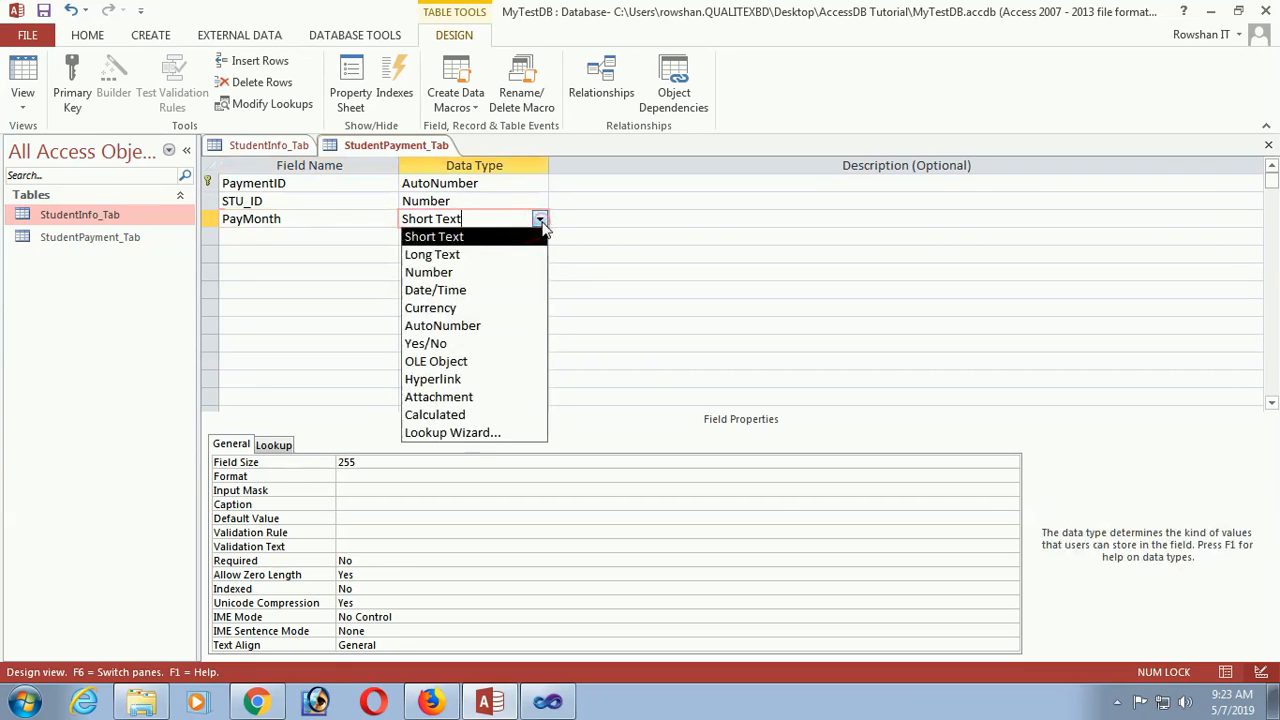
pyautogui.click(431, 431)
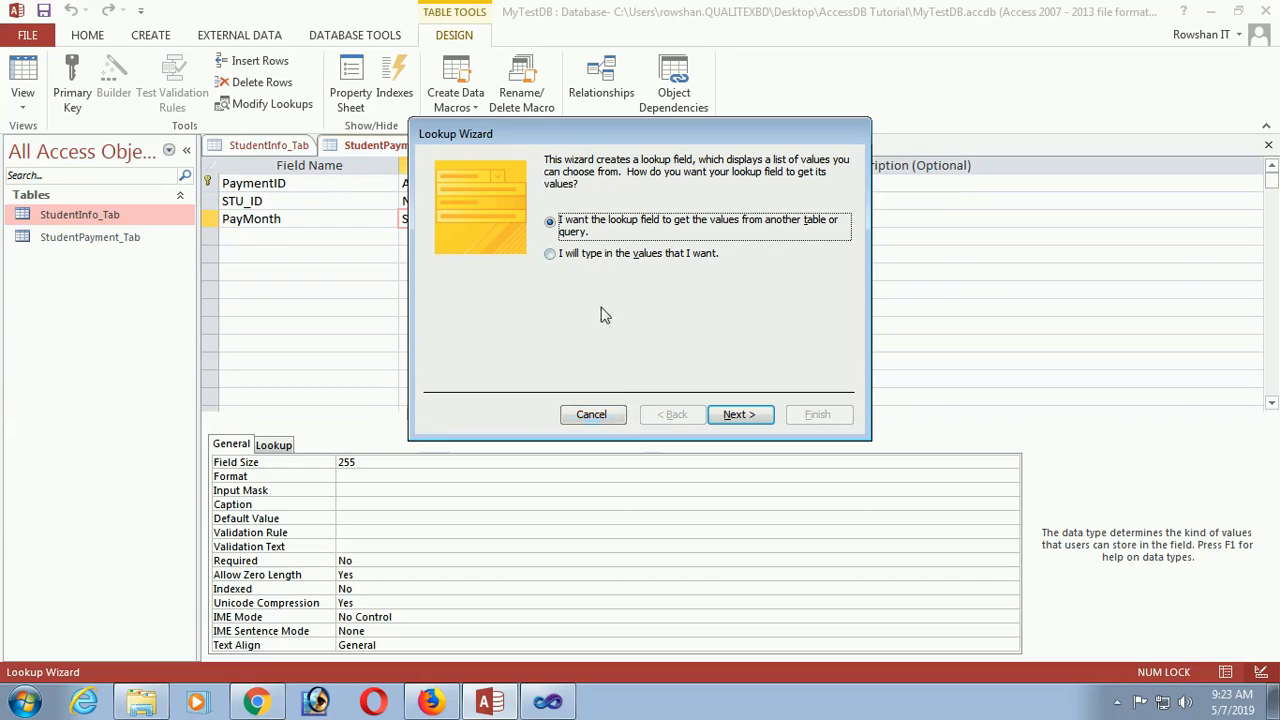
pyautogui.click(556, 254)
pyautogui.click(737, 414)
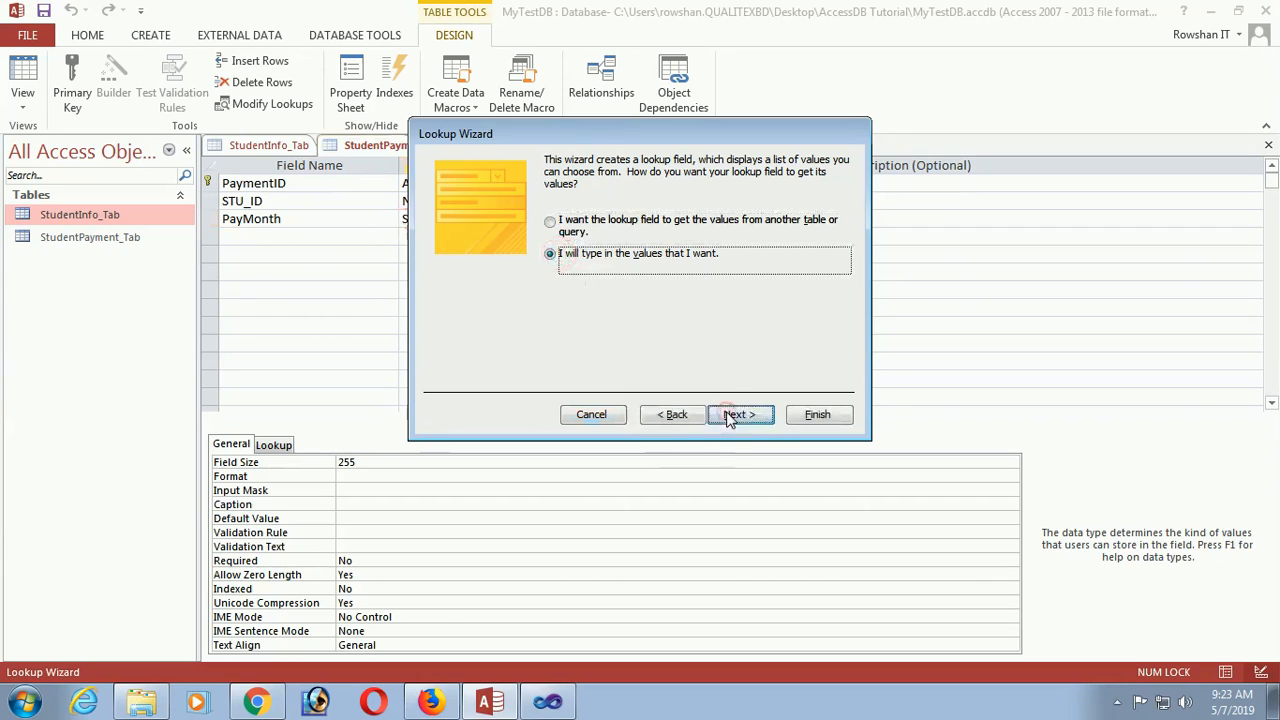
# Step: Enter Jan, Feb, March, Apr, May and June as lookup values and finish the wizard with the label PayMonth
pyautogui.click(478, 270)
pyautogui.write('Jan')
pyautogui.press('Return')
pyautogui.write('Feb')
pyautogui.press('Return')
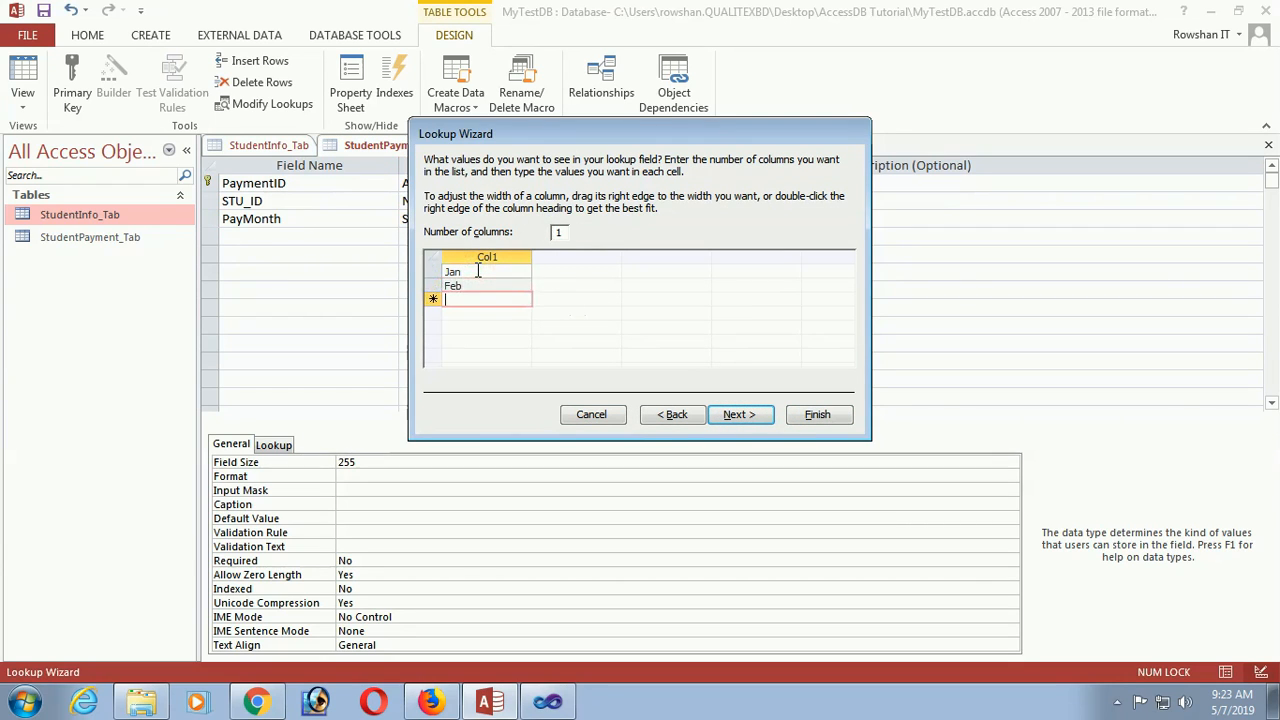
pyautogui.write('March')
pyautogui.press('Return')
pyautogui.write('Apr')
pyautogui.press('Return')
pyautogui.write('Ma')
pyautogui.press('Return')
pyautogui.write('June')
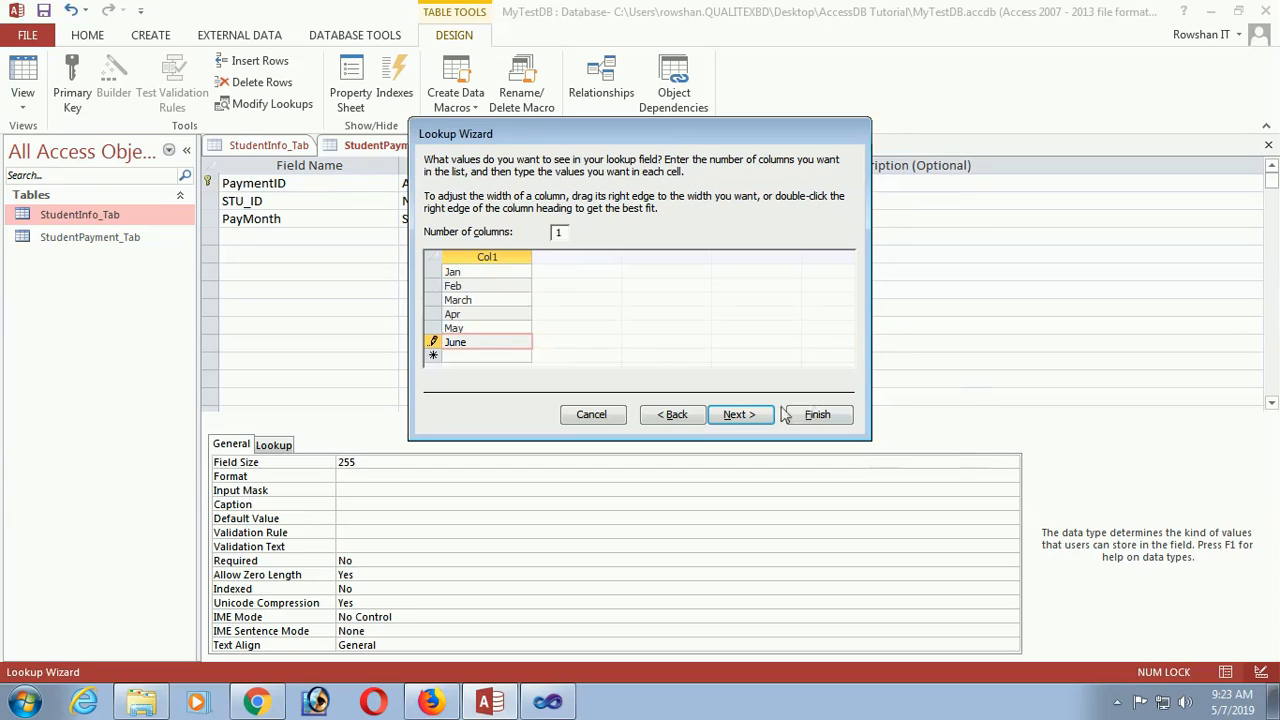
pyautogui.click(737, 414)
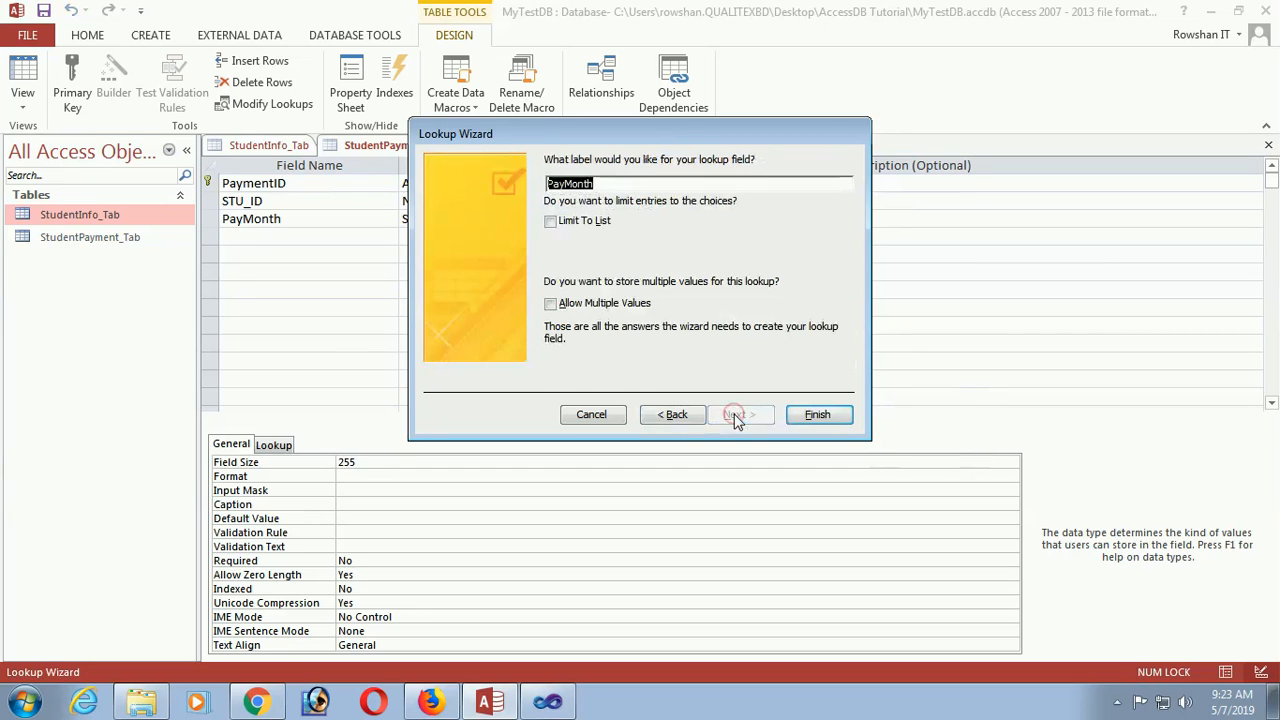
pyautogui.click(818, 416)
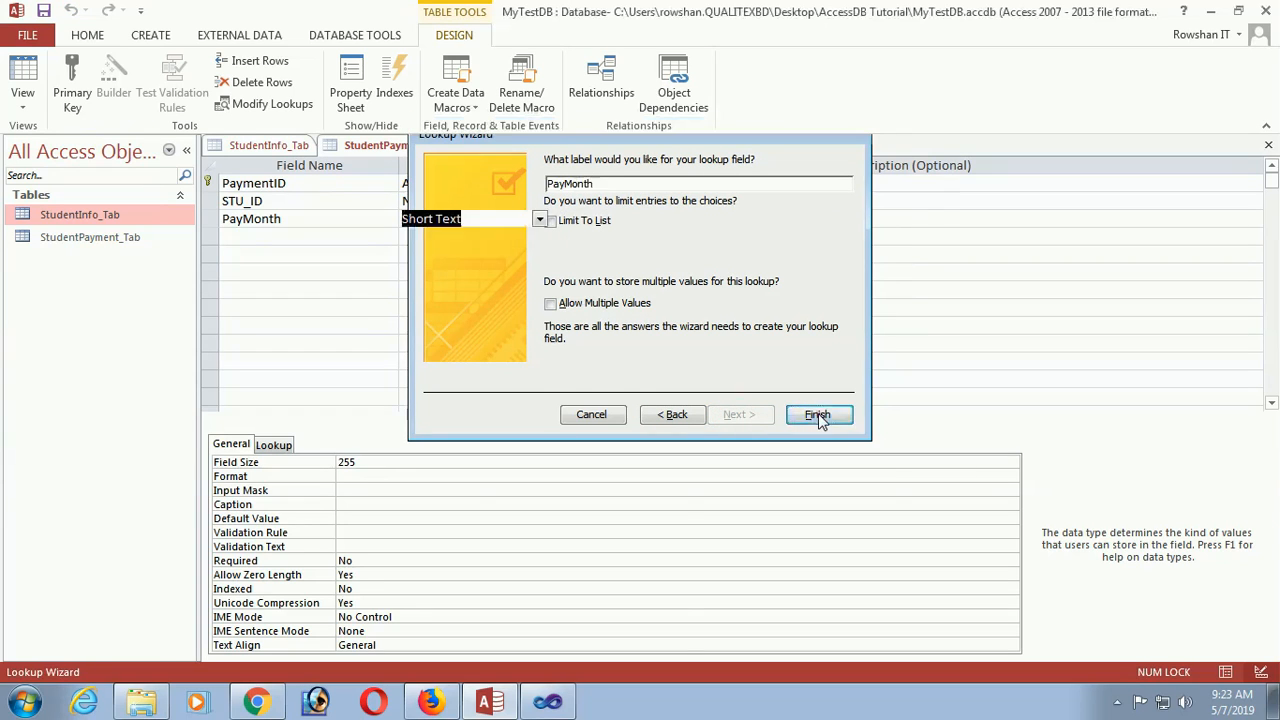
# Step: Add a PayAmount field with the Currency data type below PayMonth
pyautogui.click(320, 240)
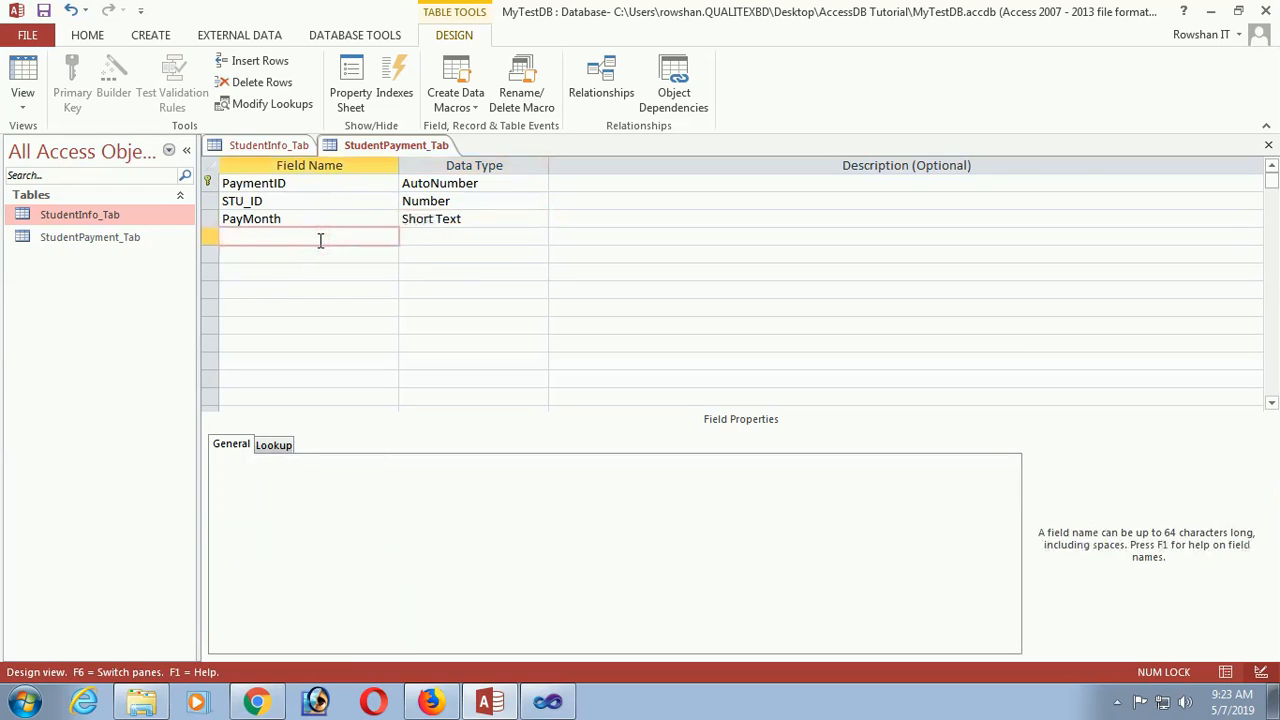
pyautogui.write('P')
pyautogui.press('Tab')
pyautogui.click(539, 236)
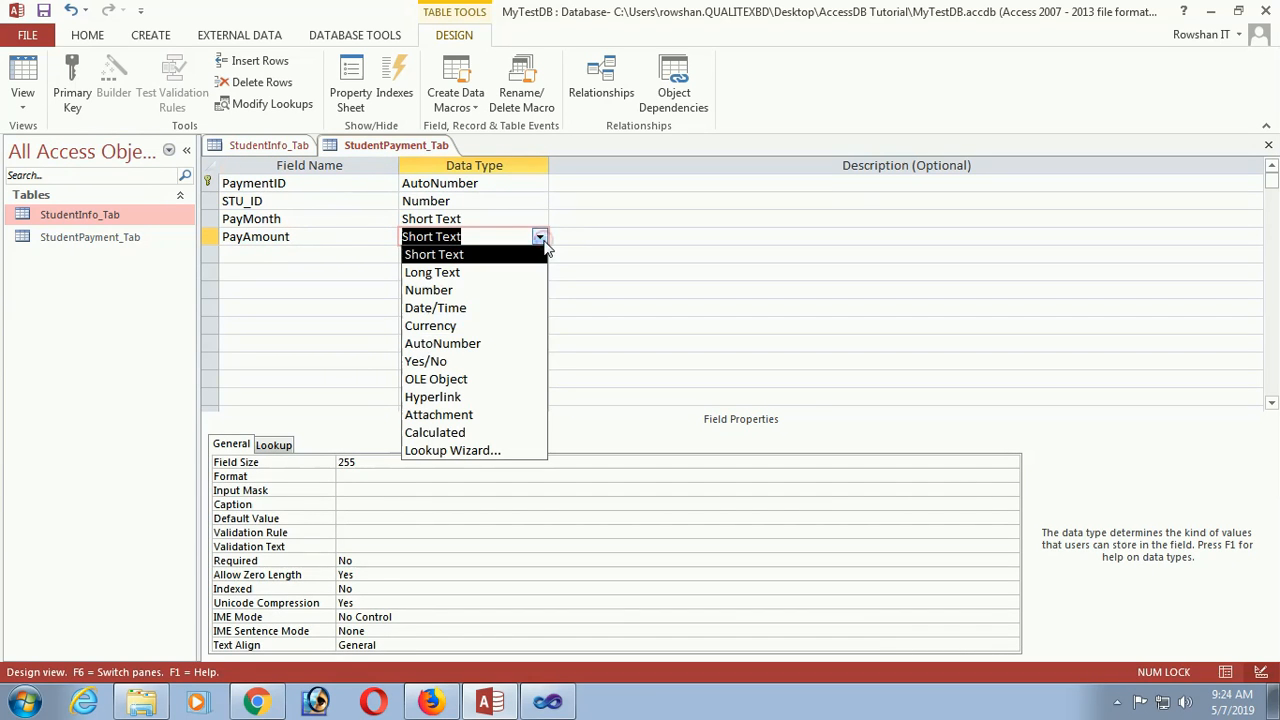
pyautogui.click(452, 326)
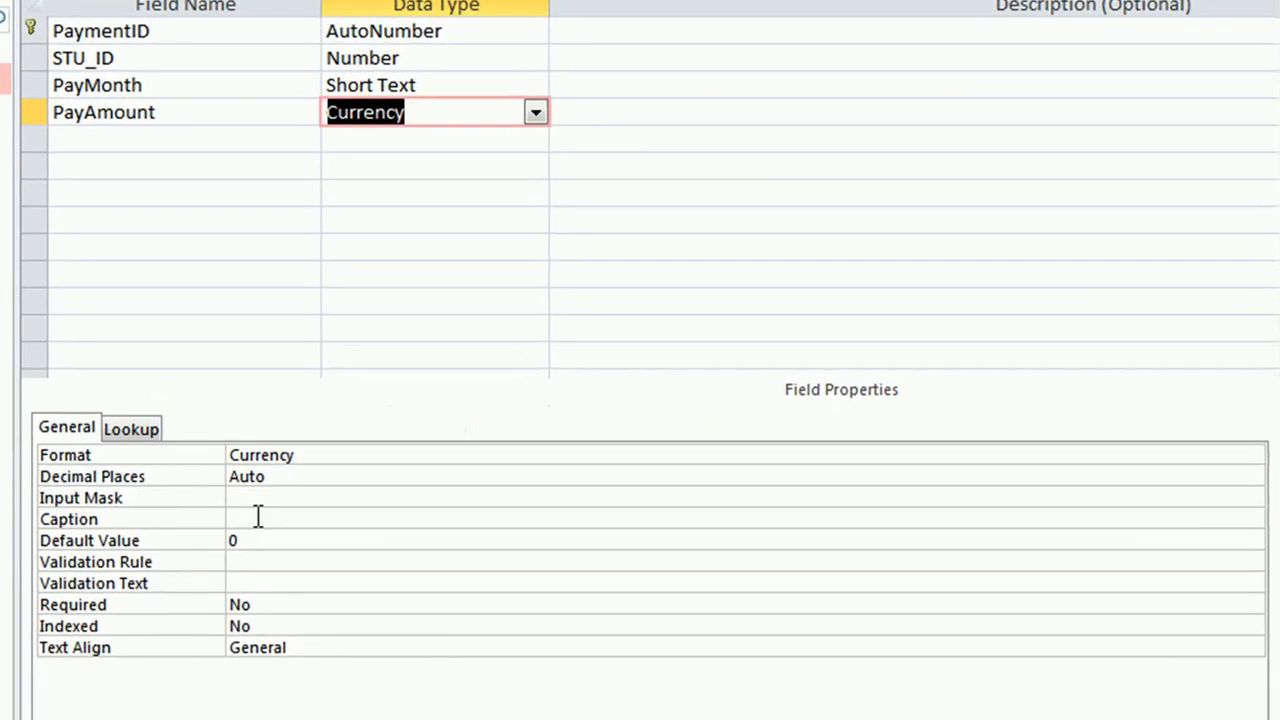
# Step: Choose Currency as the display format of the PayAmount field
pyautogui.click(258, 517)
pyautogui.click(231, 495)
pyautogui.click(384, 458)
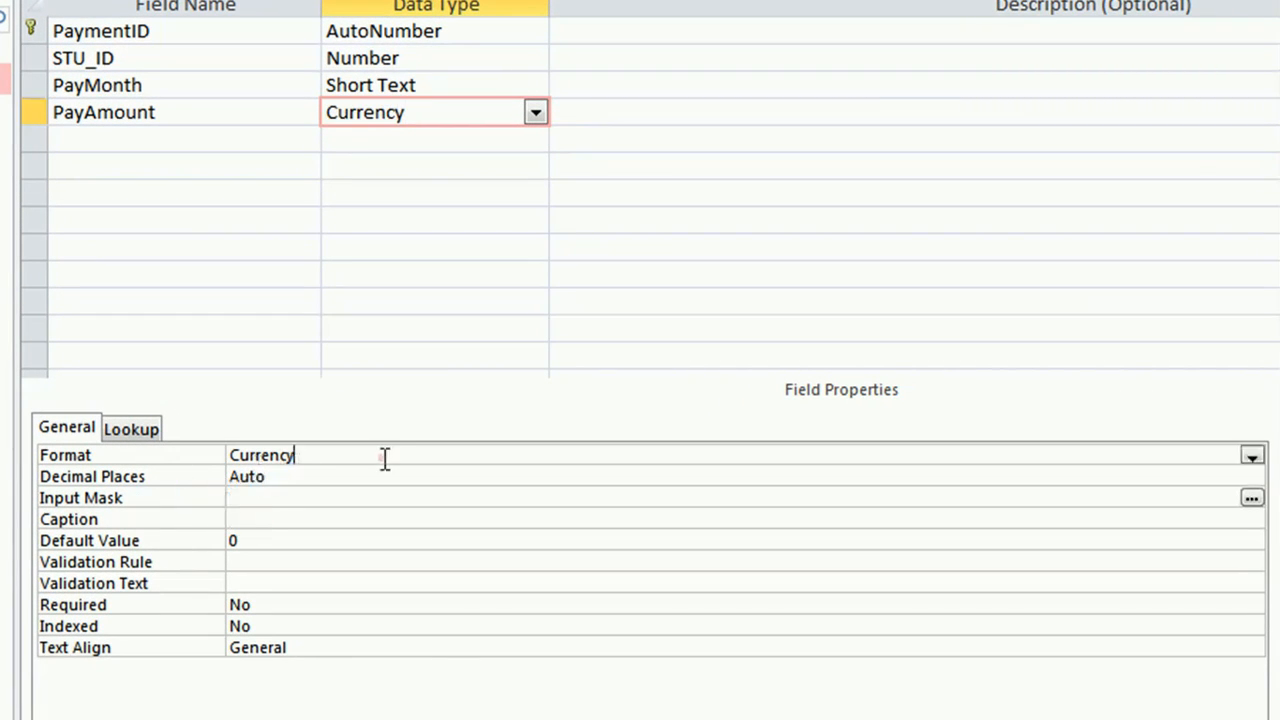
pyautogui.click(1251, 455)
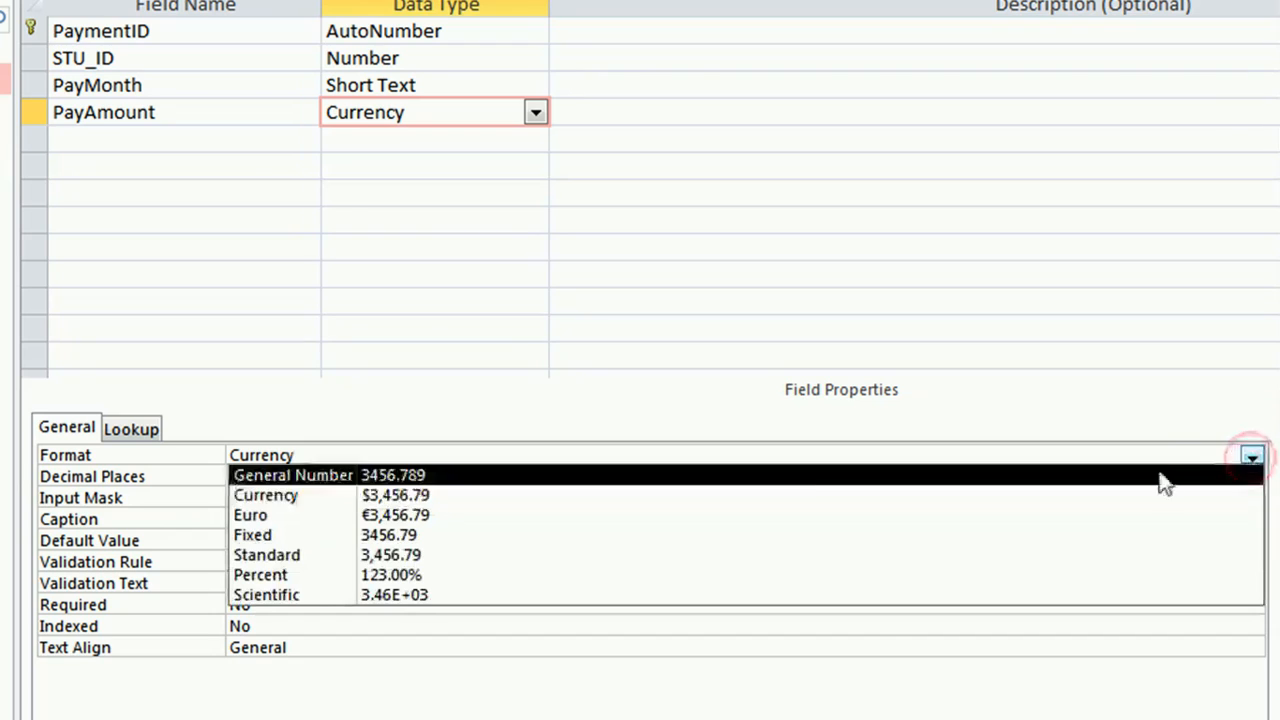
pyautogui.click(381, 504)
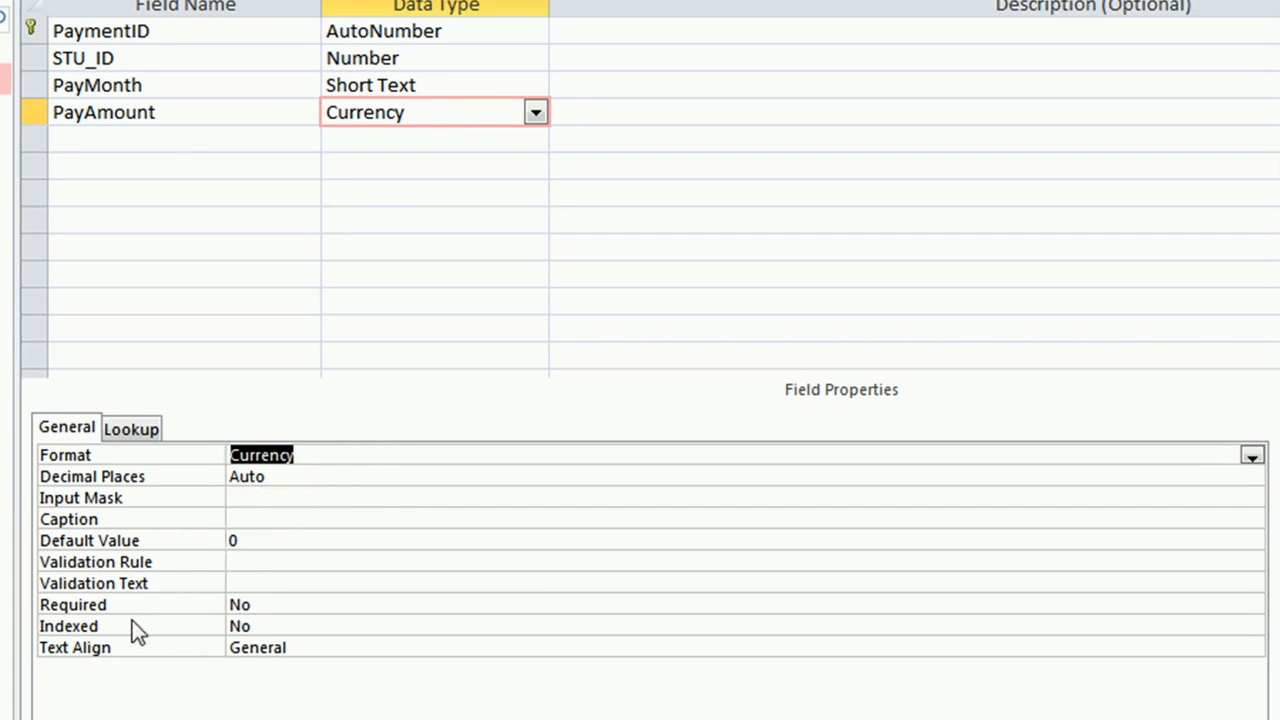
# Step: Set the default value of the PayAmount field to 1000
pyautogui.click(277, 532)
pyautogui.moveTo(257, 541); pyautogui.dragTo(211, 543)
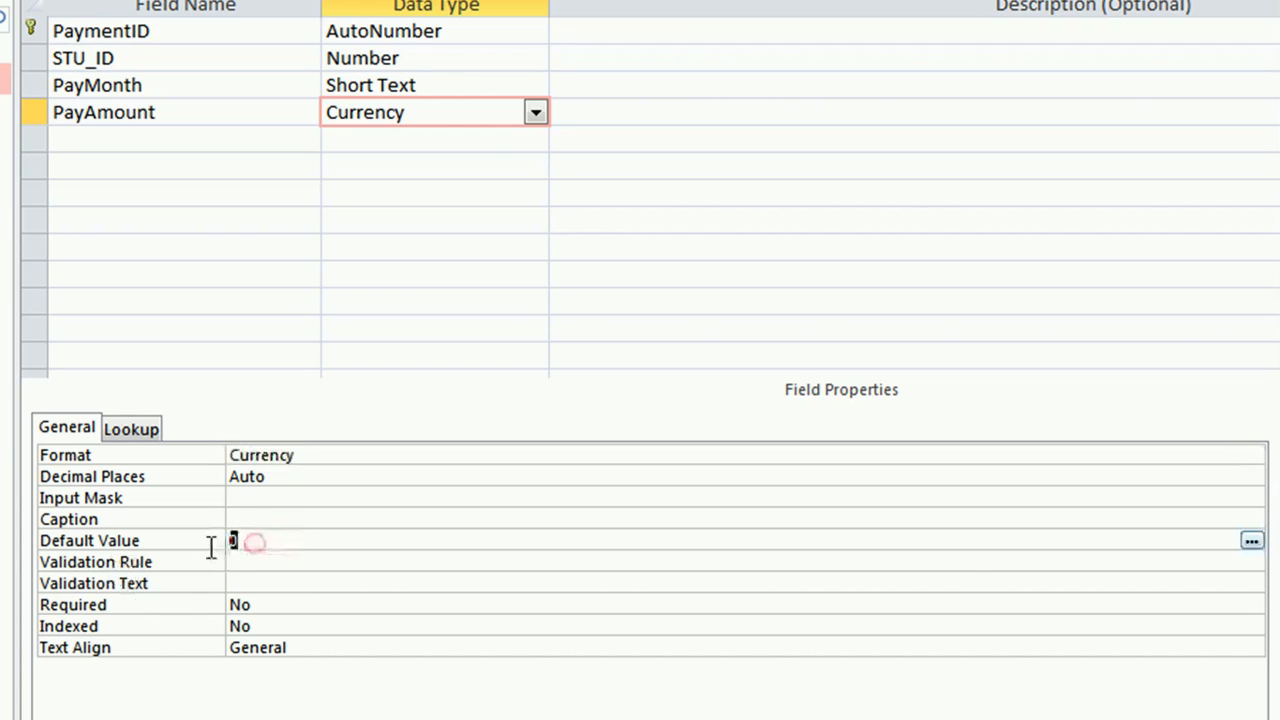
pyautogui.write('1000')
pyautogui.click(303, 678)
pyautogui.click(370, 238)
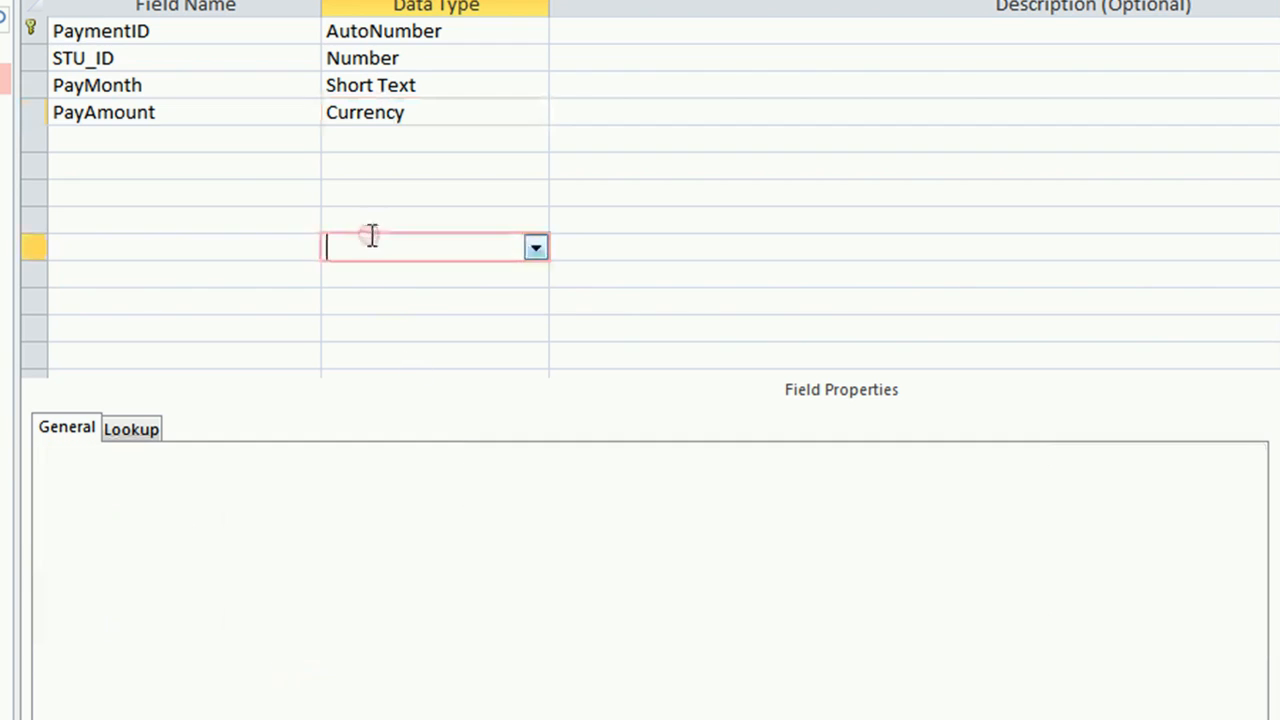
# Step: Rename the PayAmount field as PayableAmount
pyautogui.click(134, 139)
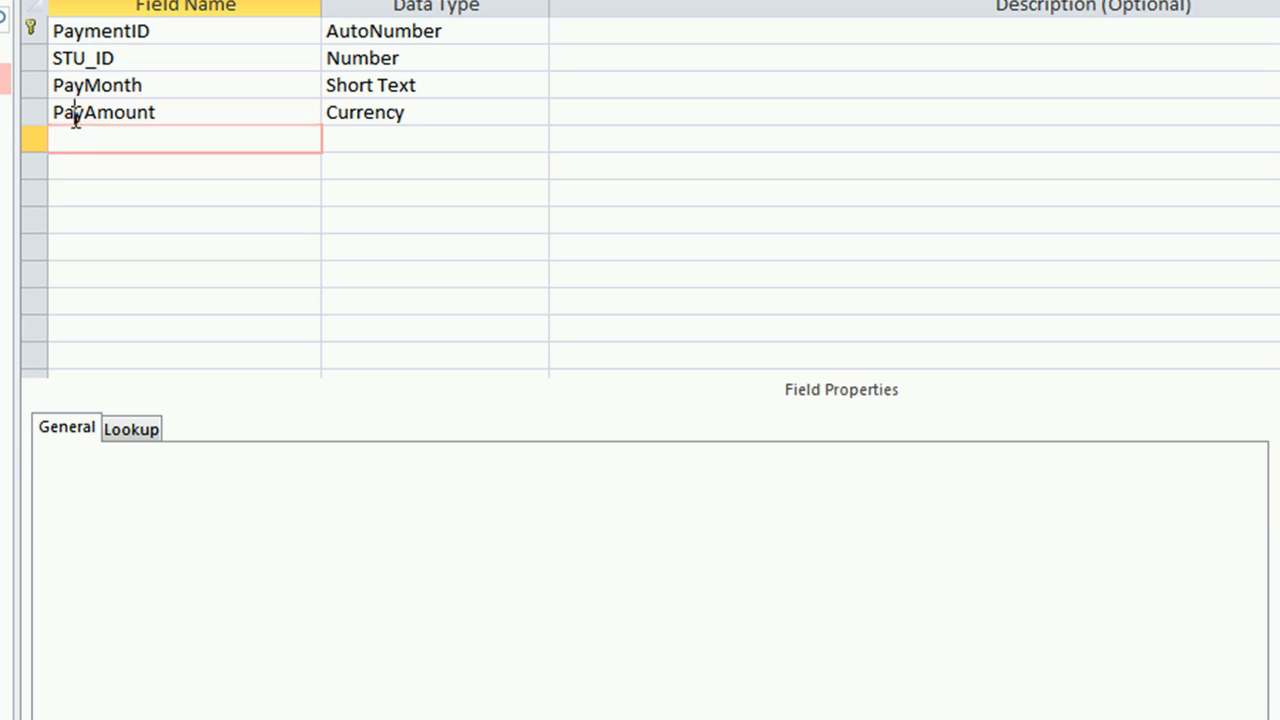
pyautogui.click(74, 114)
pyautogui.click(88, 115)
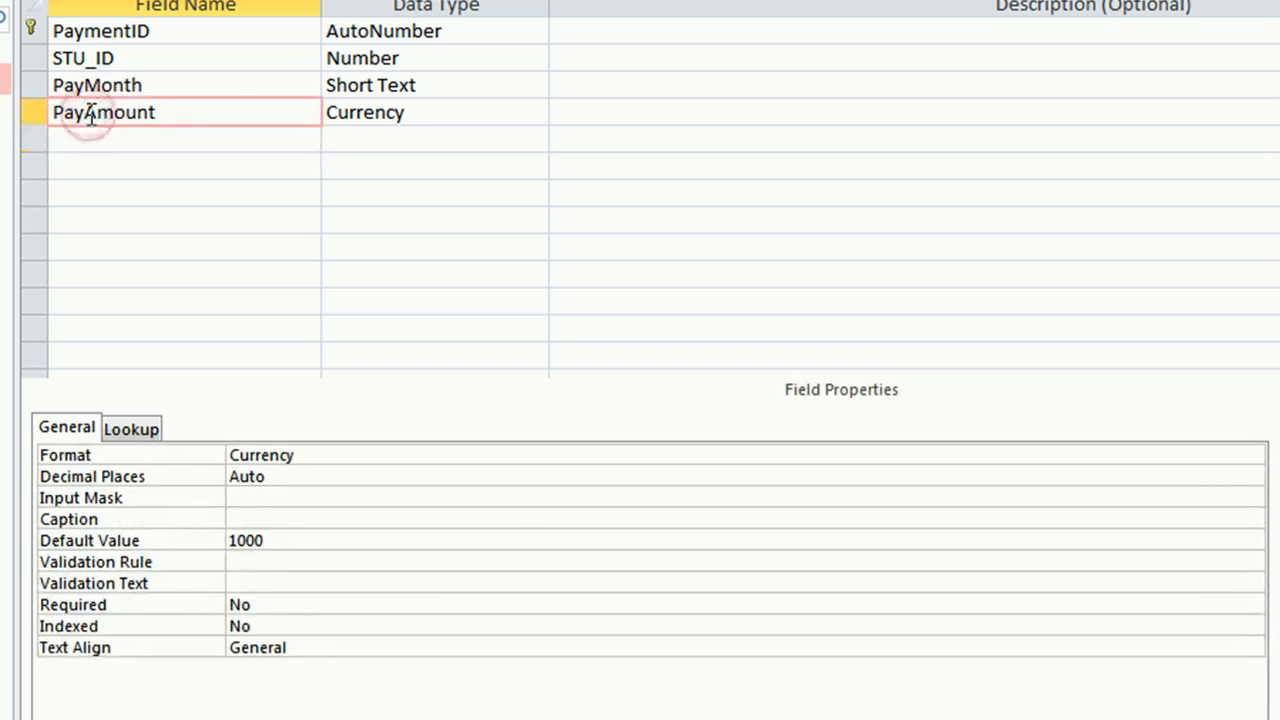
pyautogui.write('able')
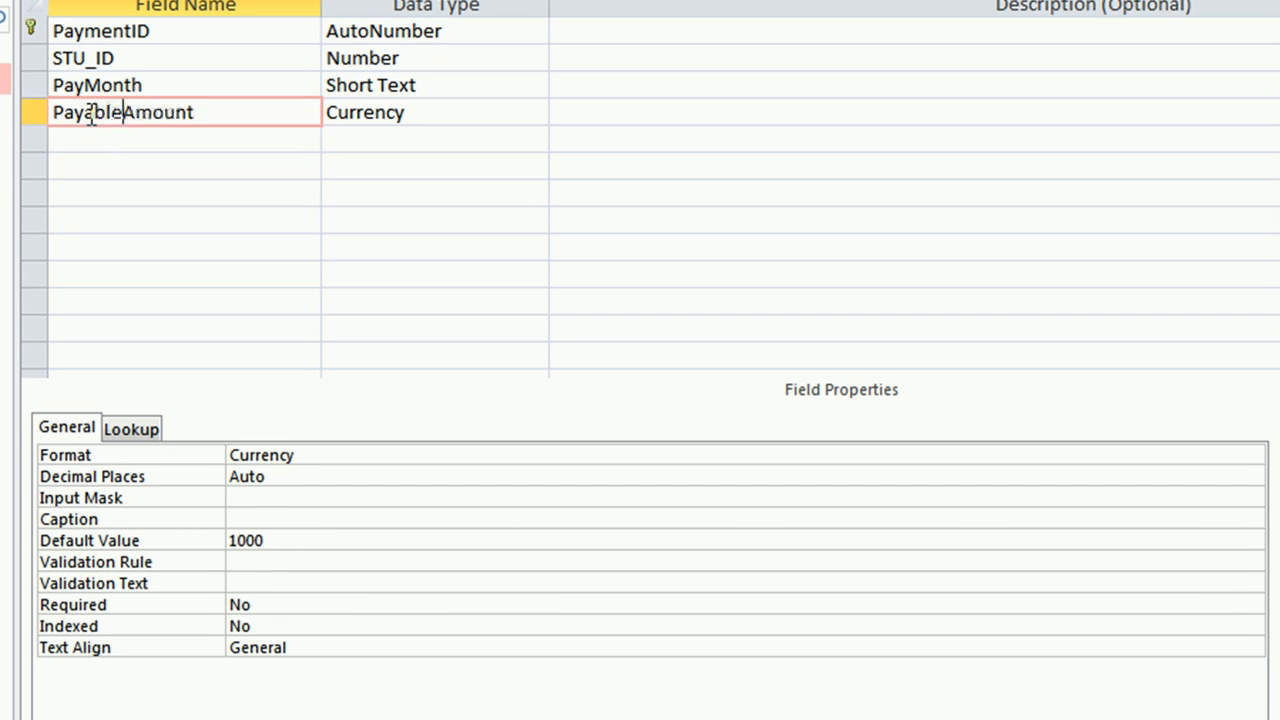
# Step: Add a PaidAmount field with the Currency data type below PayableAmount
pyautogui.click(148, 148)
pyautogui.write('Pai')
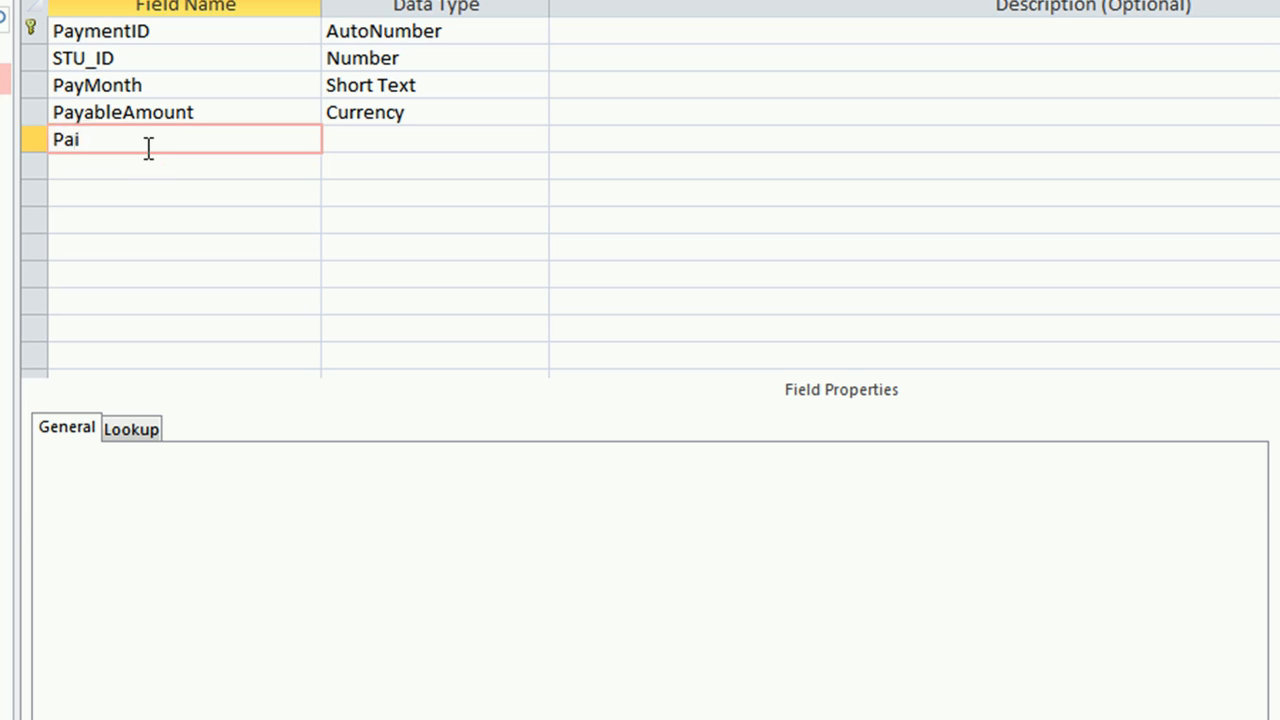
pyautogui.write('dAmount')
pyautogui.press('Tab')
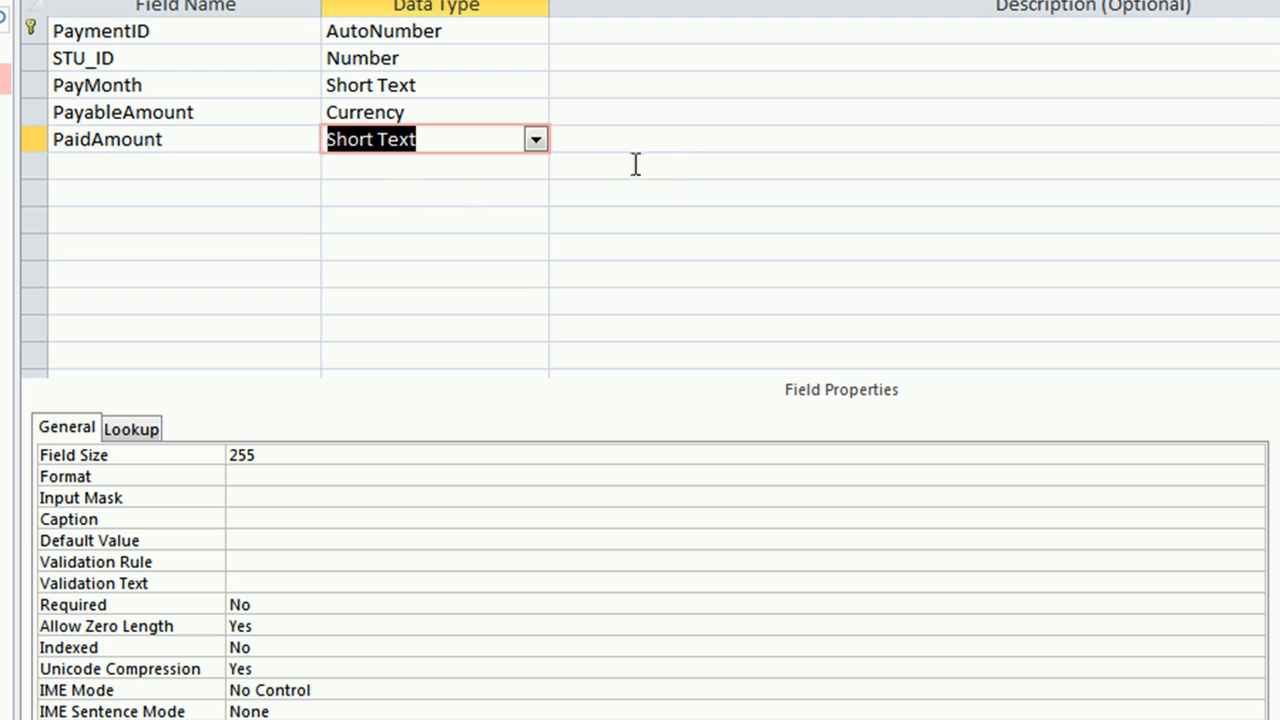
pyautogui.click(537, 141)
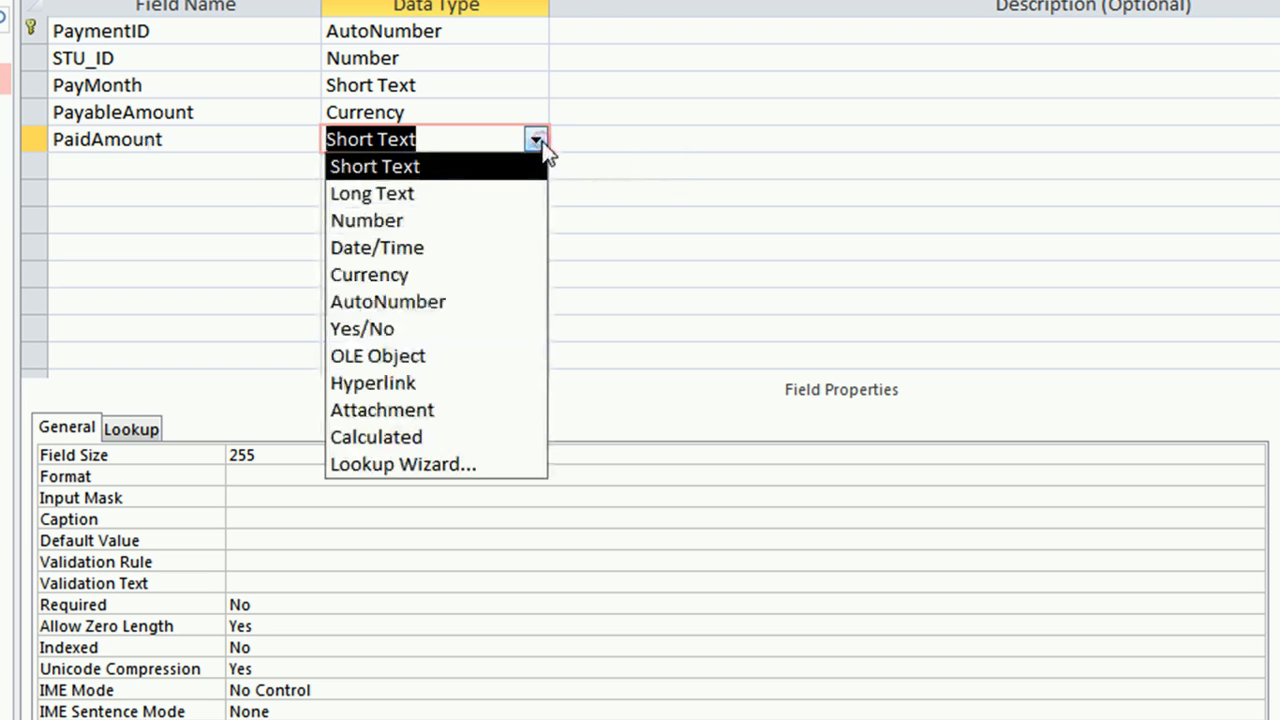
pyautogui.click(477, 280)
# Step: Choose Currency as the display format of the PaidAmount field
pyautogui.click(652, 452)
pyautogui.click(1251, 456)
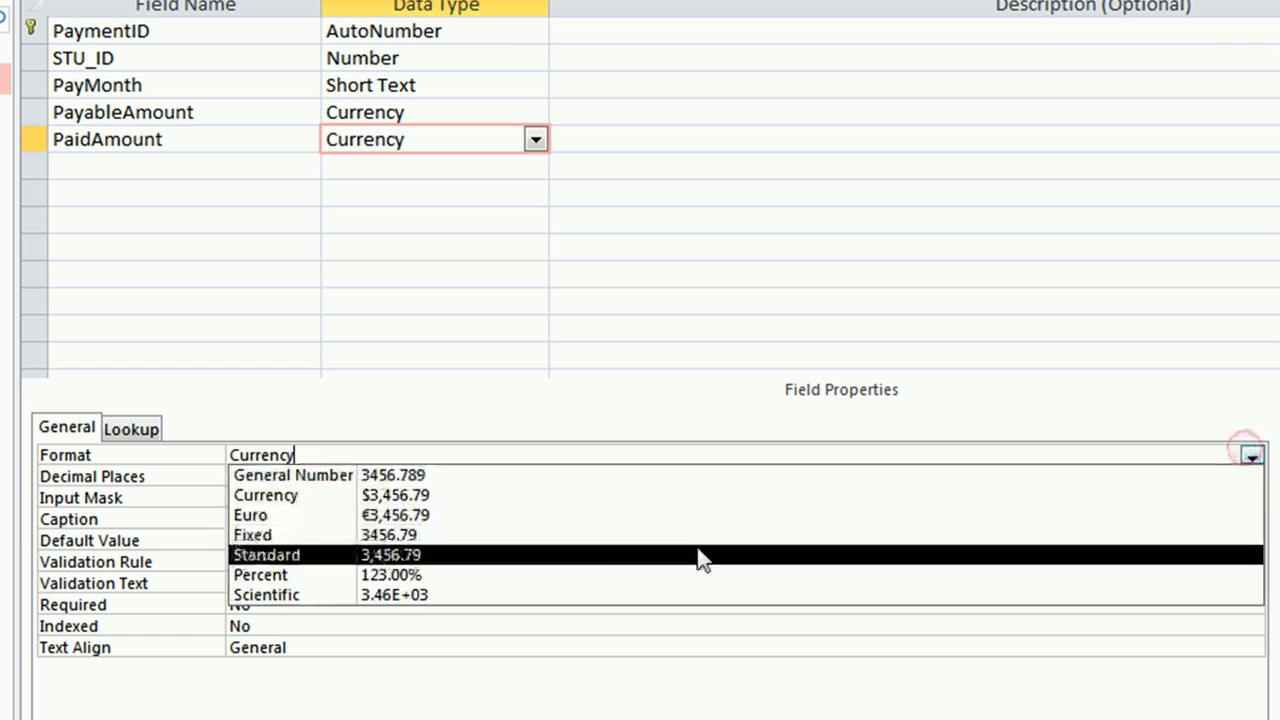
pyautogui.click(580, 488)
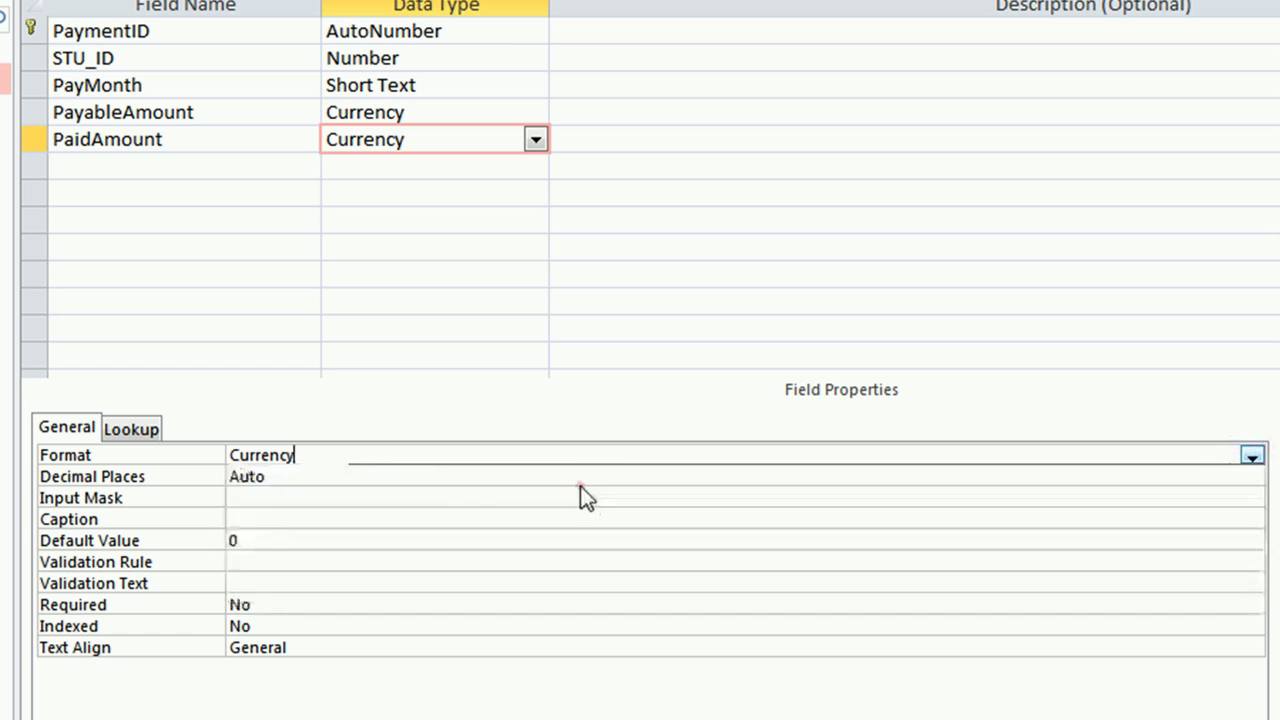
# Step: Add a Due field with the Calculated data type below PaidAmount
pyautogui.click(103, 170)
pyautogui.write('Due')
pyautogui.press('Tab')
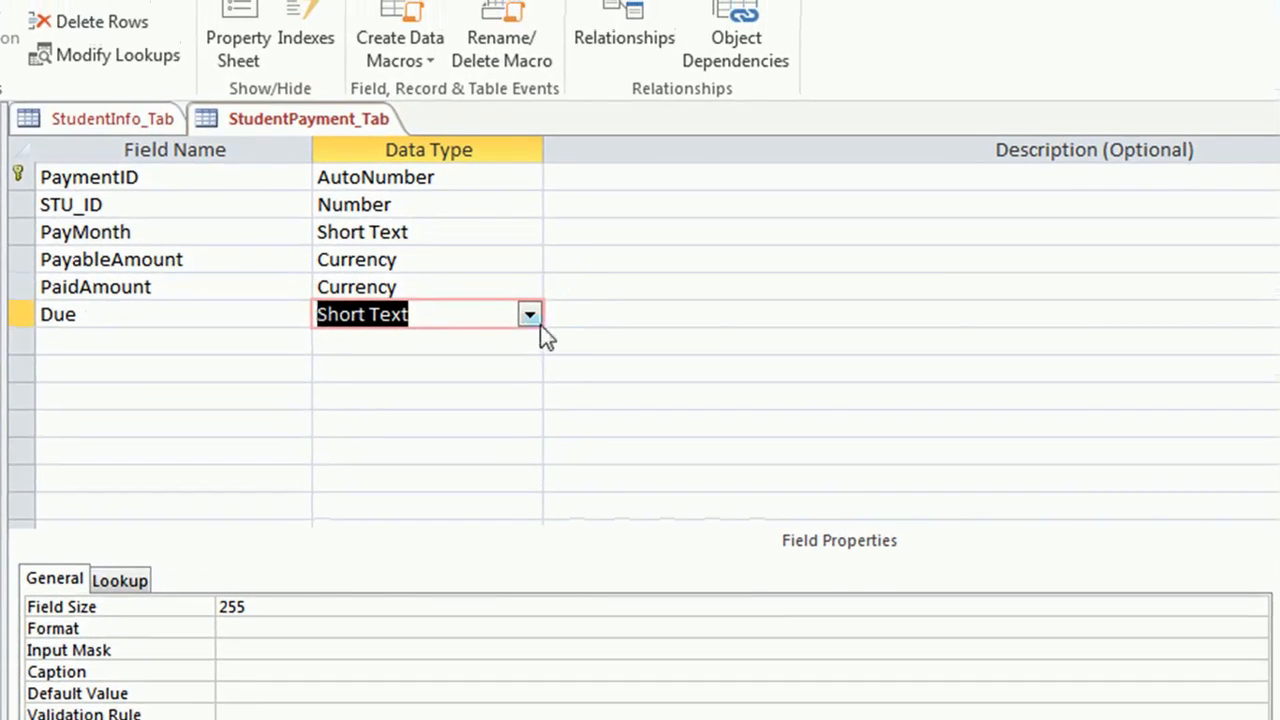
pyautogui.click(532, 322)
pyautogui.click(532, 322)
pyautogui.click(532, 322)
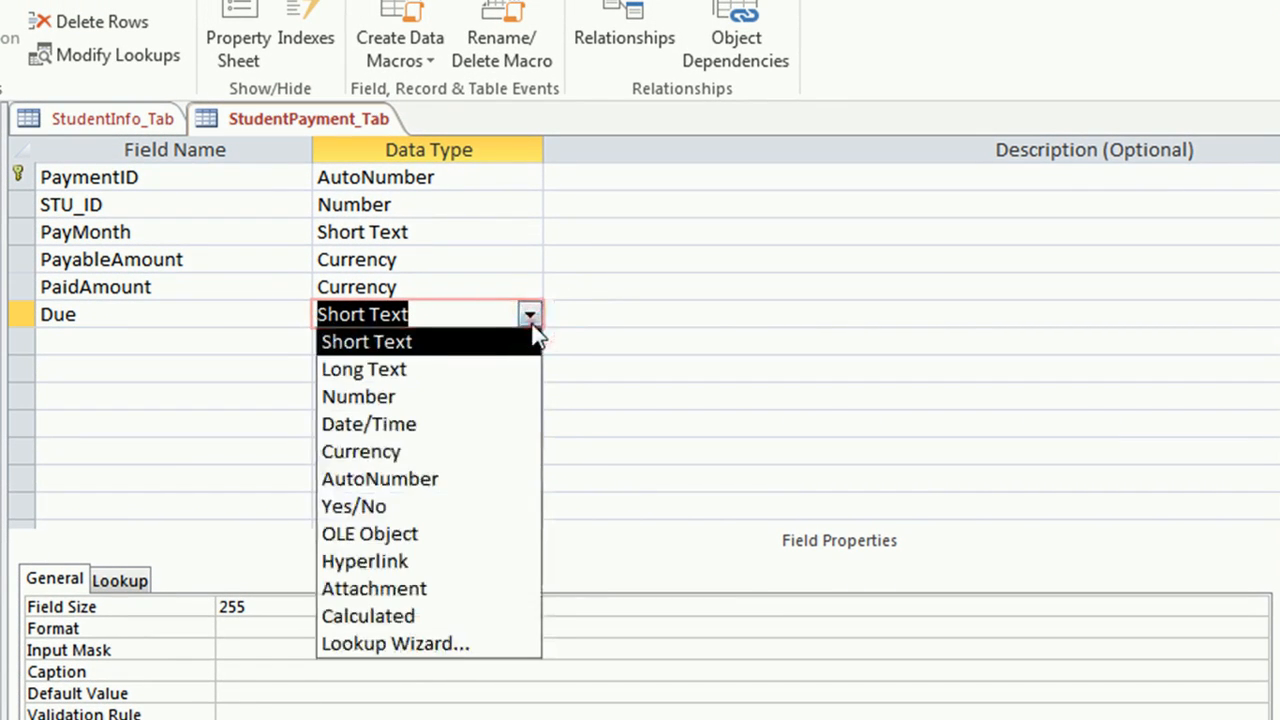
pyautogui.click(426, 613)
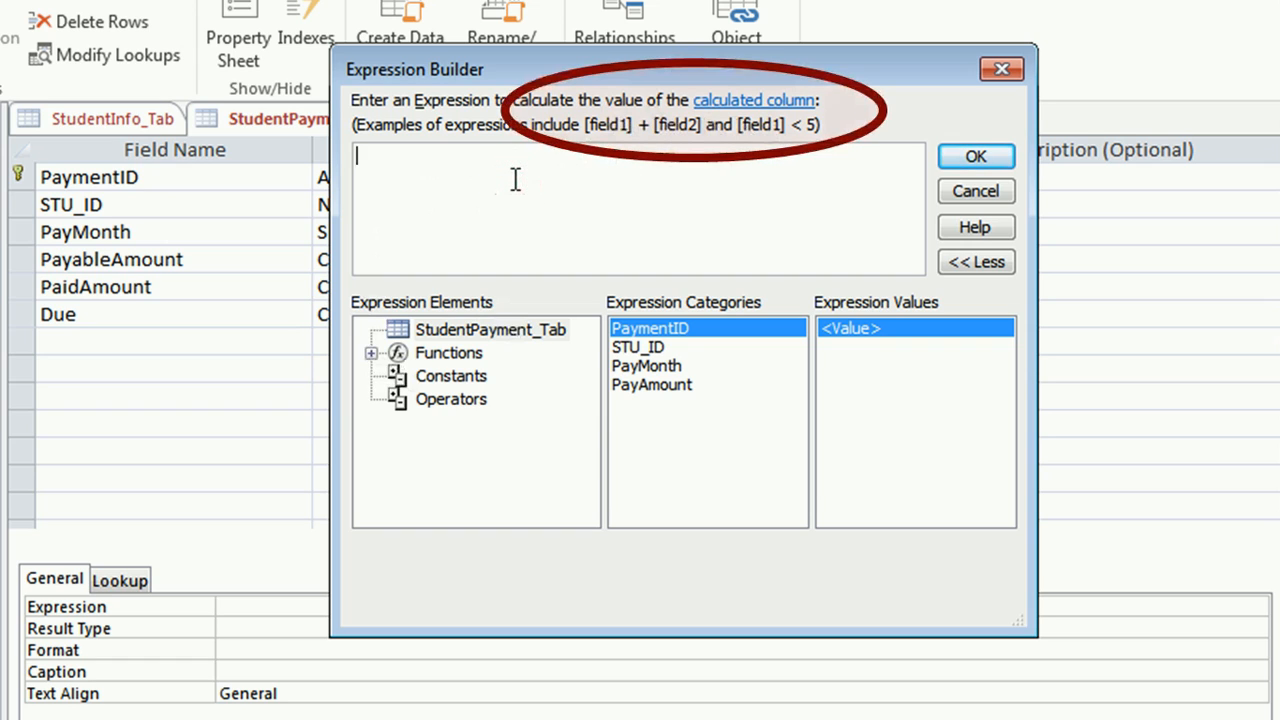
# Step: Enter [PayableAmount]-[PaidAmount] as the expression that calculates the Due field and accept it
pyautogui.write('[')
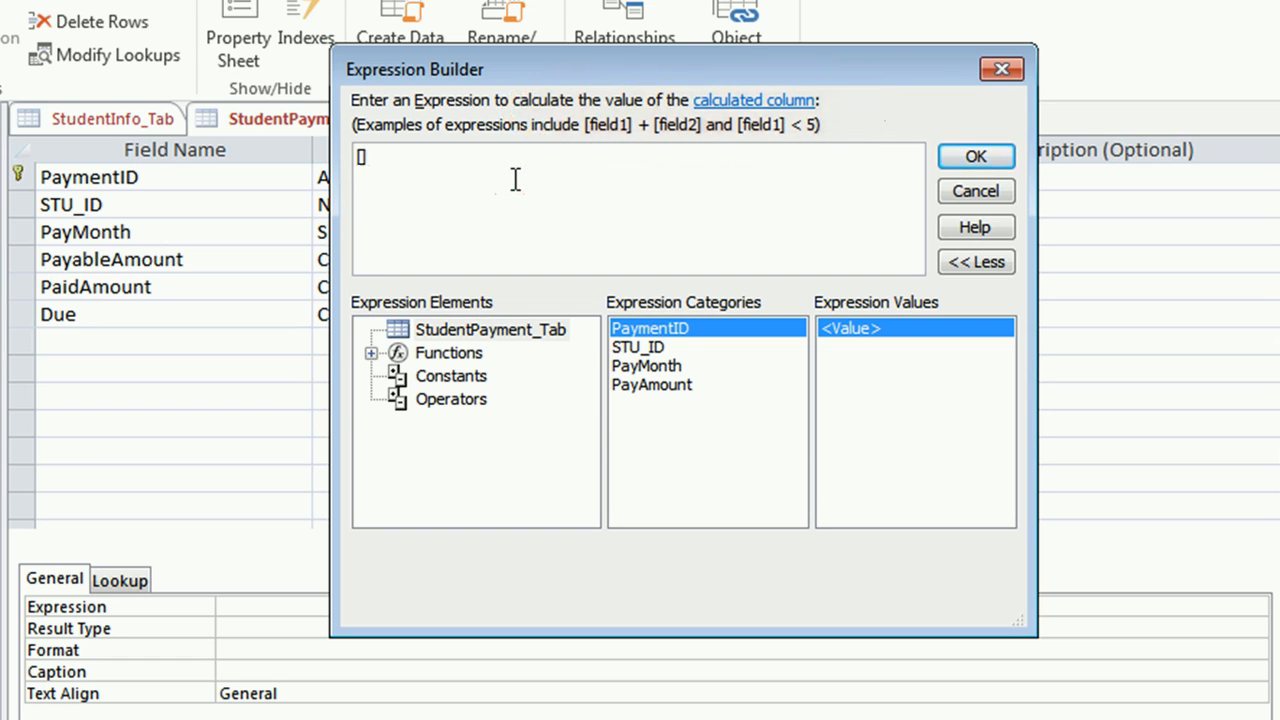
pyautogui.write('Pay')
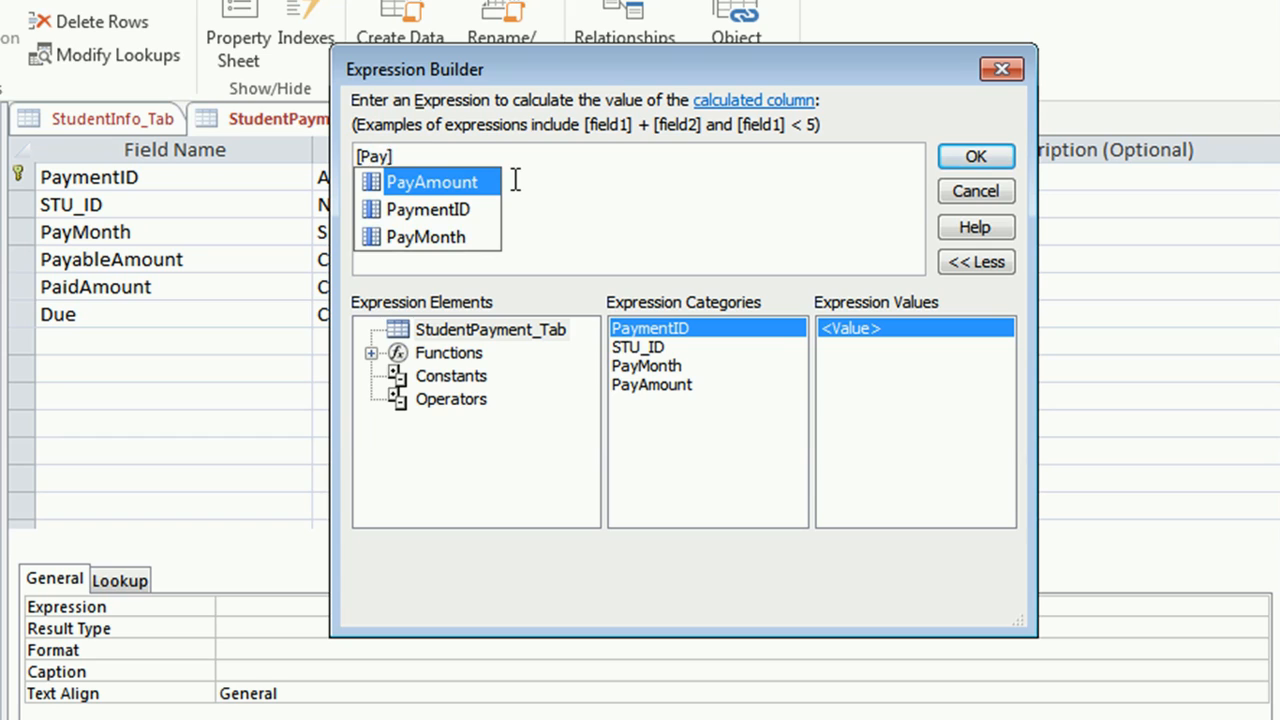
pyautogui.press('Down')
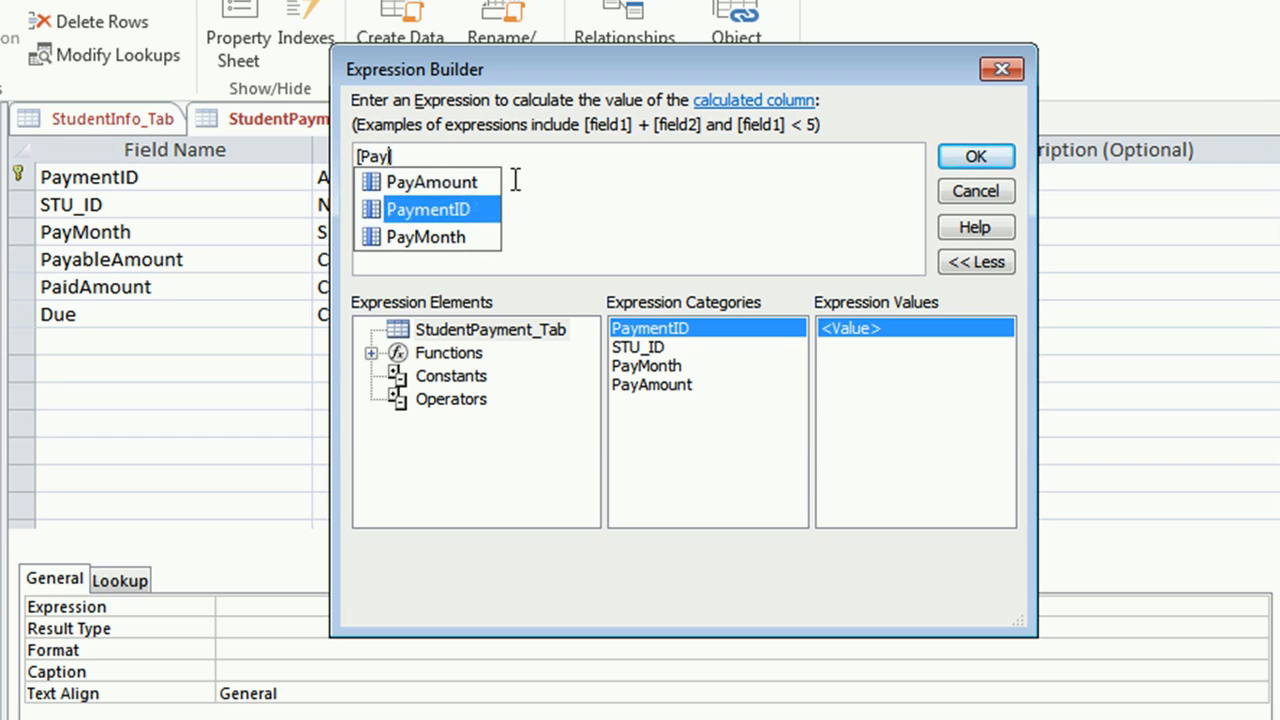
pyautogui.press('Up')
pyautogui.press('Tab')
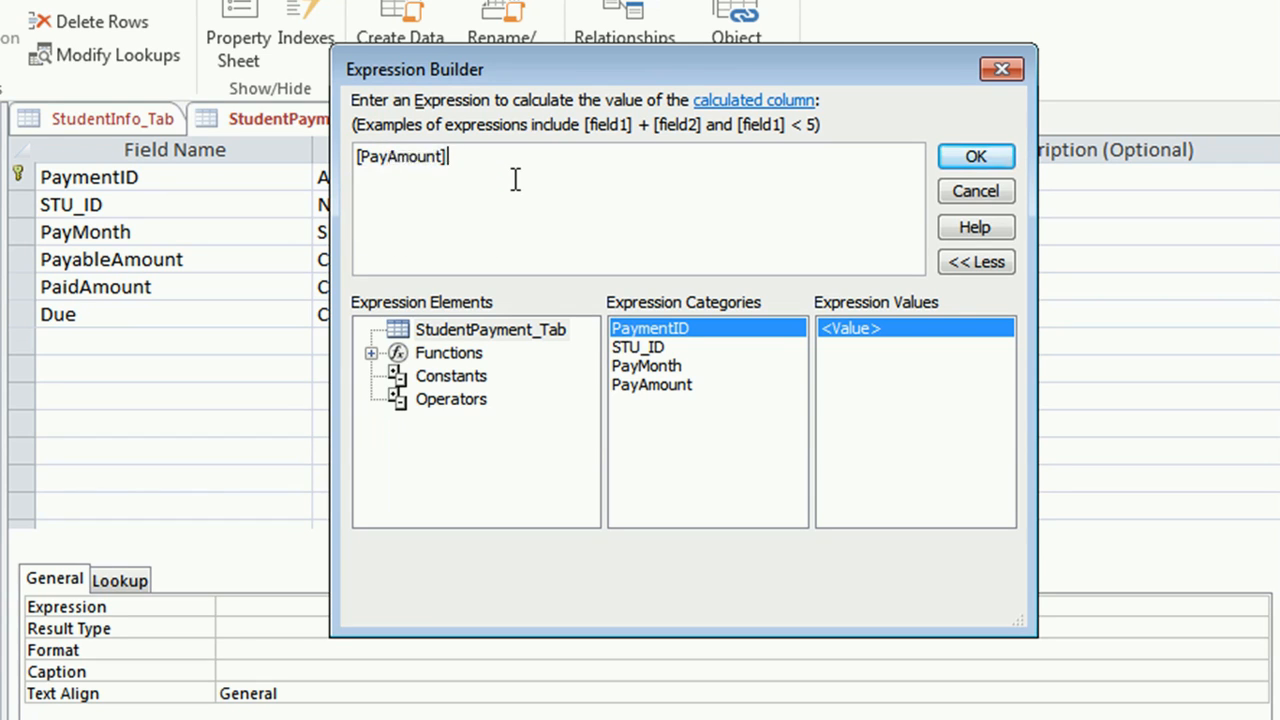
pyautogui.click(381, 158)
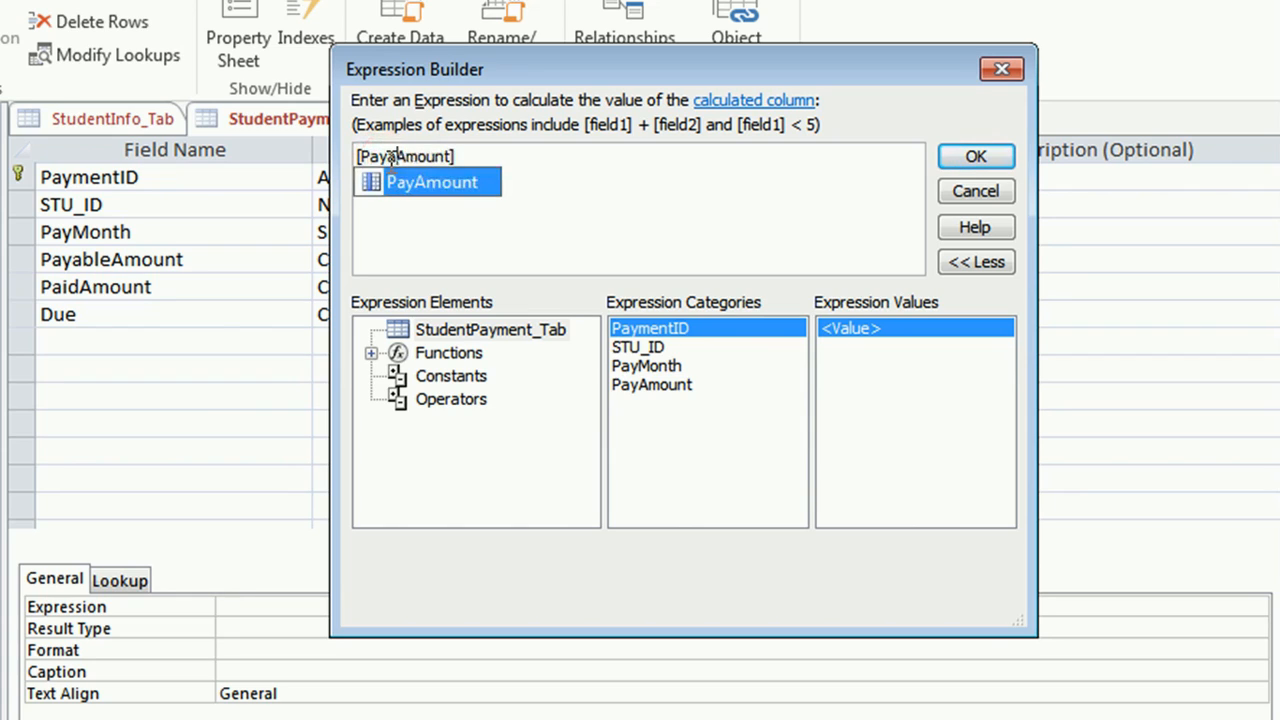
pyautogui.click(393, 158)
pyautogui.write('able')
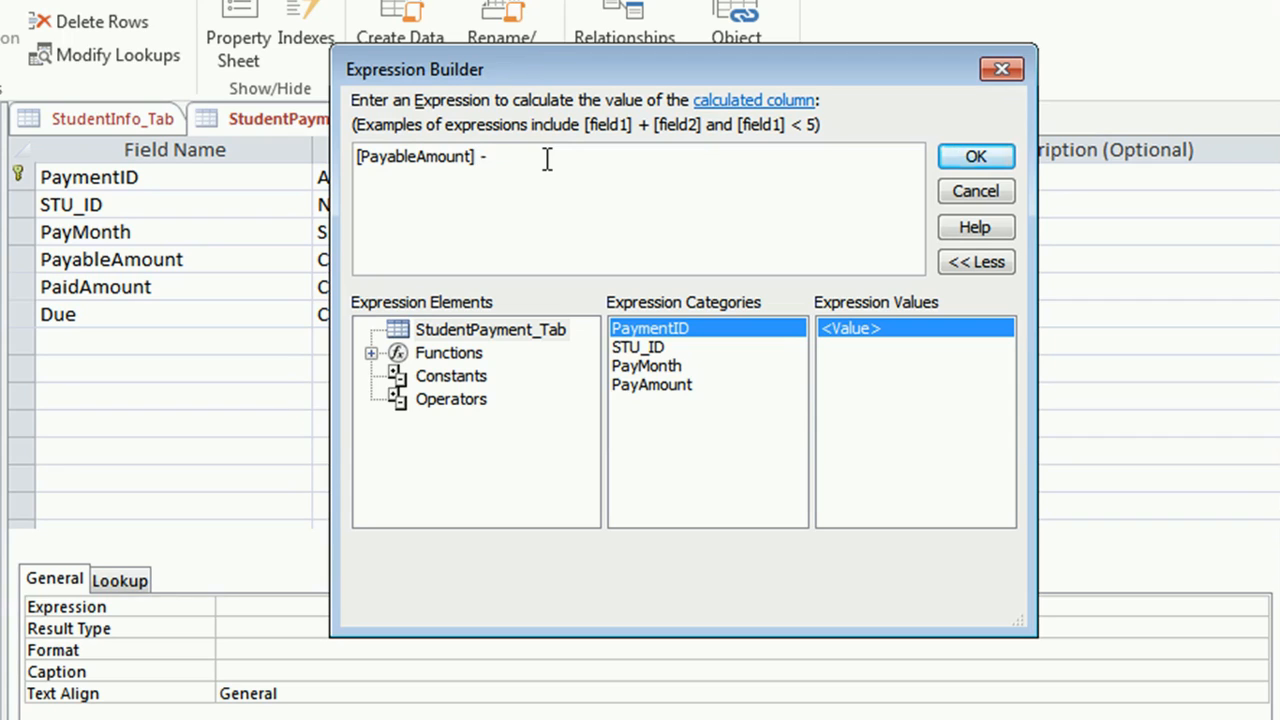
pyautogui.write('- Pai')
pyautogui.click(489, 157)
pyautogui.write('[')
pyautogui.click(979, 158)
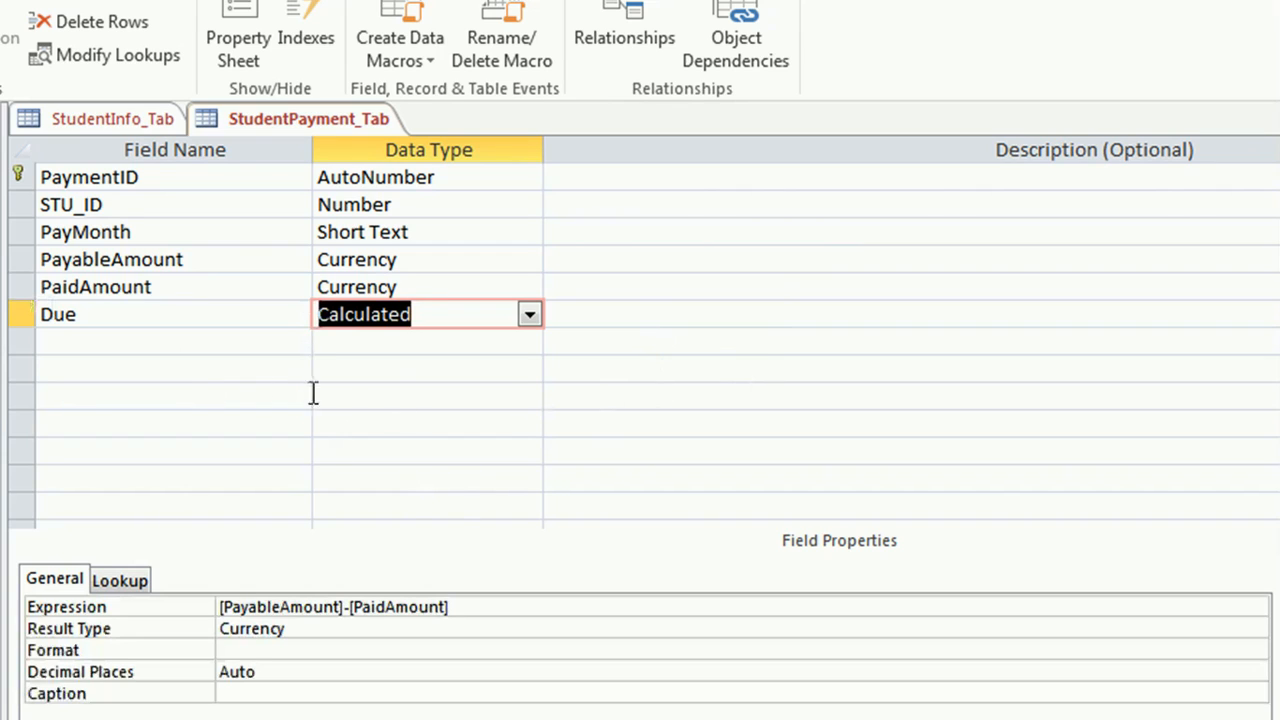
# Step: Add a PaidDate field with the Date/Time data type below Due
pyautogui.click(146, 352)
pyautogui.write('D')
pyautogui.press('BackSpace')
pyautogui.write('PaidDate')
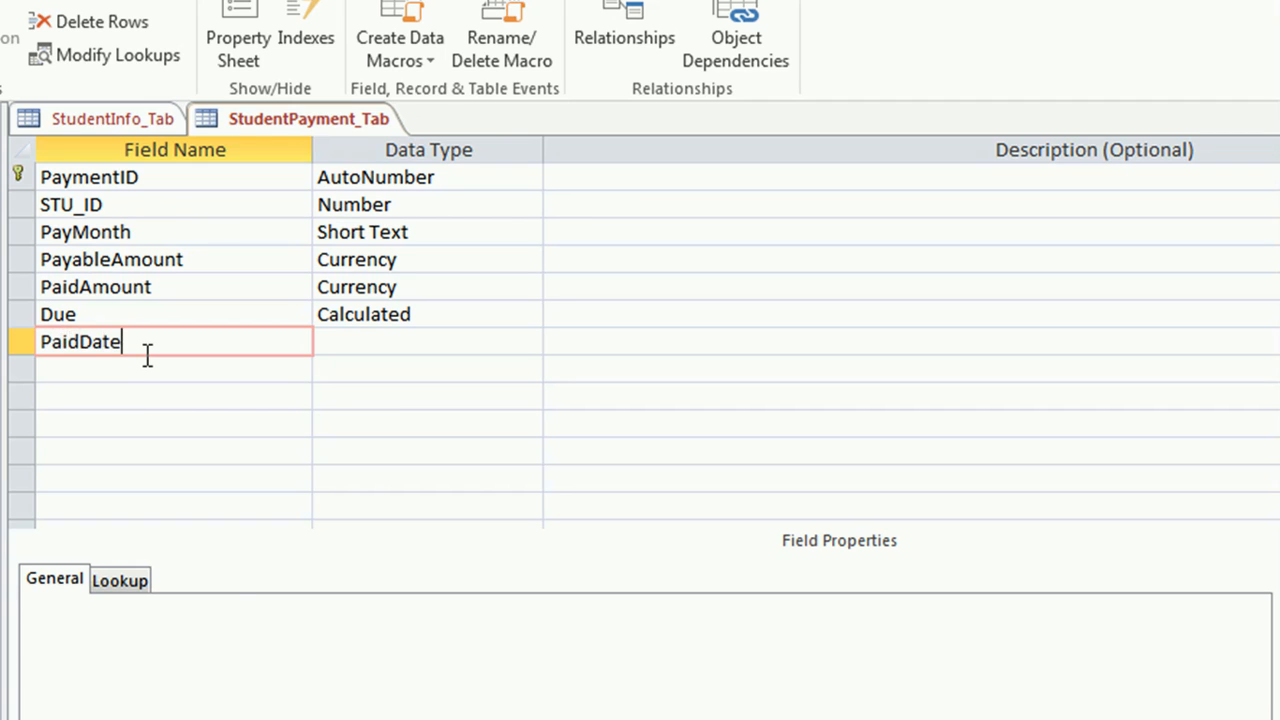
pyautogui.press('Tab')
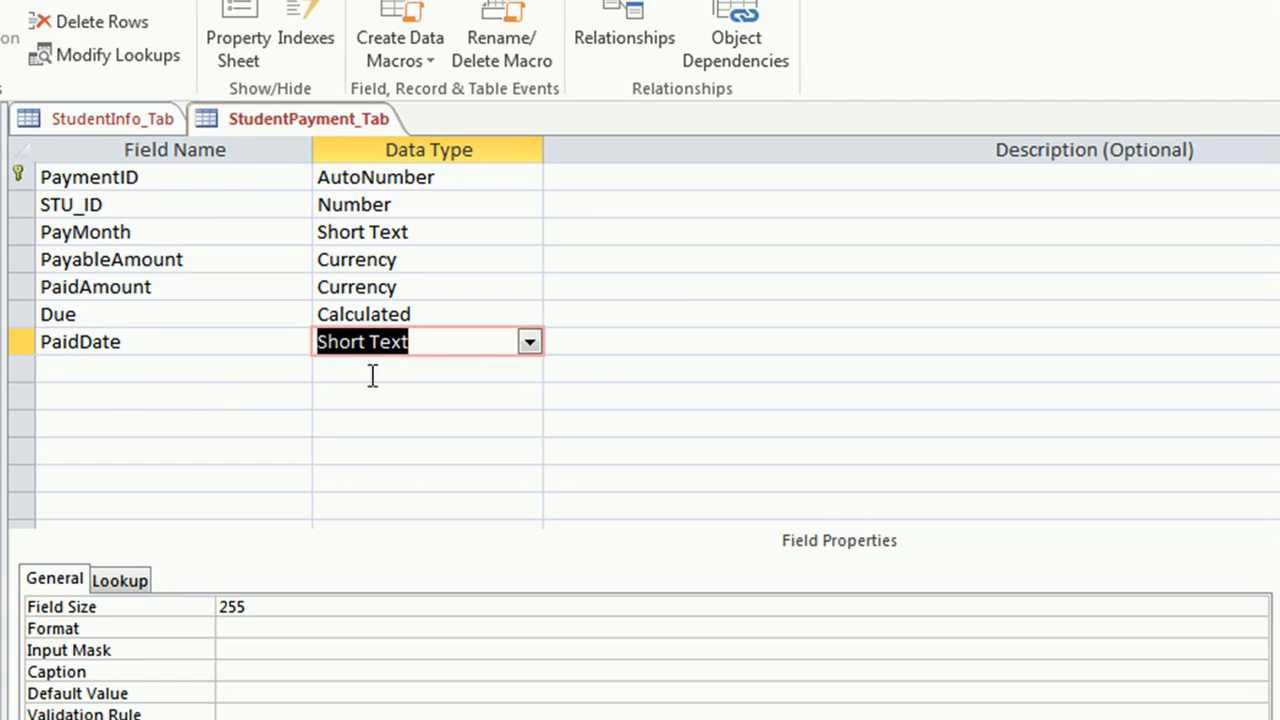
pyautogui.click(530, 343)
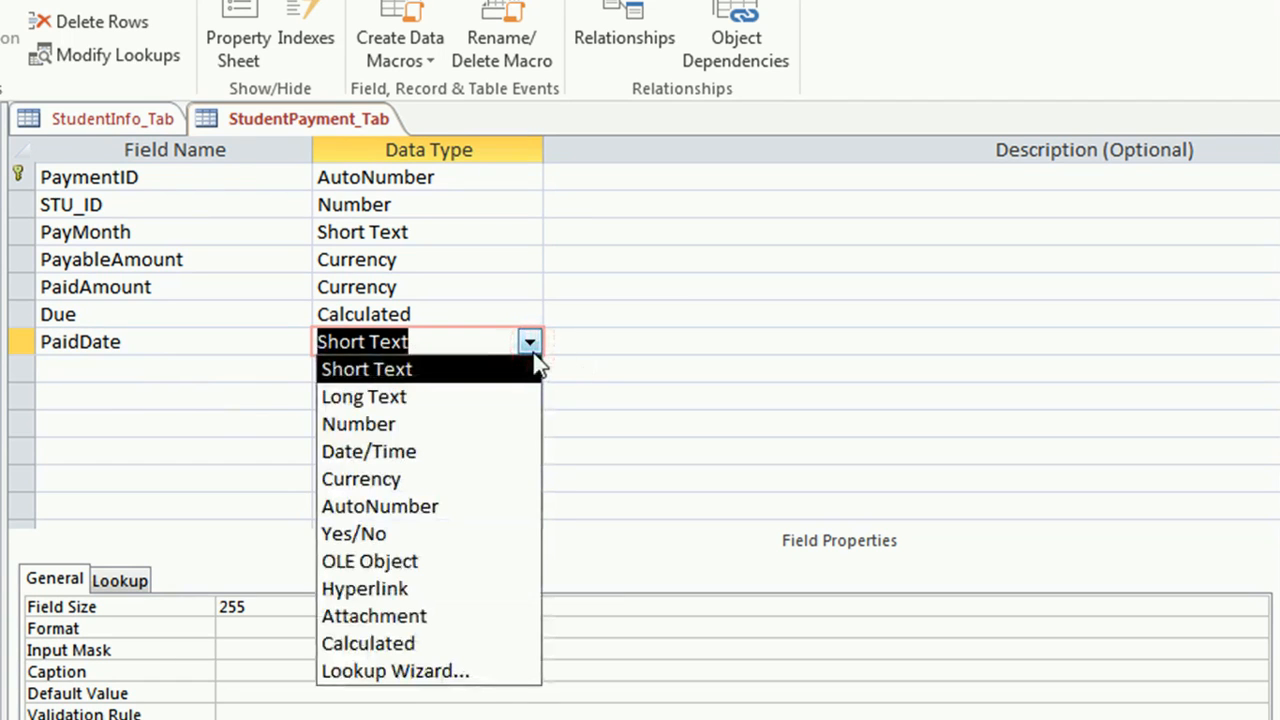
pyautogui.click(478, 451)
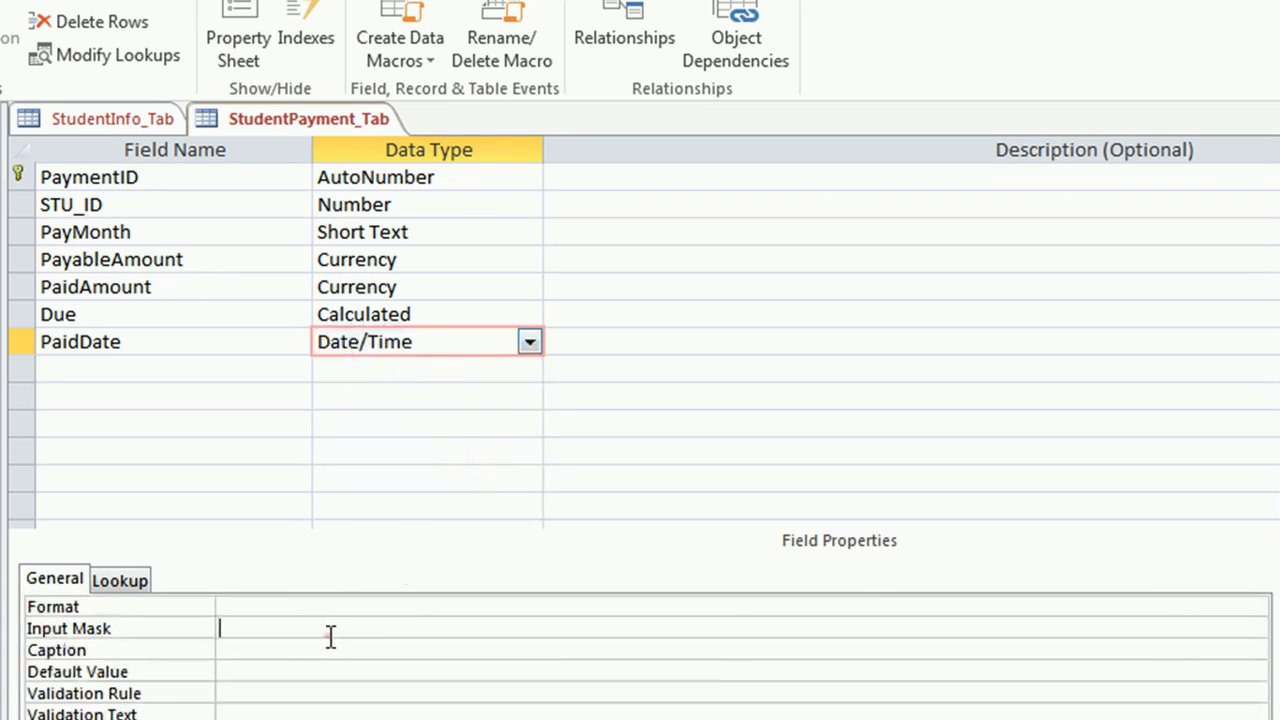
# Step: Save the table and apply the Short Date input mask to the PaidDate field with the Input Mask Wizard
pyautogui.click(330, 634)
pyautogui.click(1255, 630)
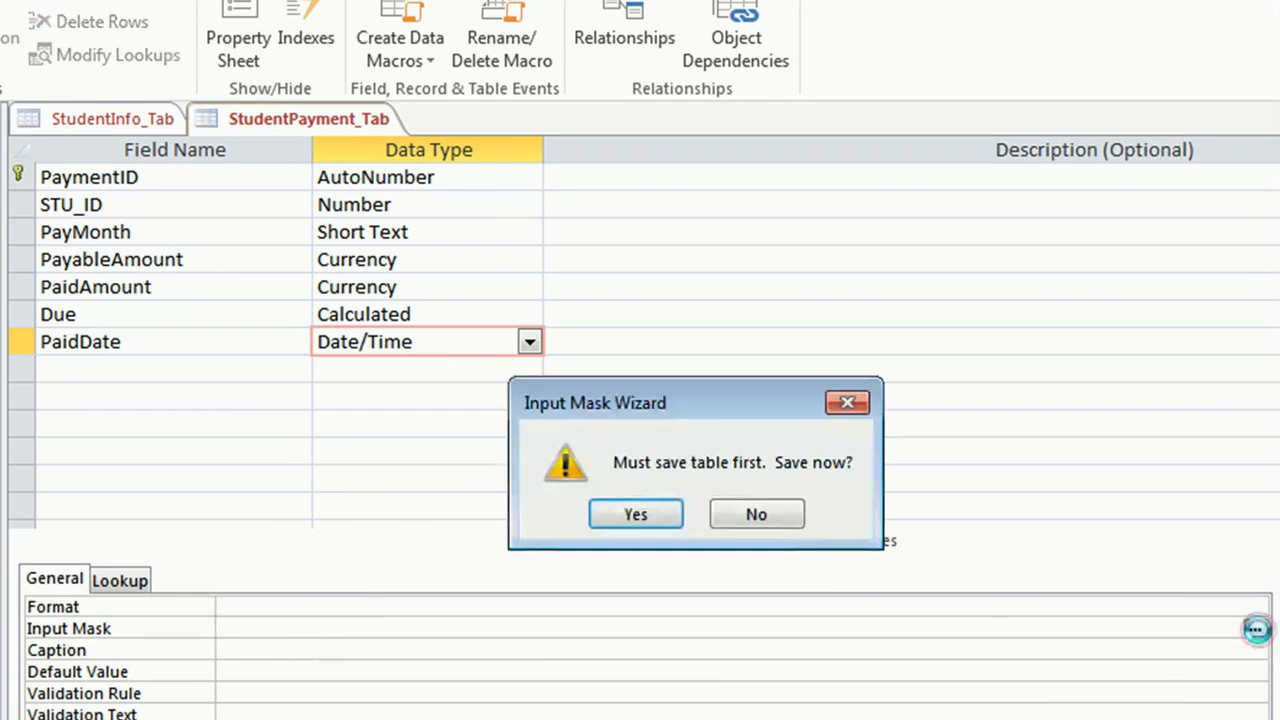
pyautogui.click(647, 507)
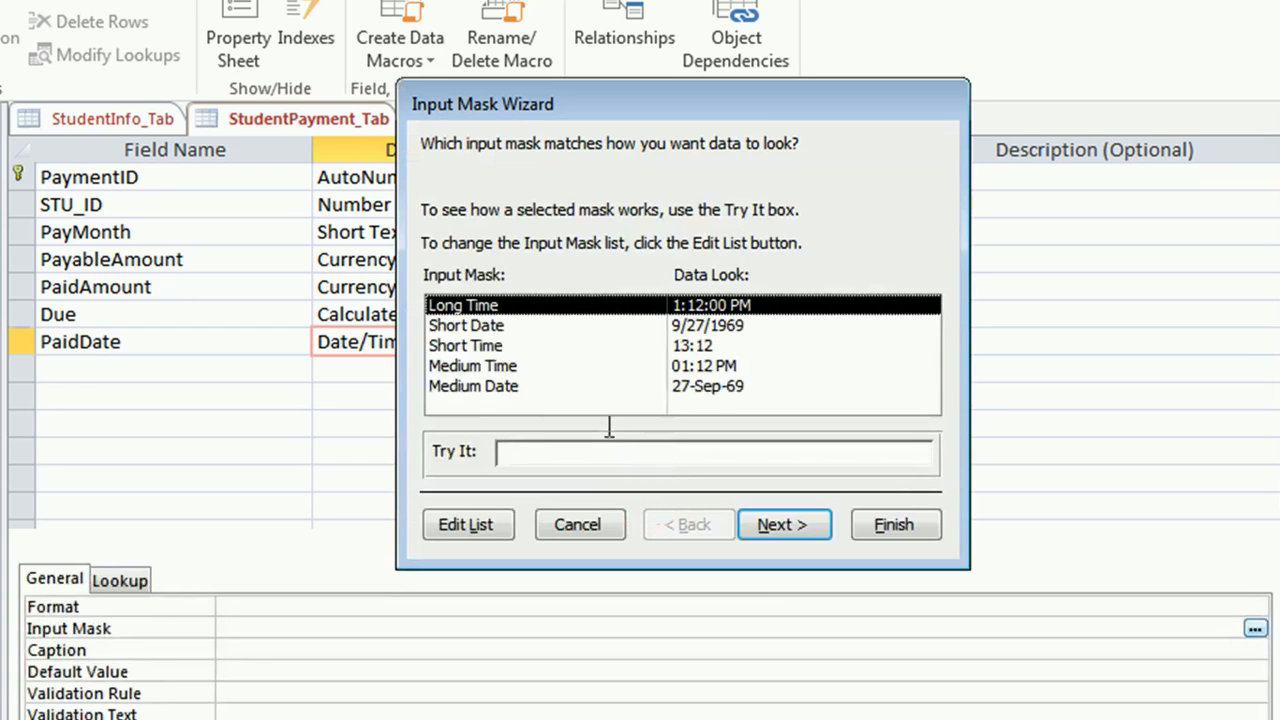
pyautogui.click(484, 326)
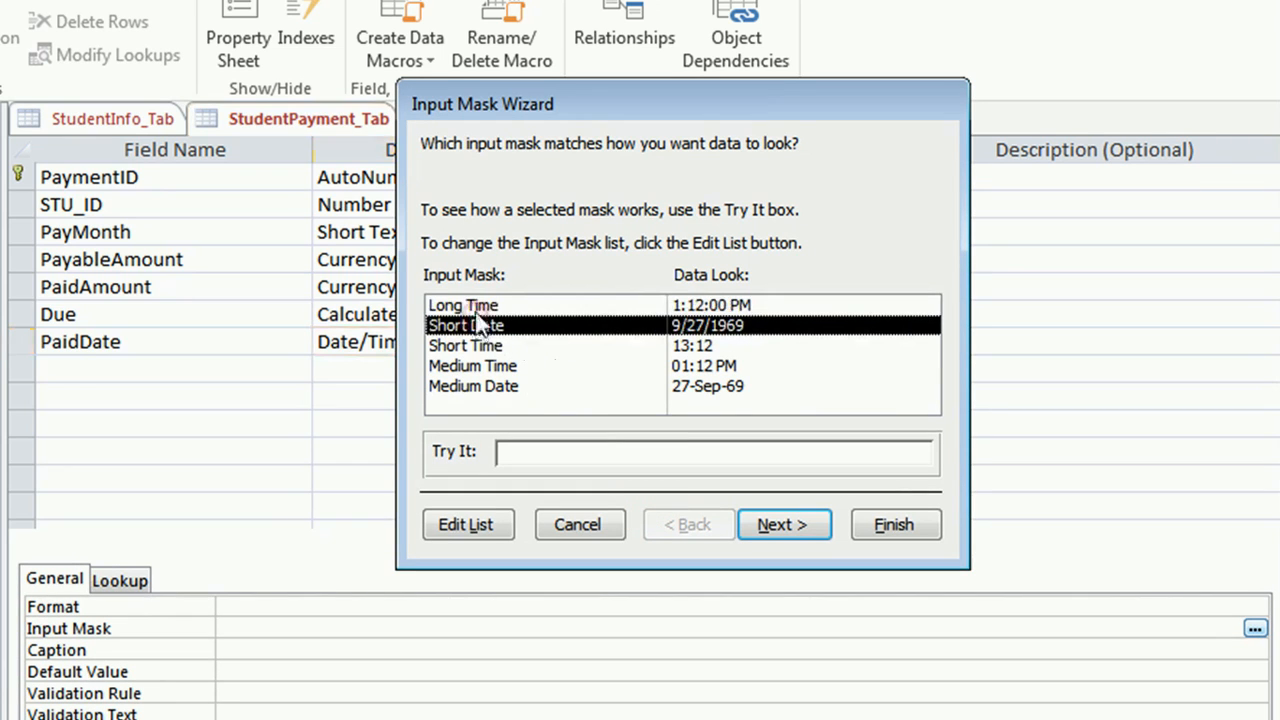
pyautogui.click(474, 348)
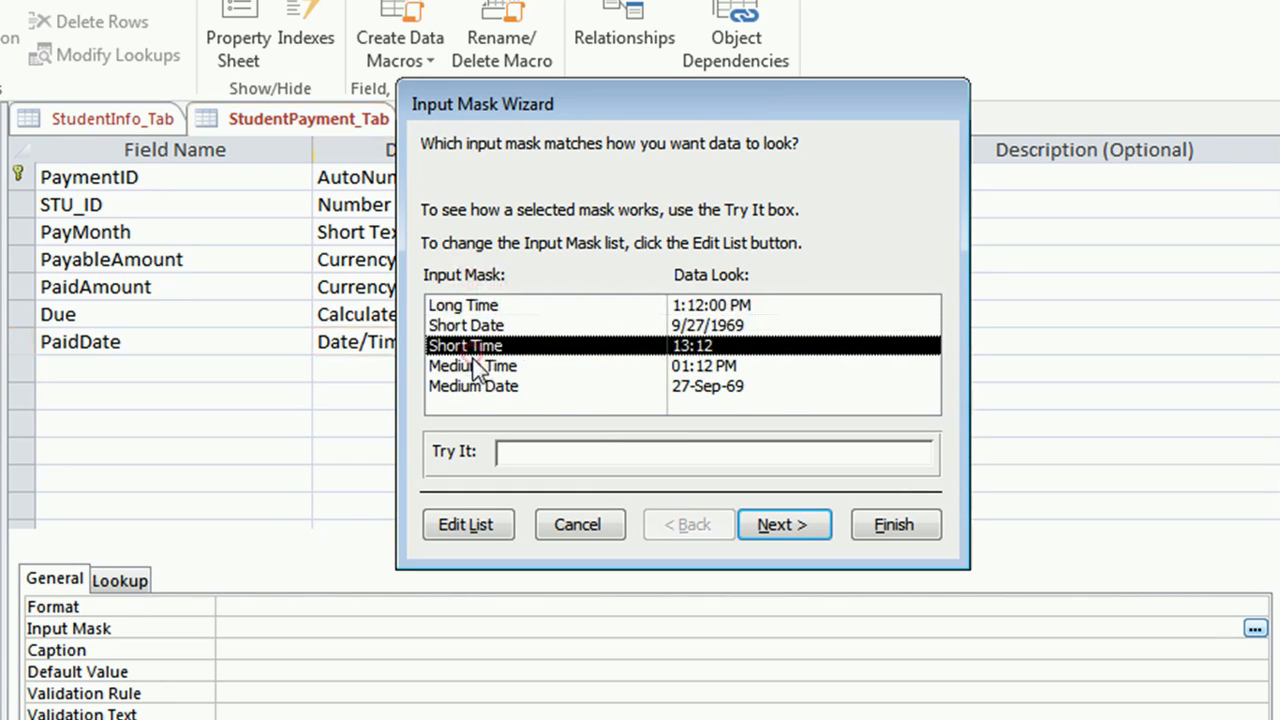
pyautogui.click(477, 366)
pyautogui.click(474, 388)
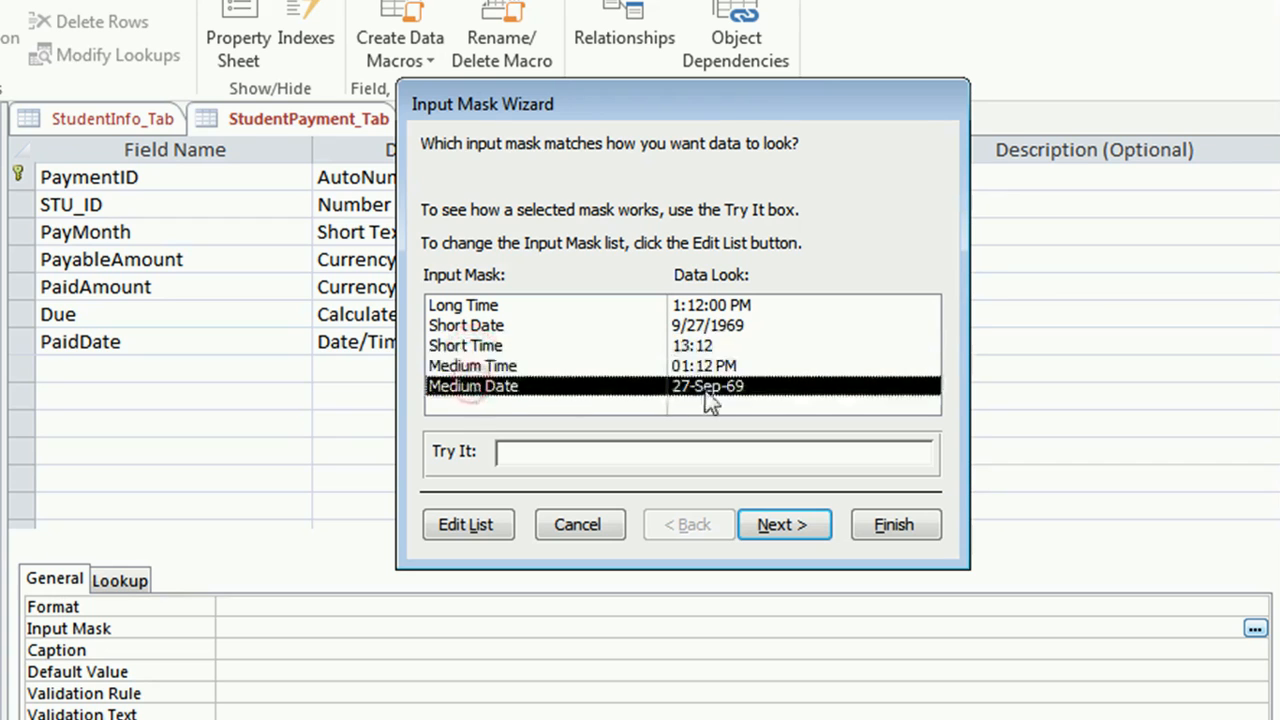
pyautogui.click(468, 327)
pyautogui.click(780, 524)
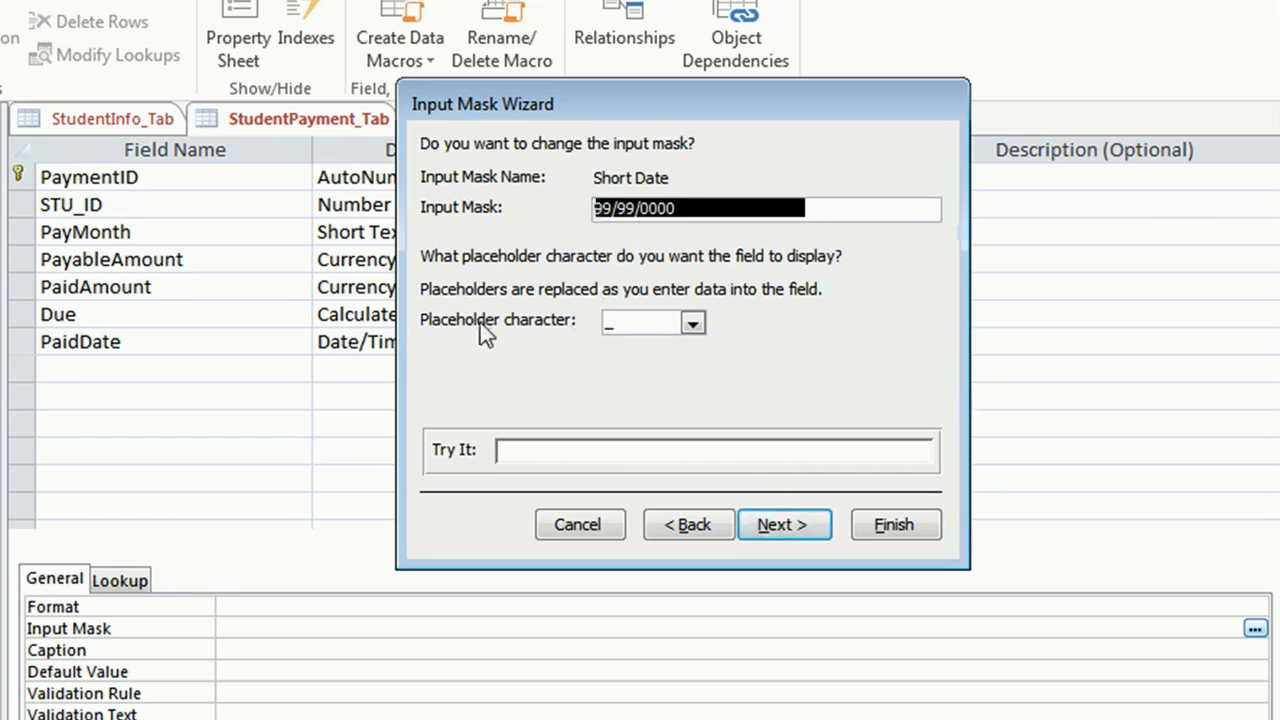
pyautogui.click(894, 526)
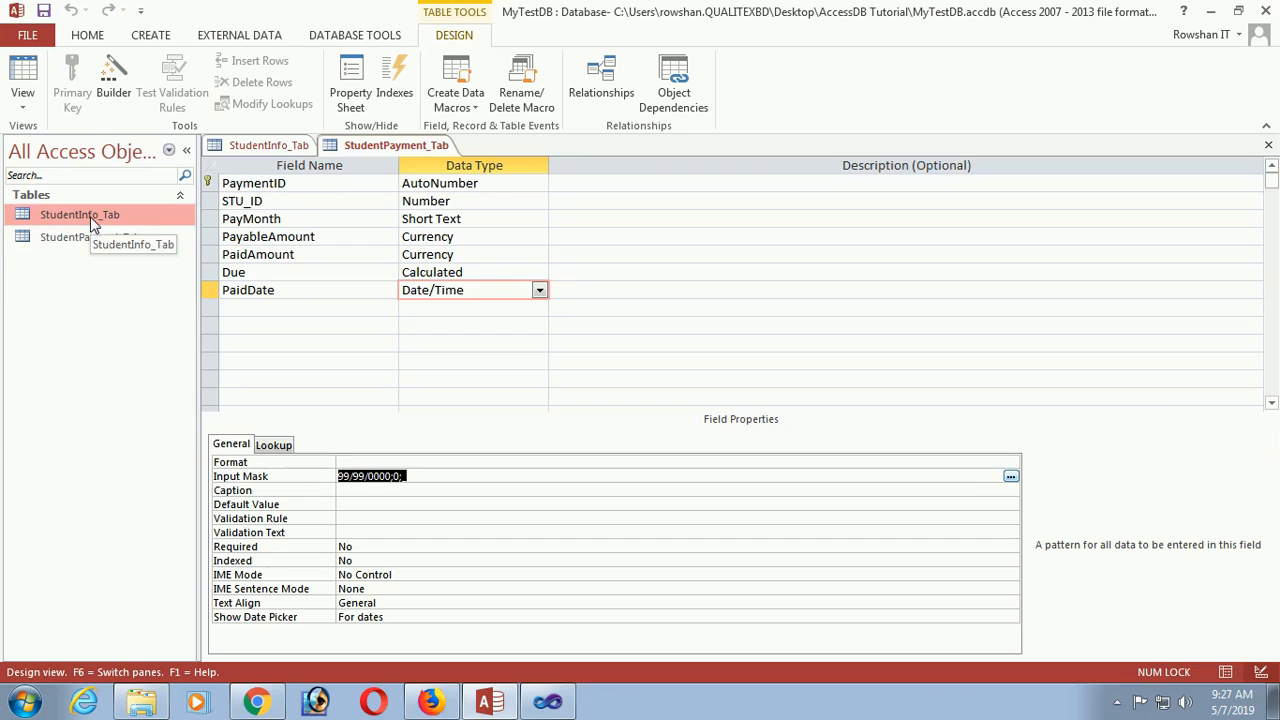
# Step: Open StudentPayment_Tab for data entry, saving its design, and go to STU_ID in the new record
pyautogui.rightClick(97, 246)
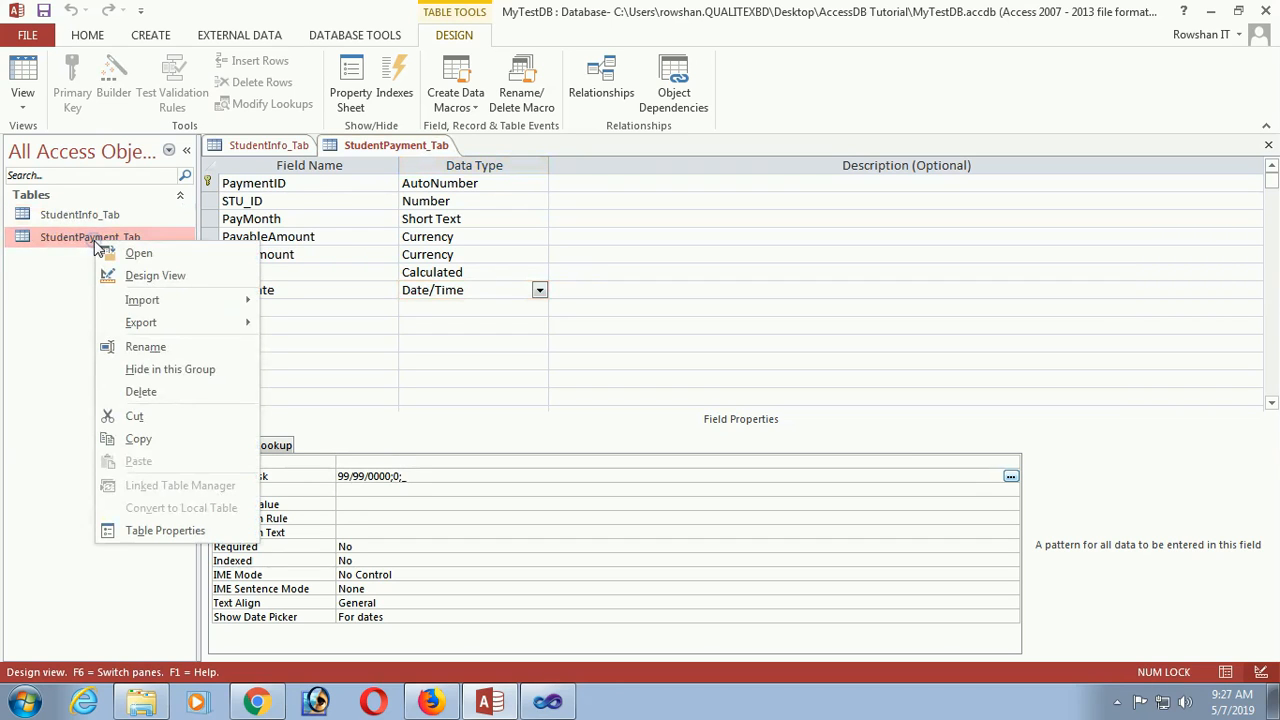
pyautogui.click(172, 253)
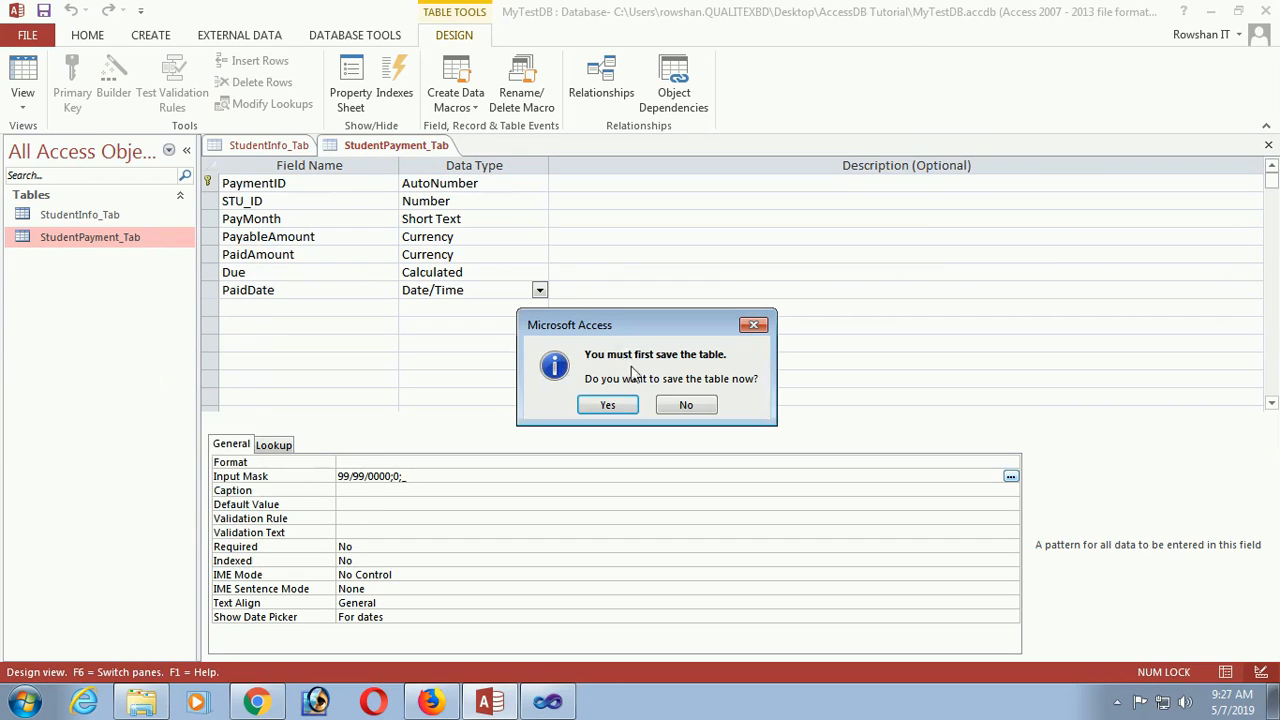
pyautogui.click(596, 404)
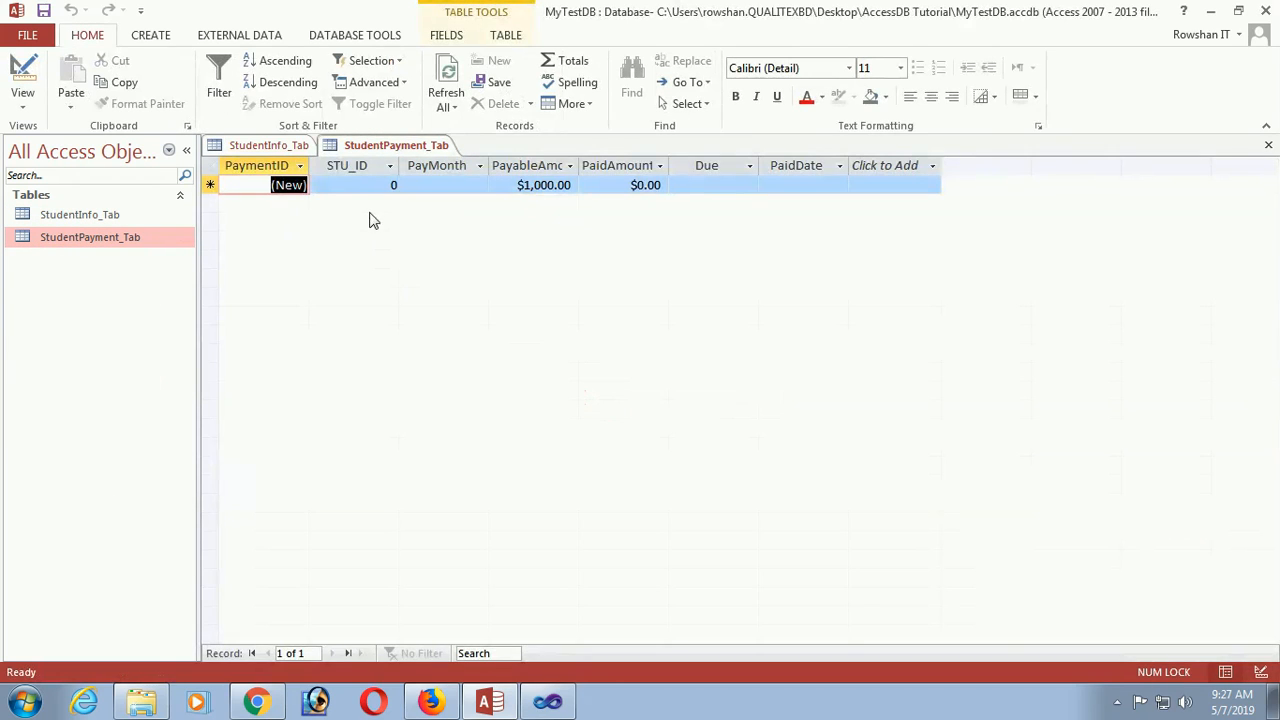
pyautogui.click(352, 185)
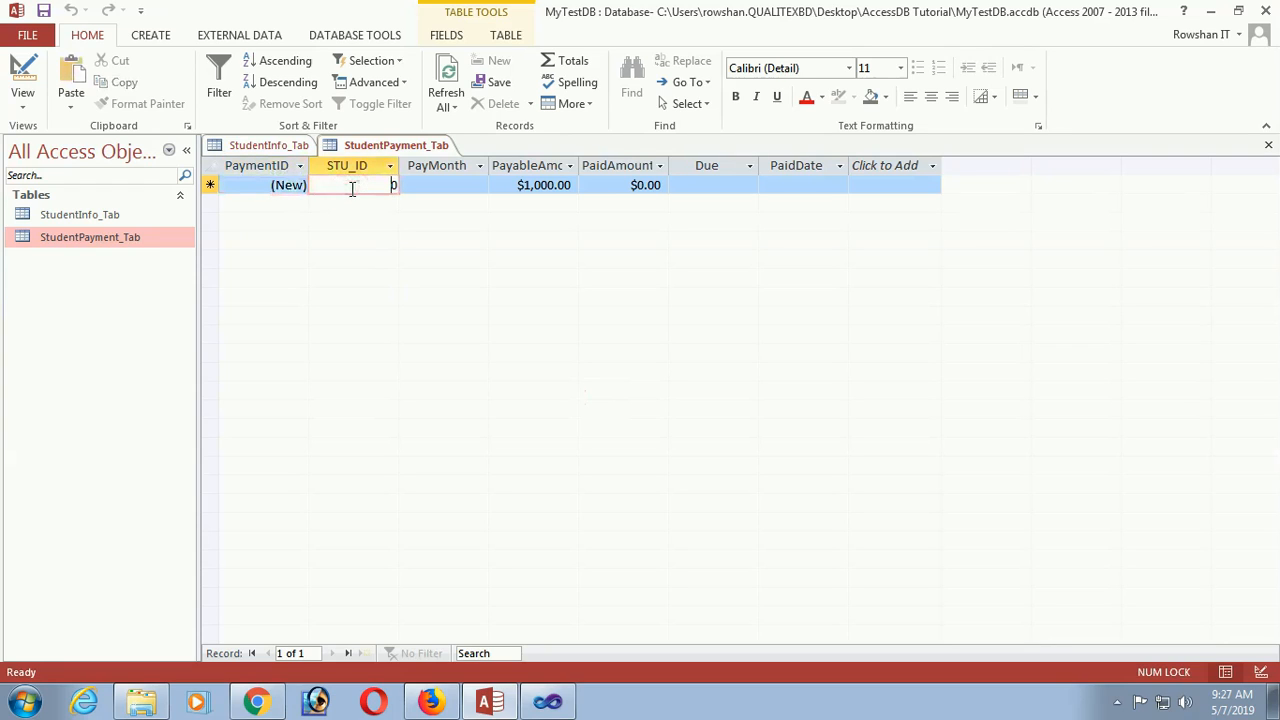
# Step: Enter the first payment record with STU_ID 1, PayMonth Jan and PaidAmount 500
pyautogui.write('1')
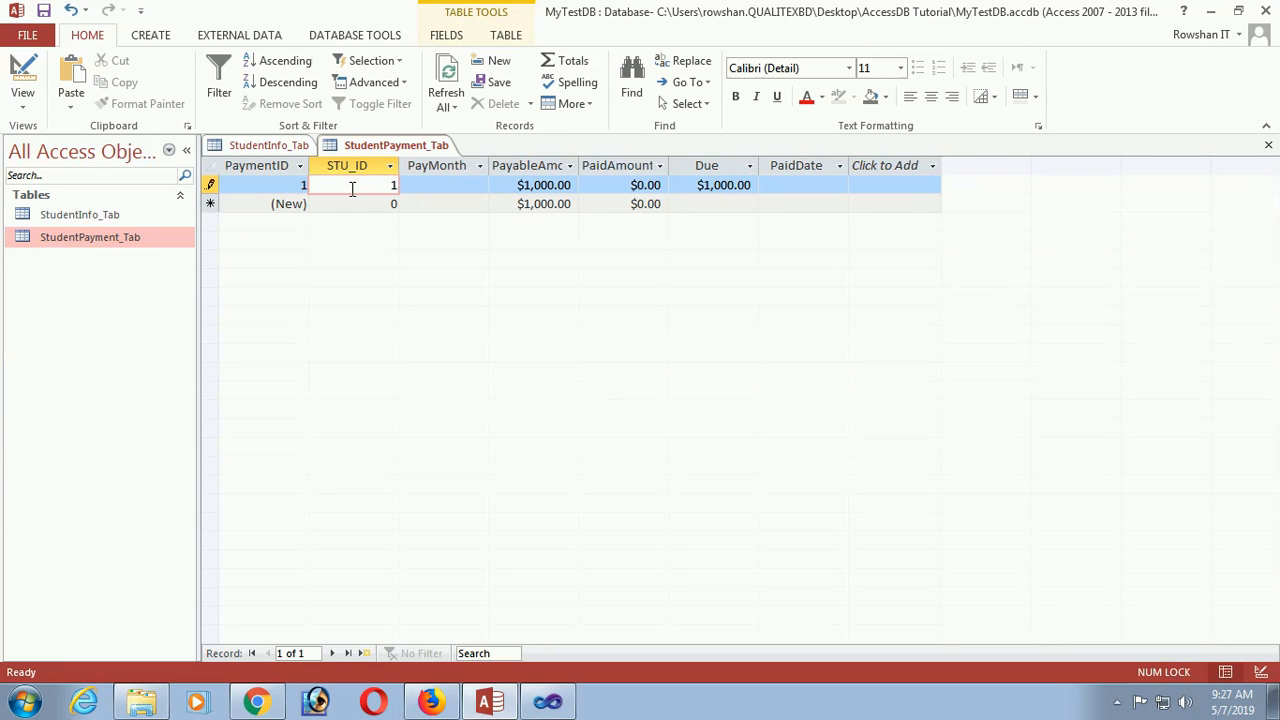
pyautogui.press('Tab')
pyautogui.click(480, 186)
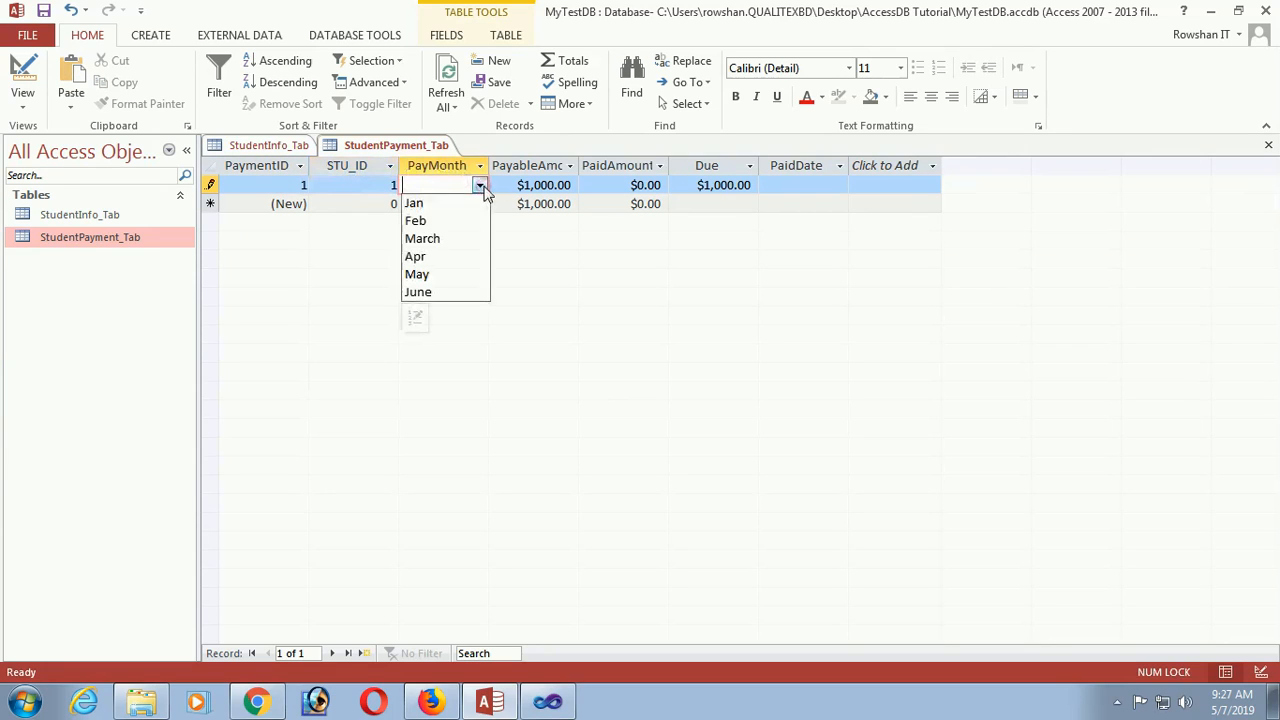
pyautogui.click(448, 203)
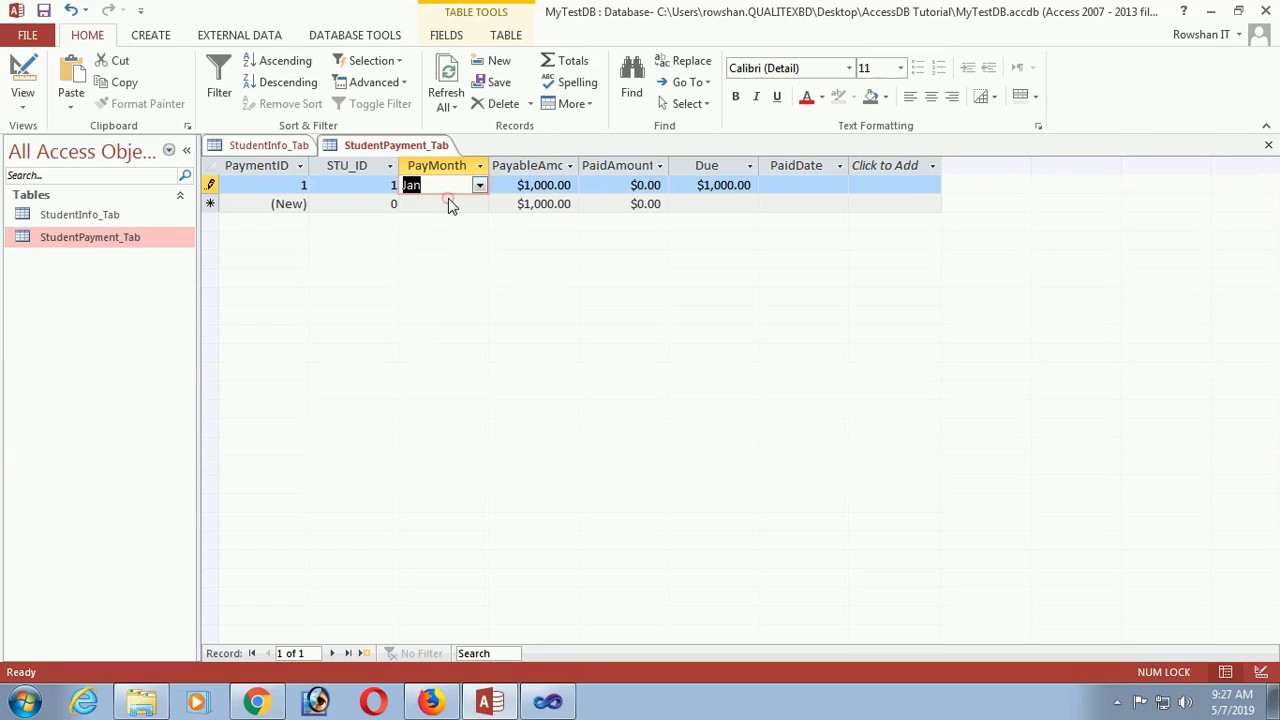
pyautogui.click(648, 186)
pyautogui.moveTo(662, 186); pyautogui.dragTo(606, 188)
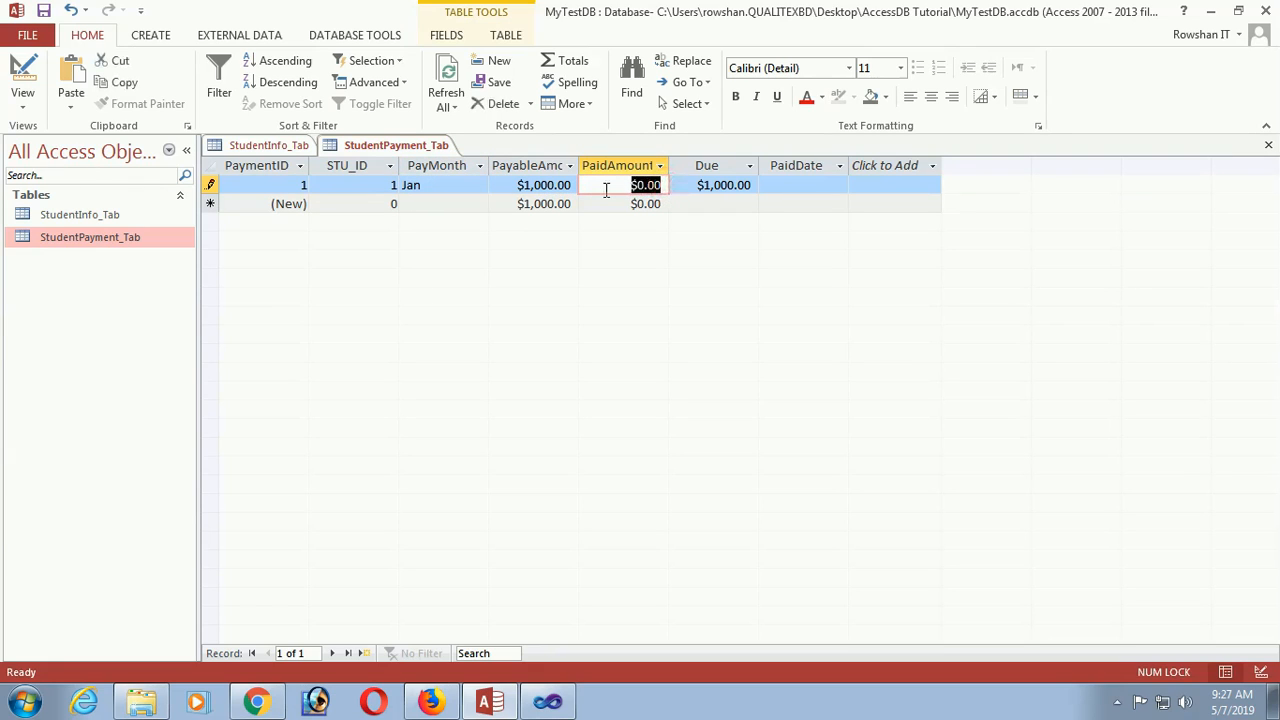
pyautogui.write('5')
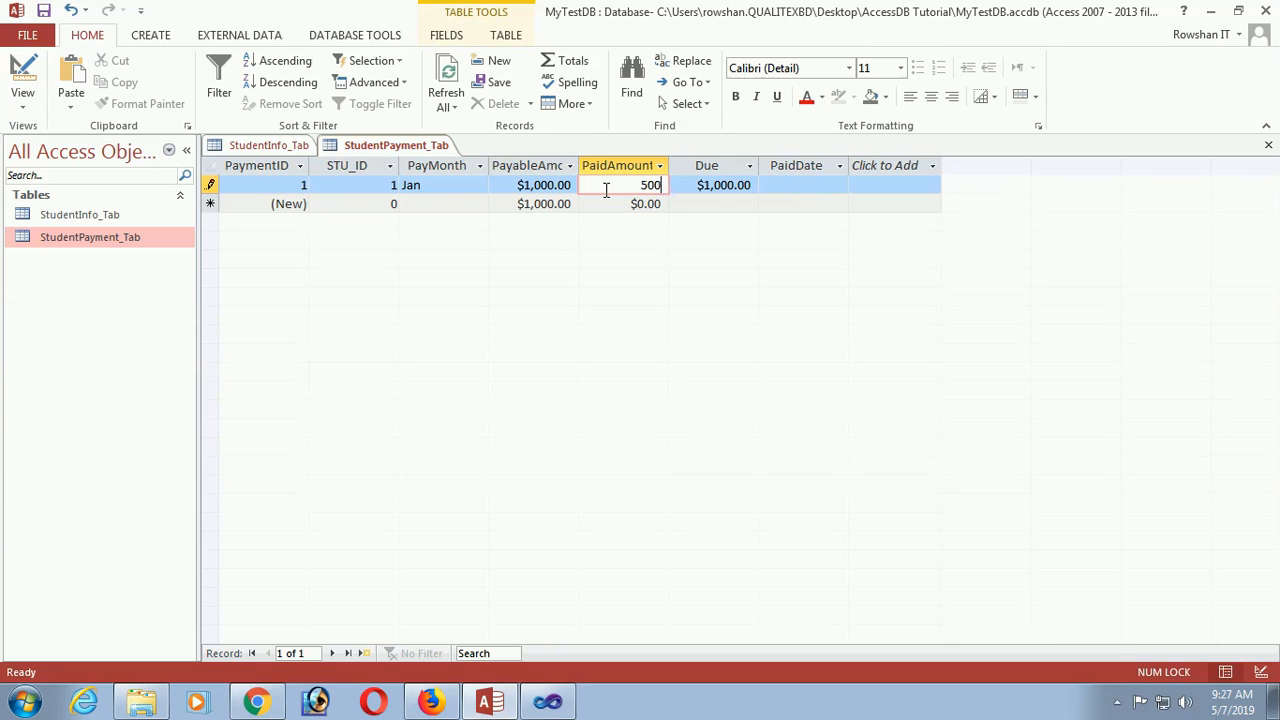
pyautogui.press('Down')
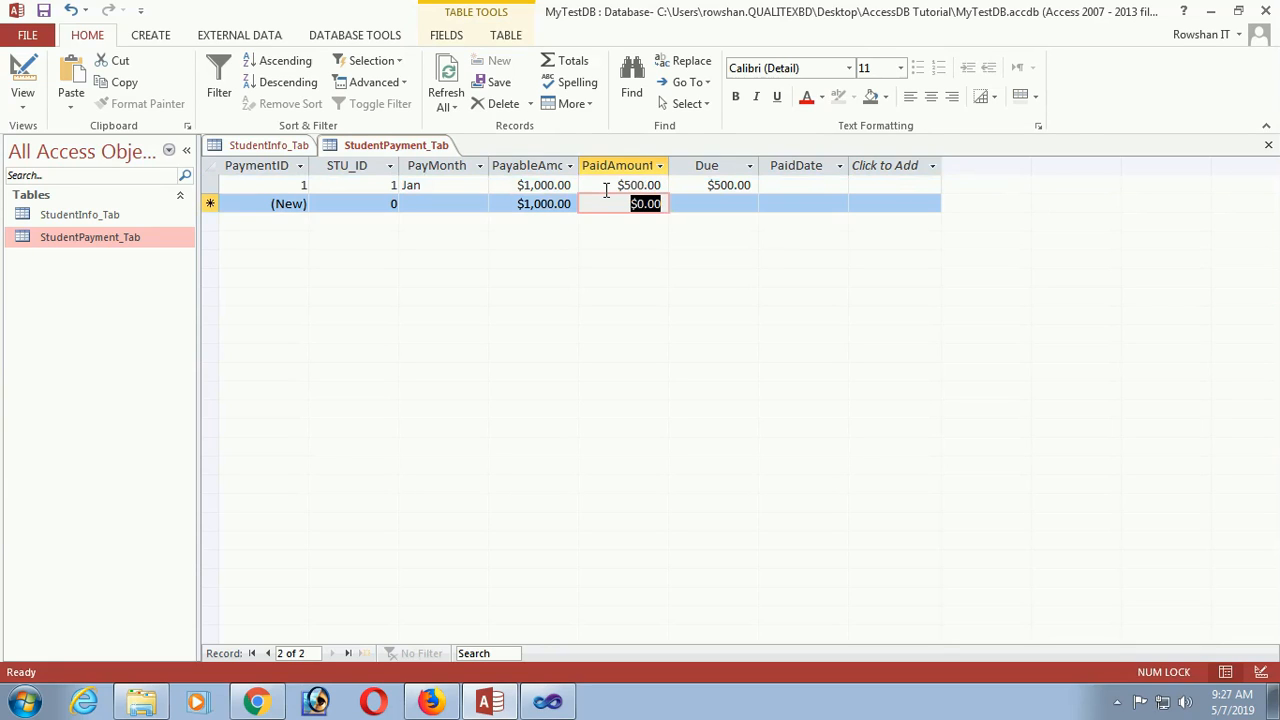
# Step: Fill in 1/11/2019 as the PaidDate of the first payment record
pyautogui.click(837, 191)
pyautogui.click(846, 189)
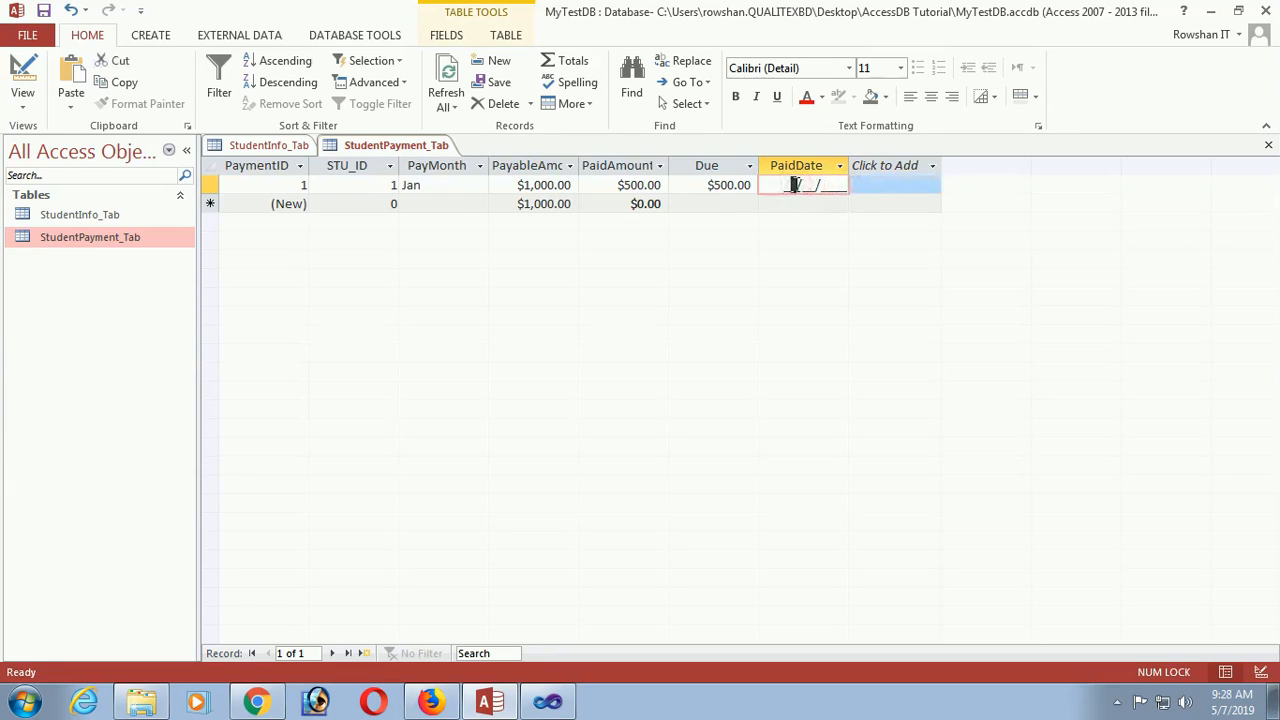
pyautogui.write('1')
pyautogui.press('Return')
# Step: Clear the PaidDate field's input mask in the StudentPayment_Tab design and reopen the table for data entry
pyautogui.rightClick(94, 237)
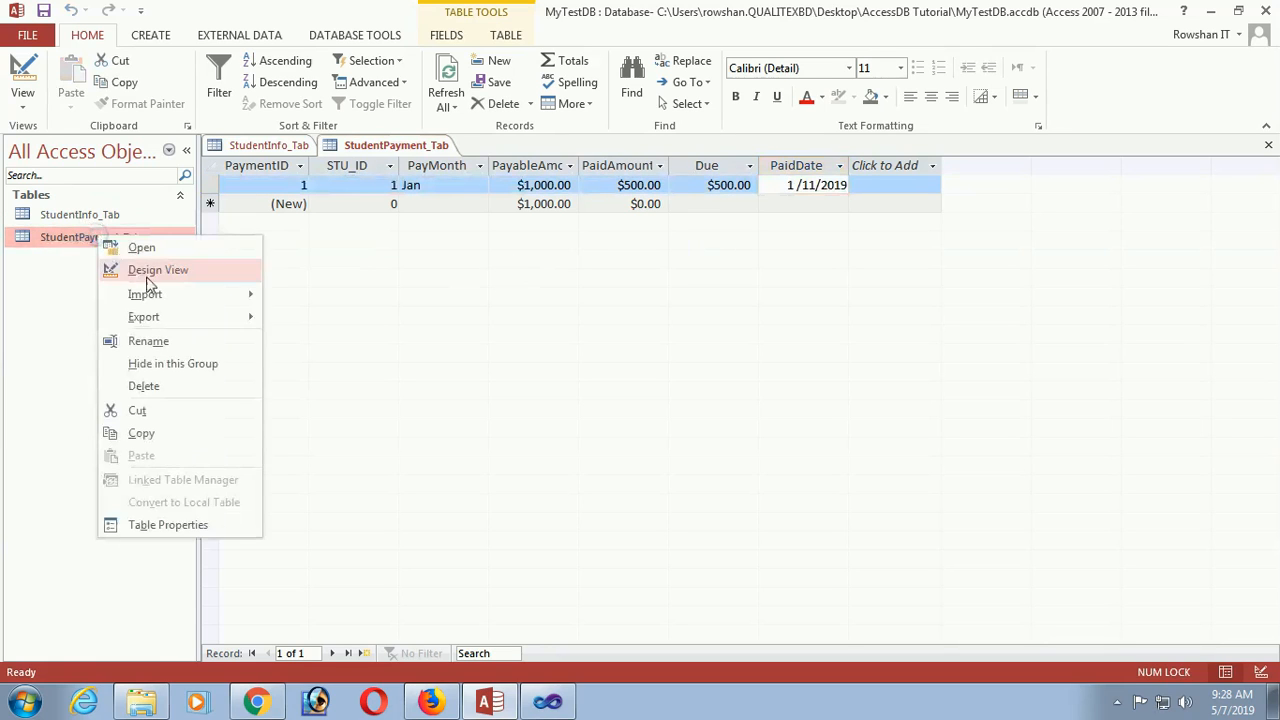
pyautogui.click(146, 280)
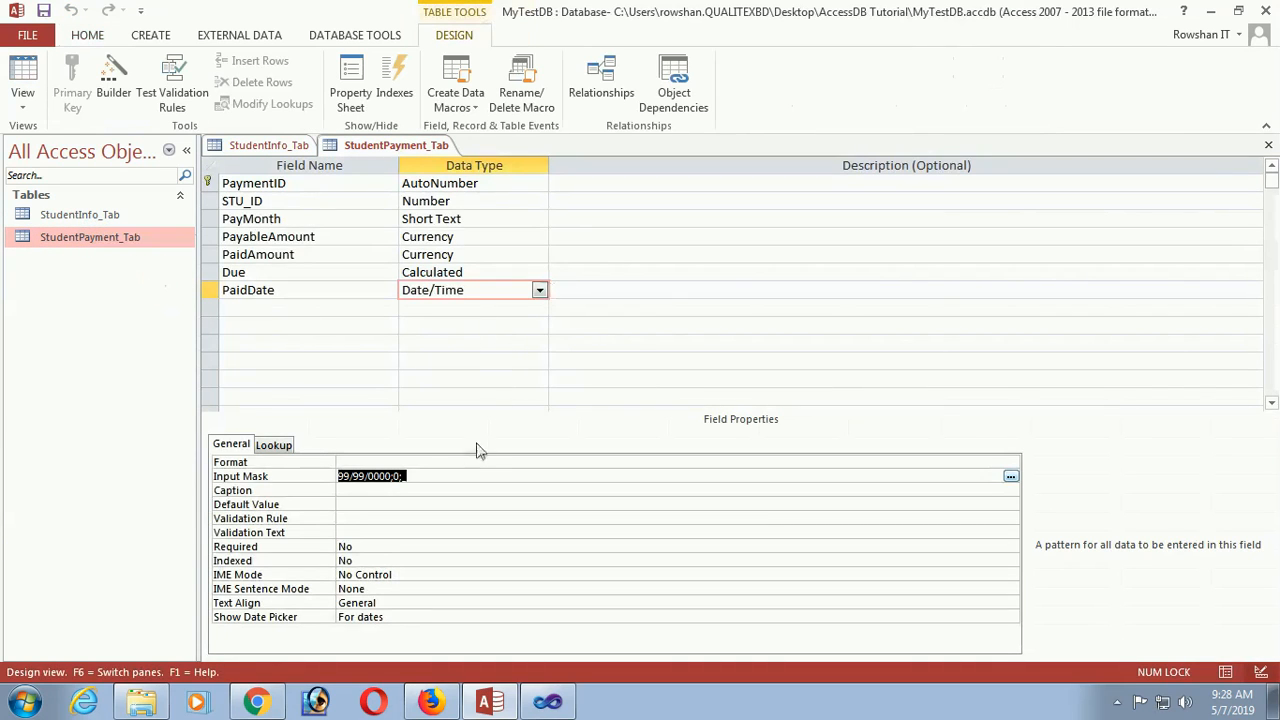
pyautogui.moveTo(411, 476); pyautogui.dragTo(334, 476)
pyautogui.press('Delete')
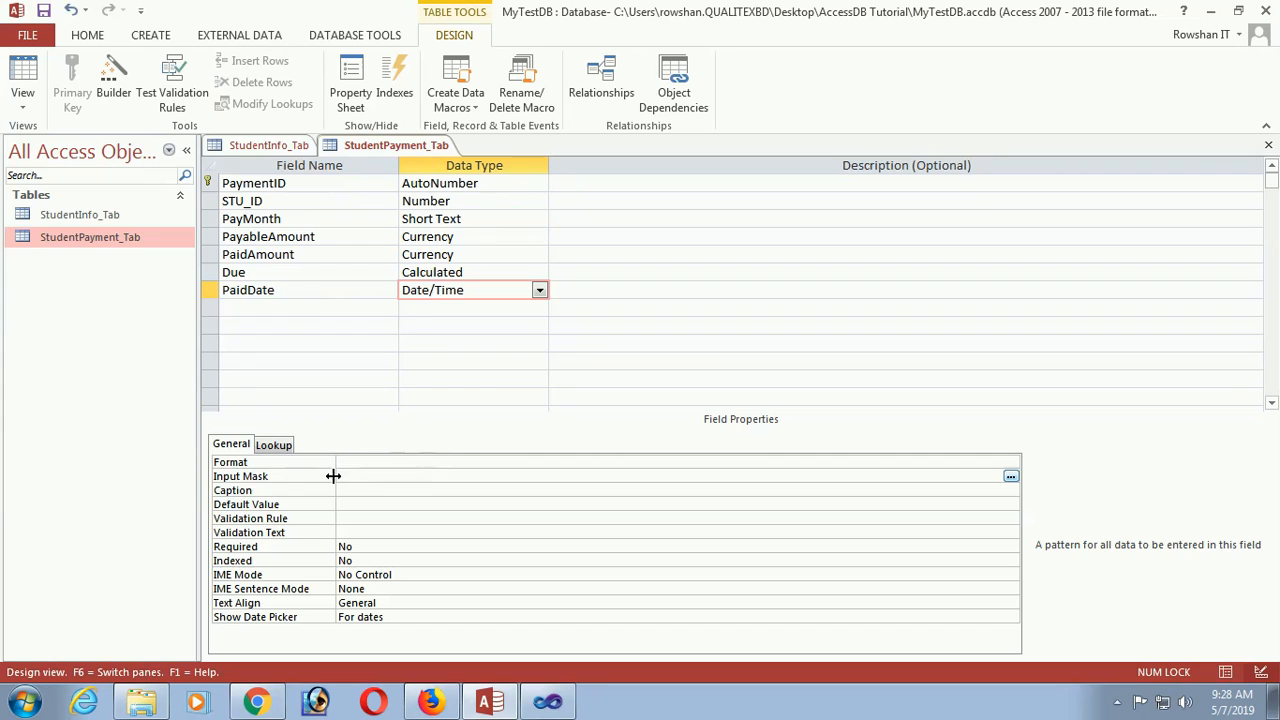
pyautogui.click(406, 490)
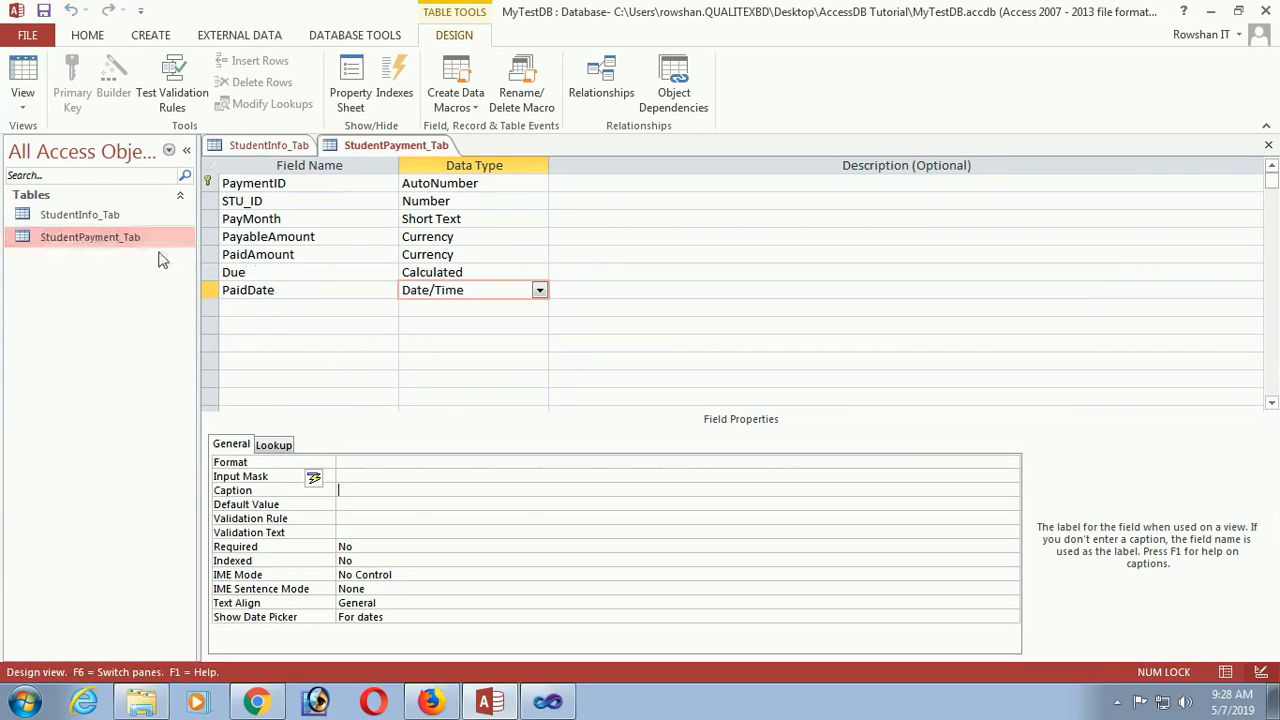
pyautogui.rightClick(85, 243)
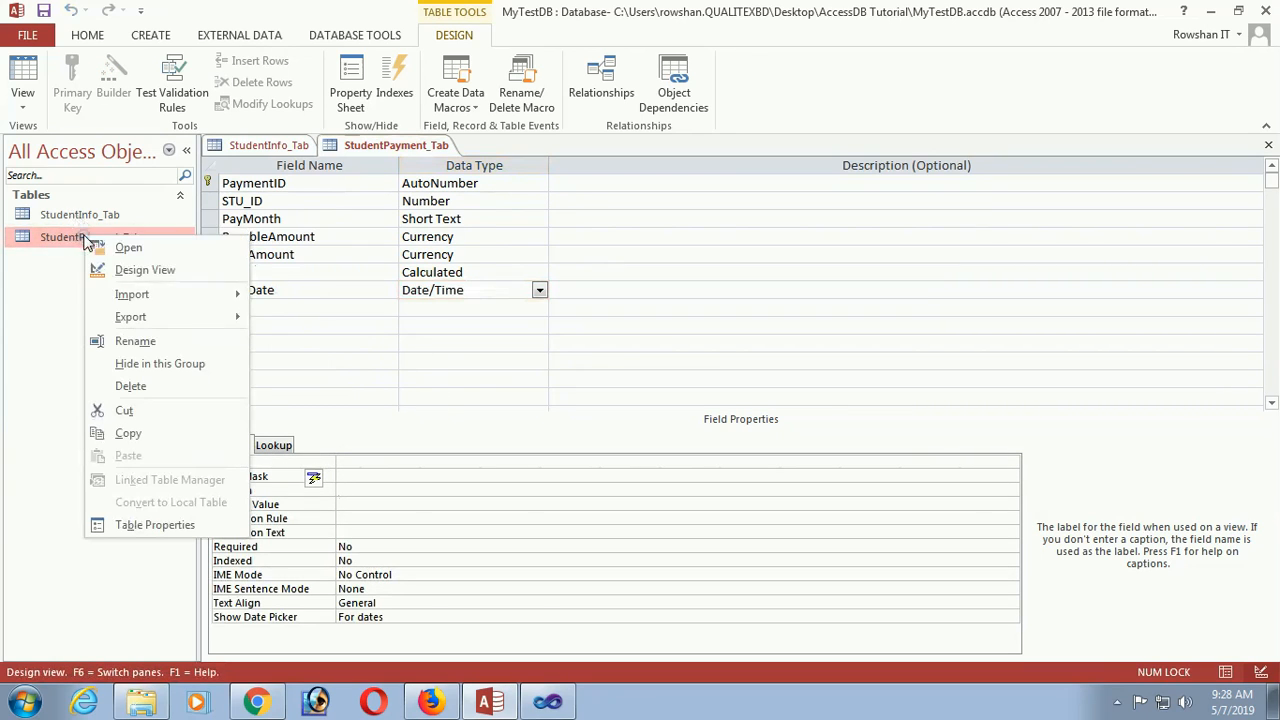
pyautogui.click(146, 254)
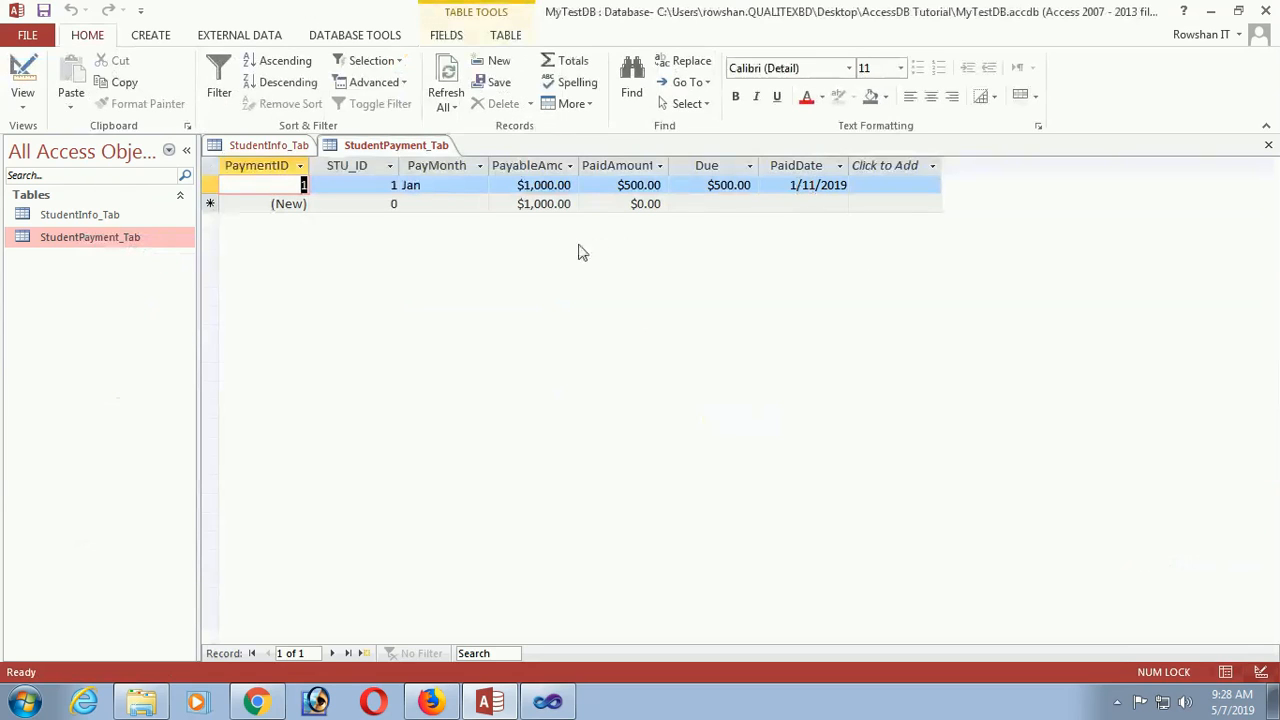
# Step: Enter a second payment record with STU_ID 2, PayMonth Jan and PaidAmount 1000
pyautogui.click(380, 204)
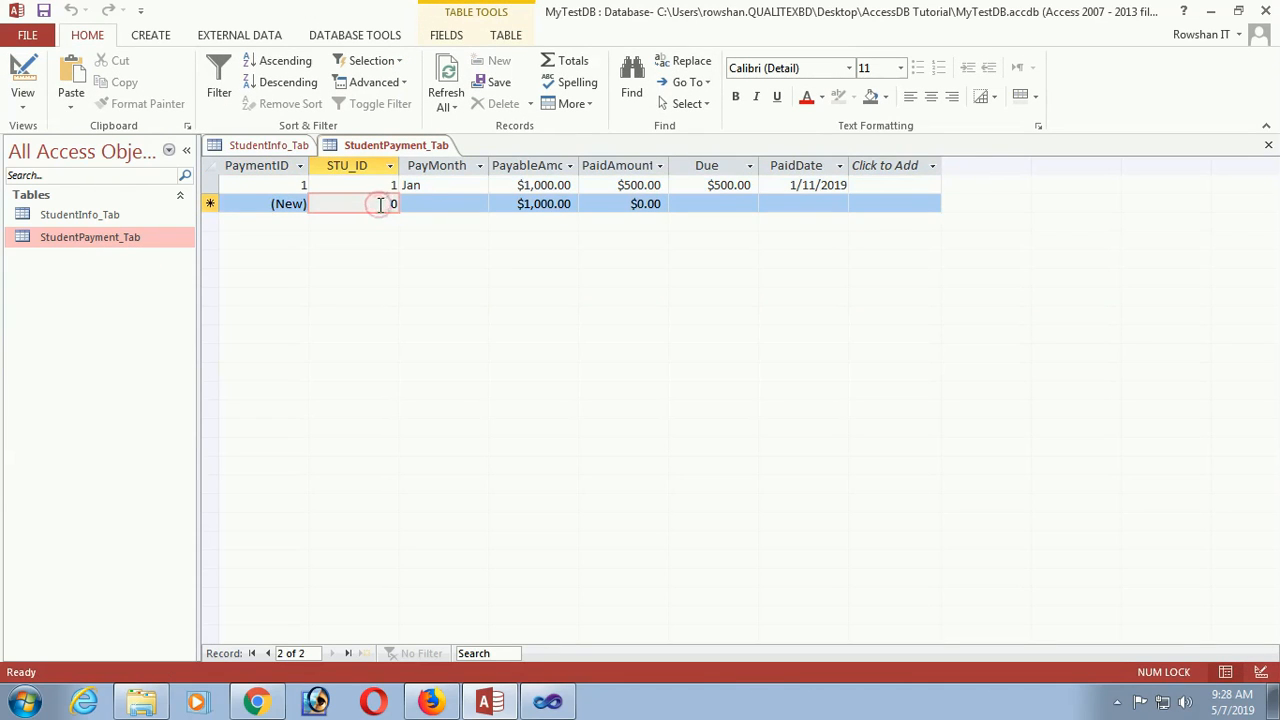
pyautogui.press('BackSpace')
pyautogui.press('Tab')
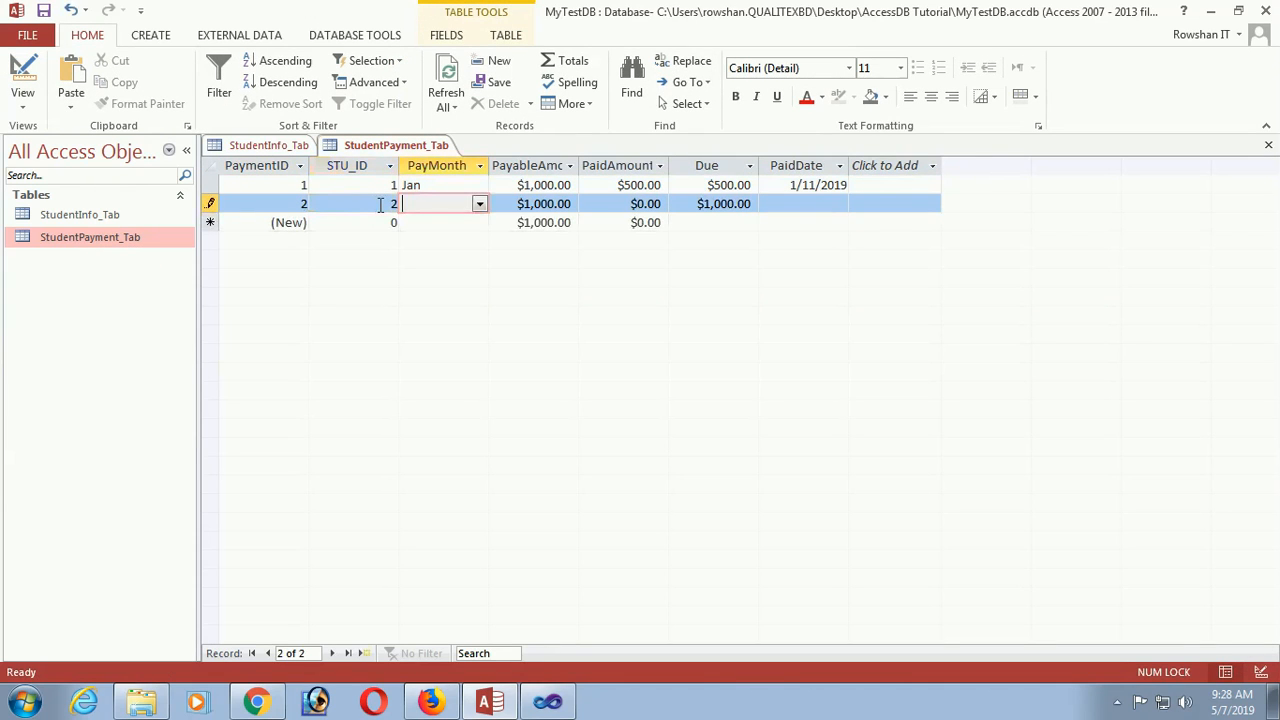
pyautogui.click(480, 204)
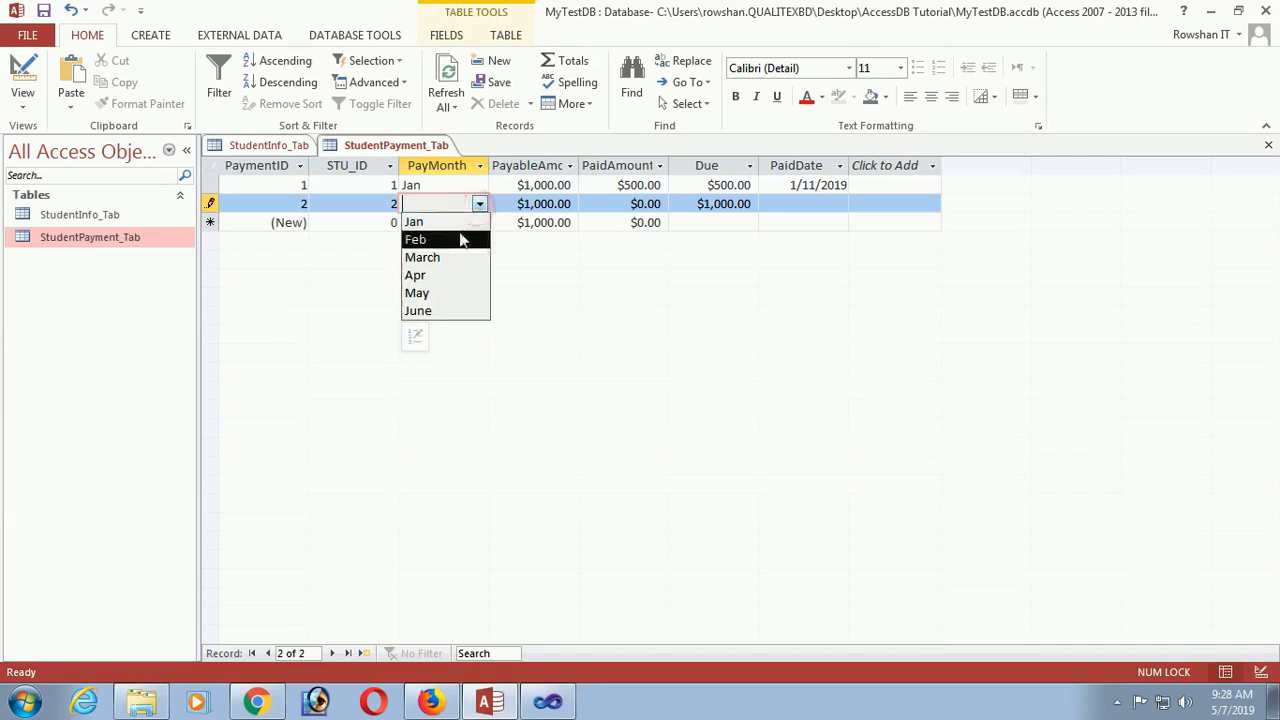
pyautogui.click(459, 226)
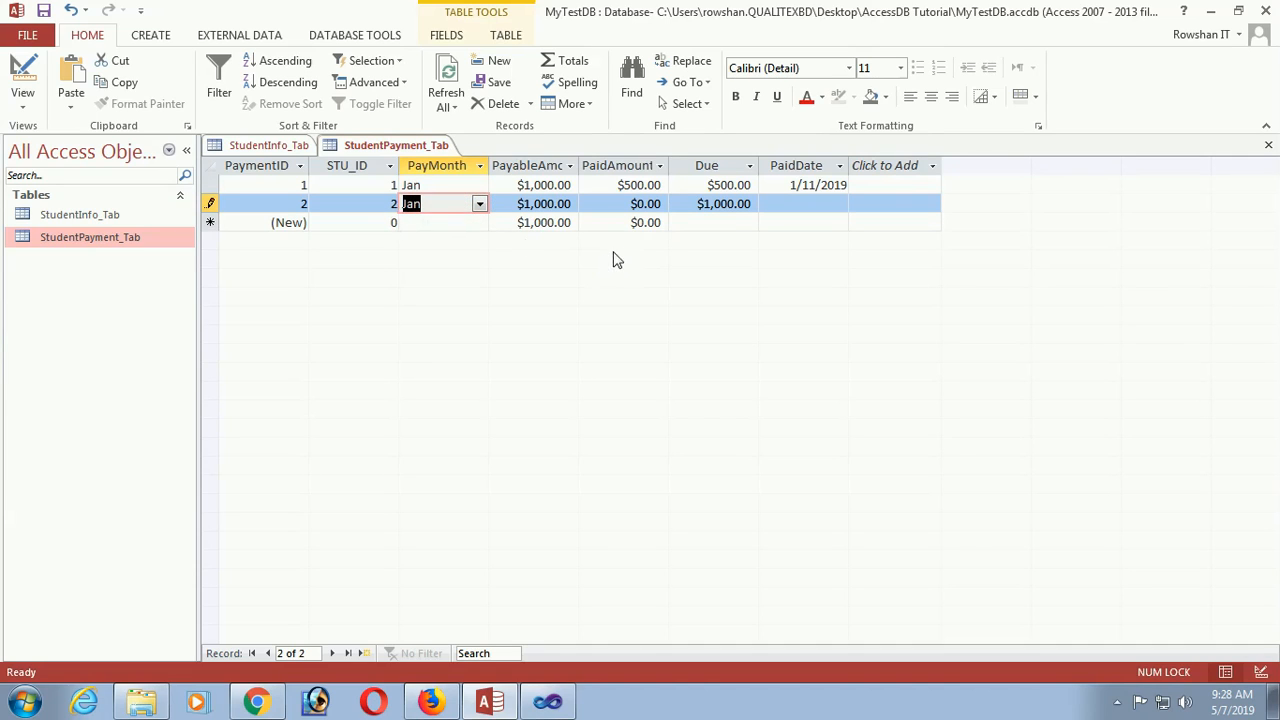
pyautogui.click(636, 206)
pyautogui.moveTo(628, 204); pyautogui.dragTo(660, 204)
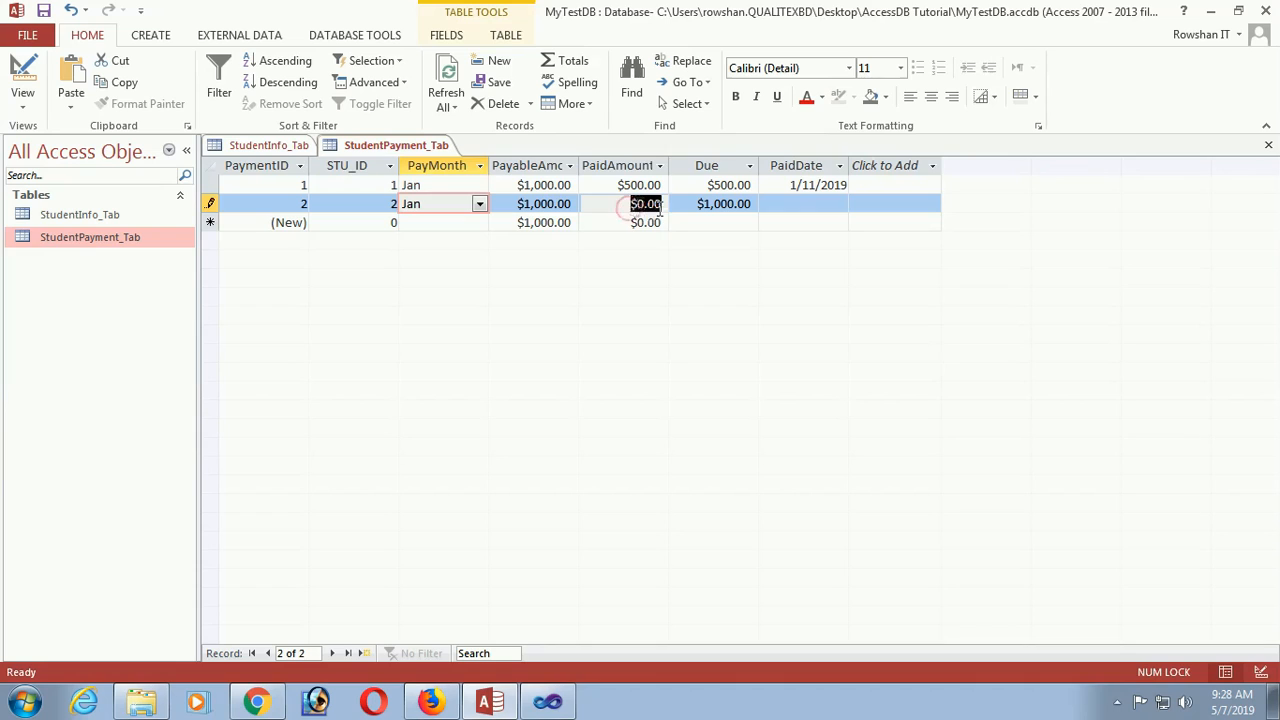
pyautogui.write('100')
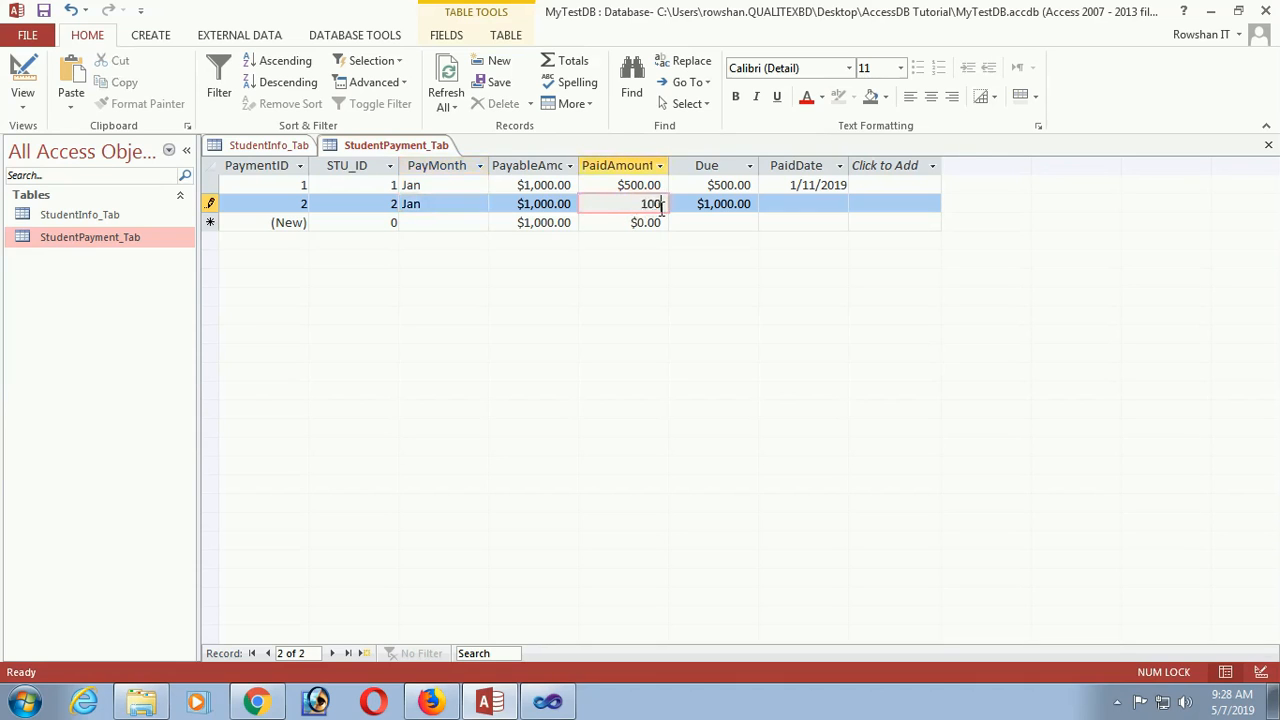
pyautogui.press('Tab')
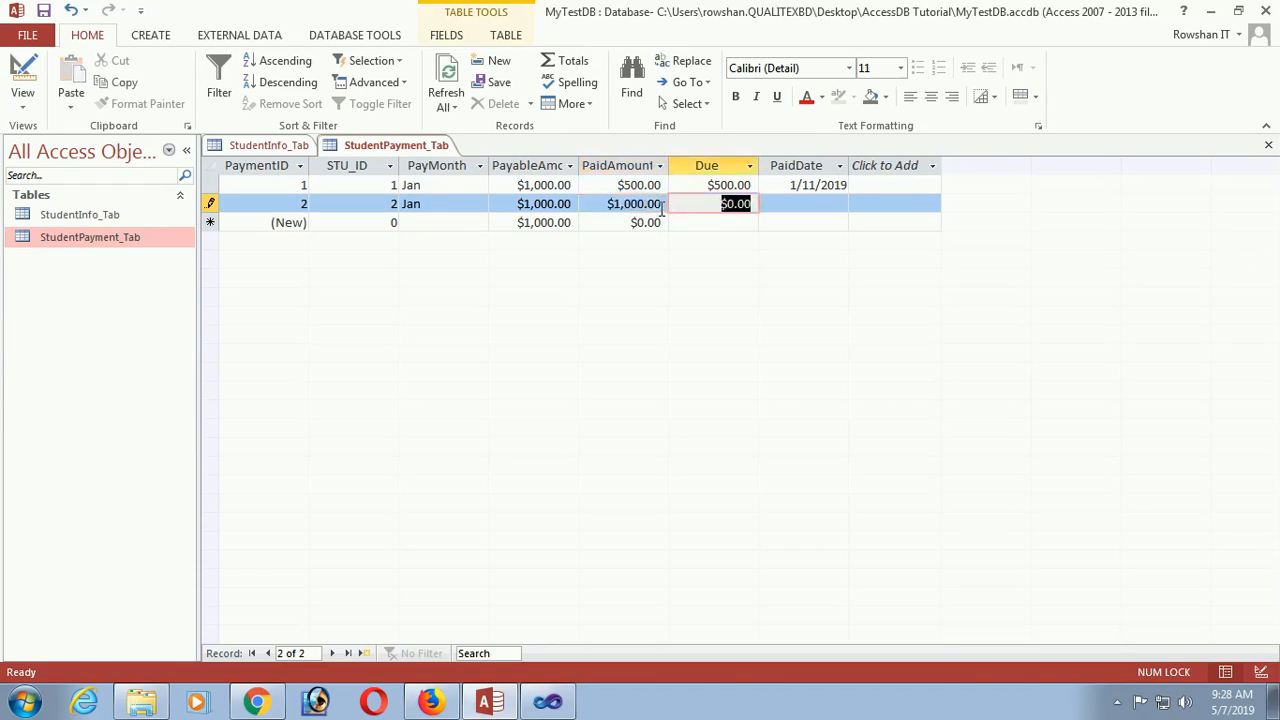
# Step: Pick 5/7/2019 from the calendar as the second record's PaidDate and move on to the new record
pyautogui.press('Tab')
pyautogui.click(860, 205)
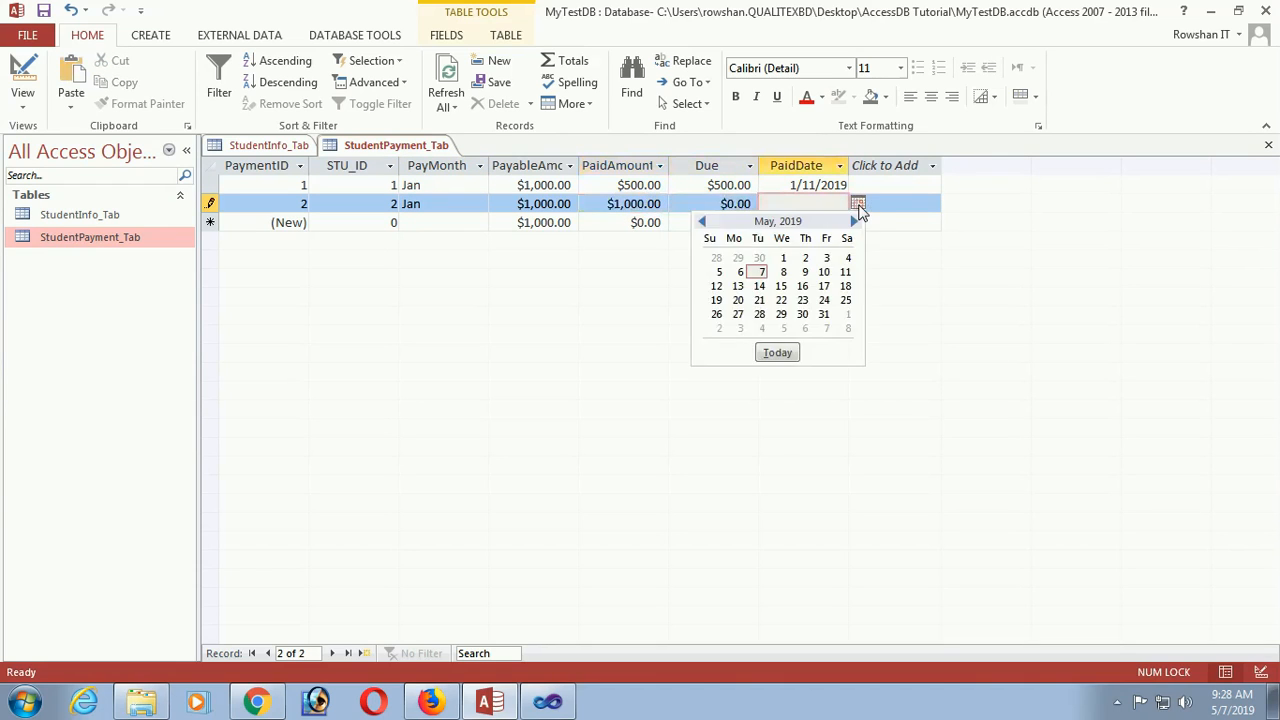
pyautogui.click(760, 273)
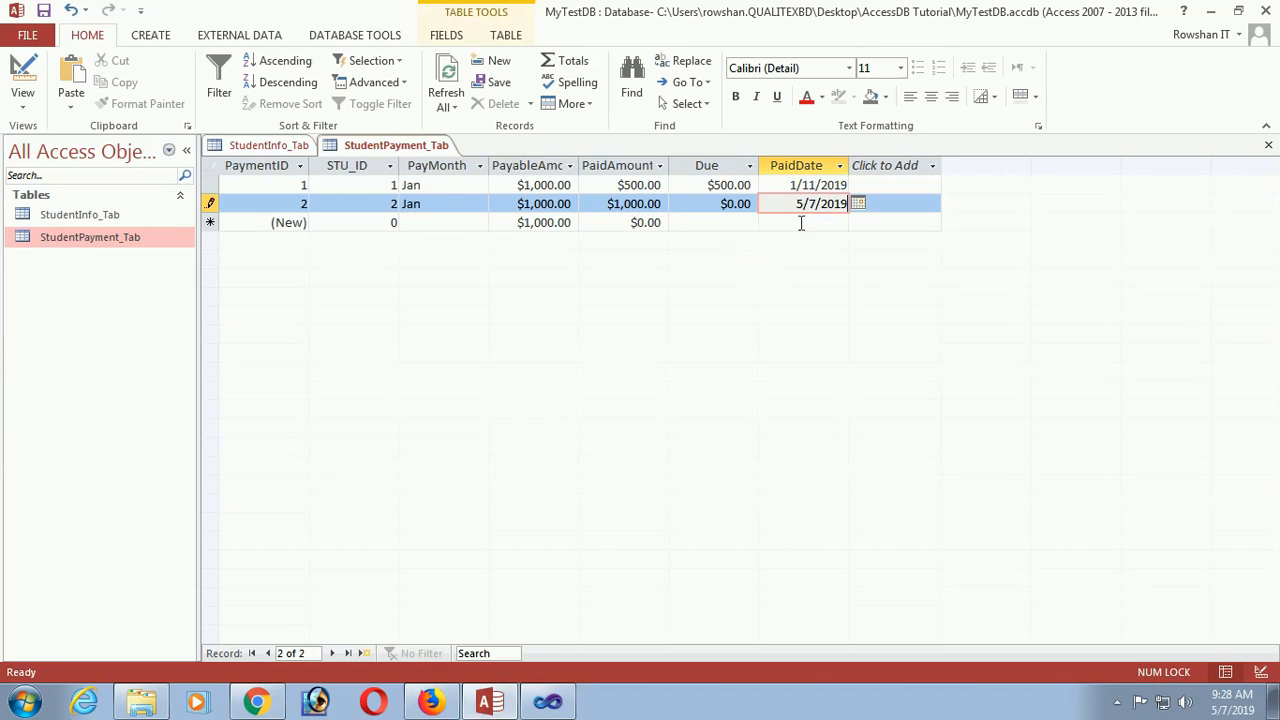
pyautogui.click(714, 222)
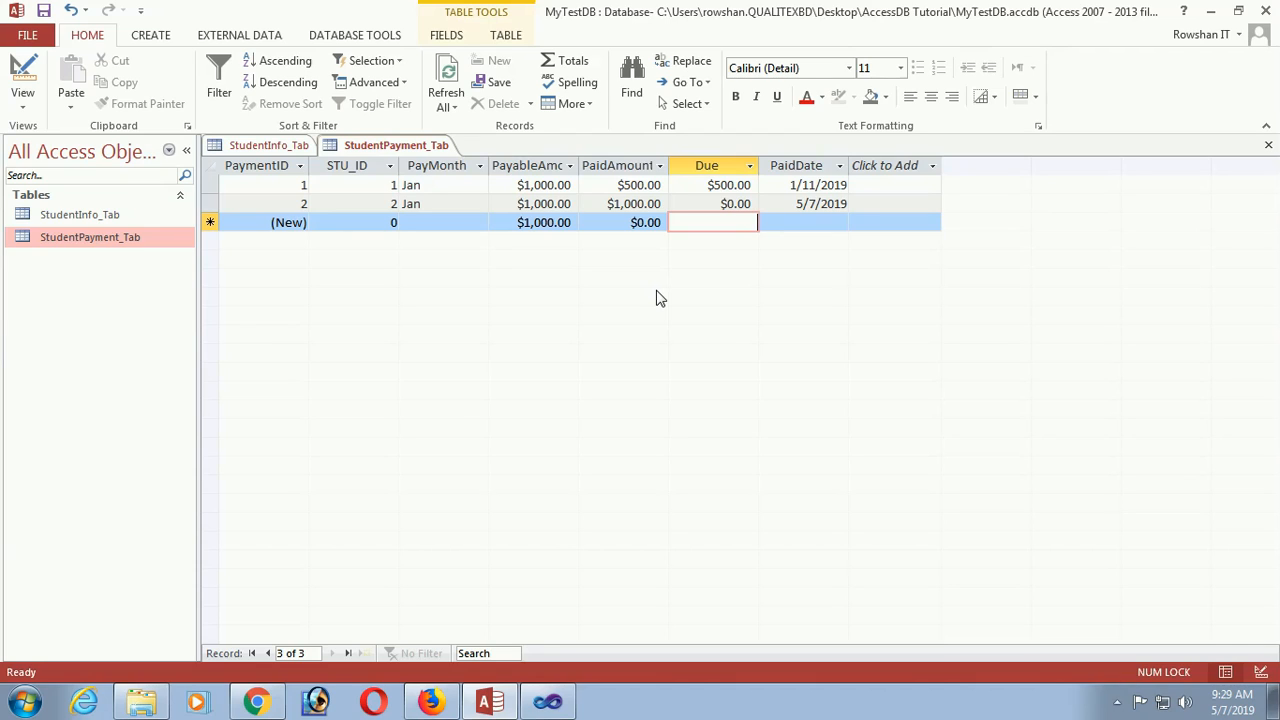
# Step: Enter a third payment record with STU_ID 1, PayMonth Feb and PaidAmount 800
pyautogui.click(389, 225)
pyautogui.write('1')
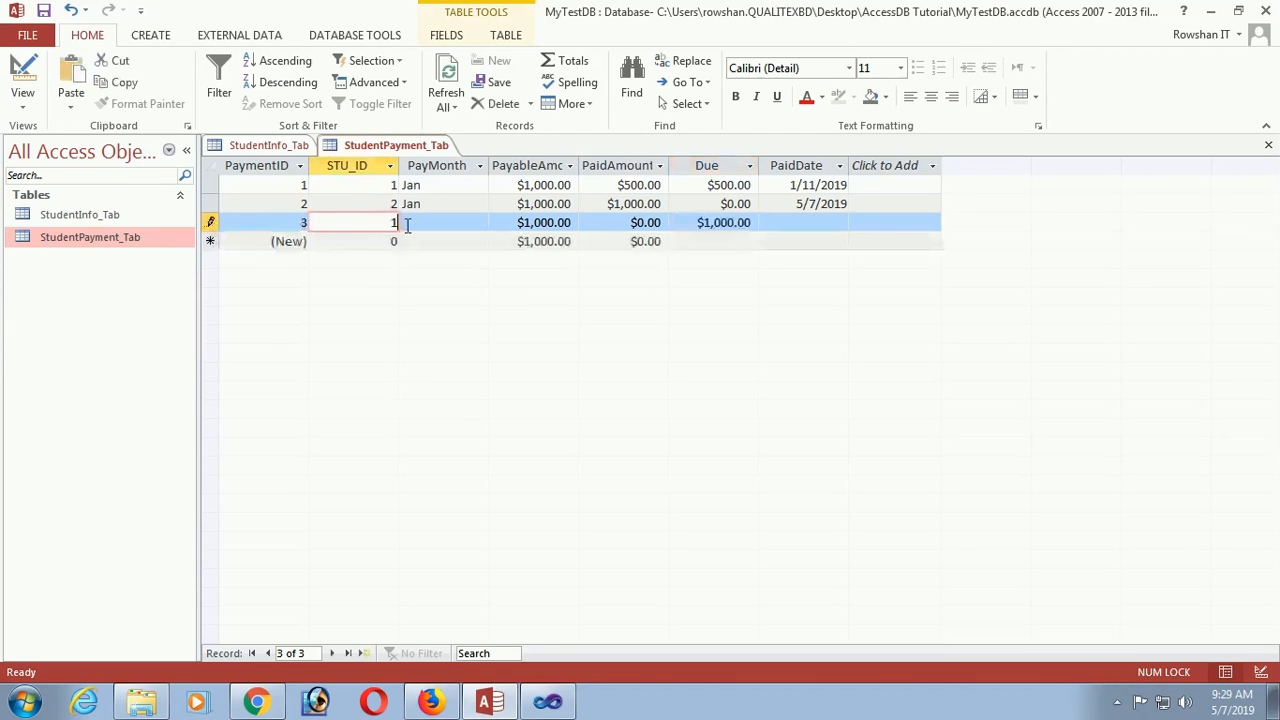
pyautogui.click(416, 224)
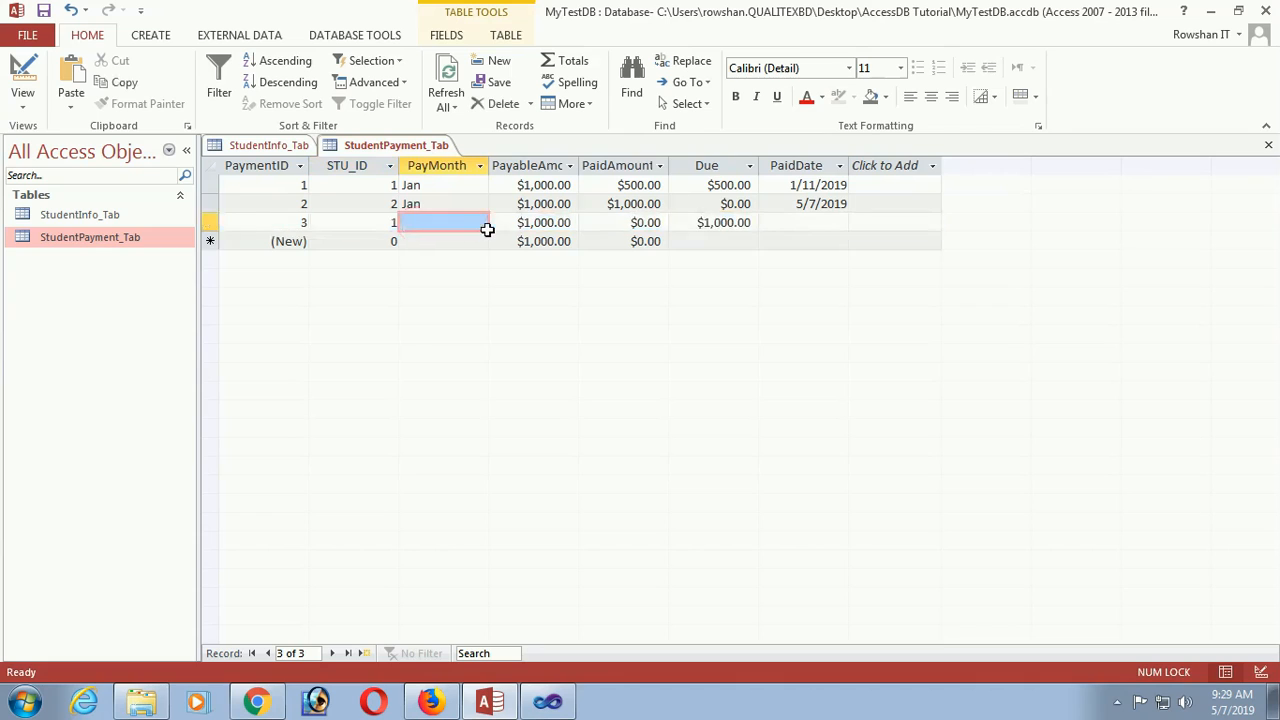
pyautogui.click(480, 223)
pyautogui.click(432, 258)
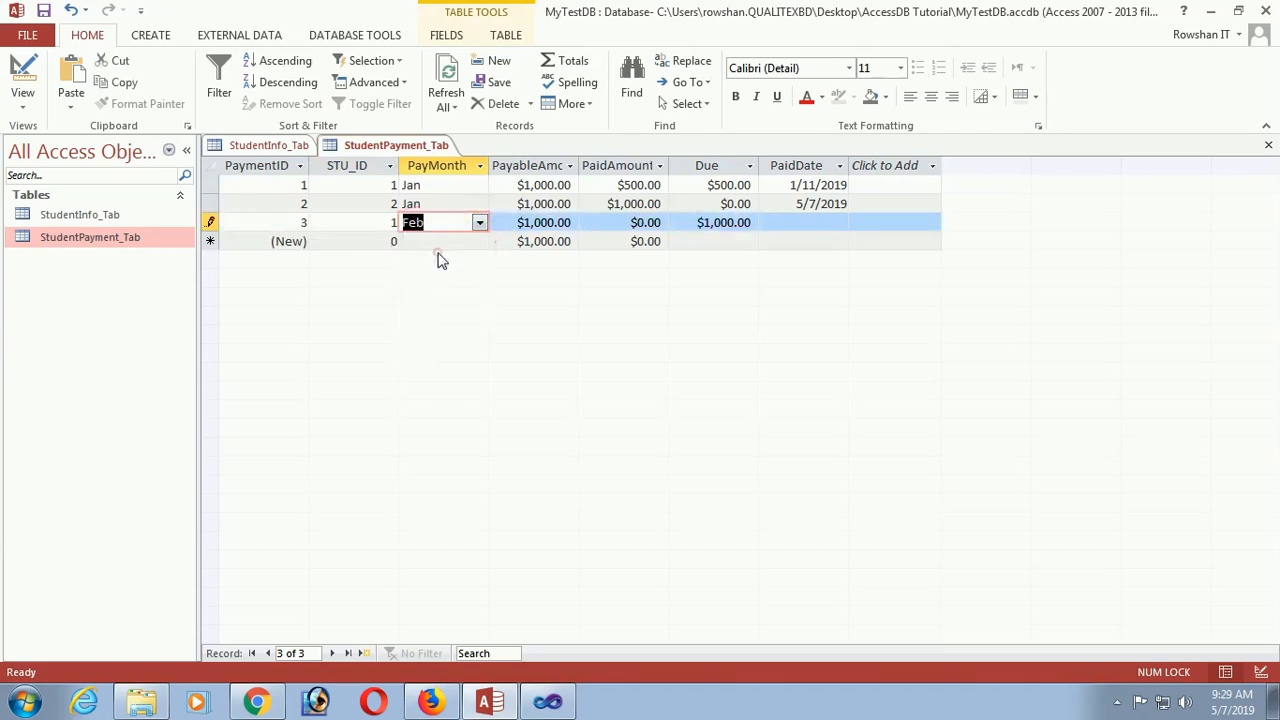
pyautogui.click(640, 222)
pyautogui.doubleClick(640, 222)
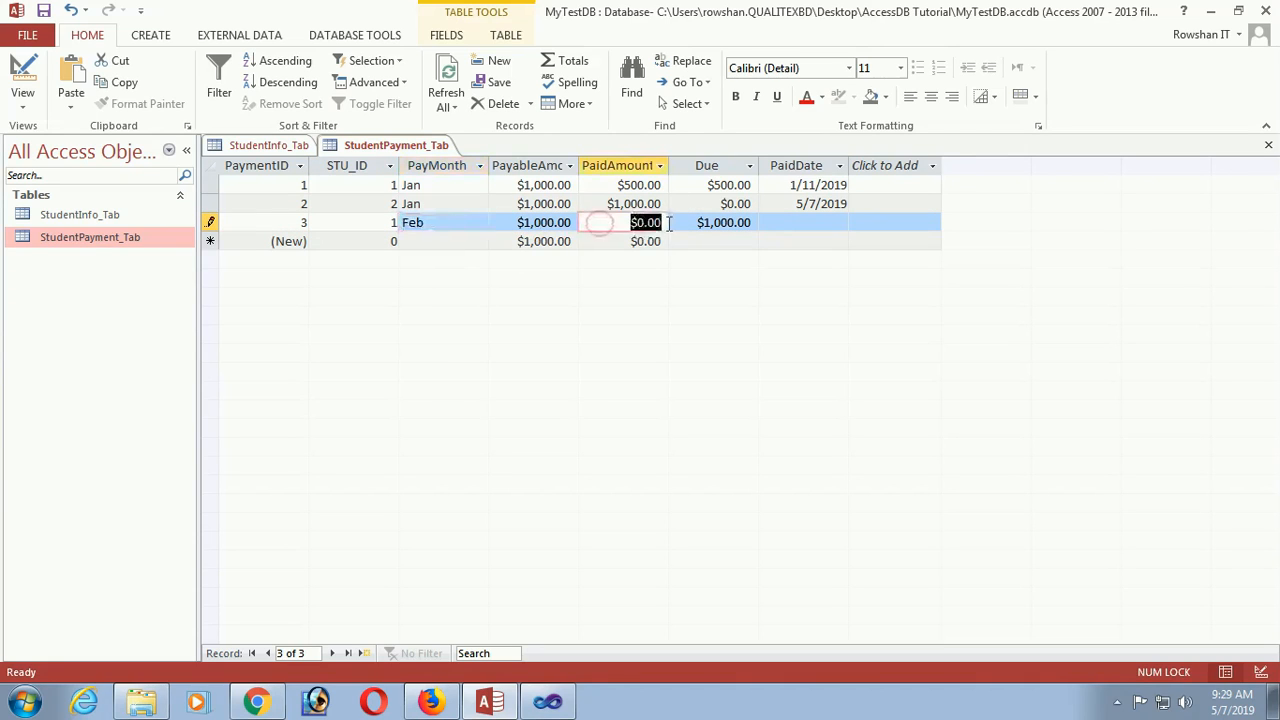
pyautogui.write('800')
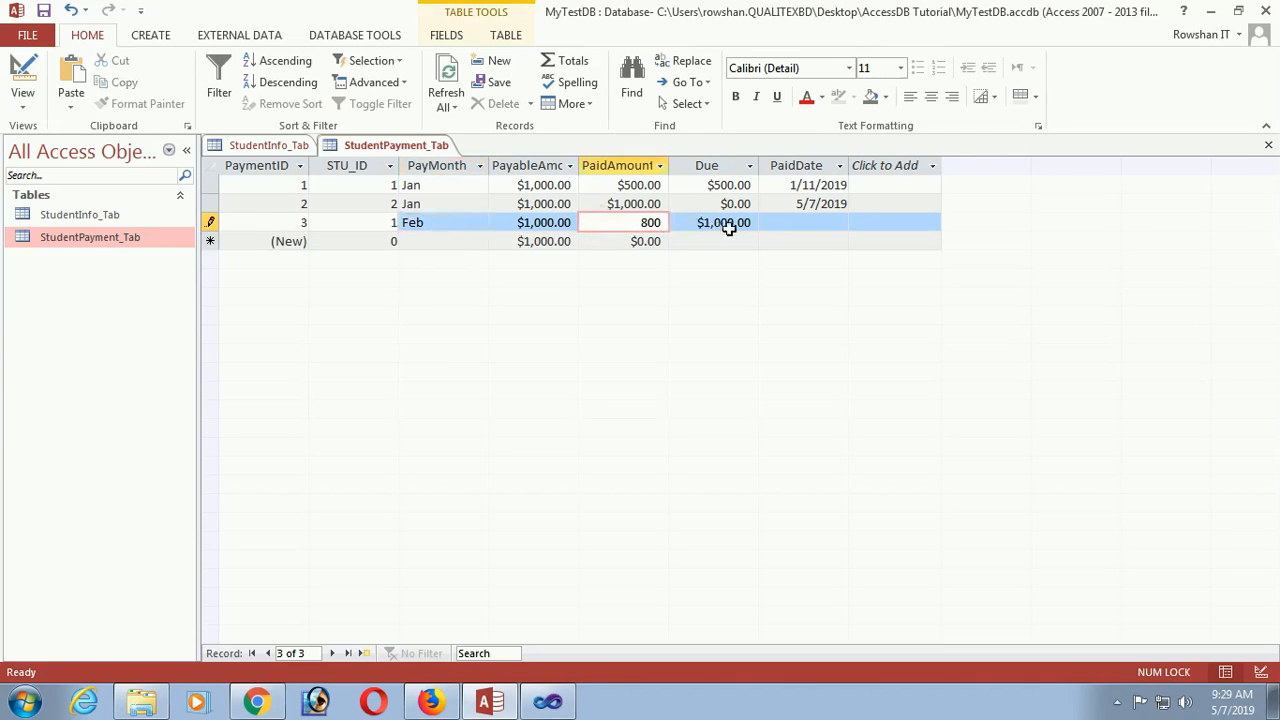
# Step: Pick 2/14/2019 from the calendar as the PaidDate of the third payment record
pyautogui.click(848, 224)
pyautogui.click(858, 222)
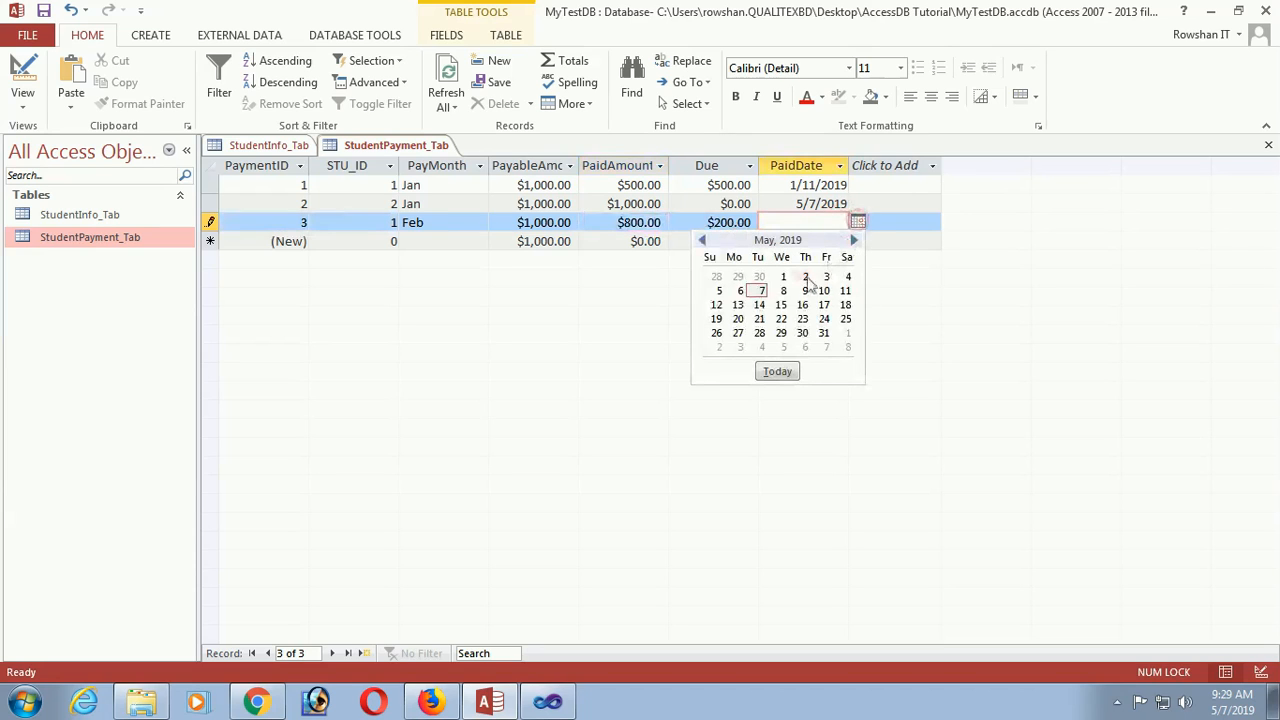
pyautogui.click(706, 241)
pyautogui.click(706, 241)
pyautogui.click(706, 241)
pyautogui.click(801, 305)
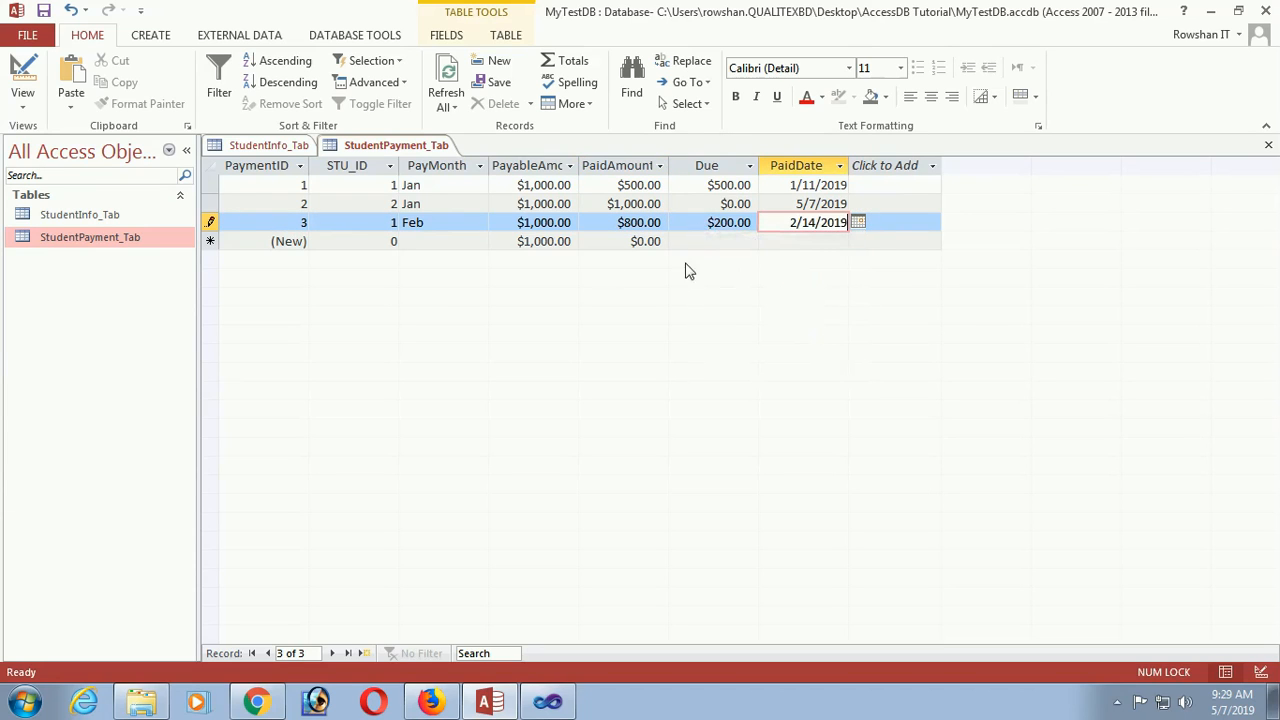
# Step: Enter a fourth payment record with STU_ID 3, PayMonth Feb and PaidAmount 500
pyautogui.click(390, 241)
pyautogui.write('3')
pyautogui.click(423, 247)
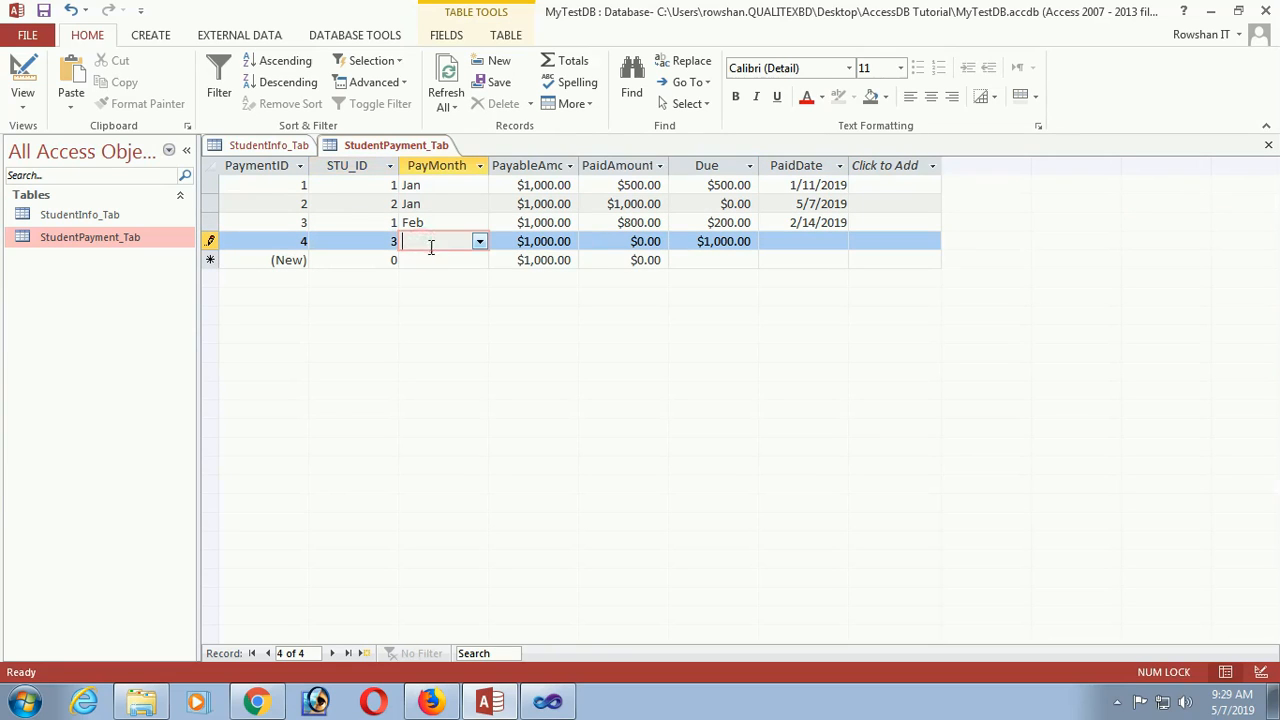
pyautogui.write('feb')
pyautogui.press('Tab')
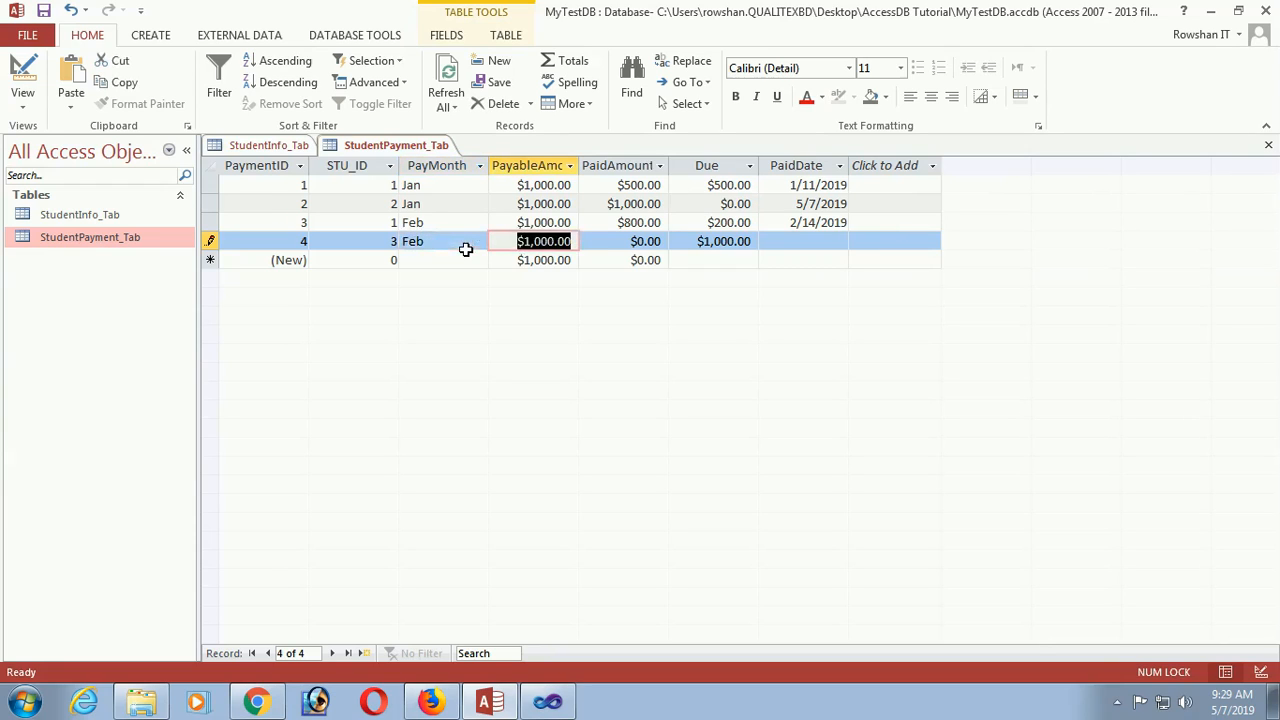
pyautogui.press('Tab')
pyautogui.write('5')
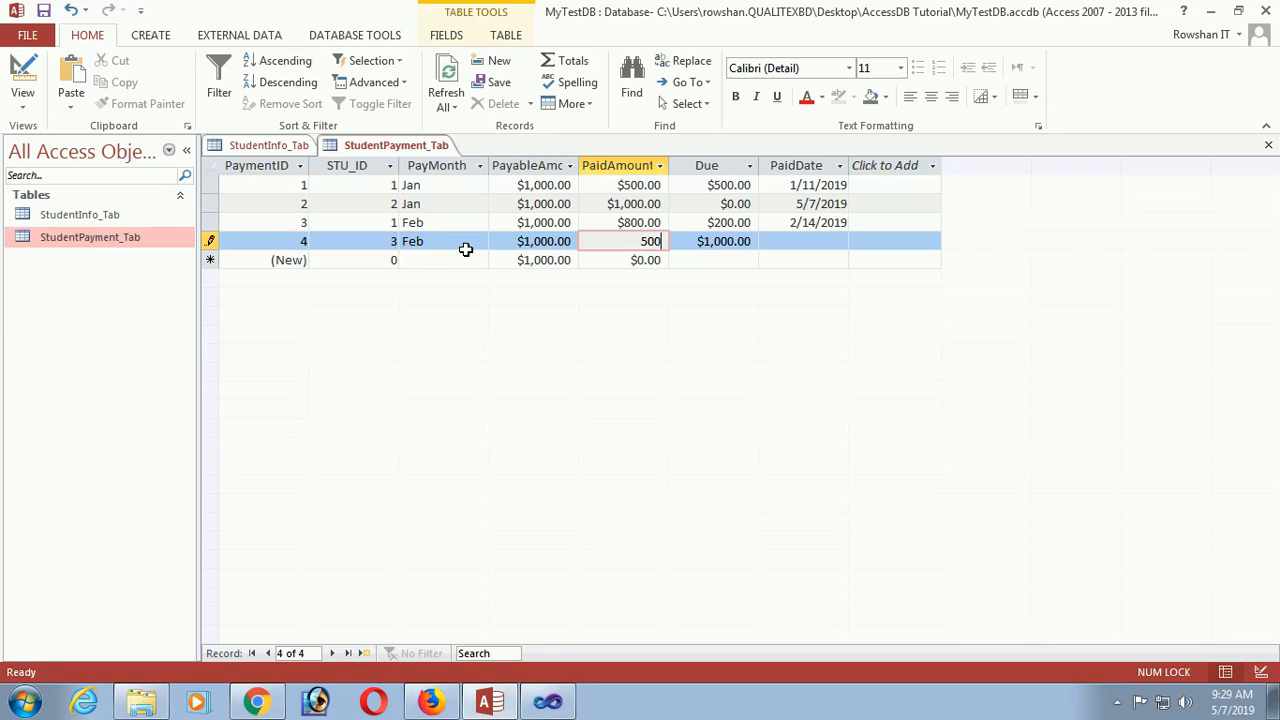
# Step: Pick 3/12/2019 from the calendar as the PaidDate of the fourth payment record
pyautogui.press('Tab')
pyautogui.press('Tab')
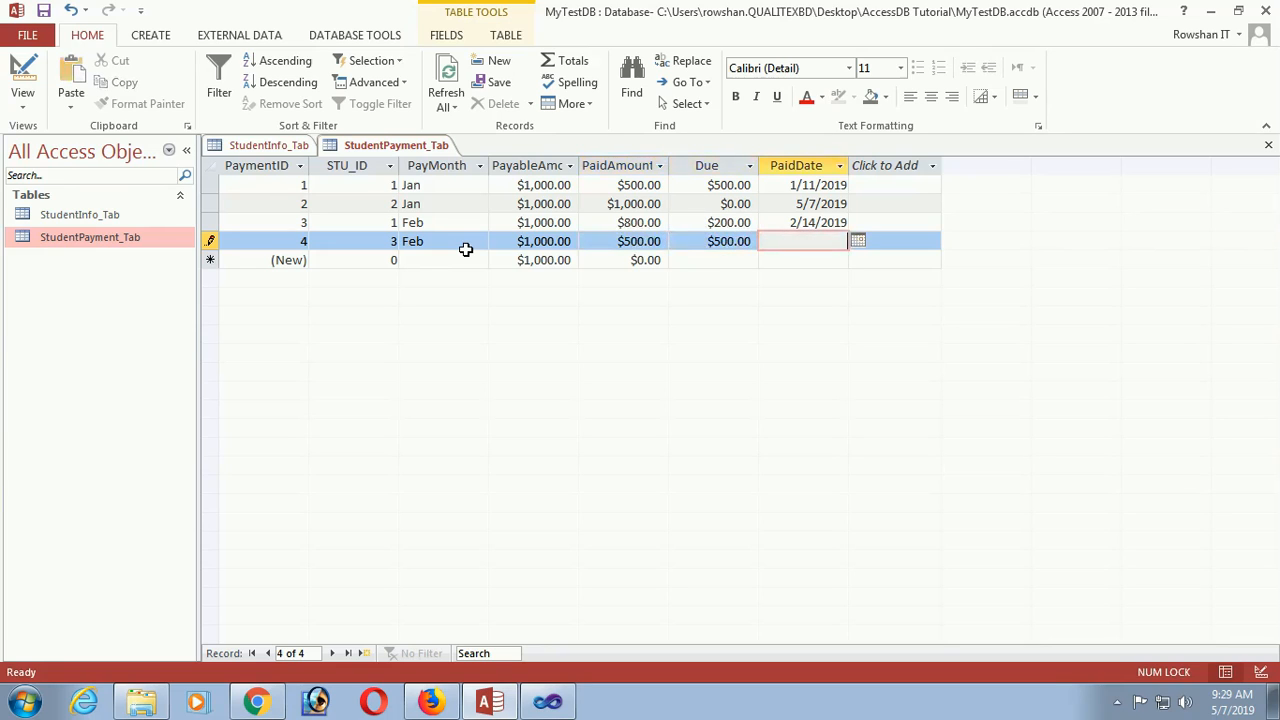
pyautogui.click(858, 241)
pyautogui.click(702, 259)
pyautogui.click(702, 259)
pyautogui.click(752, 322)
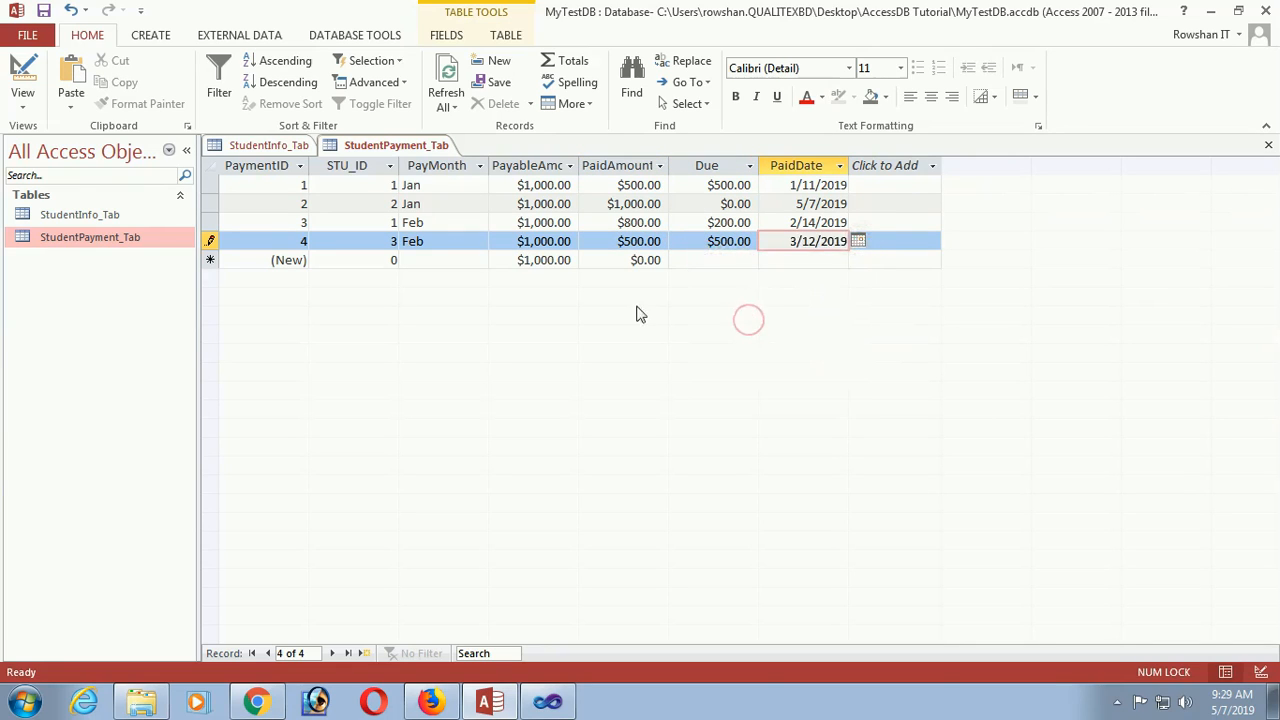
# Step: Open the Relationships window and add StudentInfo_Tab and StudentPayment_Tab to it
pyautogui.click(500, 388)
pyautogui.click(597, 412)
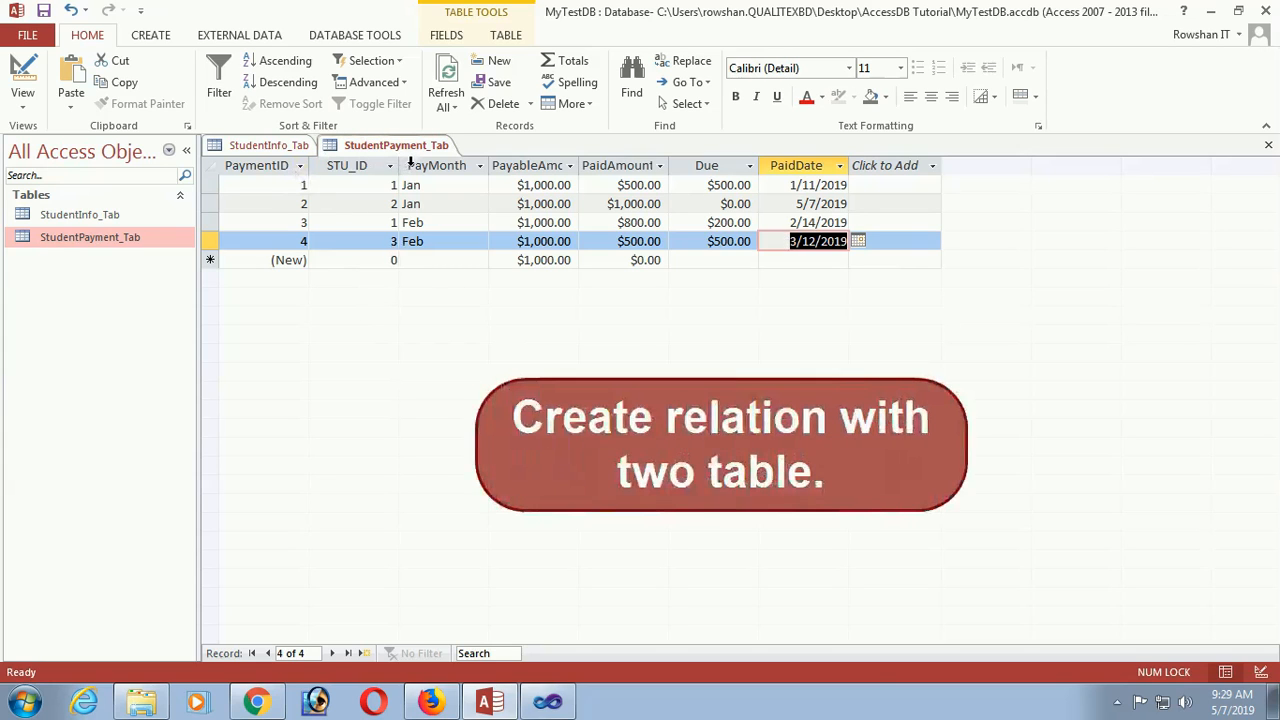
pyautogui.click(368, 38)
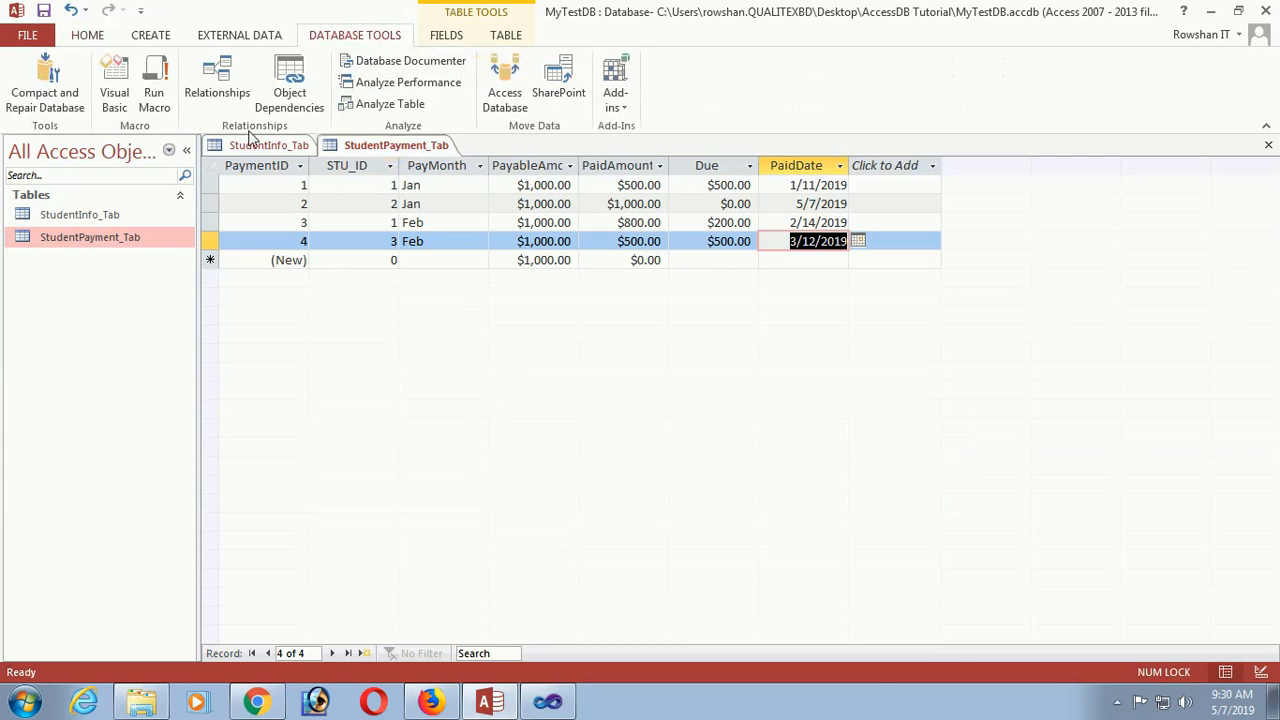
pyautogui.click(217, 85)
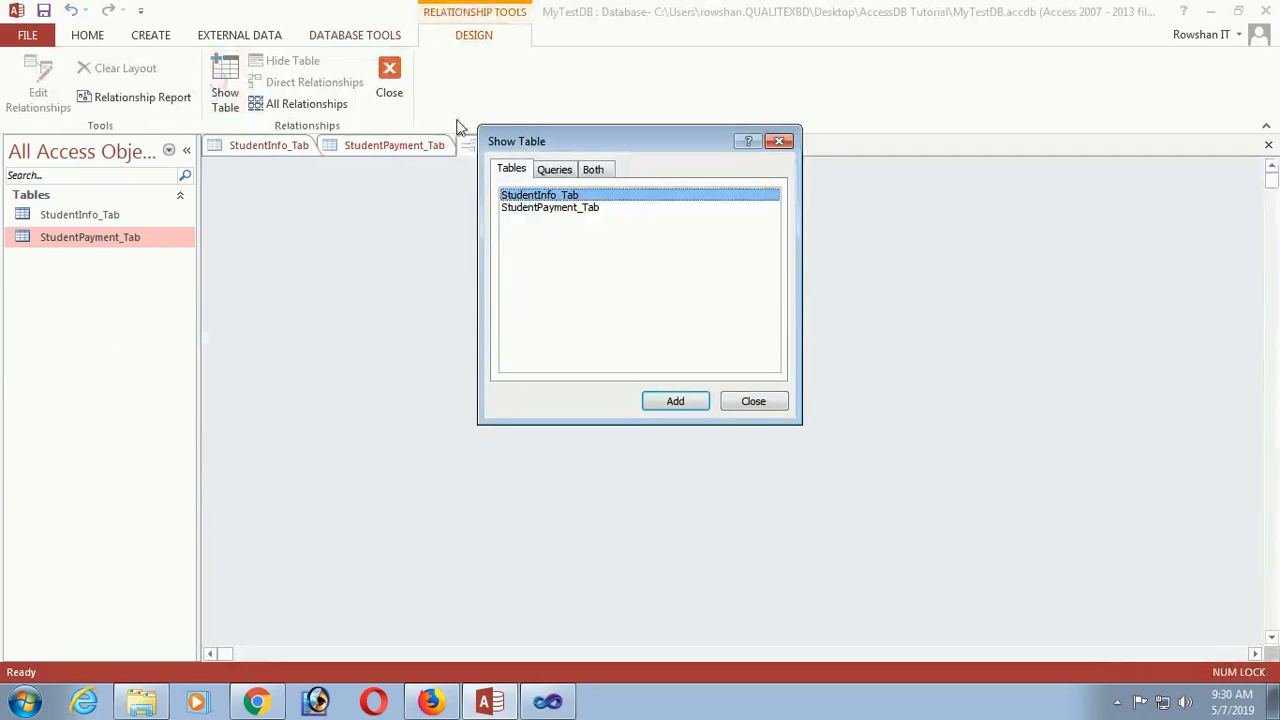
pyautogui.click(676, 401)
pyautogui.click(564, 210)
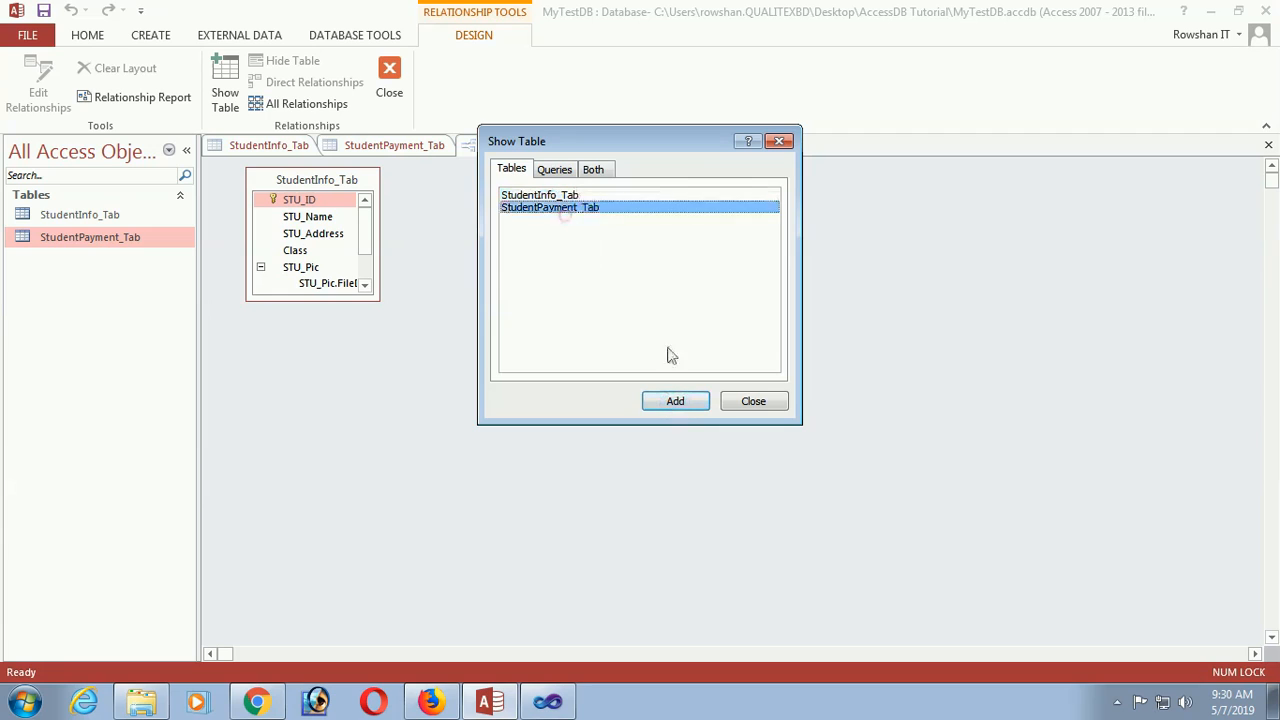
pyautogui.click(684, 403)
pyautogui.click(760, 403)
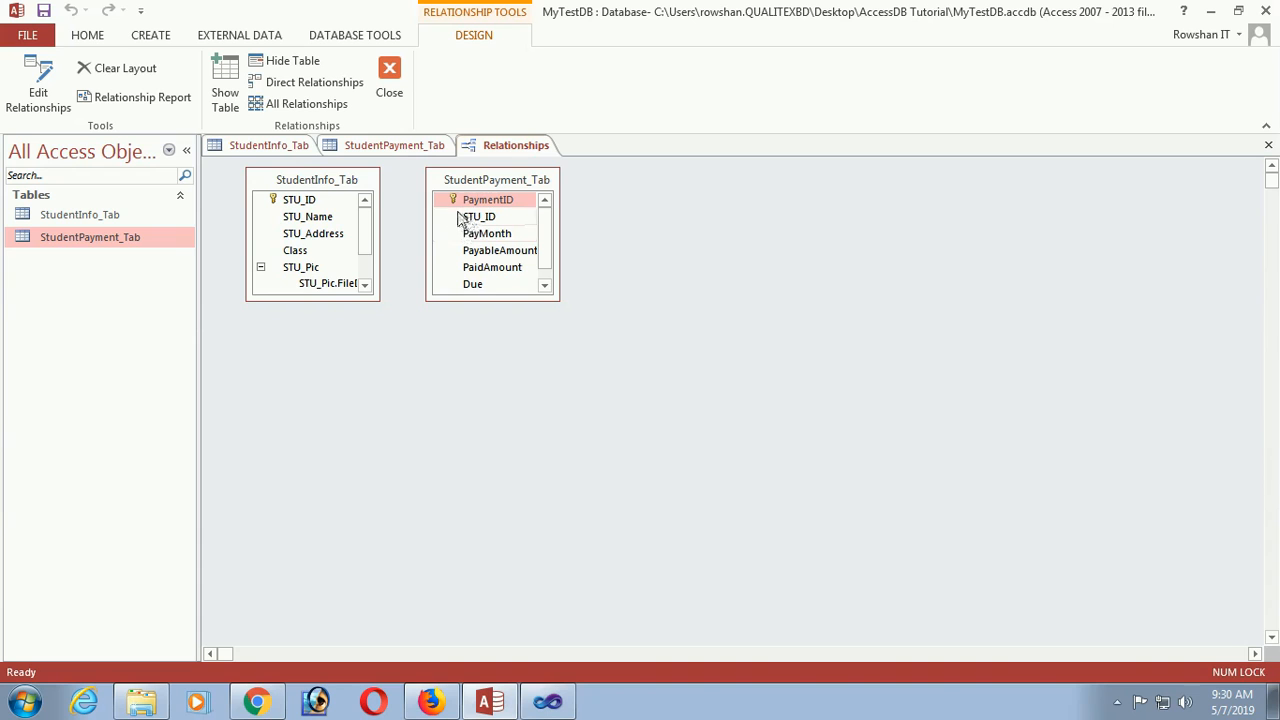
# Step: Create a relationship between the STU_ID fields of both tables, with the join type including all StudentInfo_Tab records and only matching StudentPayment_Tab records
pyautogui.moveTo(460, 219); pyautogui.dragTo(296, 212)
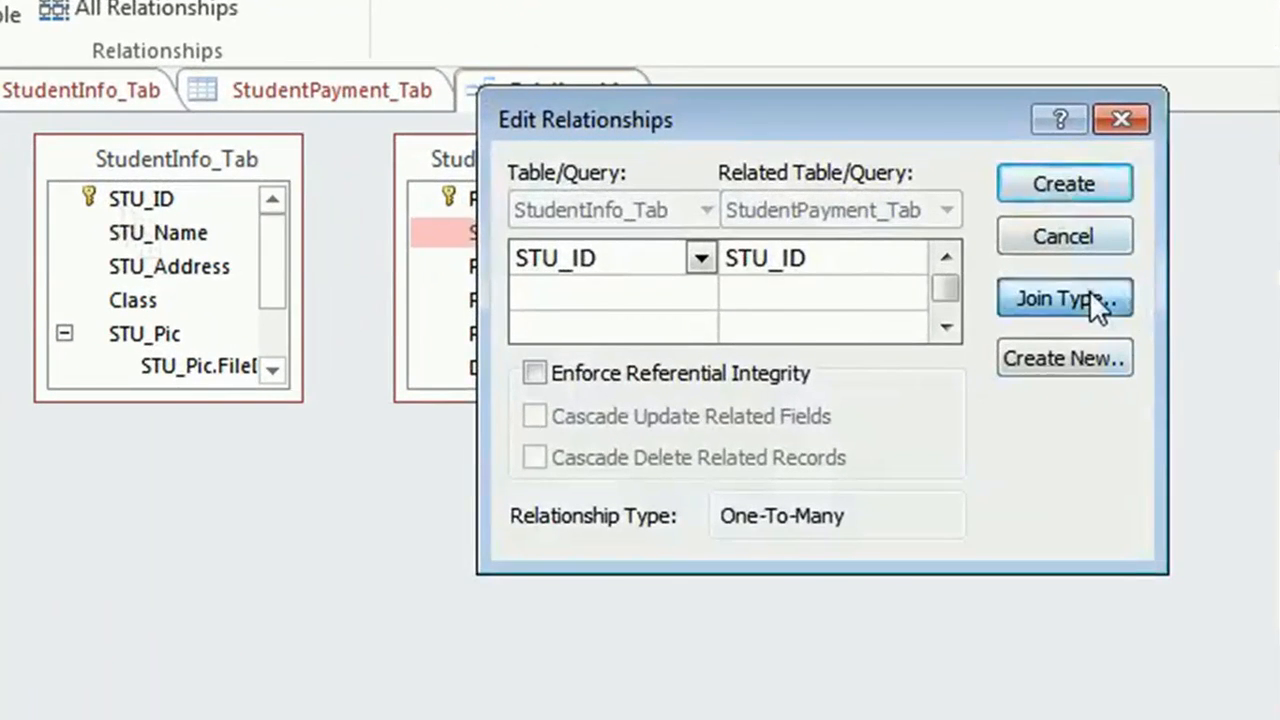
pyautogui.click(935, 277)
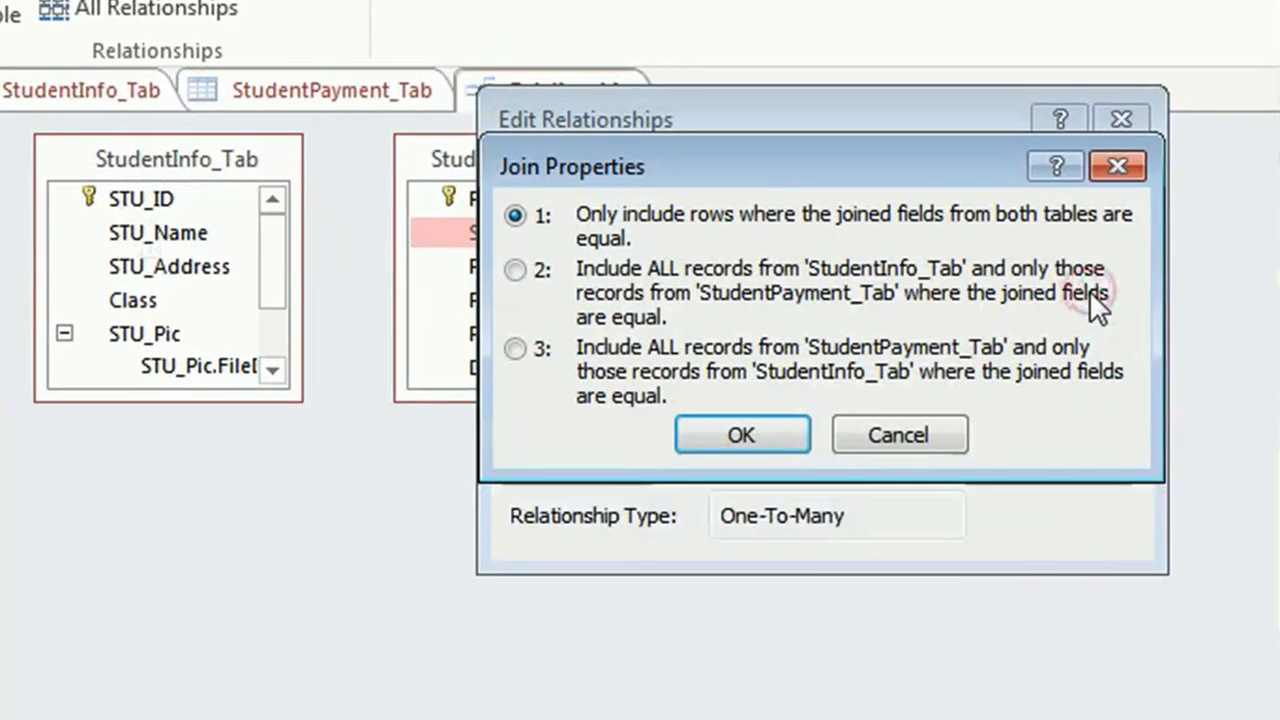
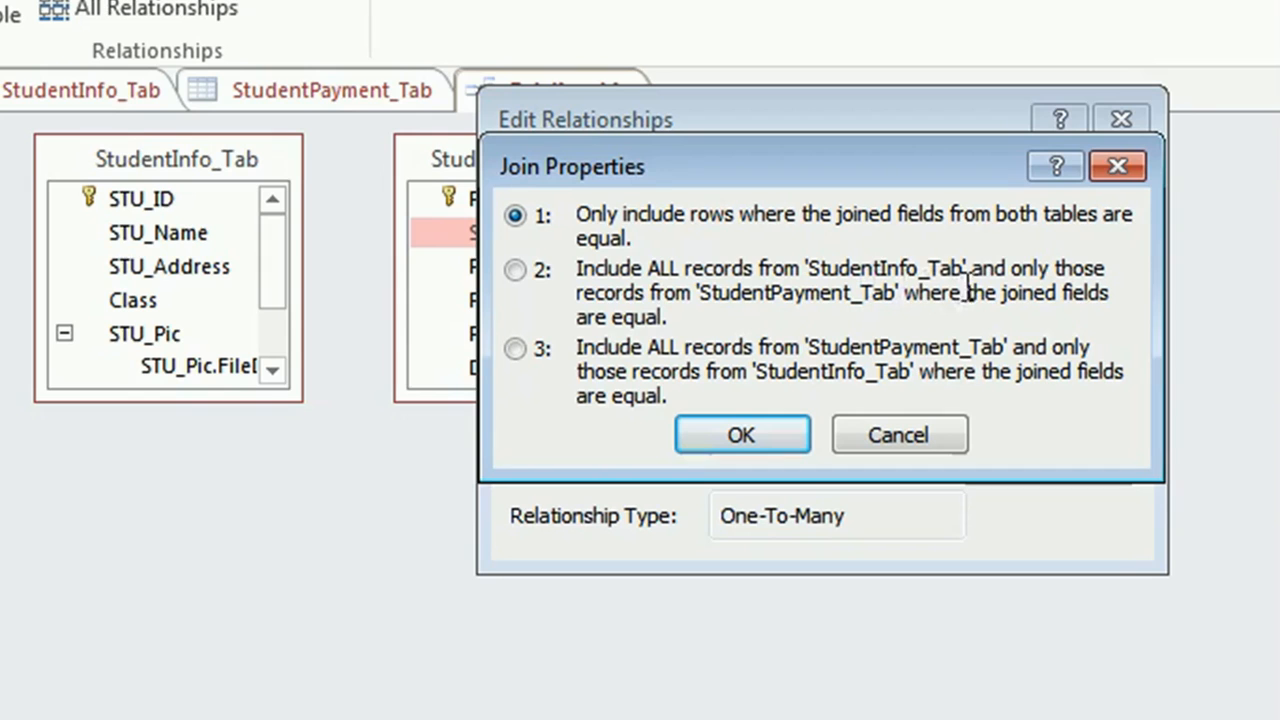
pyautogui.click(567, 305)
pyautogui.click(514, 270)
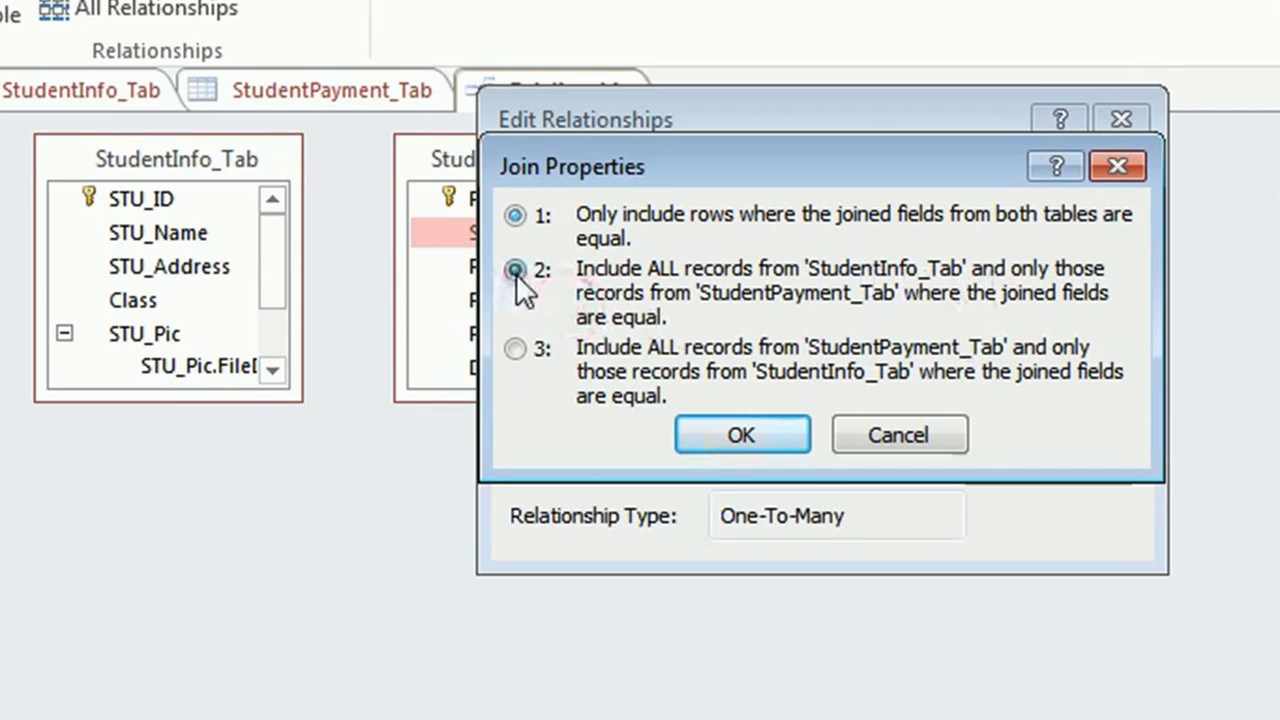
pyautogui.click(741, 440)
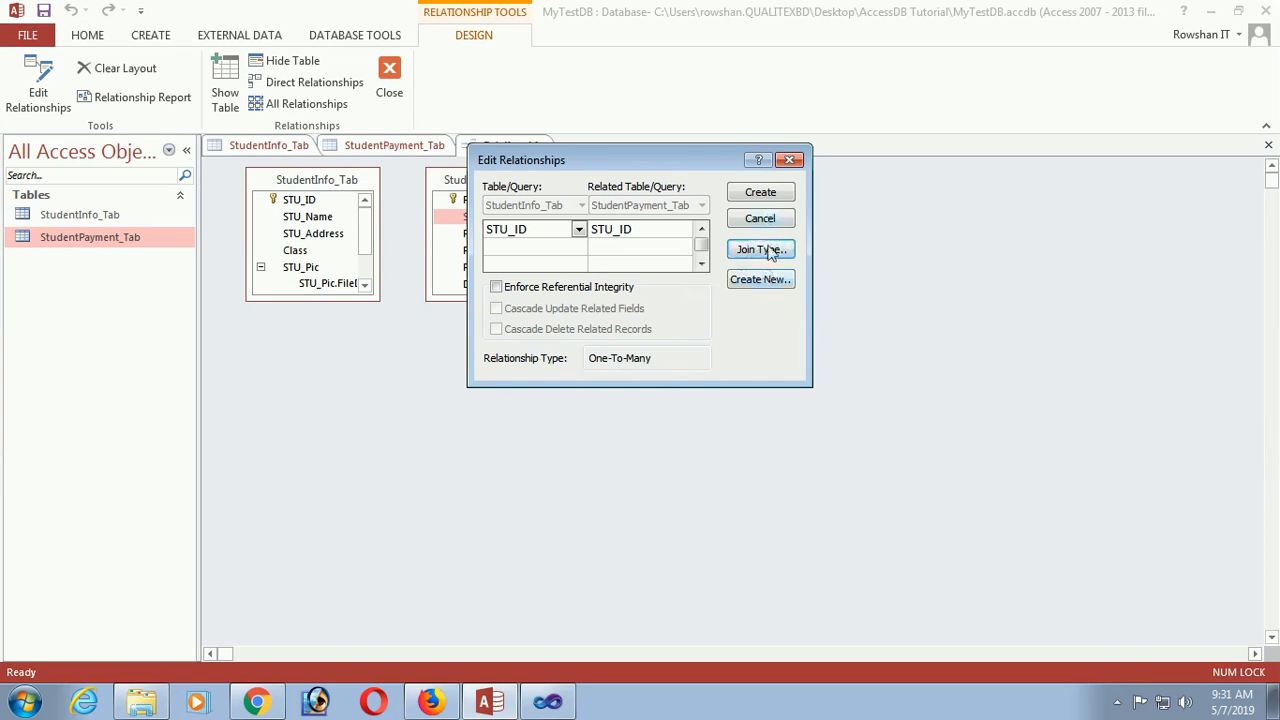
pyautogui.click(762, 194)
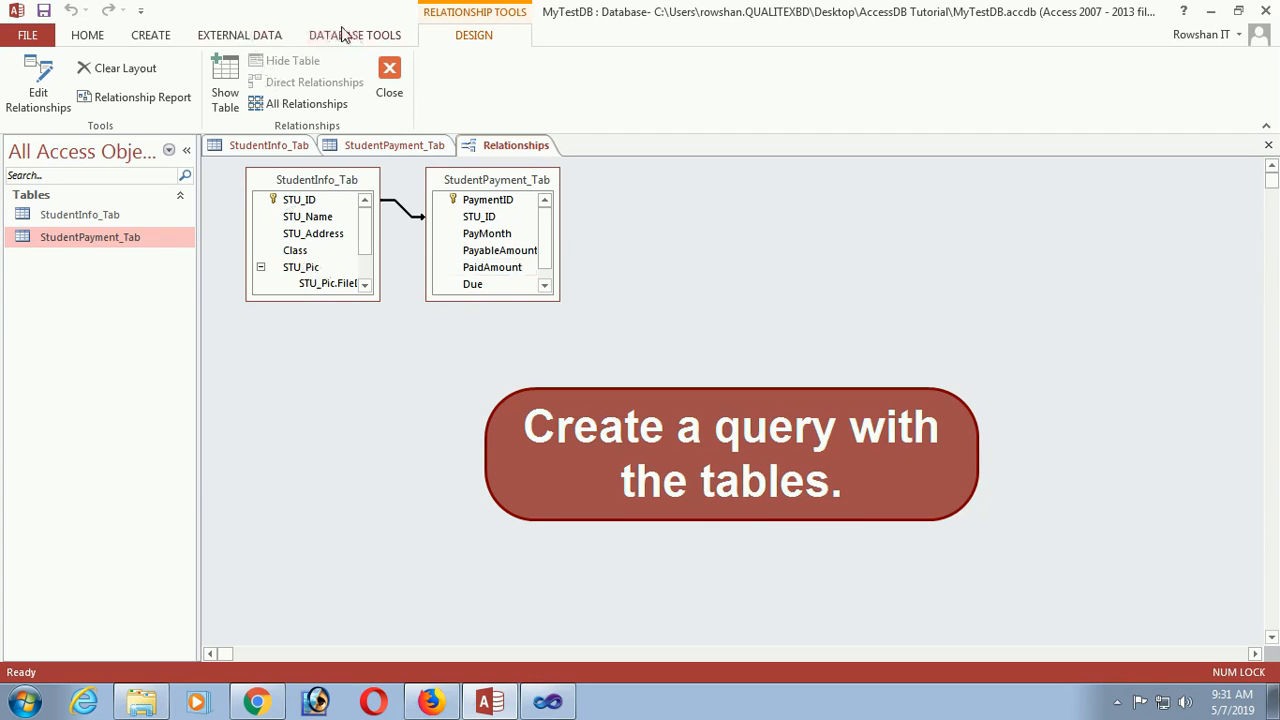
# Step: Start a new query in Design view based on StudentInfo_Tab and StudentPayment_Tab
pyautogui.click(232, 35)
pyautogui.click(152, 35)
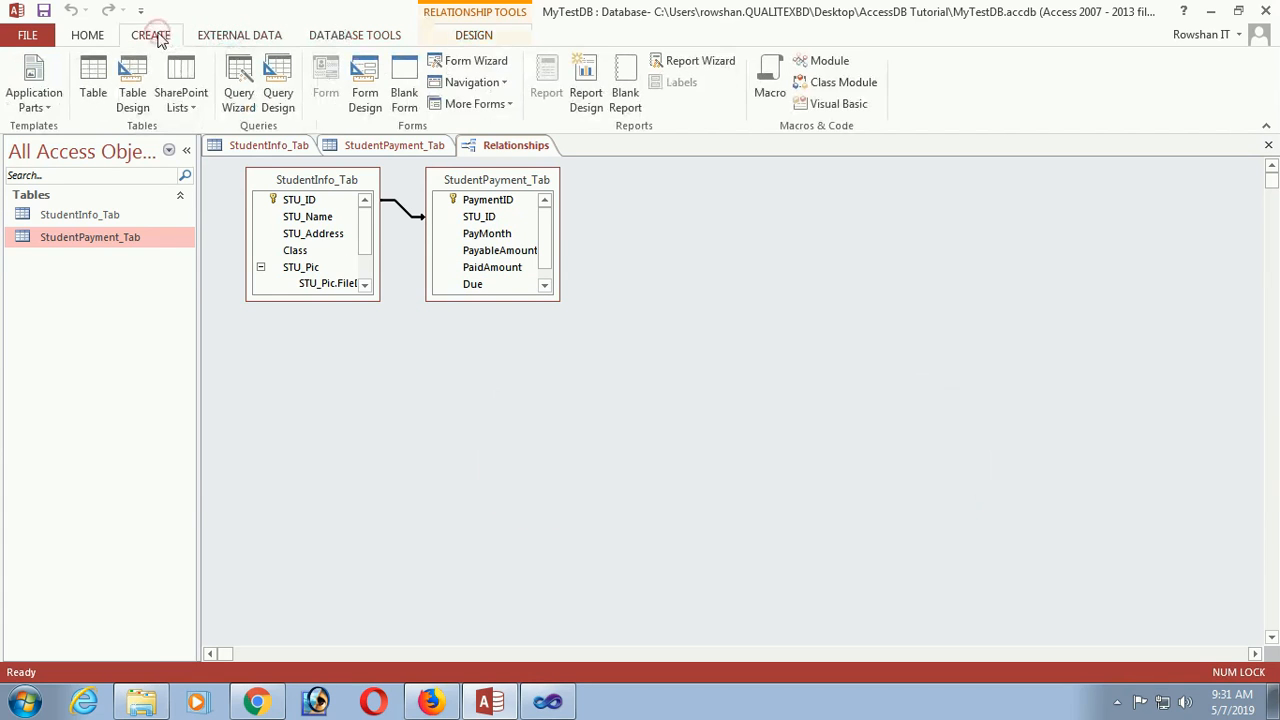
pyautogui.click(278, 100)
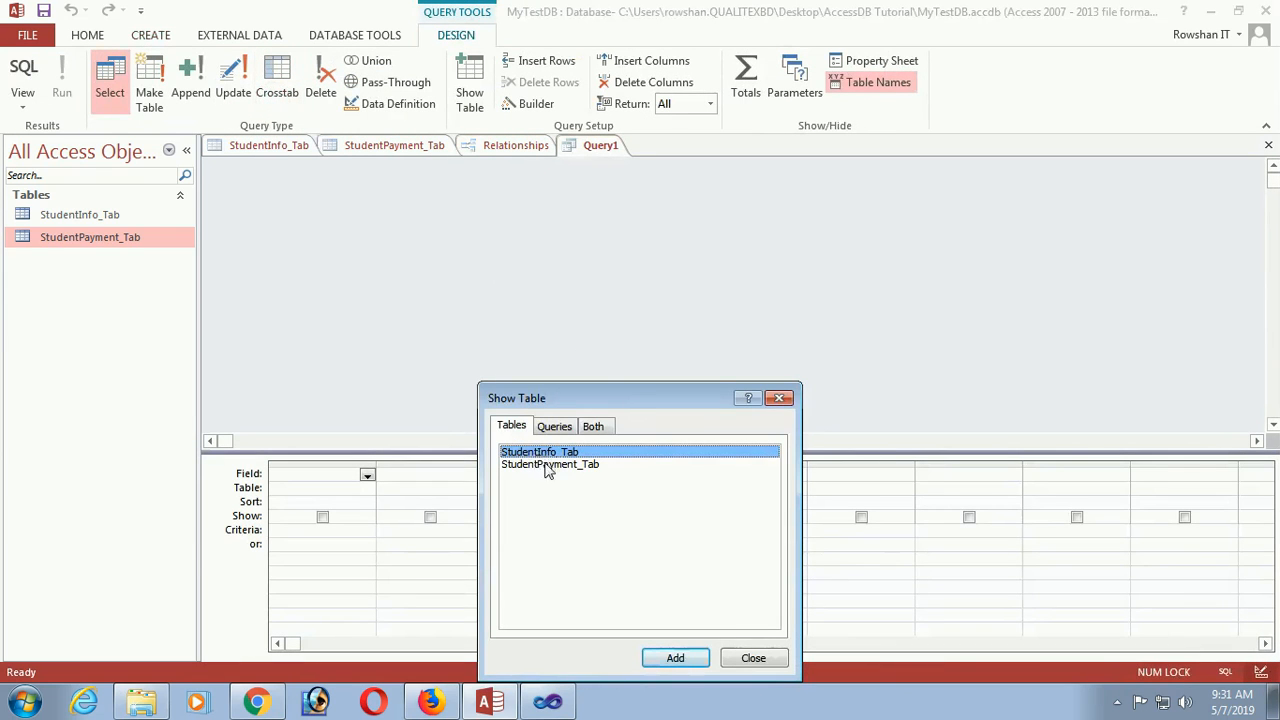
pyautogui.click(676, 662)
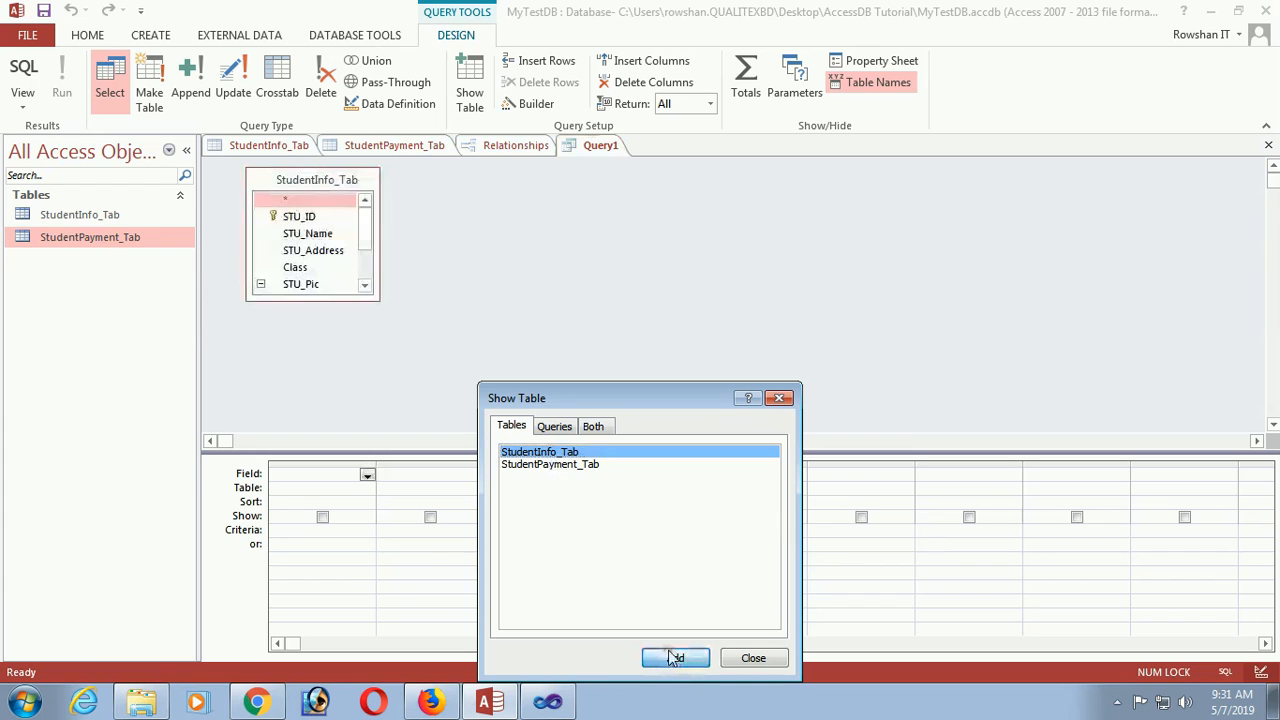
pyautogui.click(556, 465)
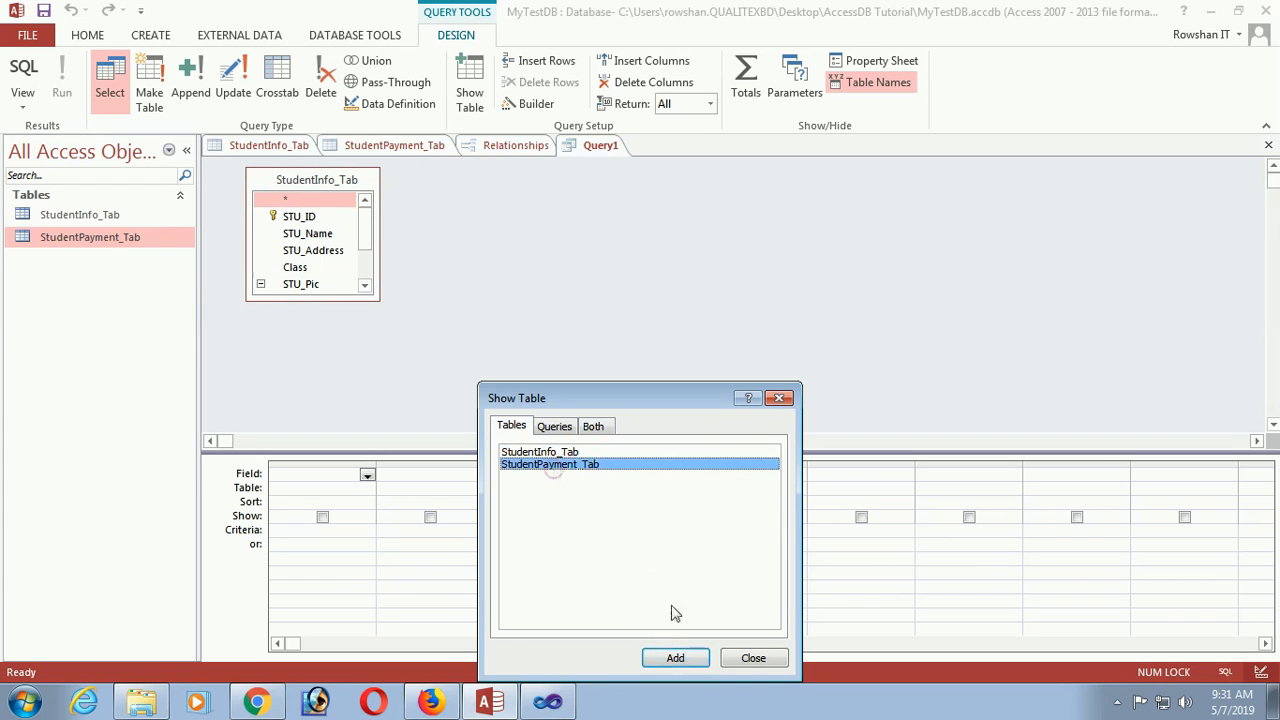
pyautogui.click(675, 659)
pyautogui.click(752, 659)
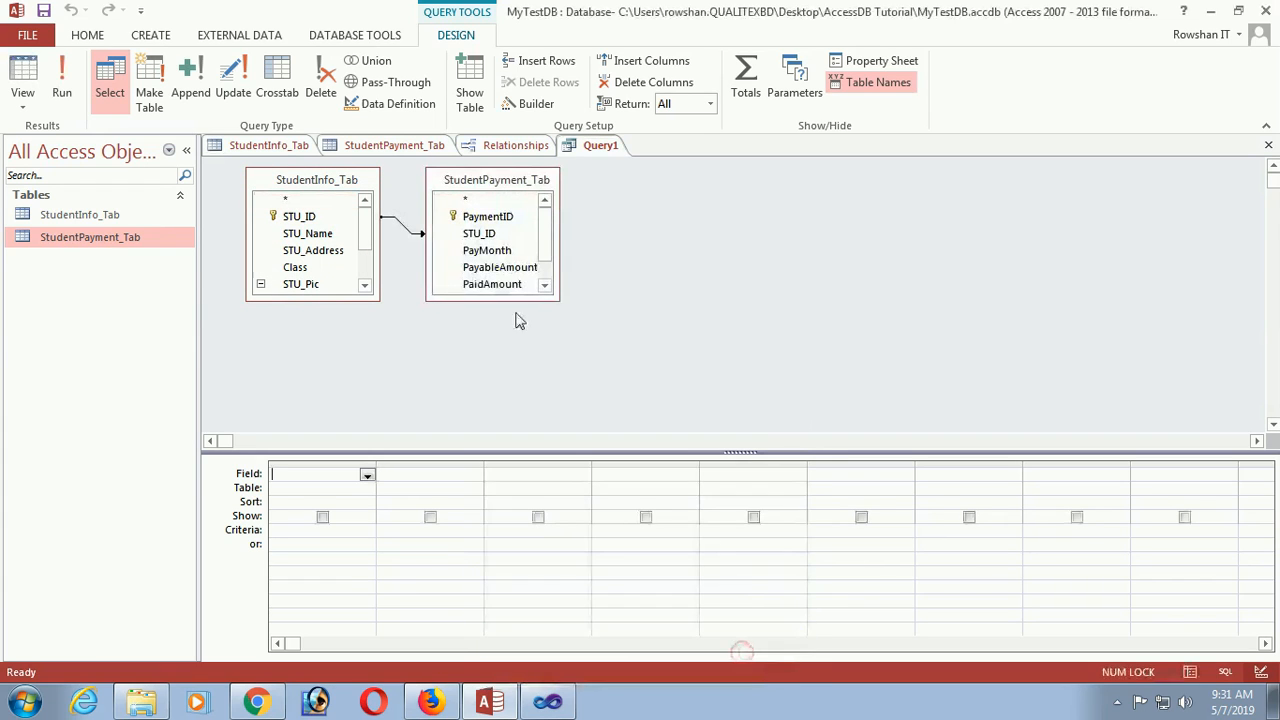
# Step: Add the STU_ID, STU_Name, STU_Address and Class fields from StudentInfo_Tab to the query grid
pyautogui.doubleClick(298, 217)
pyautogui.doubleClick(305, 233)
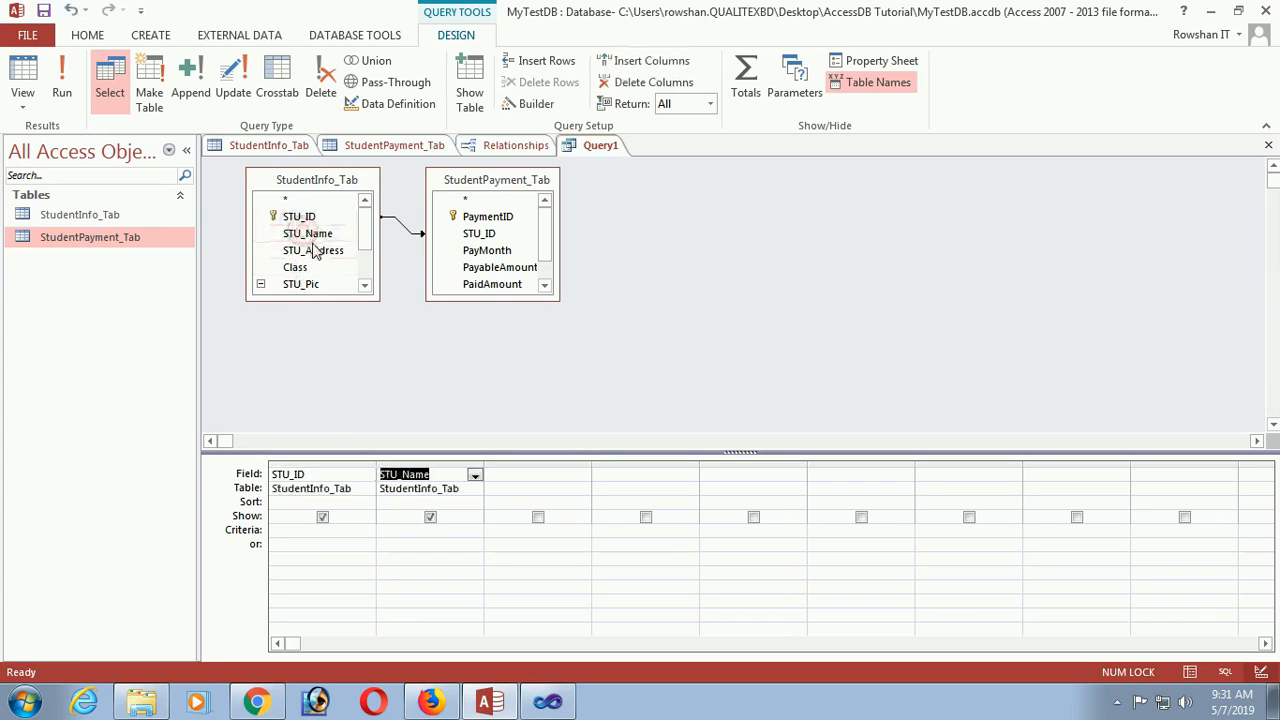
pyautogui.doubleClick(311, 251)
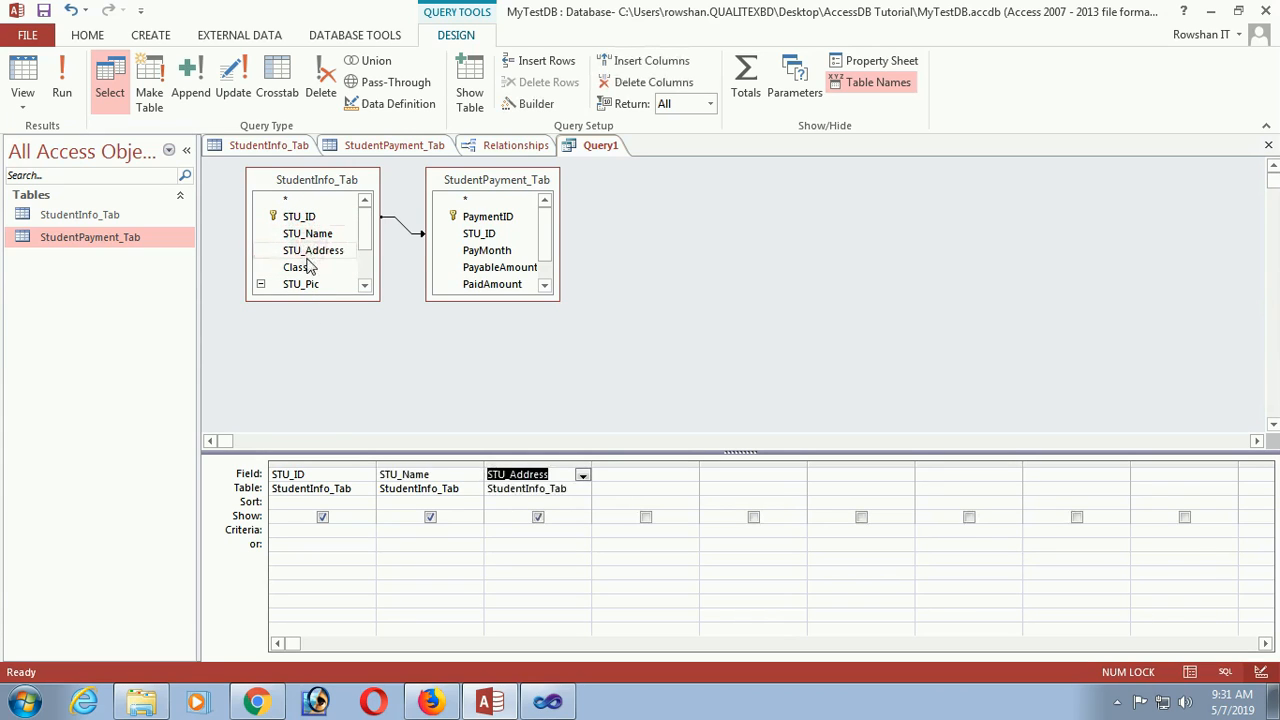
pyautogui.doubleClick(296, 268)
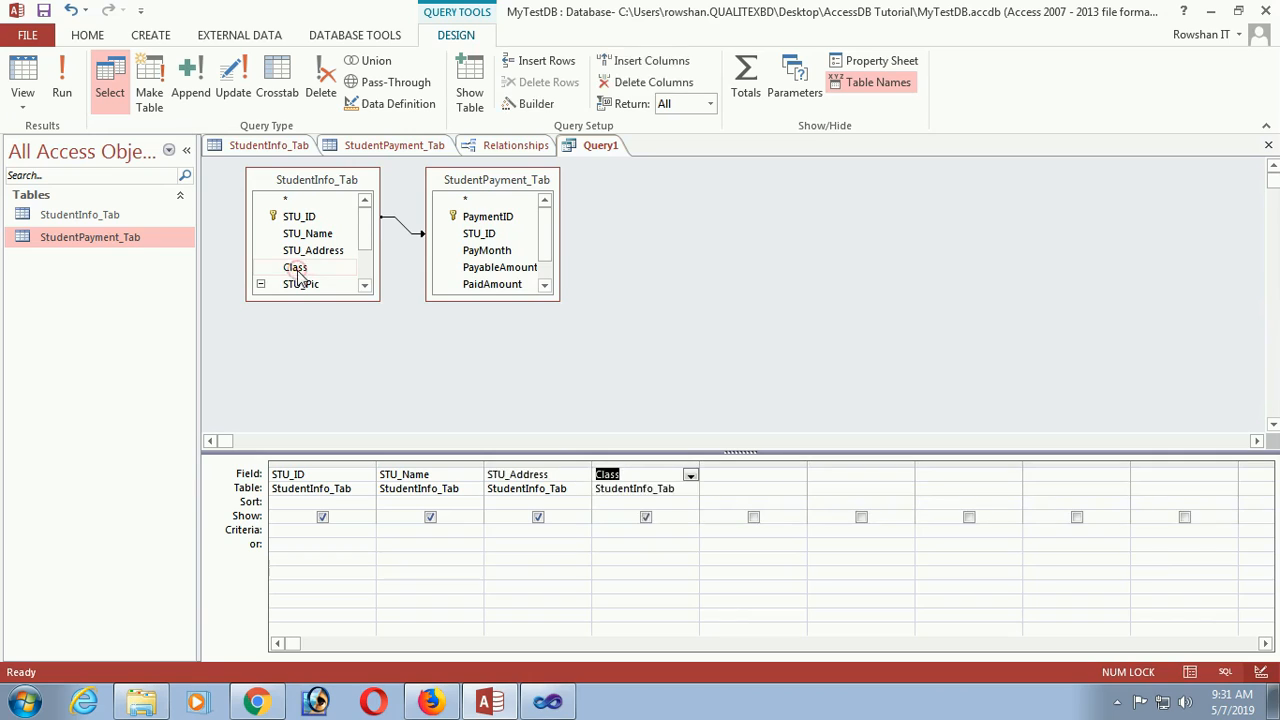
# Step: Add PayableAmount, PayMonth, PaidAmount and Due from StudentPayment_Tab, plus STU_Pic from StudentInfo_Tab, to the query grid
pyautogui.doubleClick(500, 268)
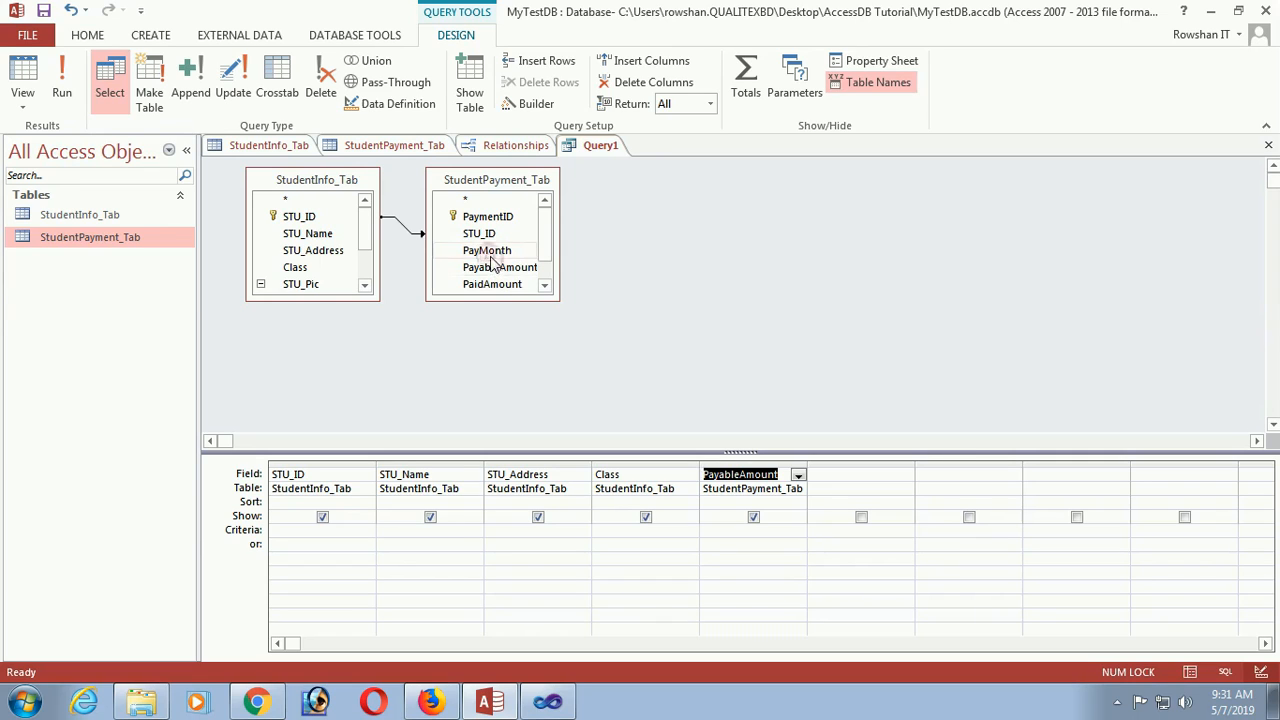
pyautogui.doubleClick(489, 252)
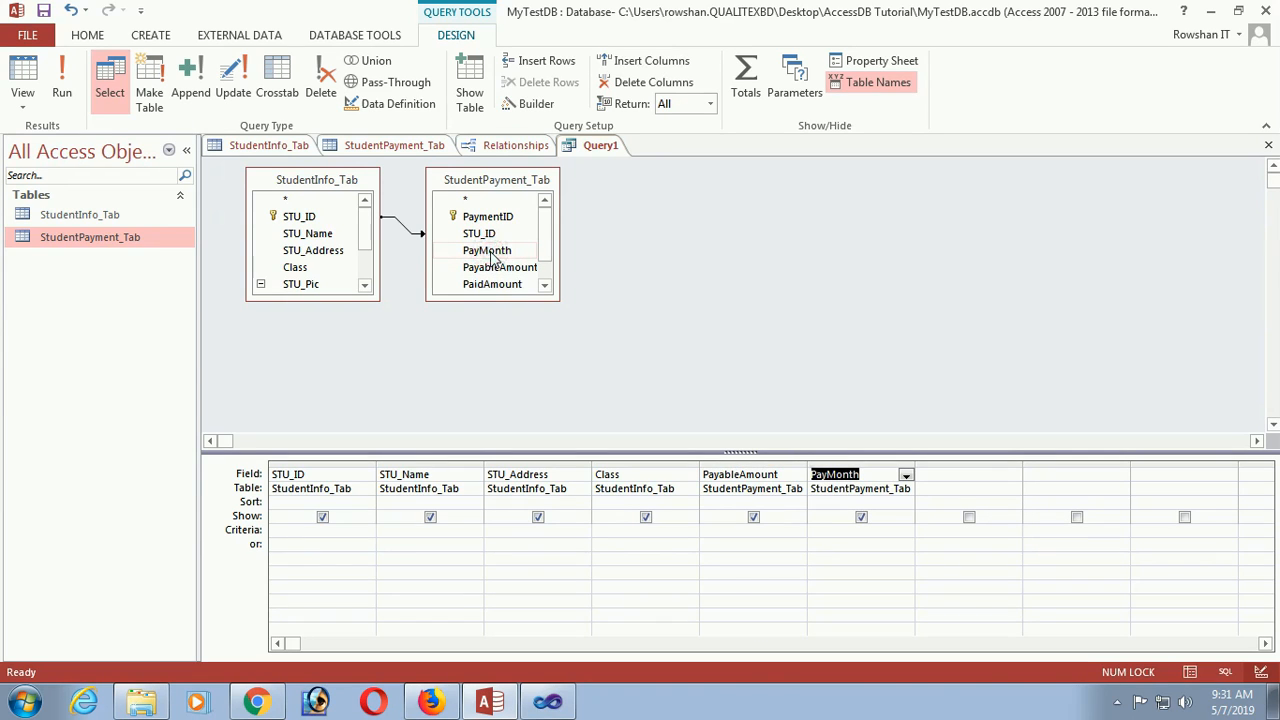
pyautogui.doubleClick(490, 285)
pyautogui.scroll(-2, 475, 280)
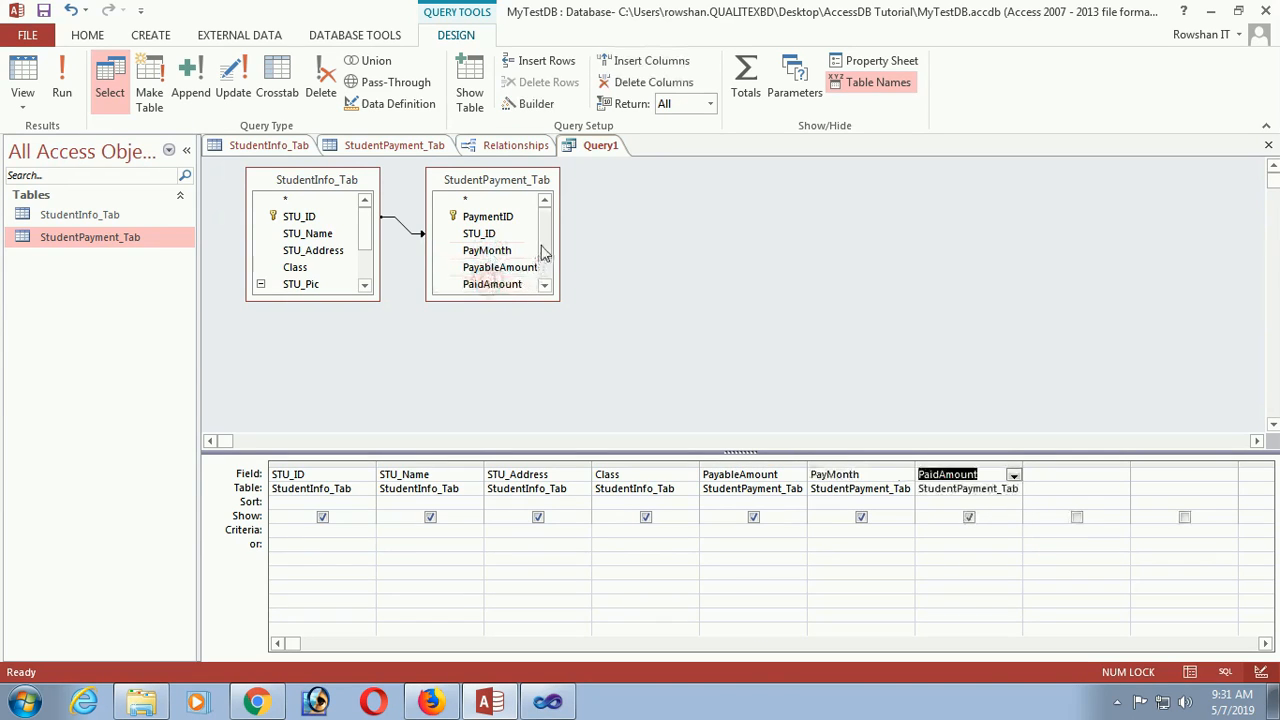
pyautogui.doubleClick(475, 270)
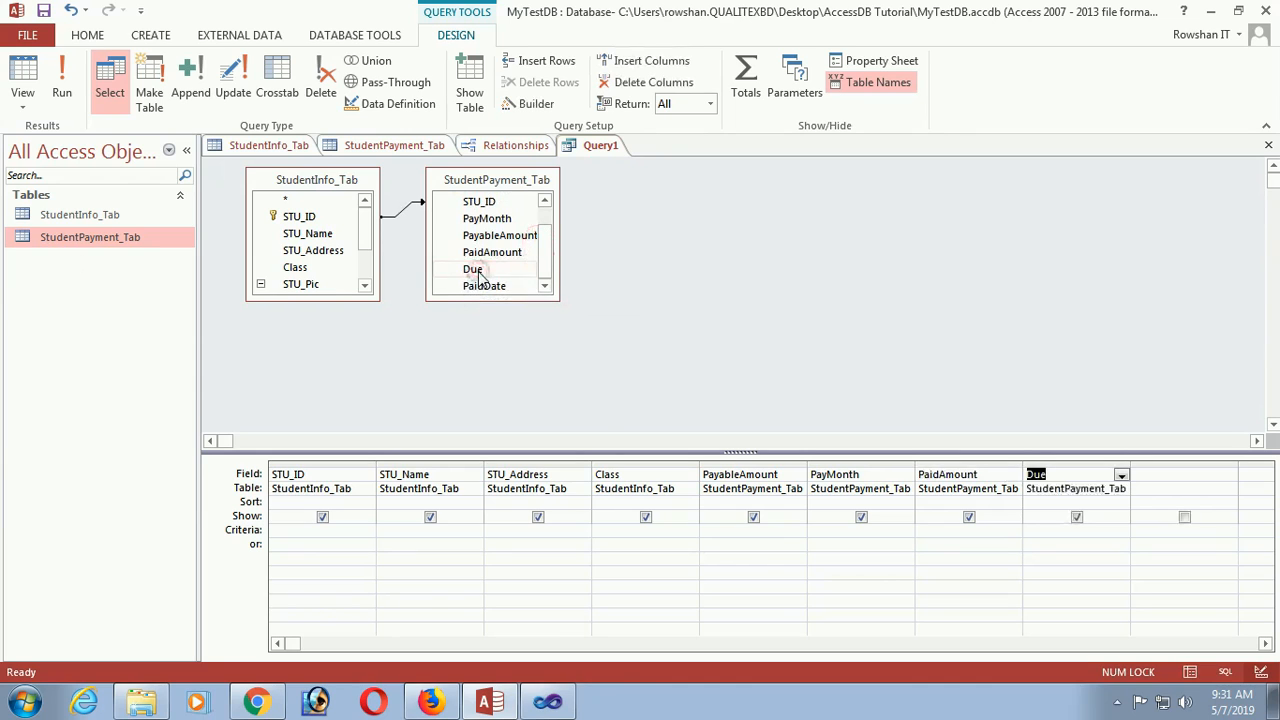
pyautogui.doubleClick(316, 287)
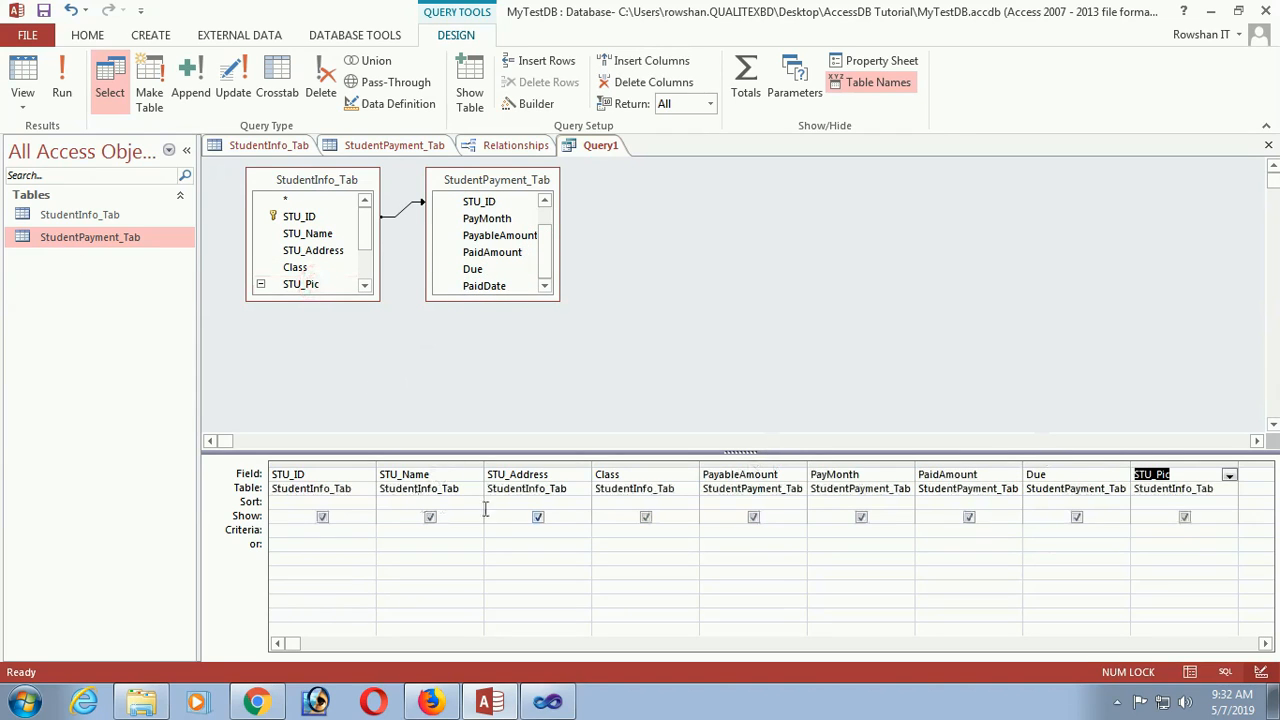
pyautogui.click(556, 404)
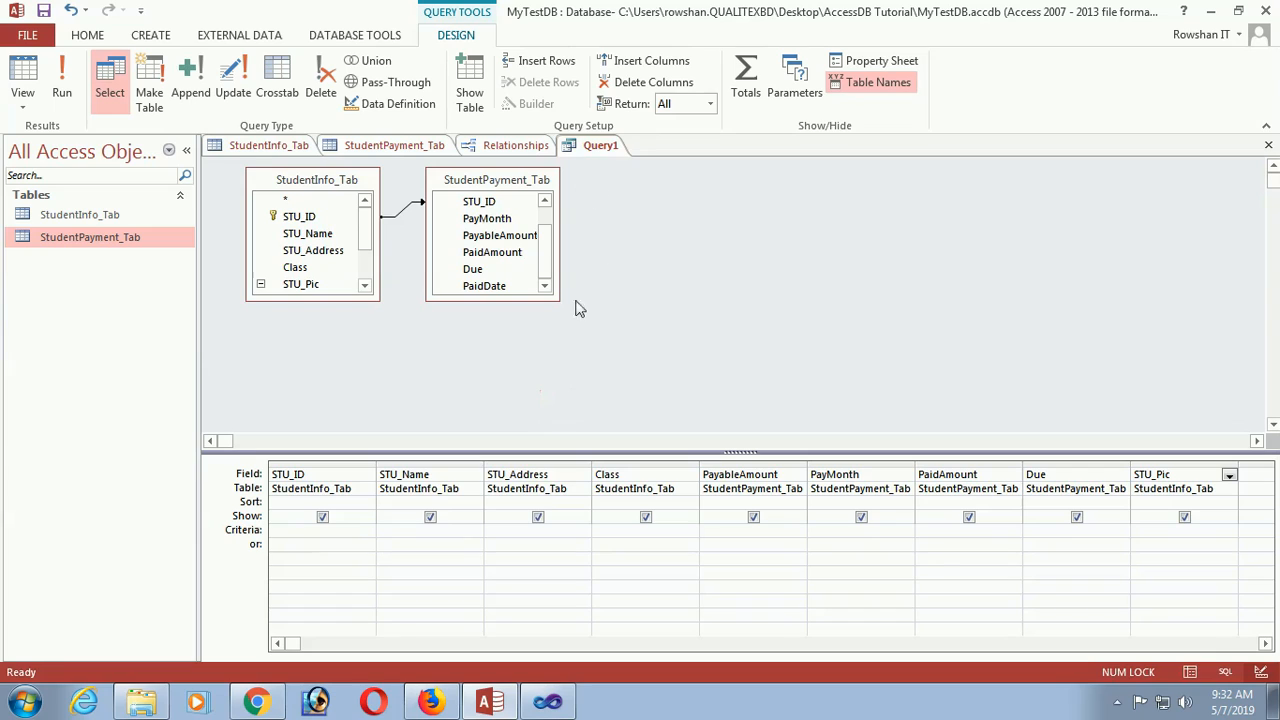
# Step: Save the query as QueryBasedOnDue
pyautogui.hotkey('ctrl', 's')
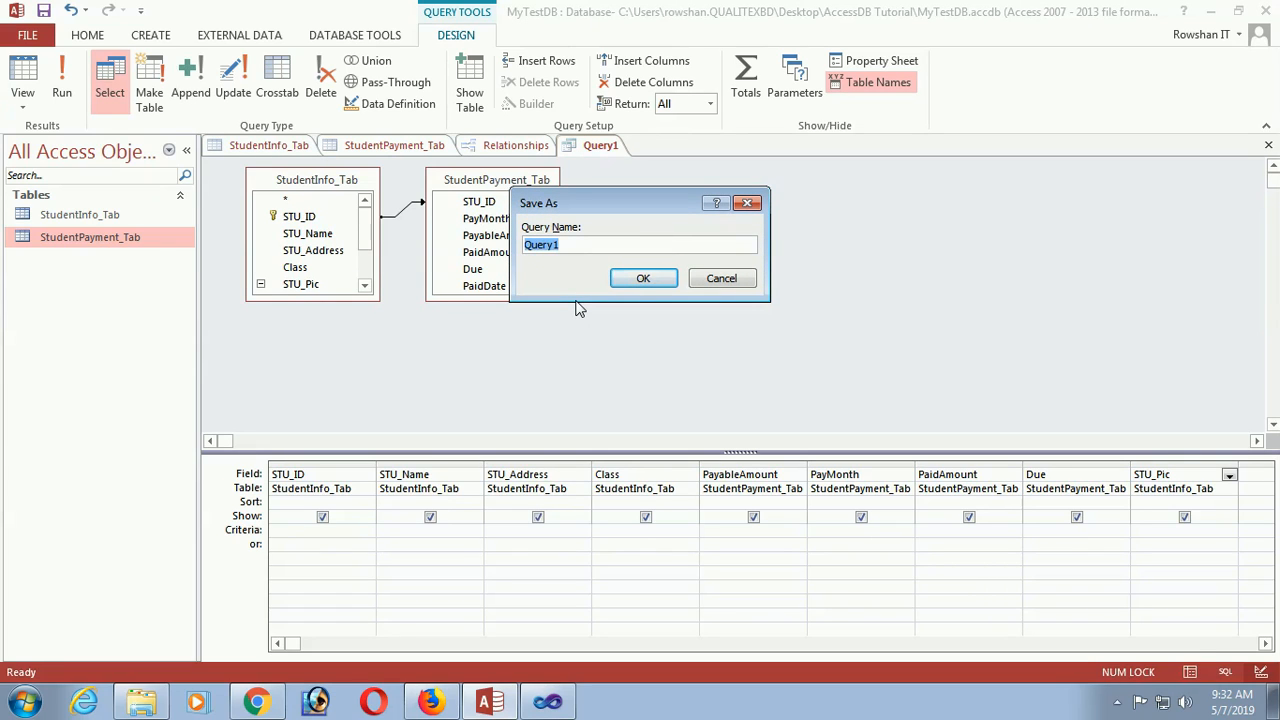
pyautogui.write('Q')
pyautogui.click(641, 281)
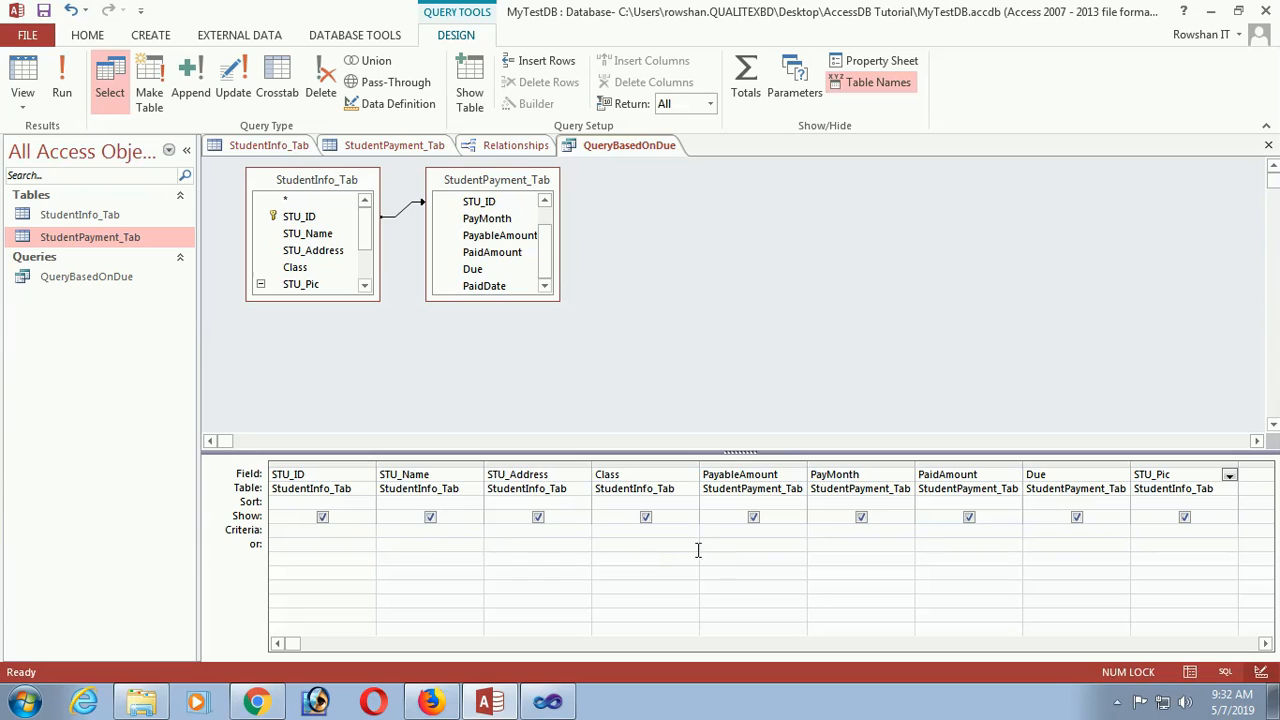
# Step: Sort the query by STU_ID in ascending order, keeping the field shown
pyautogui.click(320, 518)
pyautogui.click(322, 518)
pyautogui.click(324, 503)
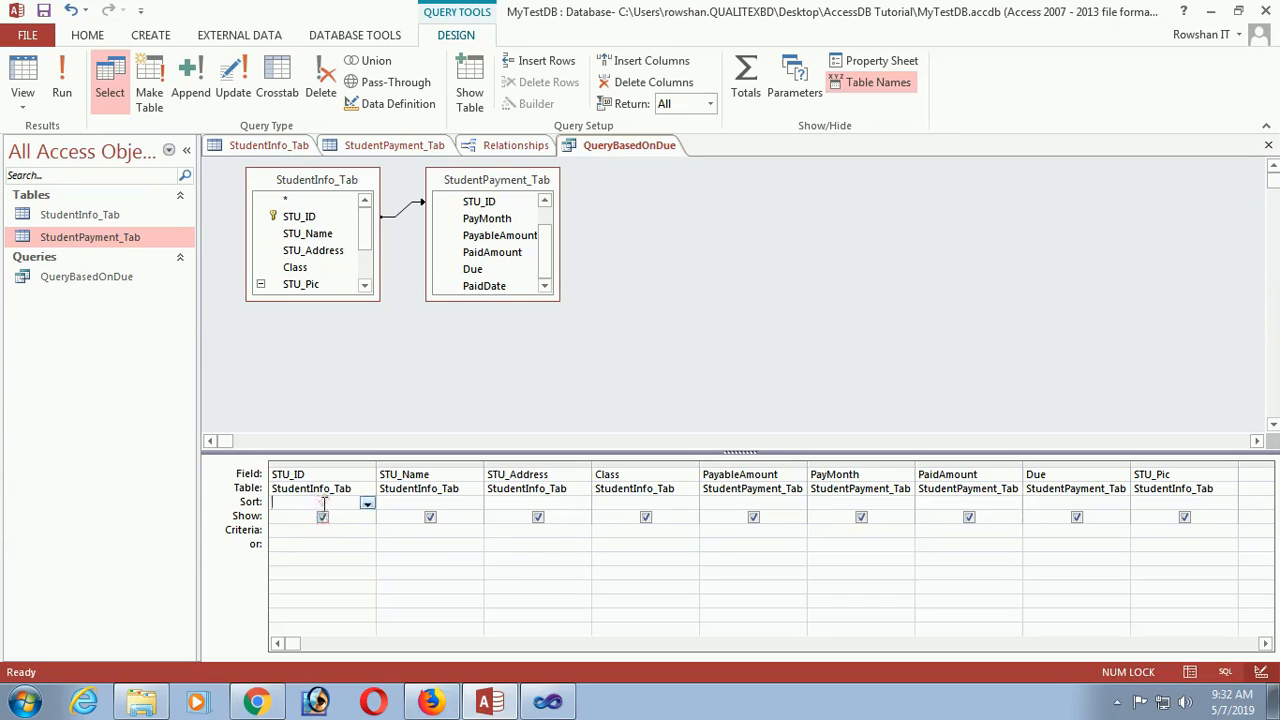
pyautogui.click(367, 503)
pyautogui.click(318, 516)
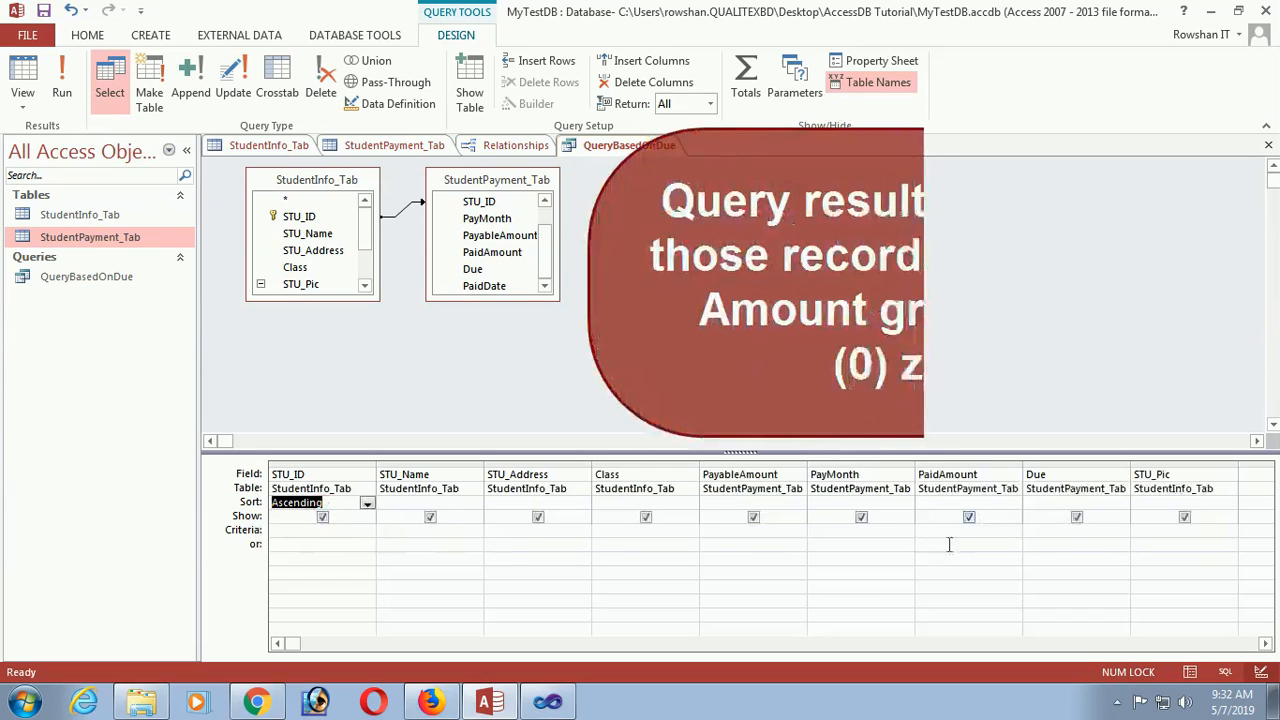
# Step: Set the criteria of the Due field to >0 in the query grid
pyautogui.click(1062, 531)
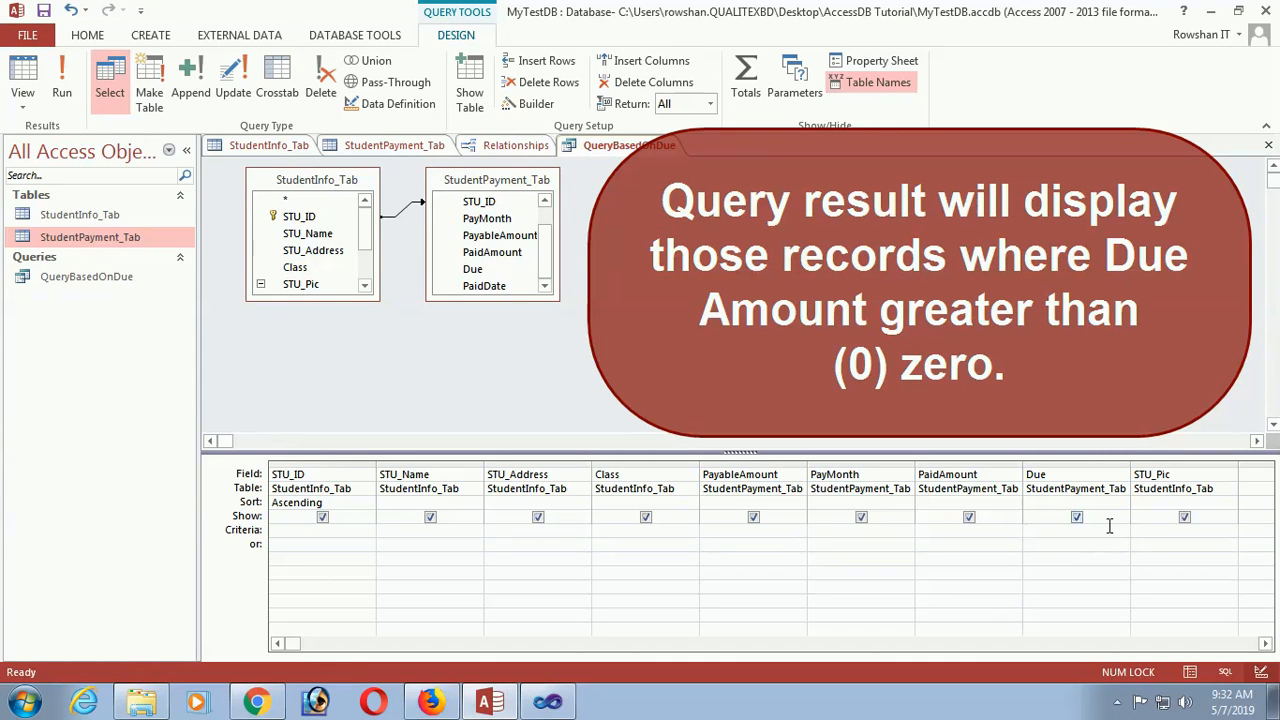
pyautogui.click(1070, 538)
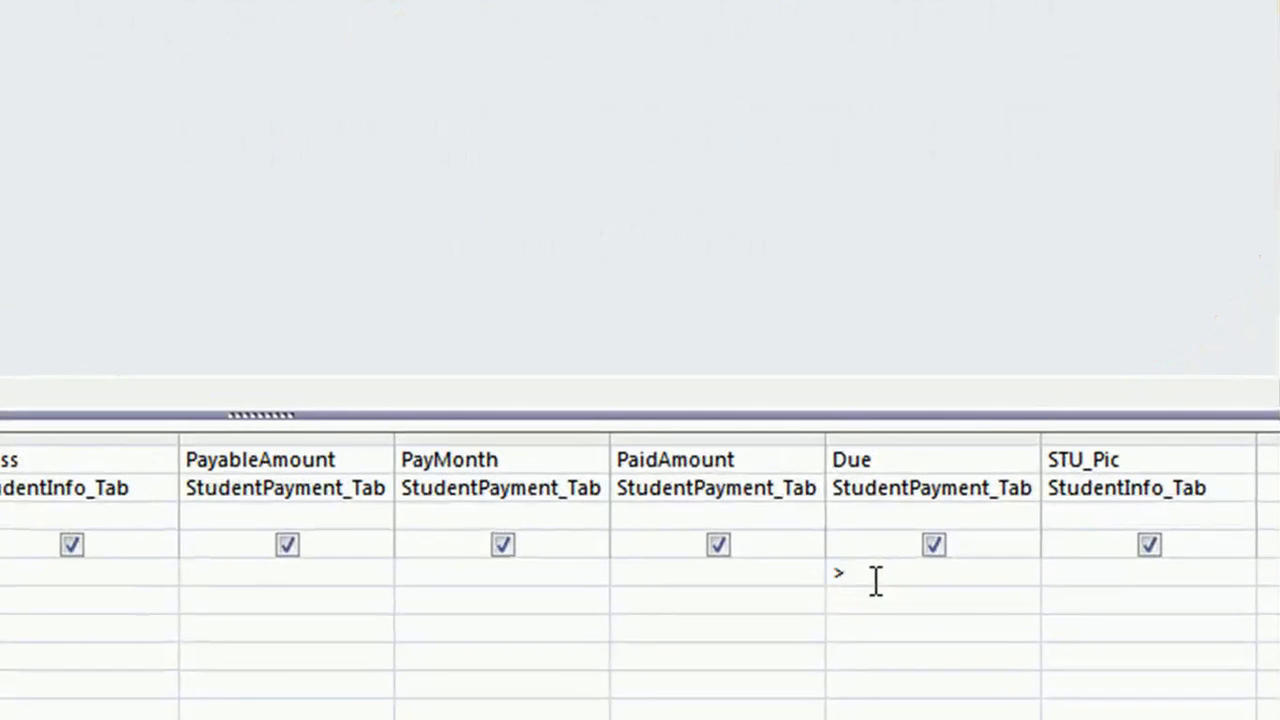
pyautogui.click(880, 622)
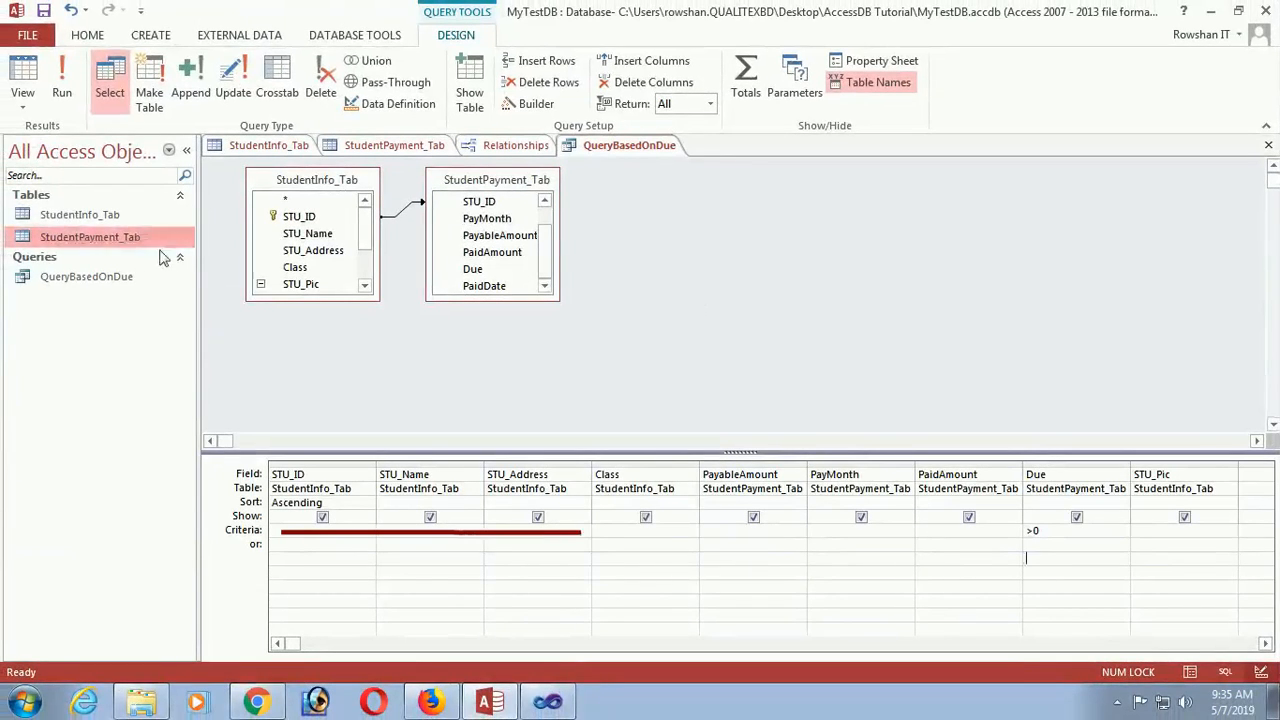
# Step: Try to open the QueryBasedOnDue results while both source tables are still open
pyautogui.rightClick(110, 277)
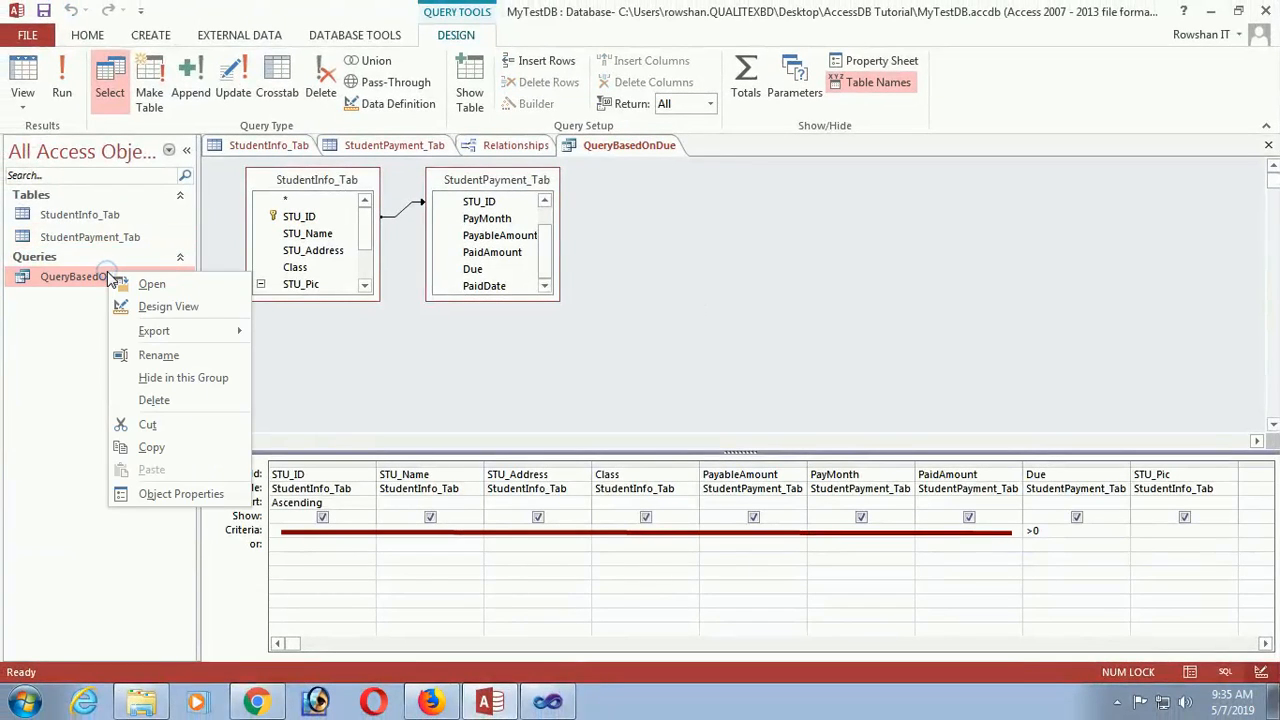
pyautogui.click(160, 307)
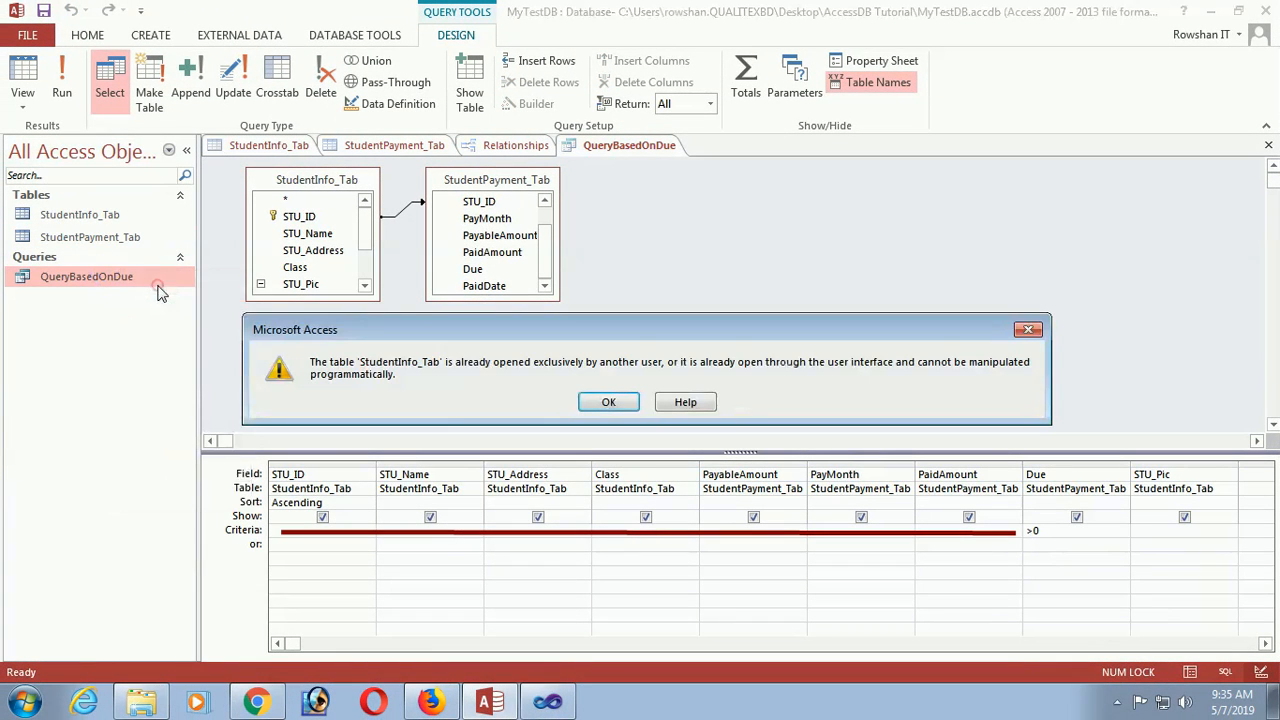
pyautogui.click(609, 402)
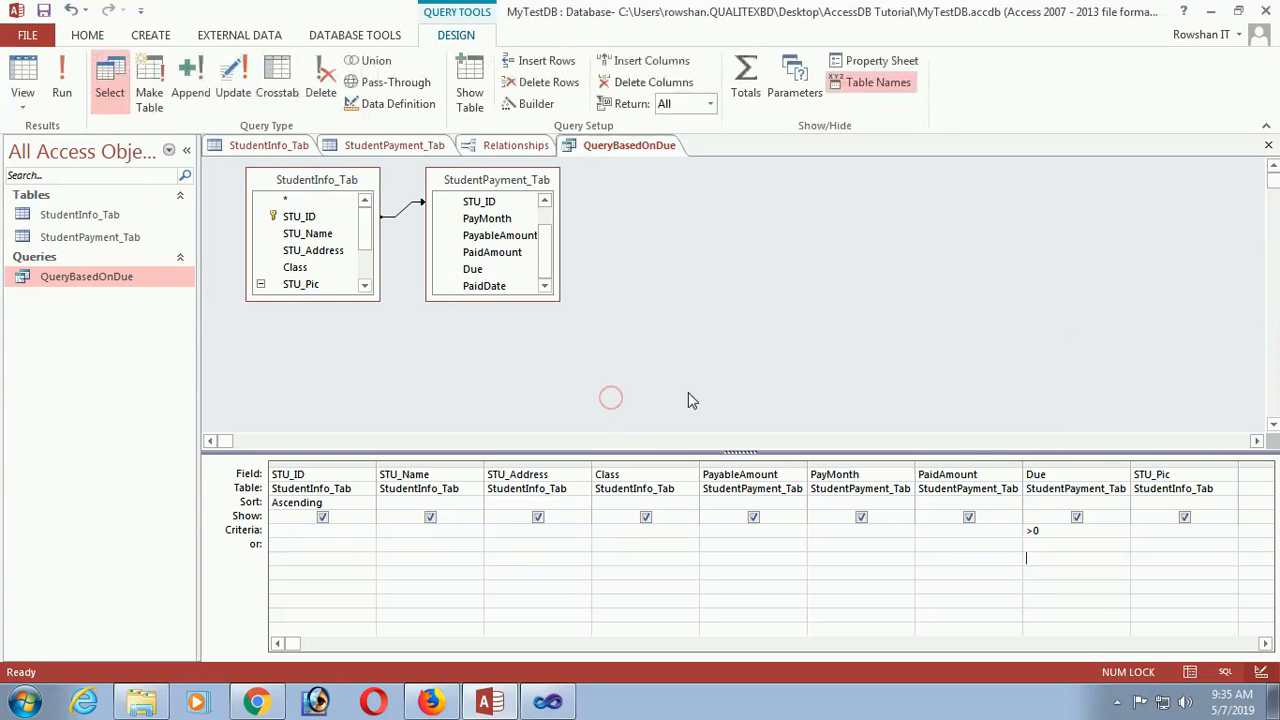
# Step: Close StudentInfo_Tab, StudentPayment_Tab and the Relationships window, and open the results of QueryBasedOnDue
pyautogui.click(286, 145)
pyautogui.rightClick(290, 147)
pyautogui.click(330, 178)
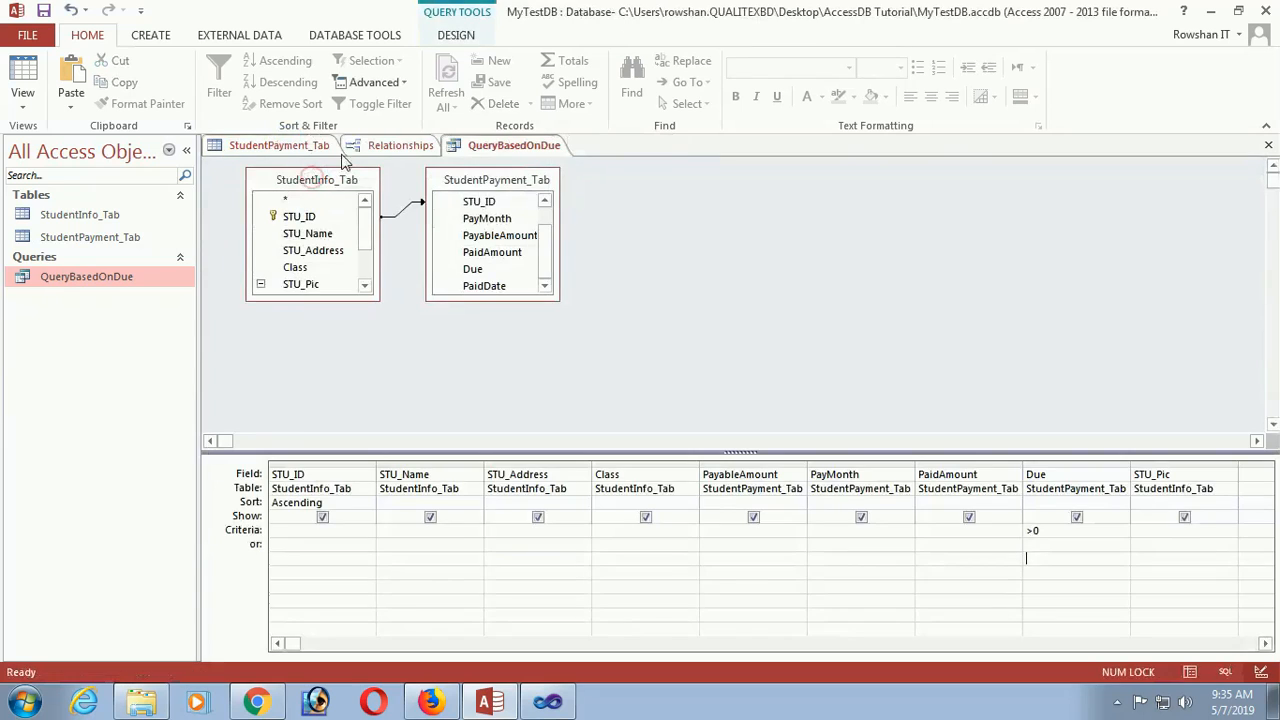
pyautogui.rightClick(280, 145)
pyautogui.click(318, 171)
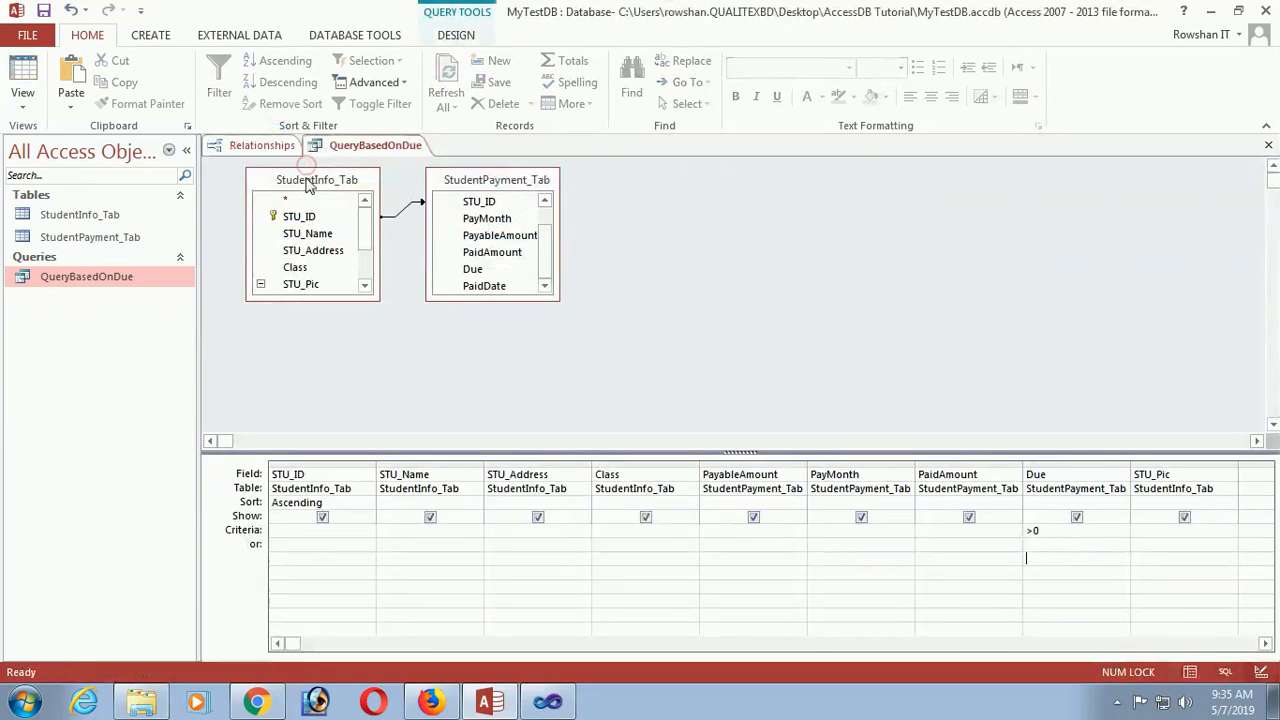
pyautogui.rightClick(280, 147)
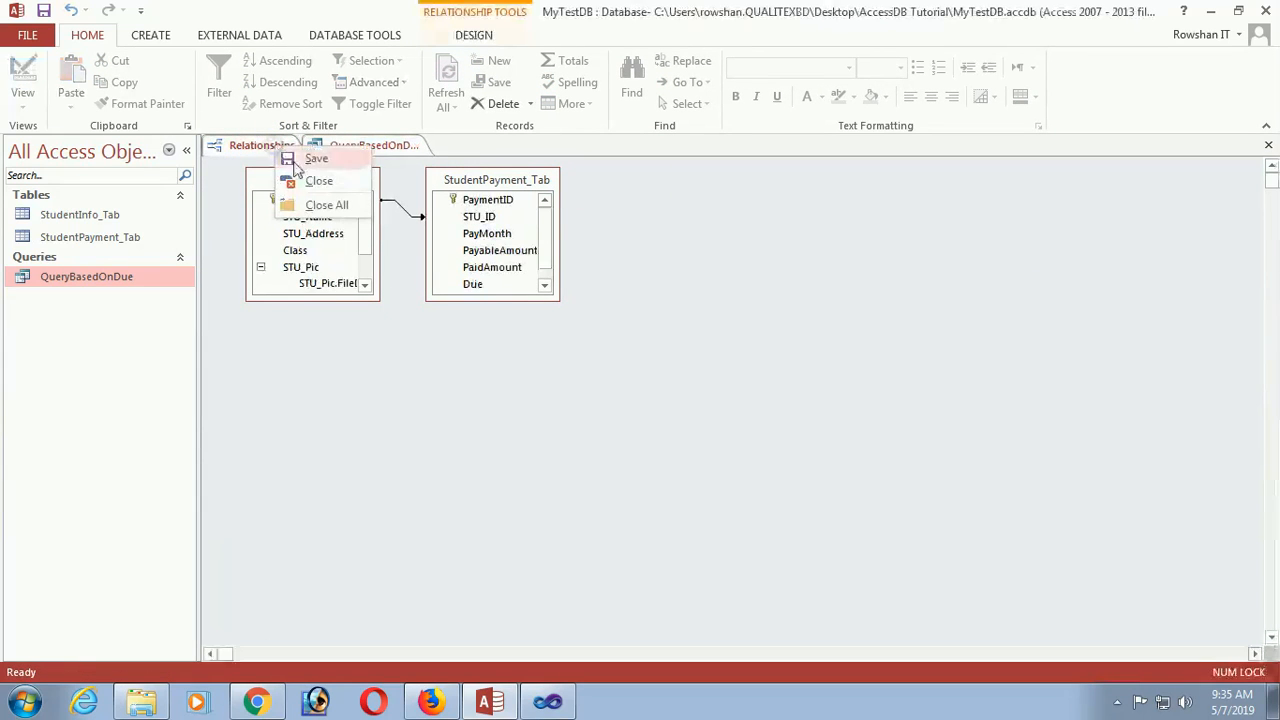
pyautogui.click(318, 180)
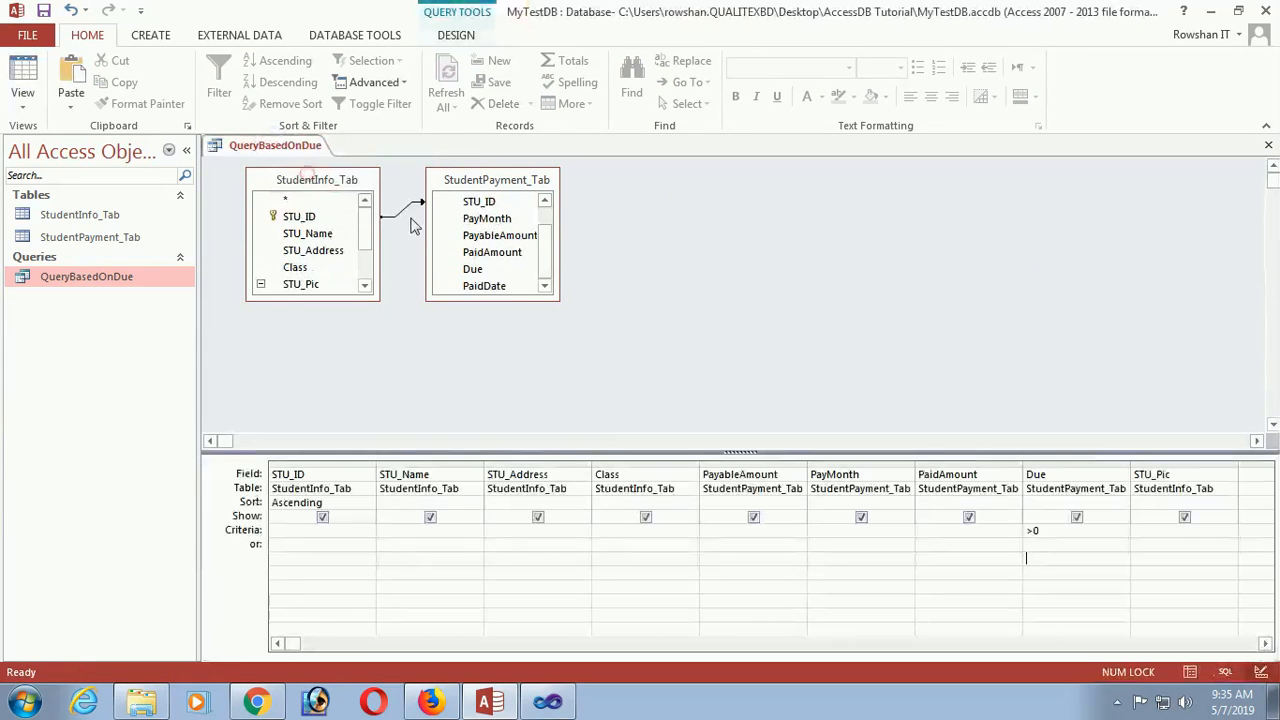
pyautogui.rightClick(70, 278)
pyautogui.click(134, 292)
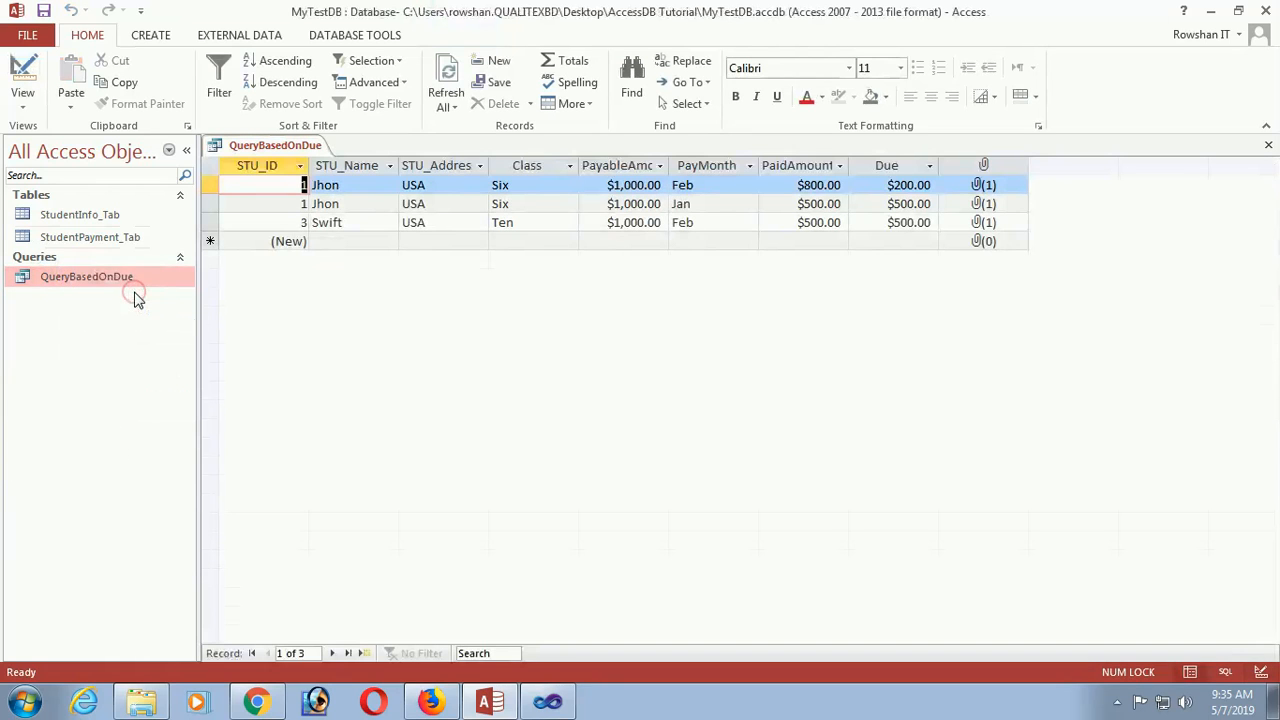
# Step: Open the StudentPayment_Tab table, examine the Due value of the second payment, and compare it with the QueryBasedOnDue results
pyautogui.rightClick(90, 237)
pyautogui.click(140, 250)
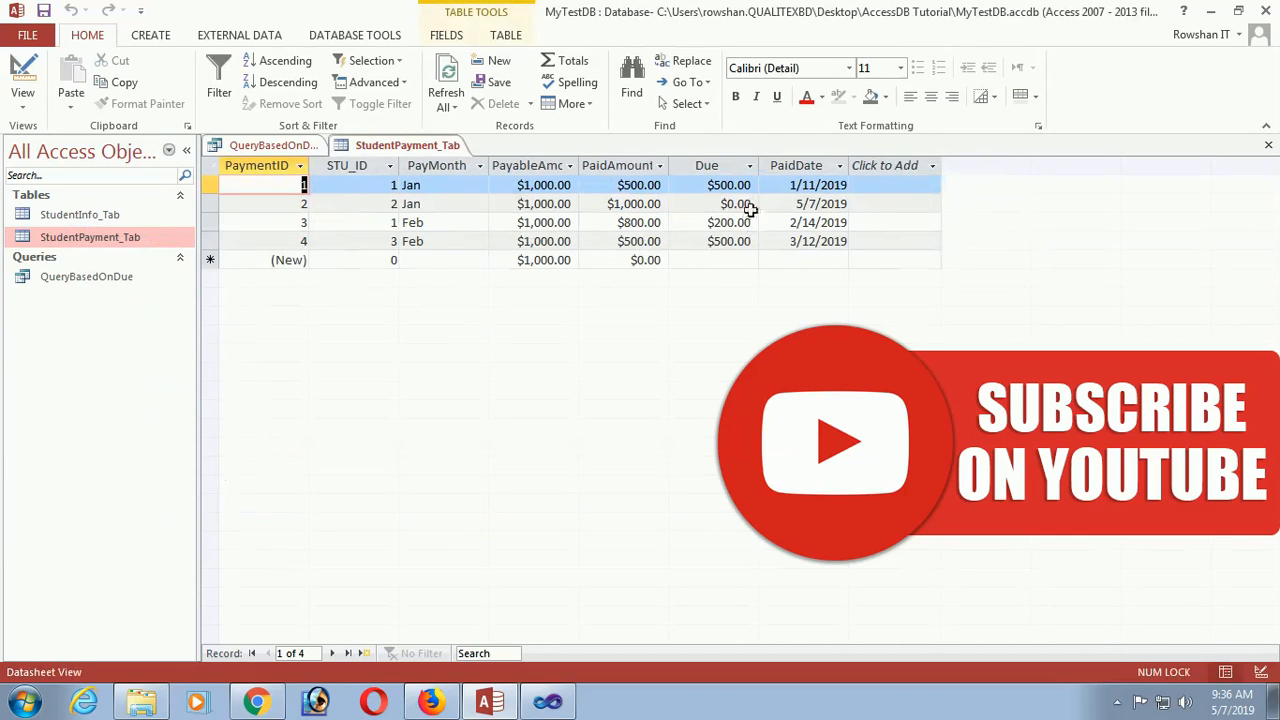
pyautogui.click(712, 203)
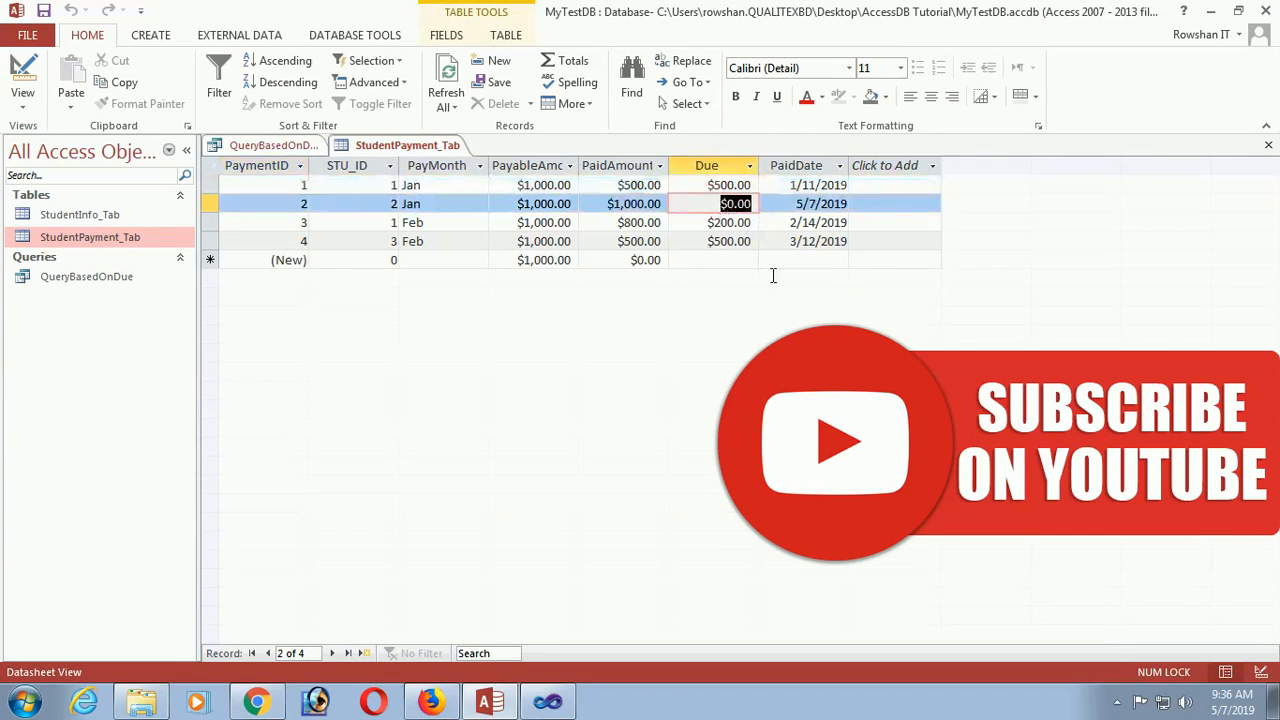
pyautogui.click(266, 146)
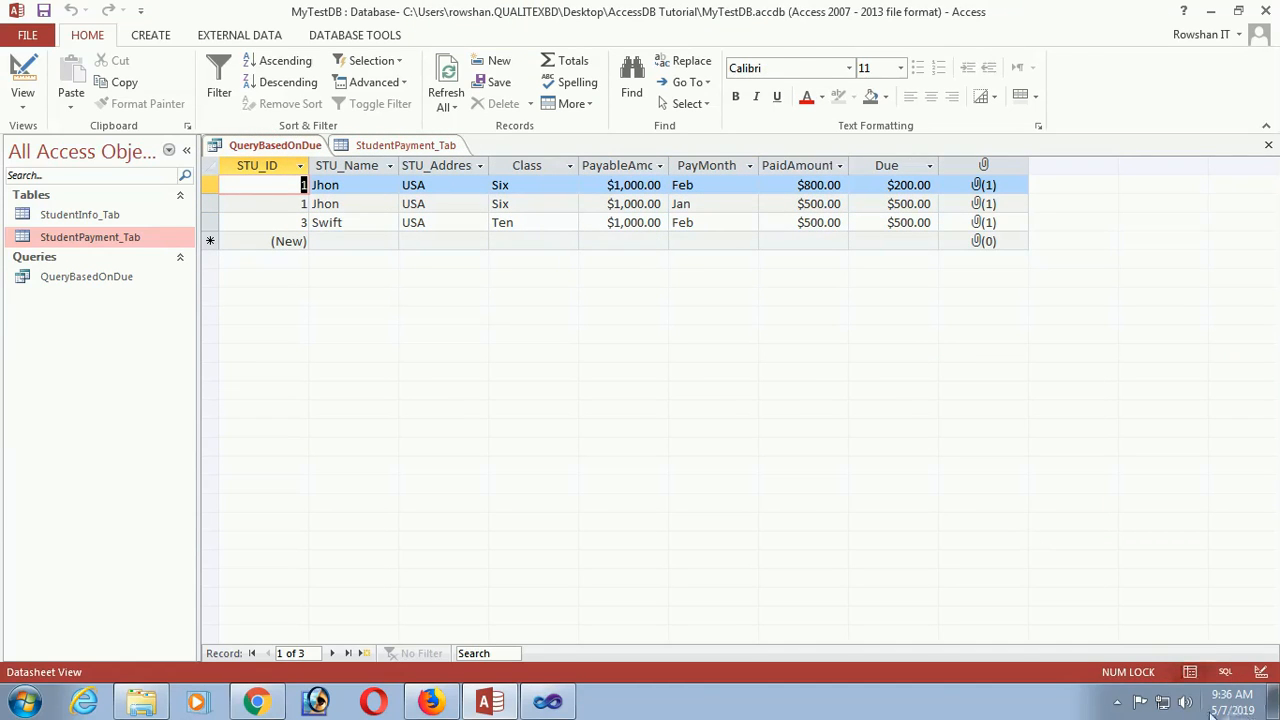
# Step: Review the available query wizard types and start a new query with the Simple Query Wizard
pyautogui.click(150, 35)
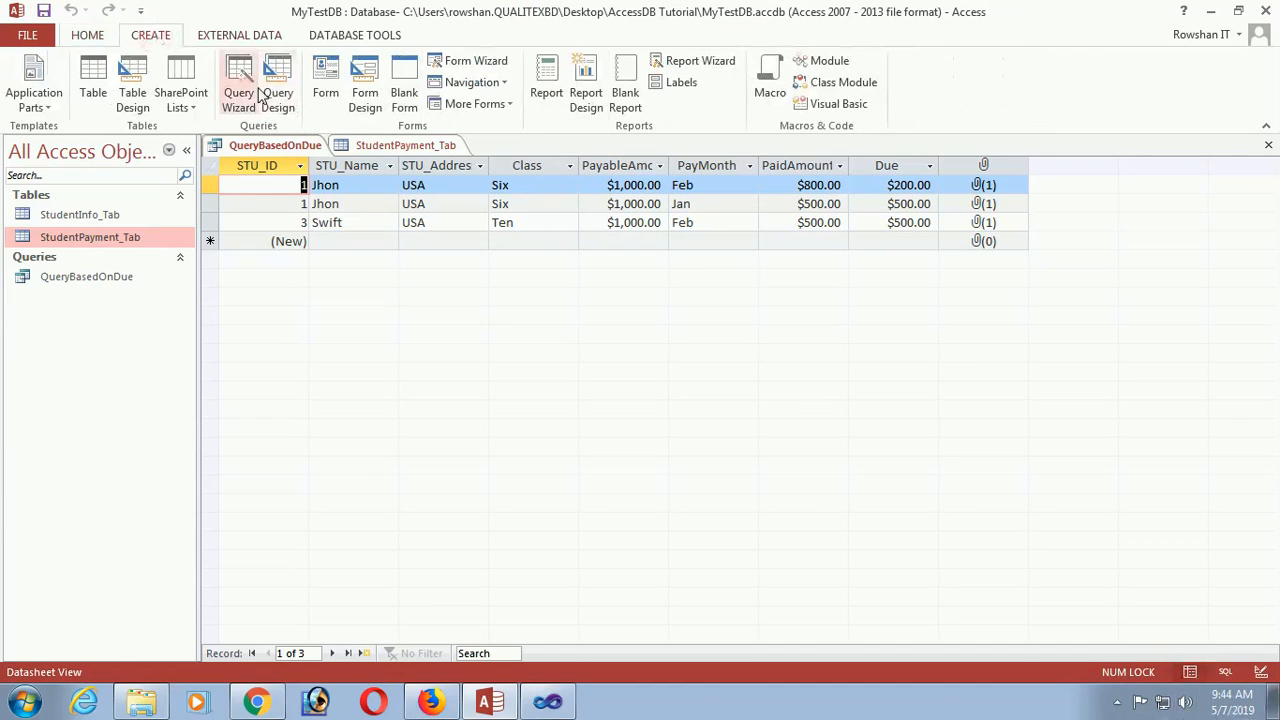
pyautogui.click(238, 88)
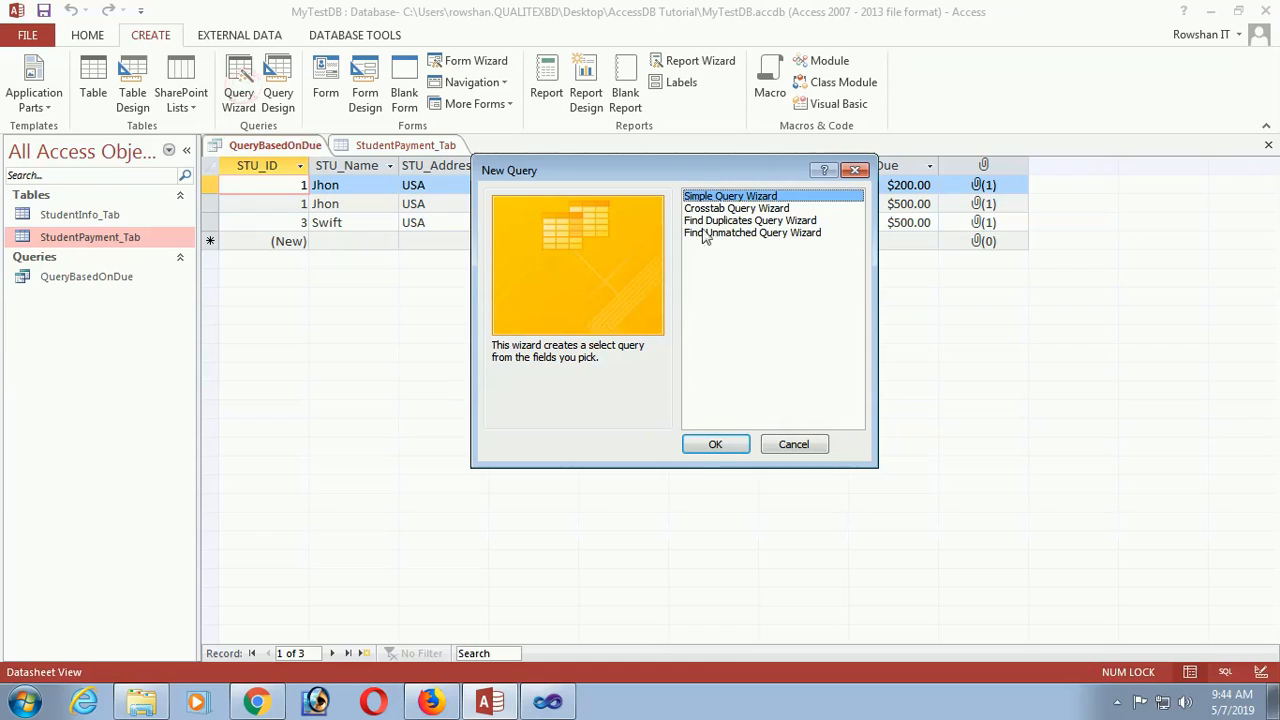
pyautogui.click(738, 208)
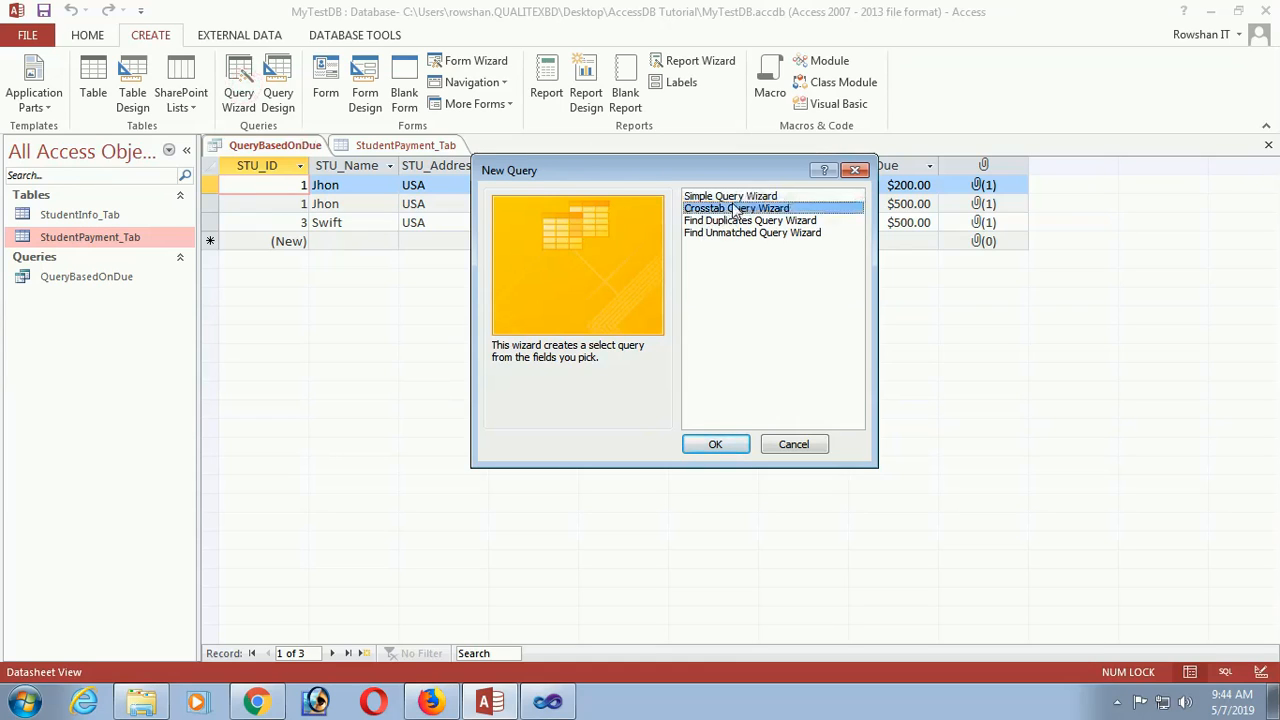
pyautogui.click(733, 221)
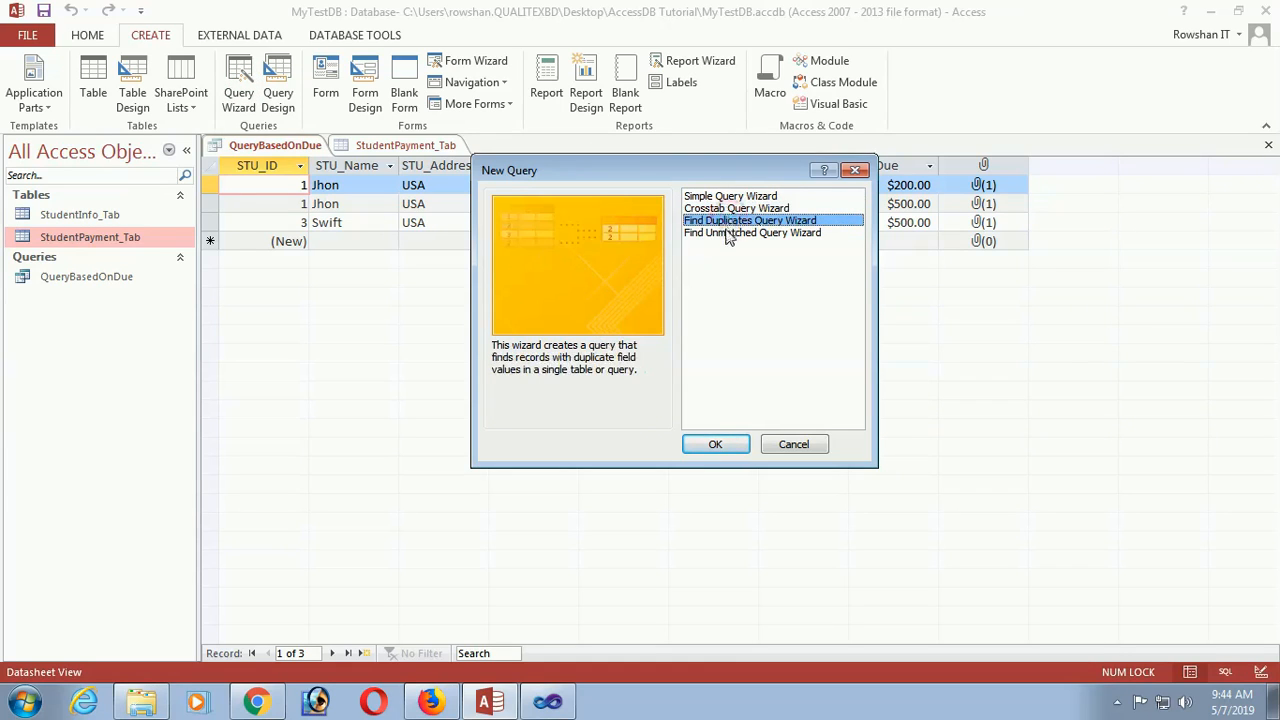
pyautogui.click(728, 233)
pyautogui.click(732, 196)
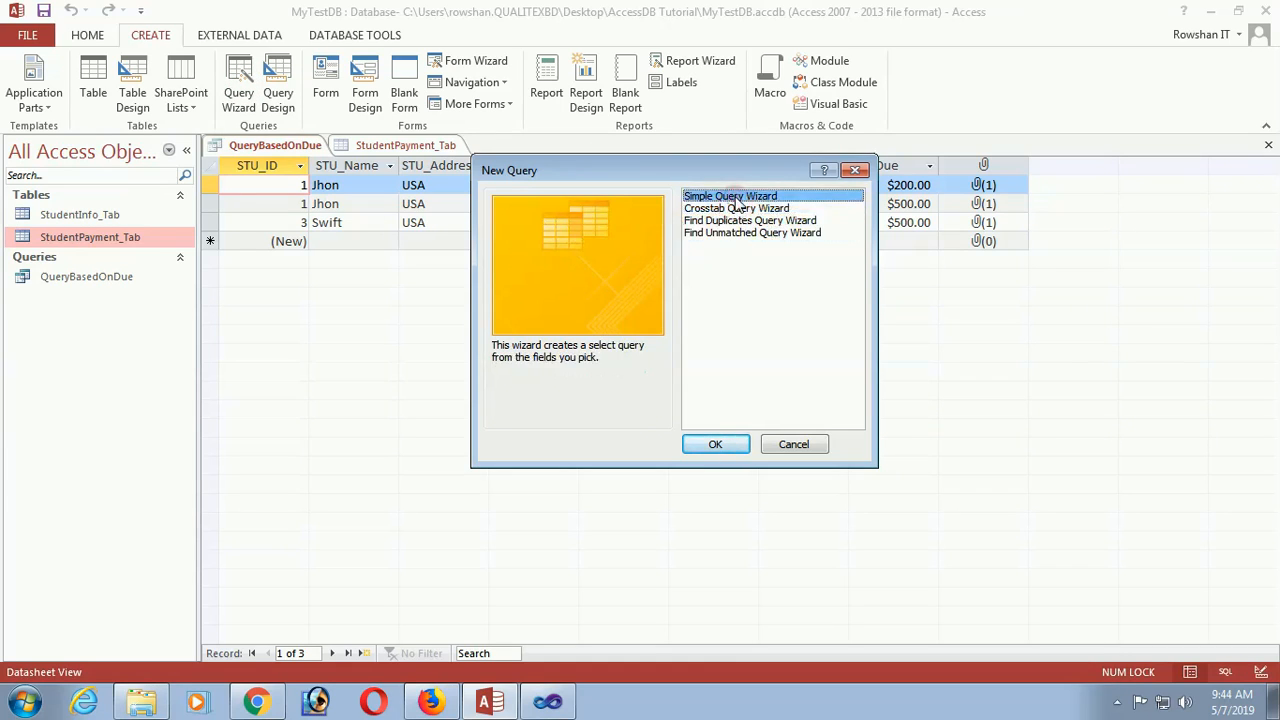
pyautogui.click(715, 444)
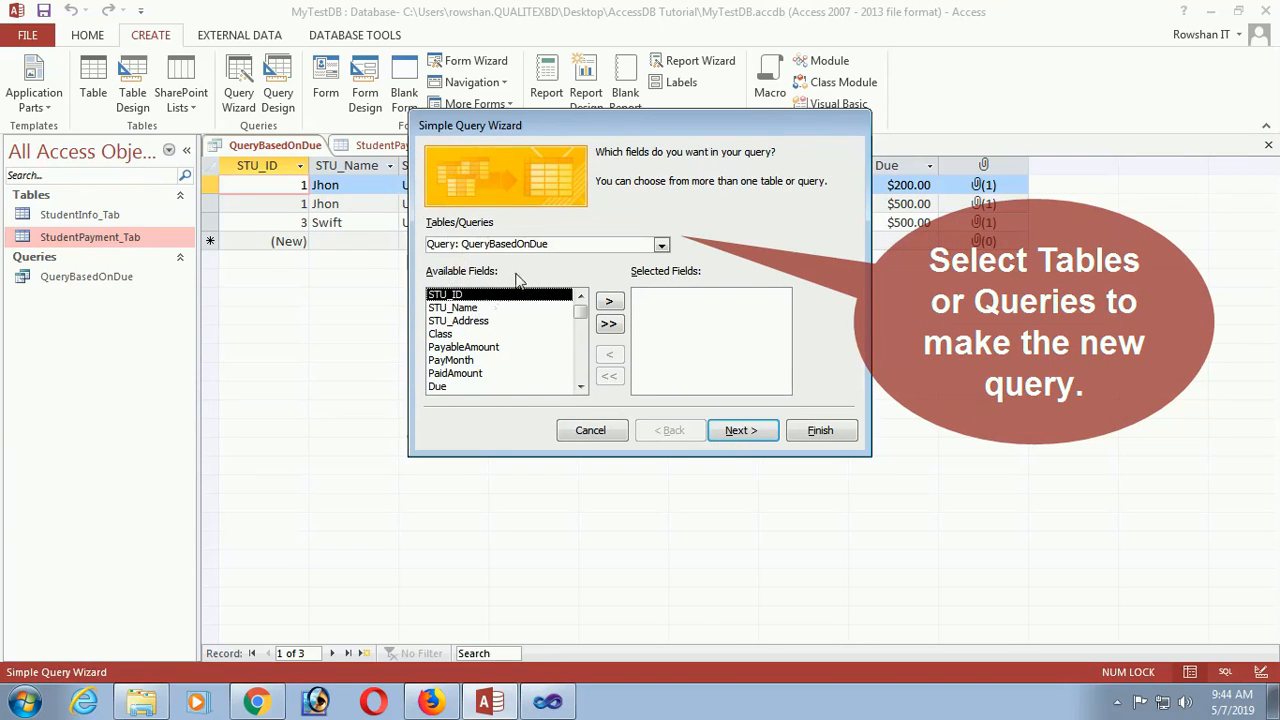
# Step: Select STU_ID, STU_Name, Class, PayableAmount, PaidAmount and Due from QueryBasedOnDue for the new query and finish the wizard
pyautogui.click(609, 303)
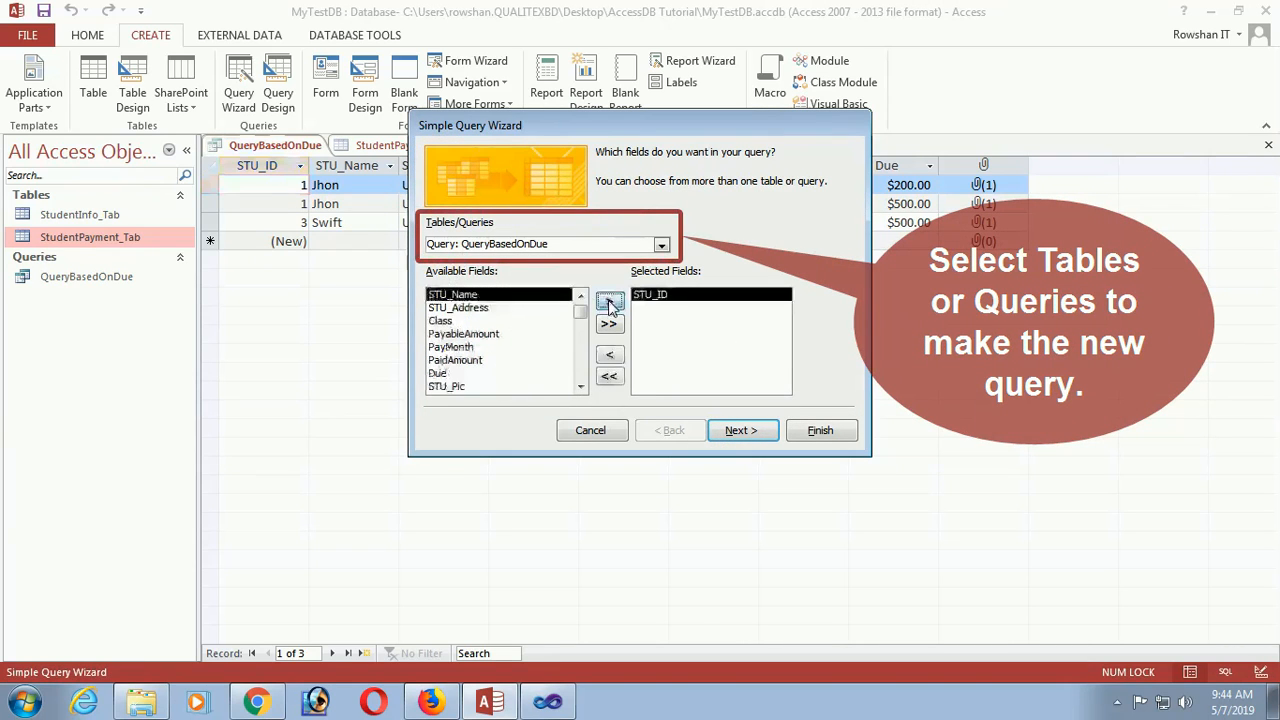
pyautogui.click(609, 303)
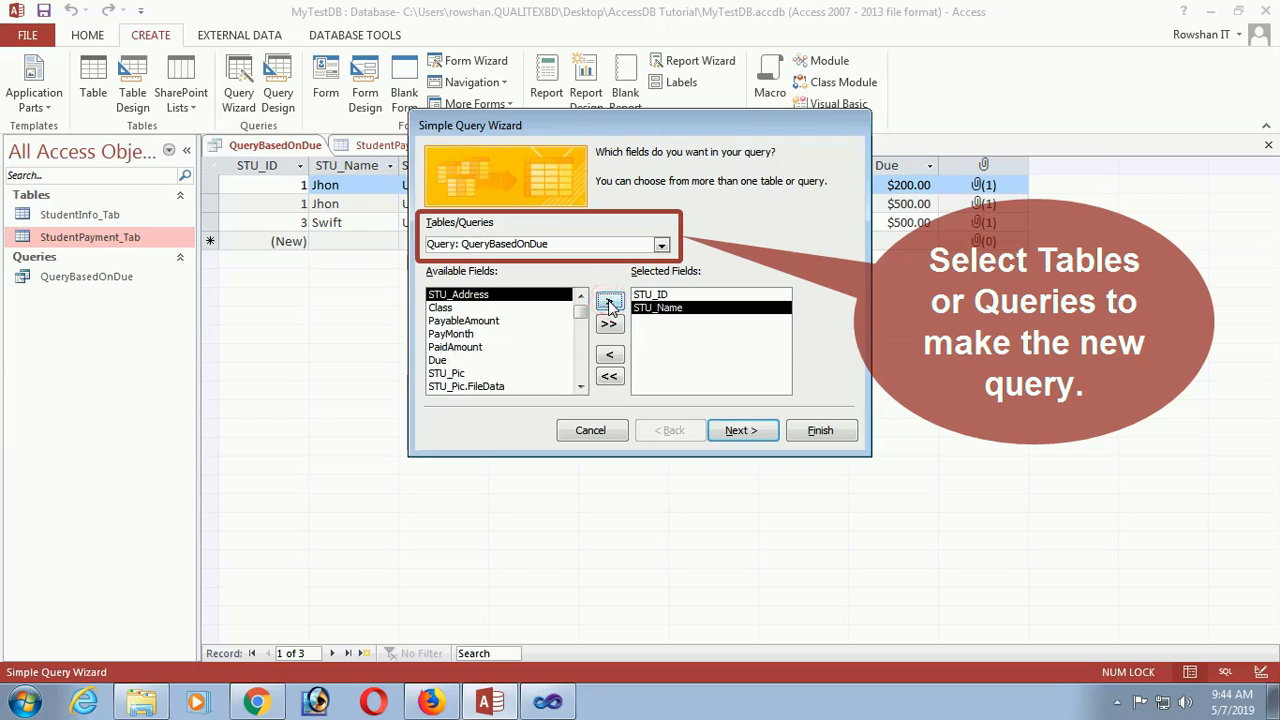
pyautogui.click(446, 308)
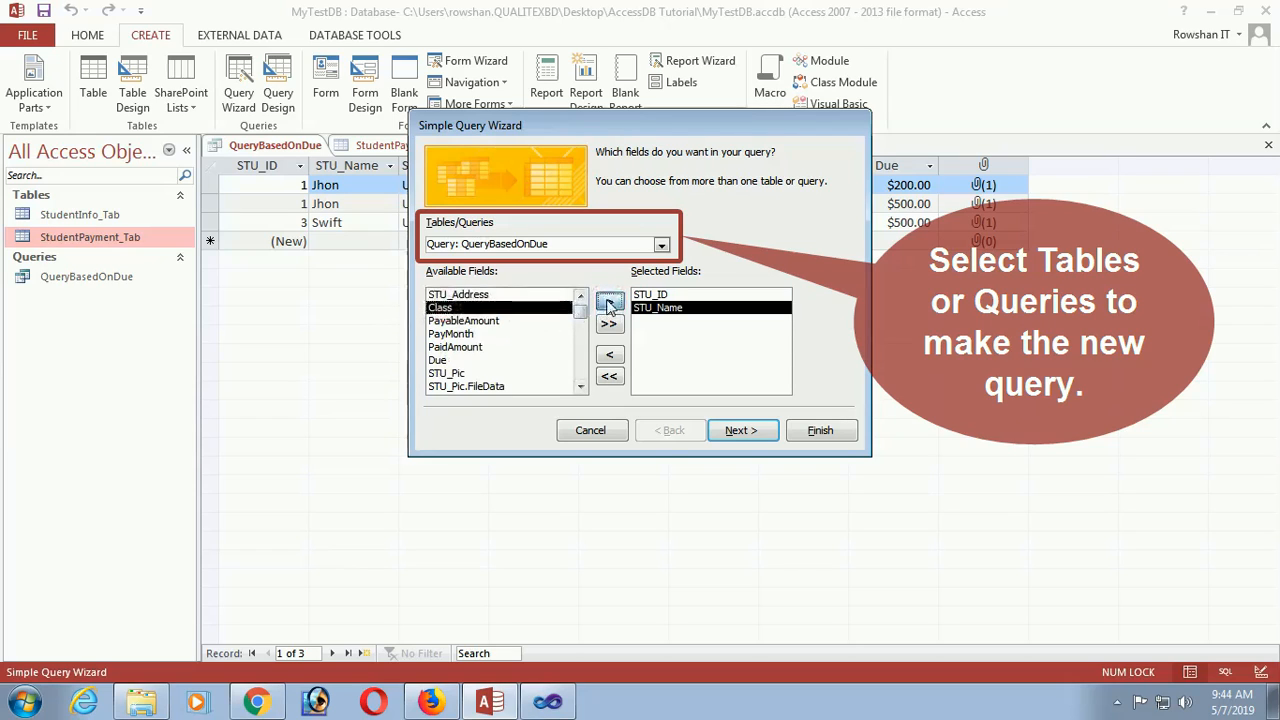
pyautogui.click(609, 302)
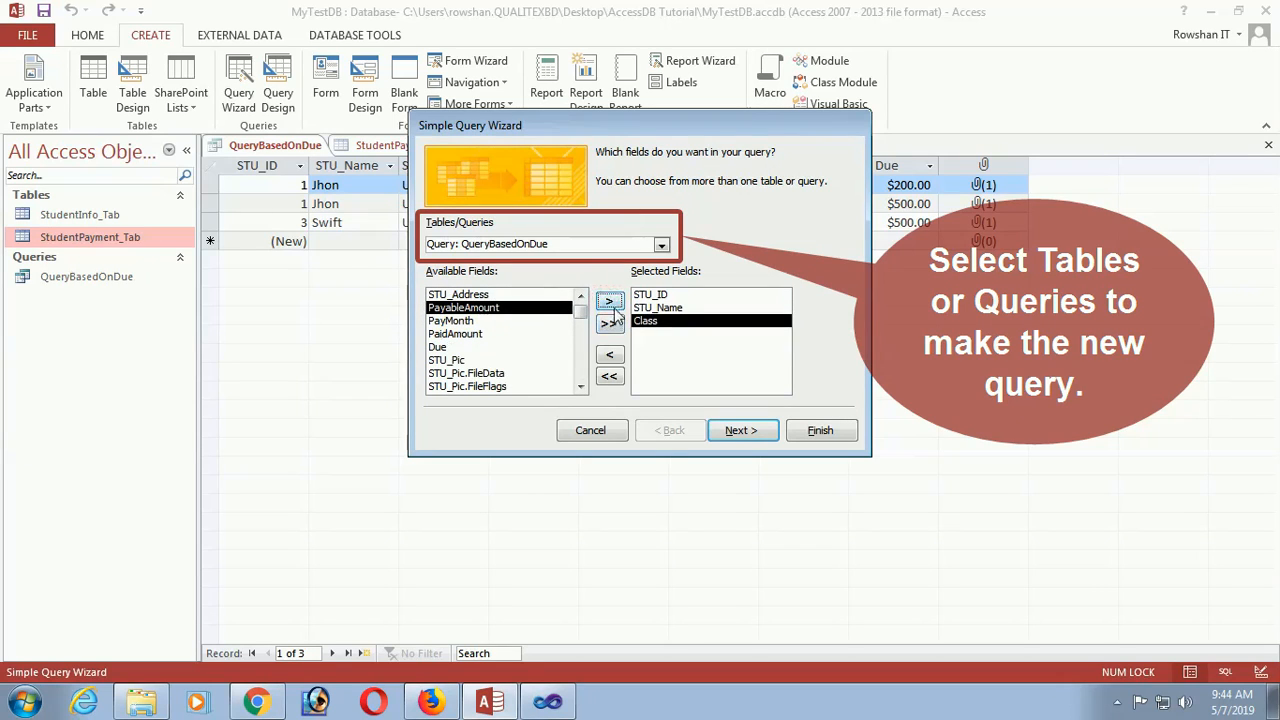
pyautogui.click(611, 303)
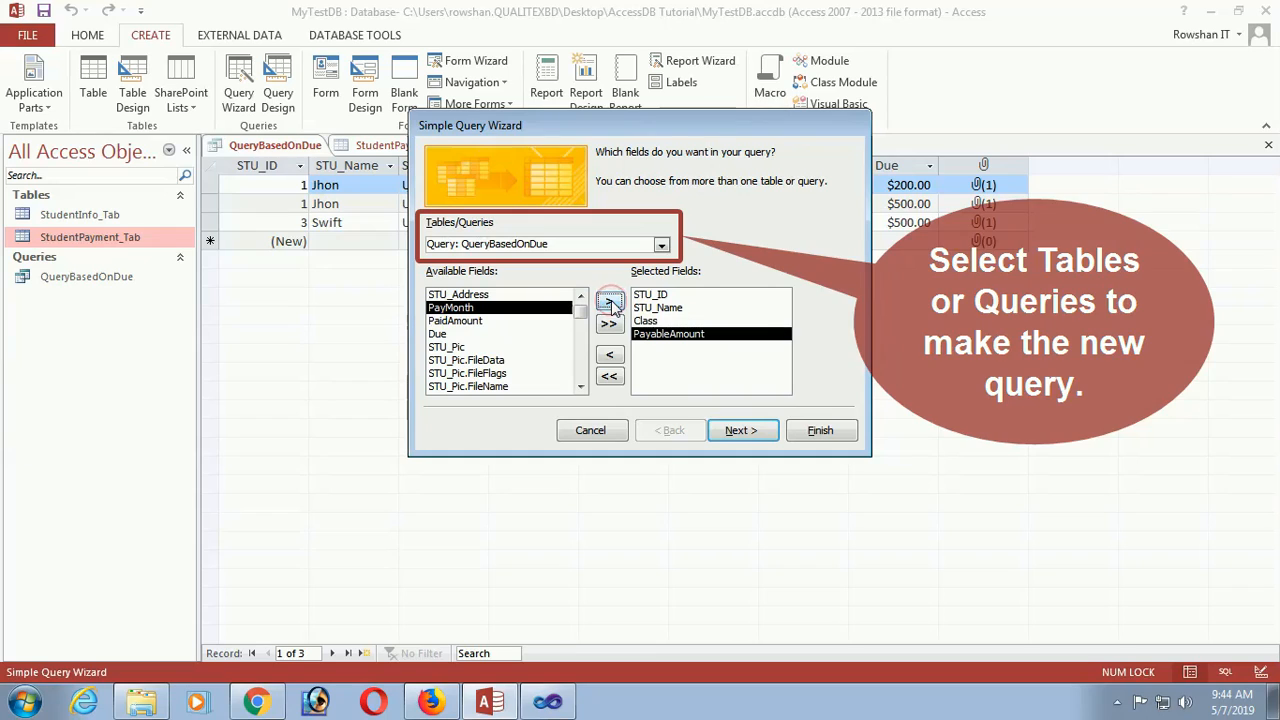
pyautogui.click(452, 321)
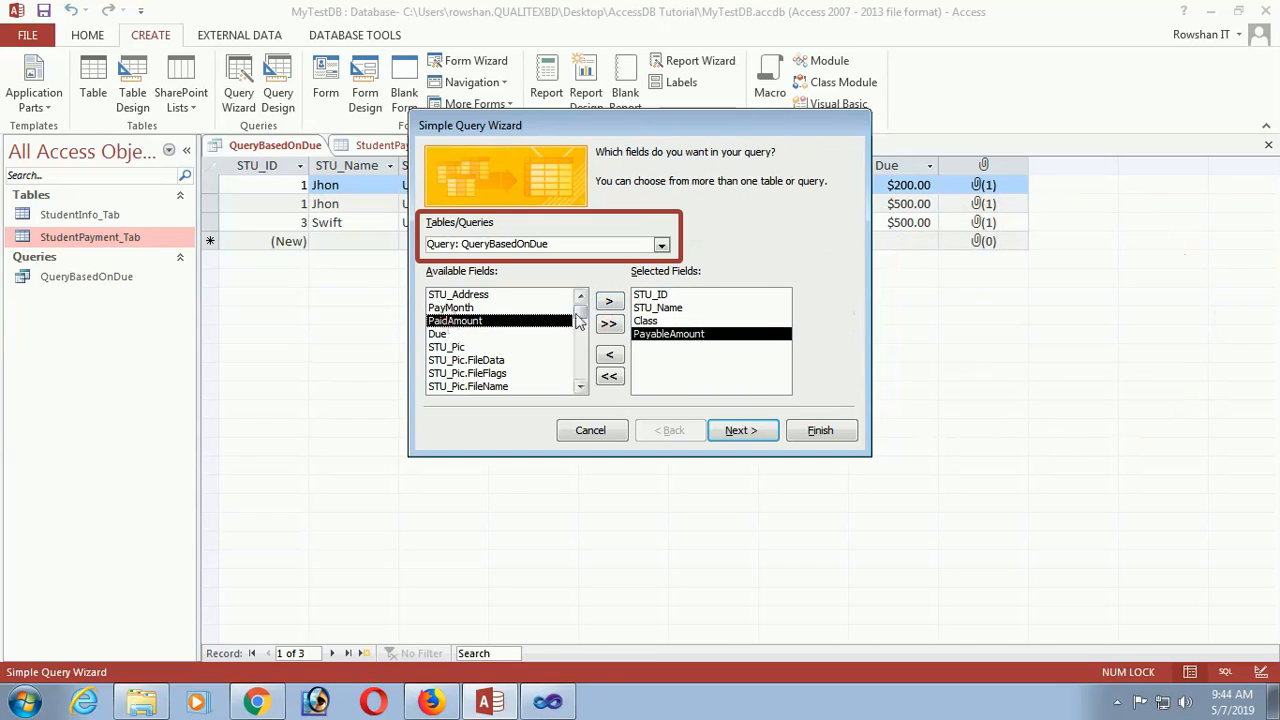
pyautogui.click(611, 301)
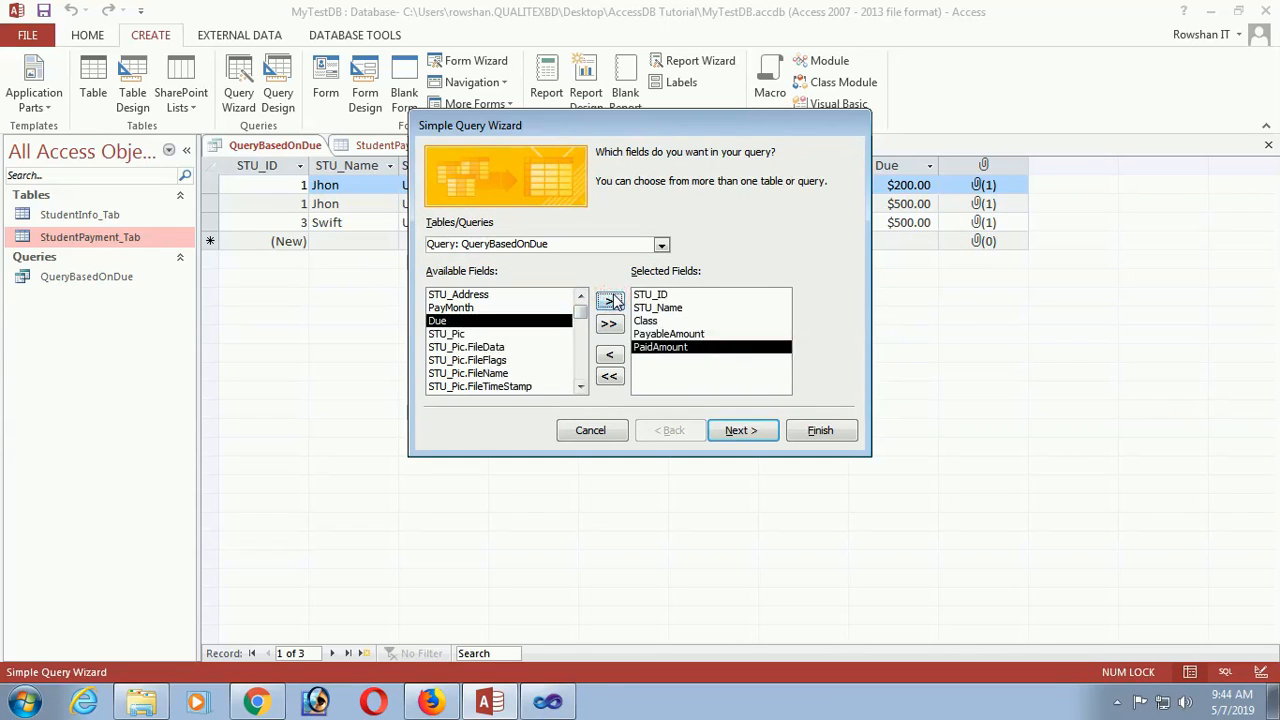
pyautogui.click(611, 301)
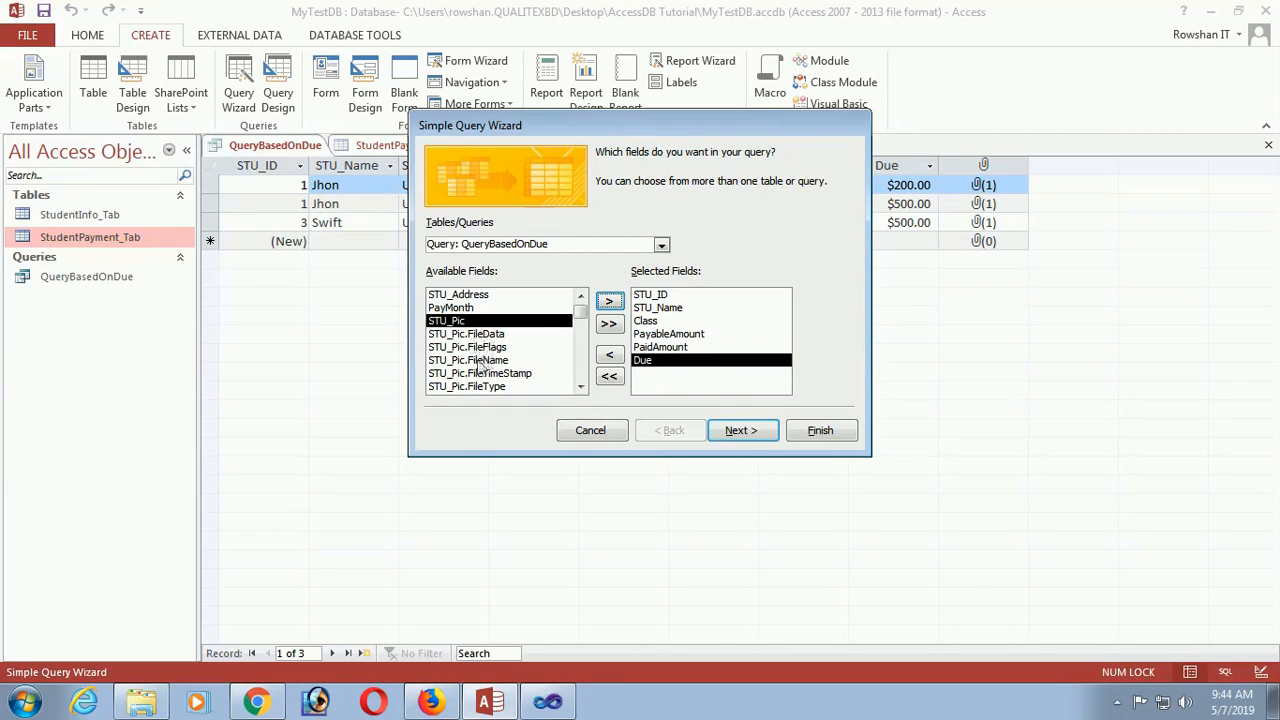
pyautogui.click(739, 430)
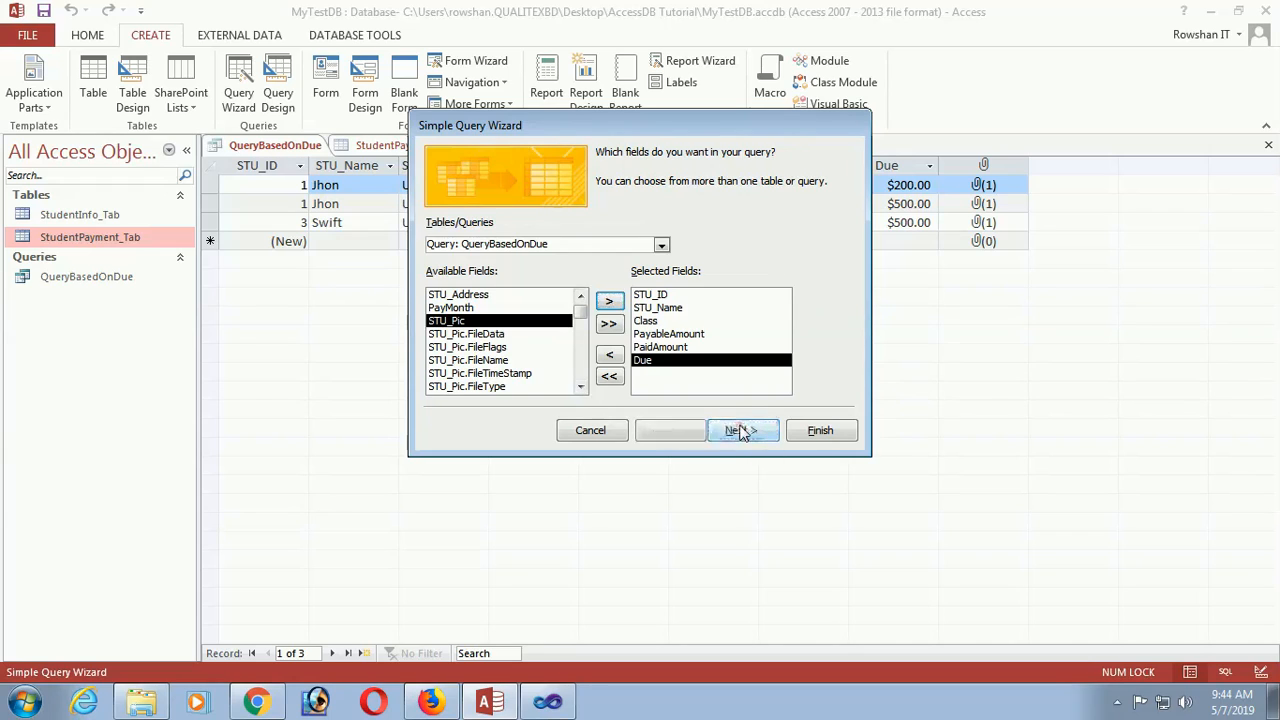
pyautogui.click(816, 437)
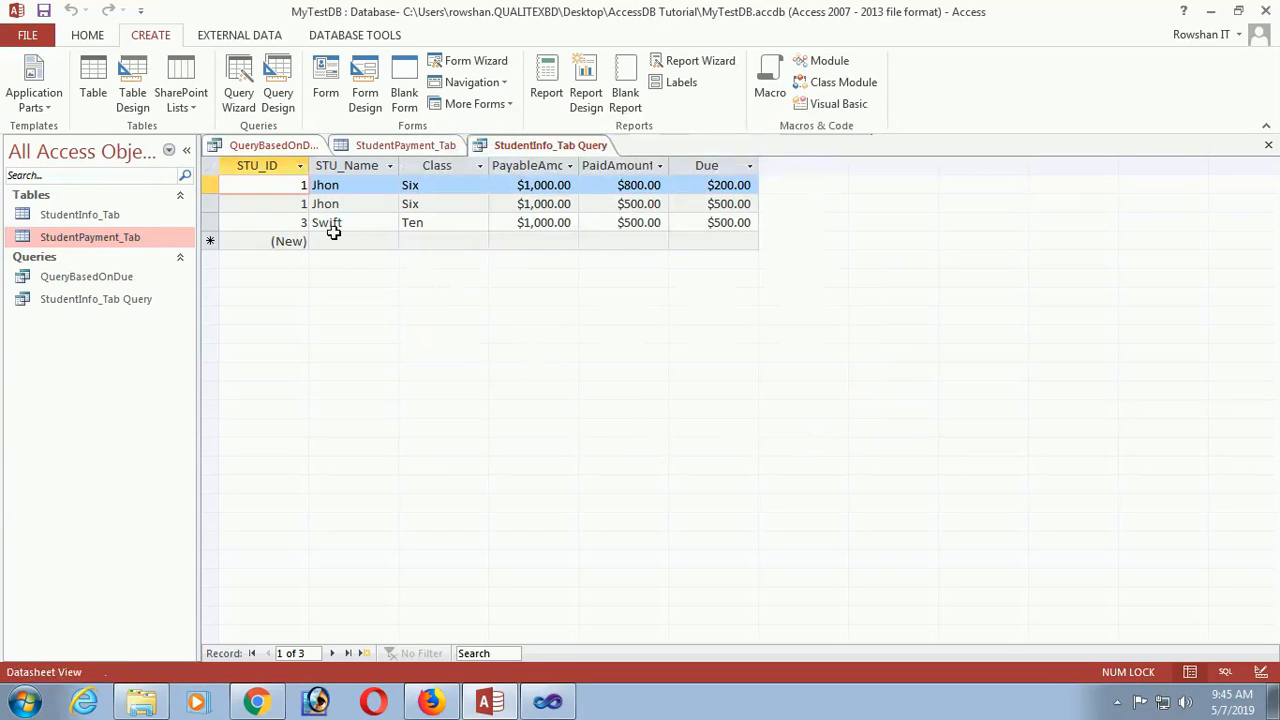
# Step: Set the Class criterion of StudentInfo_Tab Query to "six" in its design and open the query's results
pyautogui.rightClick(97, 306)
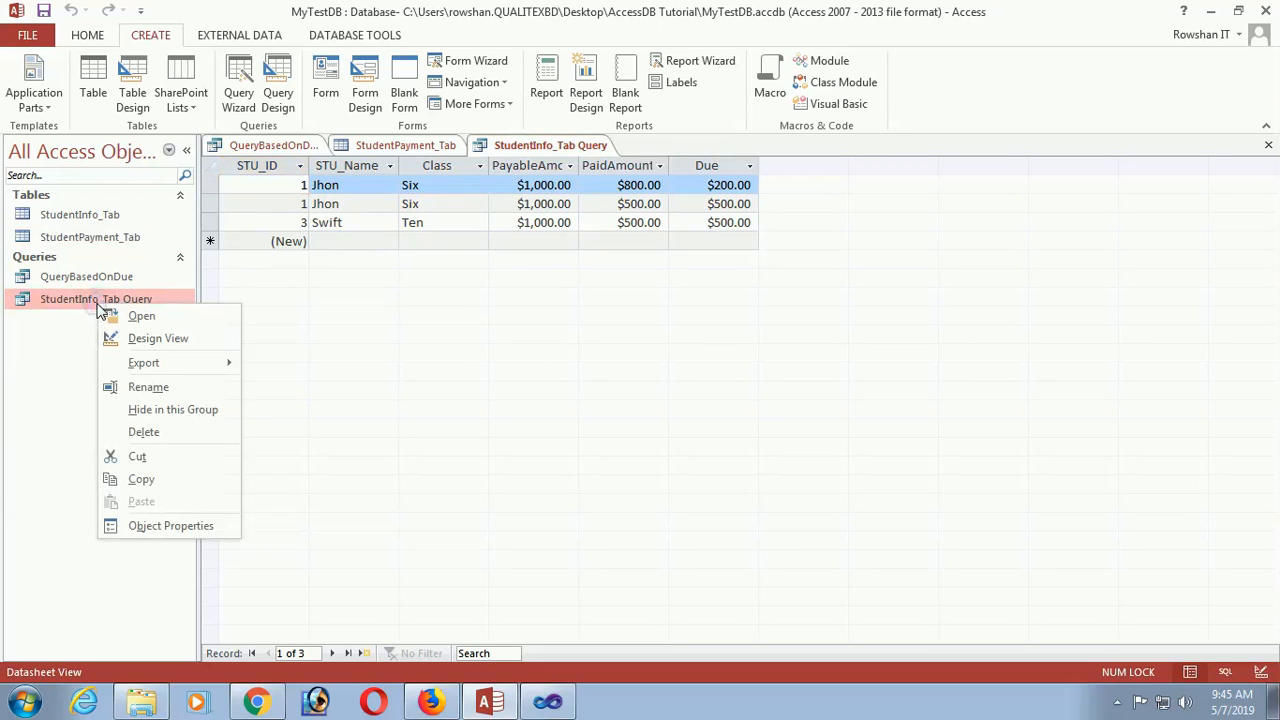
pyautogui.click(158, 338)
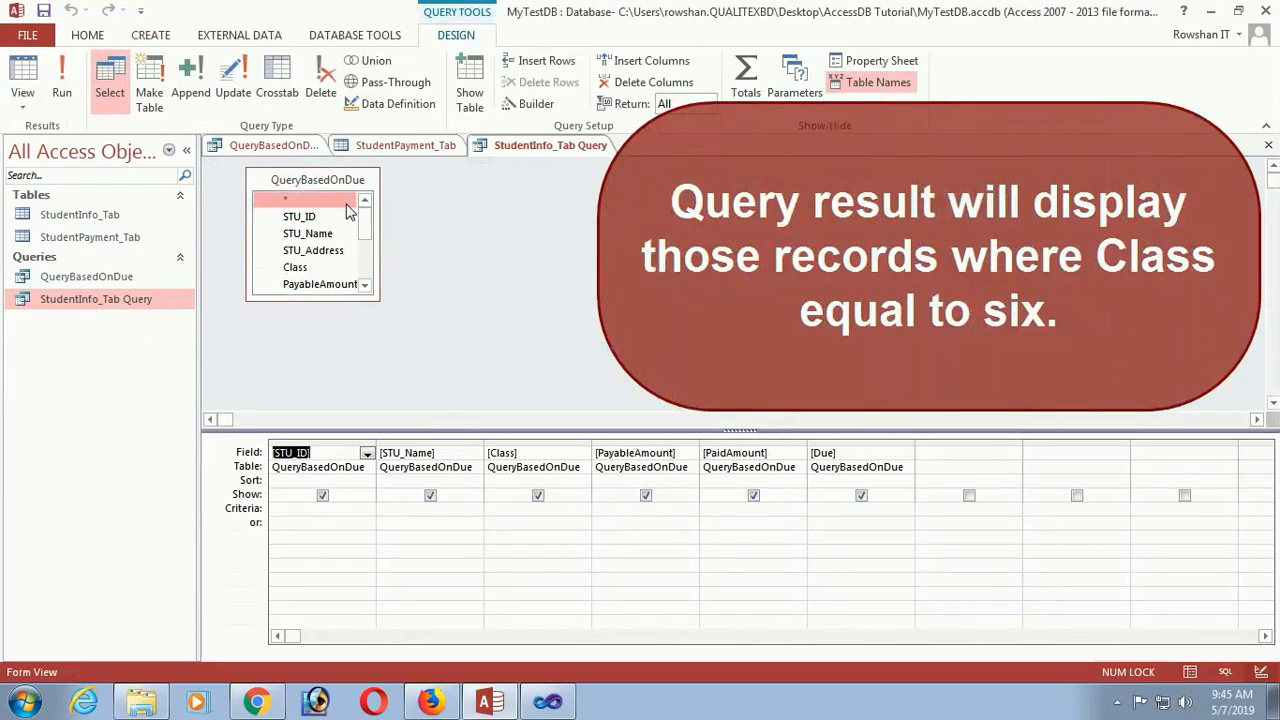
pyautogui.click(513, 511)
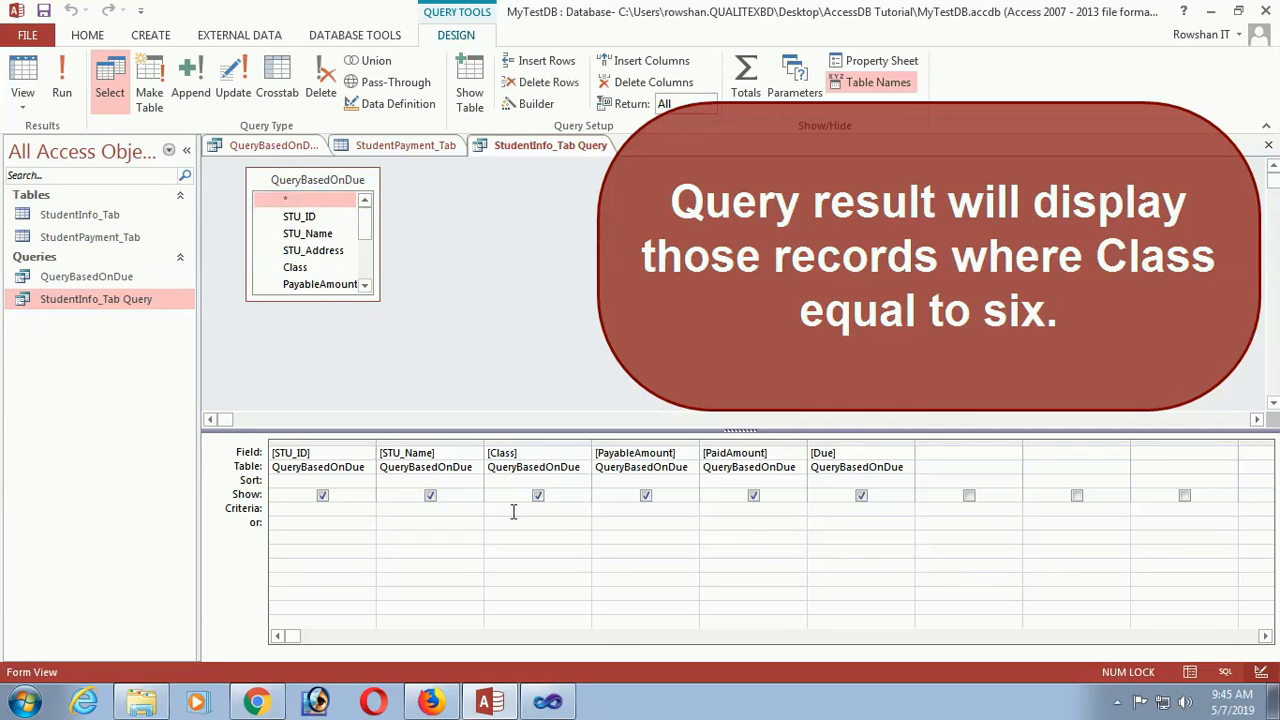
pyautogui.write('six"')
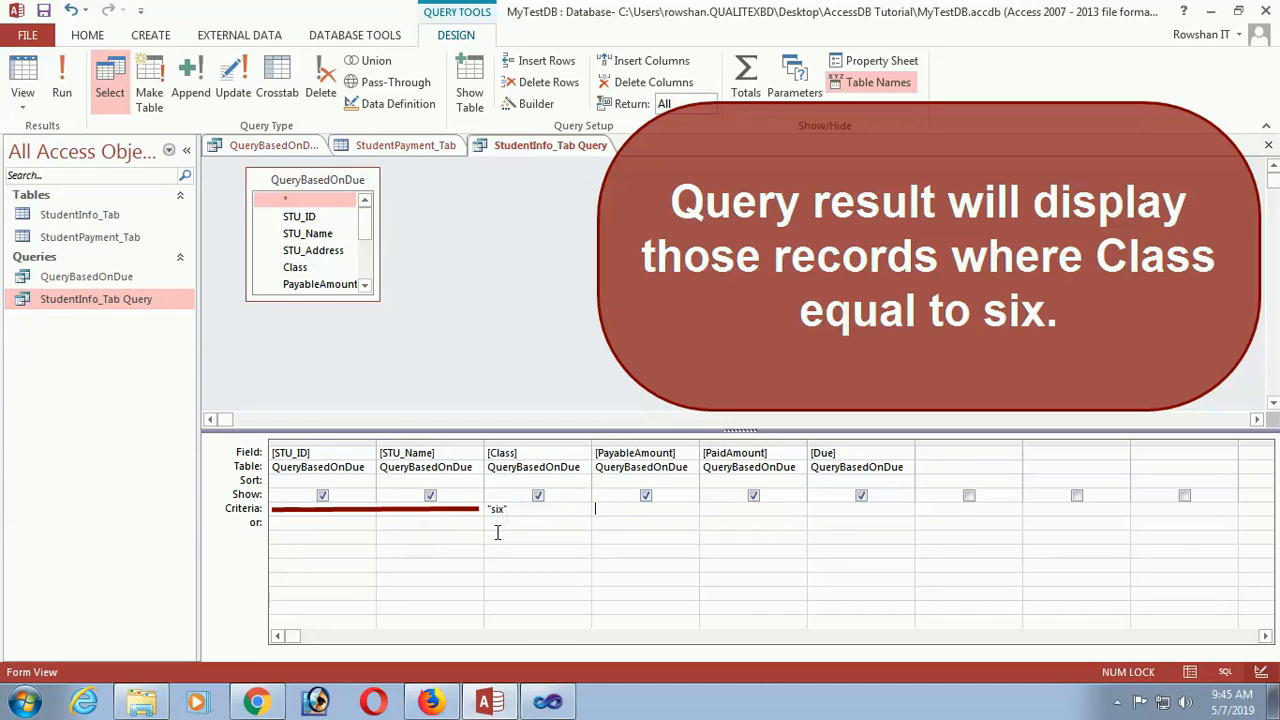
pyautogui.rightClick(121, 297)
pyautogui.click(148, 309)
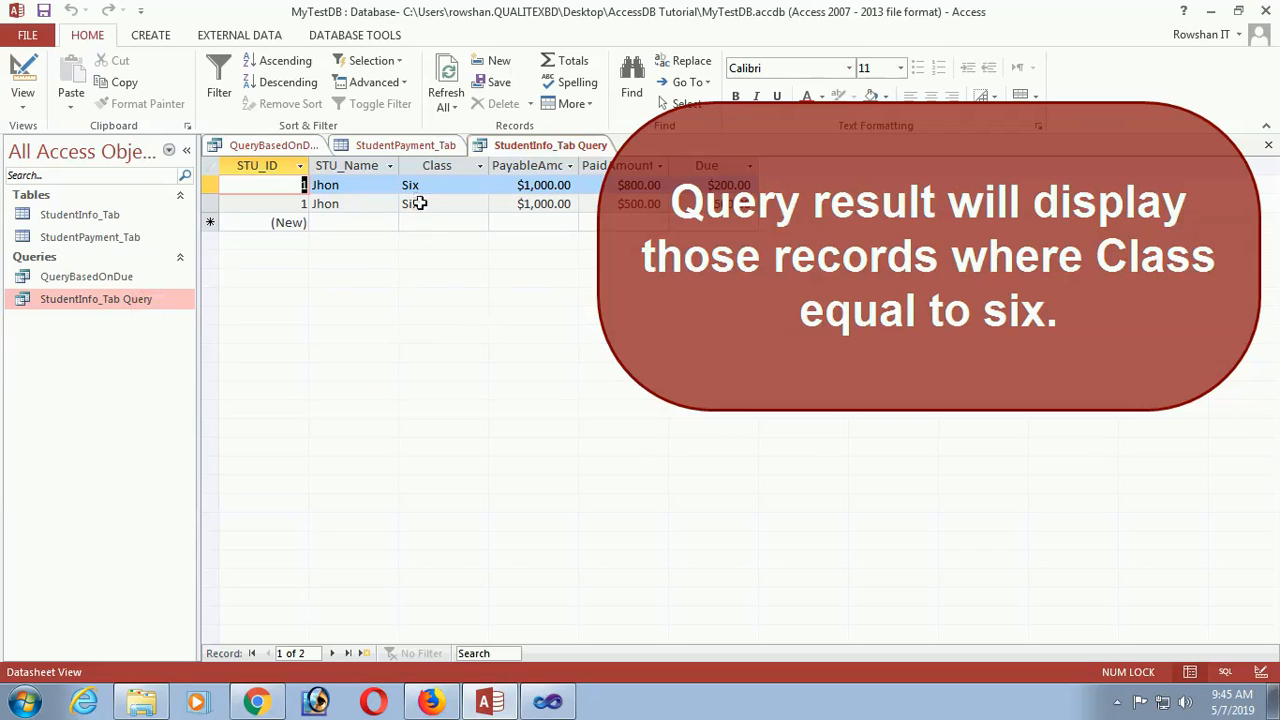
# Step: Compare the records in QueryBasedOnDue and StudentPayment_Tab with the results of StudentInfo_Tab Query
pyautogui.click(275, 146)
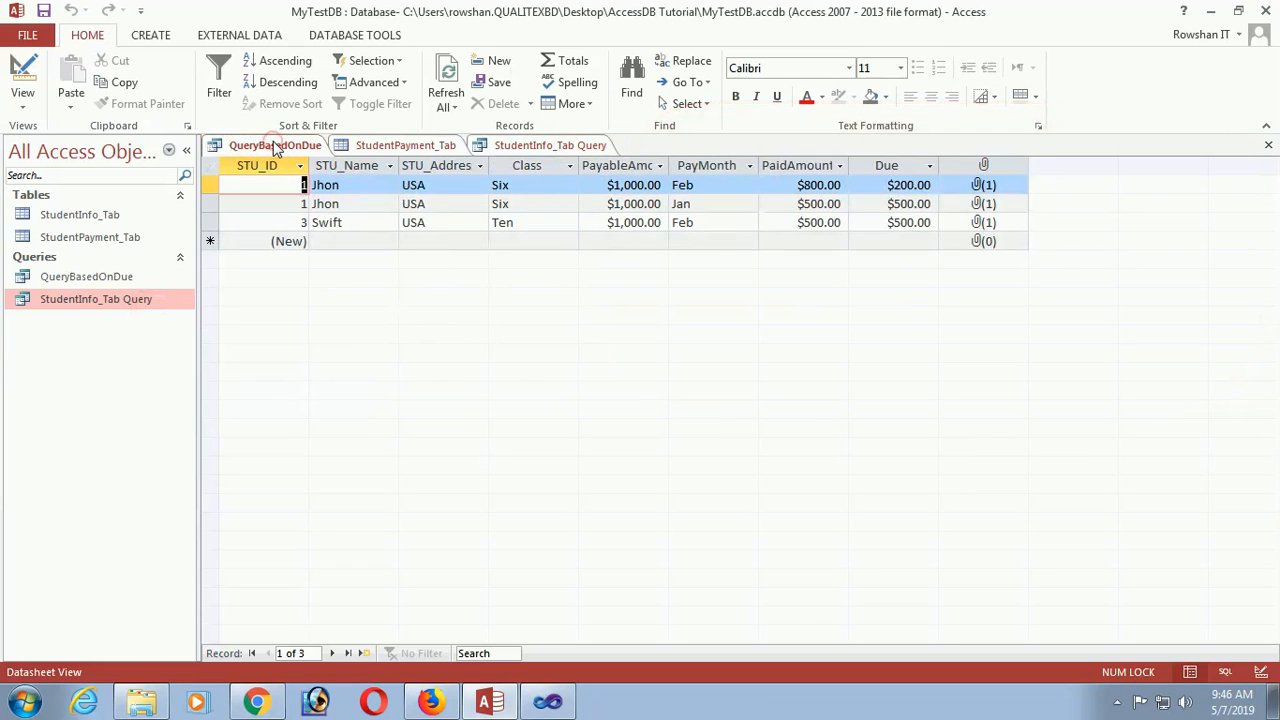
pyautogui.click(406, 147)
pyautogui.click(530, 146)
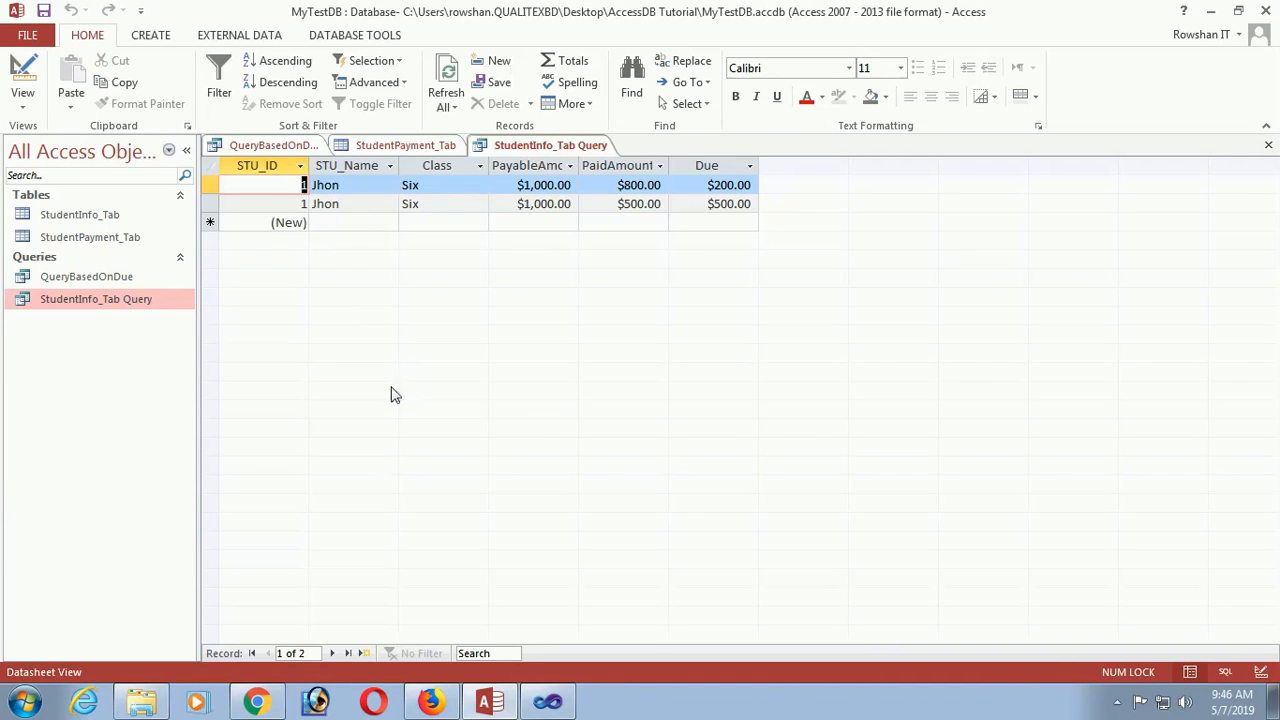
# Step: Create a new query in design view based on the StudentInfo_Tab and StudentPayment_Tab tables
pyautogui.click(152, 36)
pyautogui.click(279, 90)
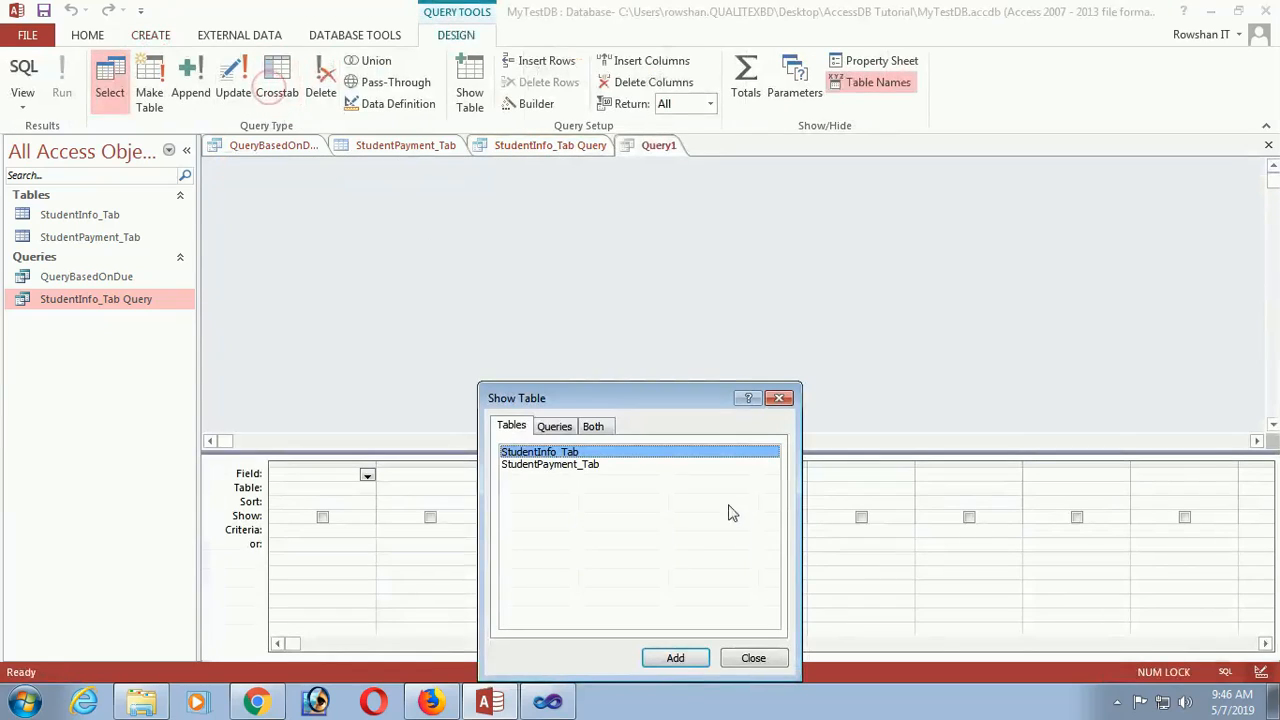
pyautogui.click(675, 658)
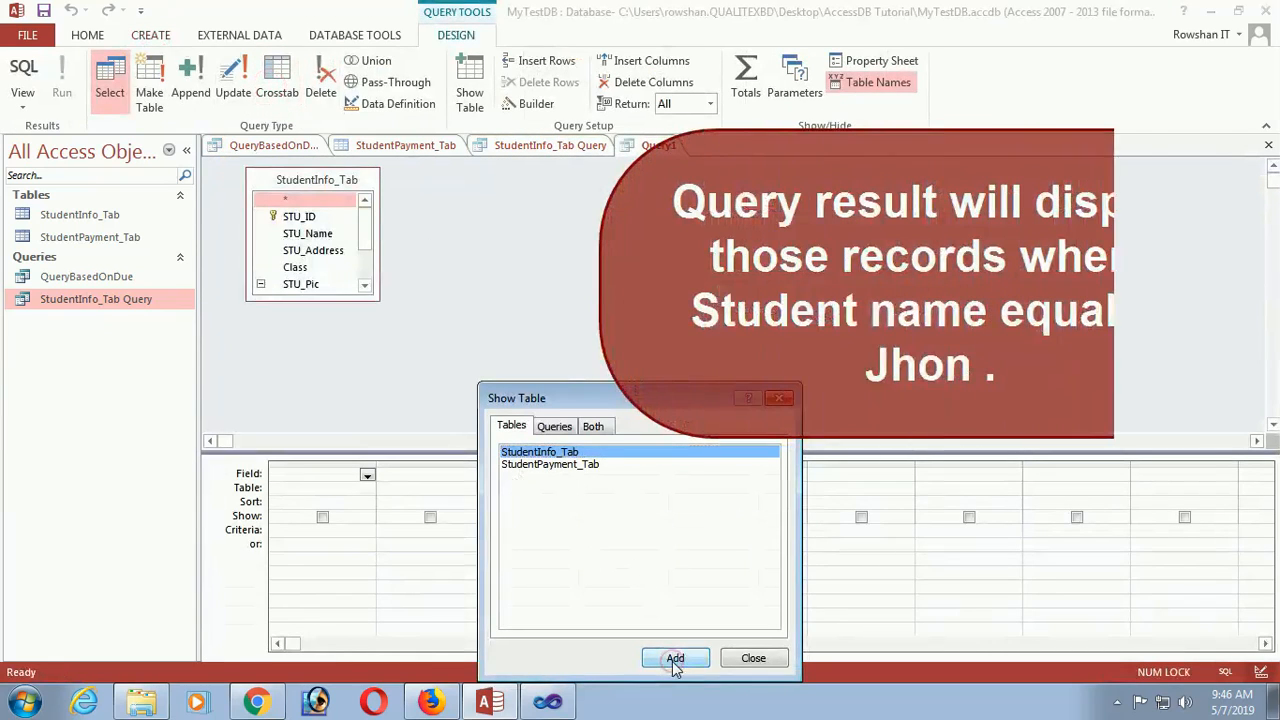
pyautogui.click(585, 466)
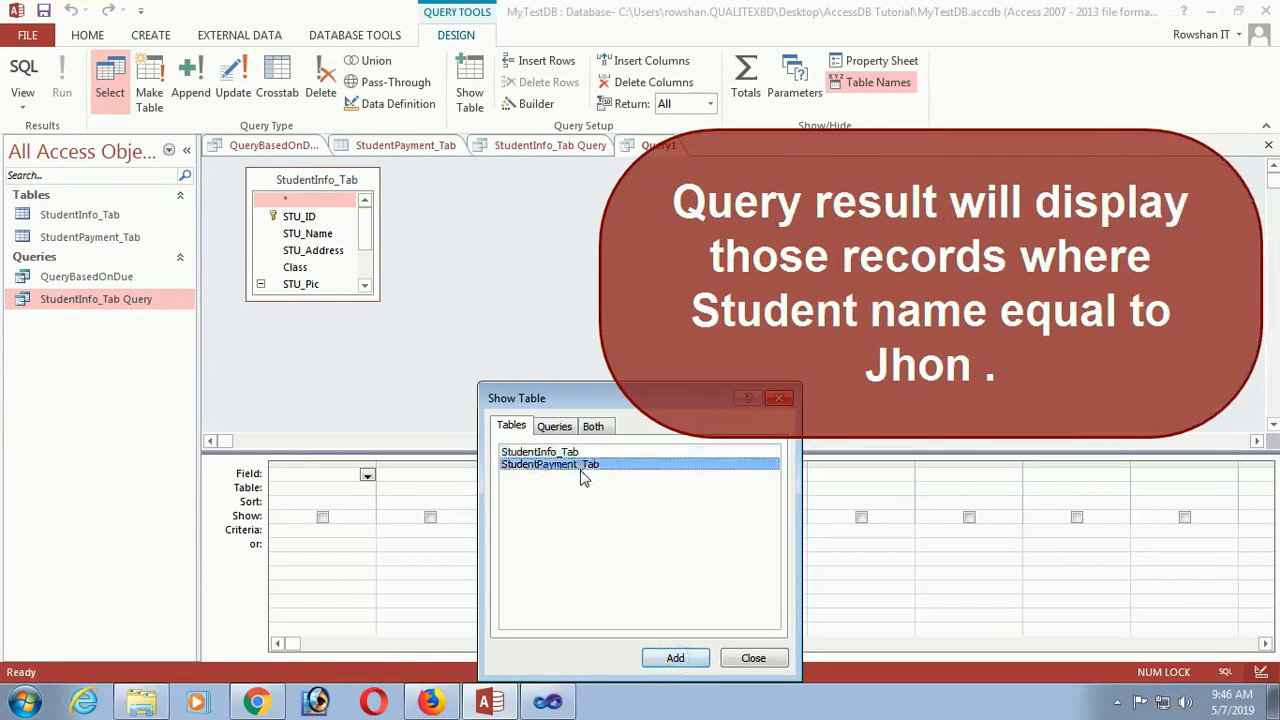
pyautogui.click(677, 660)
pyautogui.click(753, 658)
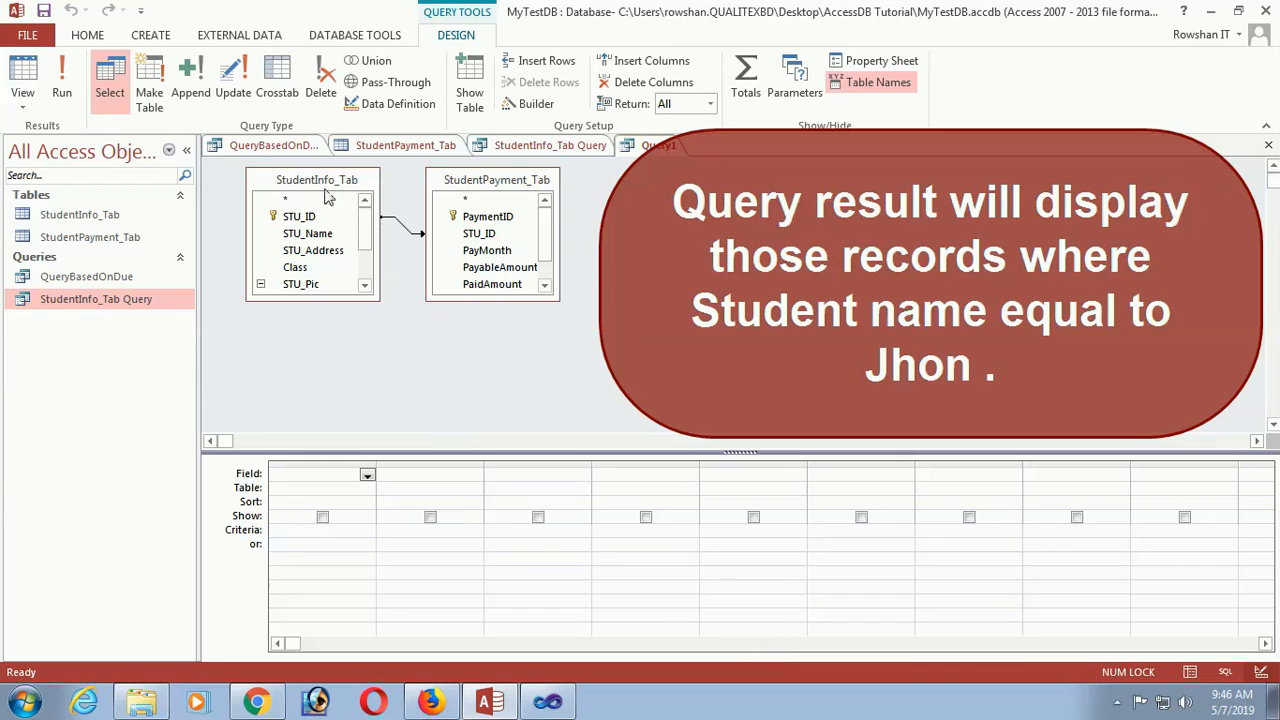
# Step: Add STU_ID, STU_Name, Class, PayMonth, PayableAmount, PaidAmount, Due, PaidDate and STU_Pic from the two tables to the query design
pyautogui.doubleClick(299, 220)
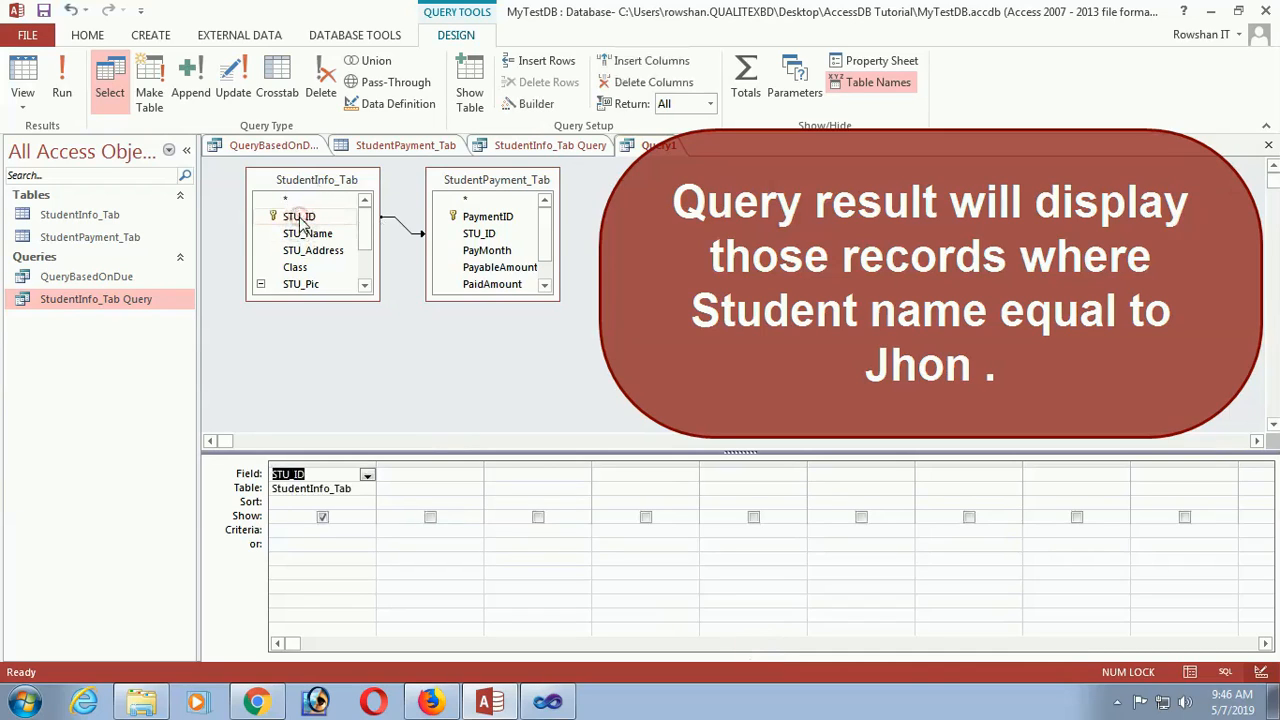
pyautogui.doubleClick(300, 232)
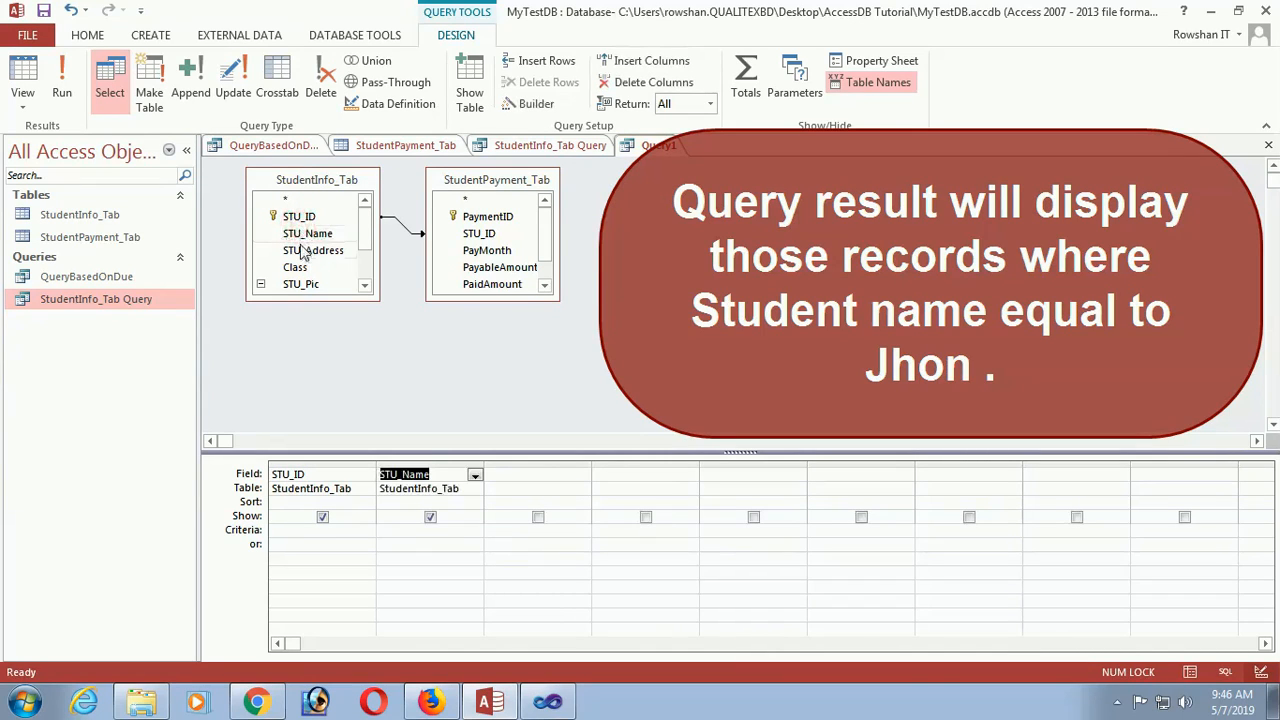
pyautogui.doubleClick(296, 268)
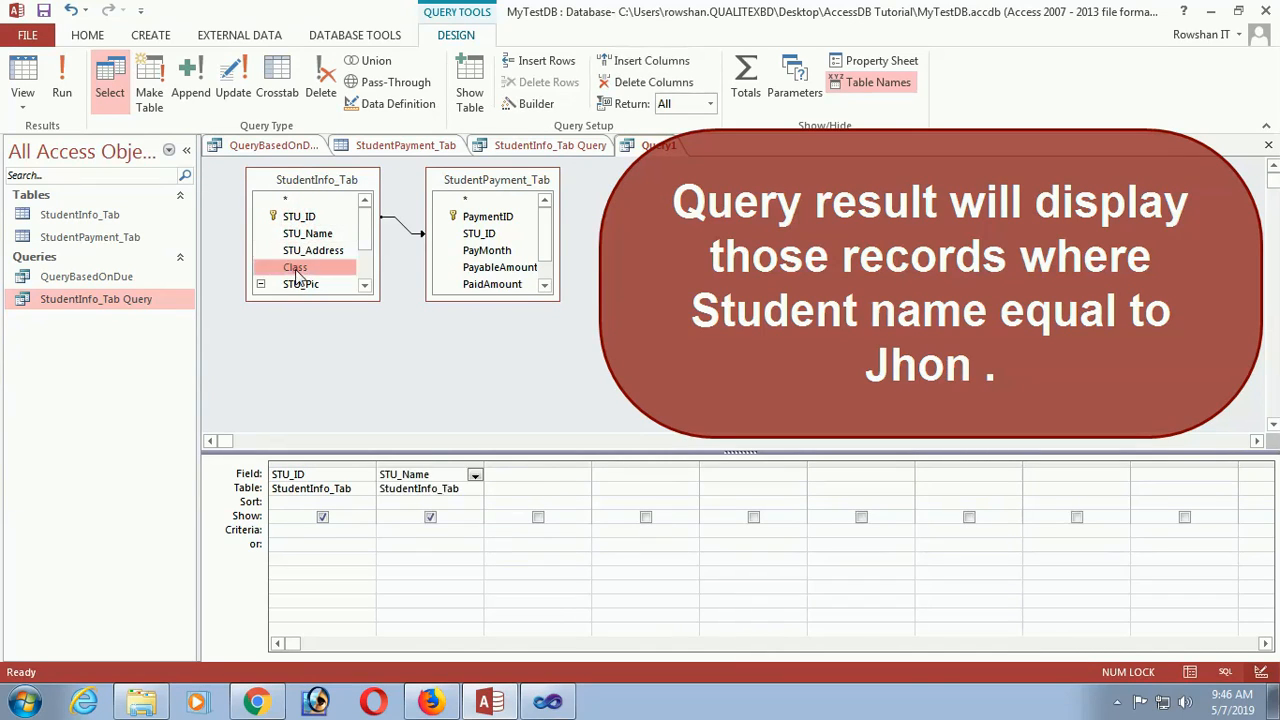
pyautogui.doubleClick(490, 251)
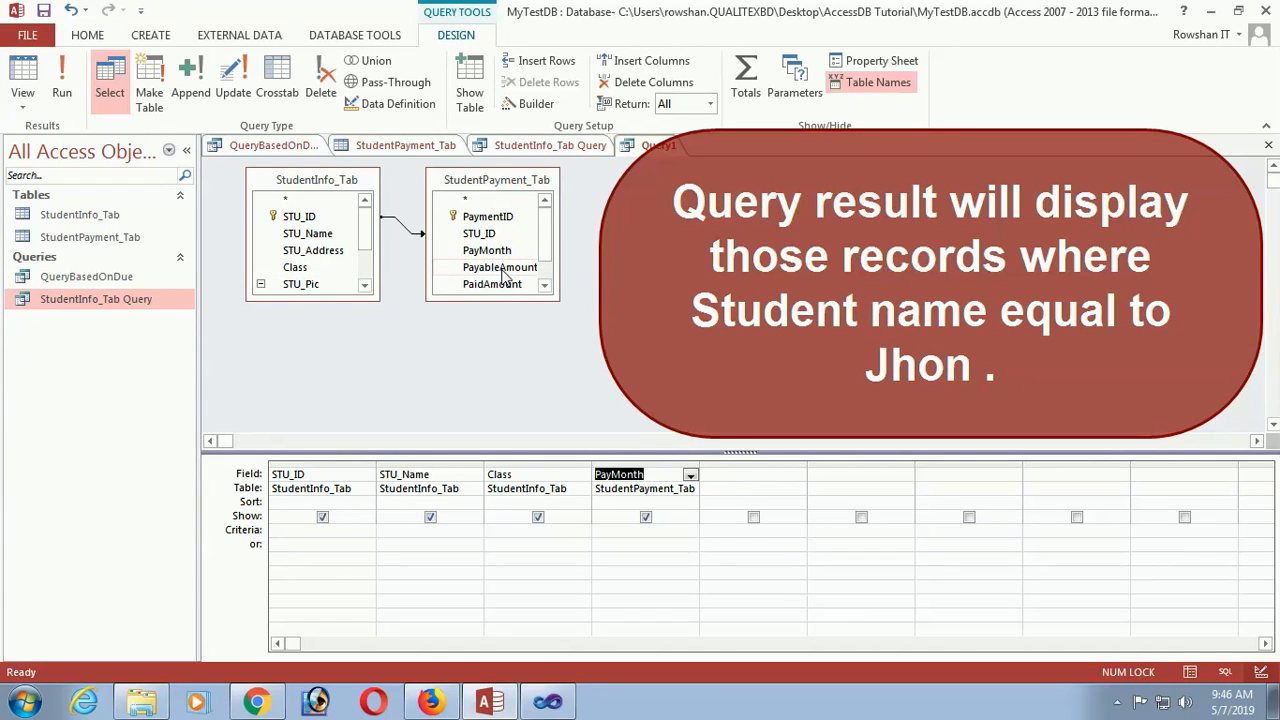
pyautogui.doubleClick(503, 268)
pyautogui.doubleClick(493, 285)
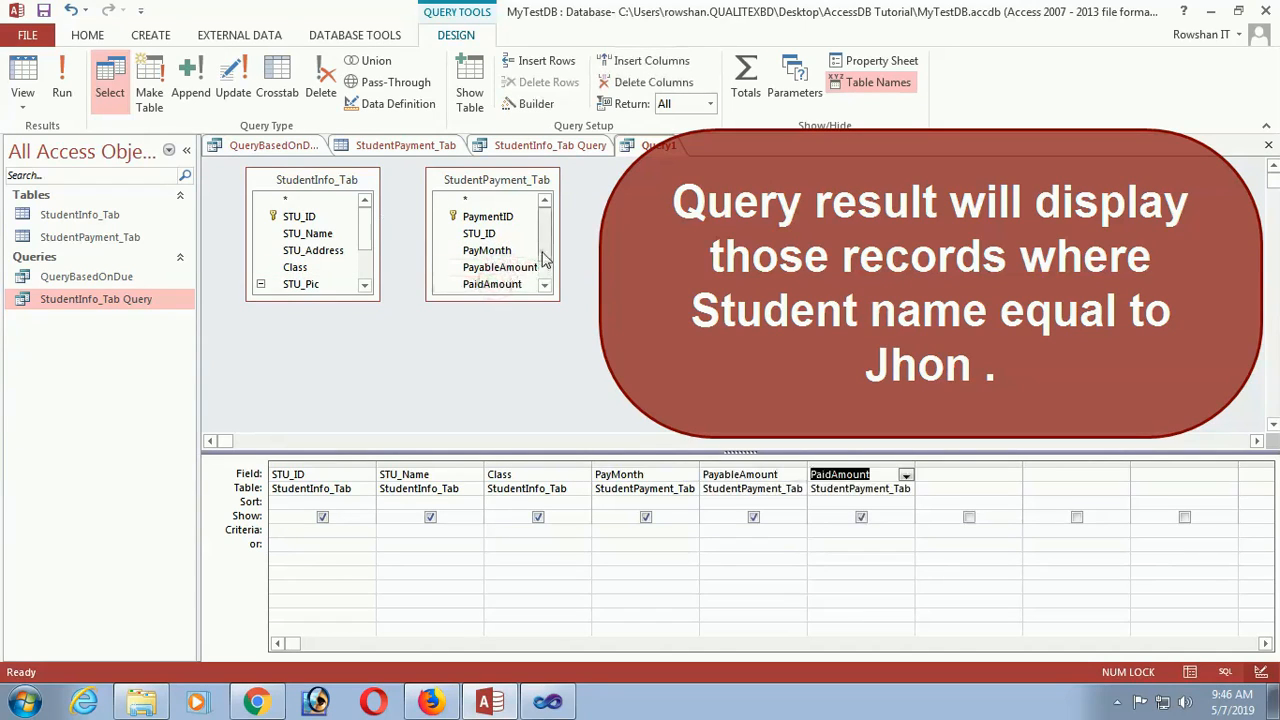
pyautogui.scroll(-1, 545, 258)
pyautogui.doubleClick(474, 269)
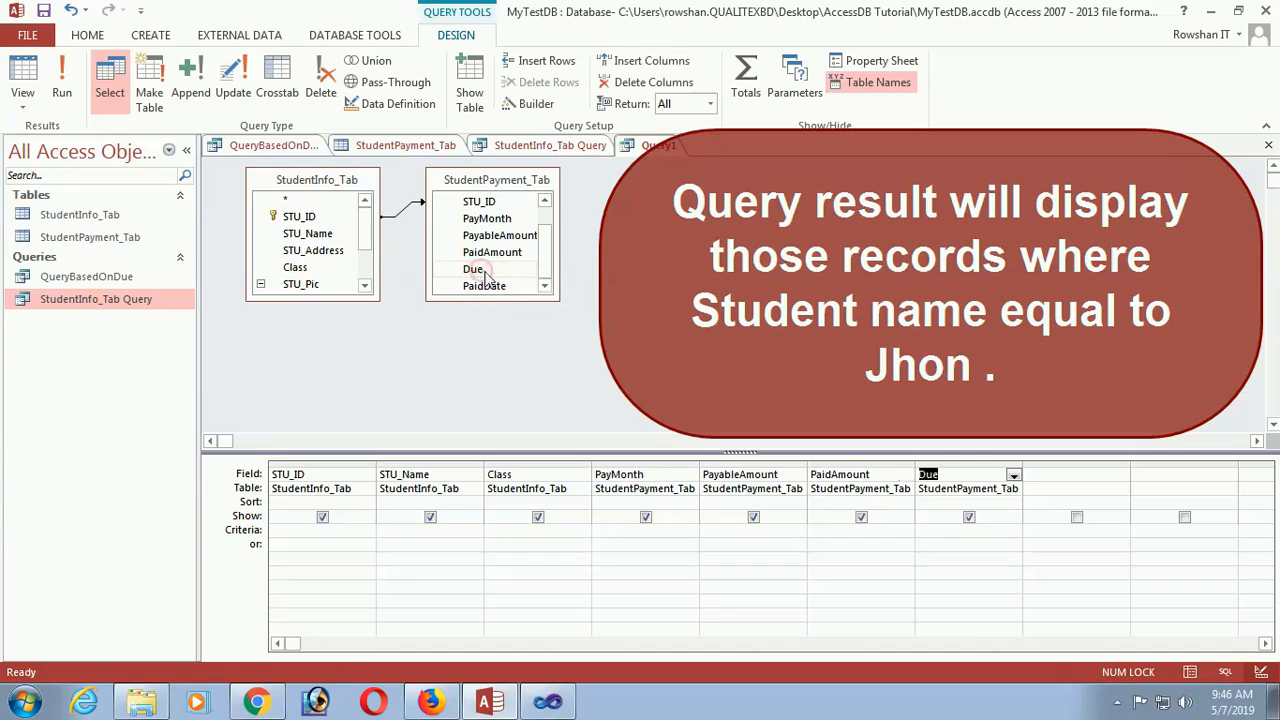
pyautogui.doubleClick(490, 286)
pyautogui.doubleClick(306, 285)
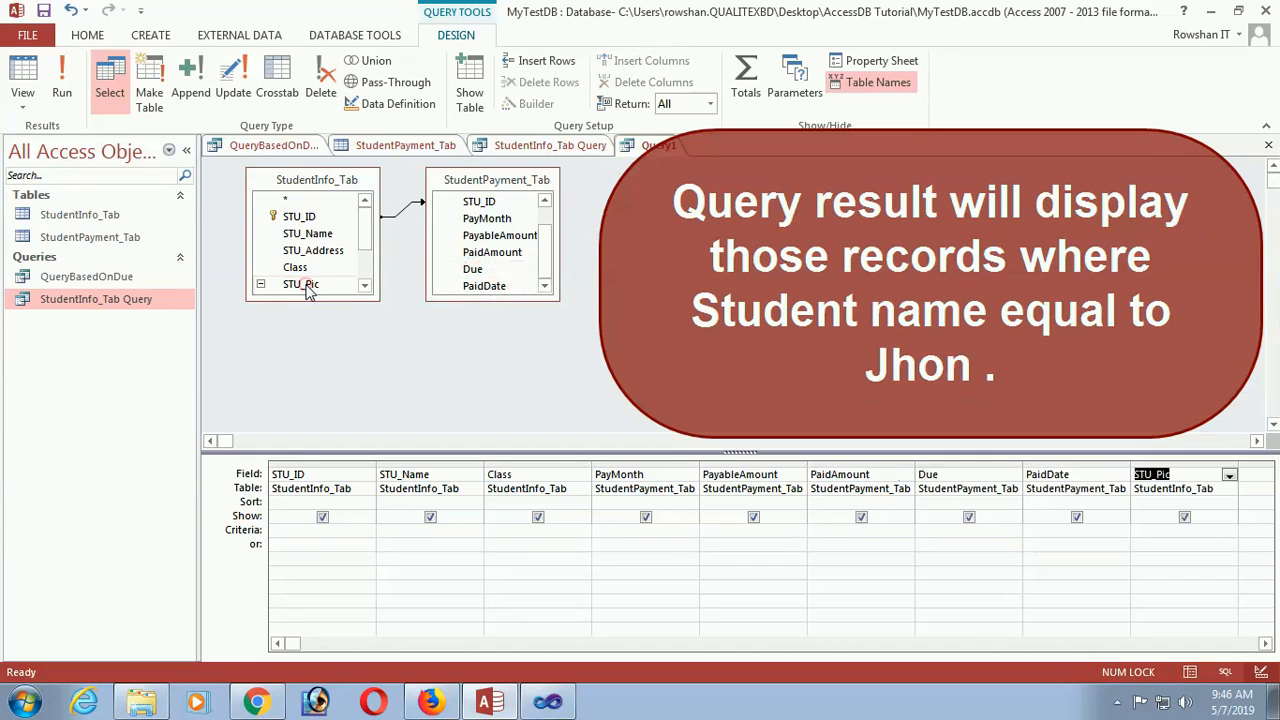
# Step: Set the STU_Name criterion to the student's name and save the query as QueryBasedOnID
pyautogui.click(396, 531)
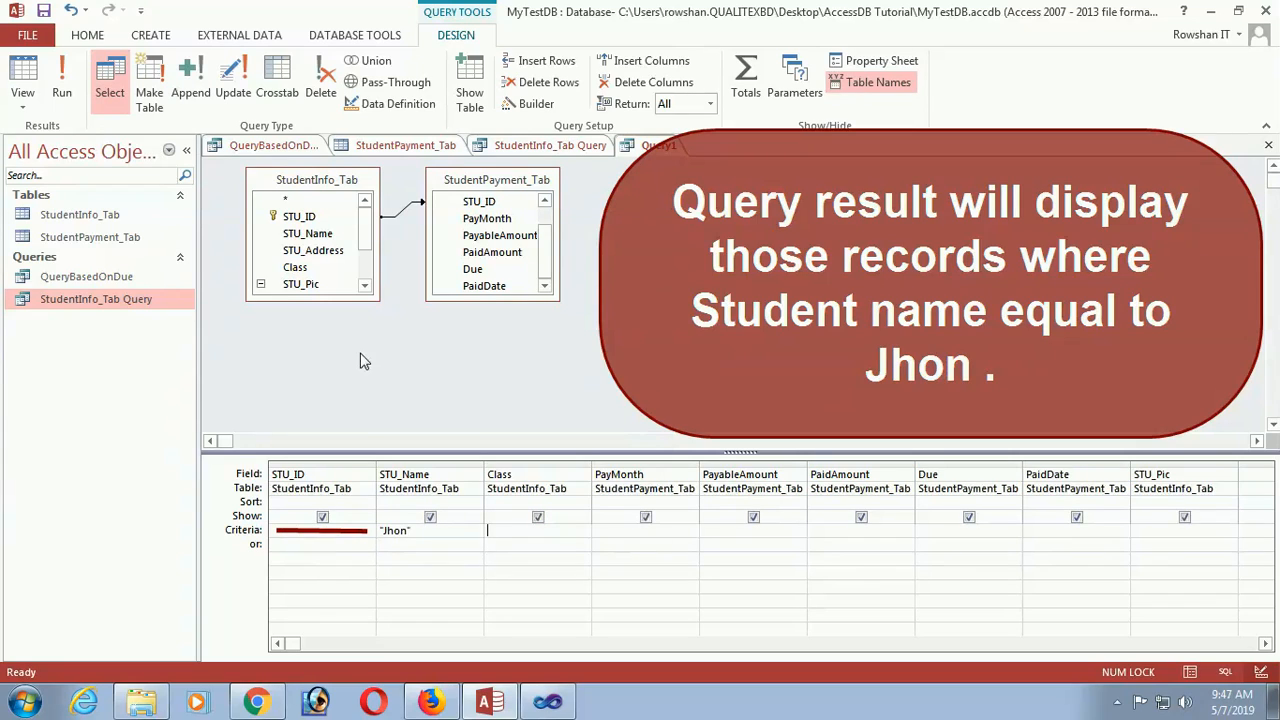
pyautogui.hotkey('ctrl', 's')
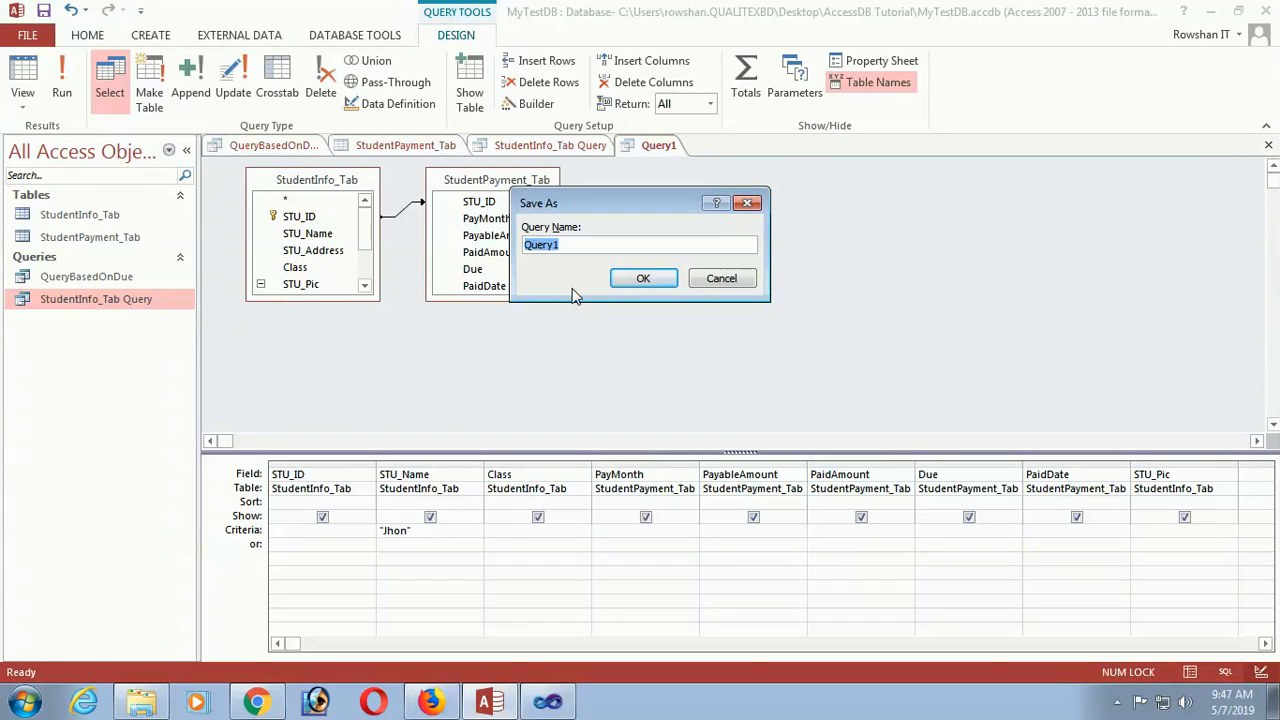
pyautogui.write('Q')
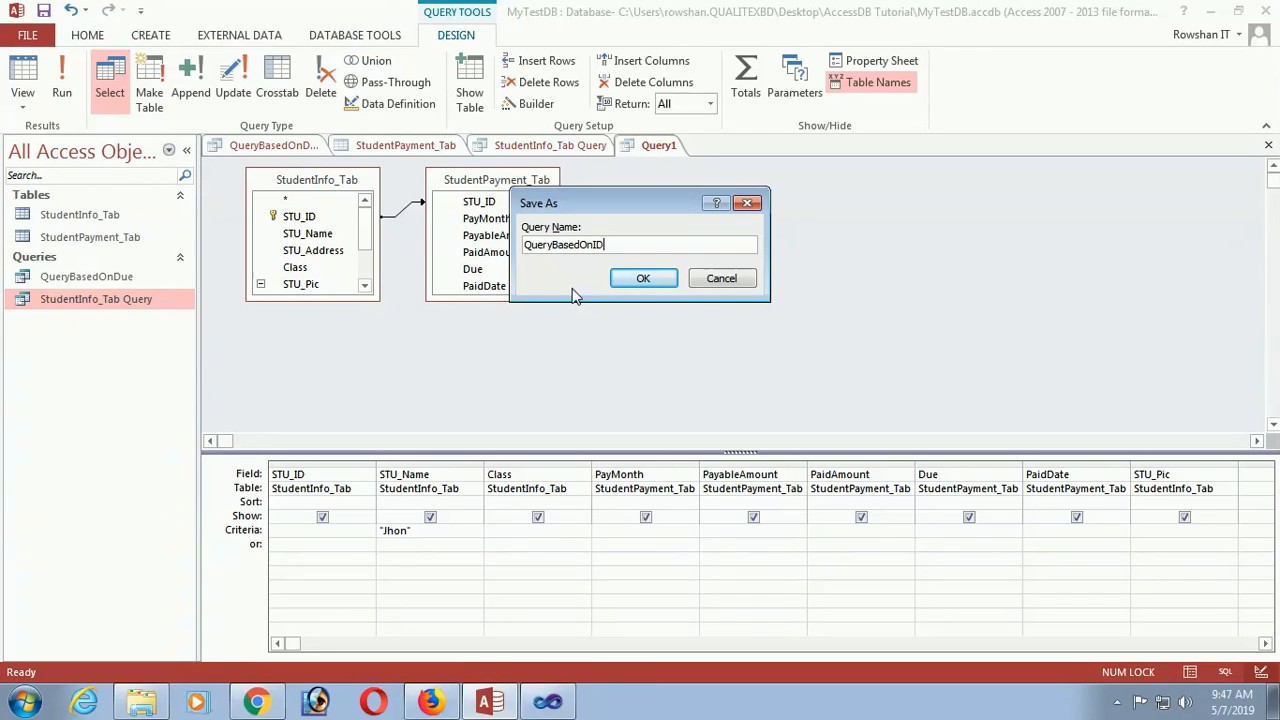
pyautogui.click(644, 279)
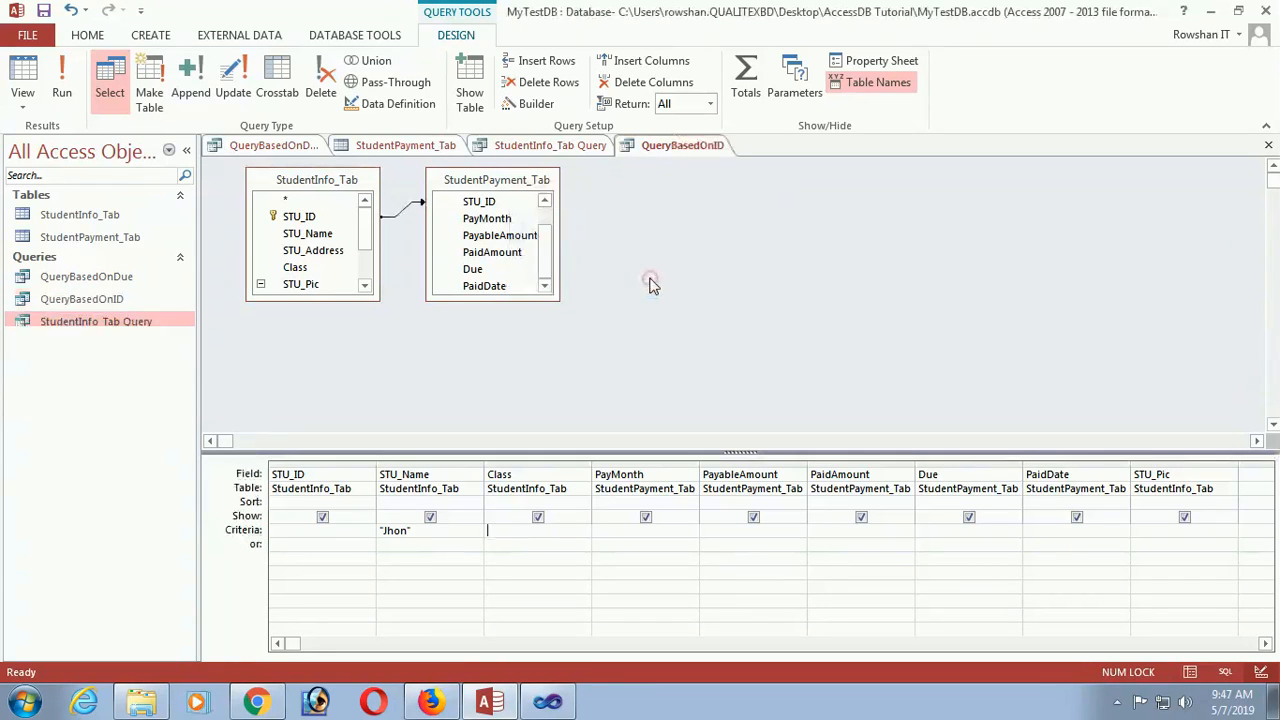
# Step: Open the results of QueryBasedOnID
pyautogui.click(87, 292)
pyautogui.rightClick(87, 292)
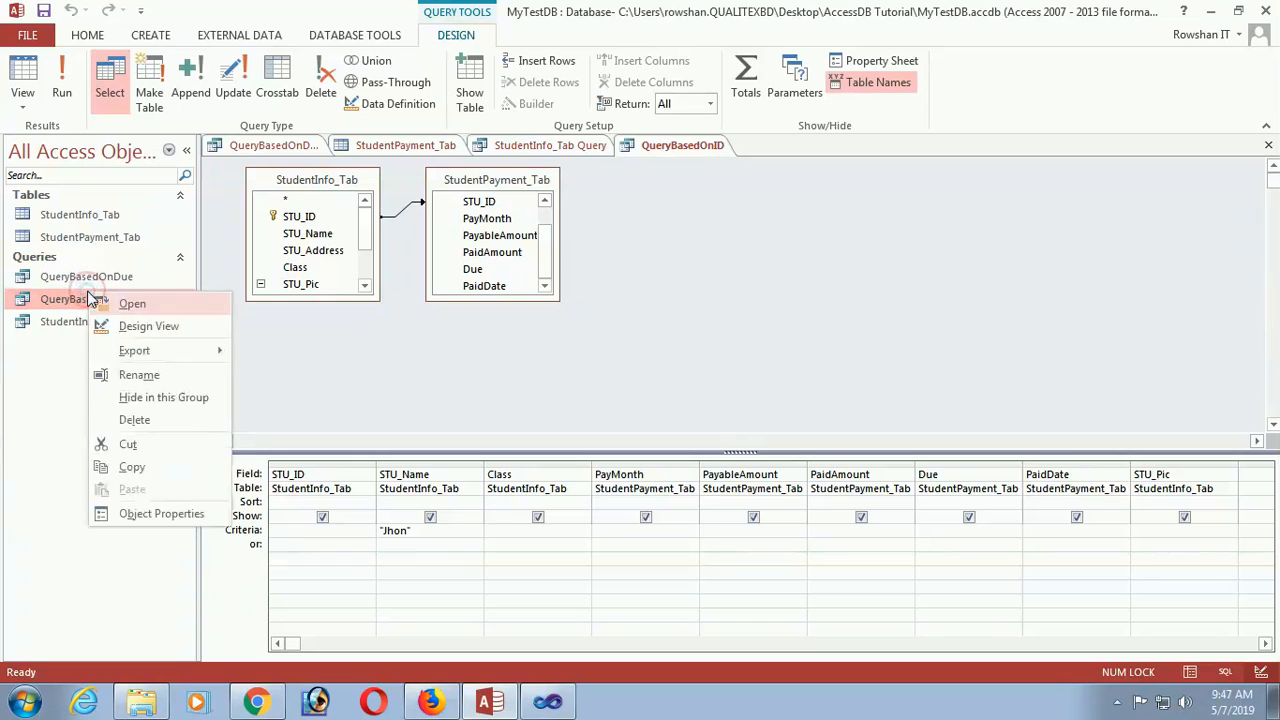
pyautogui.click(162, 305)
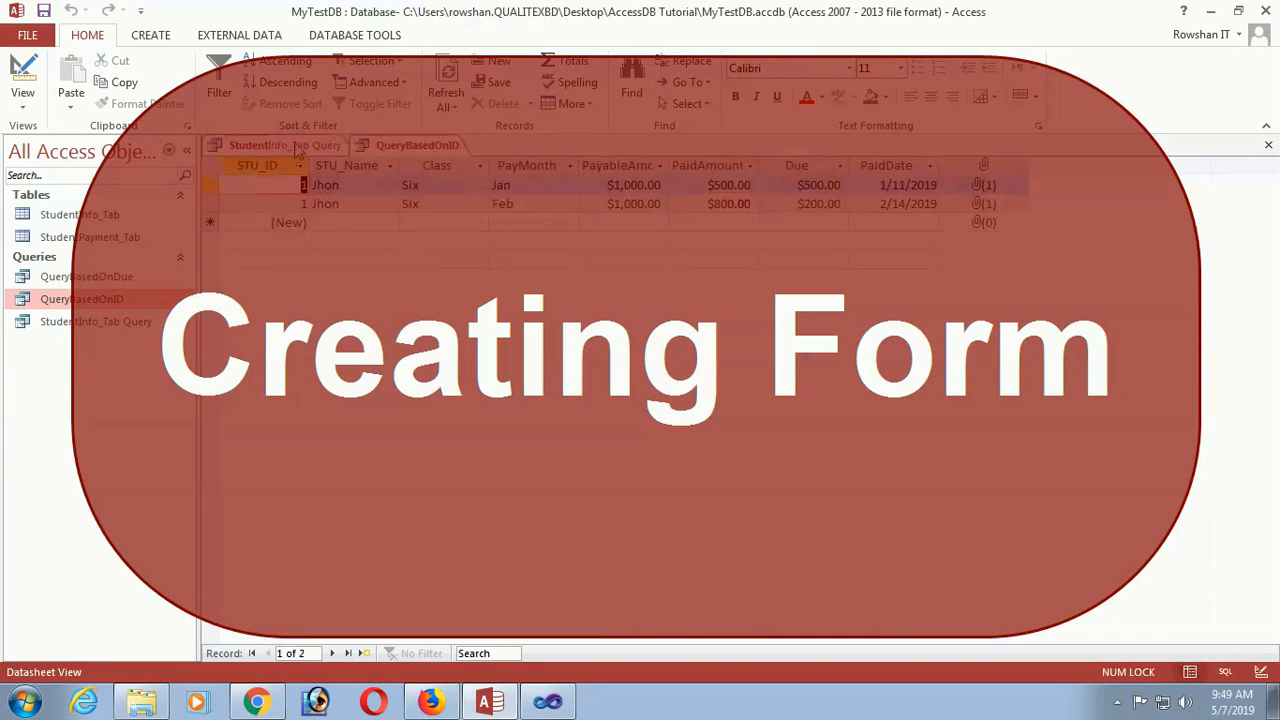
# Step: Close the open results of StudentInfo_Tab Query and QueryBasedOnID
pyautogui.rightClick(296, 148)
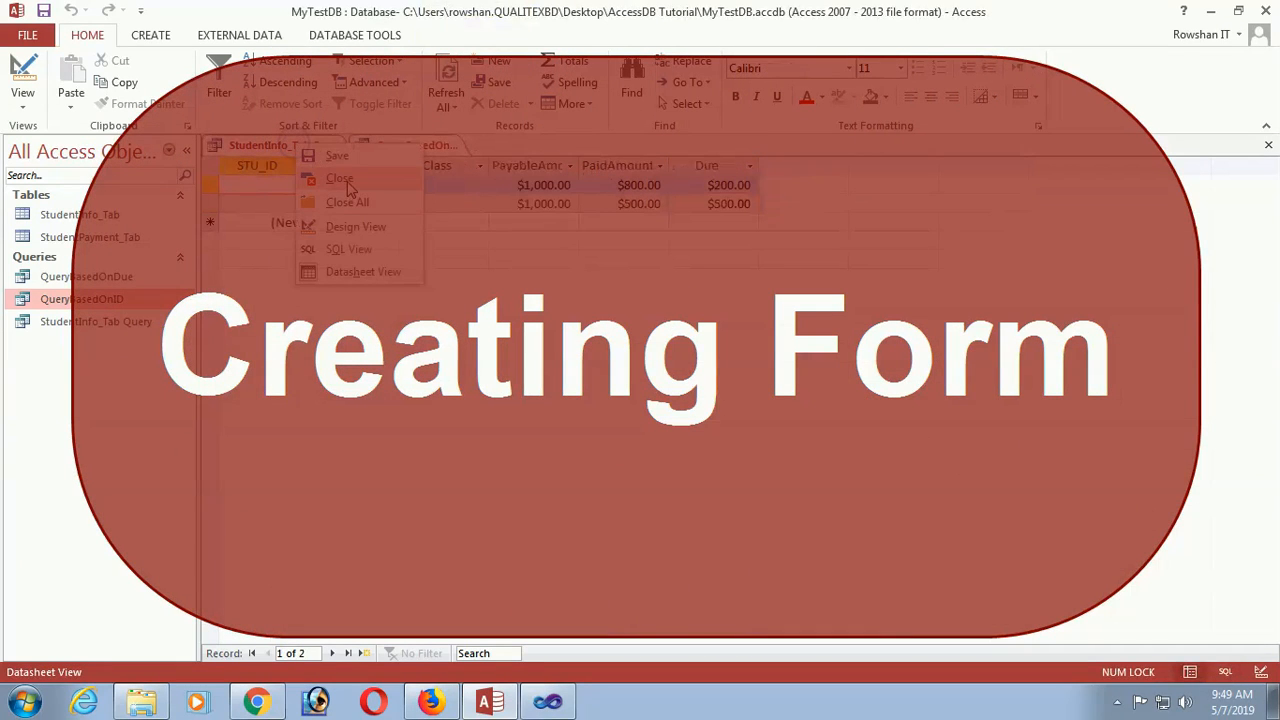
pyautogui.click(345, 180)
pyautogui.rightClick(278, 148)
pyautogui.click(310, 188)
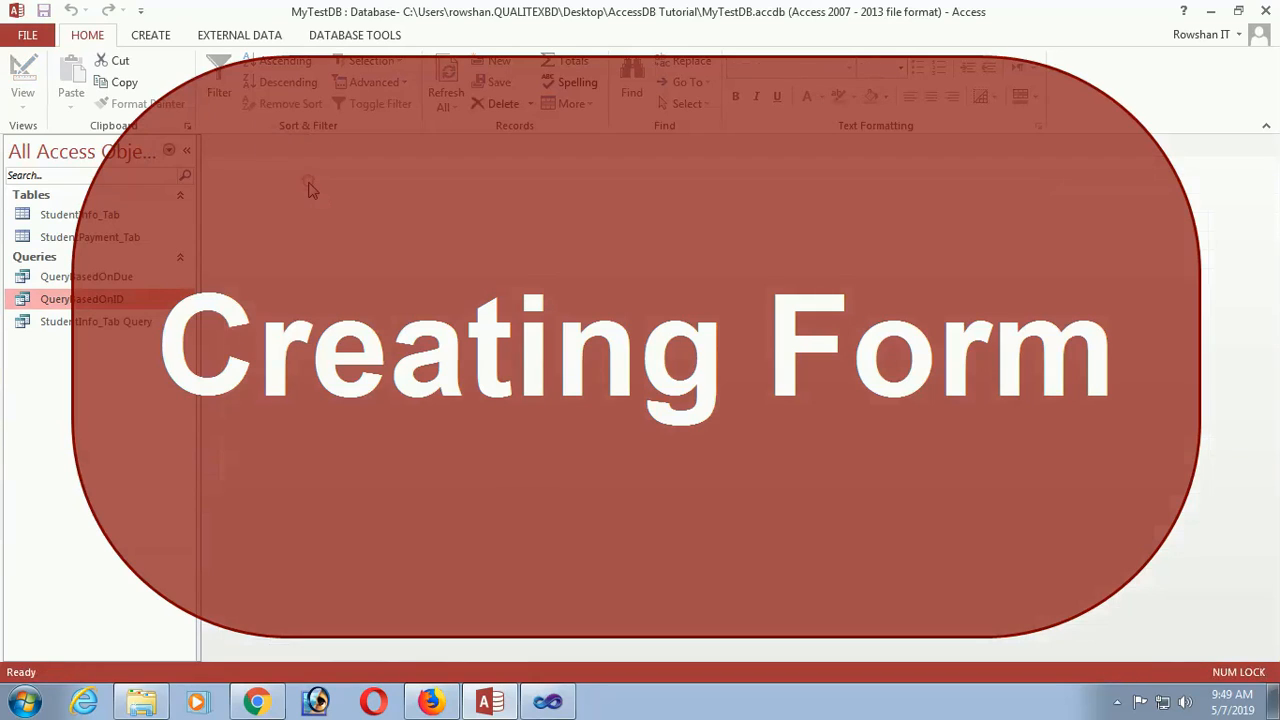
# Step: Create a form from QueryBasedOnID and move the STU_Pic picture and its label directly below STU_ID
pyautogui.click(148, 36)
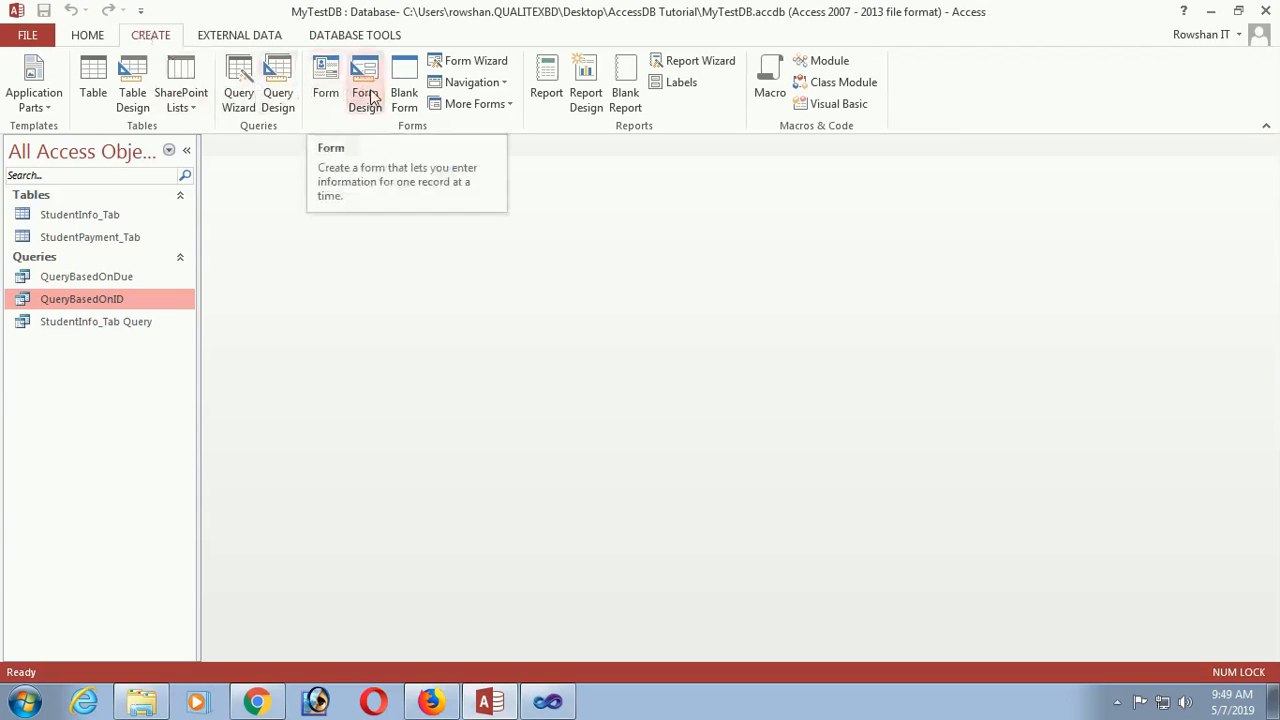
pyautogui.click(328, 78)
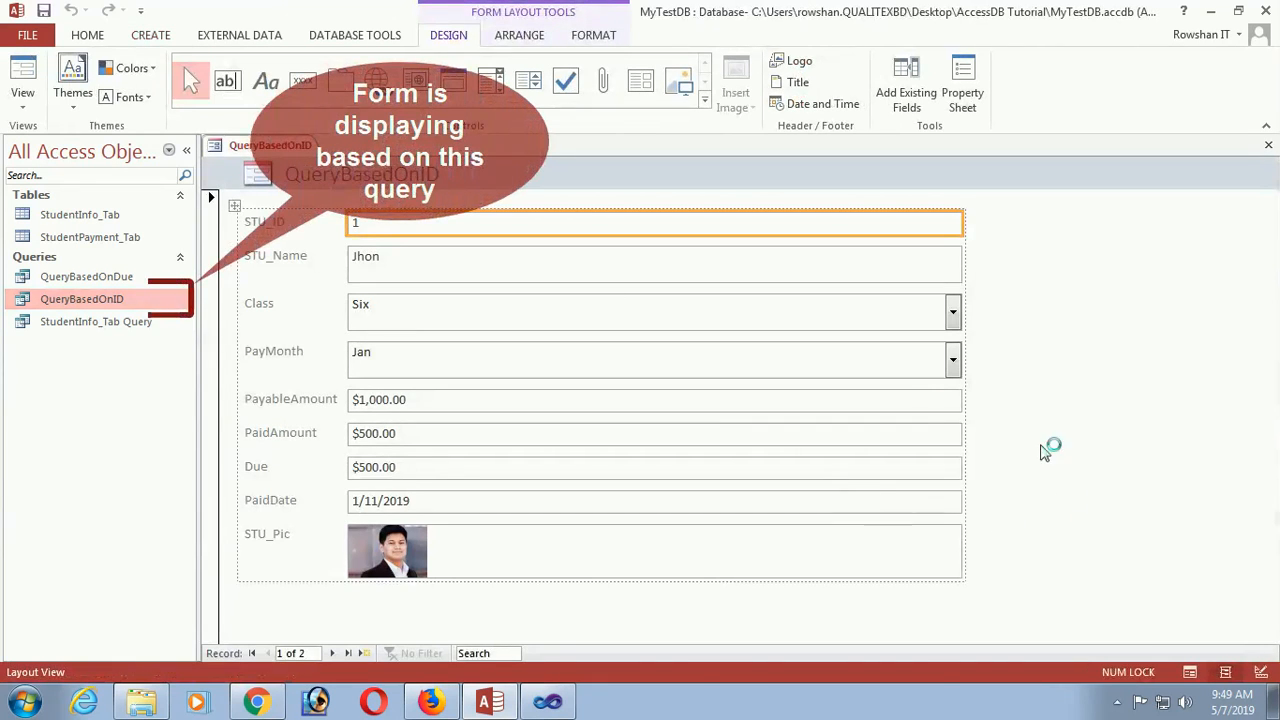
pyautogui.click(375, 578)
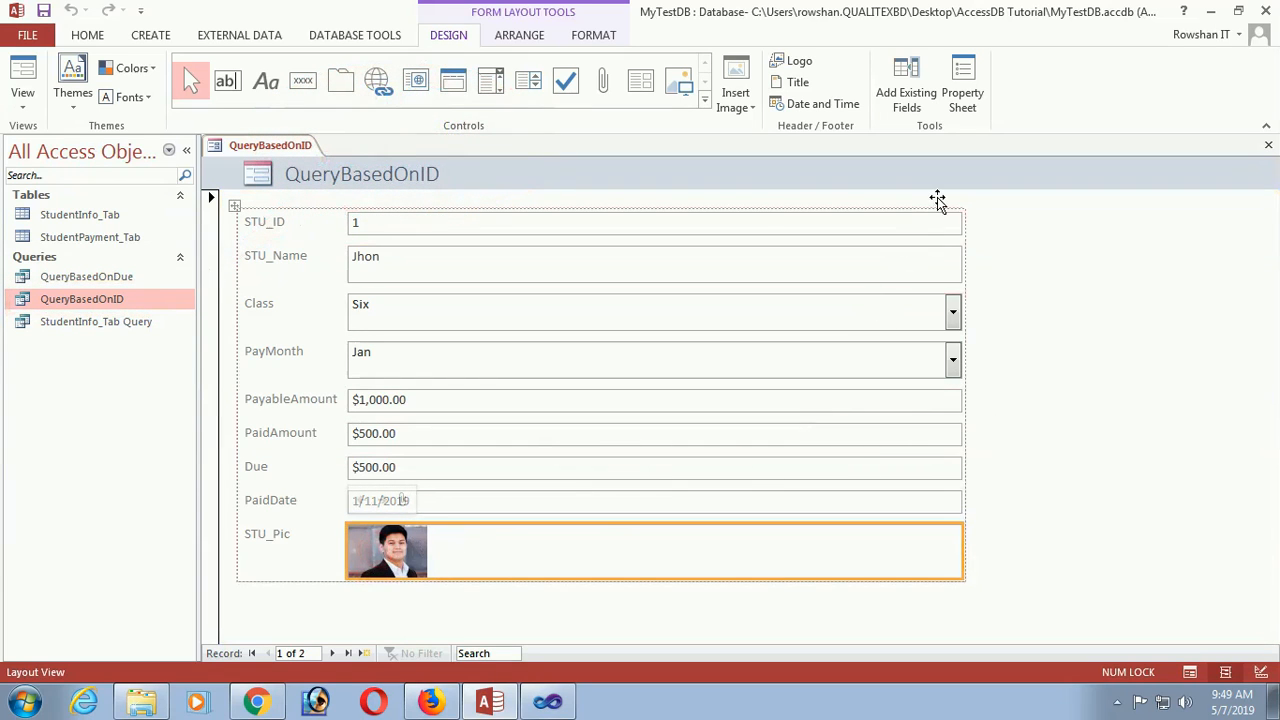
pyautogui.moveTo(418, 556); pyautogui.dragTo(451, 251)
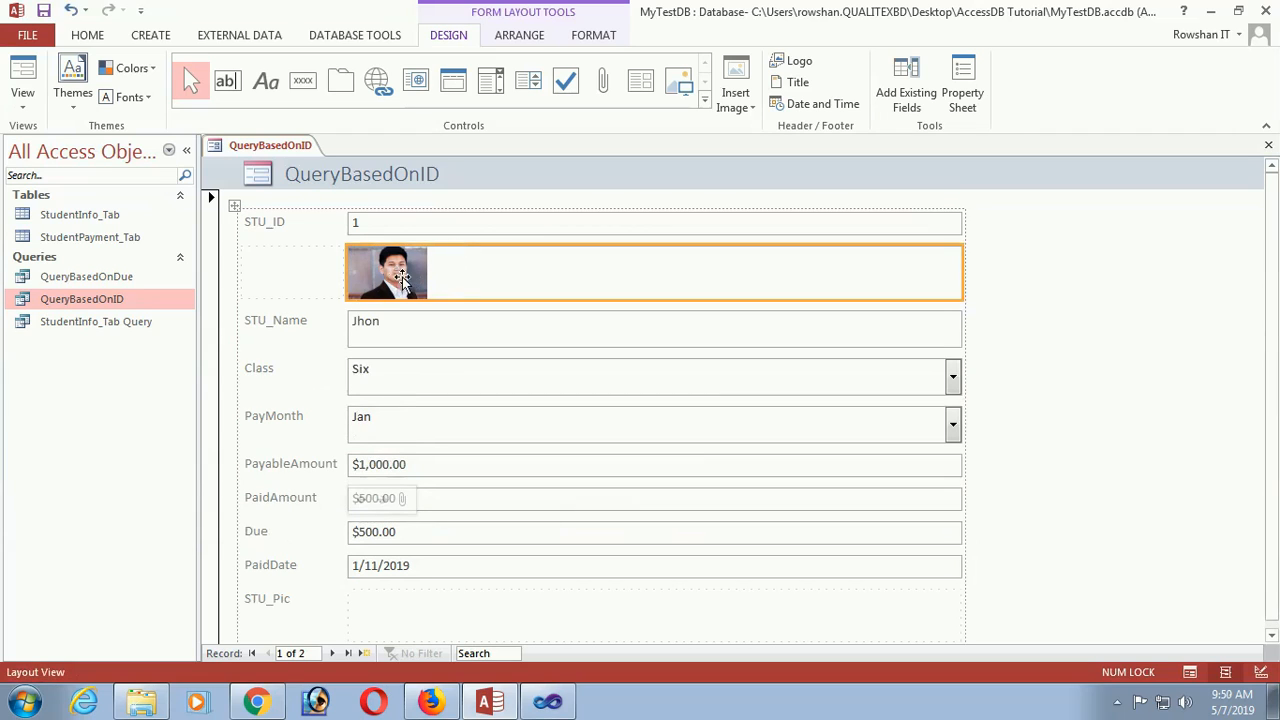
pyautogui.click(257, 601)
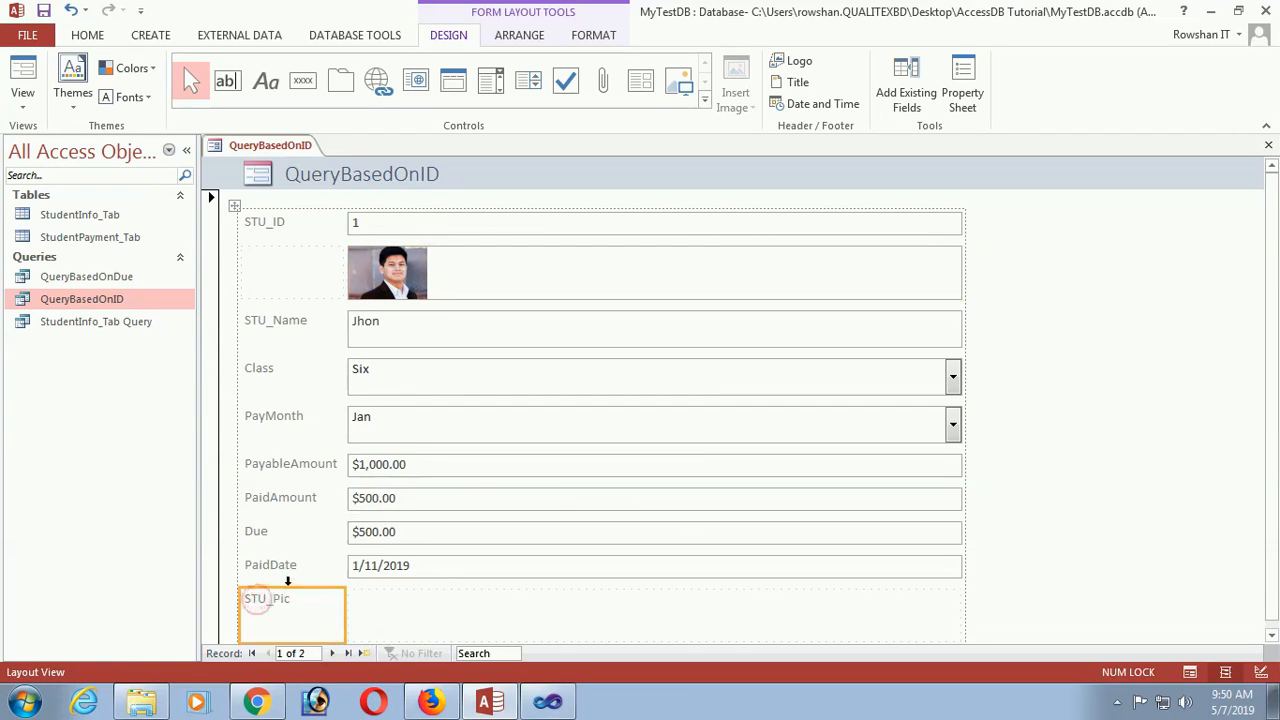
pyautogui.moveTo(288, 596); pyautogui.dragTo(312, 284)
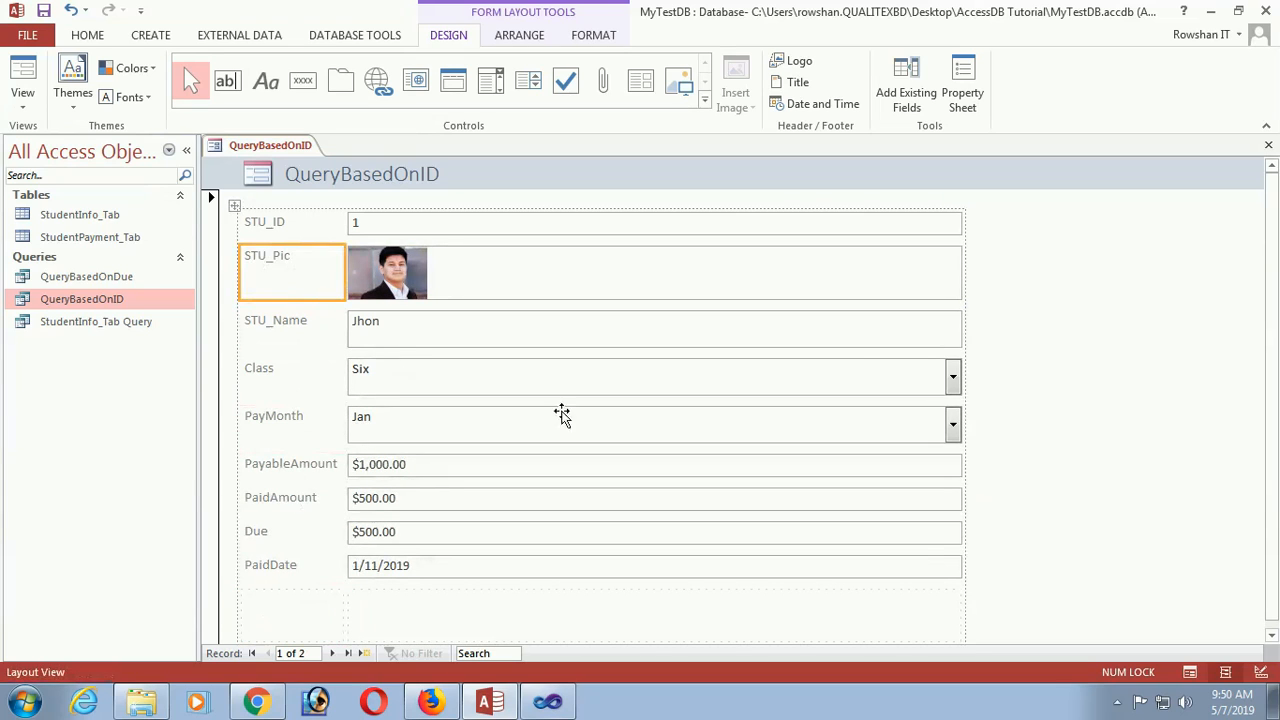
pyautogui.click(1017, 357)
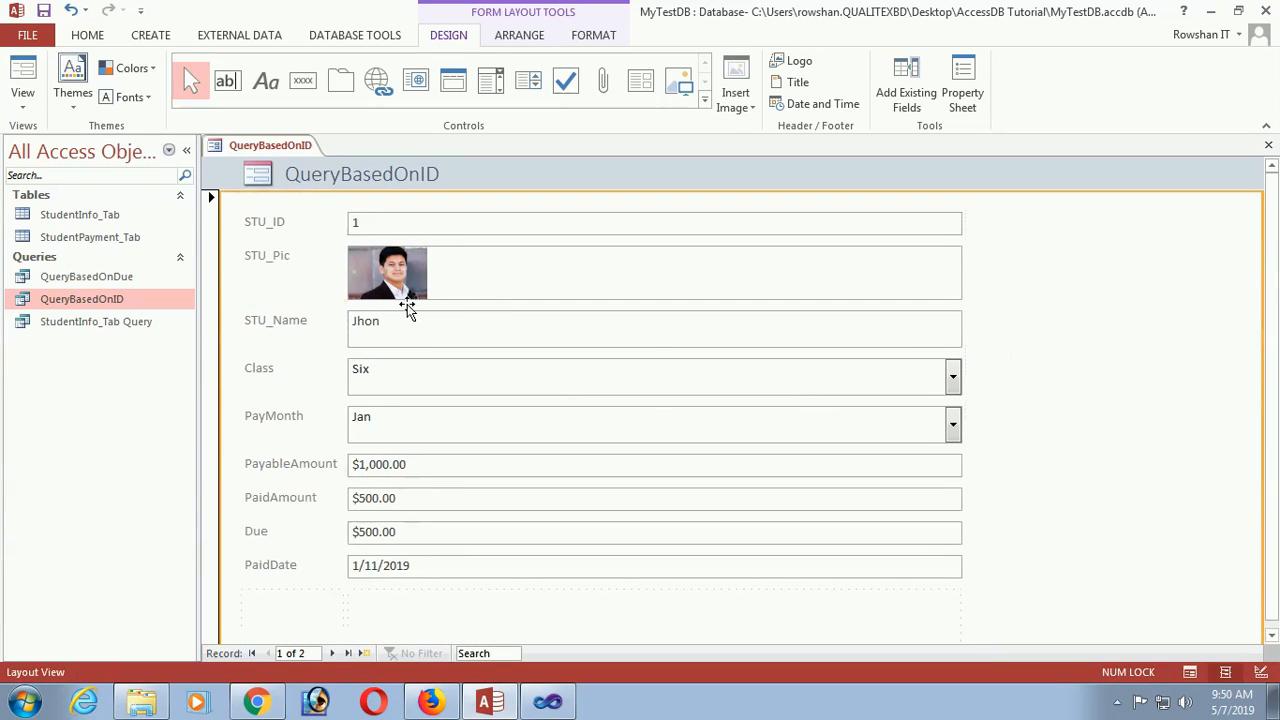
# Step: Save the form as FormBasedID
pyautogui.hotkey('ctrl', 's')
pyautogui.write('Form')
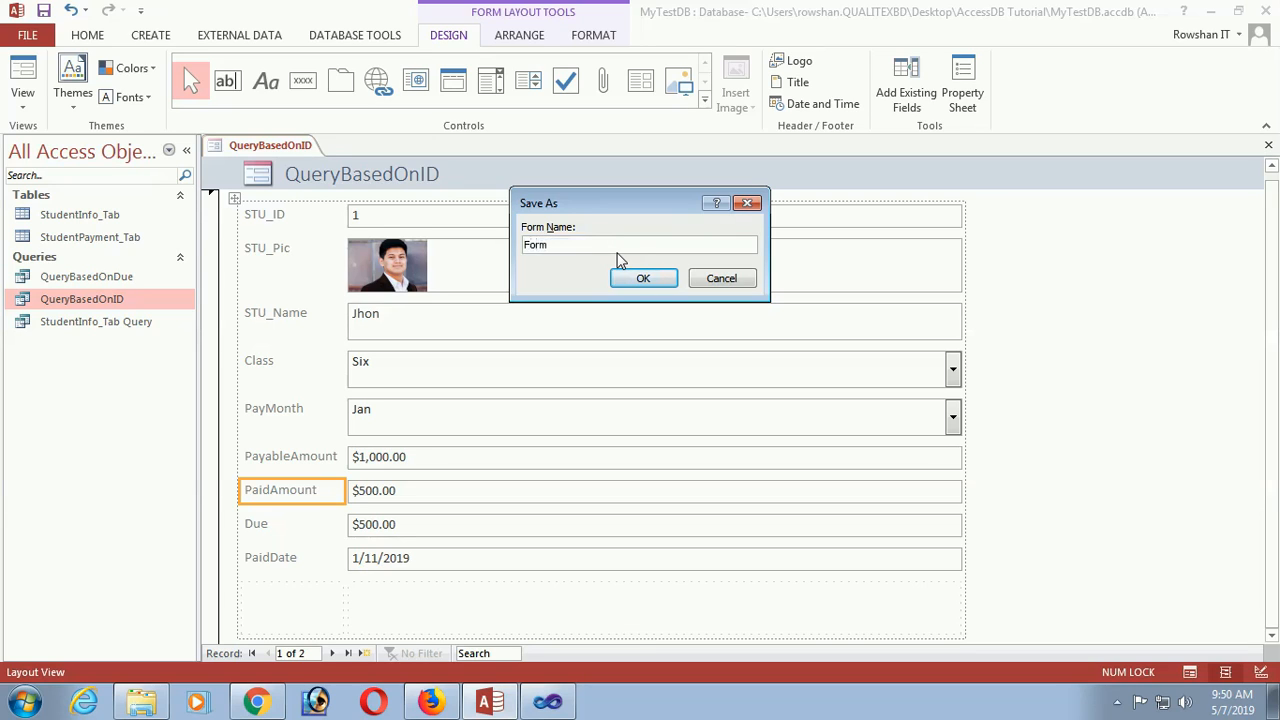
pyautogui.write('BasedID')
pyautogui.click(643, 280)
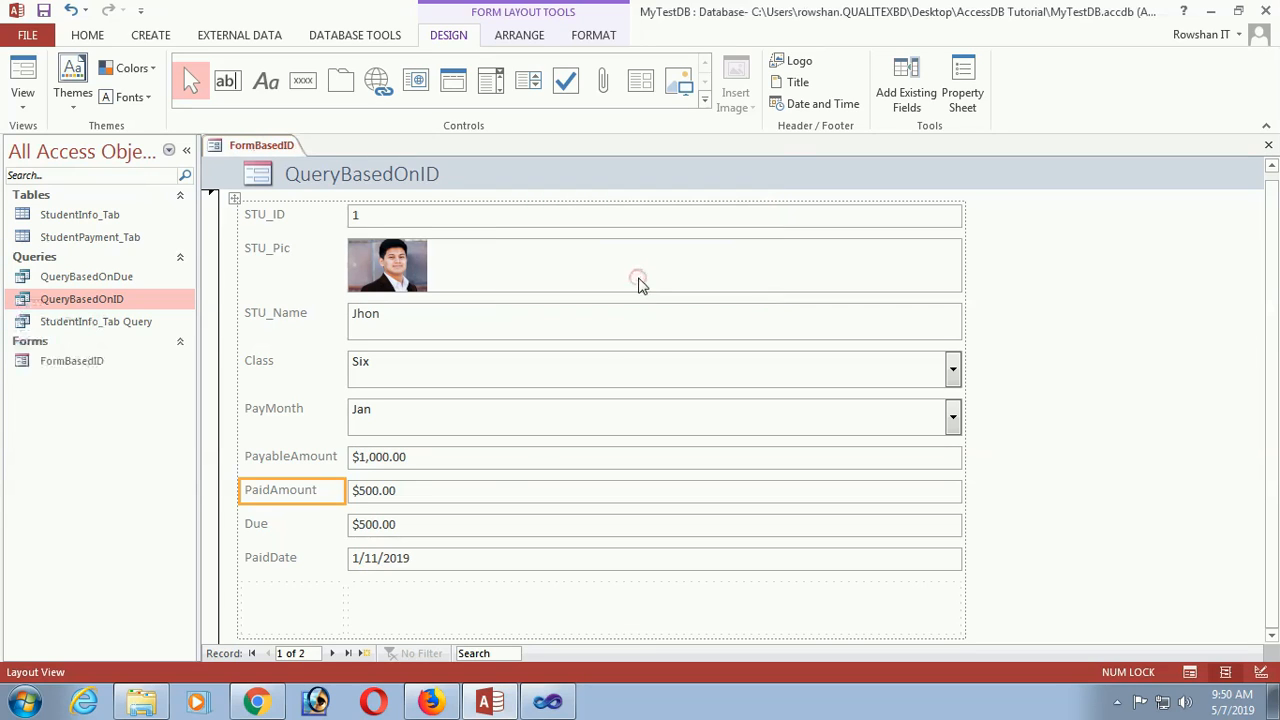
# Step: Browse forward through the records in FormBasedID and return to the first record
pyautogui.click(64, 345)
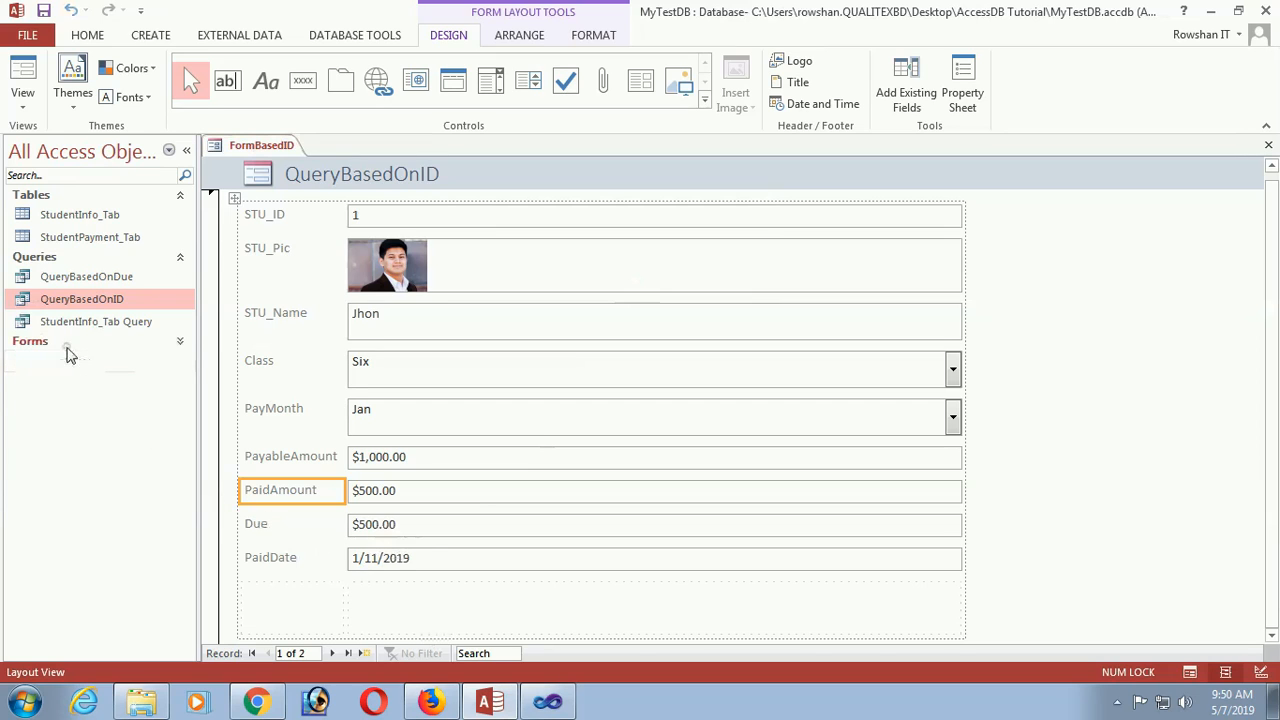
pyautogui.click(356, 173)
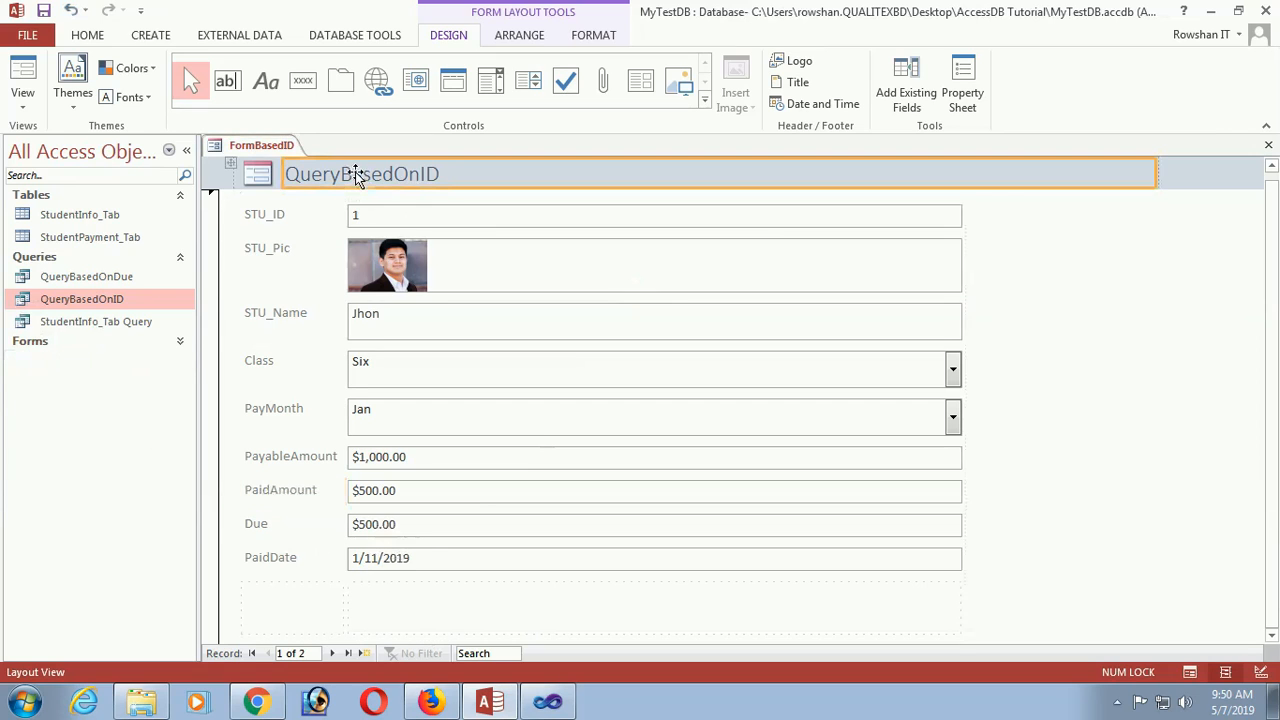
pyautogui.click(250, 145)
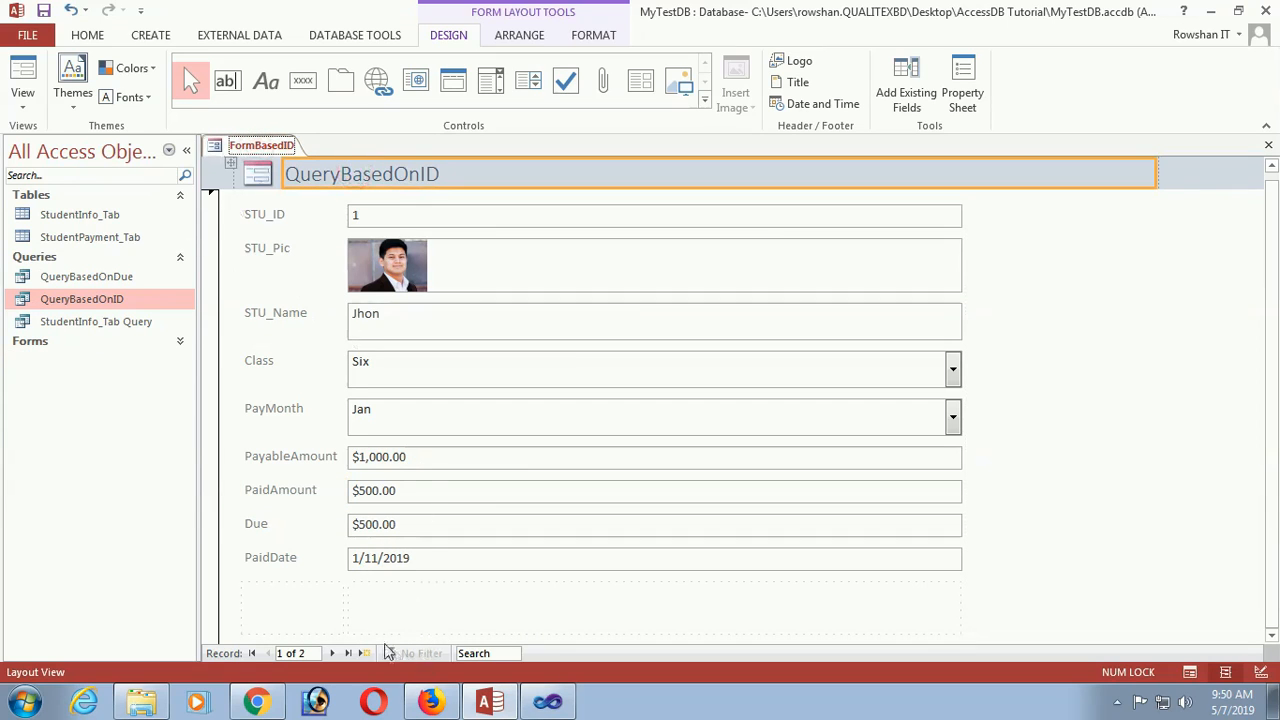
pyautogui.click(332, 653)
pyautogui.click(336, 653)
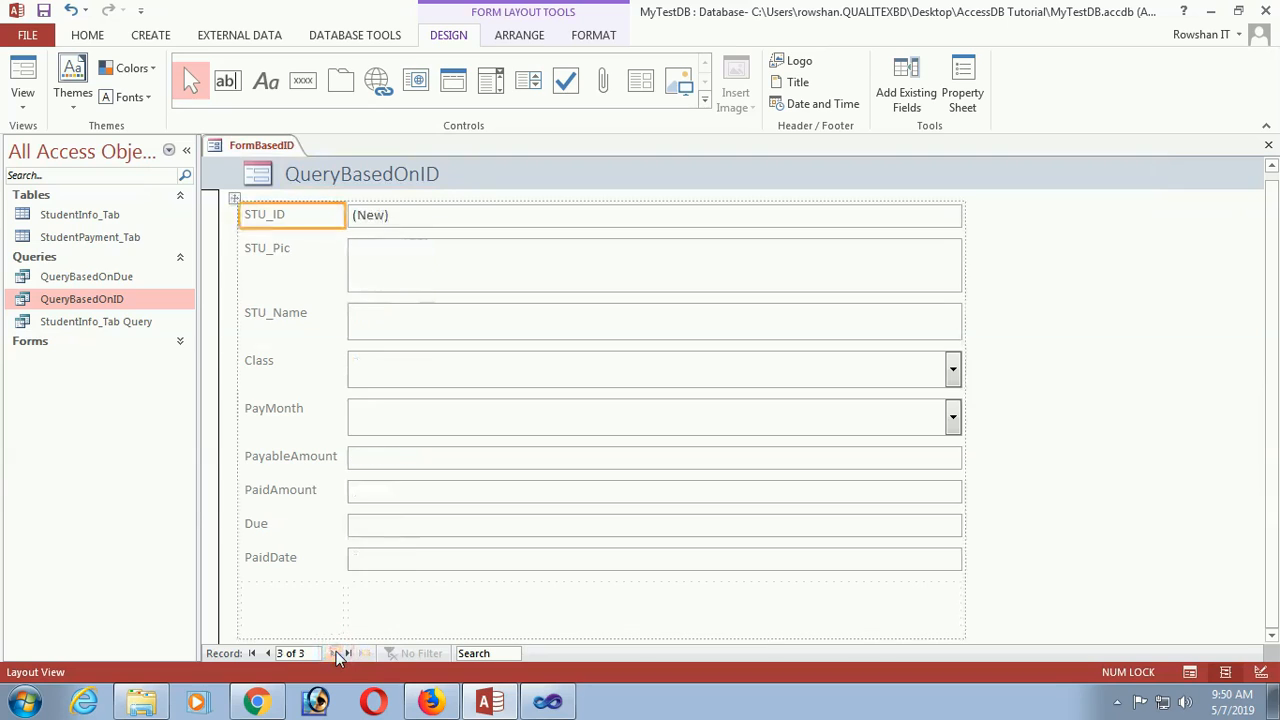
pyautogui.click(268, 653)
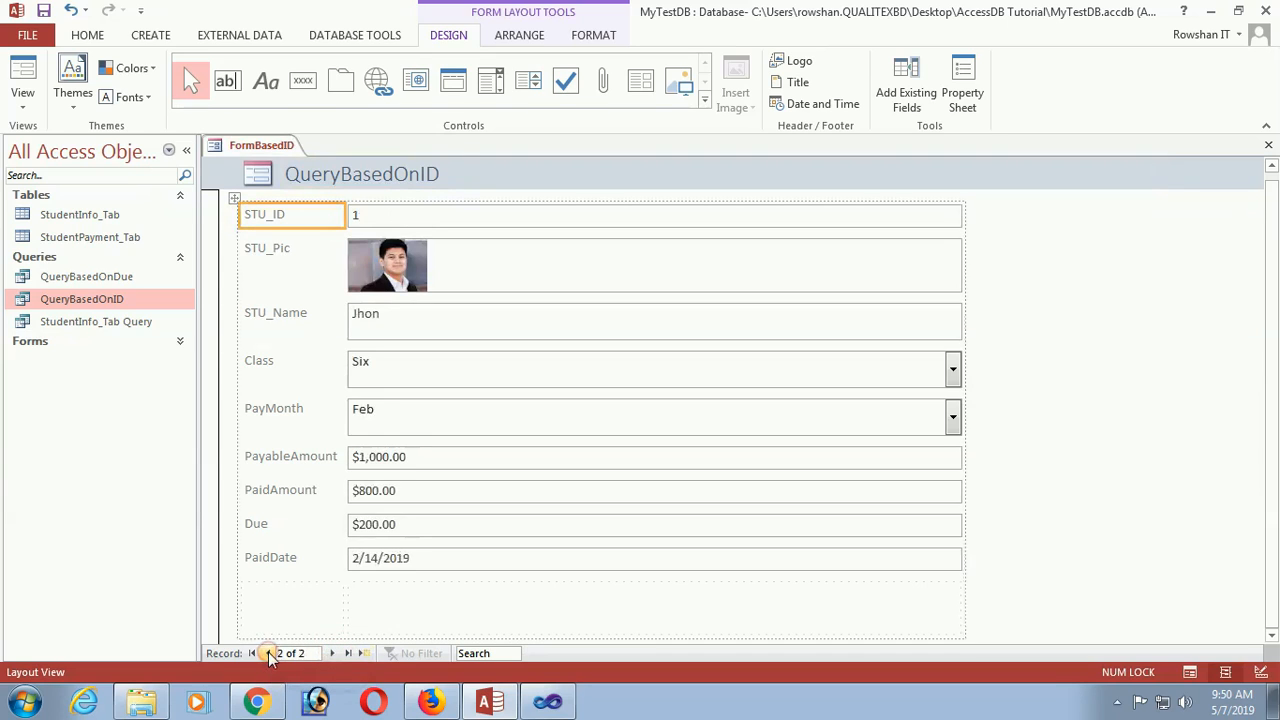
pyautogui.click(268, 653)
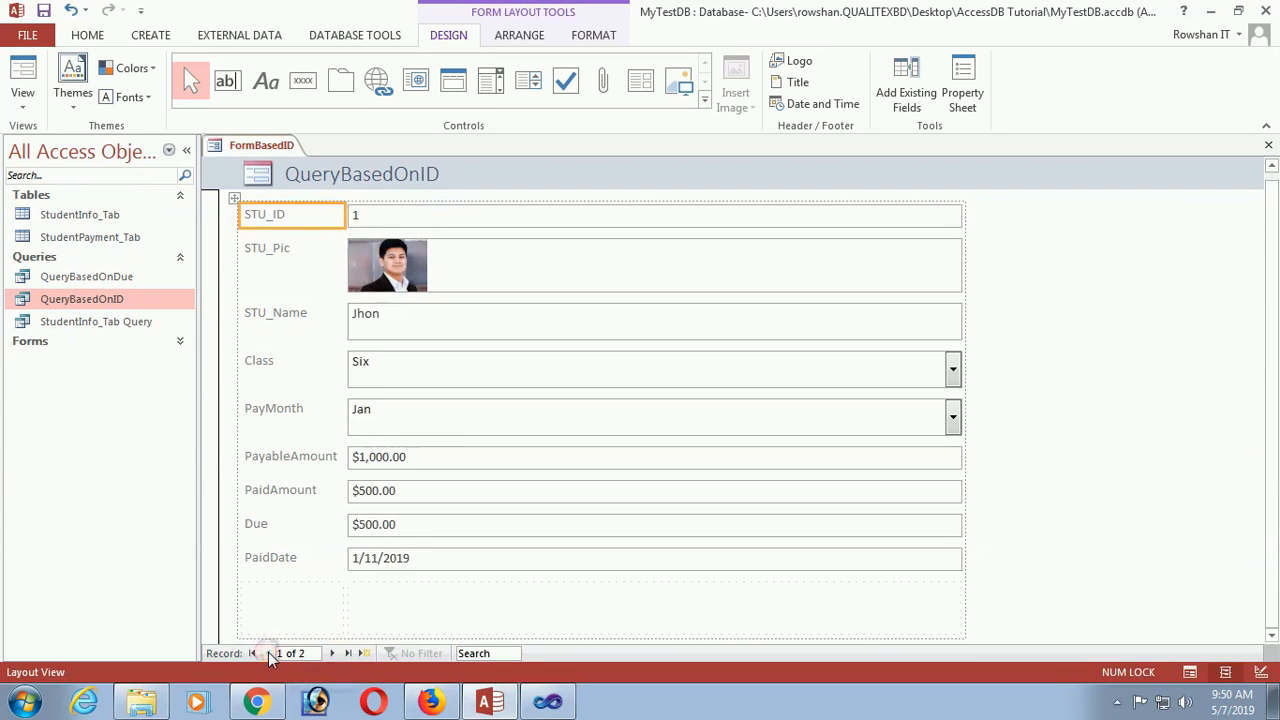
# Step: Close FormBasedID and delete the form from the database
pyautogui.rightClick(262, 151)
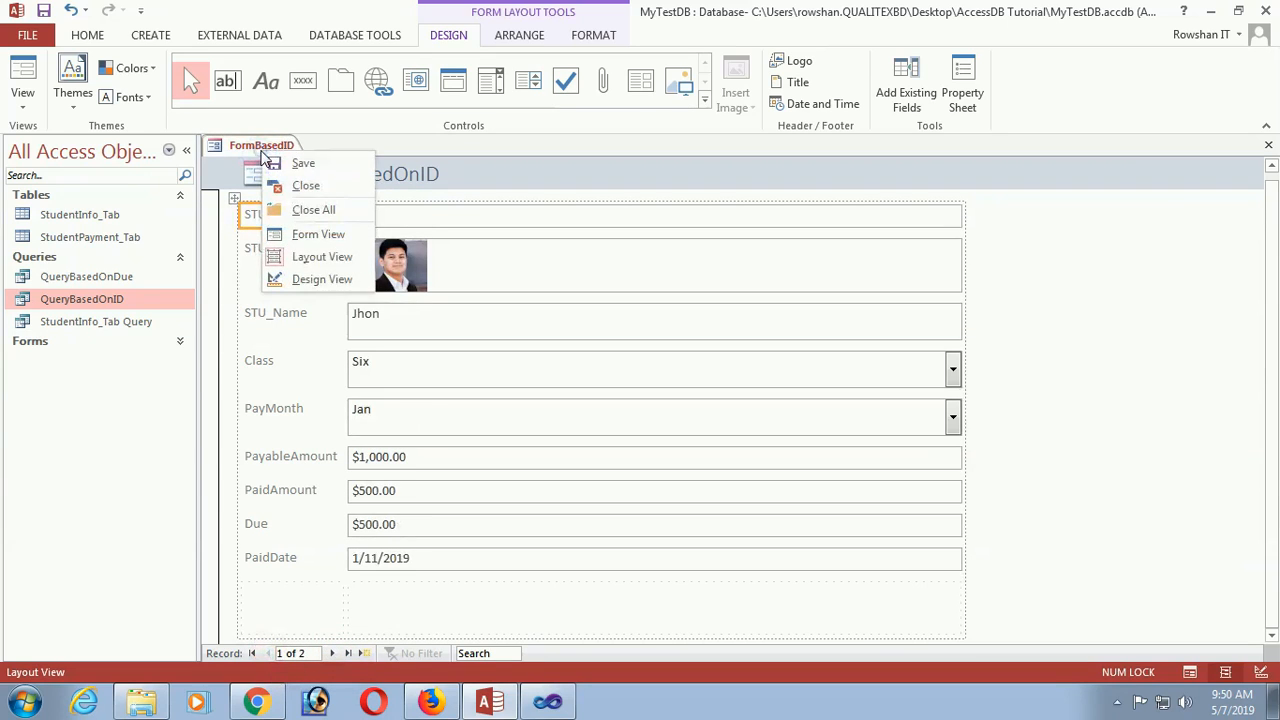
pyautogui.click(306, 186)
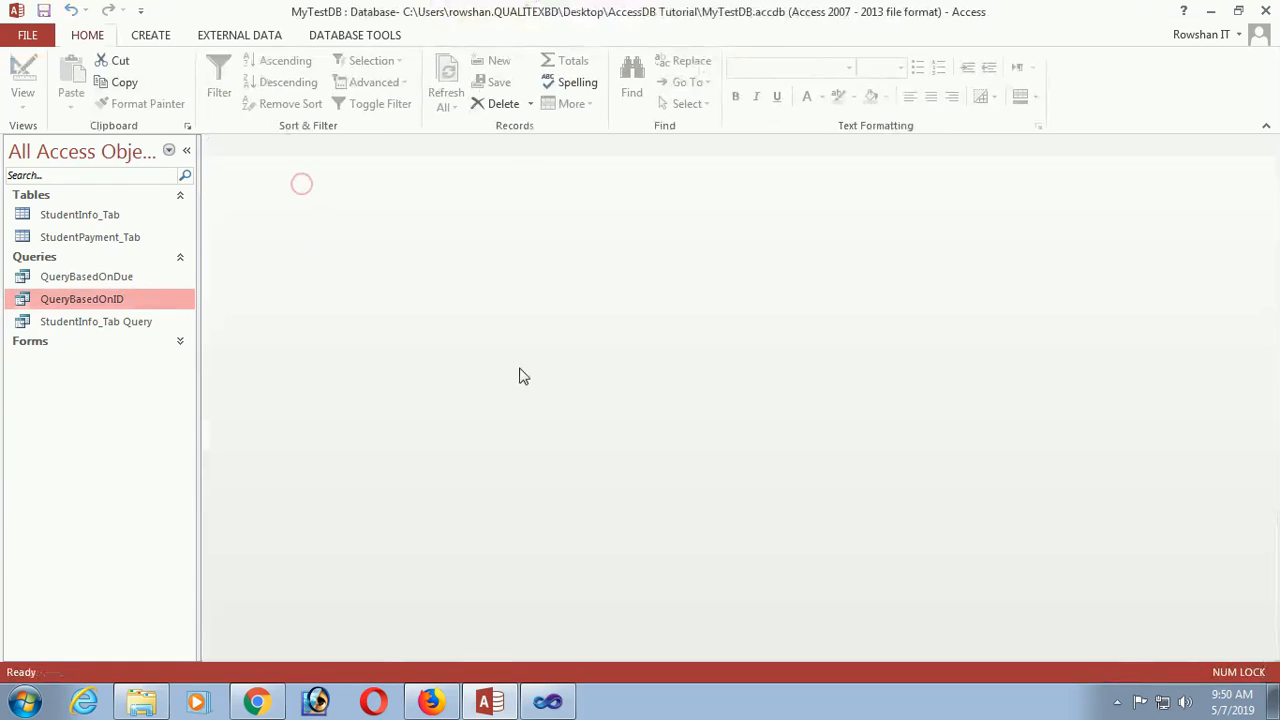
pyautogui.click(180, 341)
pyautogui.rightClick(128, 361)
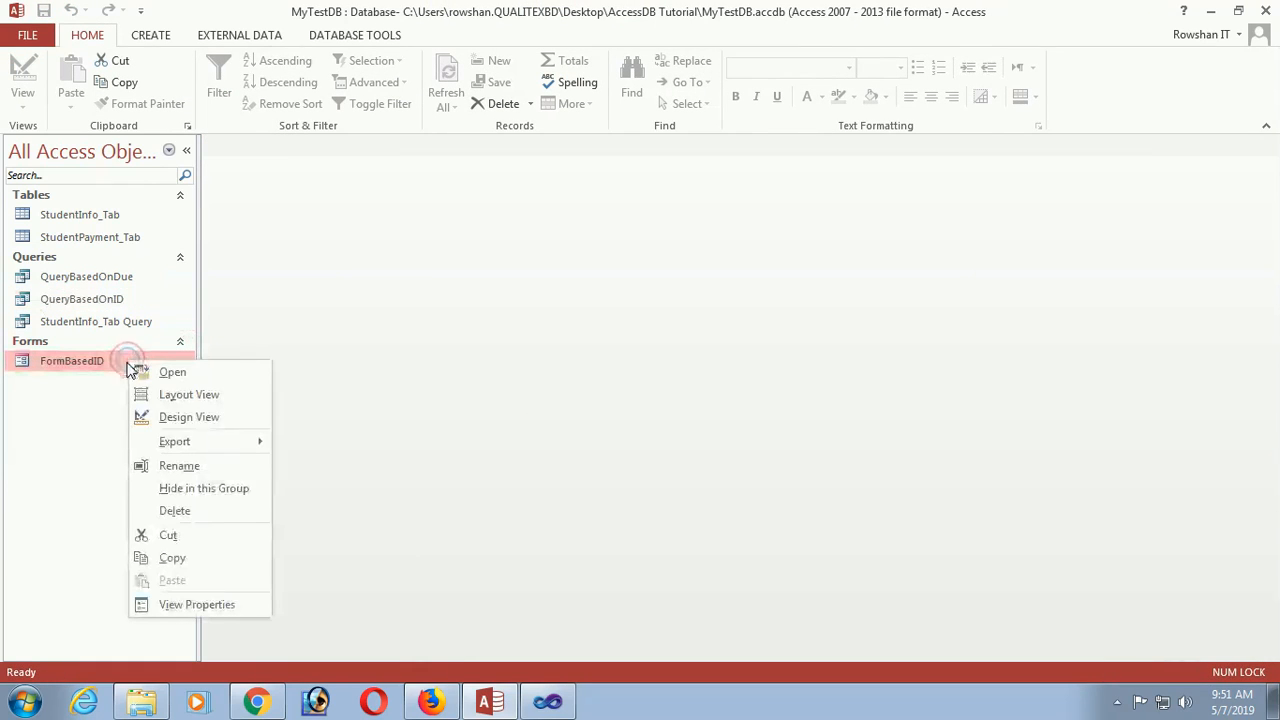
pyautogui.click(178, 510)
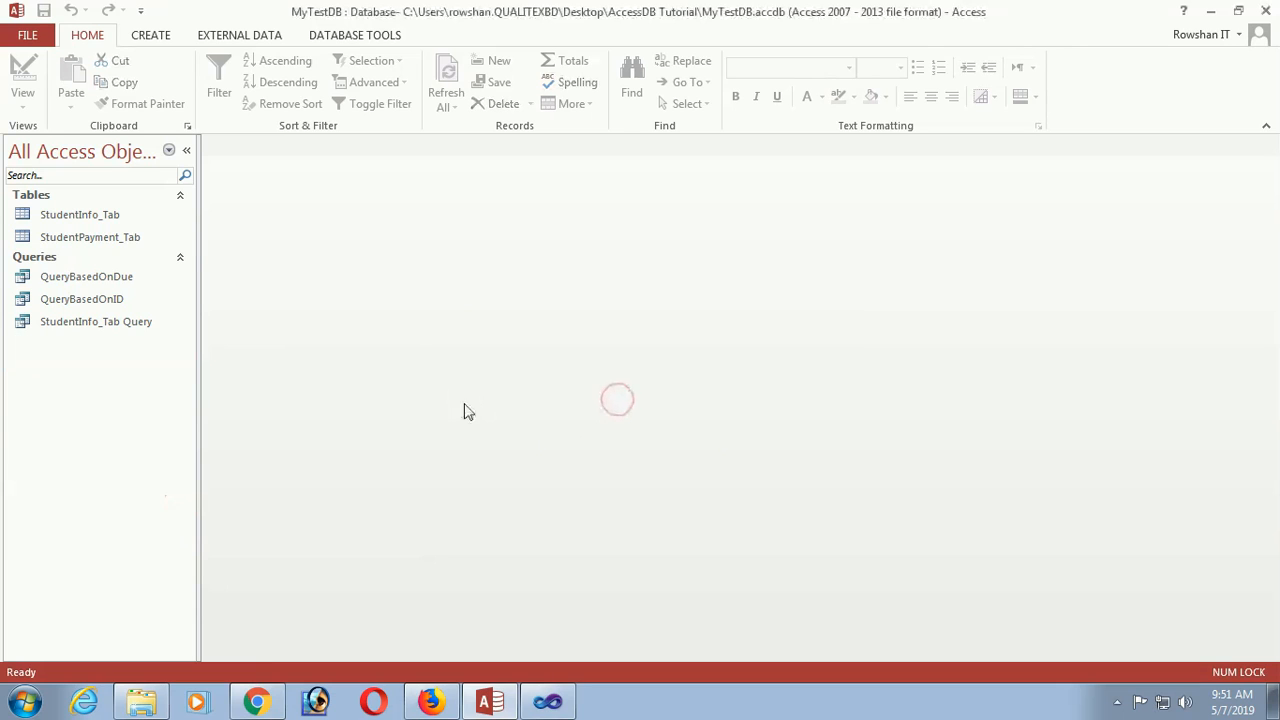
# Step: Start a Form Wizard form based on QueryBasedOnDue and add the fields STU_ID, STU_Name, STU_Address, Class and PayableAmount in that order
pyautogui.click(141, 37)
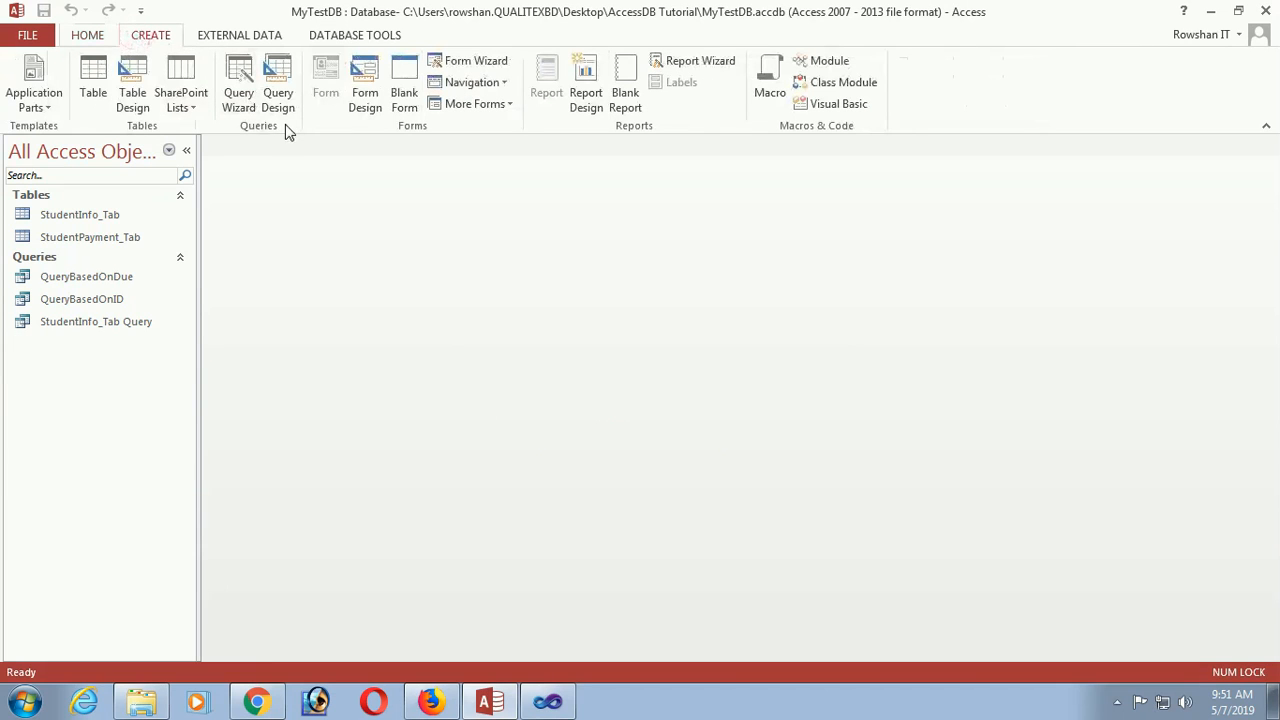
pyautogui.click(476, 60)
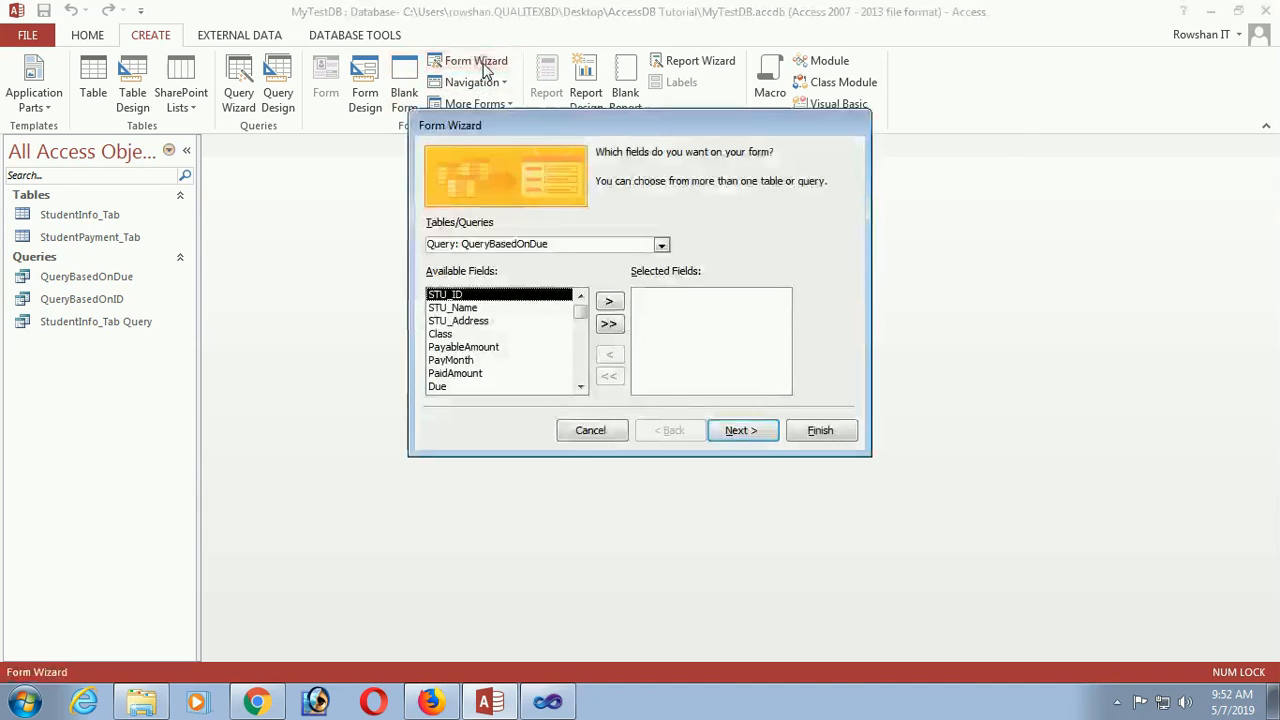
pyautogui.click(609, 301)
pyautogui.click(609, 301)
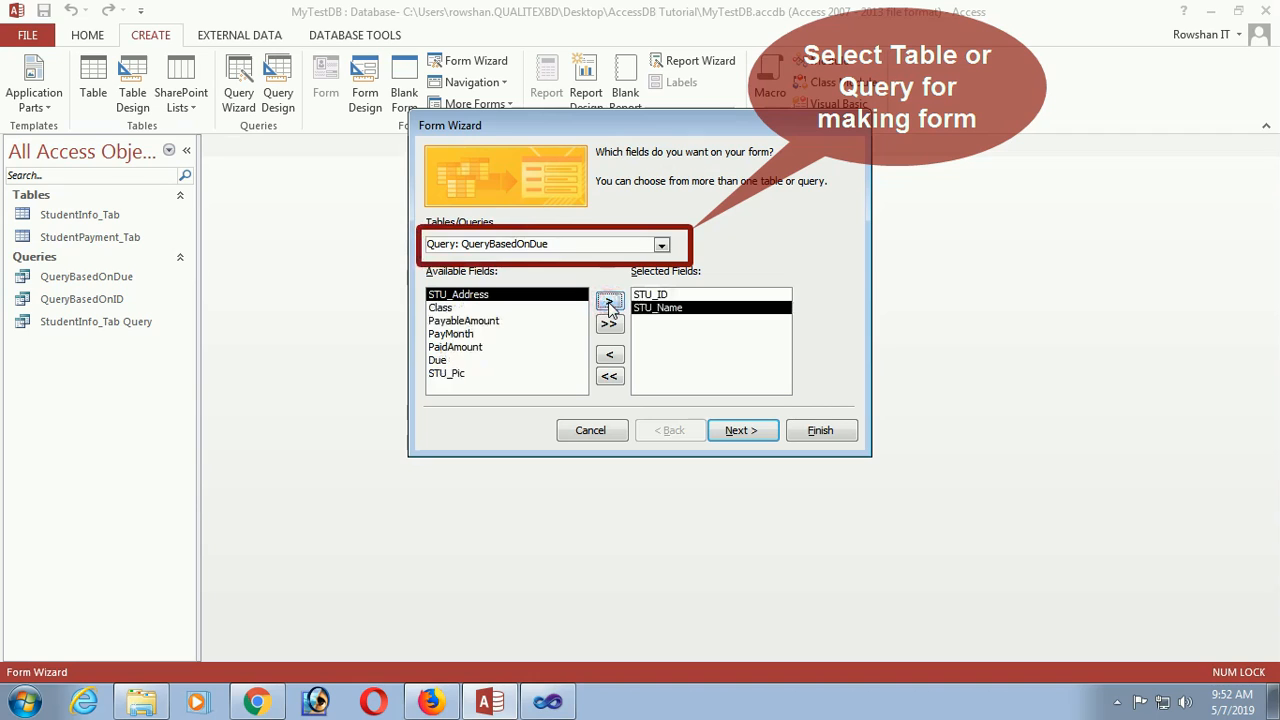
pyautogui.click(609, 302)
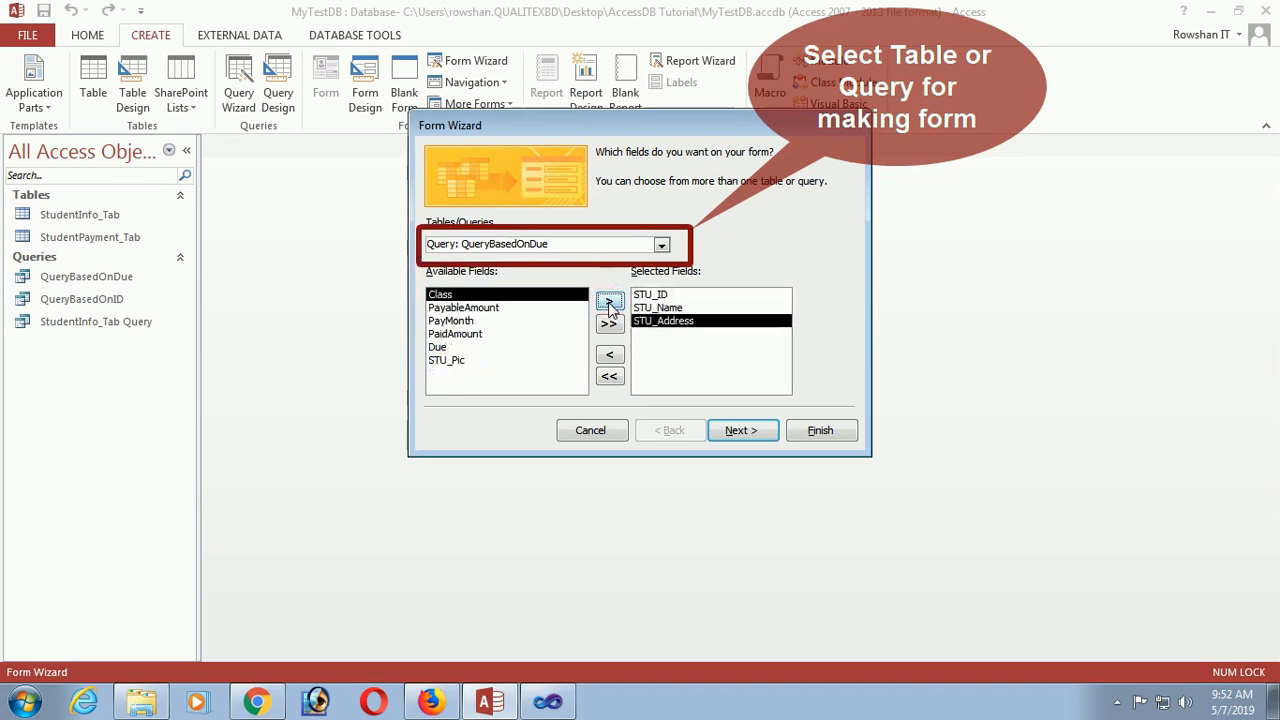
pyautogui.click(464, 310)
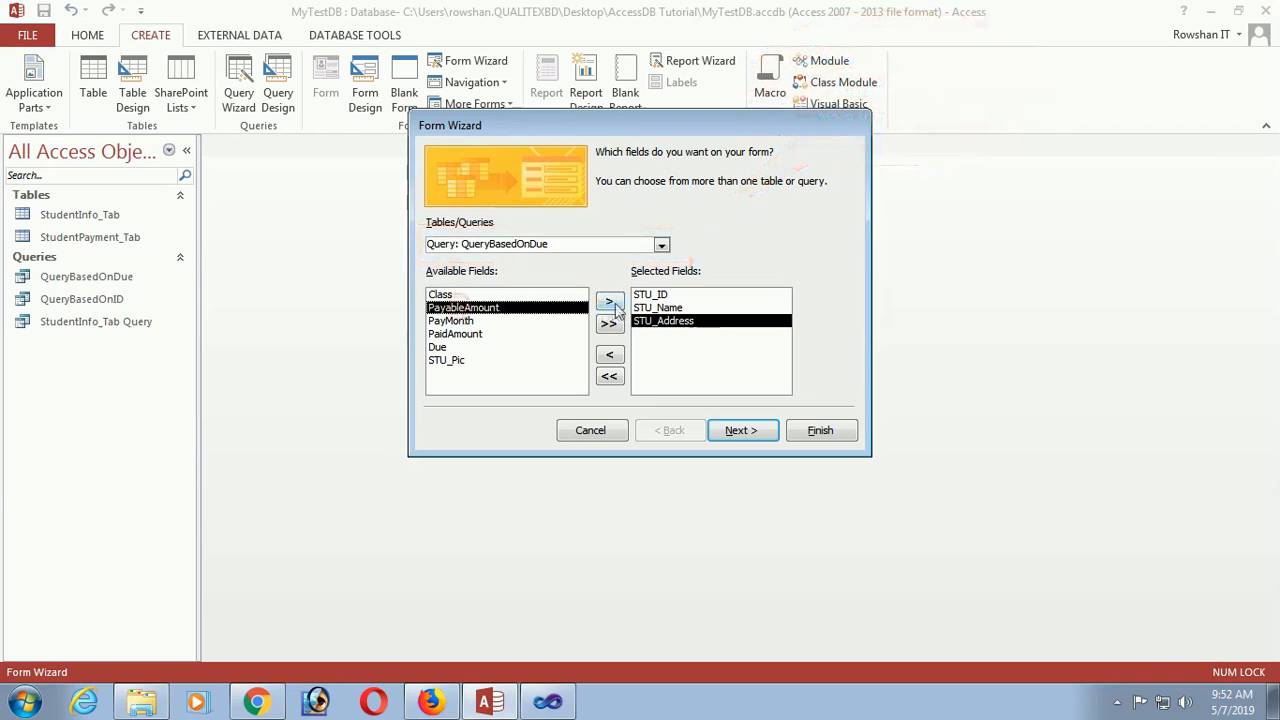
pyautogui.click(455, 295)
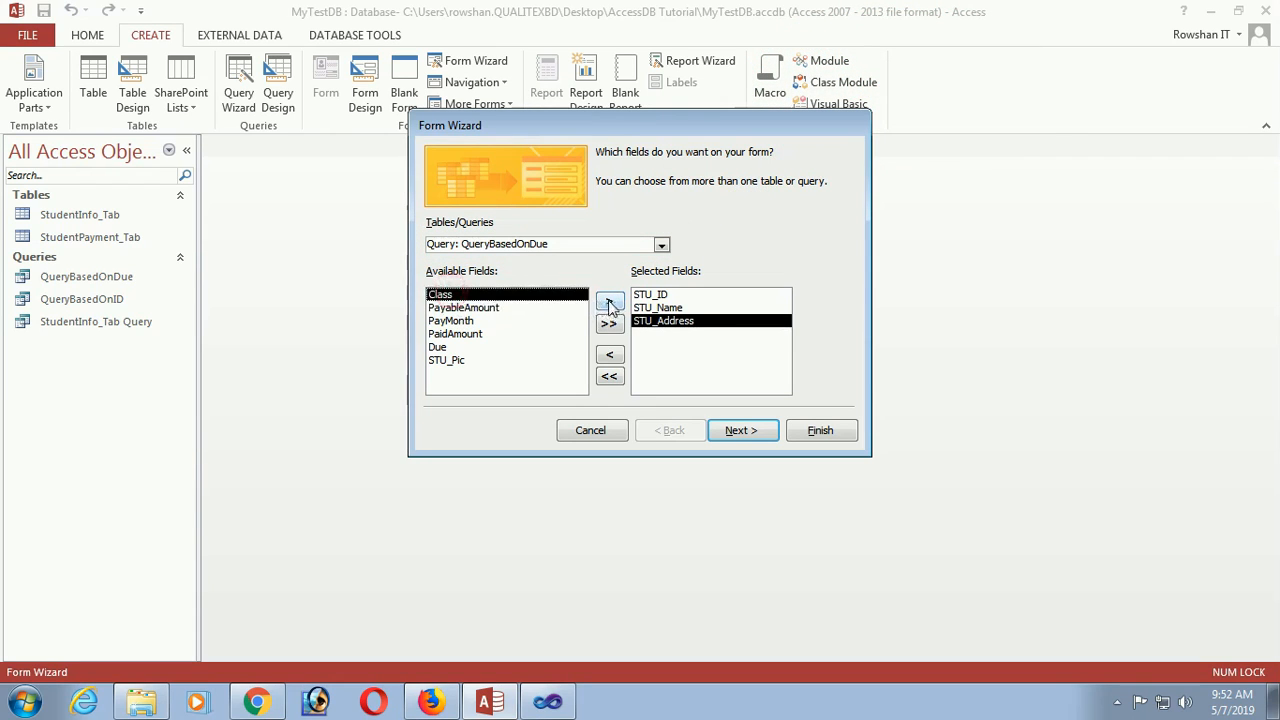
pyautogui.click(609, 302)
pyautogui.click(609, 302)
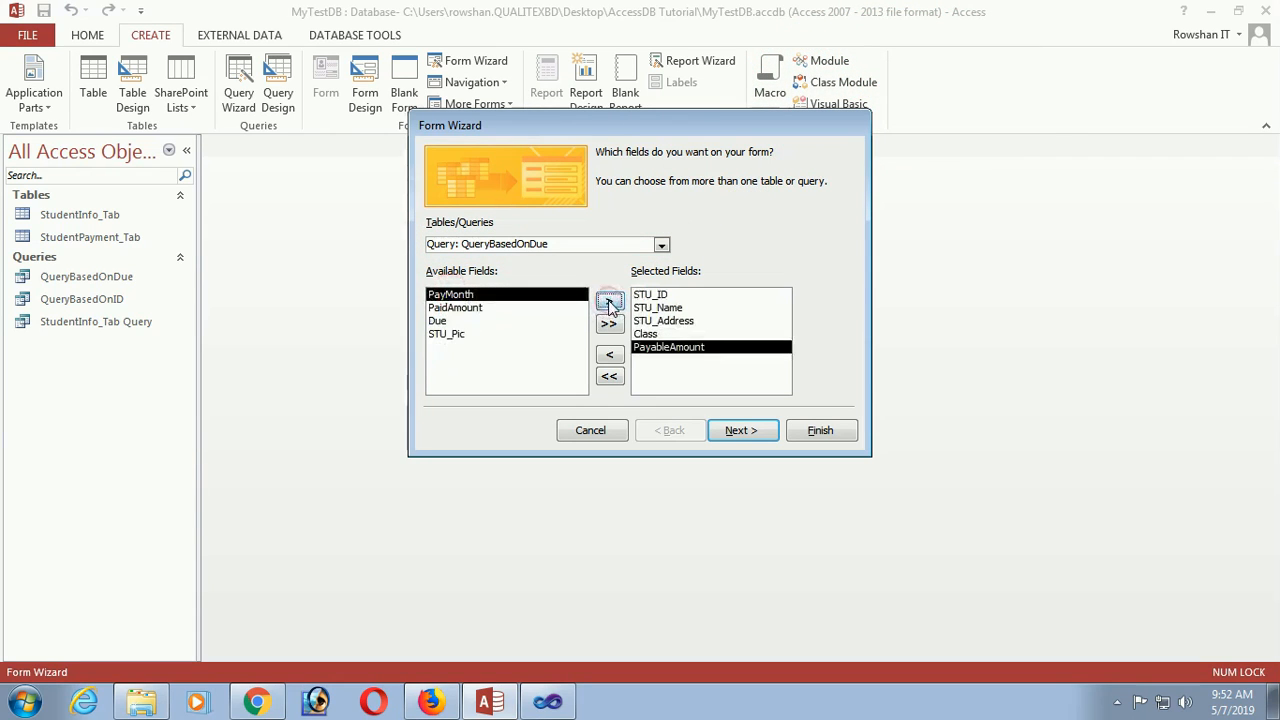
# Step: Add PaidAmount, Due, PayMonth and STU_Pic, in that order, to the form's selected fields
pyautogui.click(450, 309)
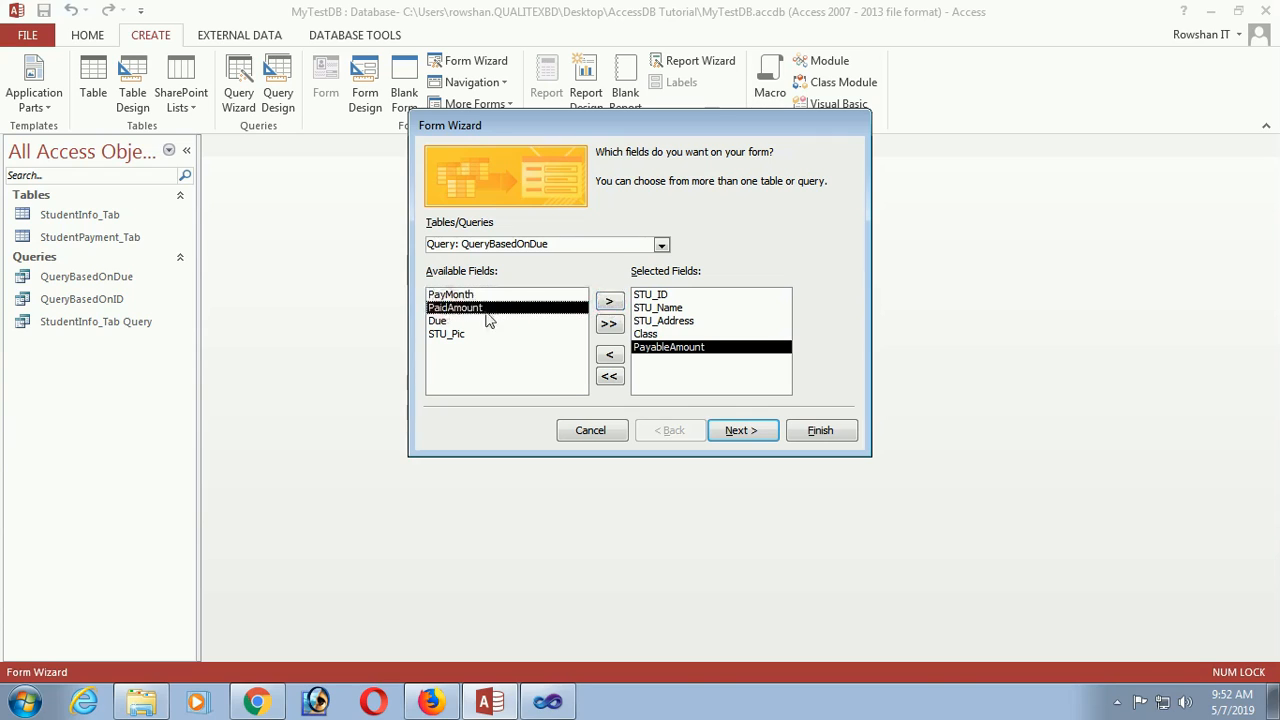
pyautogui.click(609, 303)
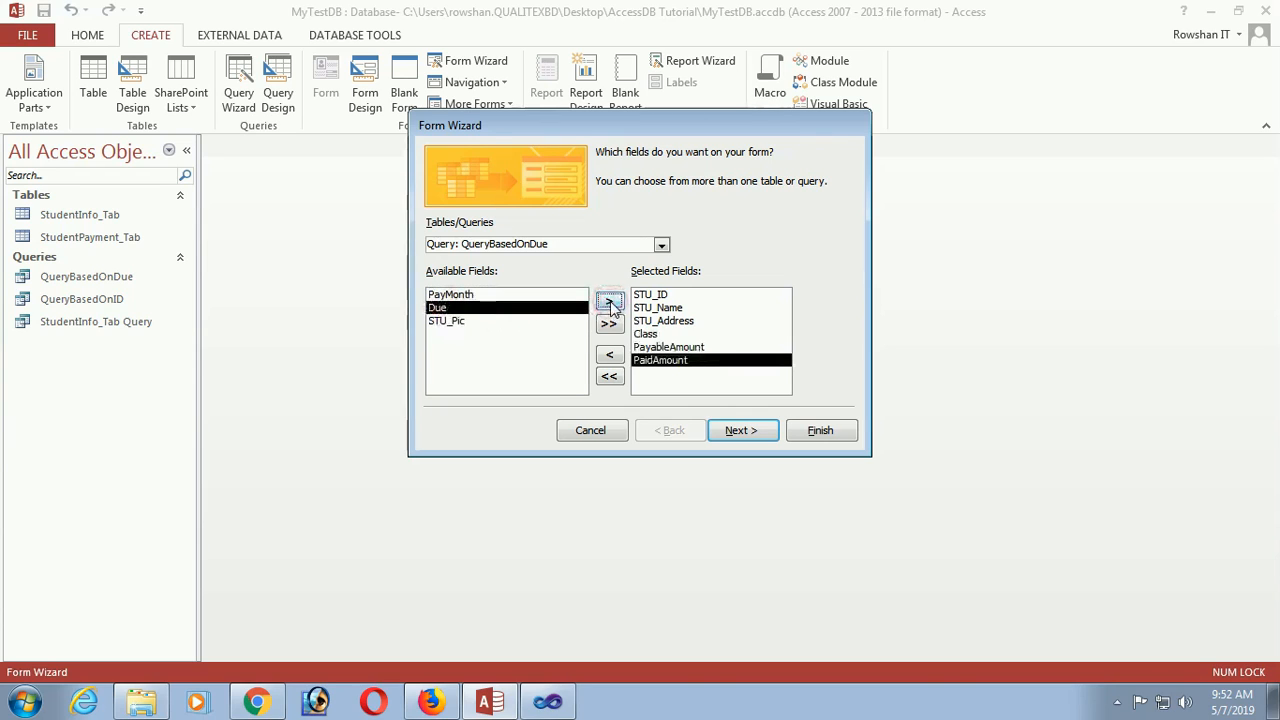
pyautogui.click(609, 302)
pyautogui.click(452, 295)
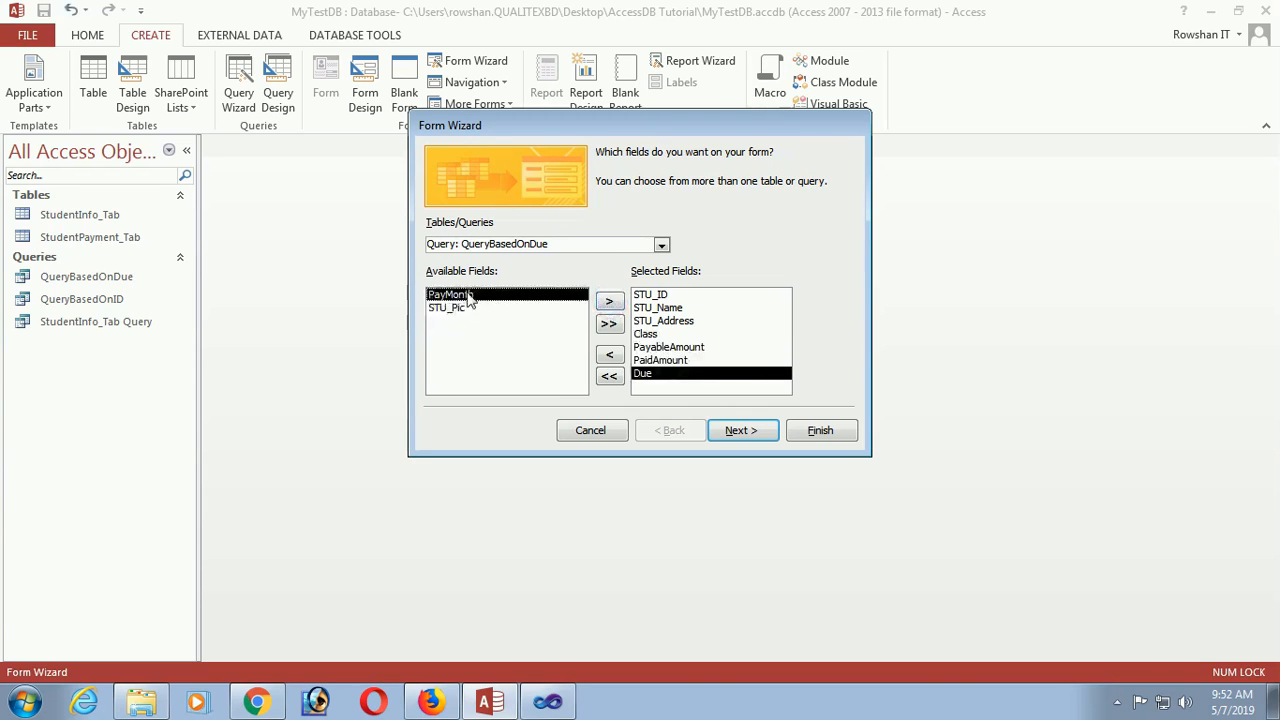
pyautogui.click(609, 302)
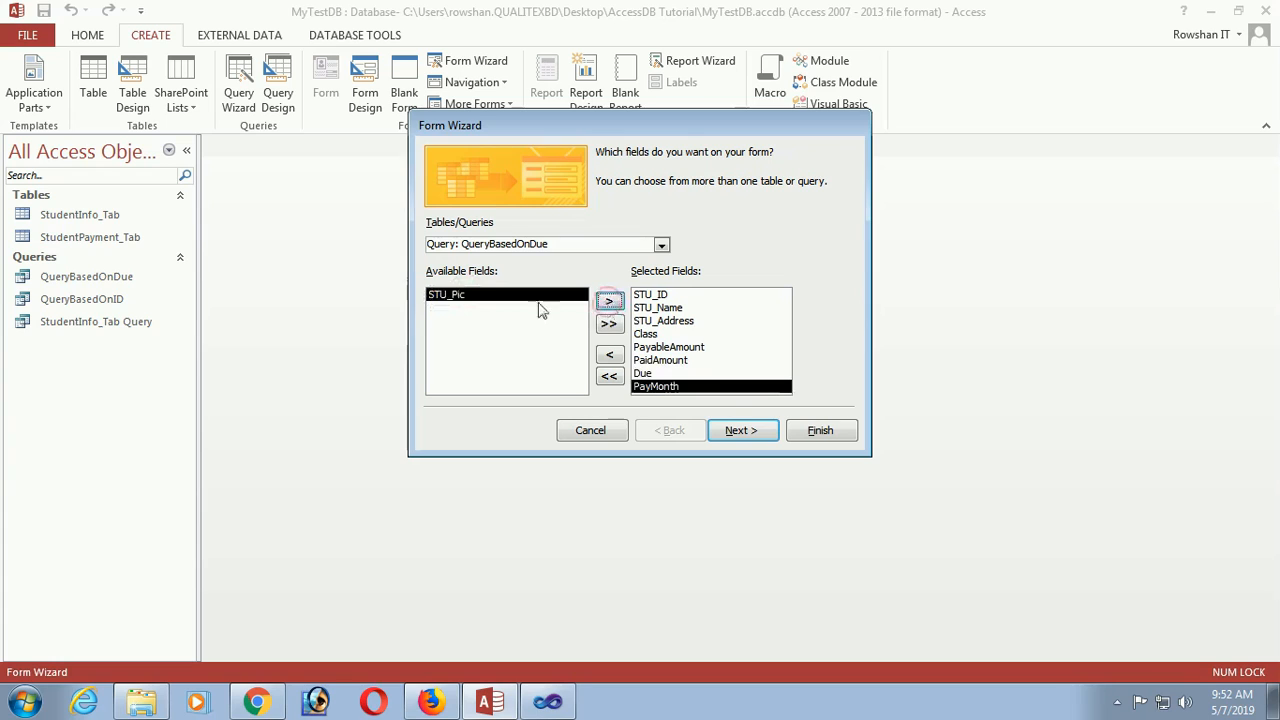
pyautogui.click(609, 302)
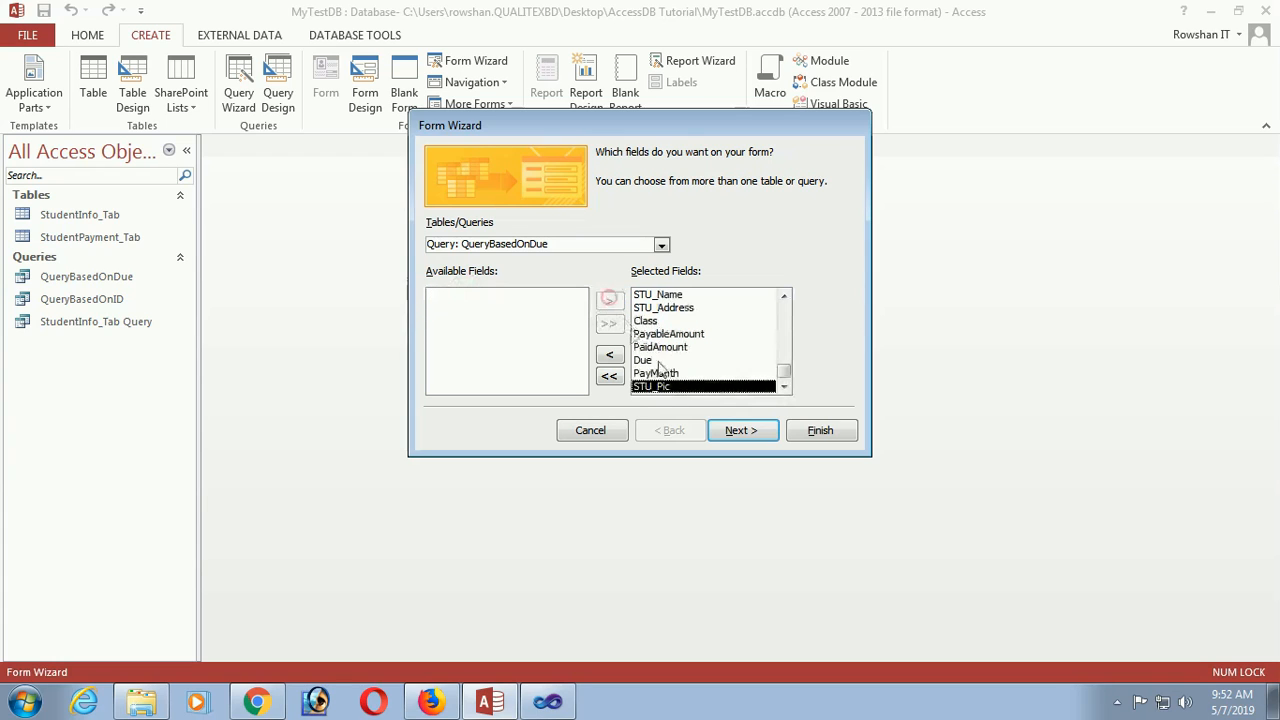
# Step: Preview the Tabular, Datasheet and Justified layouts and choose the Columnar layout for the form
pyautogui.click(738, 431)
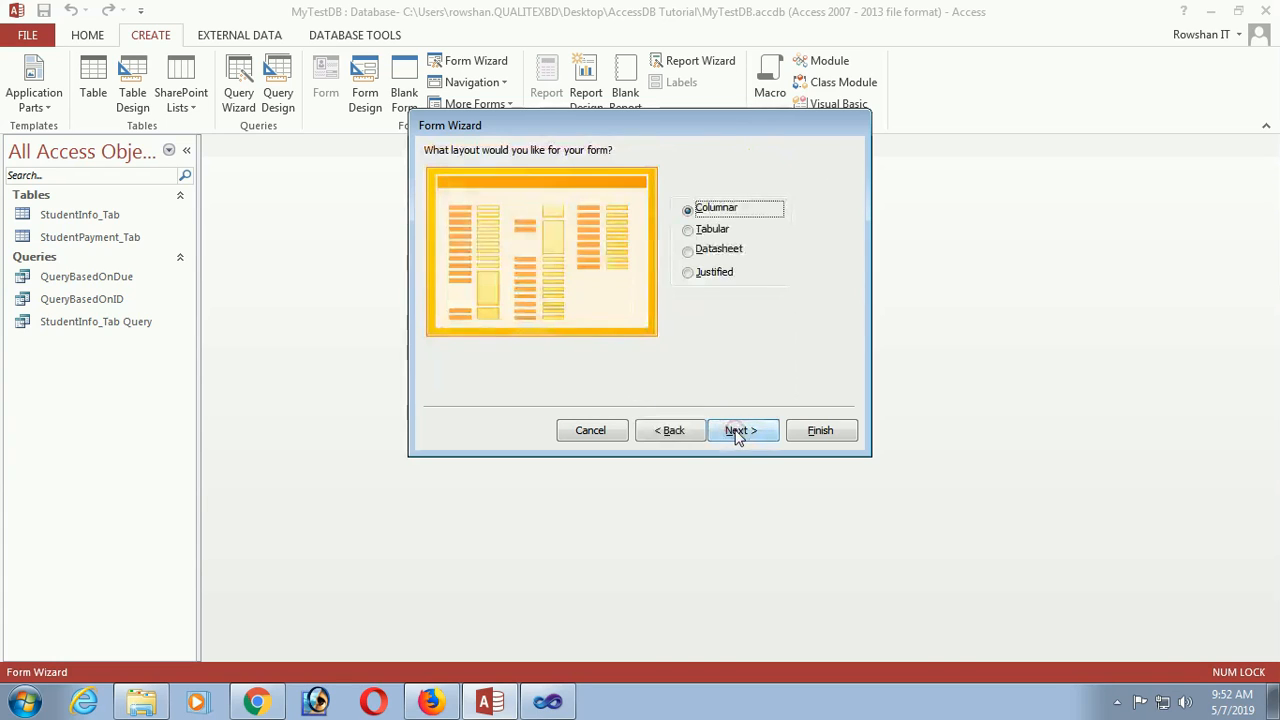
pyautogui.click(705, 230)
pyautogui.click(709, 252)
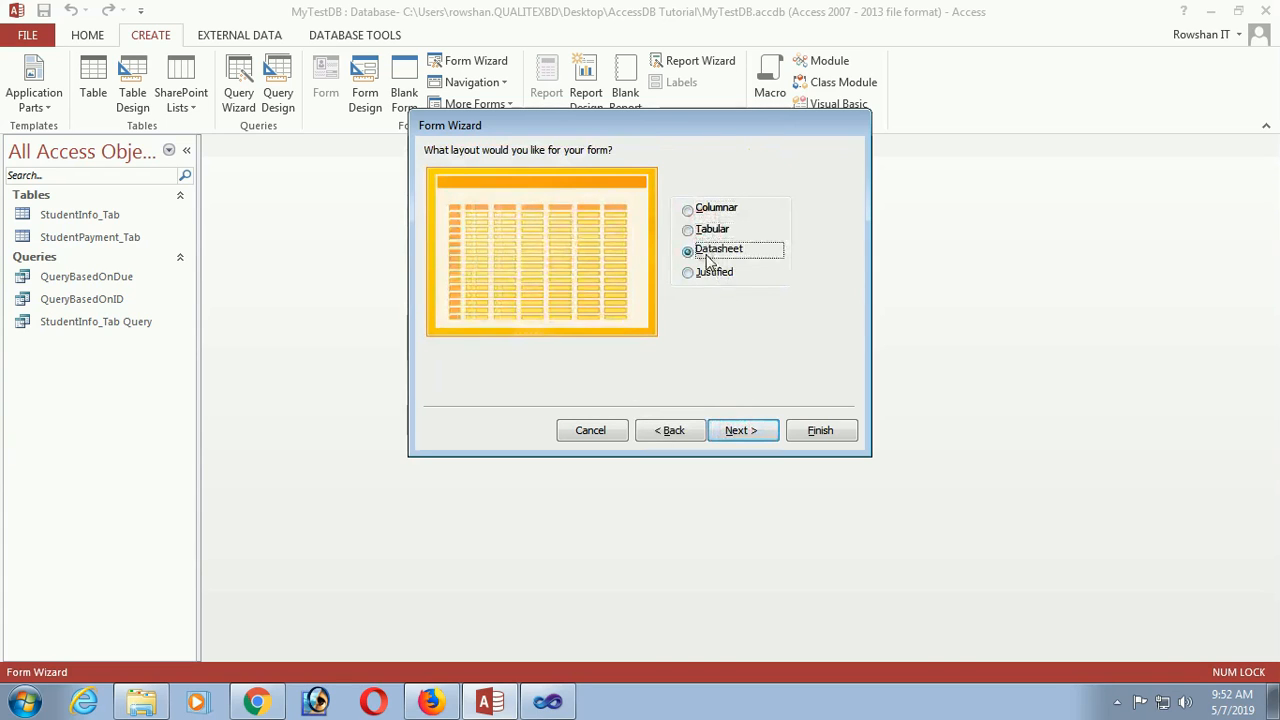
pyautogui.click(706, 282)
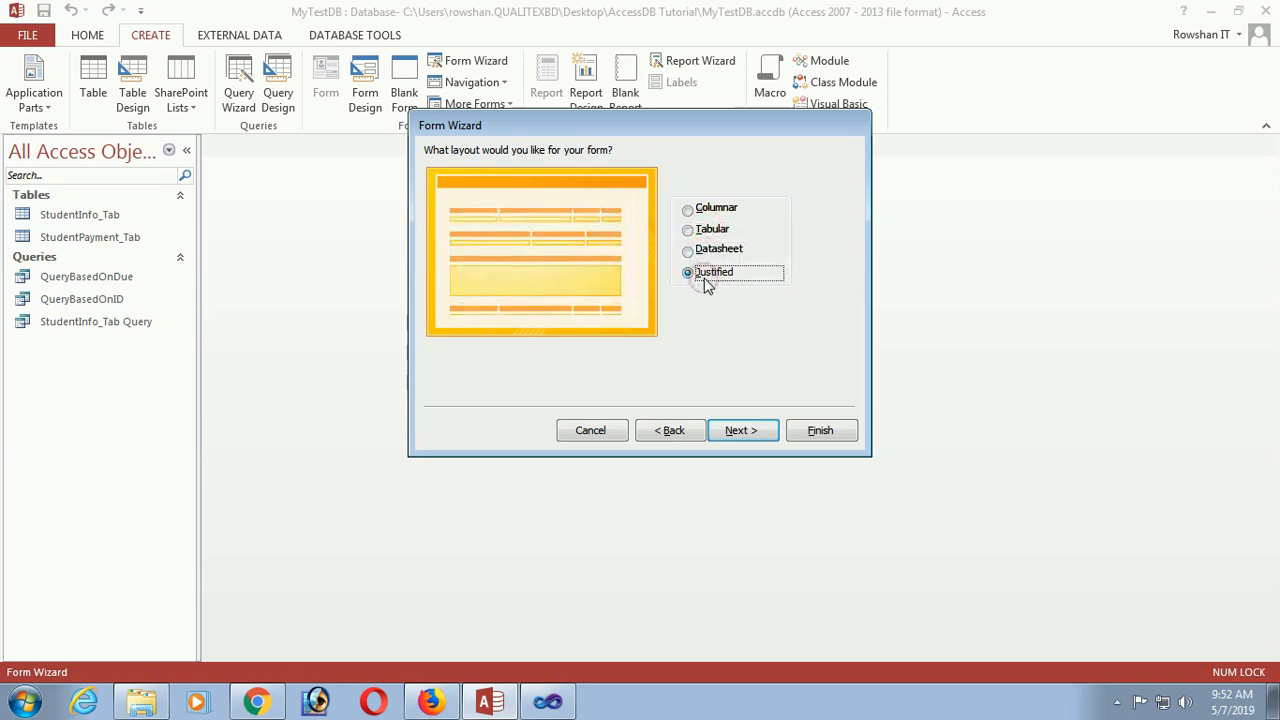
pyautogui.click(698, 211)
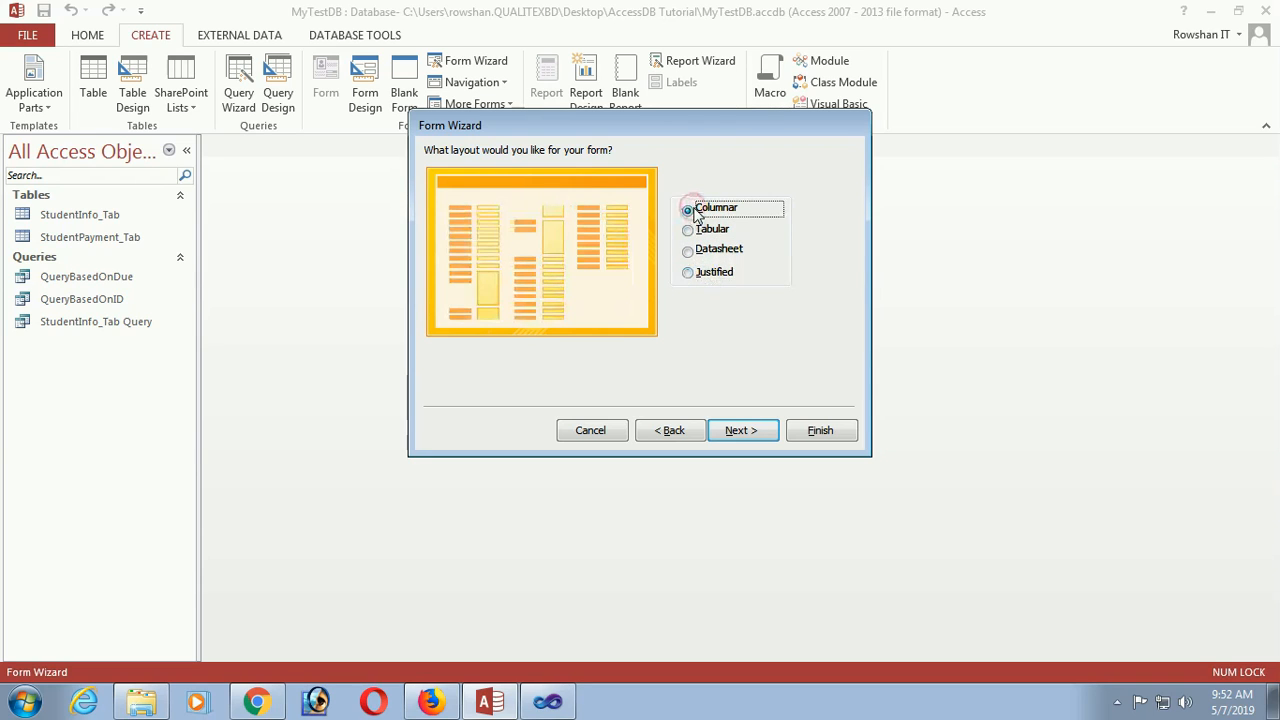
pyautogui.click(738, 432)
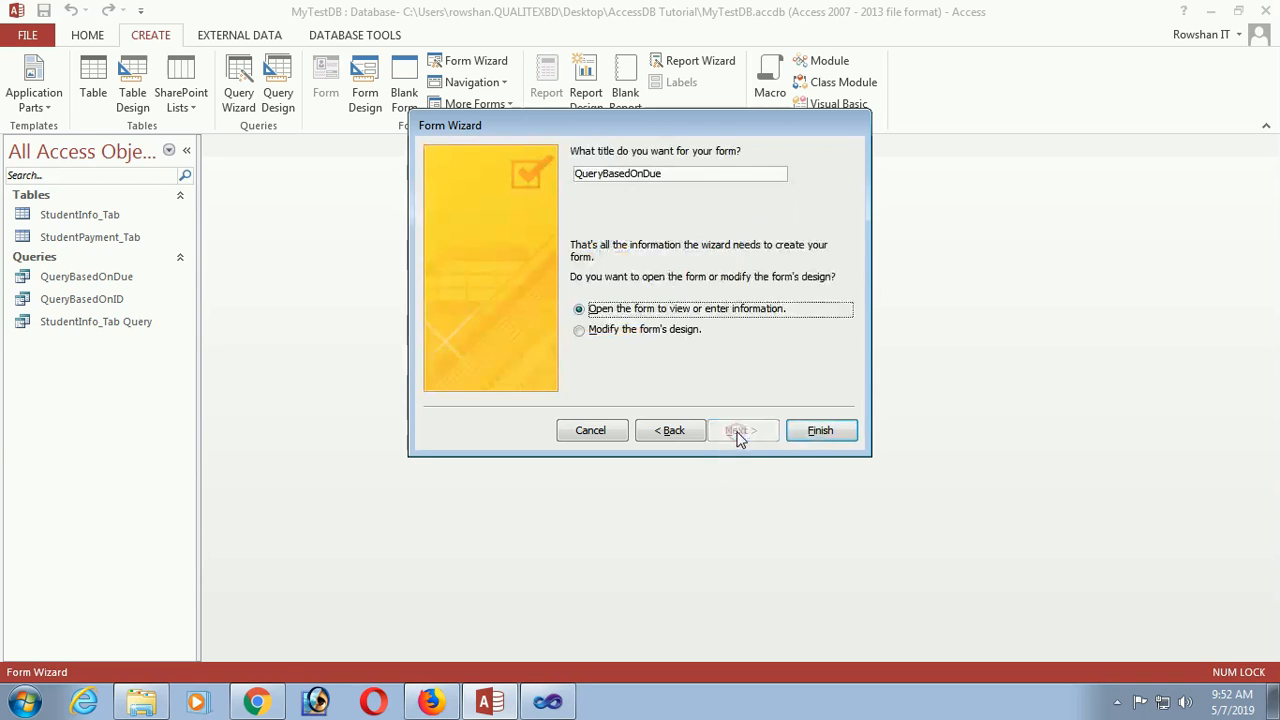
# Step: Title the form DetailsOdStudent, choose to modify the form's design, and finish the wizard
pyautogui.click(632, 330)
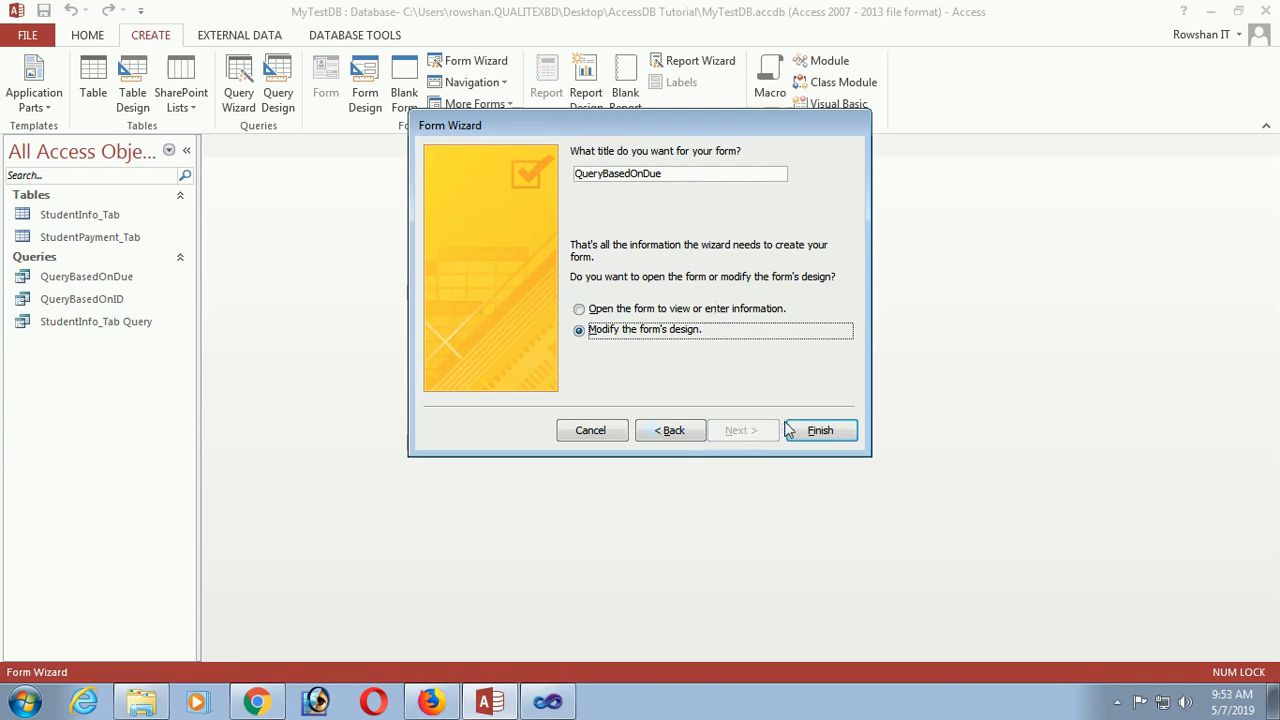
pyautogui.moveTo(677, 175); pyautogui.dragTo(573, 175)
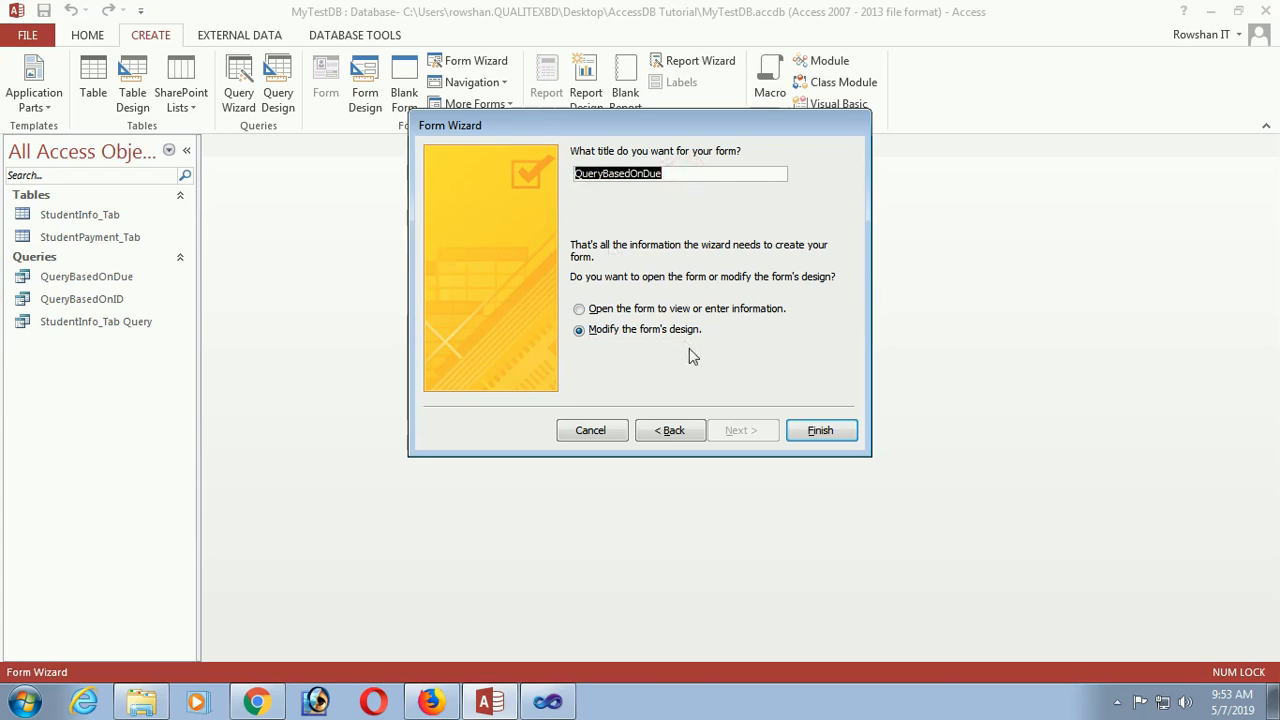
pyautogui.write('Detail')
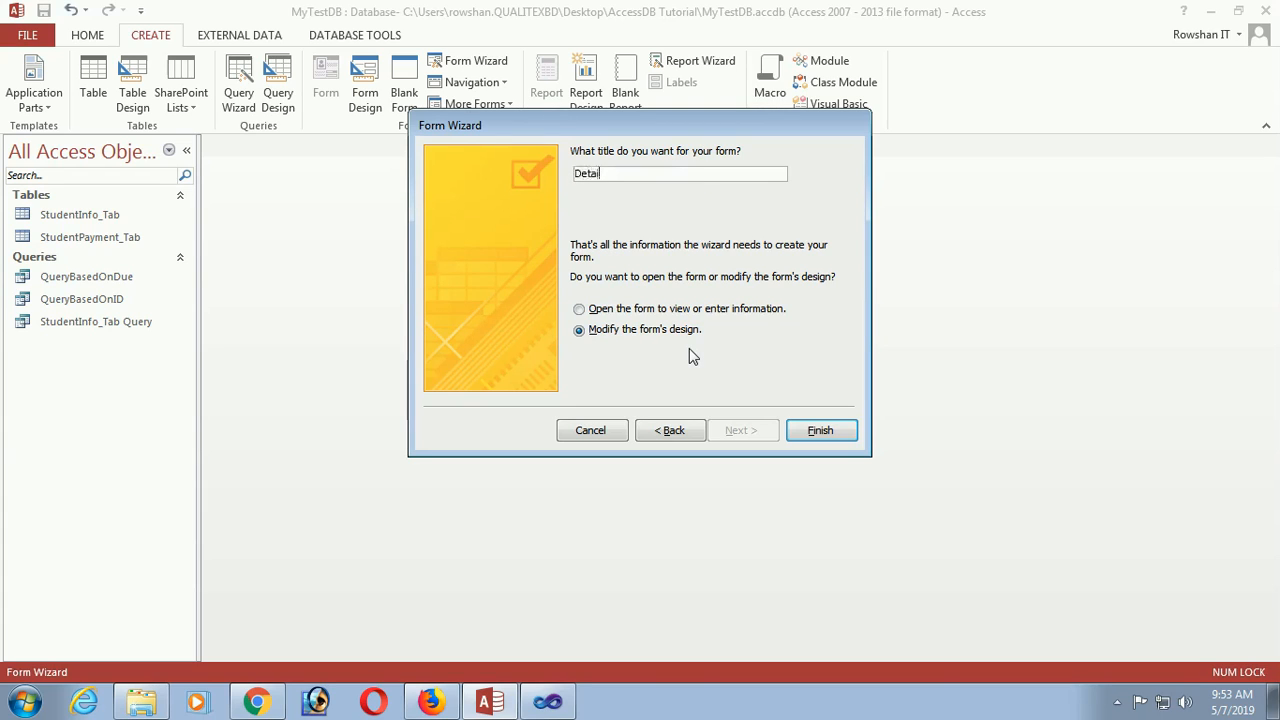
pyautogui.write('sOd Student')
pyautogui.click(620, 173)
pyautogui.press('BackSpace')
pyautogui.click(818, 432)
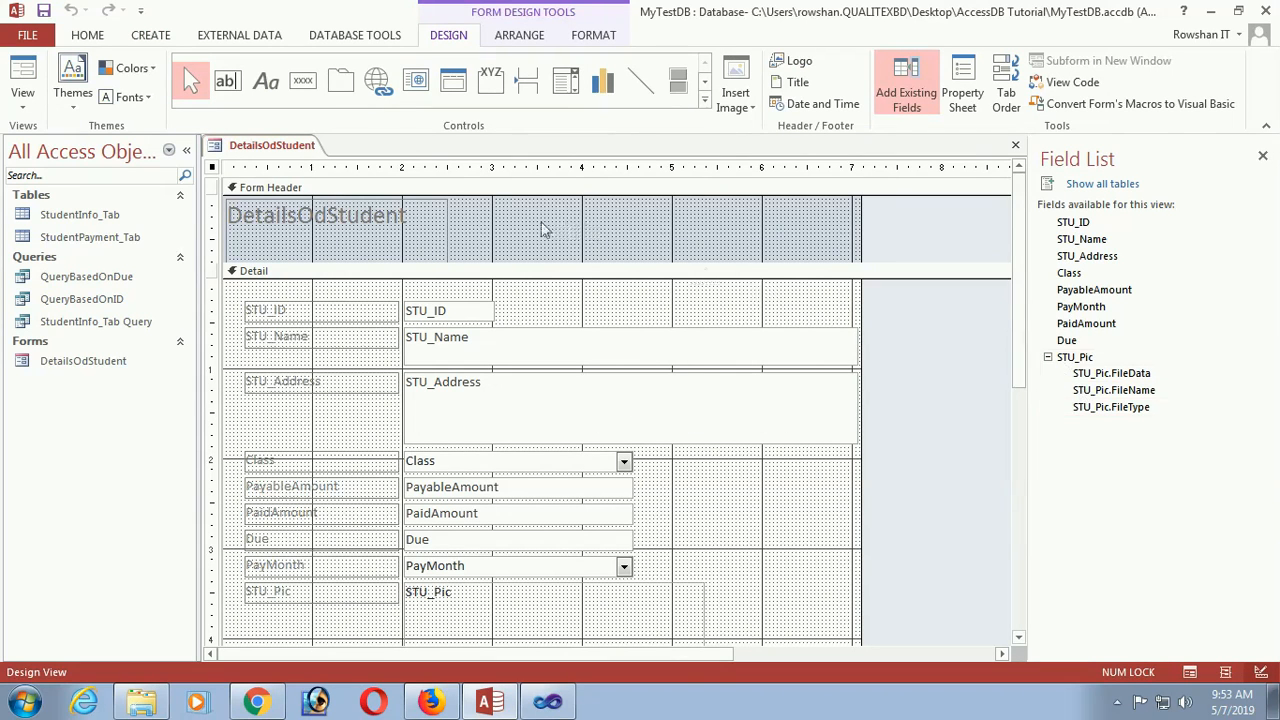
# Step: Shrink the STU_Pic frame to about 1.8 wide by 1.3 high on the ruler and place it just below PayMonth
pyautogui.scroll(-3, 698, 370)
pyautogui.scroll(-5, 698, 370)
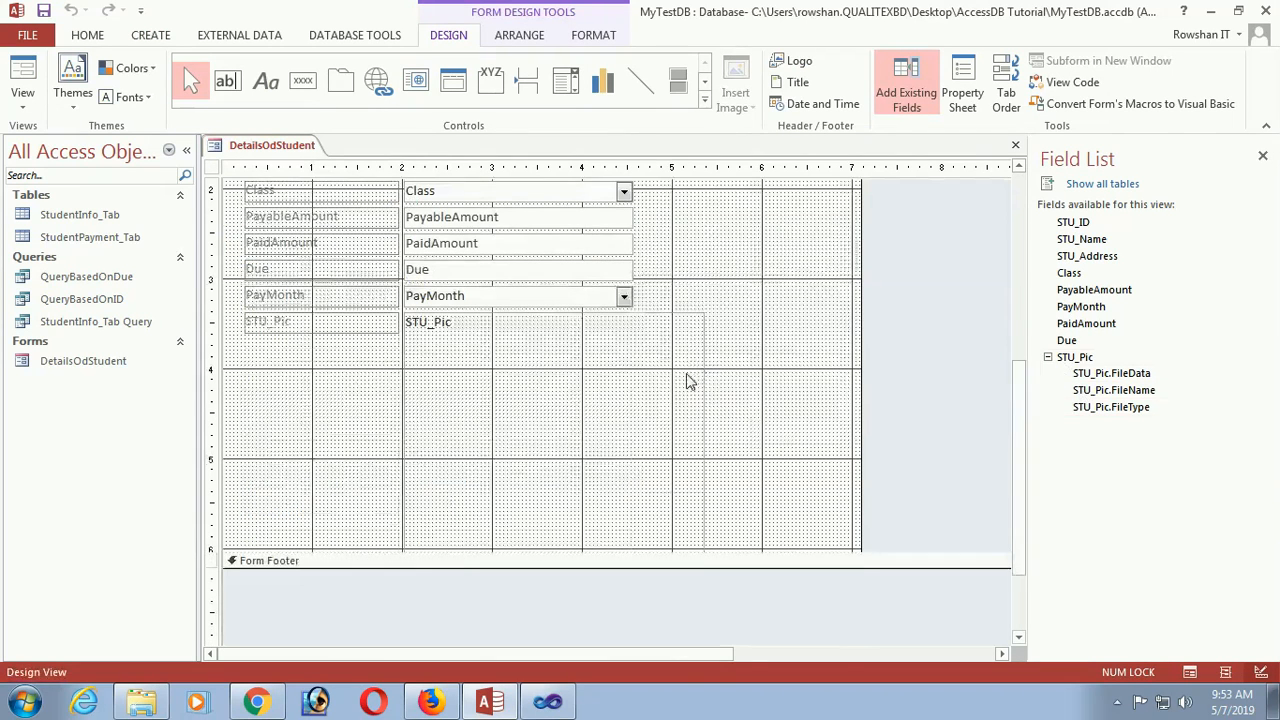
pyautogui.click(537, 425)
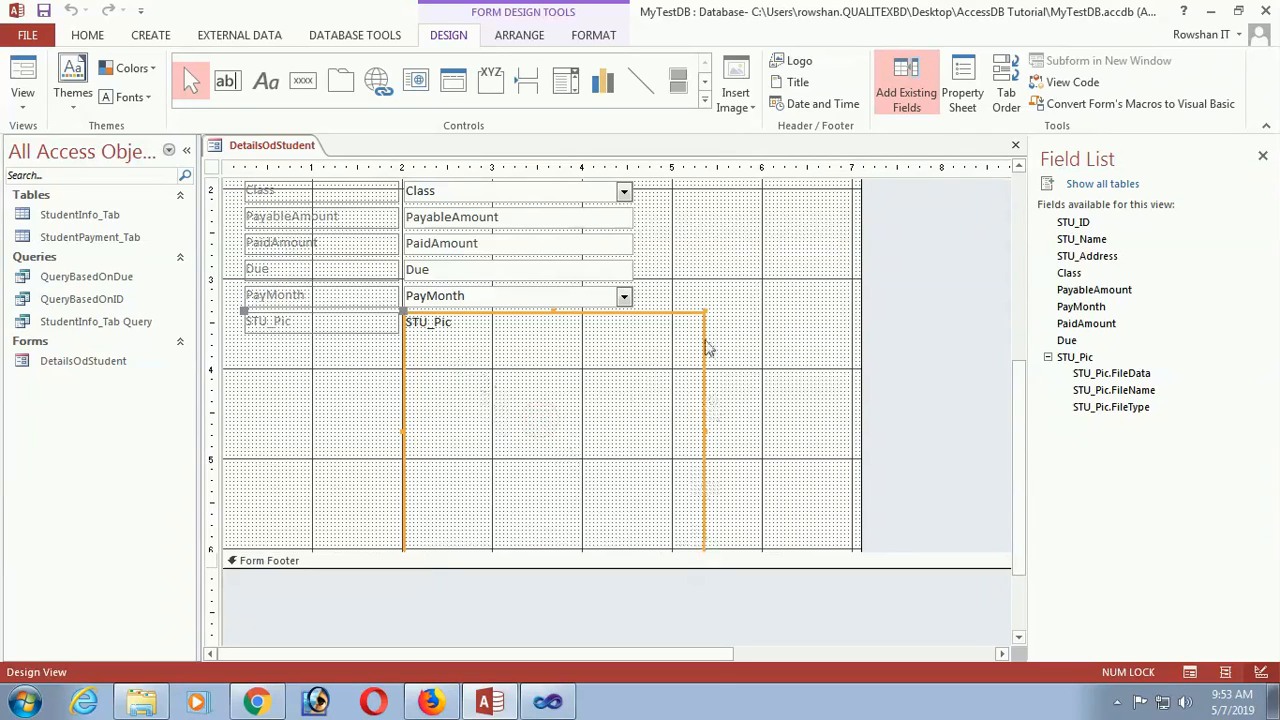
pyautogui.moveTo(705, 311); pyautogui.dragTo(773, 290)
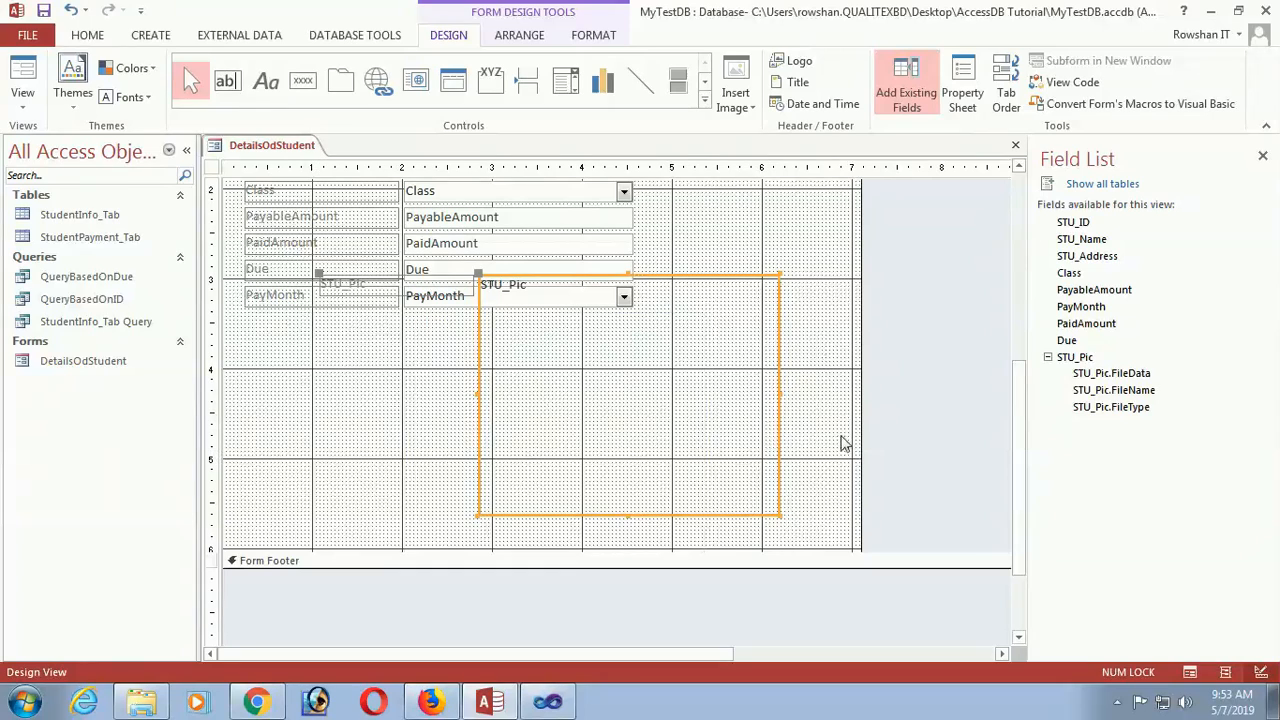
pyautogui.moveTo(782, 526); pyautogui.dragTo(768, 508)
pyautogui.moveTo(780, 396); pyautogui.dragTo(638, 394)
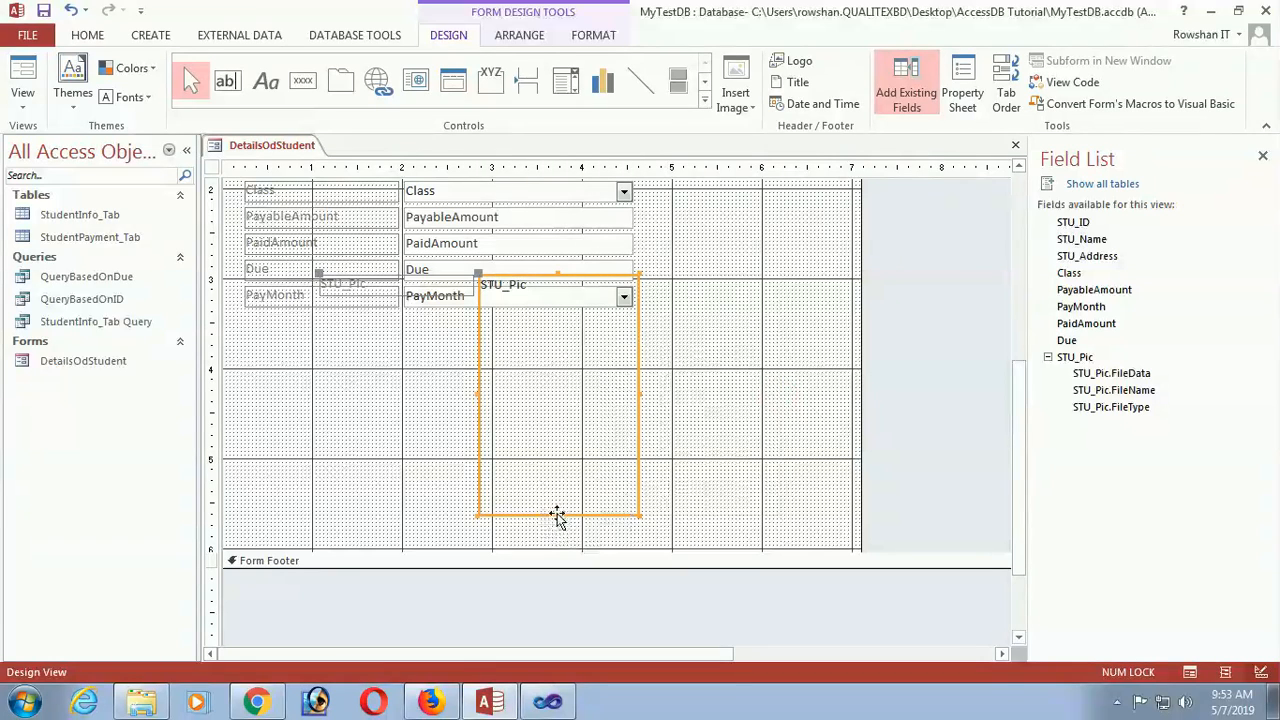
pyautogui.moveTo(557, 515); pyautogui.dragTo(557, 391)
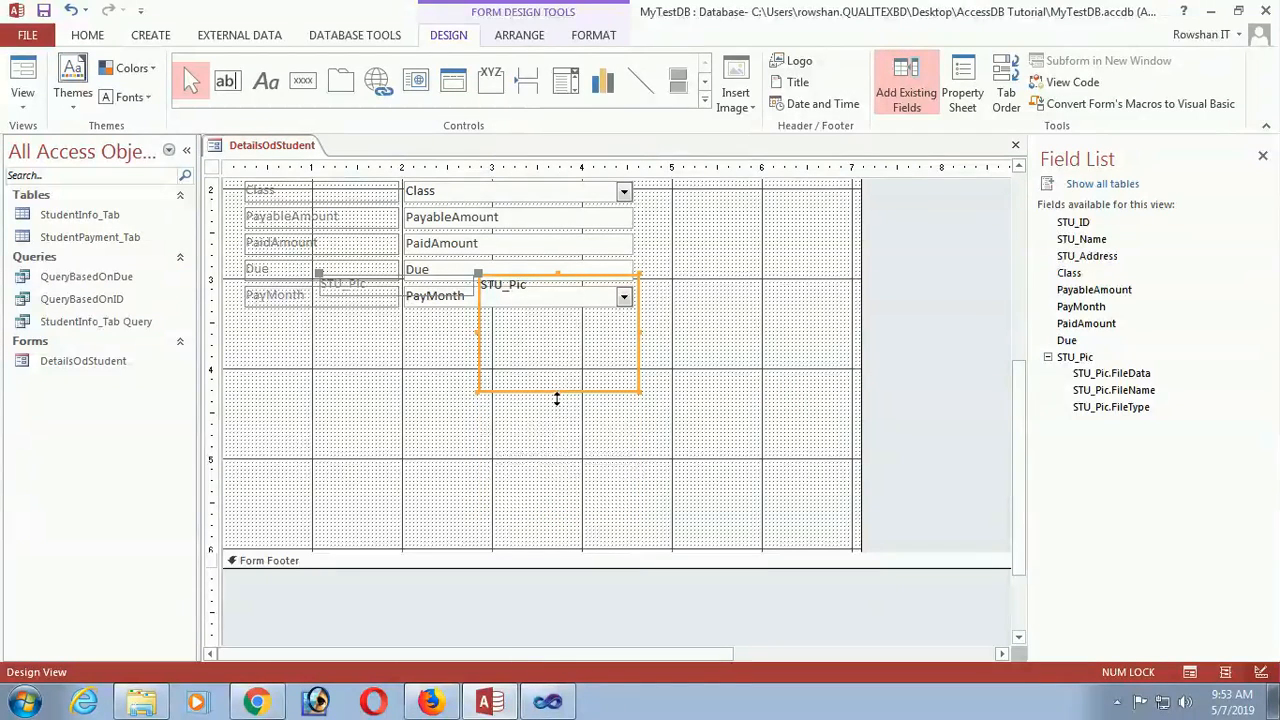
pyautogui.moveTo(551, 323); pyautogui.dragTo(471, 371)
pyautogui.scroll(5, 691, 420)
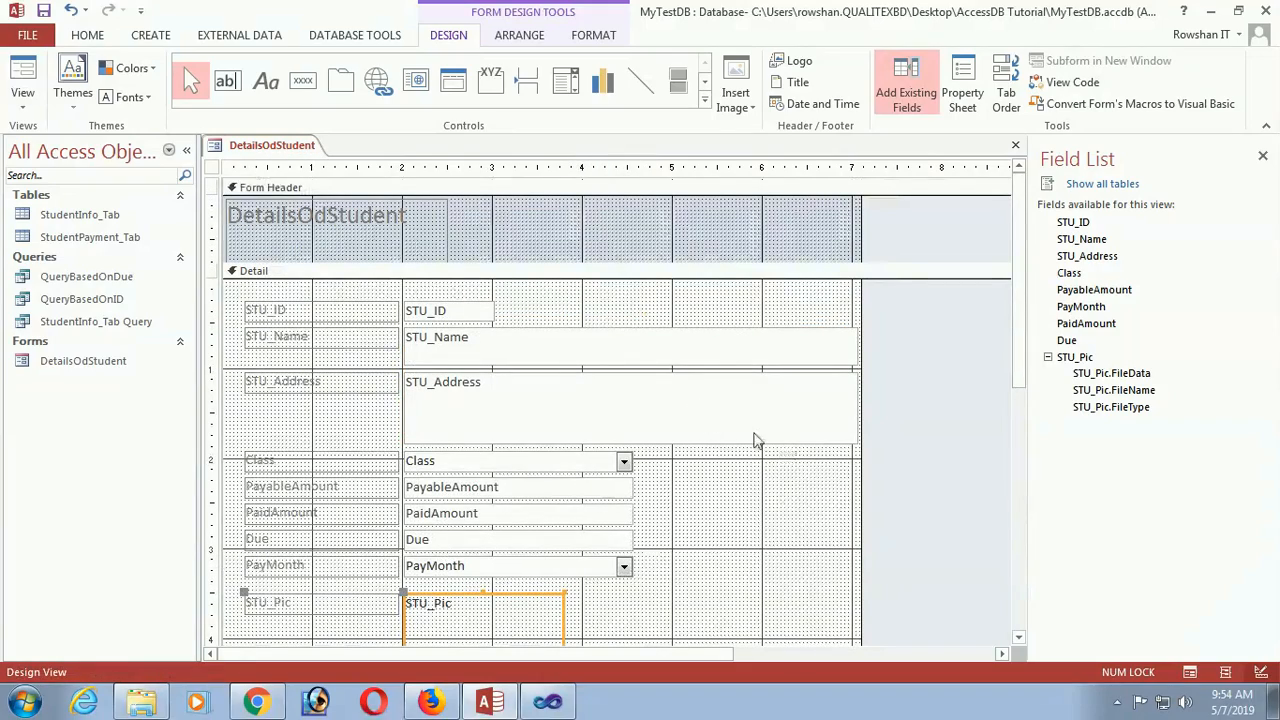
# Step: Narrow the STU_Name and STU_Address text boxes to match the width of the Class field
pyautogui.click(681, 336)
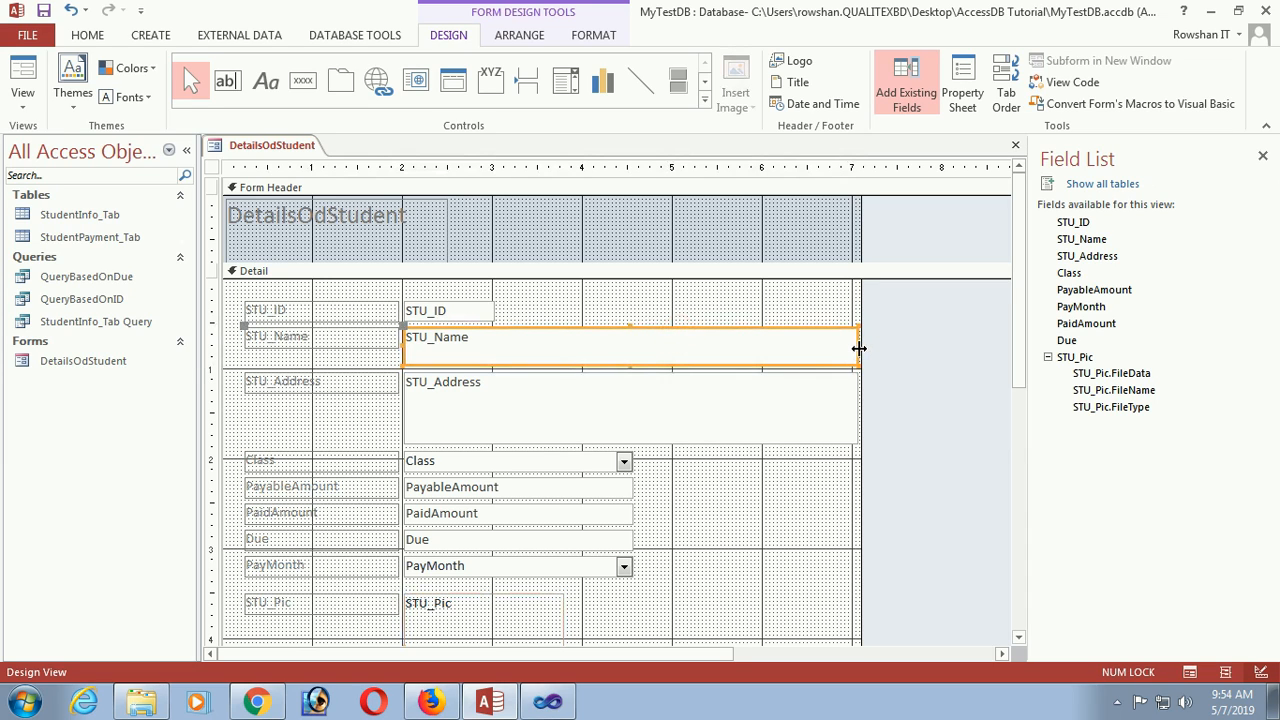
pyautogui.scroll(-1, 582, 441)
pyautogui.scroll(1, 582, 441)
pyautogui.moveTo(858, 347)
pyautogui.mouseDown()
pyautogui.moveTo(846, 346)
pyautogui.moveTo(858, 347)
pyautogui.mouseUp()
pyautogui.click(832, 302)
pyautogui.click(838, 338)
pyautogui.moveTo(857, 347); pyautogui.dragTo(634, 352)
pyautogui.click(740, 384)
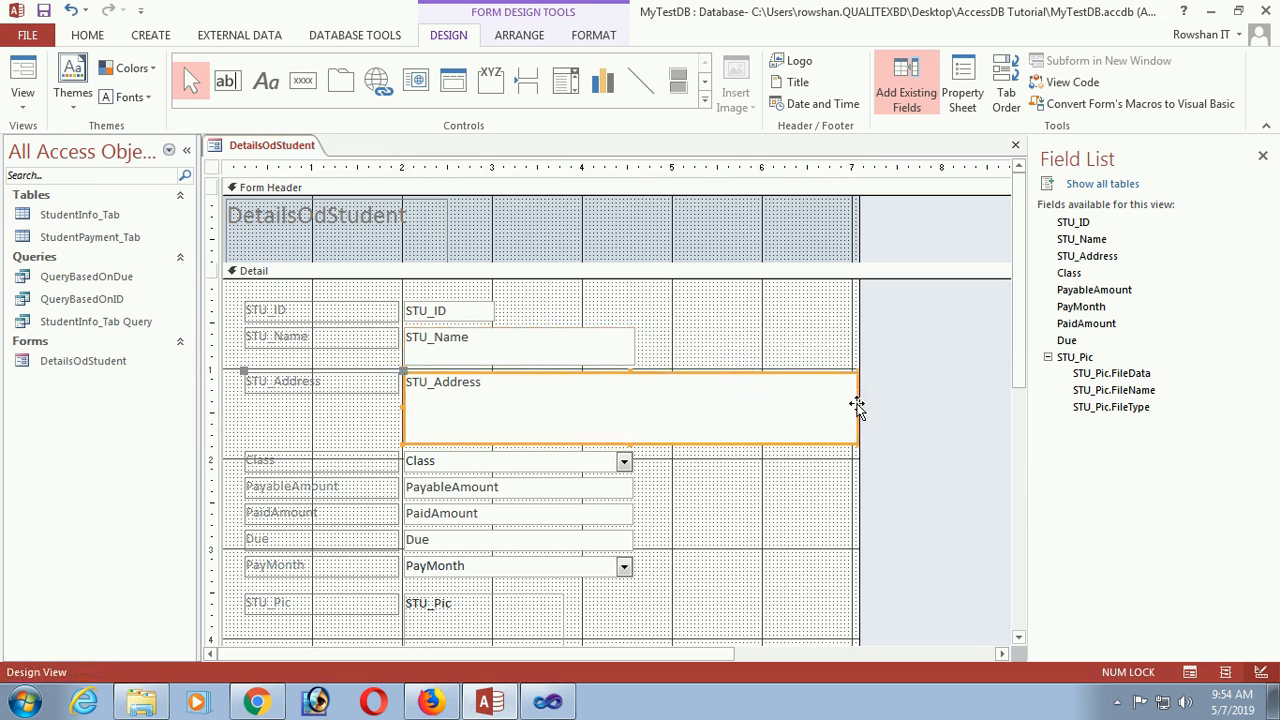
pyautogui.moveTo(856, 405); pyautogui.dragTo(631, 416)
# Step: Move the STU_Pic frame to the right of the STU_ID and STU_Name fields and delete its label
pyautogui.scroll(-4, 594, 543)
pyautogui.scroll(1, 586, 551)
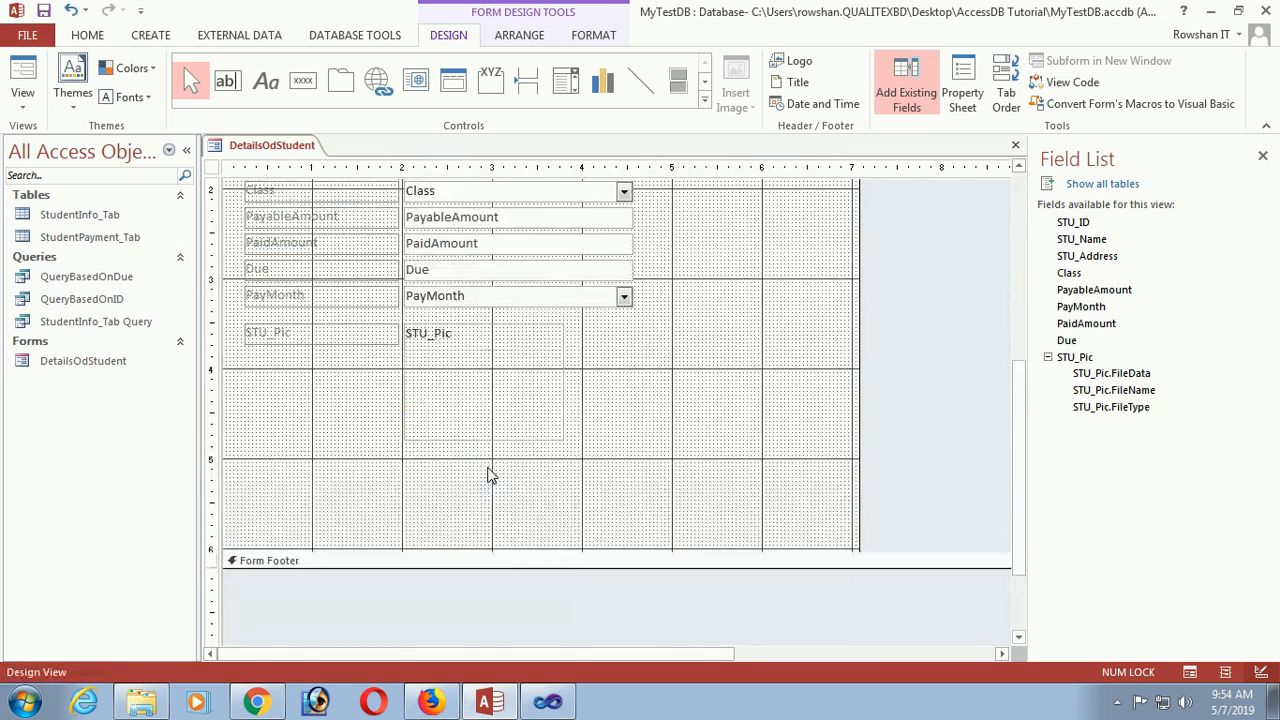
pyautogui.click(476, 345)
pyautogui.scroll(3, 583, 457)
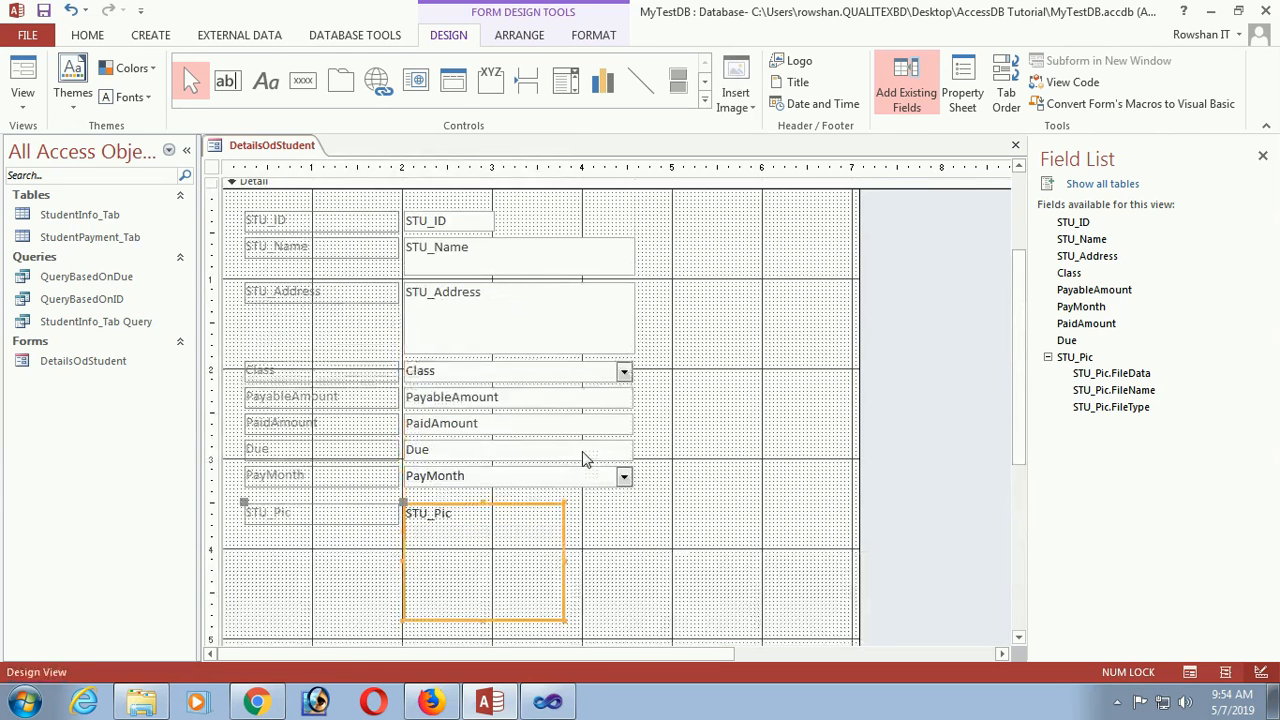
pyautogui.moveTo(518, 532); pyautogui.dragTo(766, 247)
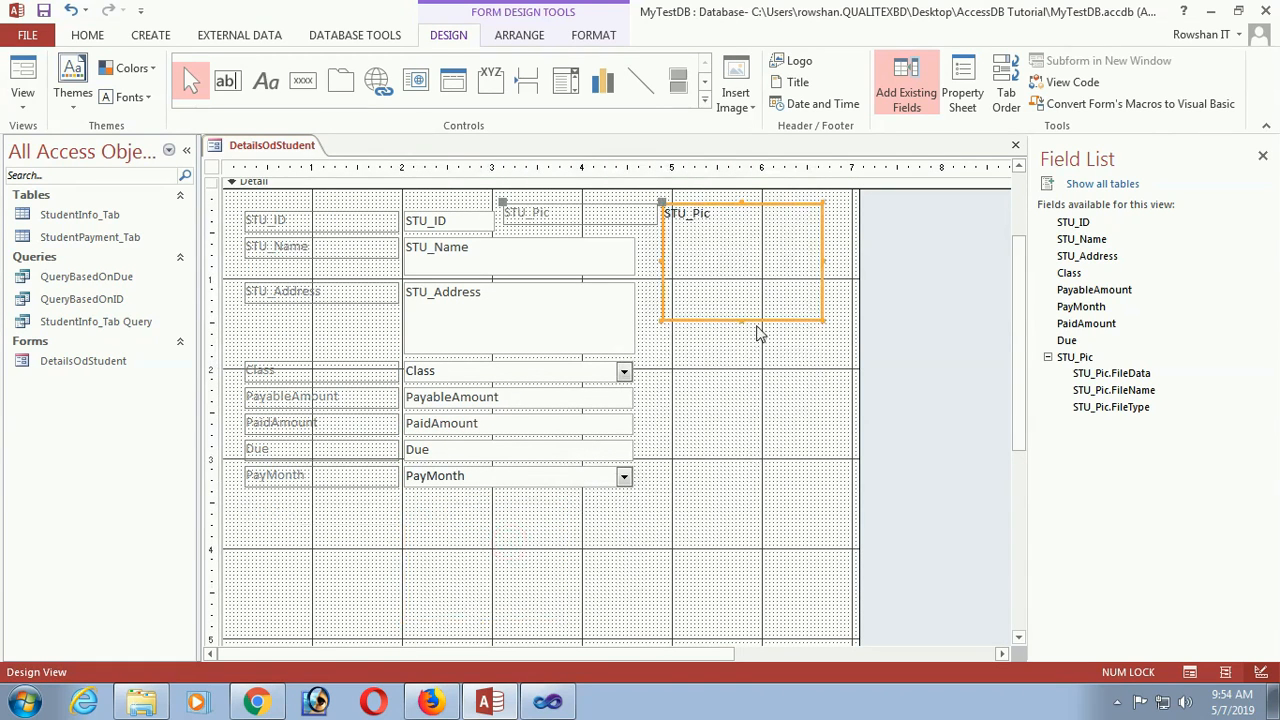
pyautogui.click(559, 201)
pyautogui.click(559, 208)
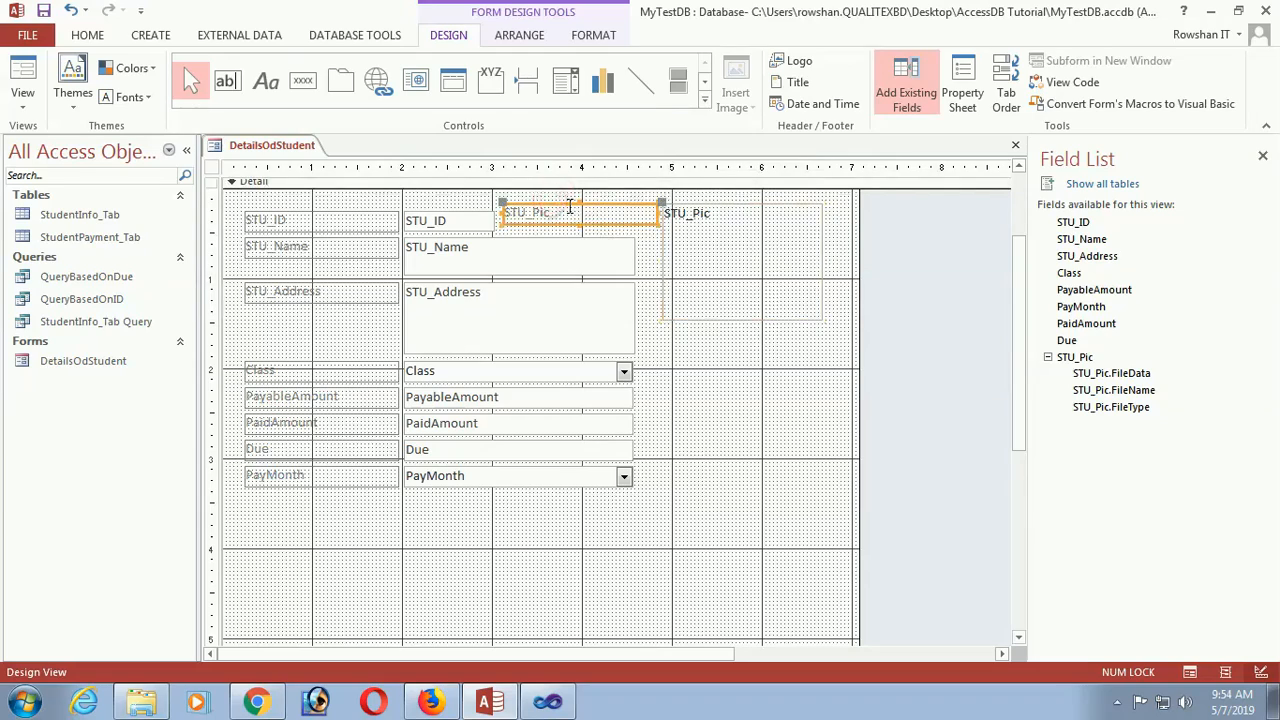
pyautogui.press('Delete')
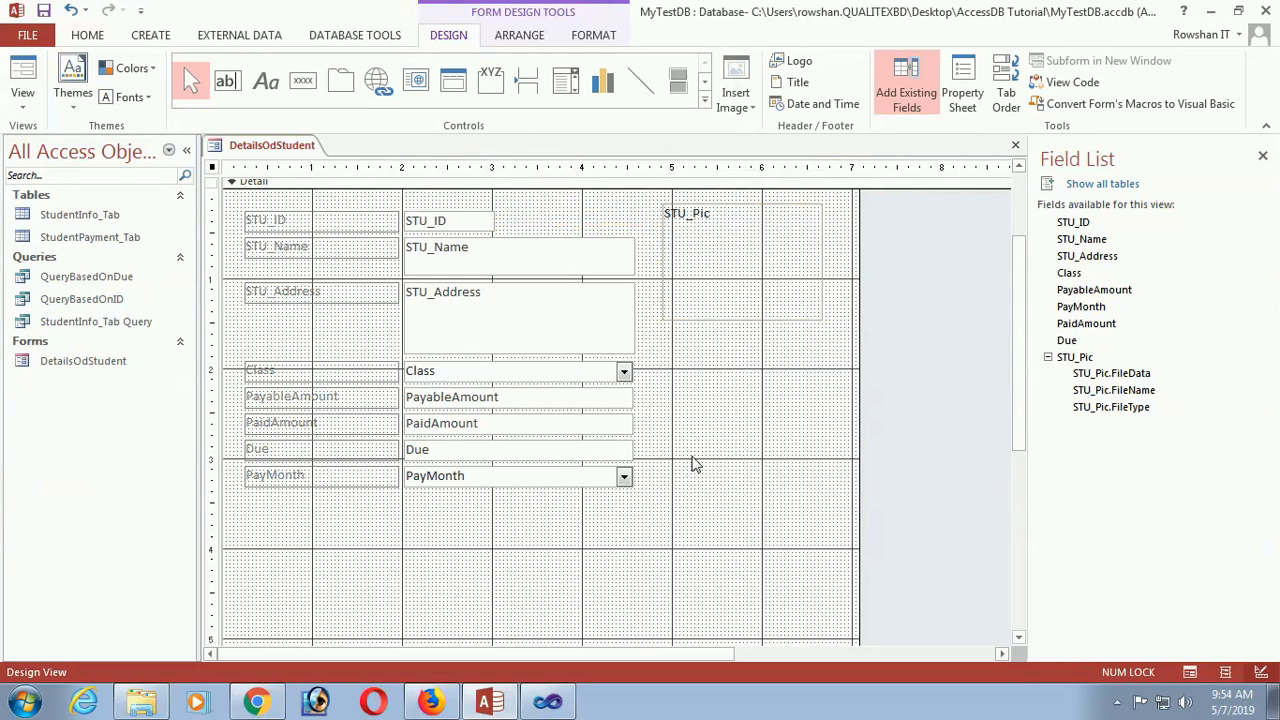
pyautogui.scroll(-5, 728, 445)
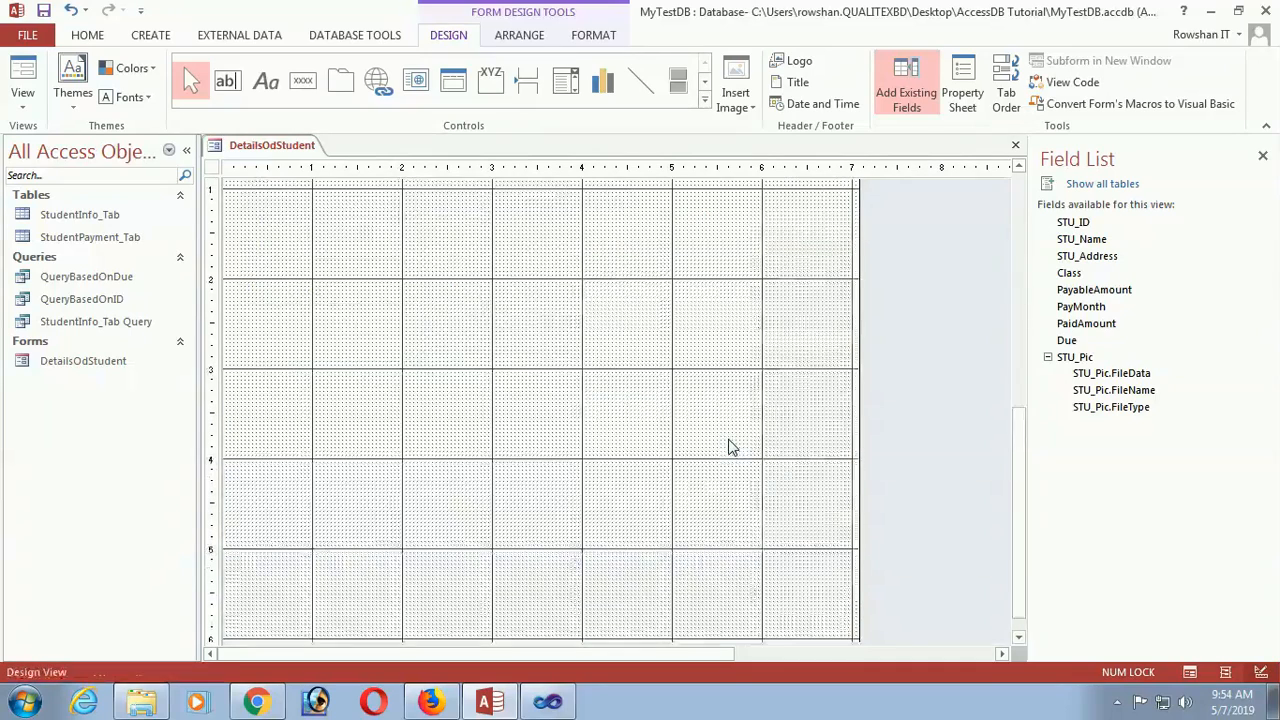
# Step: Display the DetailsOdStudent form in Form View and browse forward and back through its records
pyautogui.scroll(3, 728, 447)
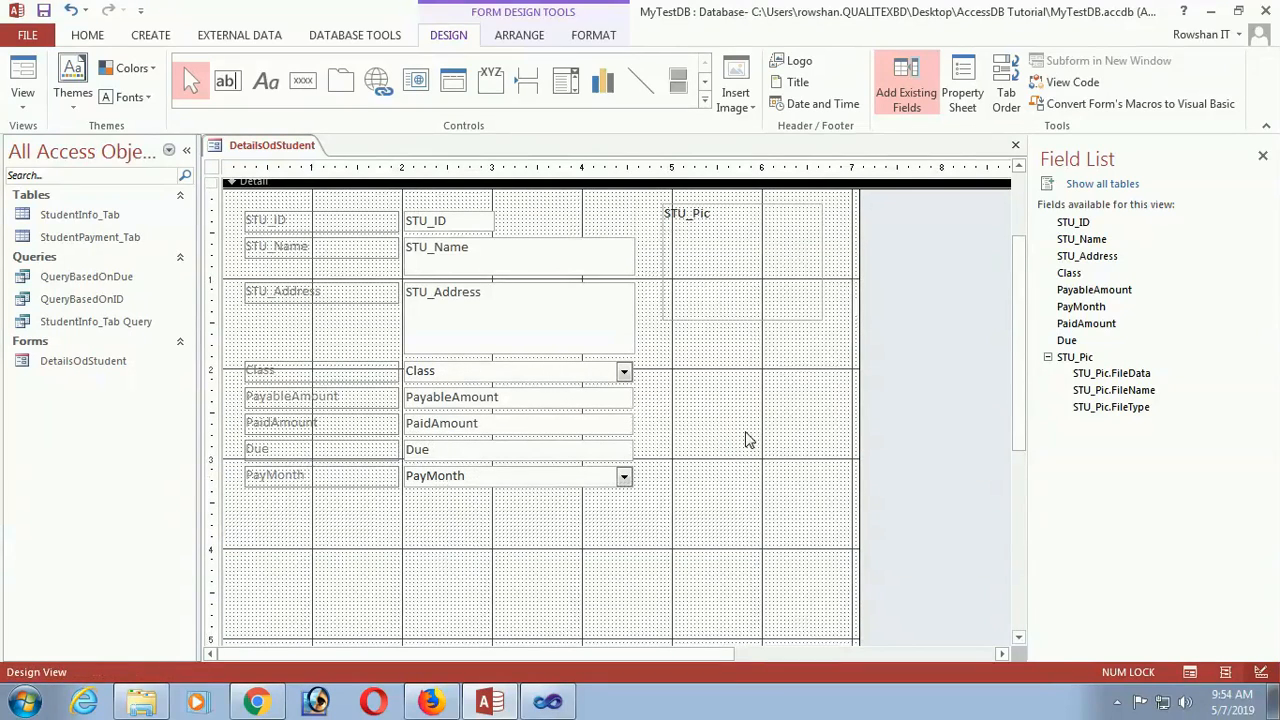
pyautogui.click(24, 68)
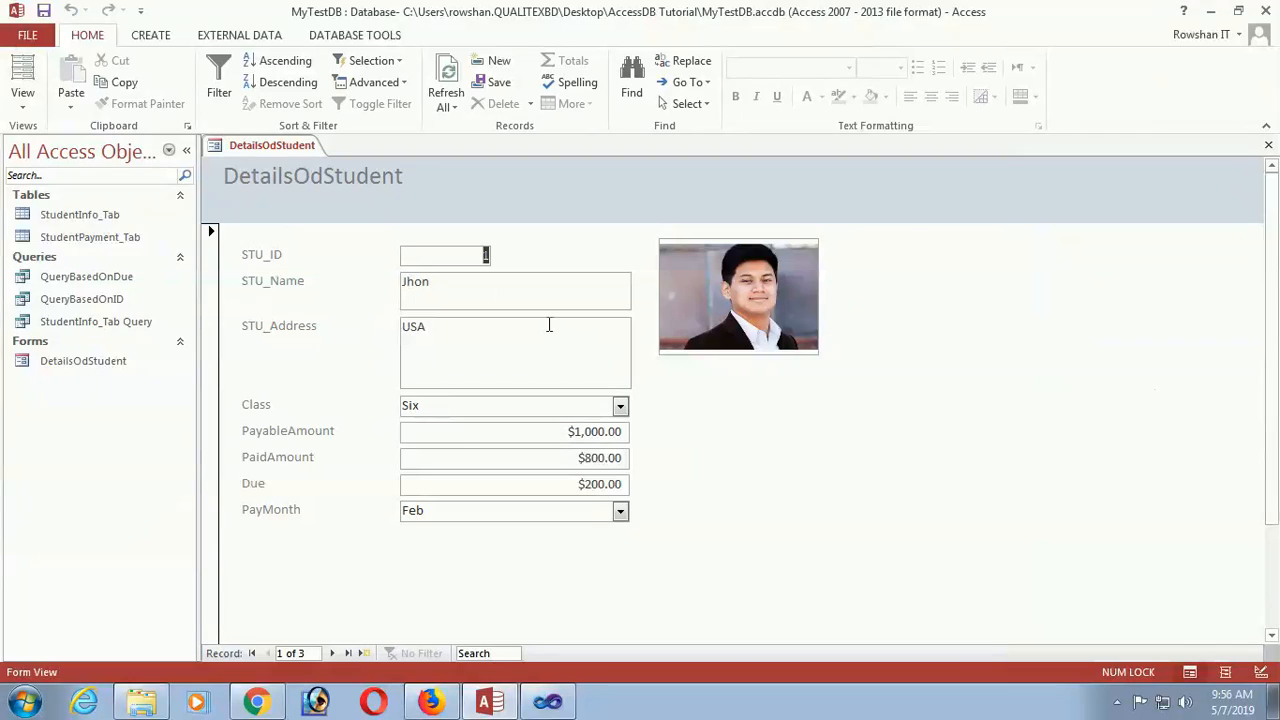
pyautogui.click(333, 653)
pyautogui.click(333, 653)
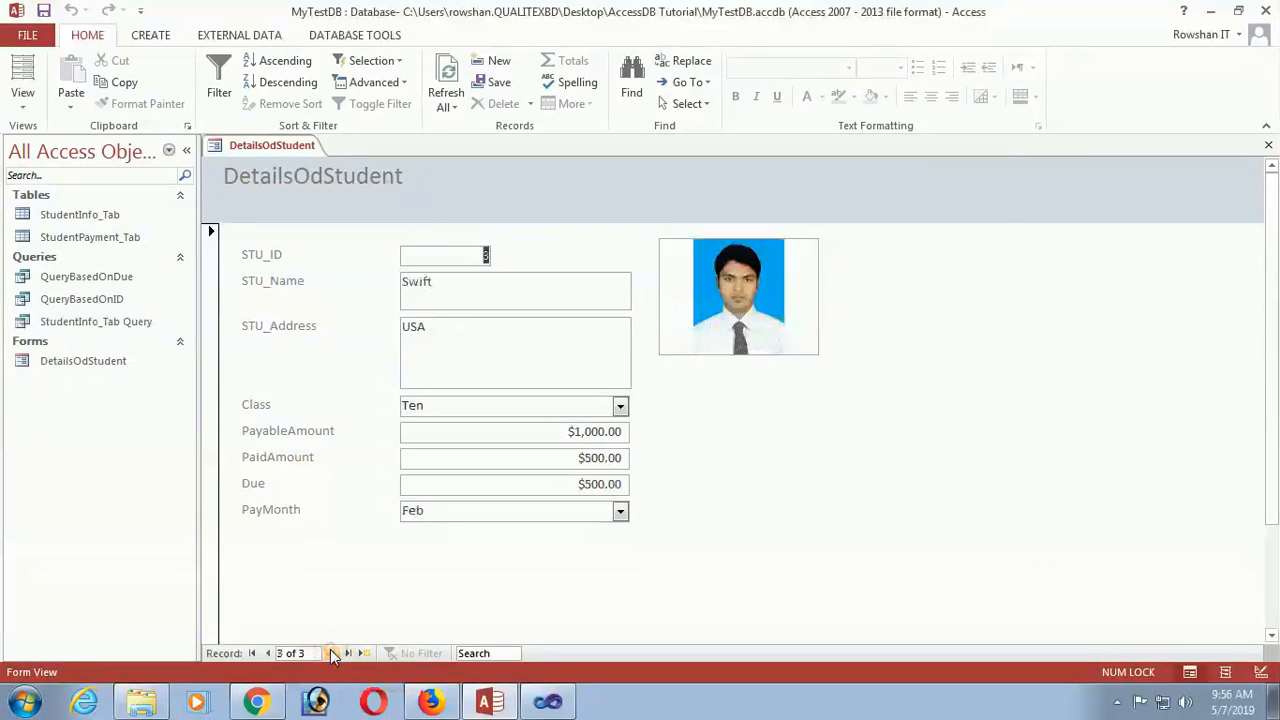
pyautogui.click(333, 653)
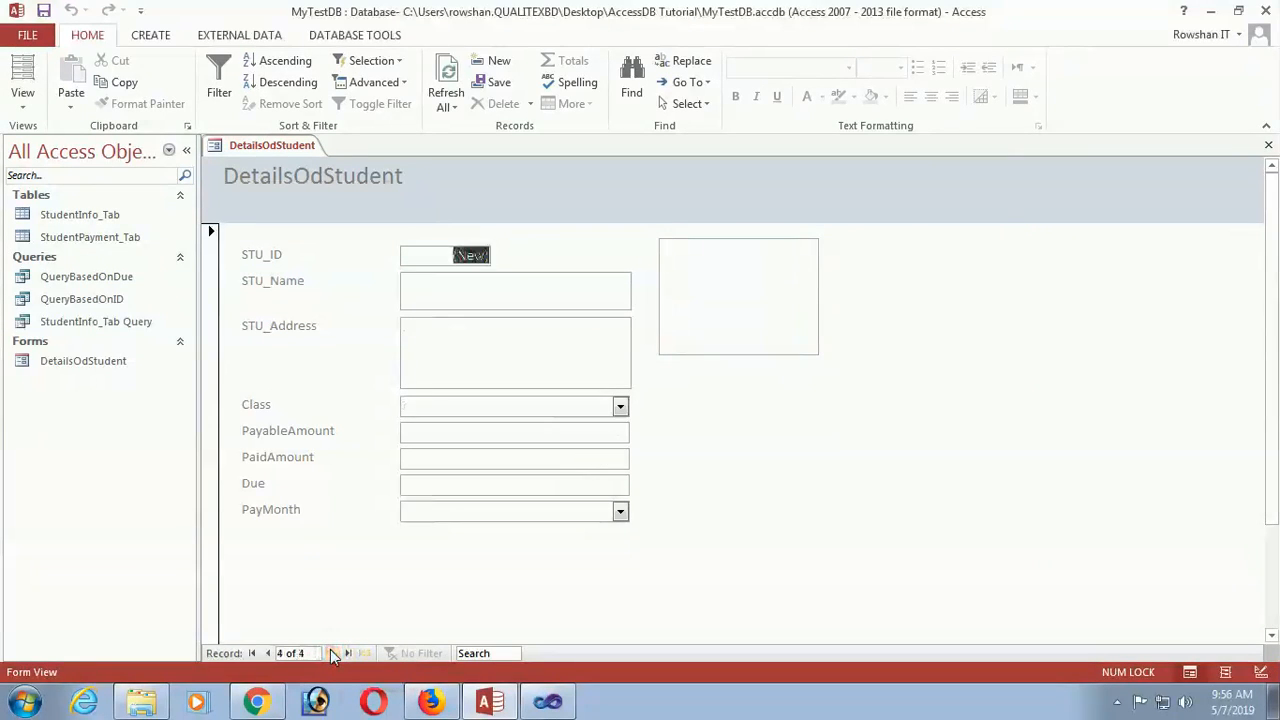
pyautogui.click(270, 653)
pyautogui.click(270, 653)
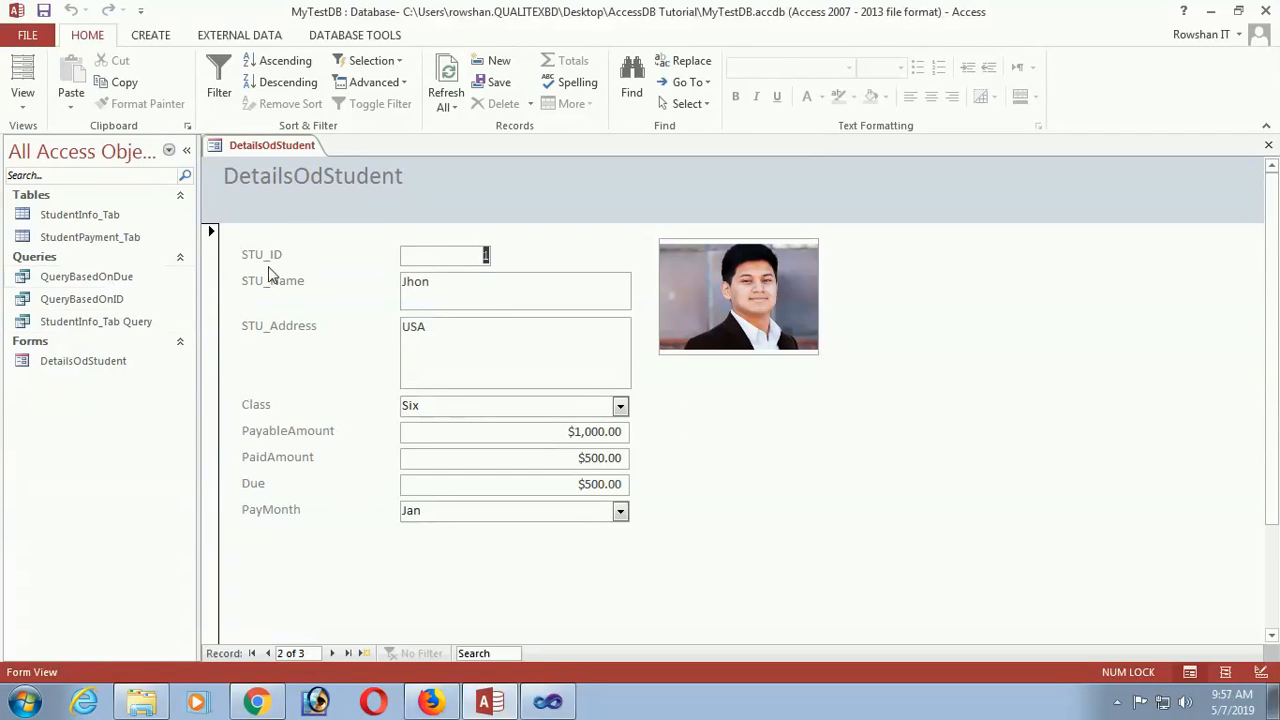
# Step: Save and close the DetailsOdStudent form
pyautogui.rightClick(281, 149)
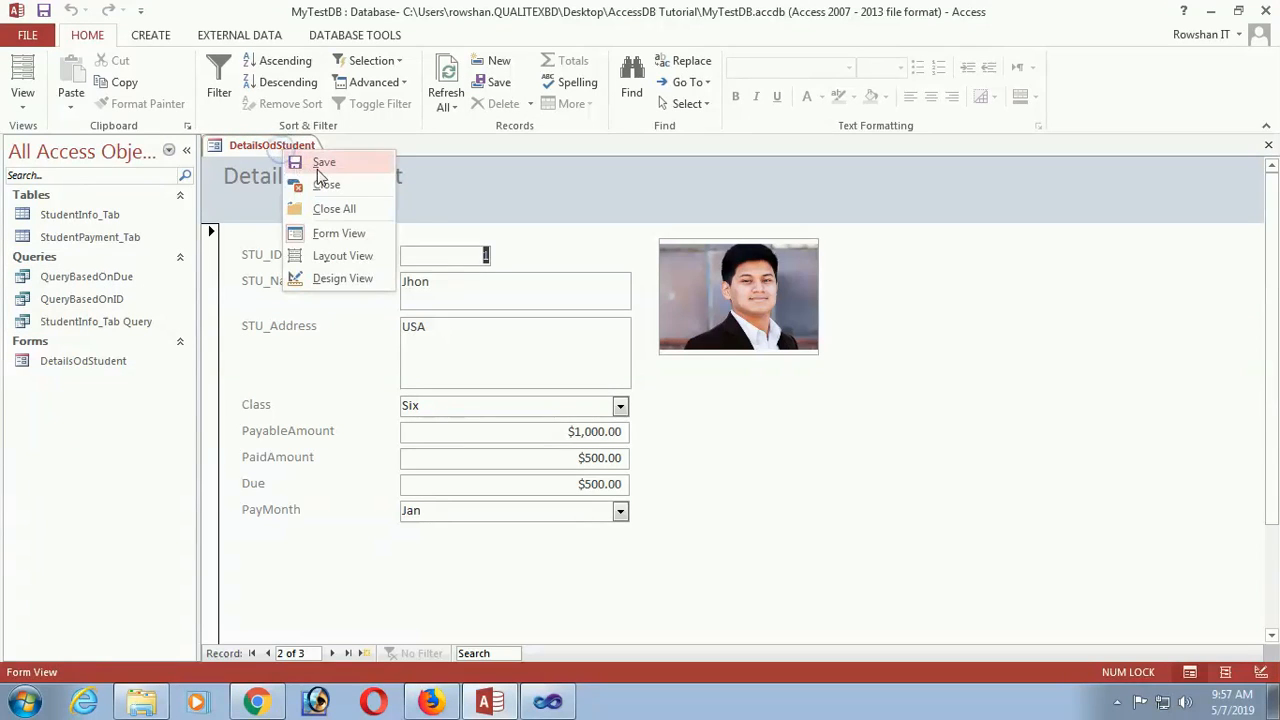
pyautogui.click(322, 165)
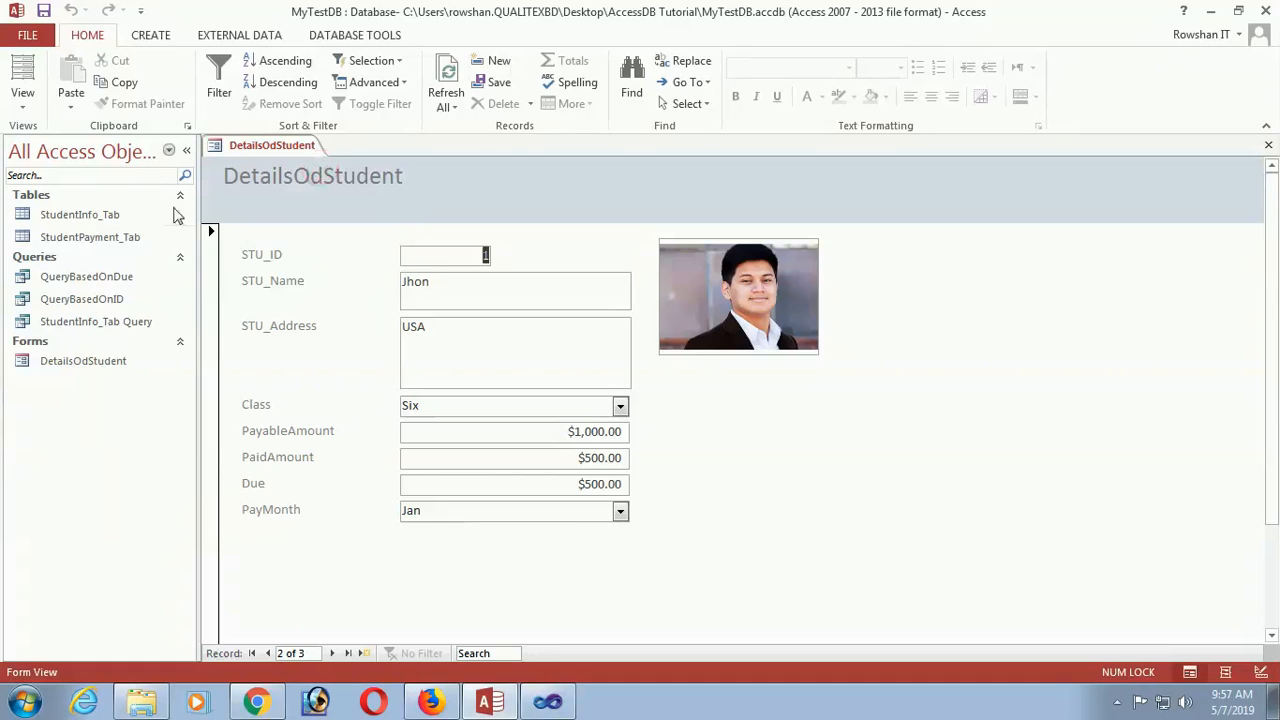
pyautogui.rightClick(302, 156)
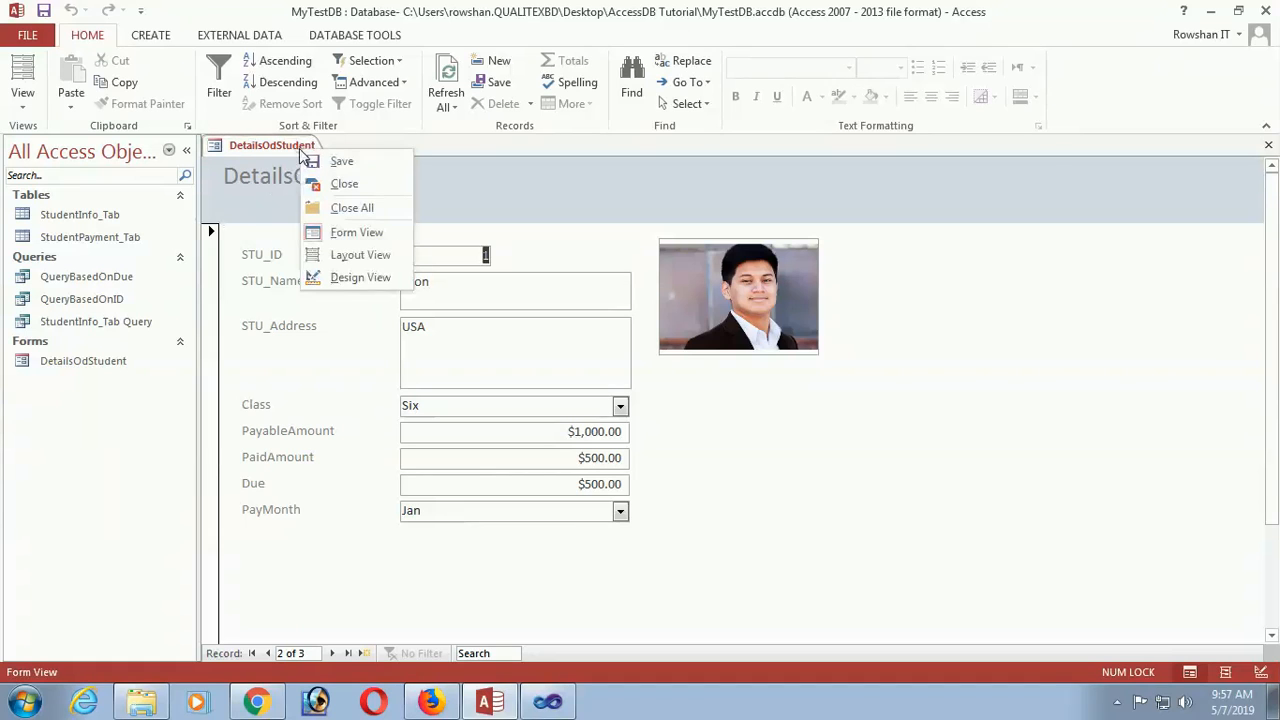
pyautogui.click(340, 183)
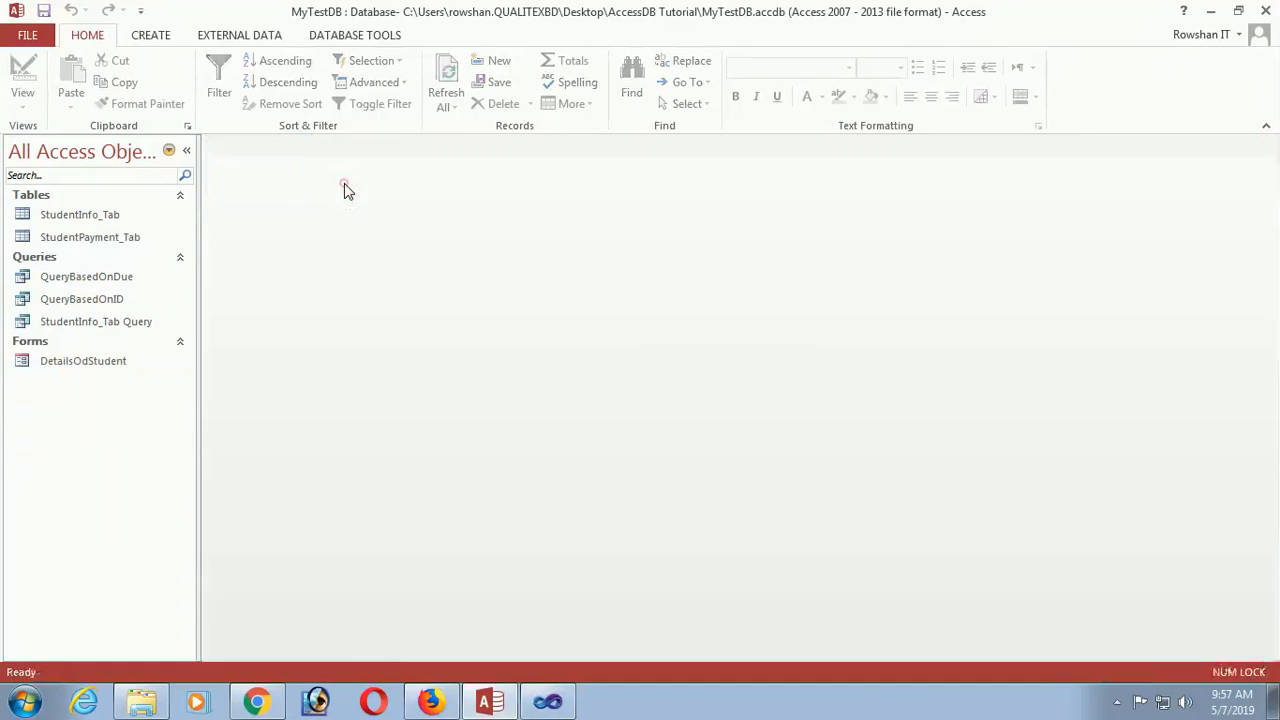
# Step: Open the StudentInfo_Tab table and reopen the DetailsOdStudent form, checking the Class choices of the first record
pyautogui.doubleClick(104, 218)
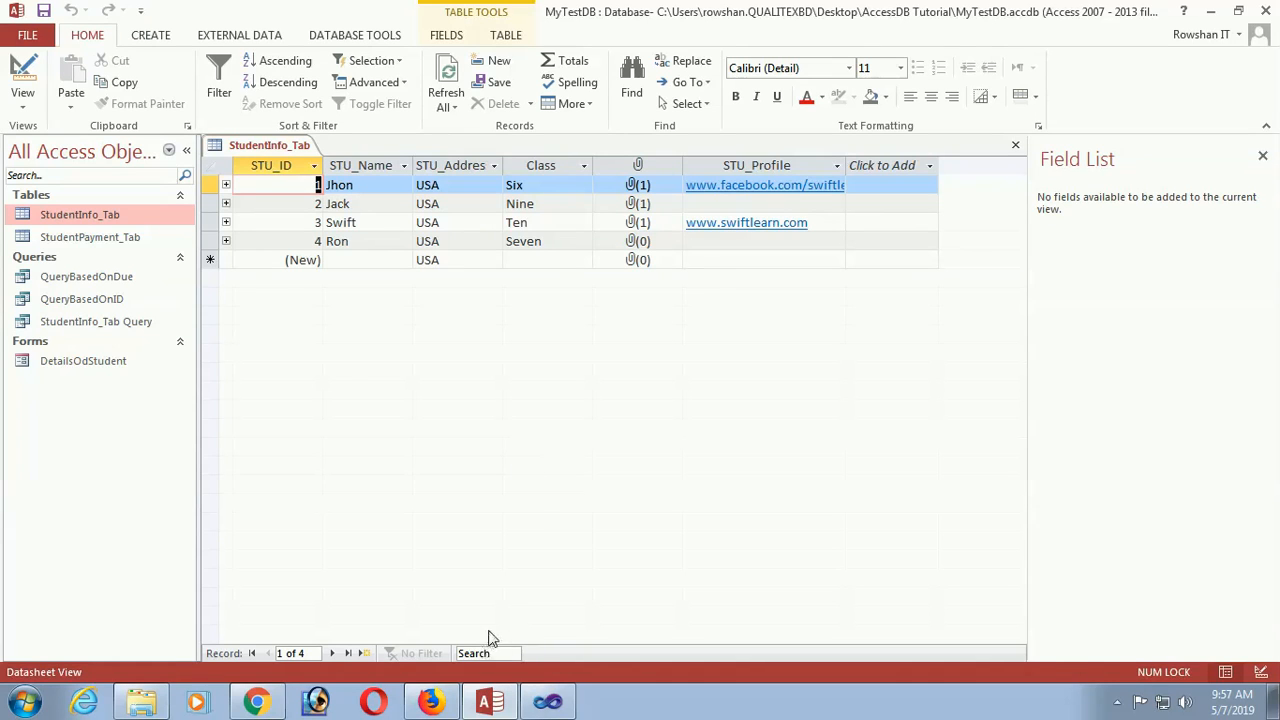
pyautogui.doubleClick(80, 362)
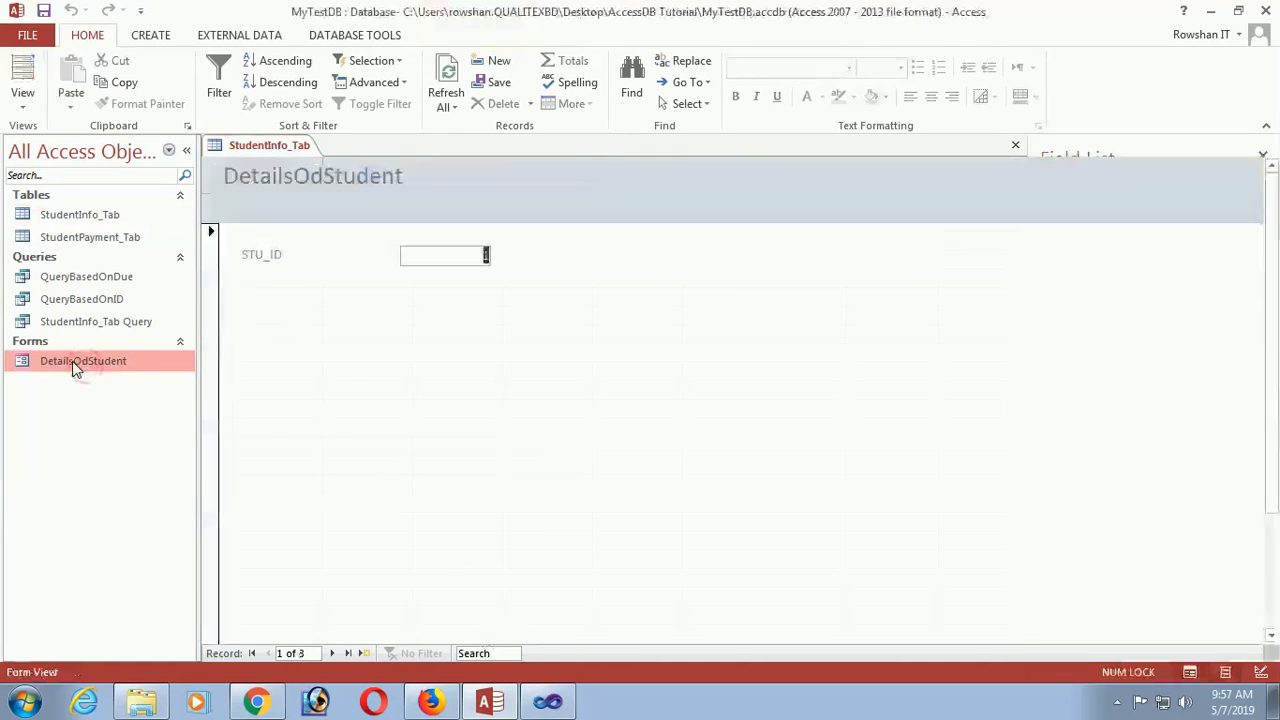
pyautogui.click(797, 502)
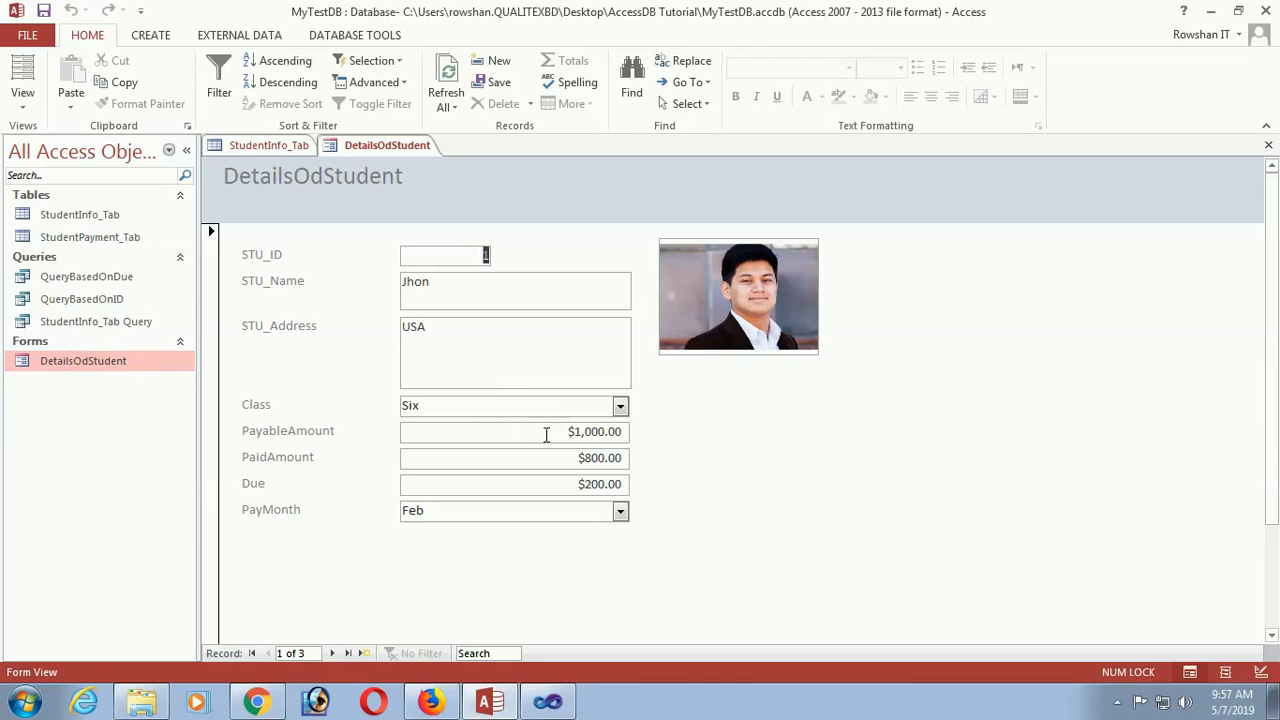
pyautogui.click(620, 406)
pyautogui.click(620, 406)
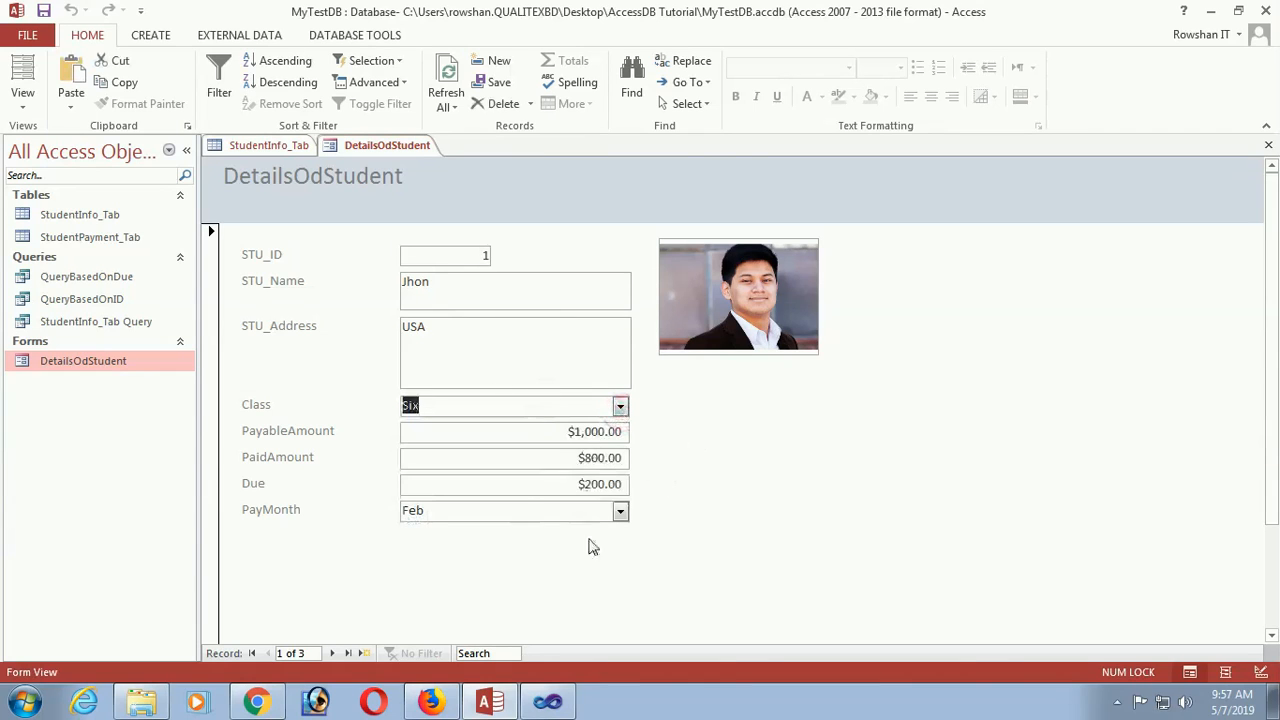
pyautogui.click(712, 512)
# Step: Show the print preview of the DetailsOdStudent form, close it and return to the form's first record
pyautogui.click(27, 35)
pyautogui.click(43, 260)
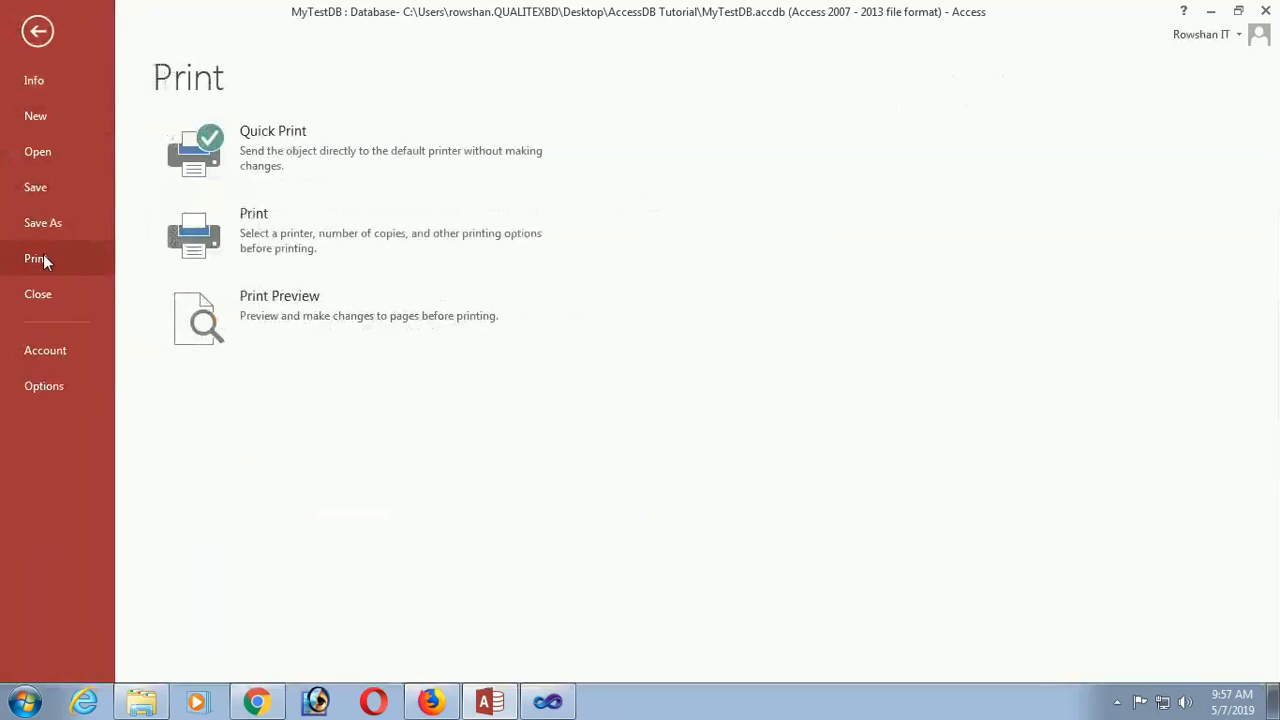
pyautogui.click(285, 305)
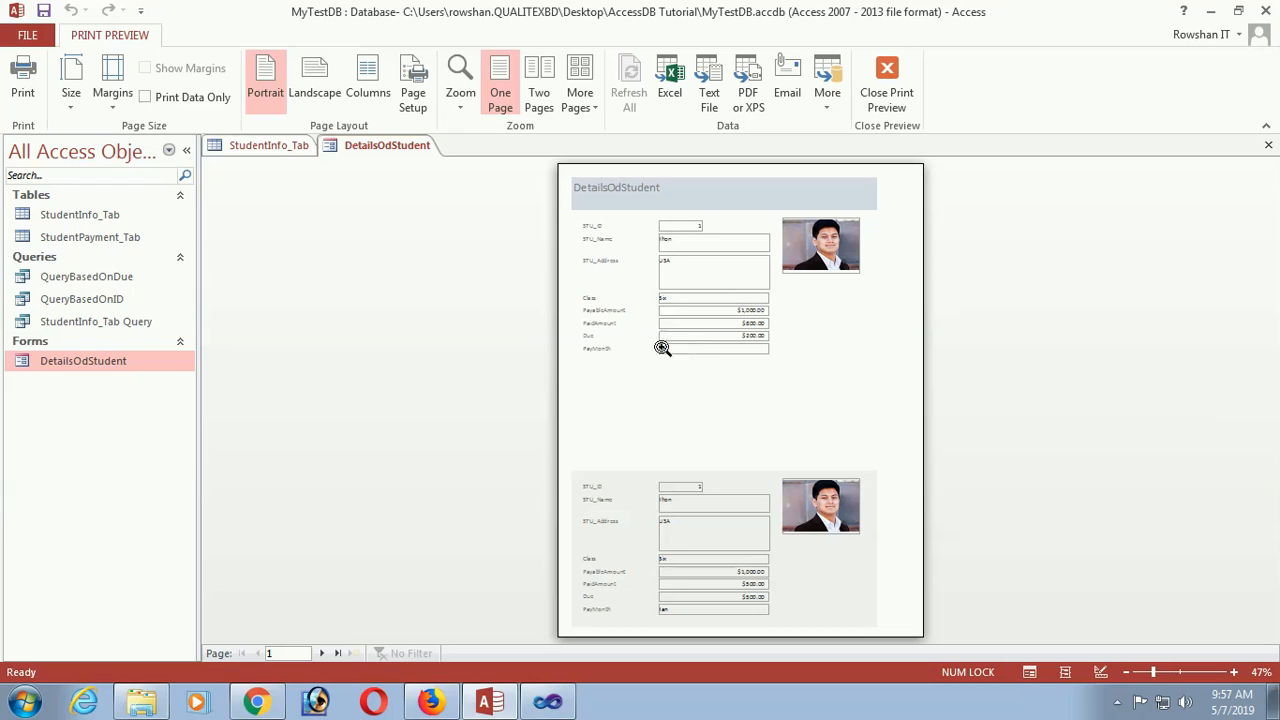
pyautogui.rightClick(380, 146)
pyautogui.click(408, 177)
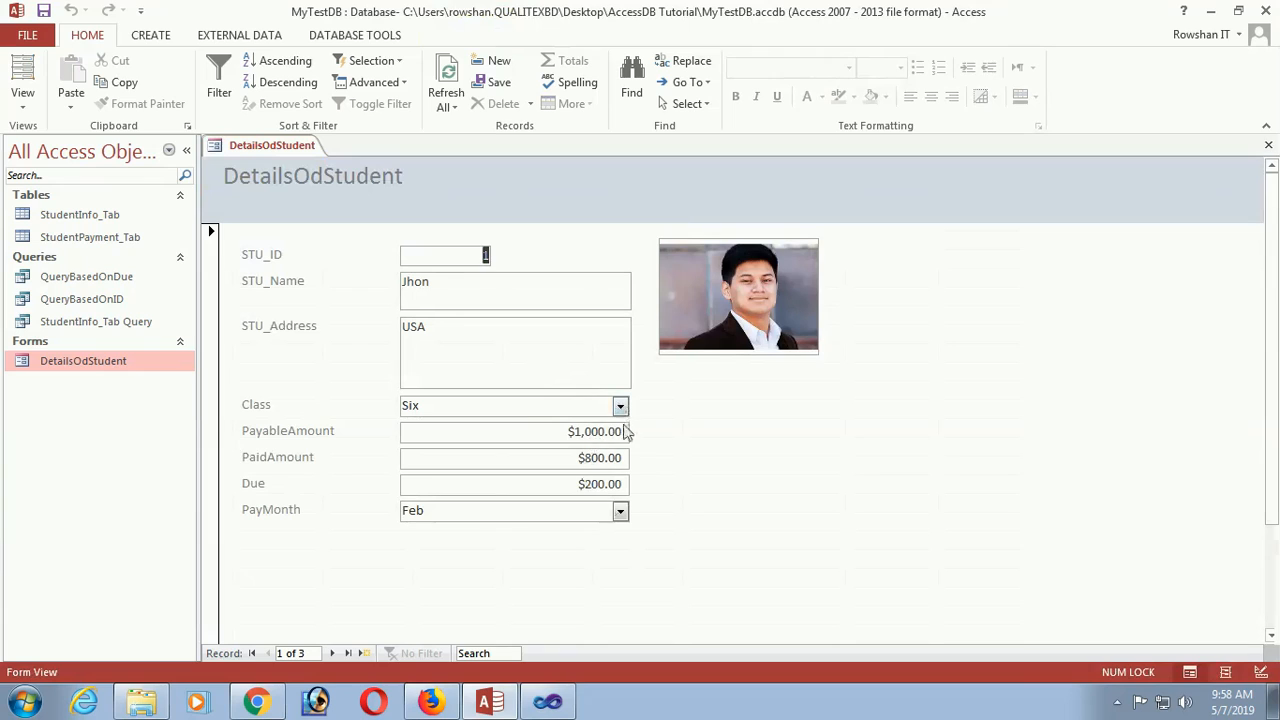
# Step: Change PayMonth of the form's first record to May
pyautogui.click(626, 431)
pyautogui.click(580, 457)
pyautogui.click(620, 512)
pyautogui.click(480, 603)
# Step: Add Swift.jpg to the first record's picture attachments and remove john.jpg
pyautogui.click(717, 308)
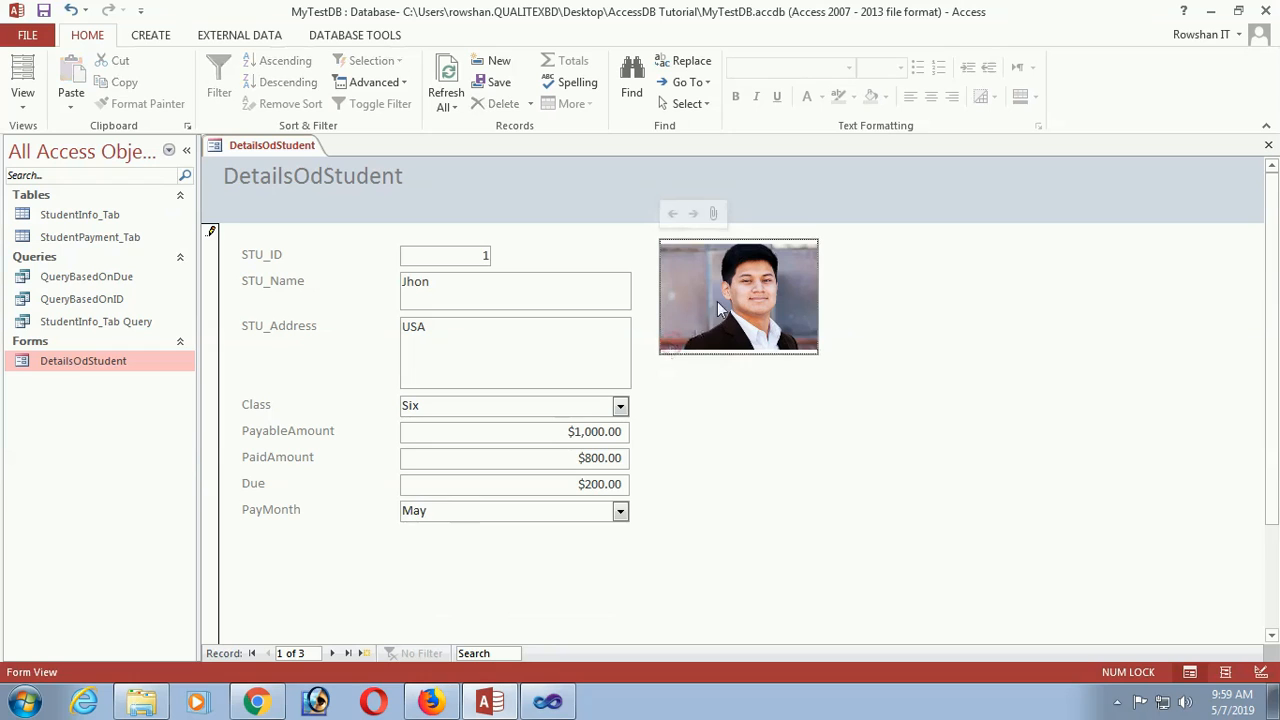
pyautogui.click(714, 216)
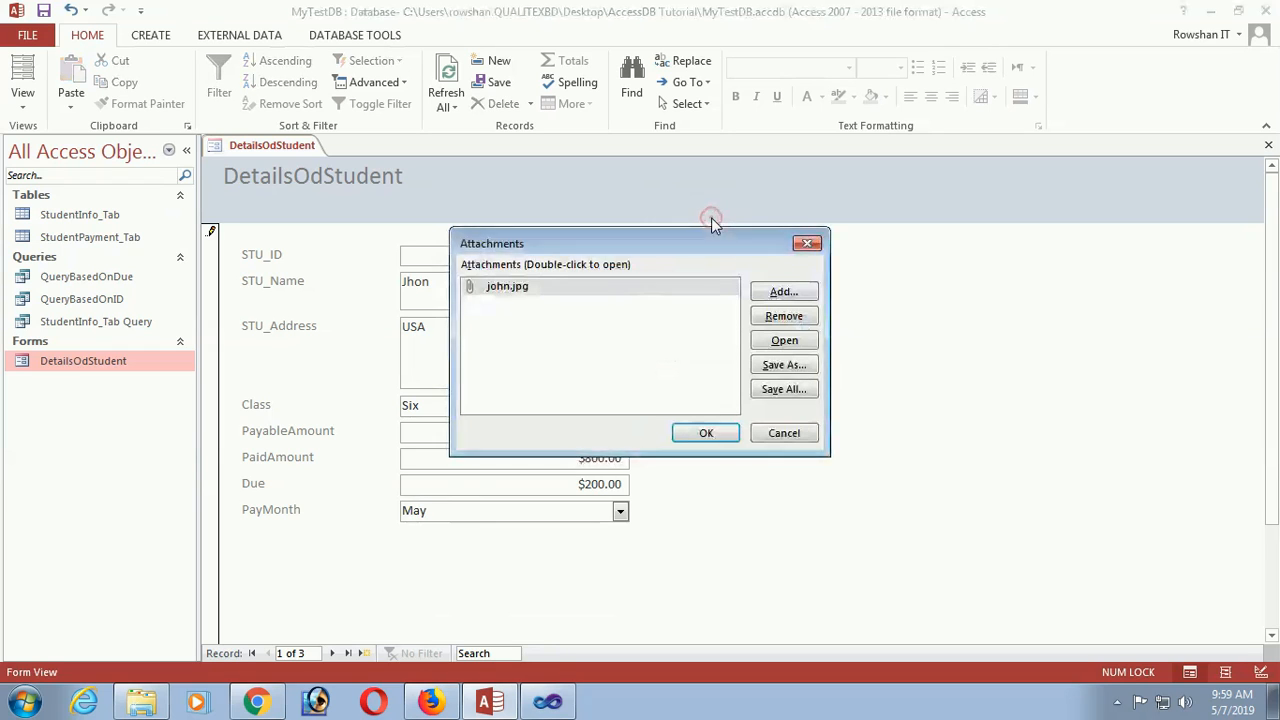
pyautogui.click(785, 296)
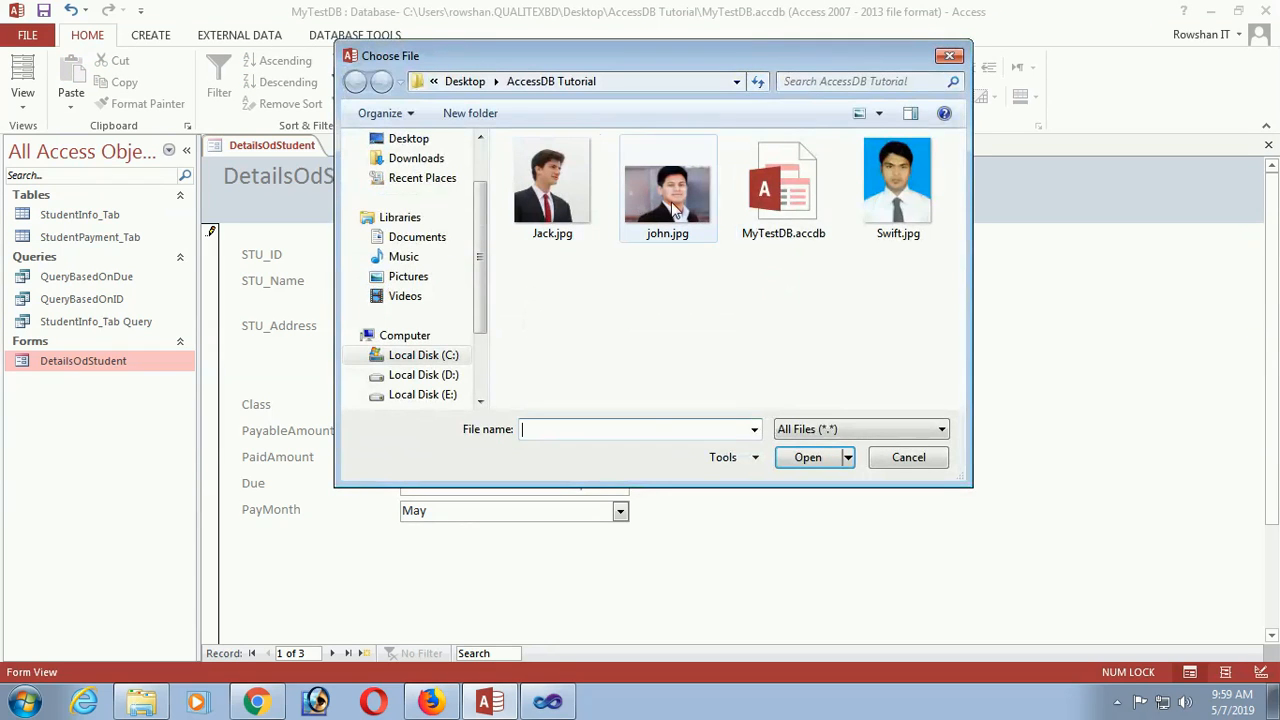
pyautogui.click(884, 196)
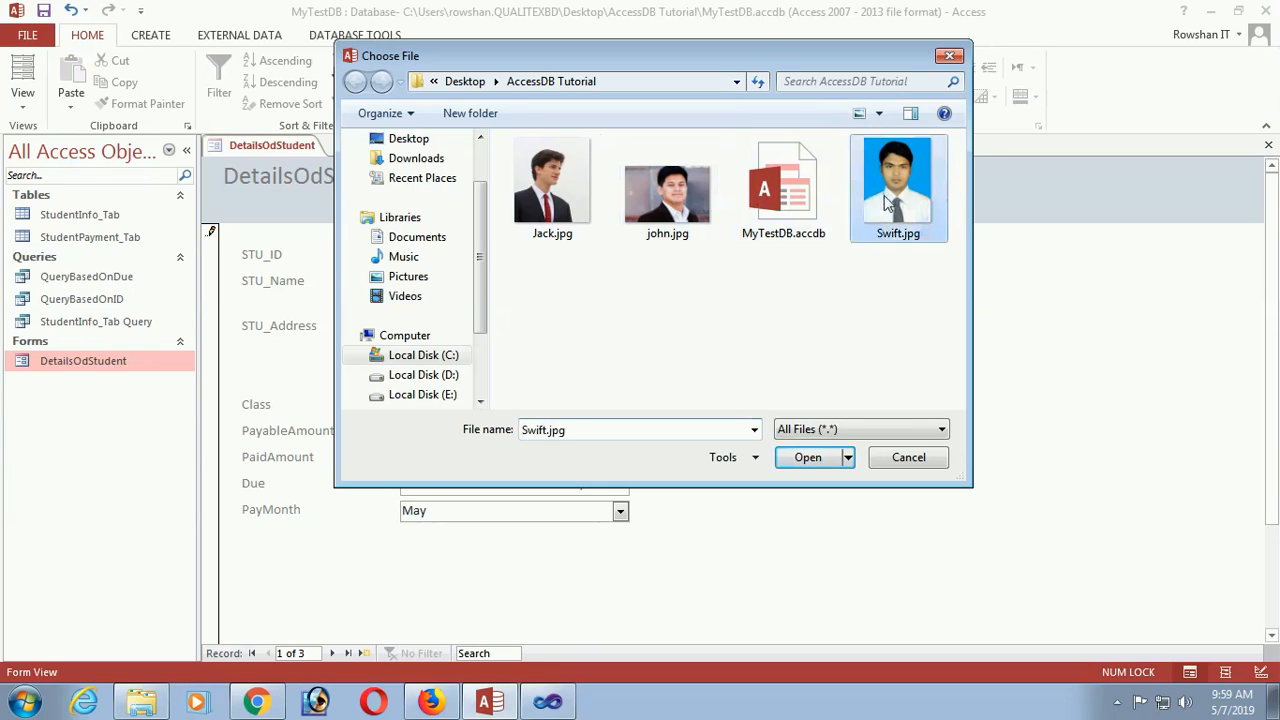
pyautogui.click(795, 466)
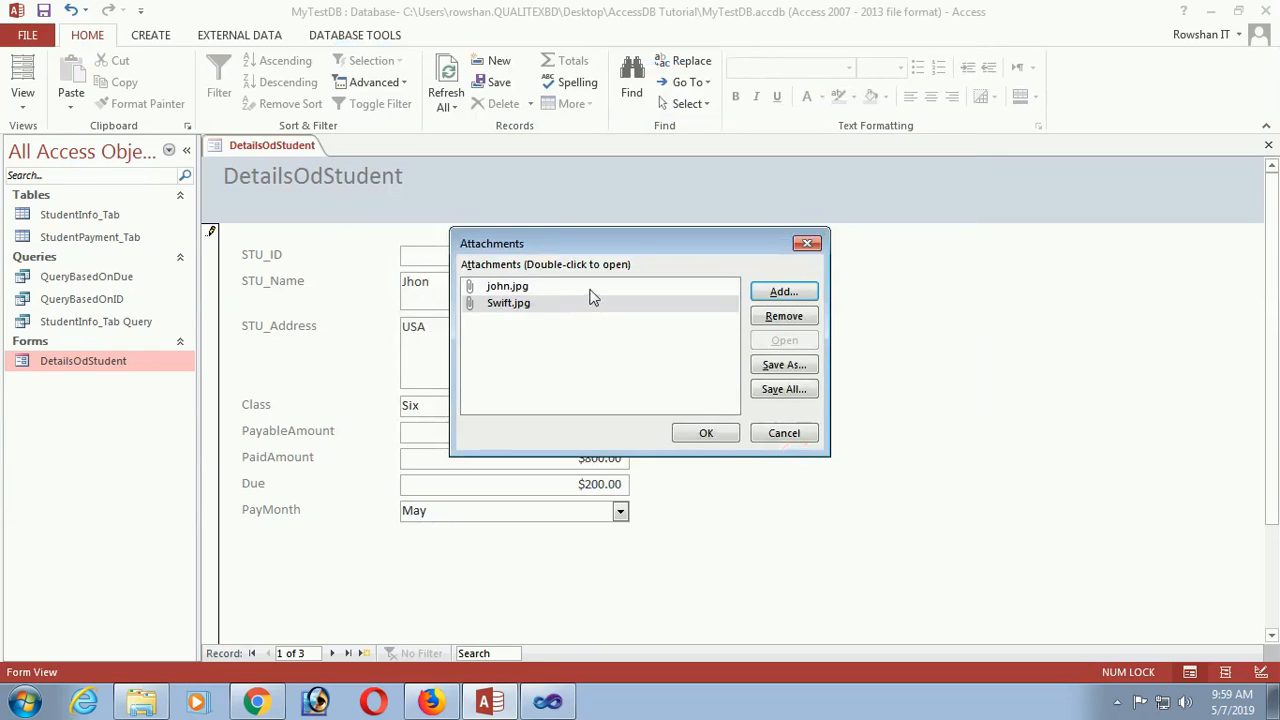
pyautogui.click(530, 288)
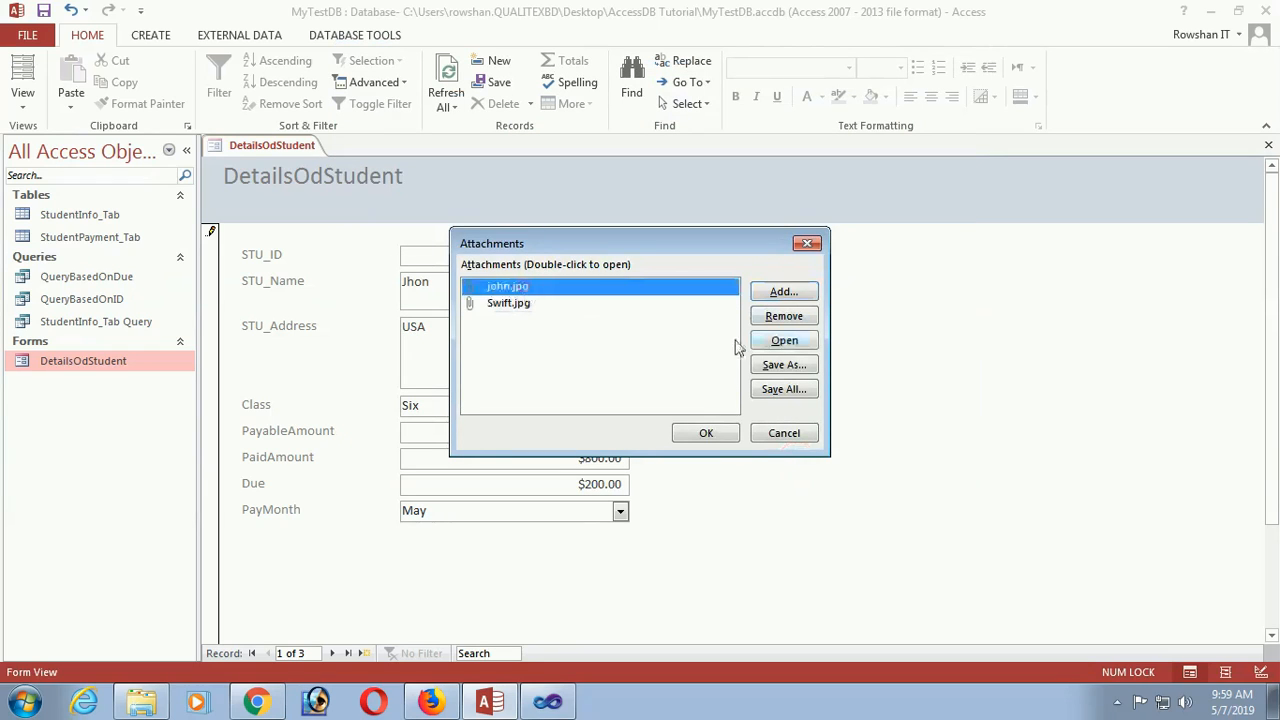
pyautogui.click(784, 317)
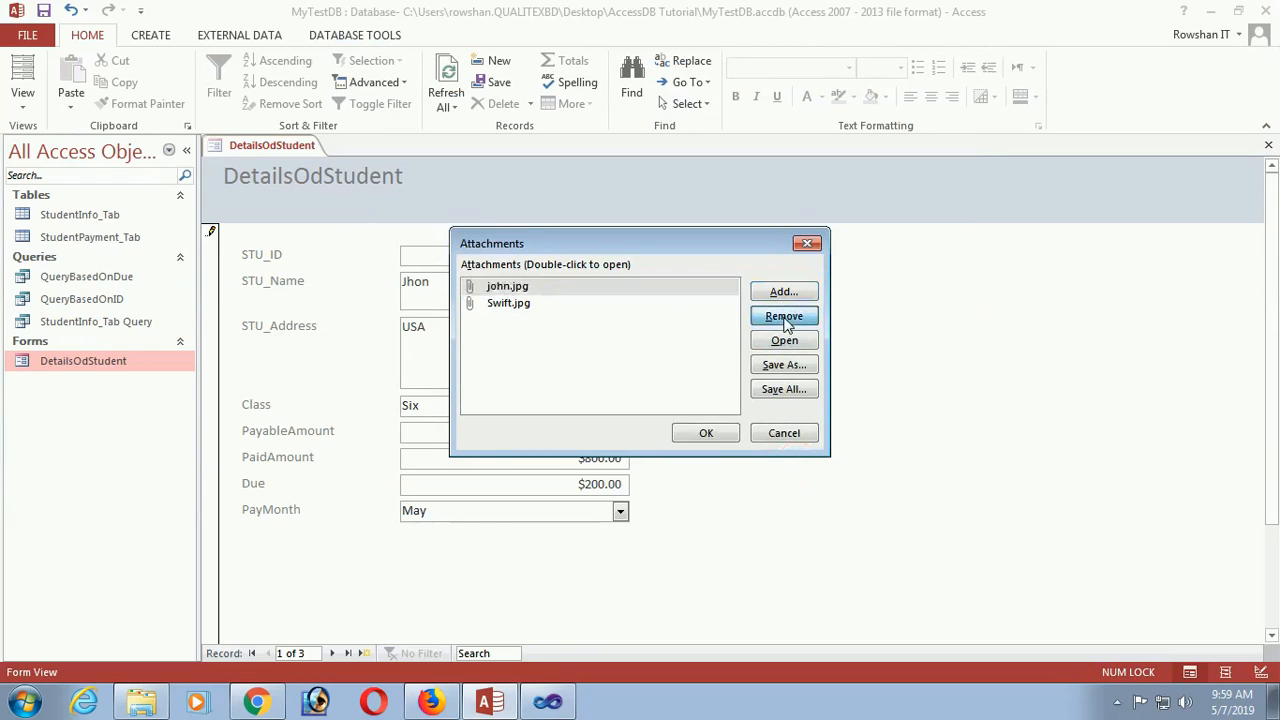
pyautogui.click(705, 433)
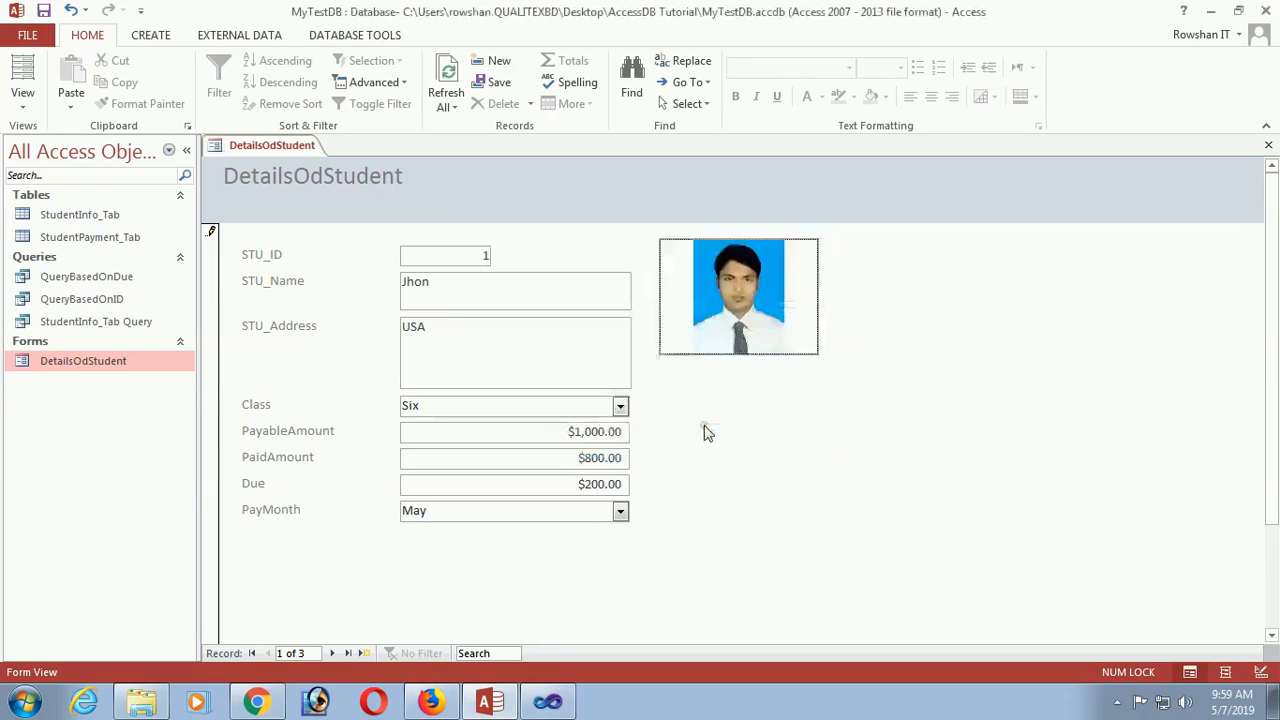
# Step: Add john.jpg back to the first record's picture attachments and remove Swift.jpg
pyautogui.doubleClick(741, 323)
pyautogui.click(784, 292)
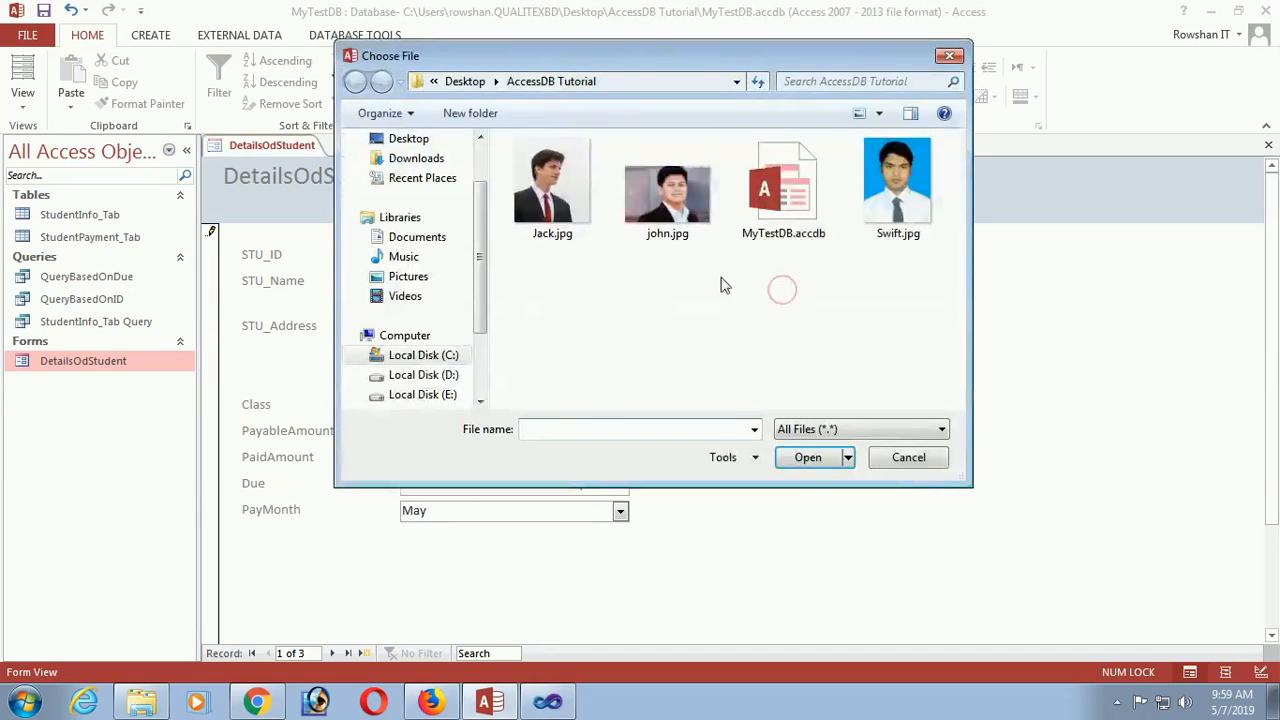
pyautogui.doubleClick(654, 197)
pyautogui.click(705, 433)
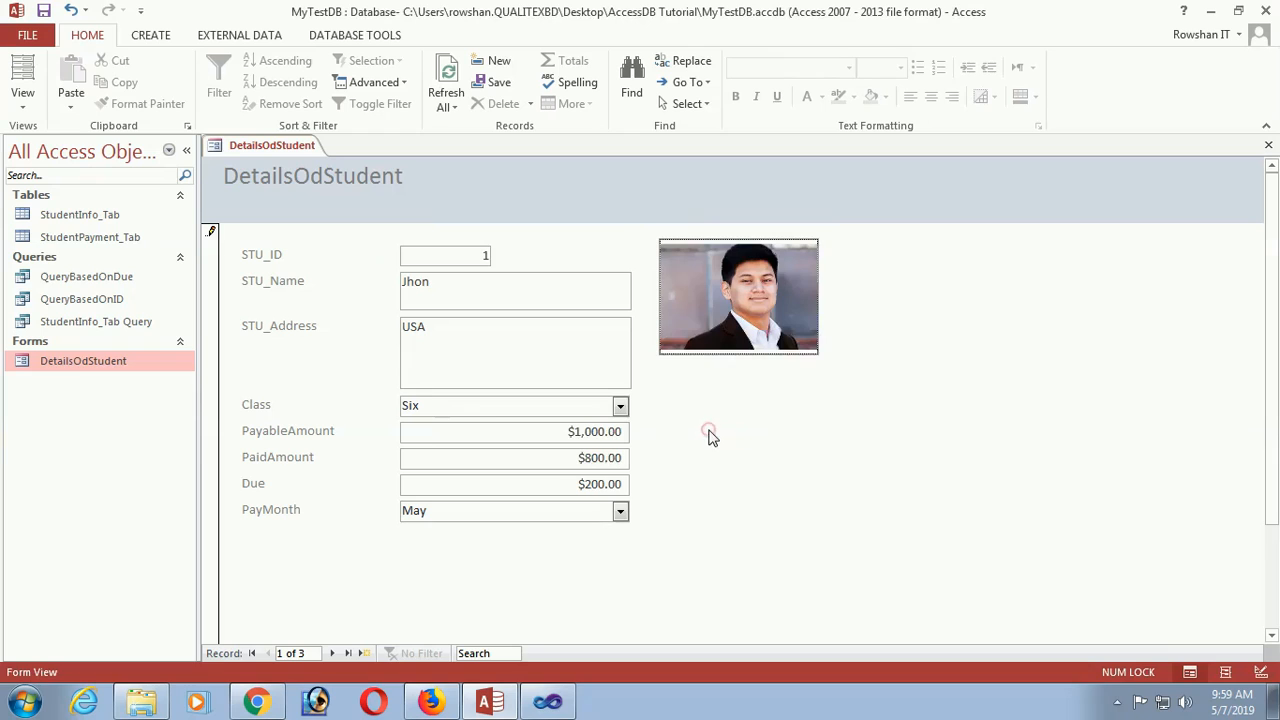
pyautogui.doubleClick(741, 338)
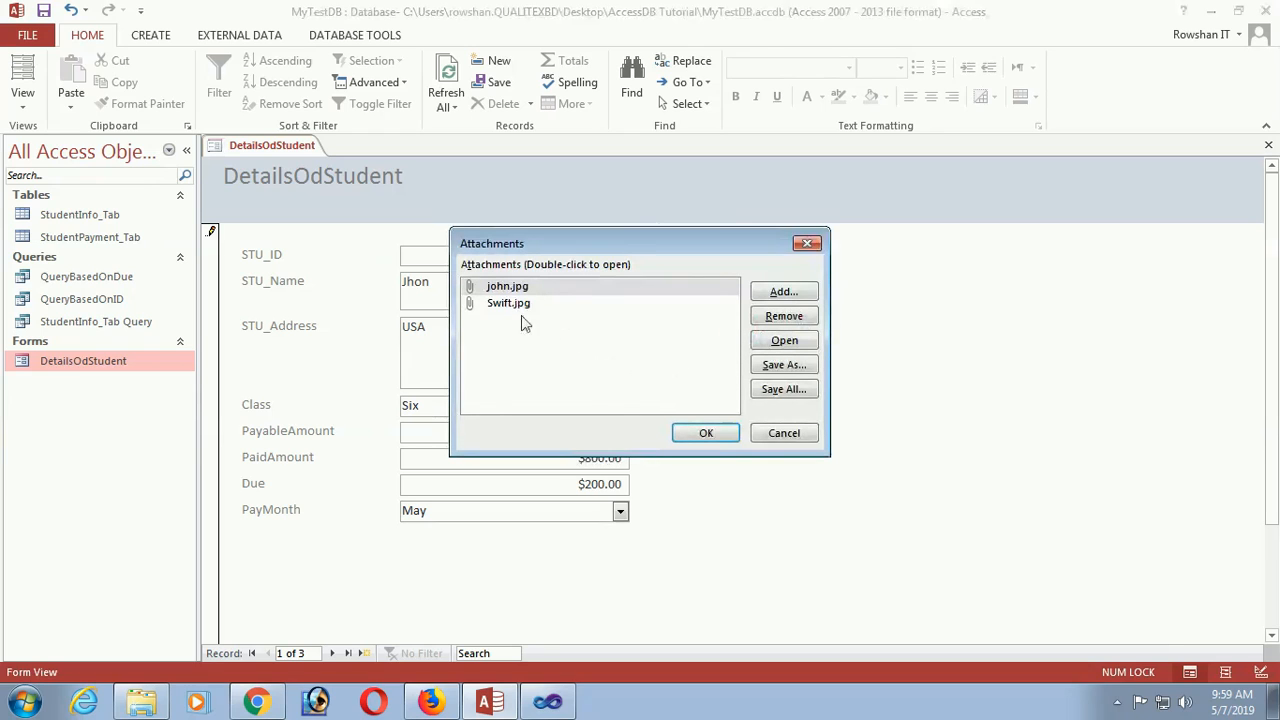
pyautogui.click(497, 307)
pyautogui.click(780, 318)
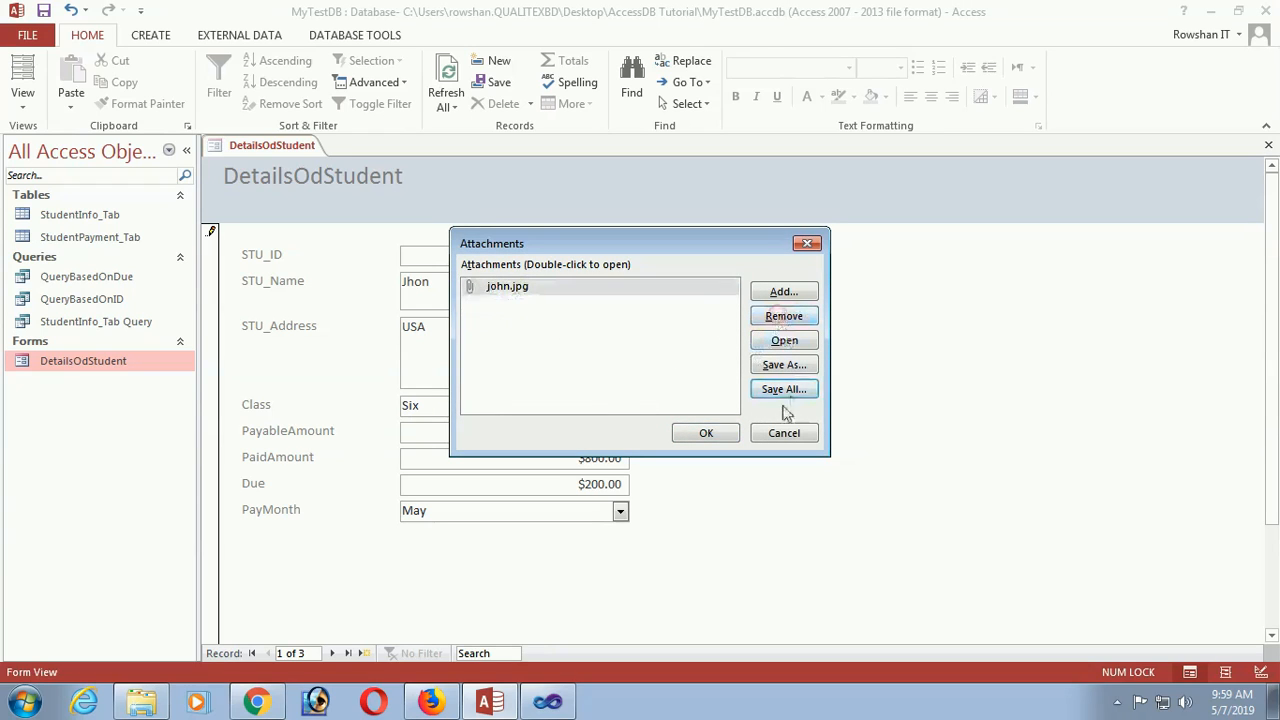
pyautogui.click(706, 433)
# Step: Switch the form to Design View and shift all controls in the Detail section down by about 0.3 on the ruler
pyautogui.click(26, 110)
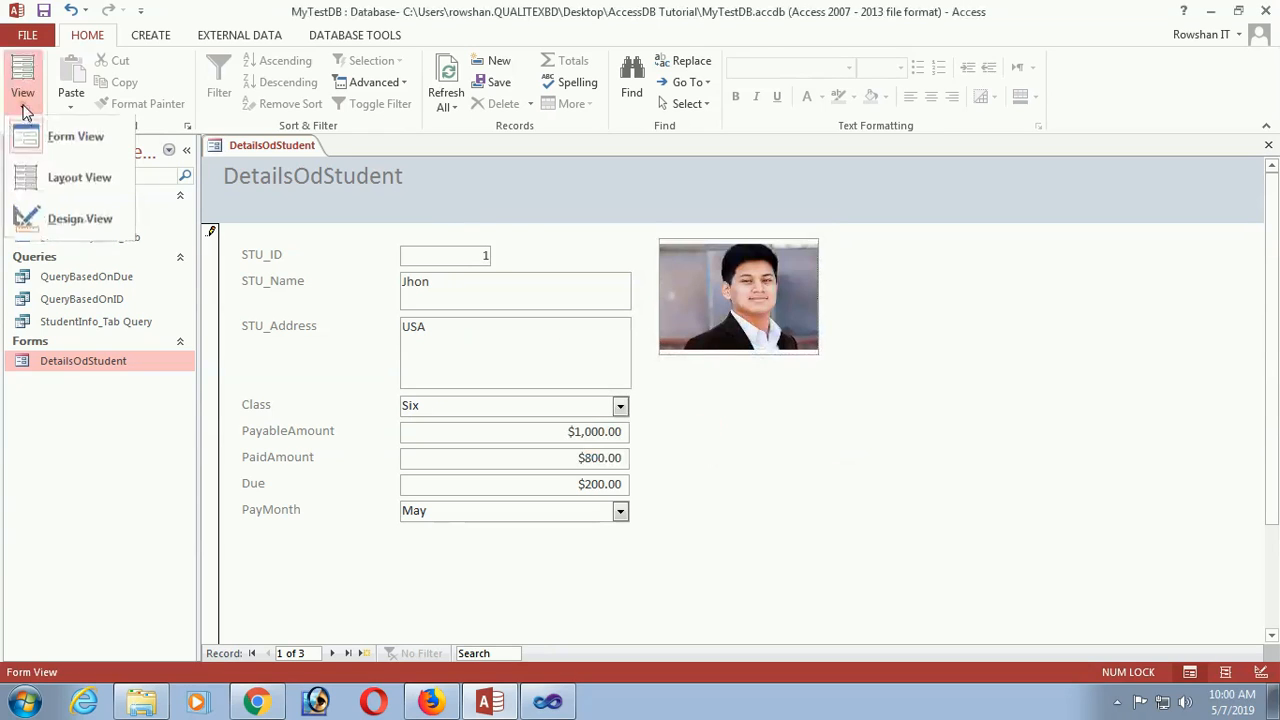
pyautogui.click(40, 218)
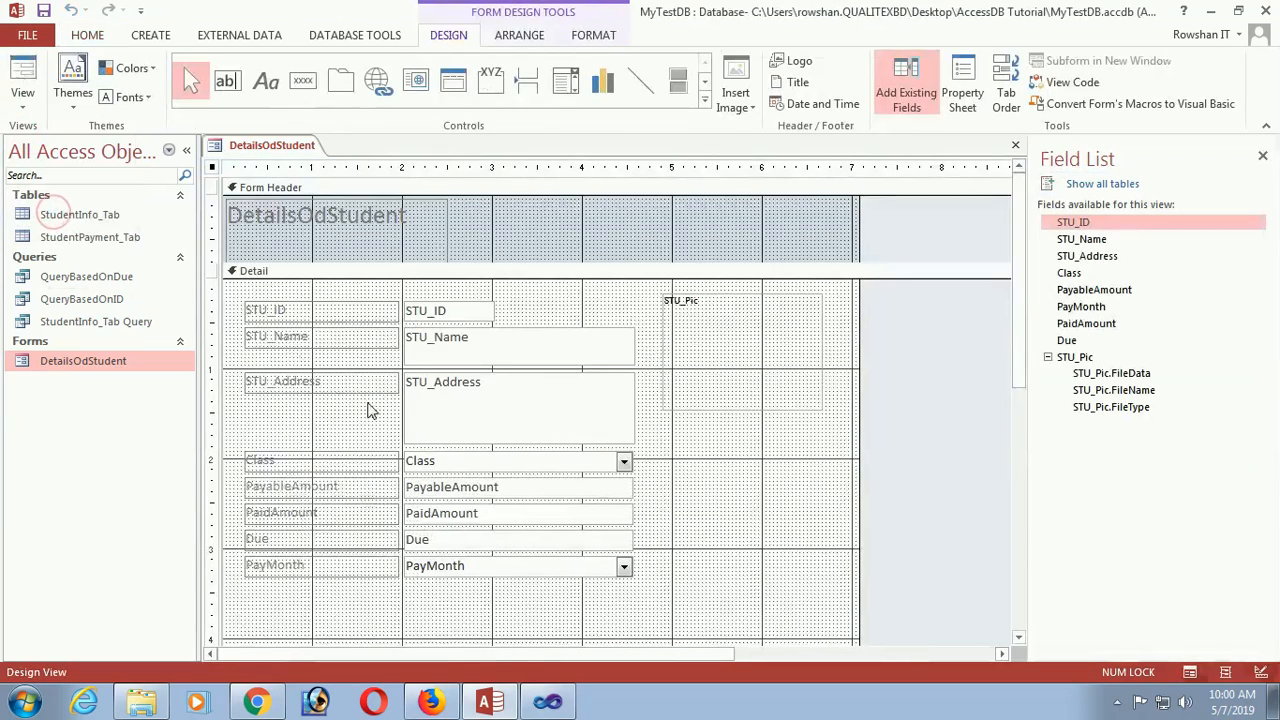
pyautogui.click(686, 485)
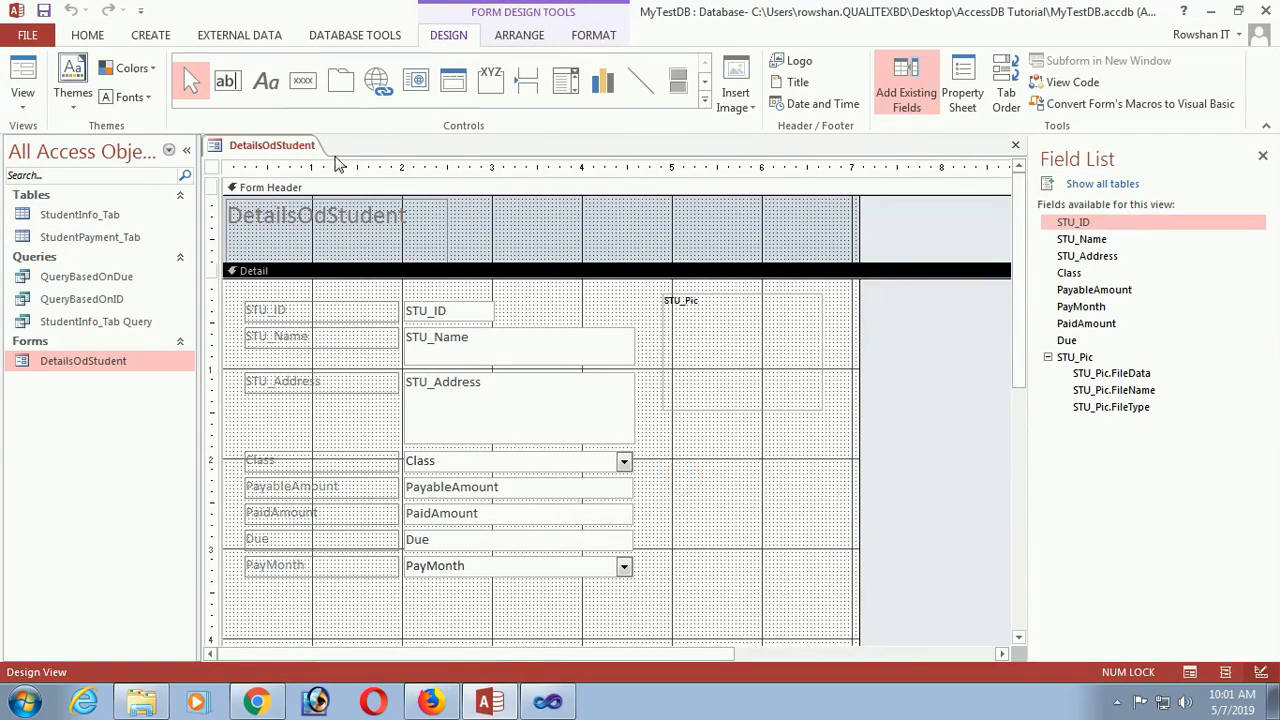
pyautogui.moveTo(230, 288); pyautogui.dragTo(836, 625)
pyautogui.press('Down')
pyautogui.press('Down')
pyautogui.press('Down')
pyautogui.press('Down')
pyautogui.press('Down')
pyautogui.press('Down')
pyautogui.press('Down')
pyautogui.press('Down')
pyautogui.press('Down')
pyautogui.press('Down')
pyautogui.press('Down')
pyautogui.press('Down')
pyautogui.press('Down')
pyautogui.press('Down')
pyautogui.press('Down')
pyautogui.press('Down')
pyautogui.press('Down')
pyautogui.press('Down')
pyautogui.press('Down')
pyautogui.press('Down')
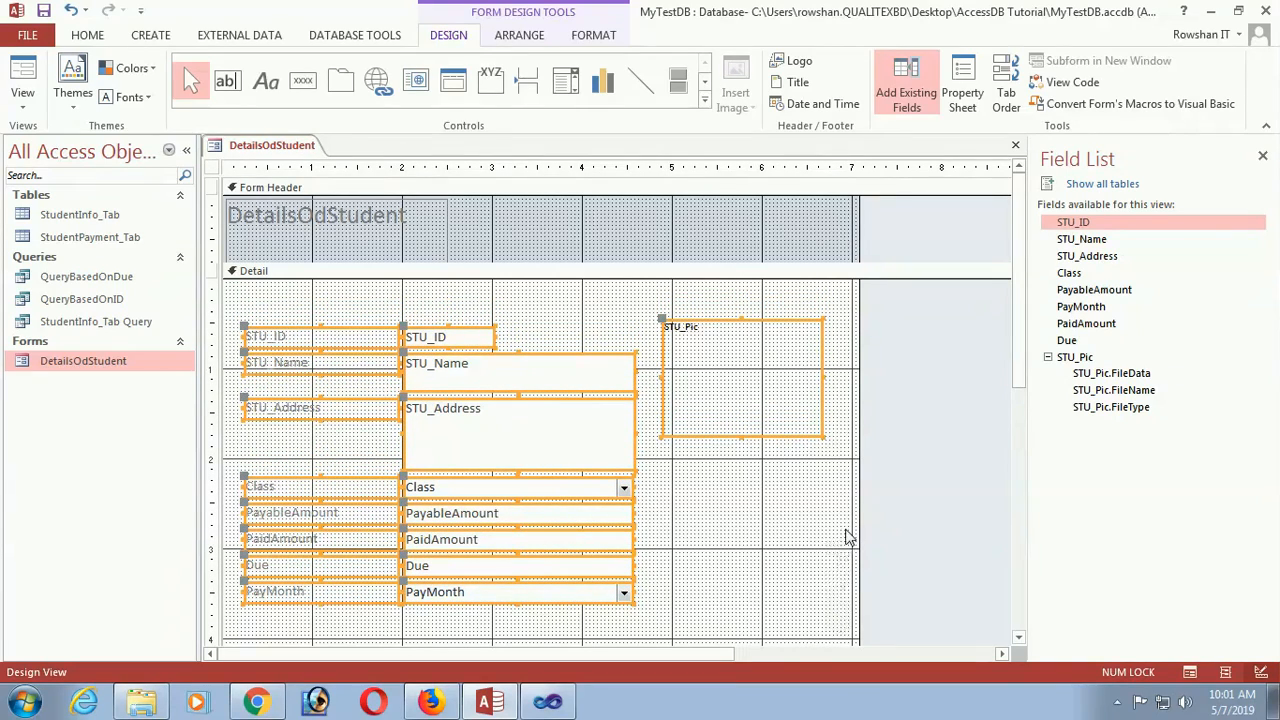
pyautogui.click(784, 532)
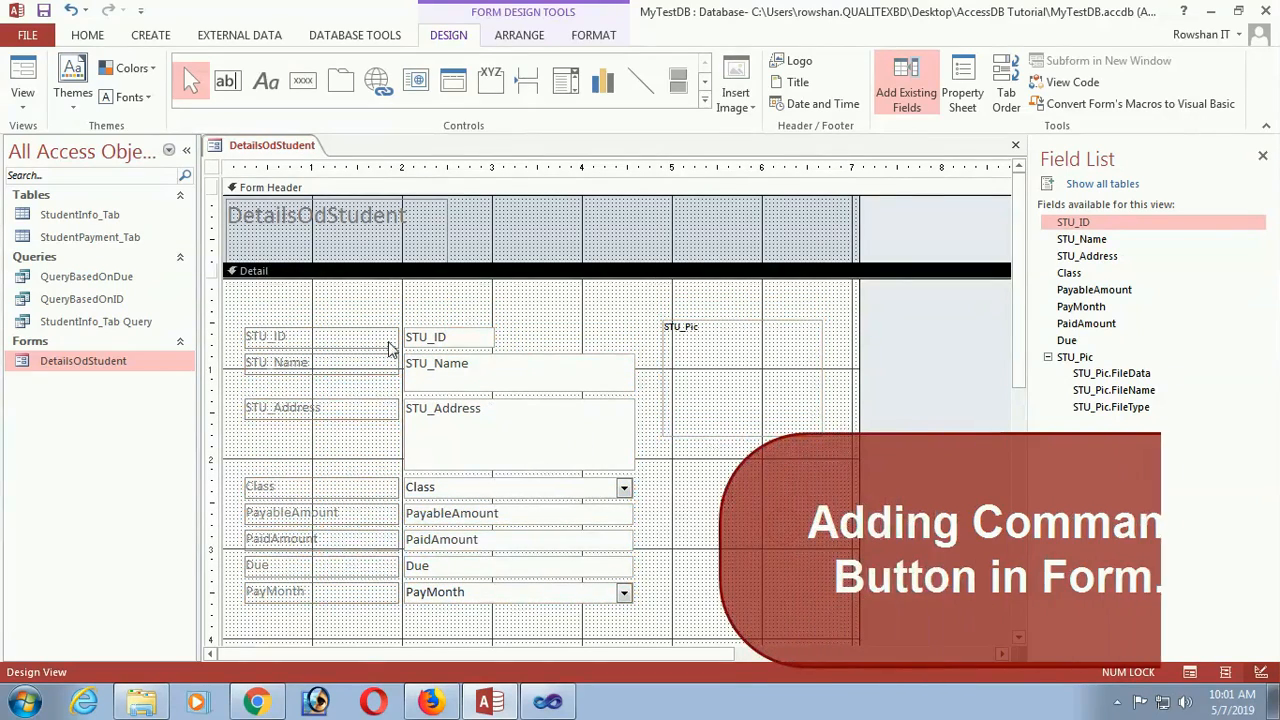
# Step: Draw a command button above the STU_ID label and assign it the Find Next action from the Record Navigation category
pyautogui.click(303, 80)
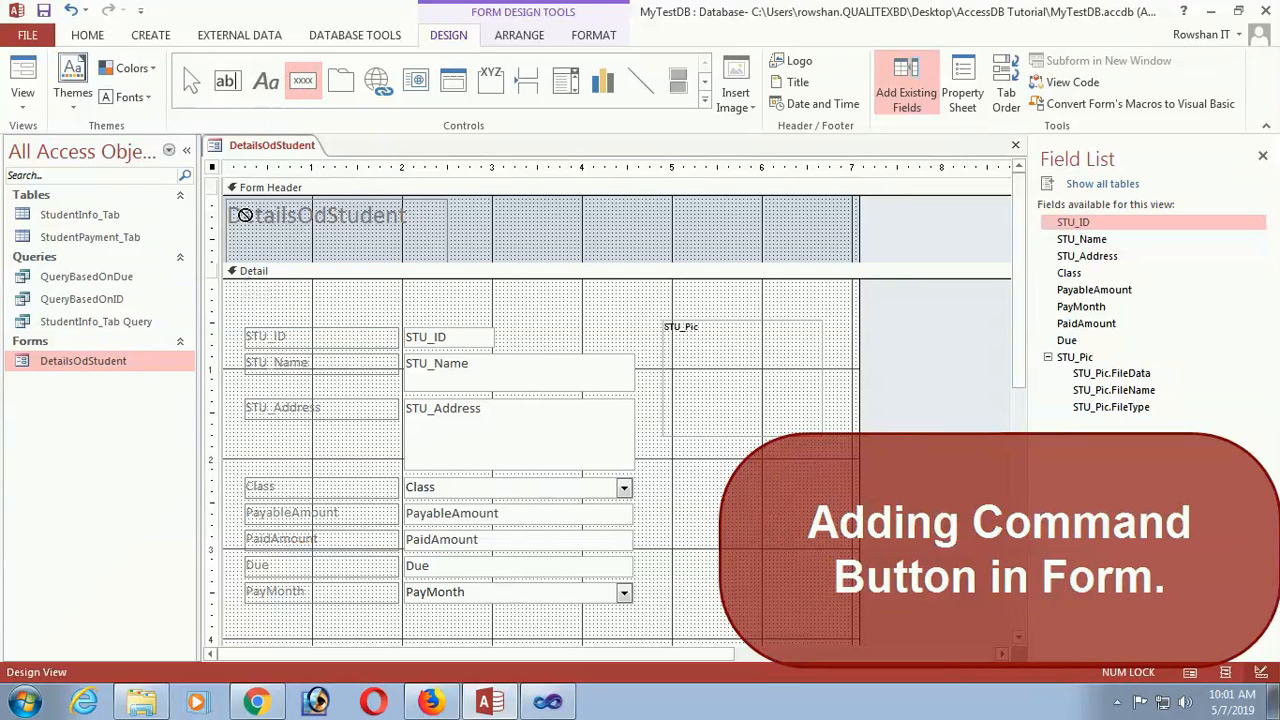
pyautogui.moveTo(240, 288); pyautogui.dragTo(288, 316)
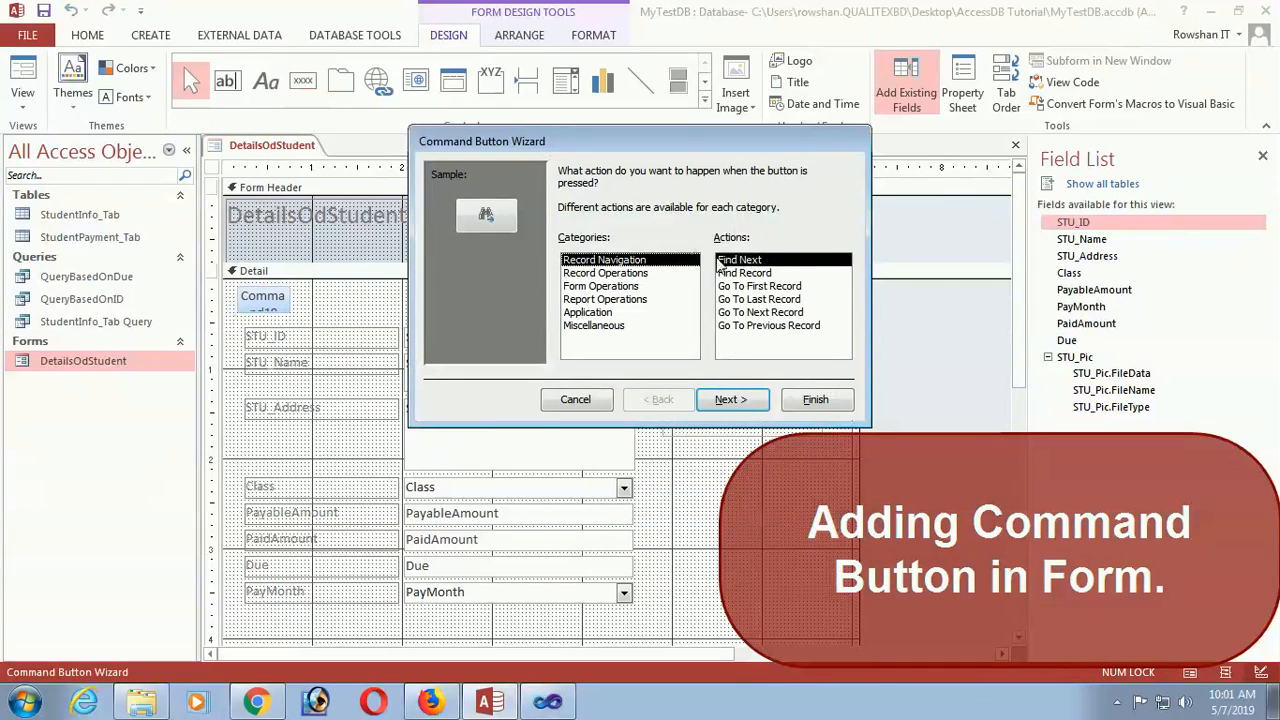
pyautogui.click(614, 274)
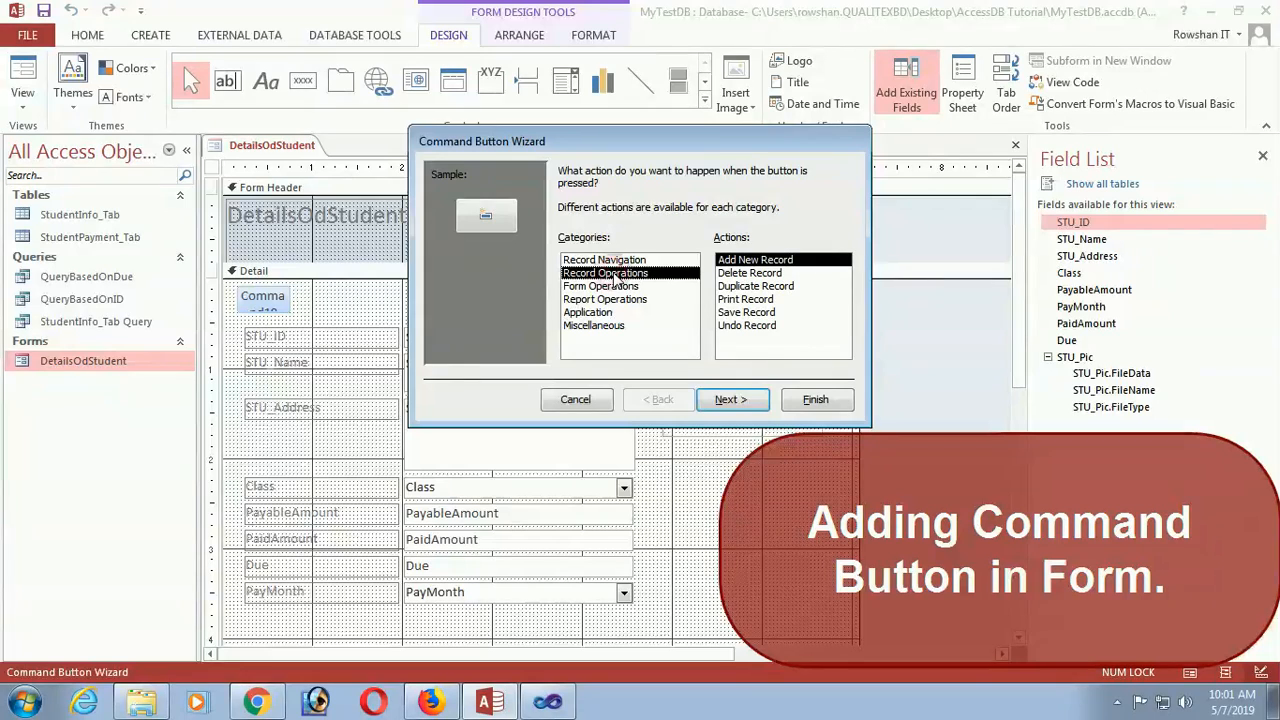
pyautogui.click(604, 287)
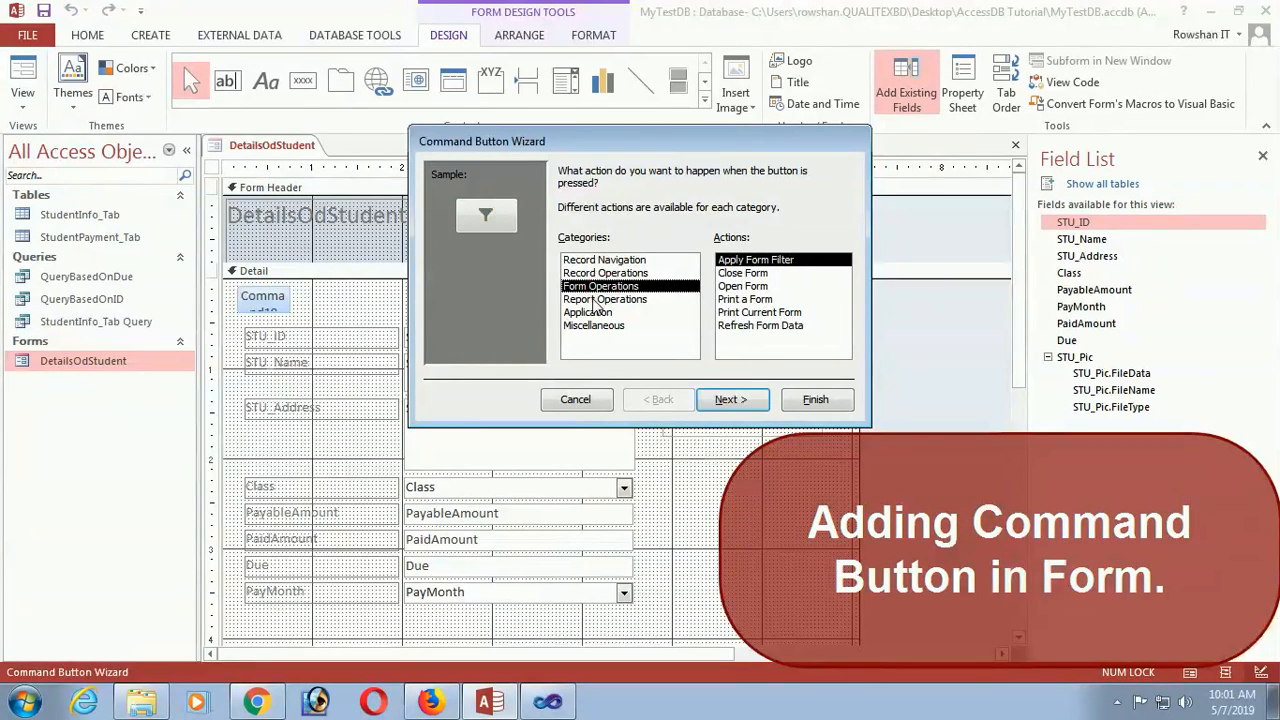
pyautogui.click(597, 300)
pyautogui.click(588, 313)
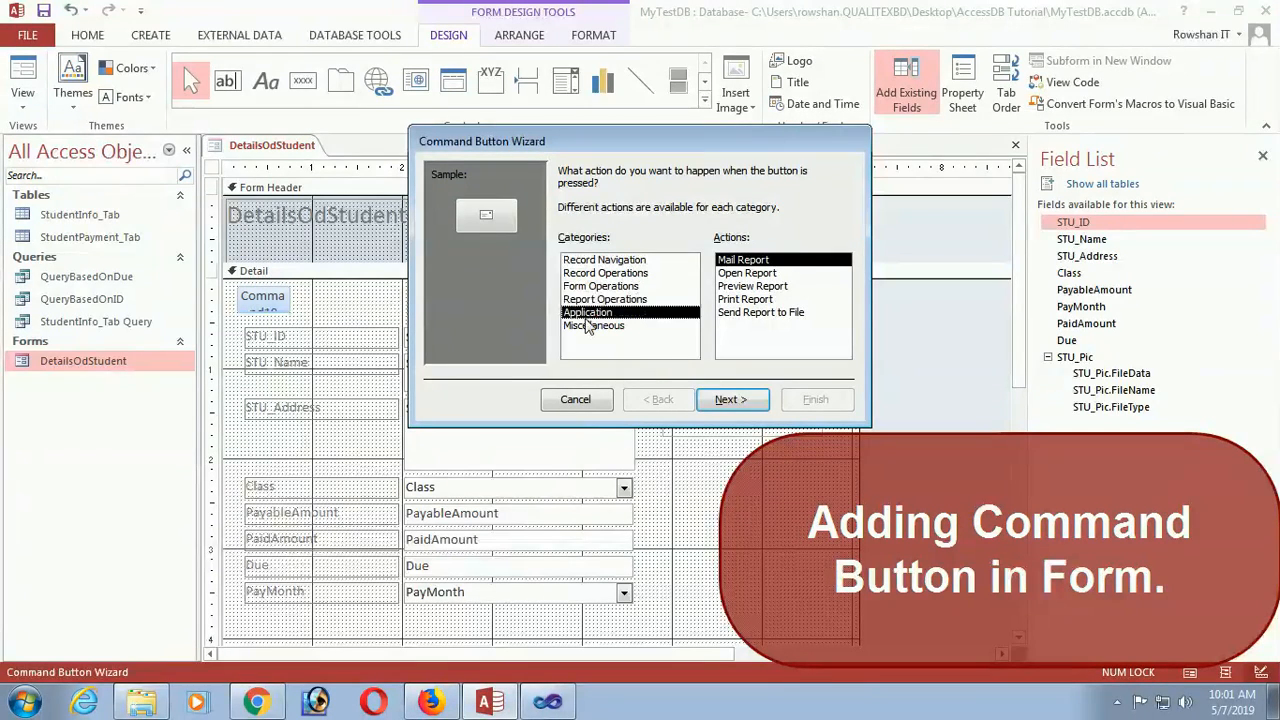
pyautogui.click(590, 327)
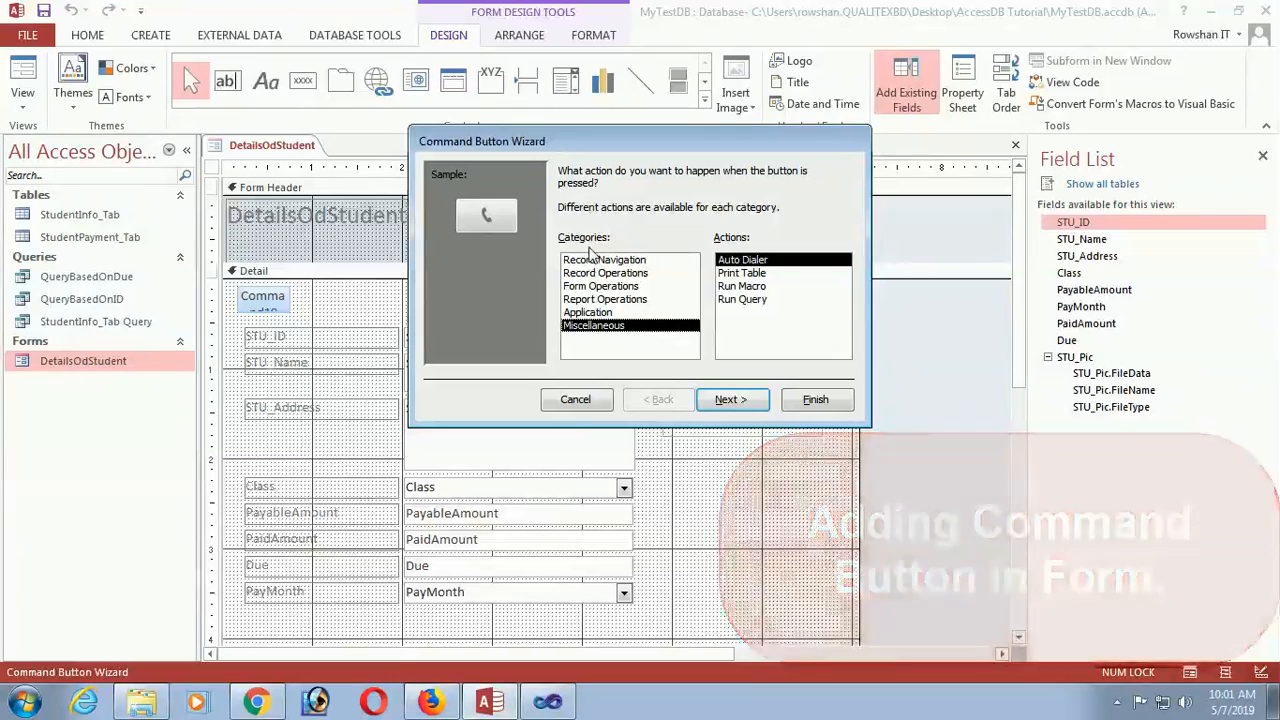
pyautogui.click(590, 261)
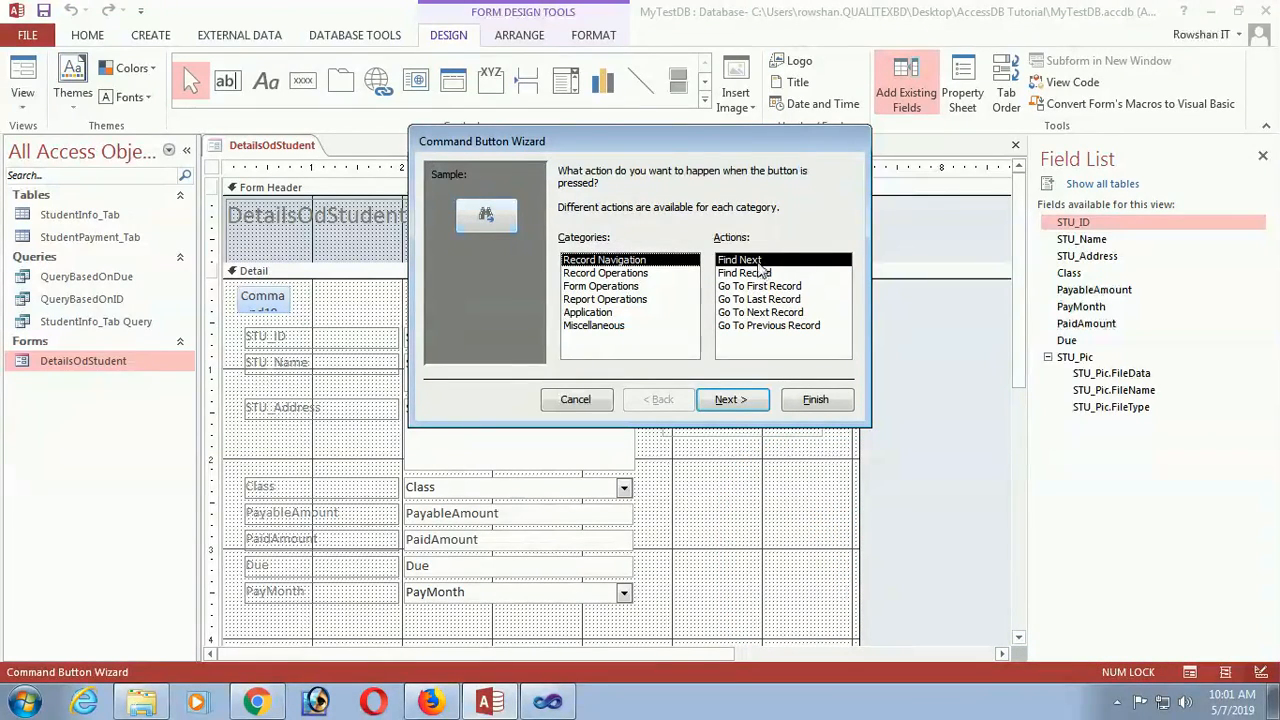
# Step: Finish the command button with the Find Next picture and its default name, and widen it to about 0.6 on the ruler
pyautogui.click(728, 400)
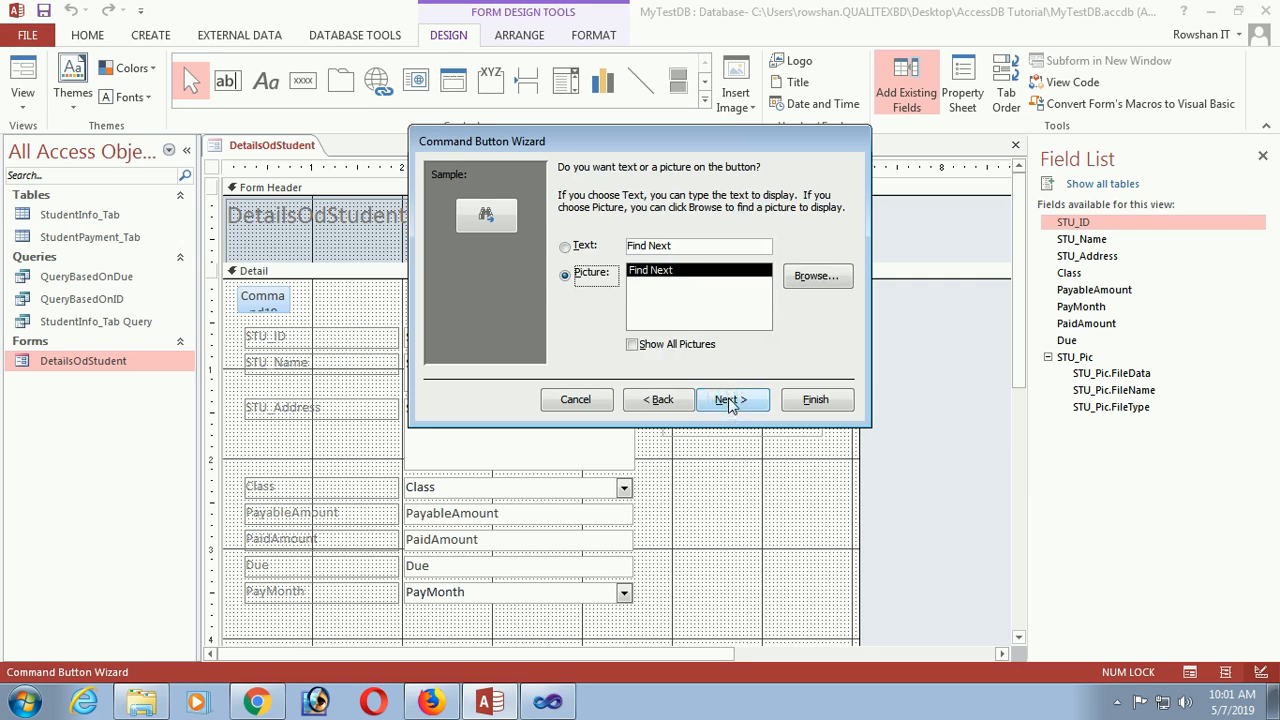
pyautogui.click(728, 400)
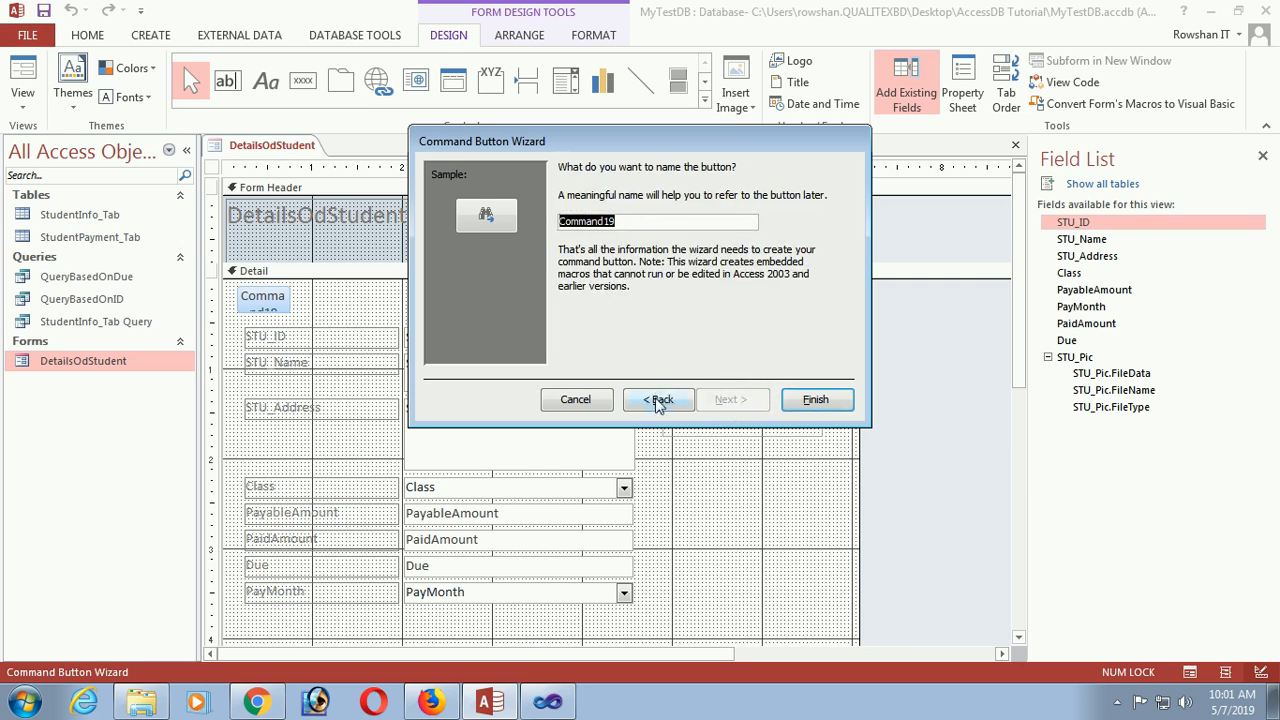
pyautogui.click(657, 400)
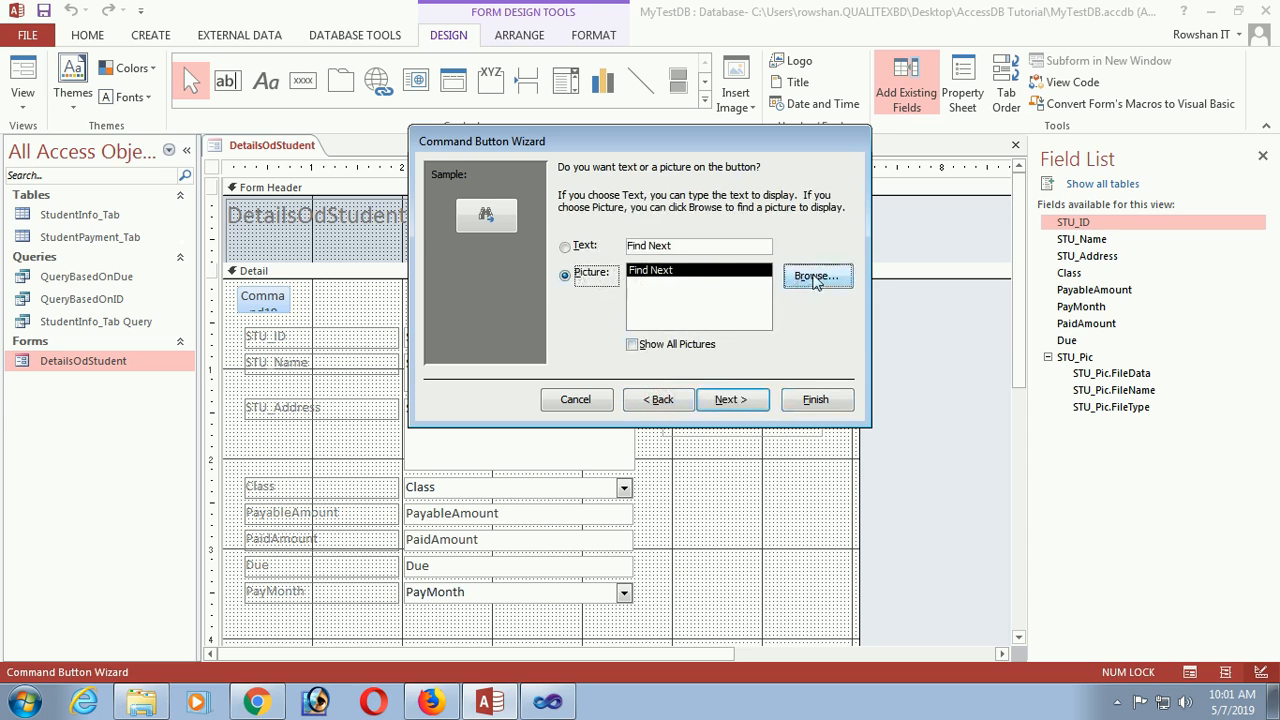
pyautogui.click(815, 278)
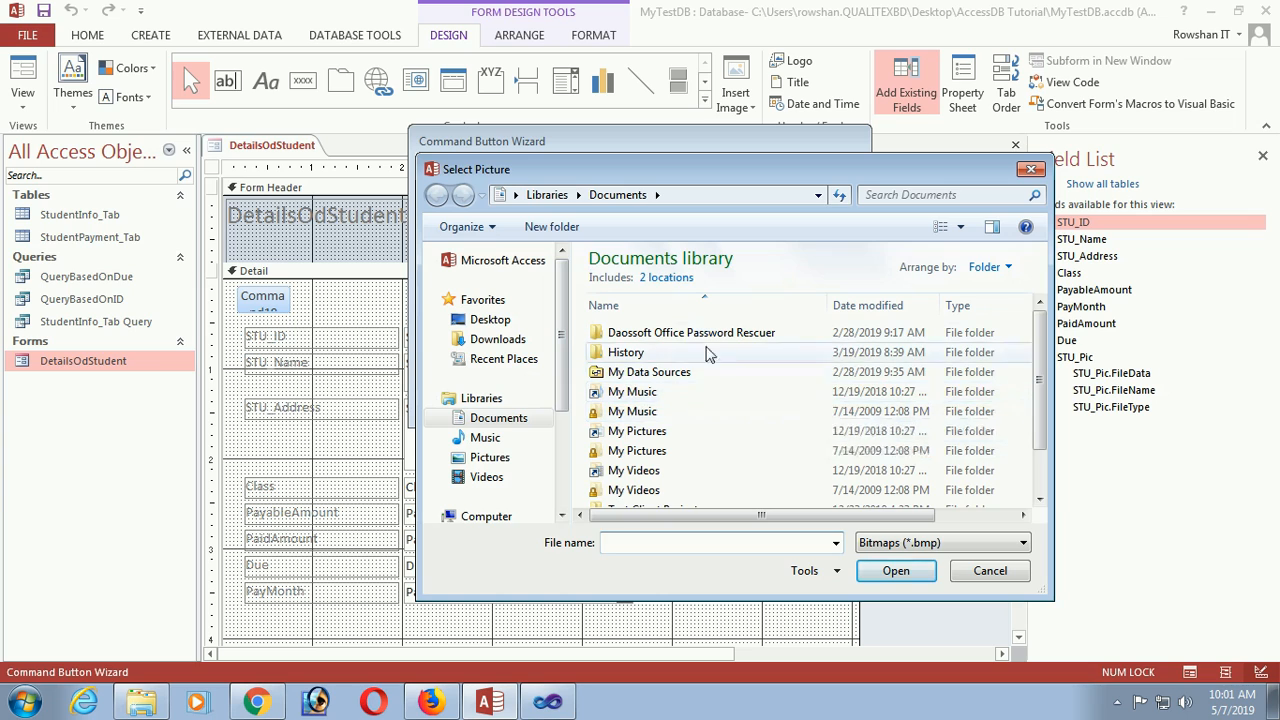
pyautogui.click(990, 570)
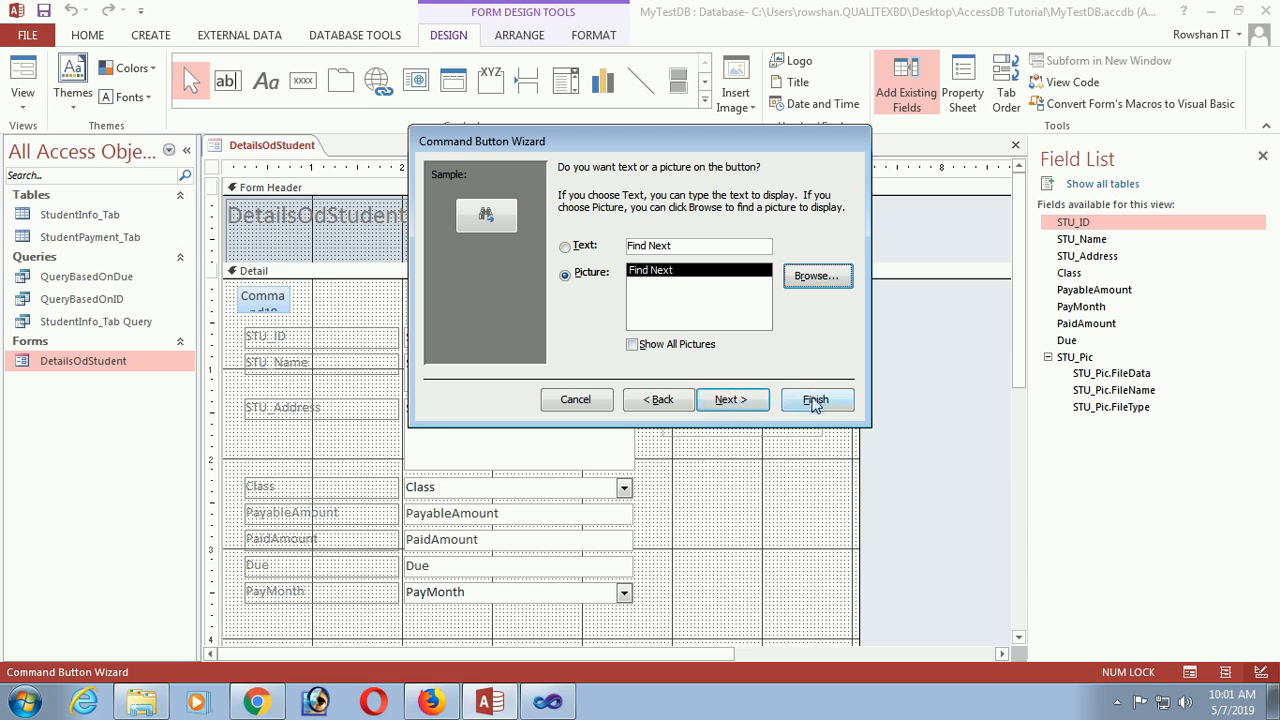
pyautogui.click(740, 399)
pyautogui.click(815, 401)
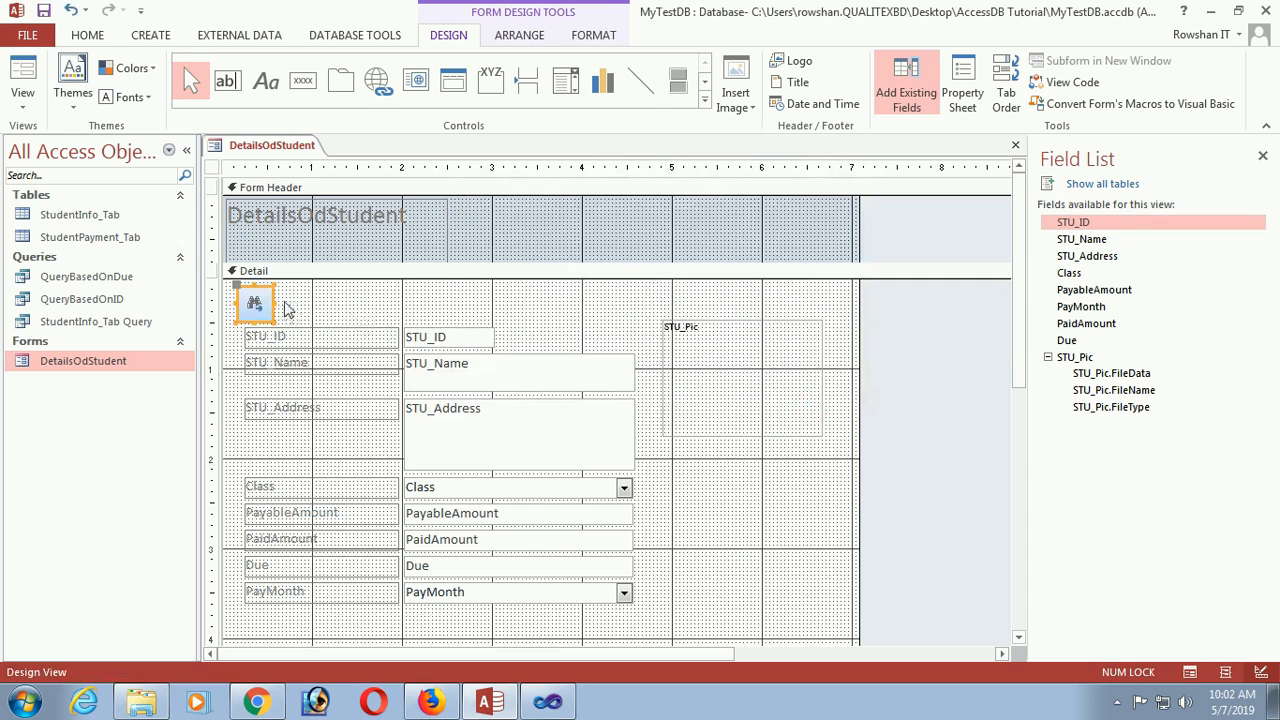
pyautogui.moveTo(270, 302); pyautogui.dragTo(291, 302)
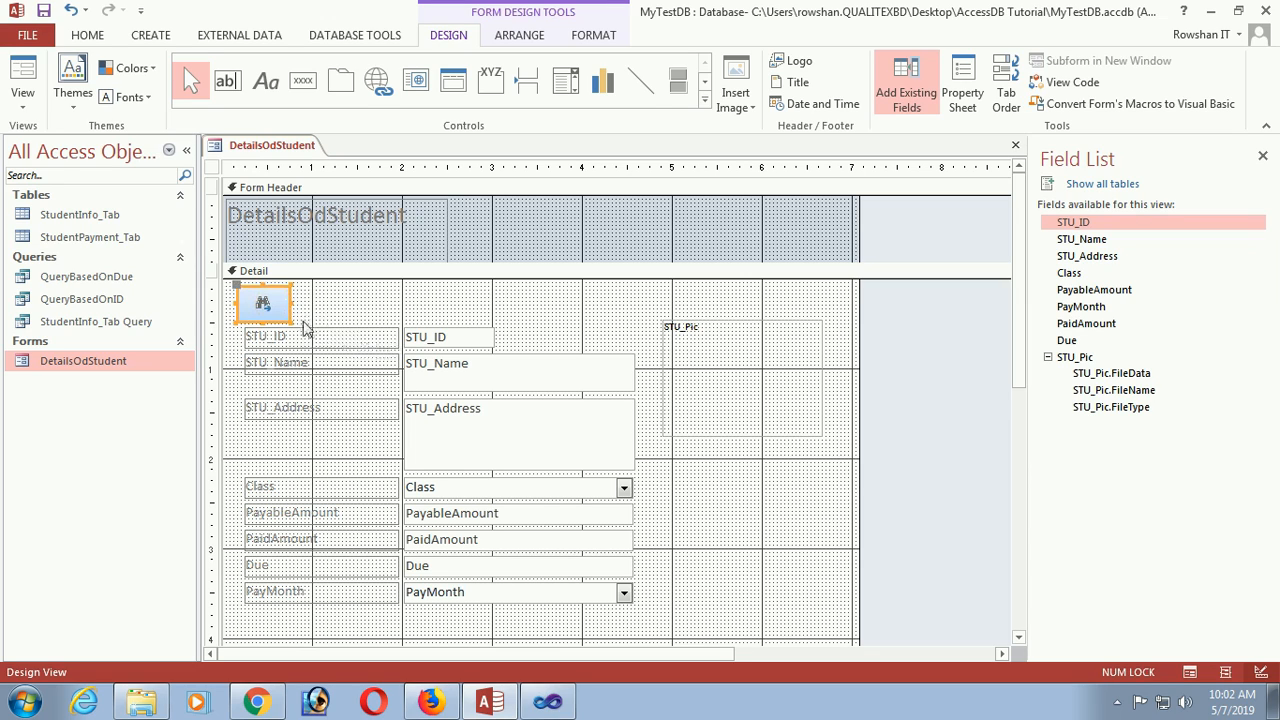
# Step: Add a command button beside the Find Next button with the Go To Next Record action, keeping its default picture and name
pyautogui.click(303, 80)
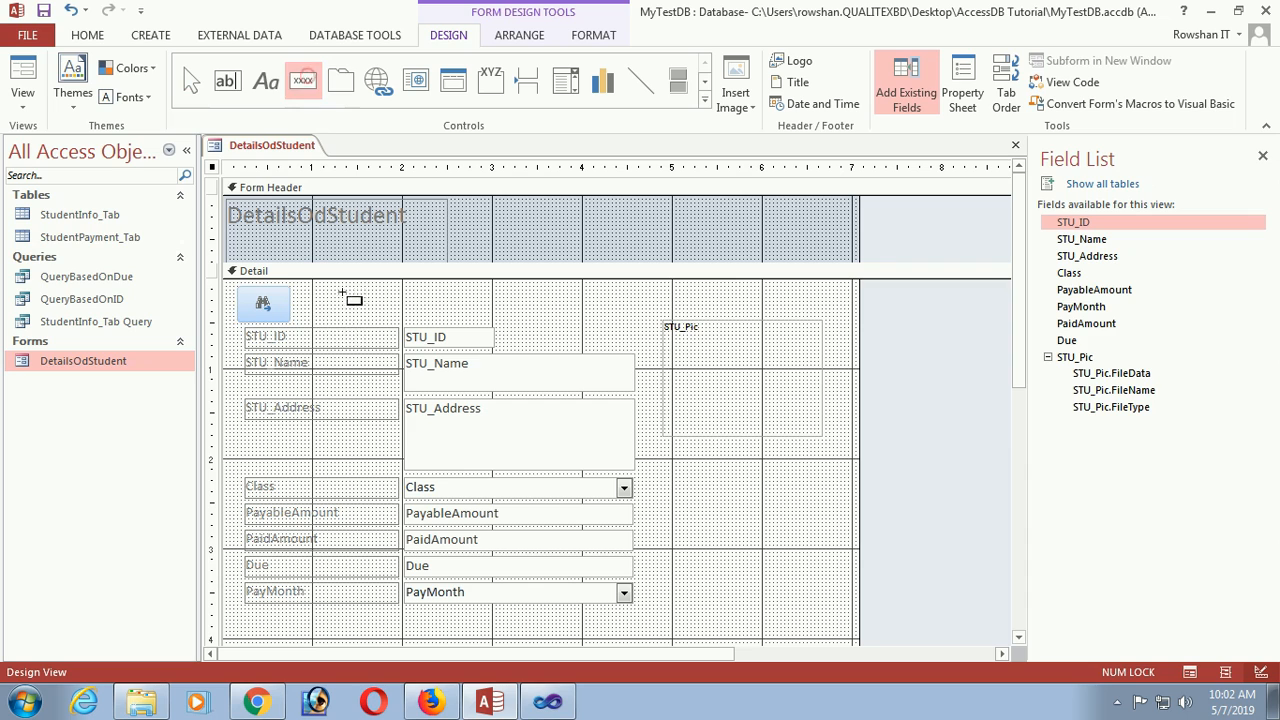
pyautogui.moveTo(301, 294); pyautogui.dragTo(345, 324)
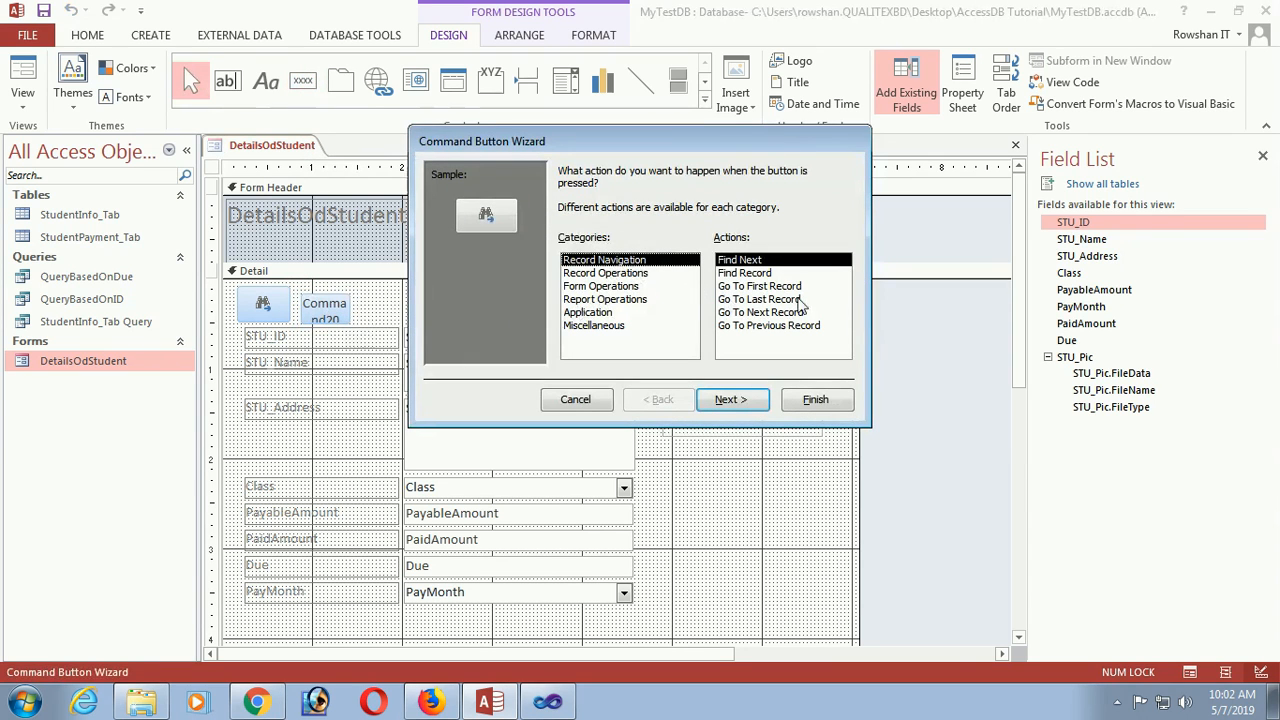
pyautogui.click(768, 313)
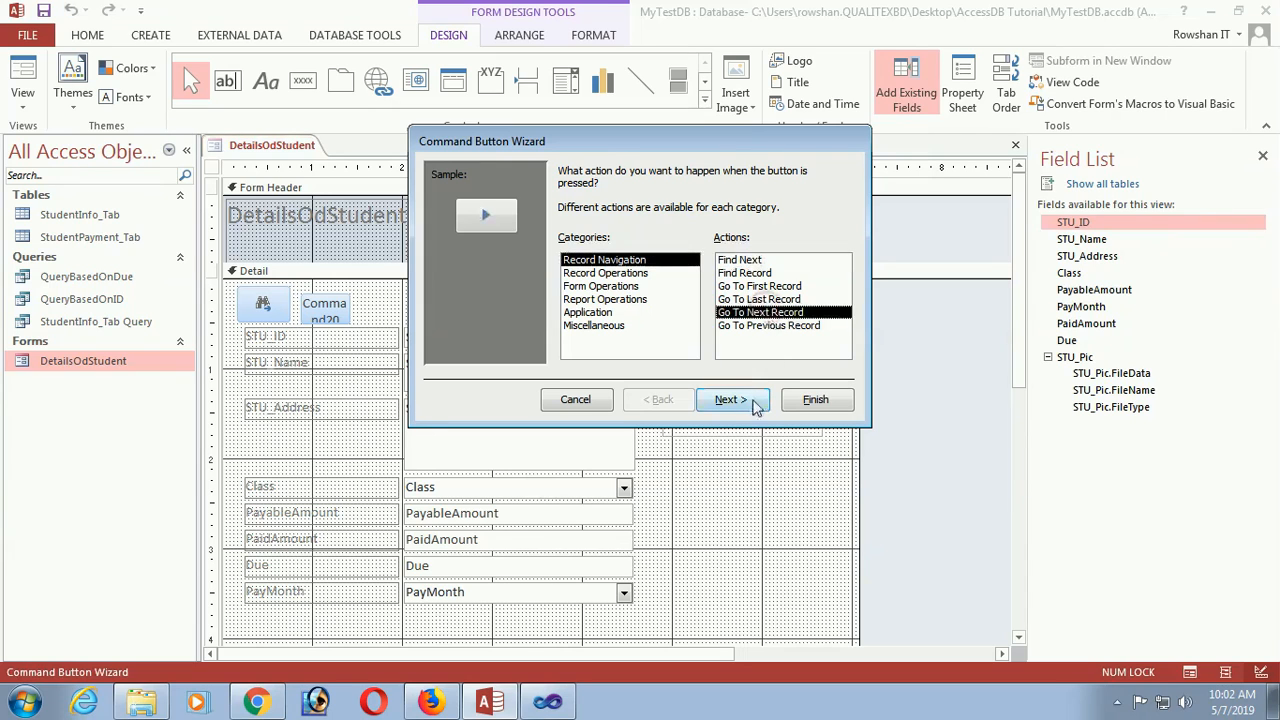
pyautogui.click(738, 405)
pyautogui.click(733, 401)
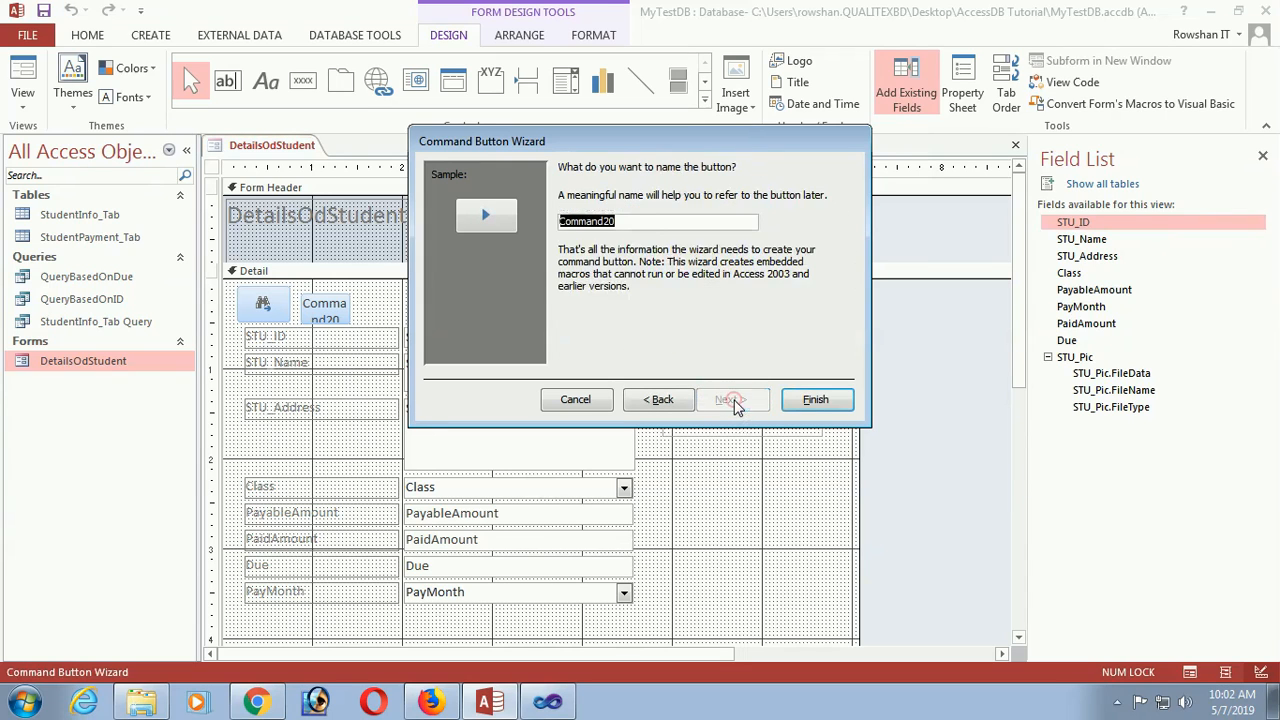
pyautogui.click(815, 401)
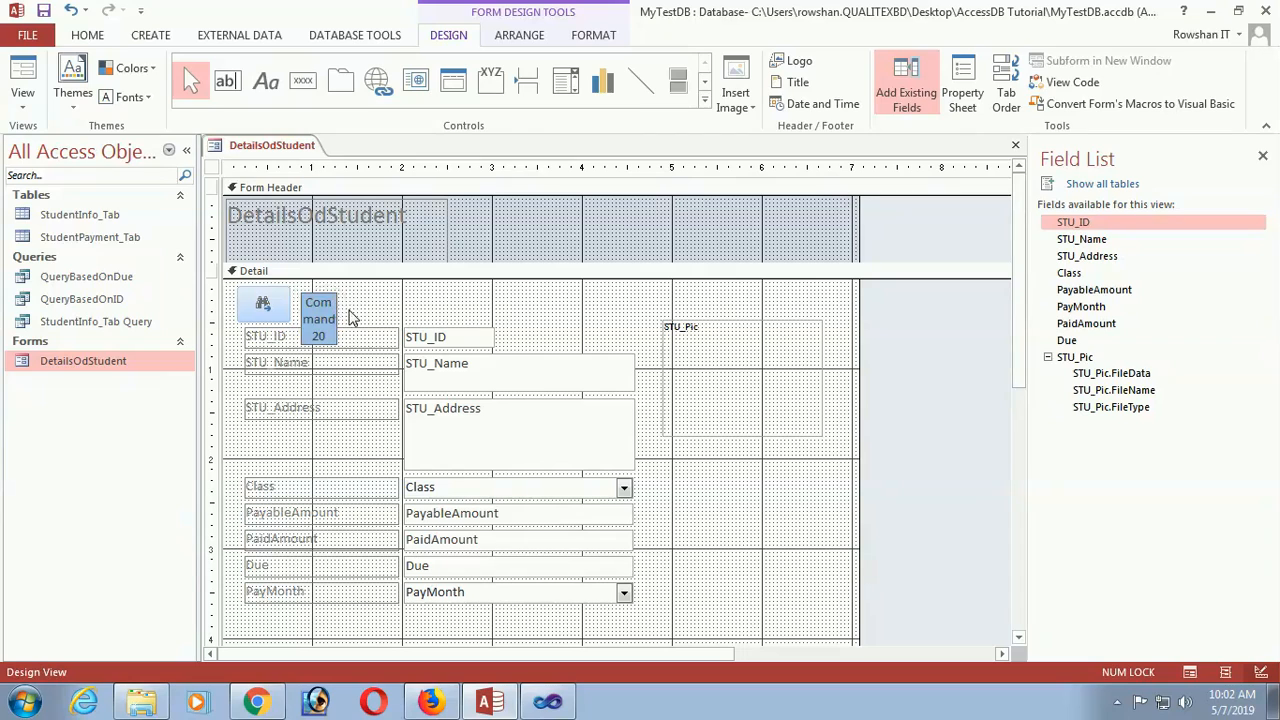
# Step: Align the next-record button with the top of the Find Next button and widen it to about 0.65 on the ruler
pyautogui.click(340, 314)
pyautogui.click(336, 312)
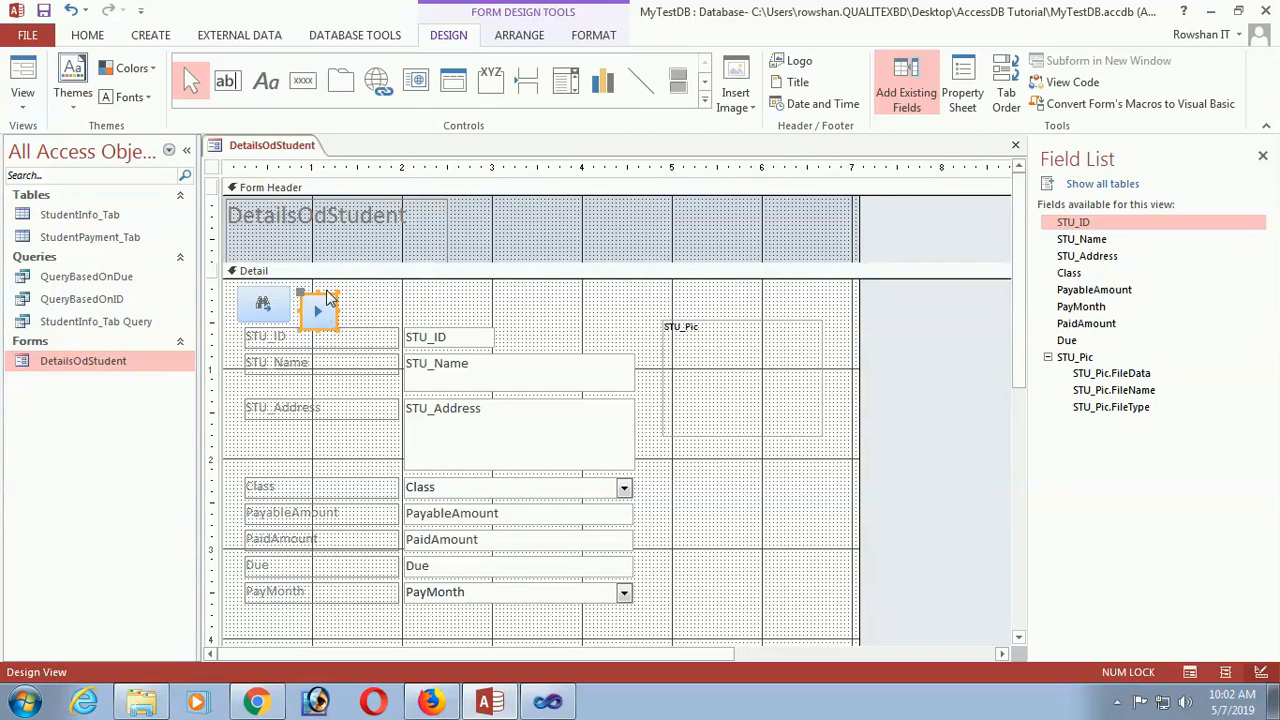
pyautogui.moveTo(302, 294); pyautogui.dragTo(356, 302)
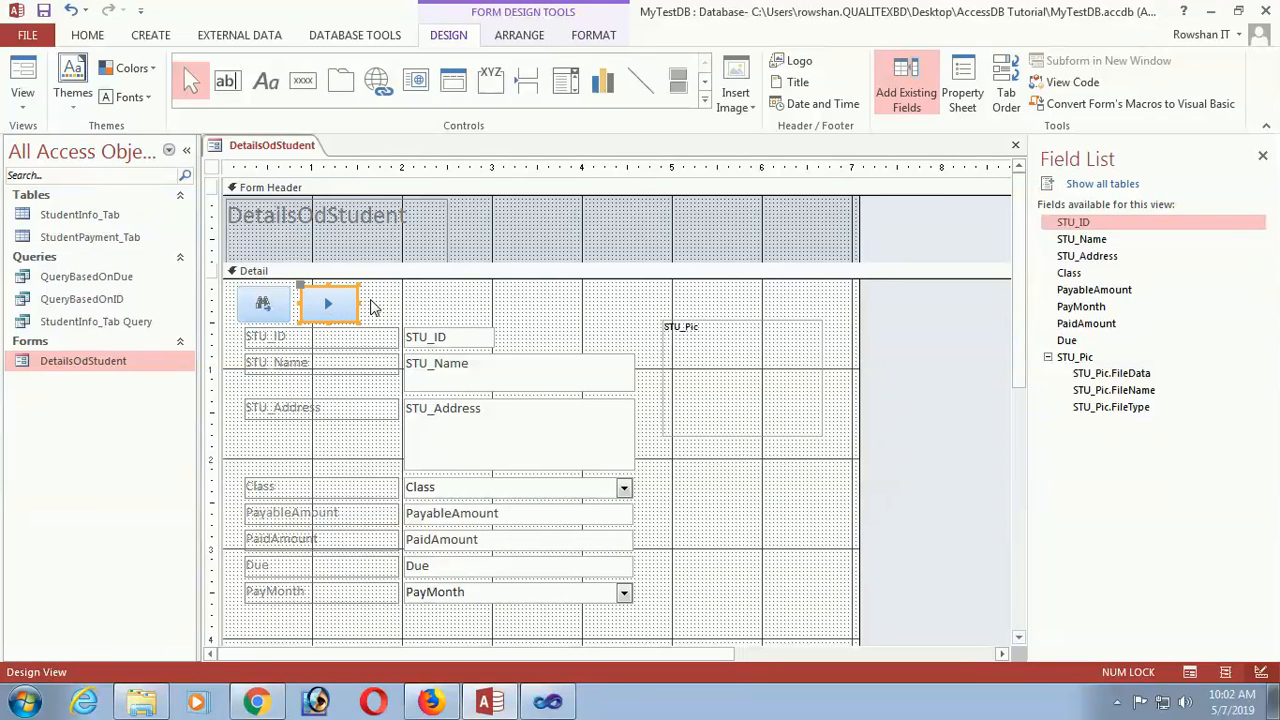
# Step: Add a Go To Previous Record picture button beside the next-record button and widen it to about 0.7 on the ruler
pyautogui.click(303, 80)
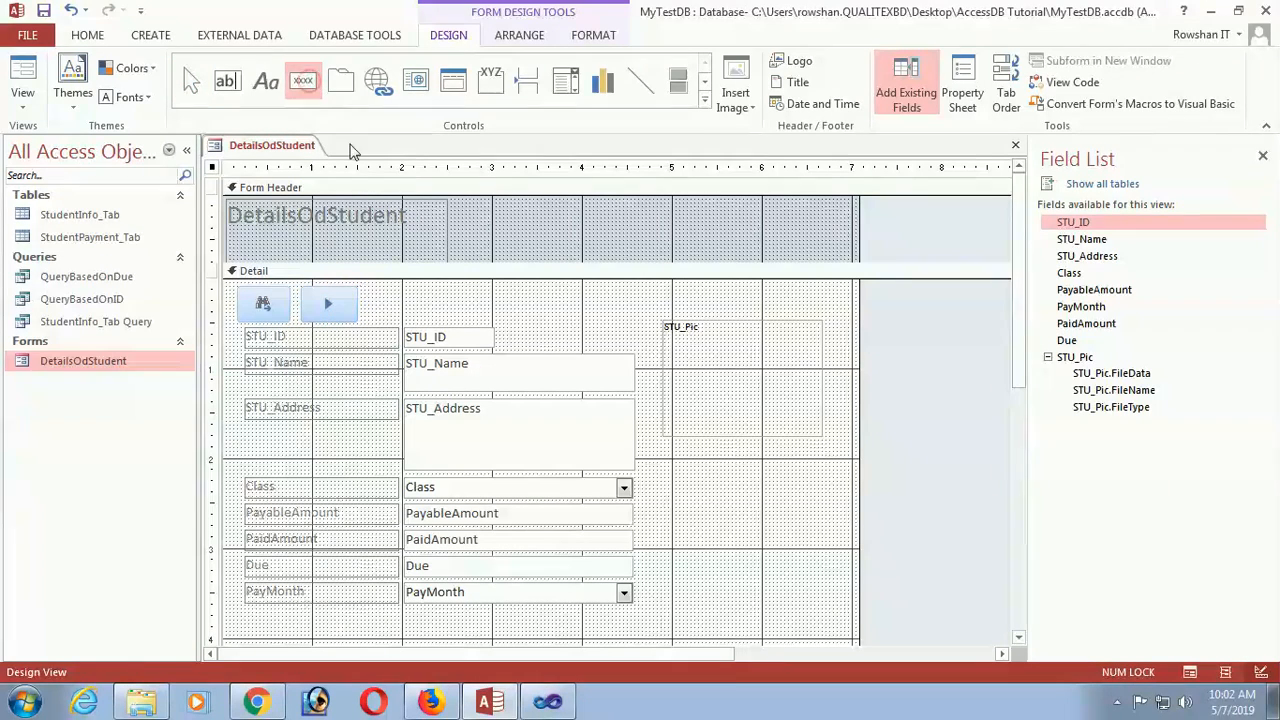
pyautogui.click(372, 287)
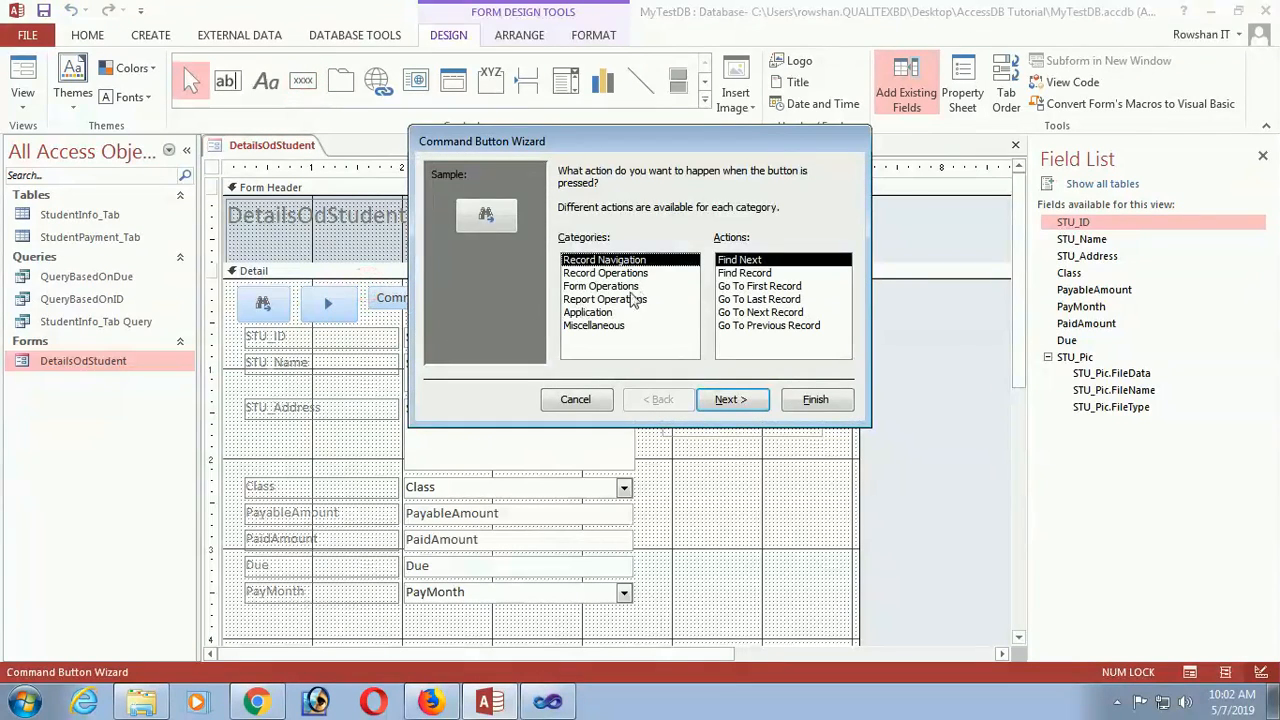
pyautogui.click(766, 325)
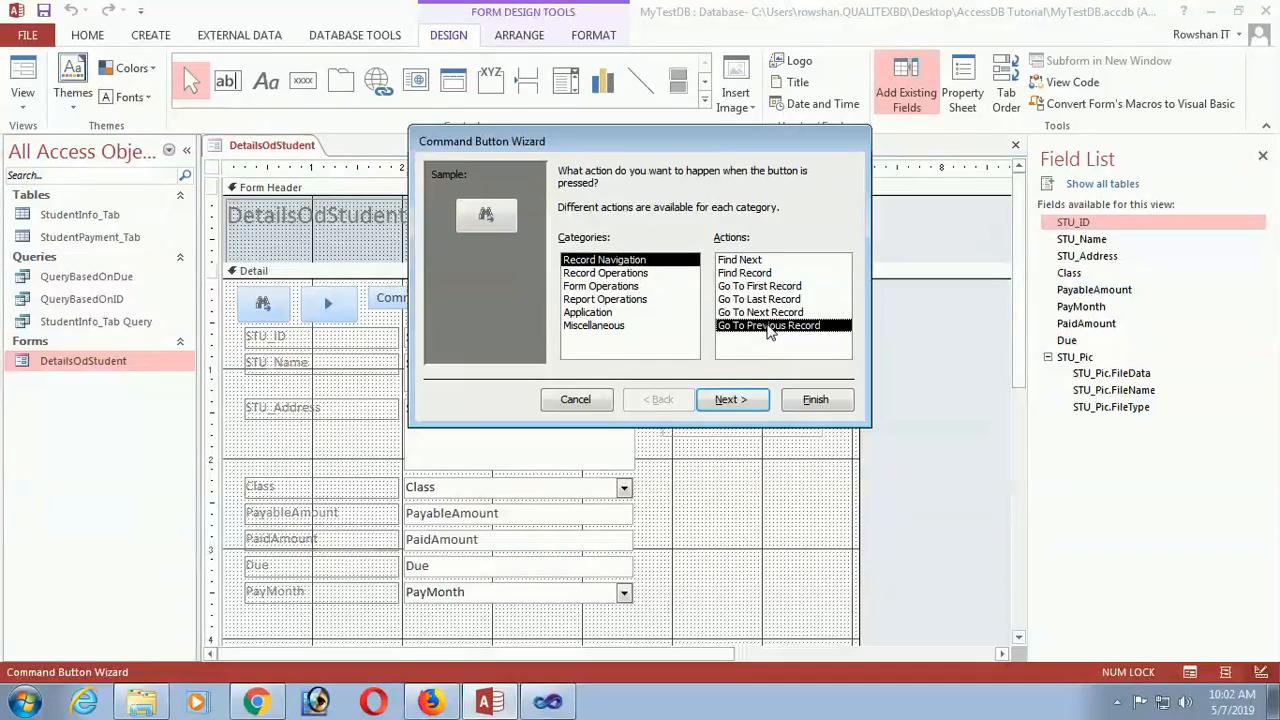
pyautogui.click(745, 398)
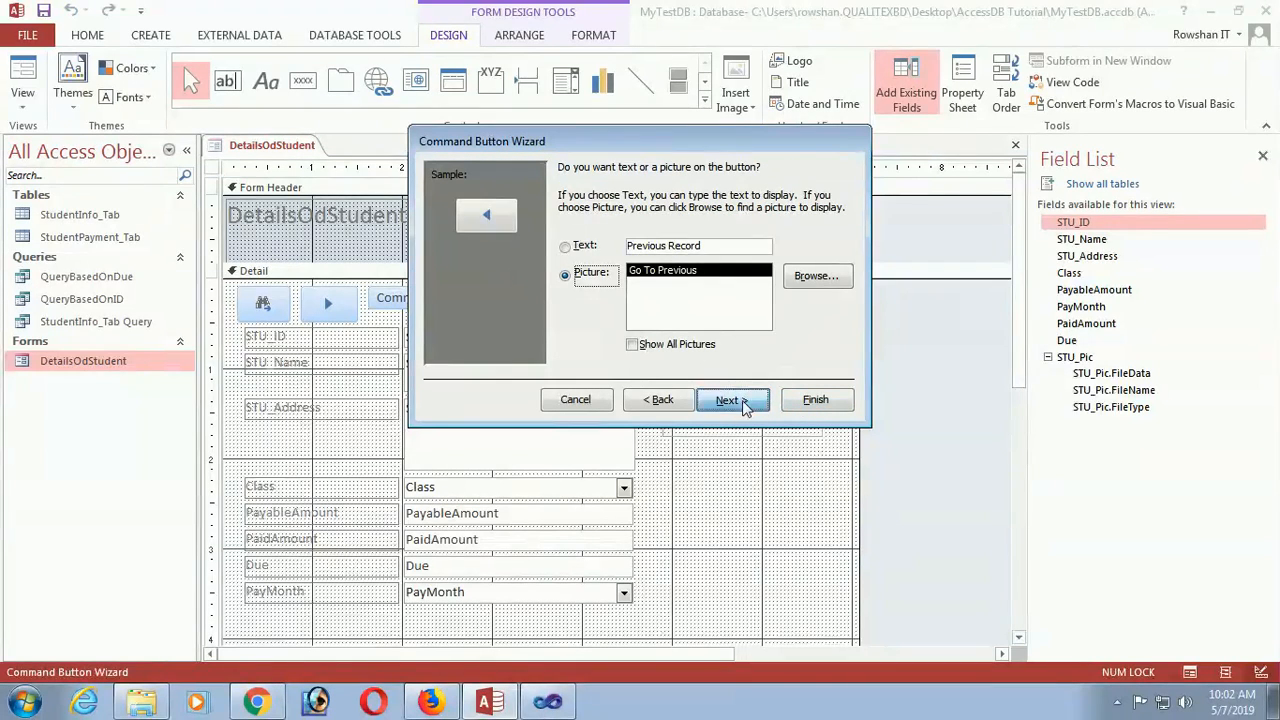
pyautogui.click(745, 400)
pyautogui.click(815, 399)
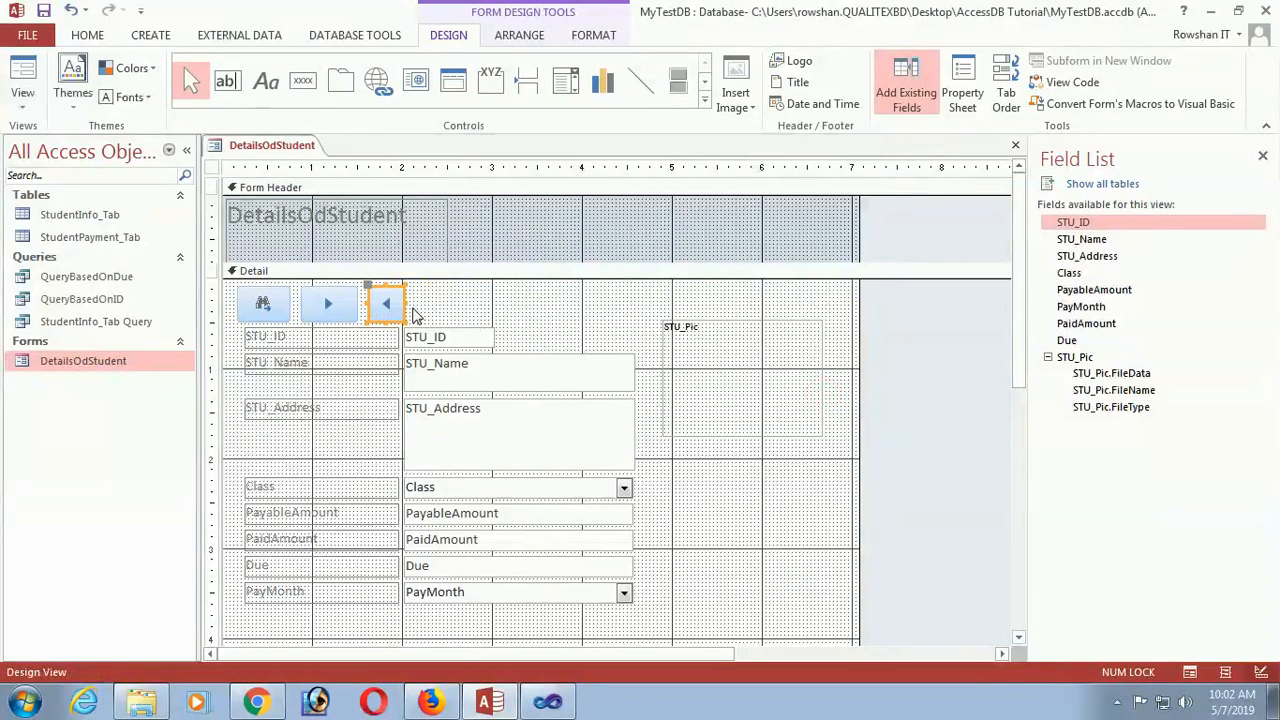
pyautogui.moveTo(405, 305); pyautogui.dragTo(433, 305)
pyautogui.click(482, 316)
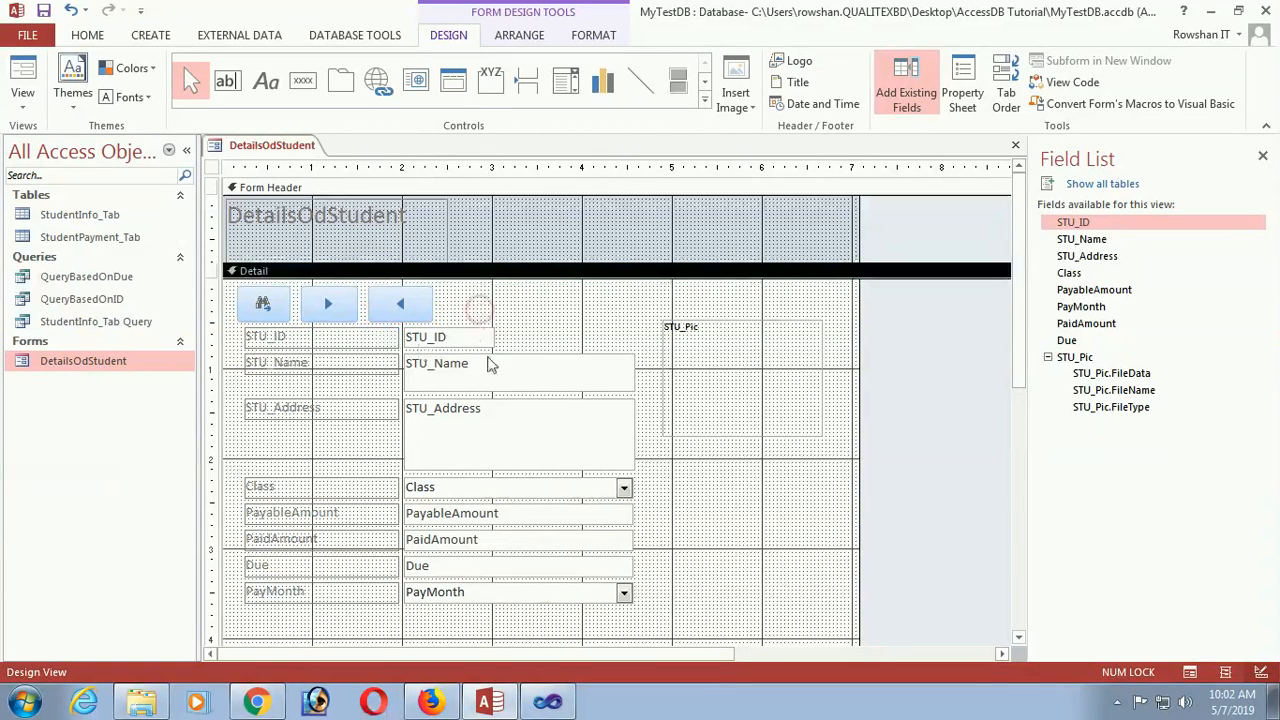
# Step: Add a command button beside the previous-record button with the Print a Form action from Form Operations, set to print DetailsOdStudent
pyautogui.click(303, 80)
pyautogui.moveTo(448, 287); pyautogui.dragTo(488, 324)
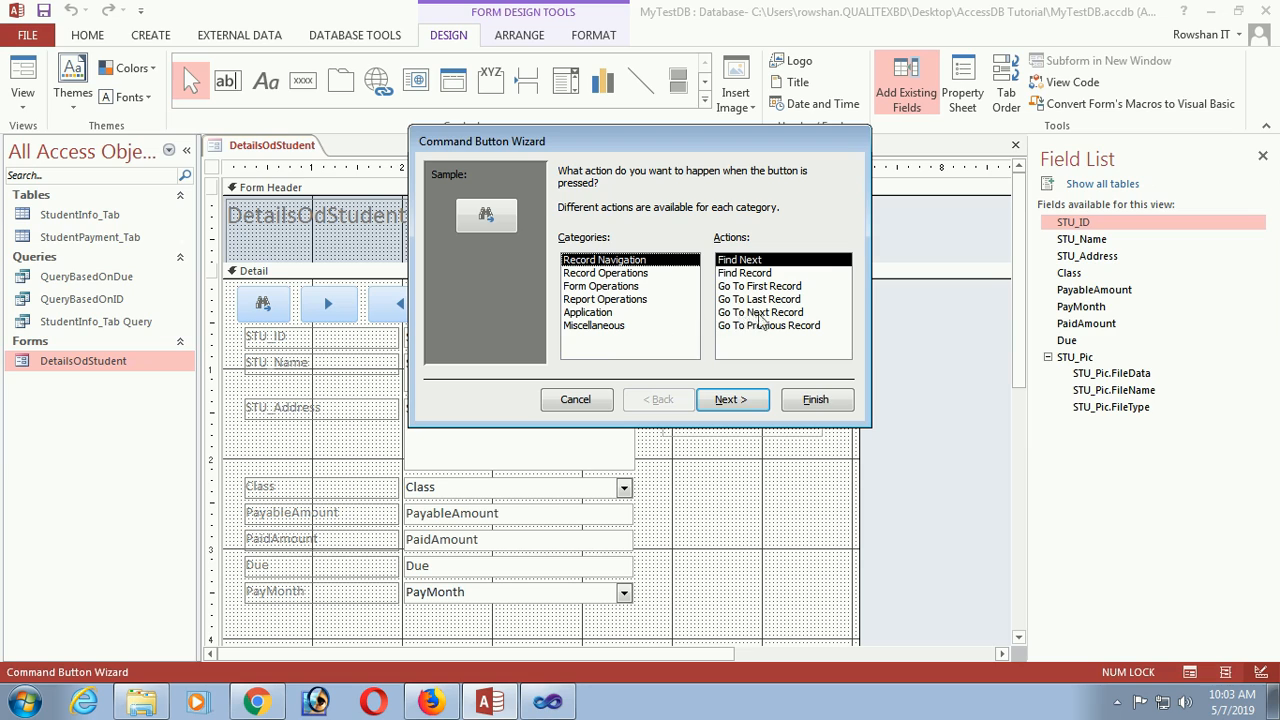
pyautogui.click(610, 273)
pyautogui.click(606, 287)
pyautogui.click(758, 300)
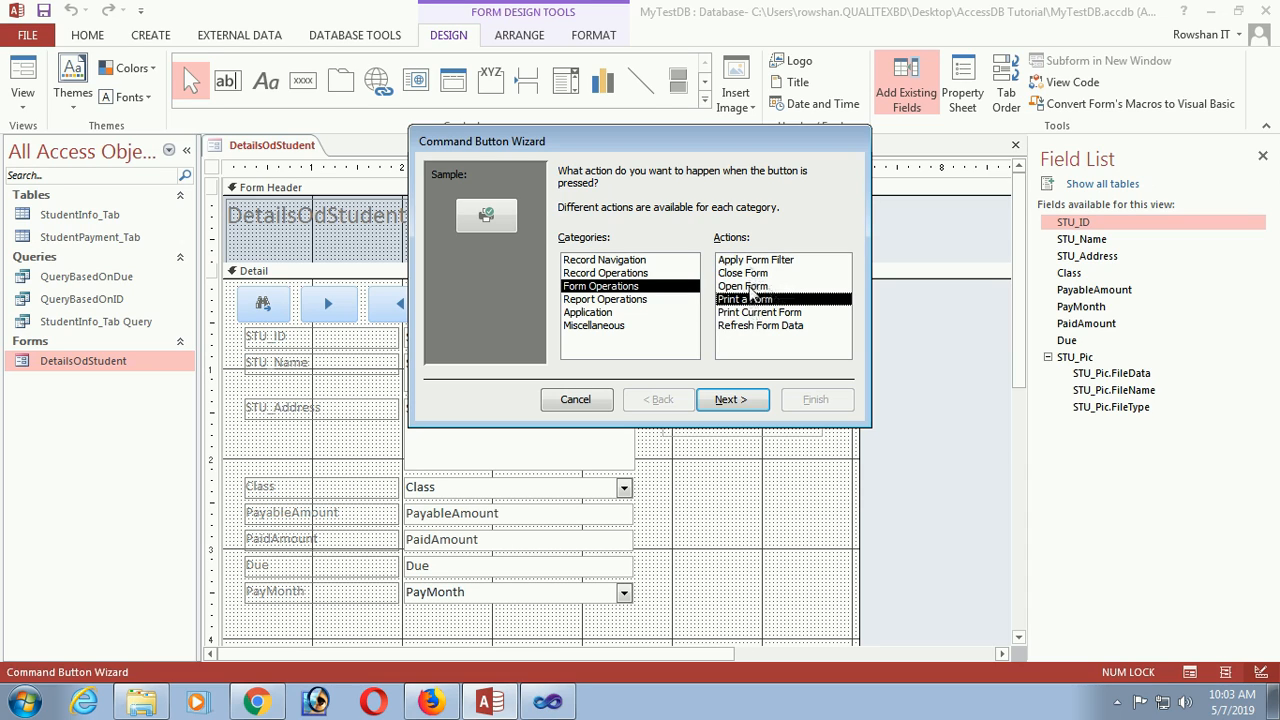
pyautogui.click(733, 400)
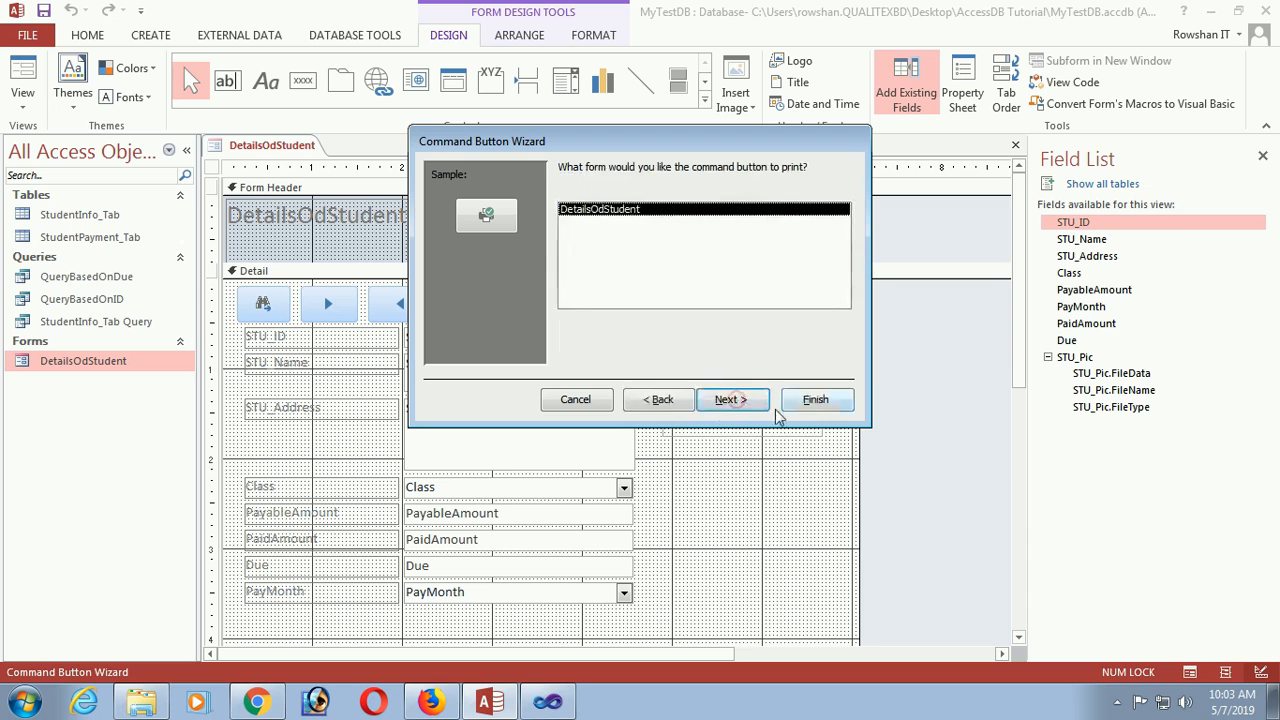
pyautogui.click(815, 400)
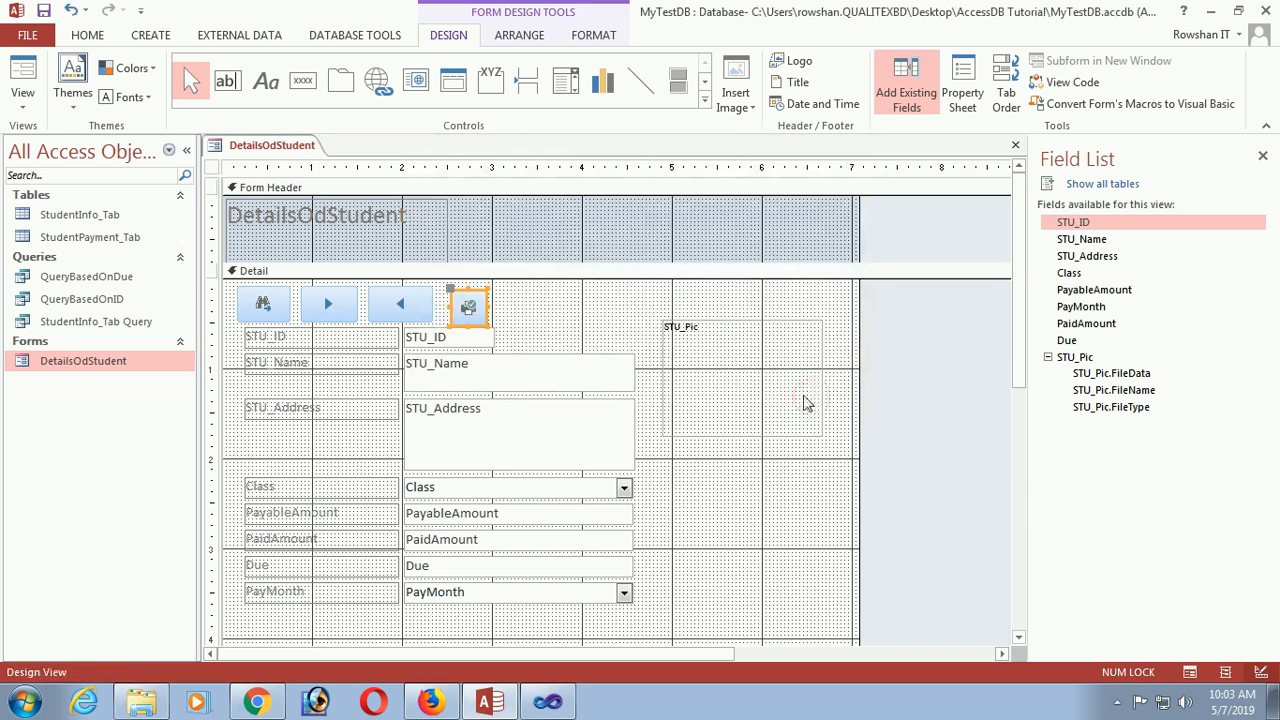
# Step: Add a command button beside the print button with the Close Form action from Form Operations, keeping the default picture and name
pyautogui.click(303, 80)
pyautogui.click(494, 290)
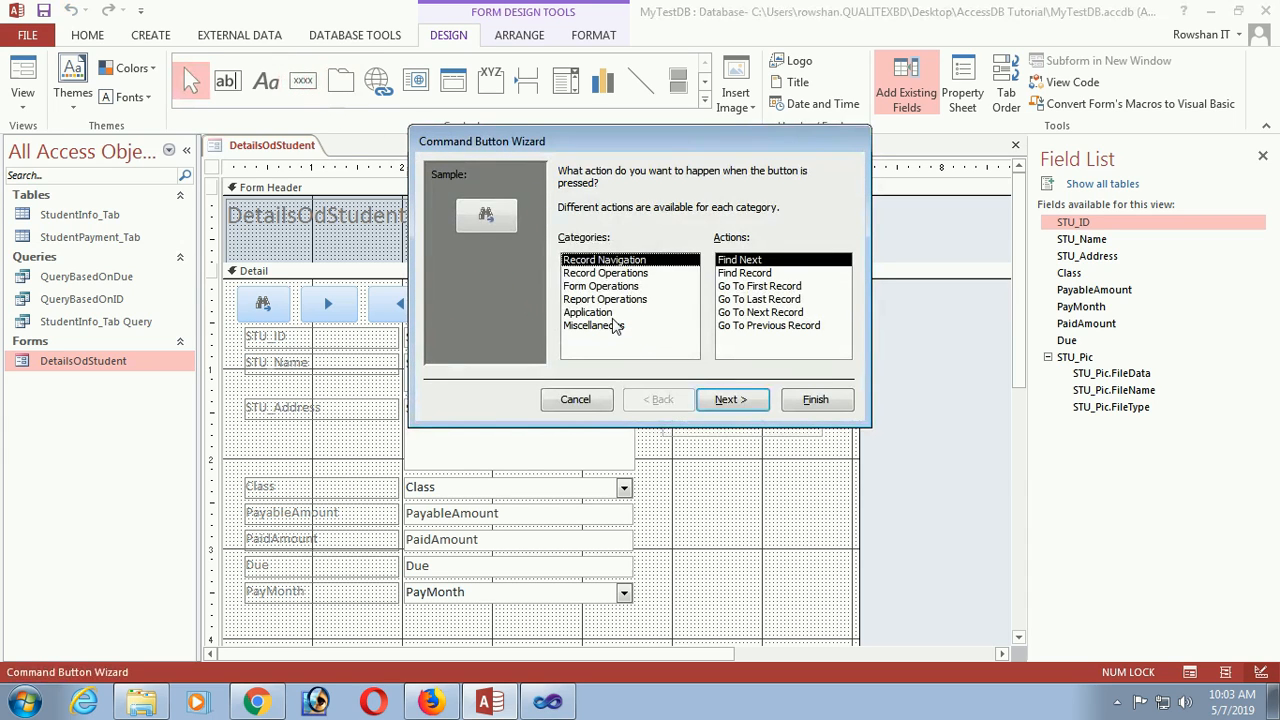
pyautogui.click(598, 288)
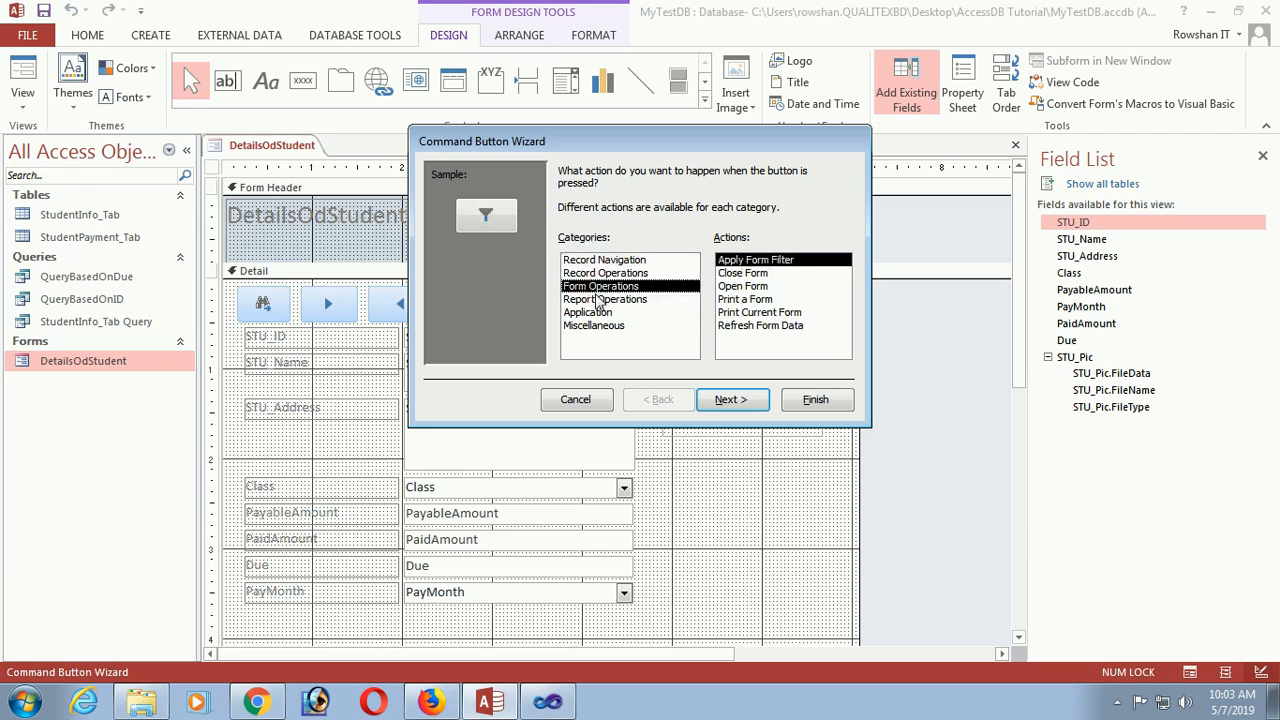
pyautogui.click(742, 273)
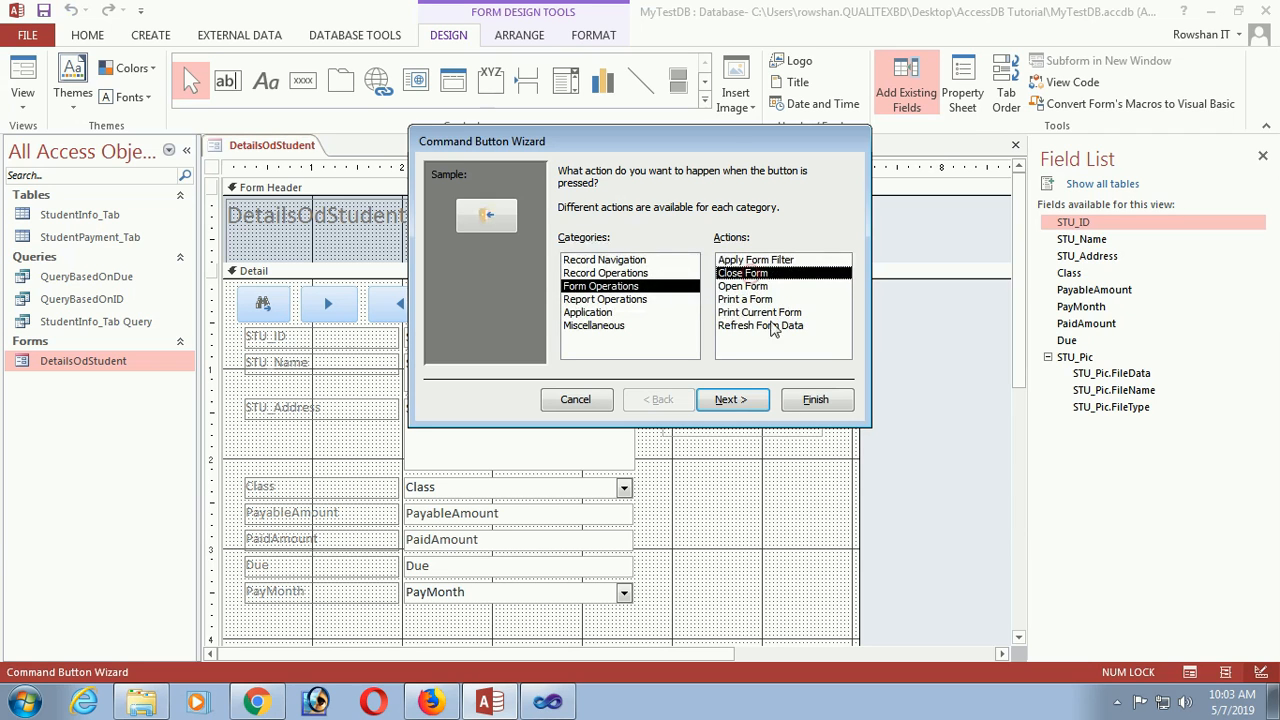
pyautogui.click(730, 399)
pyautogui.click(730, 399)
pyautogui.click(815, 399)
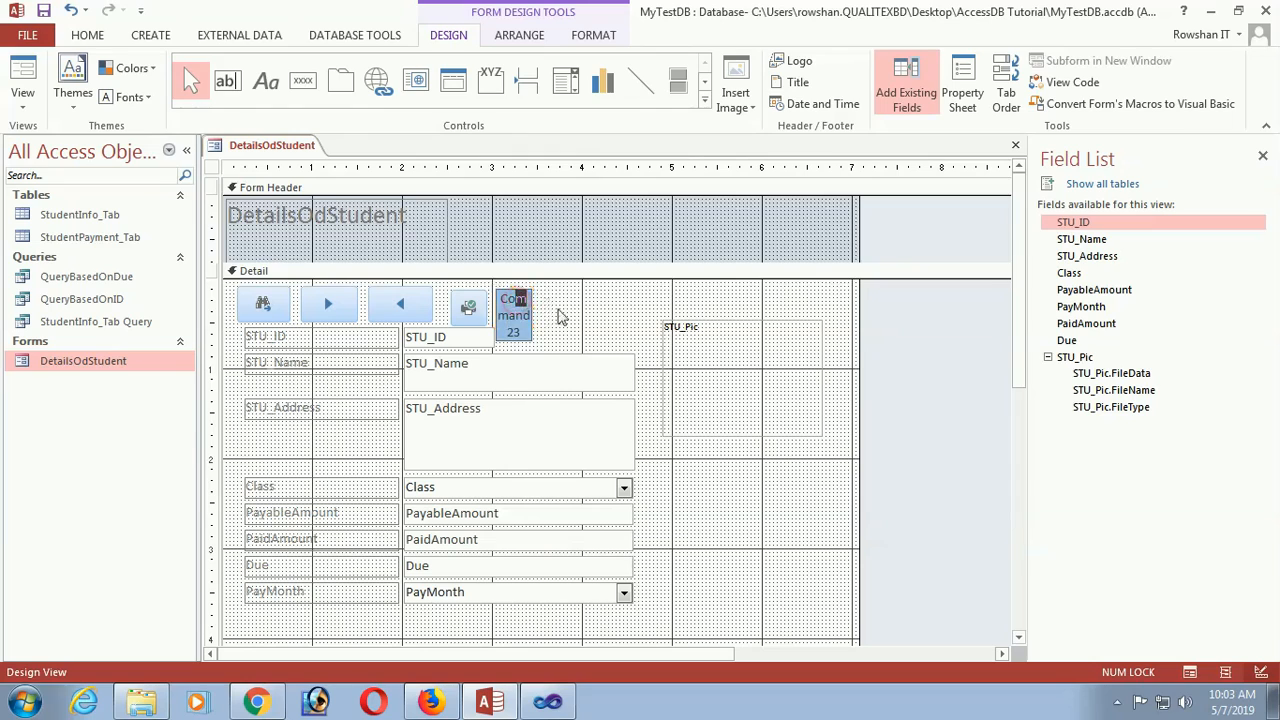
# Step: Move the close-form button slightly away from the print button and shift the print button so both align with the button row
pyautogui.click(558, 313)
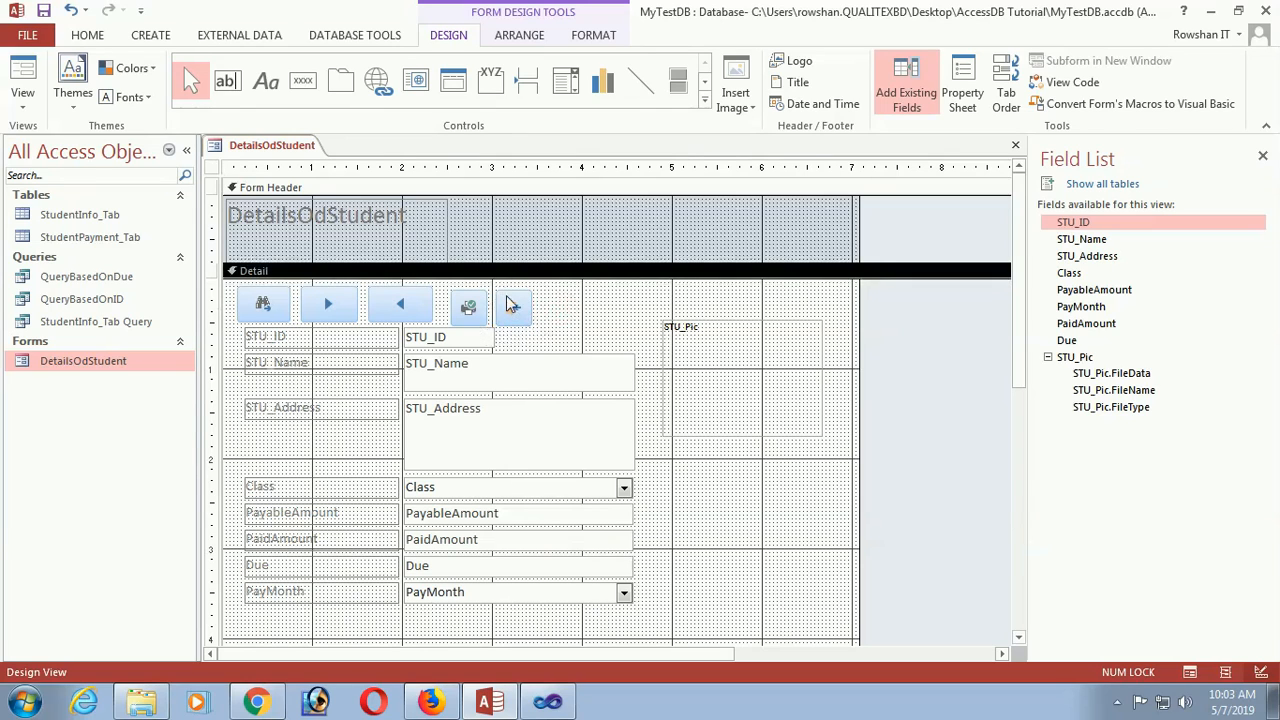
pyautogui.click(510, 305)
pyautogui.moveTo(492, 291); pyautogui.dragTo(507, 287)
pyautogui.click(455, 297)
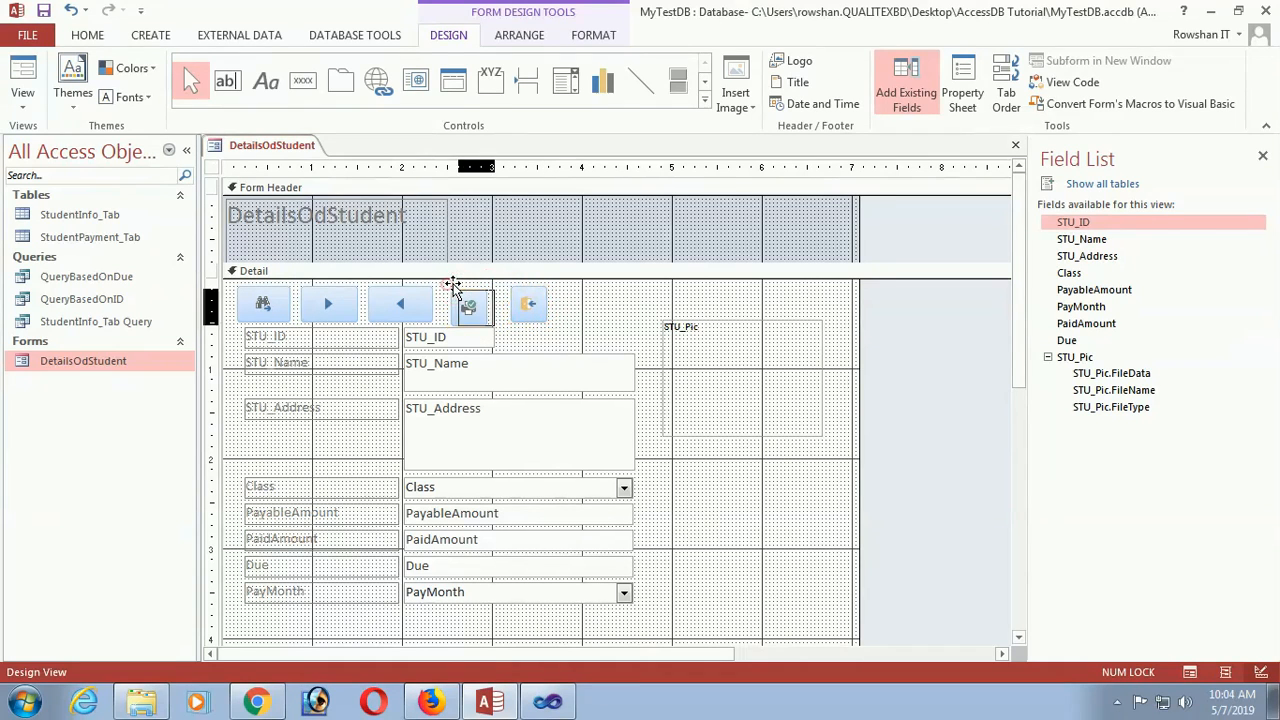
pyautogui.moveTo(450, 284); pyautogui.dragTo(453, 284)
pyautogui.click(738, 500)
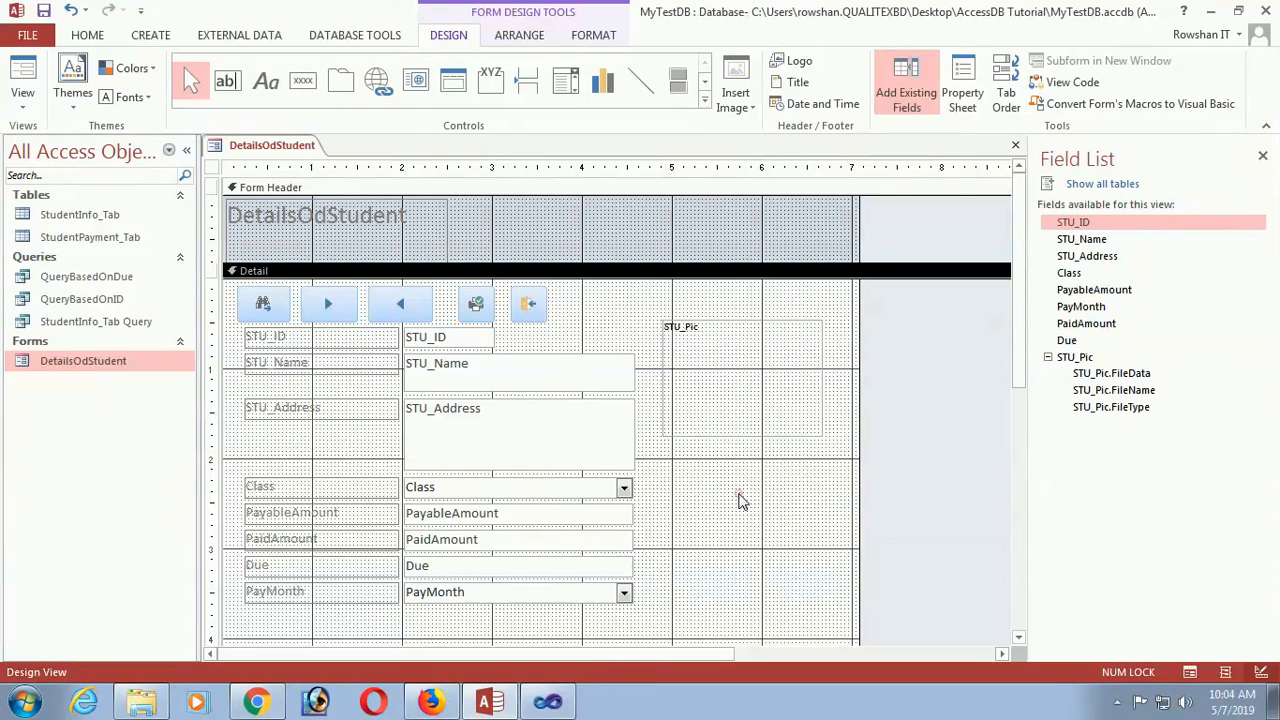
# Step: Switch DetailsOdStudent to Form View and test its previous-record and next-record buttons by stepping back and forth through the records
pyautogui.click(20, 66)
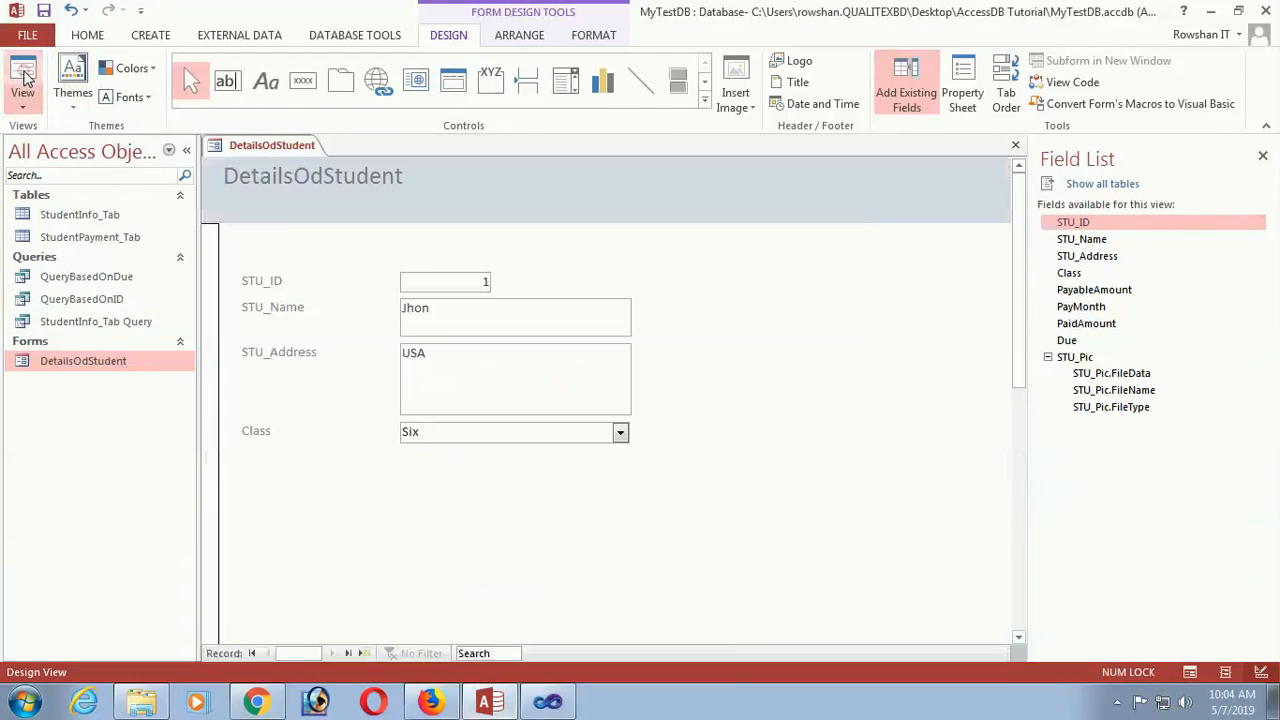
pyautogui.click(398, 250)
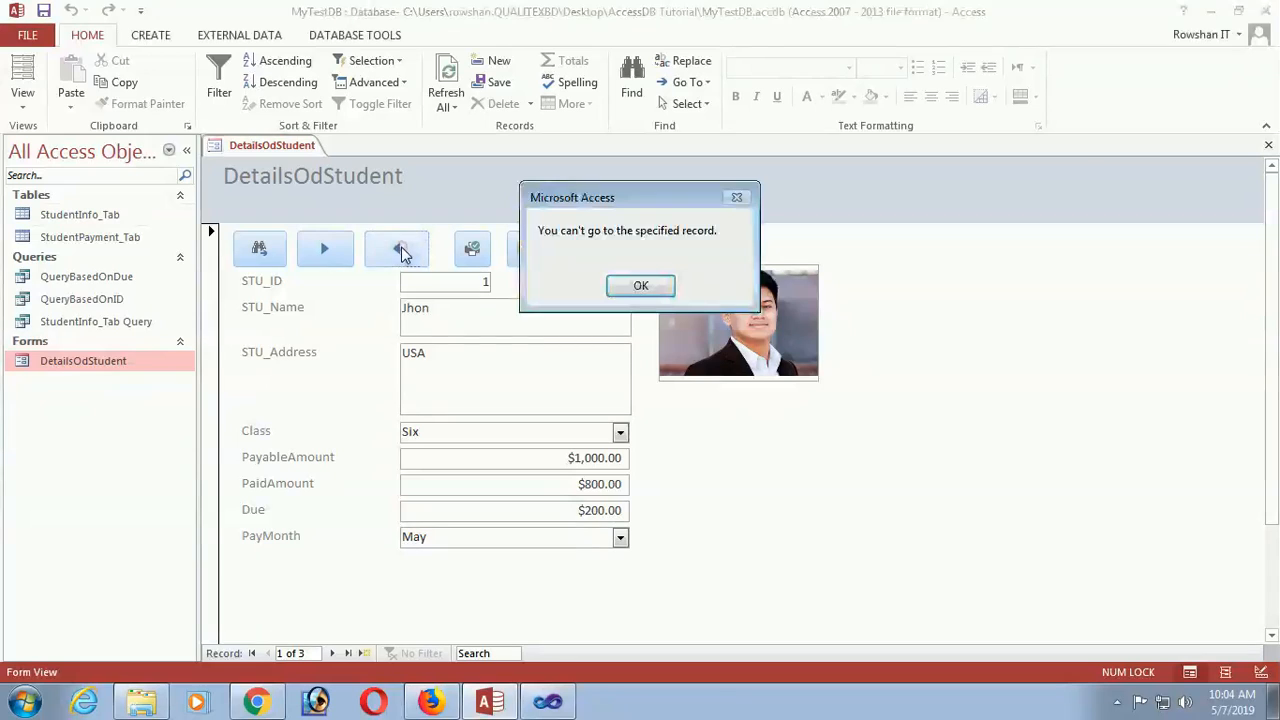
pyautogui.click(641, 287)
pyautogui.click(333, 253)
pyautogui.click(333, 253)
pyautogui.click(398, 249)
pyautogui.click(327, 251)
pyautogui.click(397, 250)
pyautogui.click(324, 251)
# Step: Test the form's print button and cancel the Print dialog, and close the form with its close button, saving the design changes
pyautogui.click(472, 249)
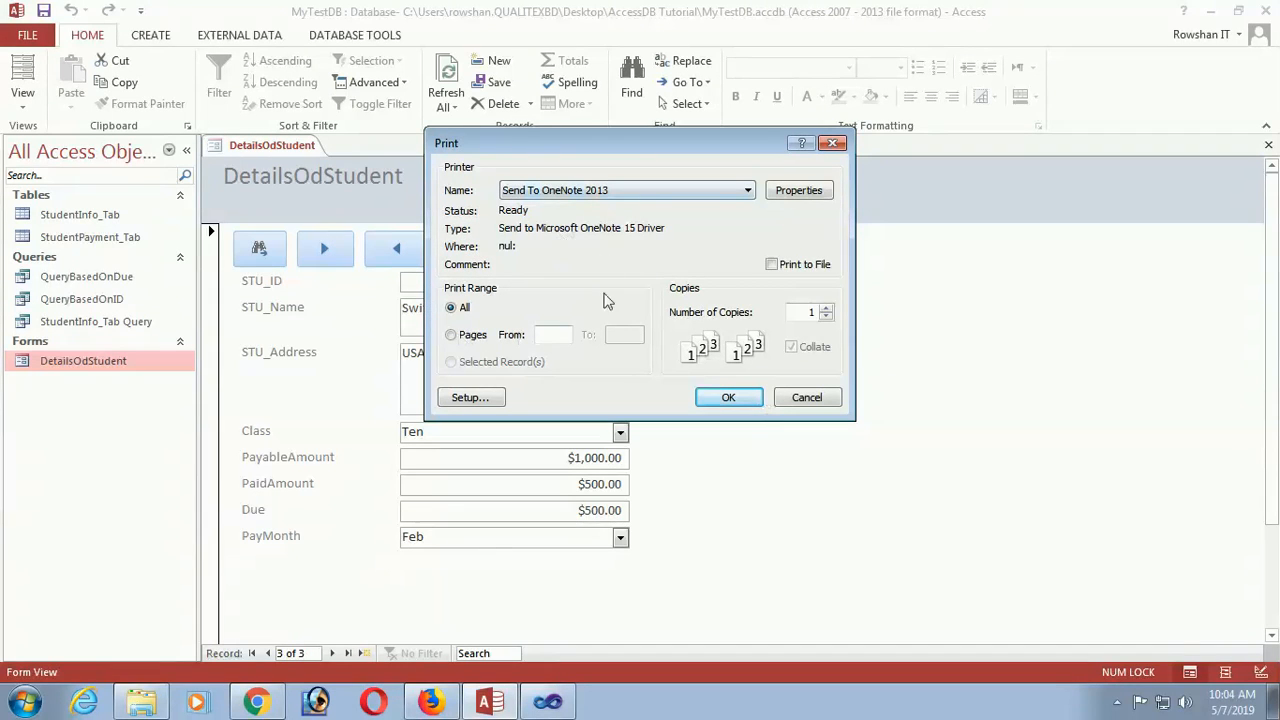
pyautogui.click(597, 192)
pyautogui.click(570, 230)
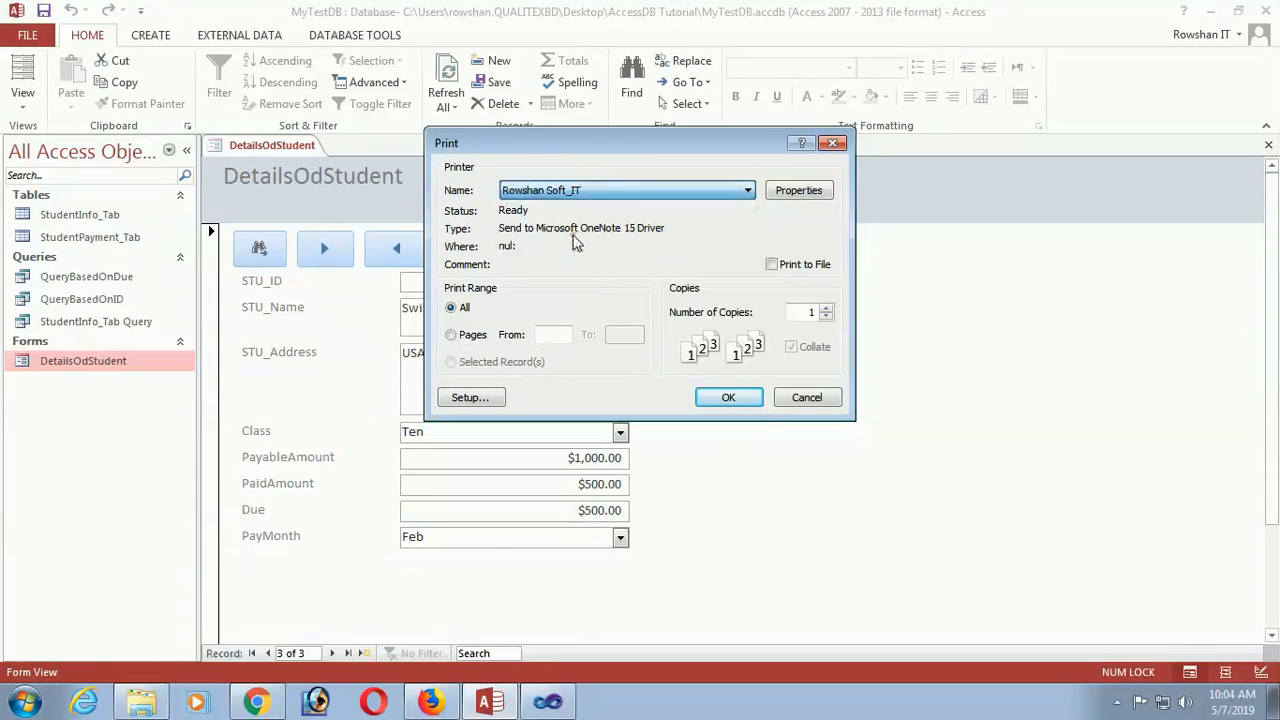
pyautogui.click(833, 145)
pyautogui.click(532, 251)
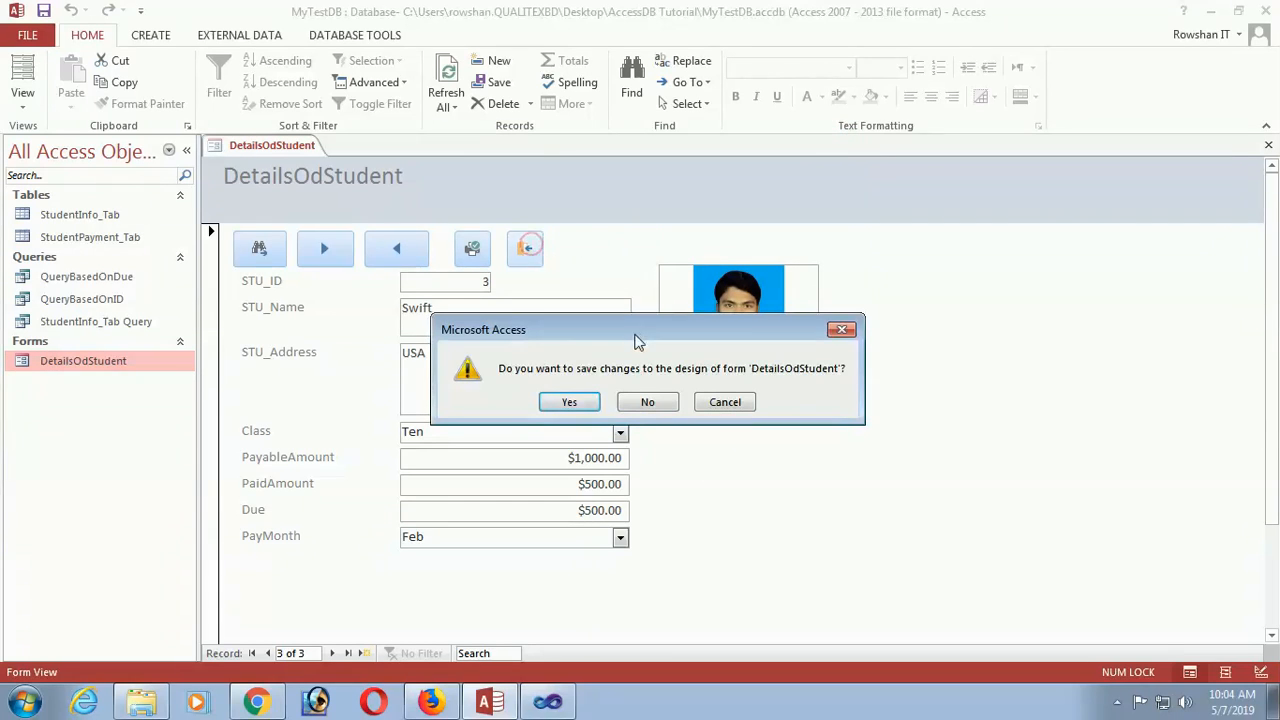
pyautogui.click(578, 404)
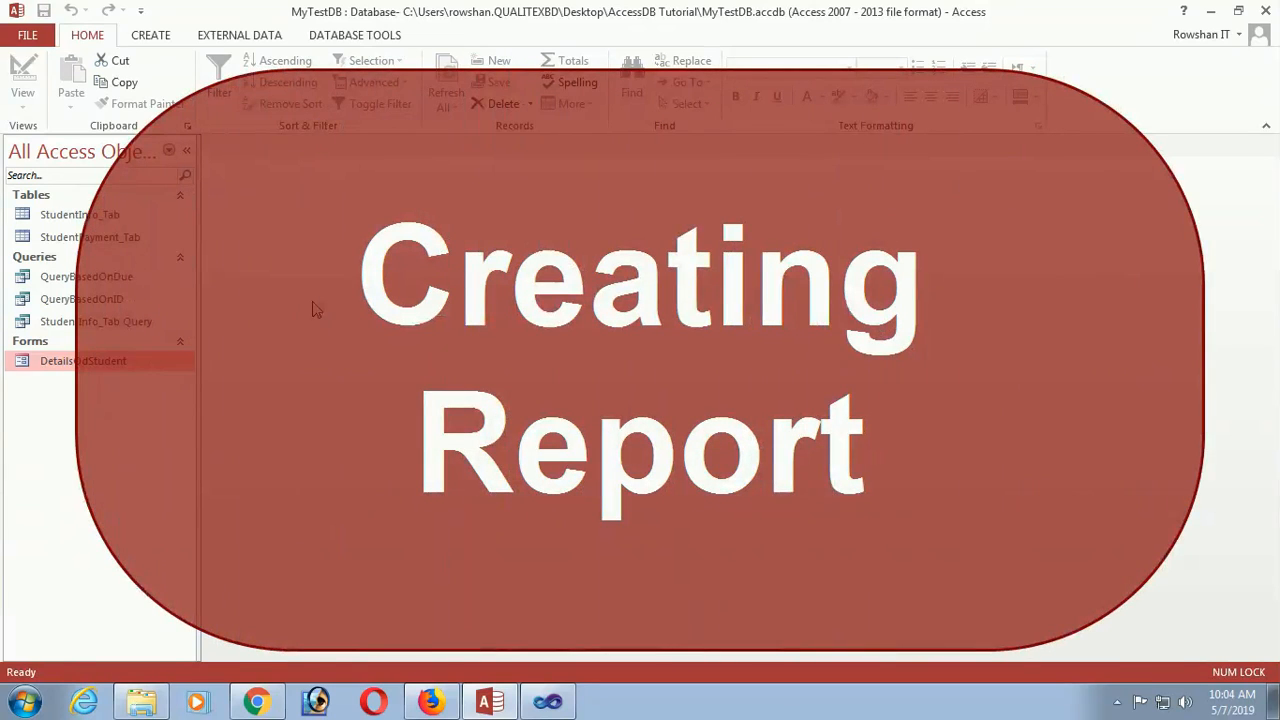
# Step: Start the Report Wizard on QueryBasedOnDue and add the STU_ID, STU_Name, Class and PayMonth fields to the report
pyautogui.click(145, 34)
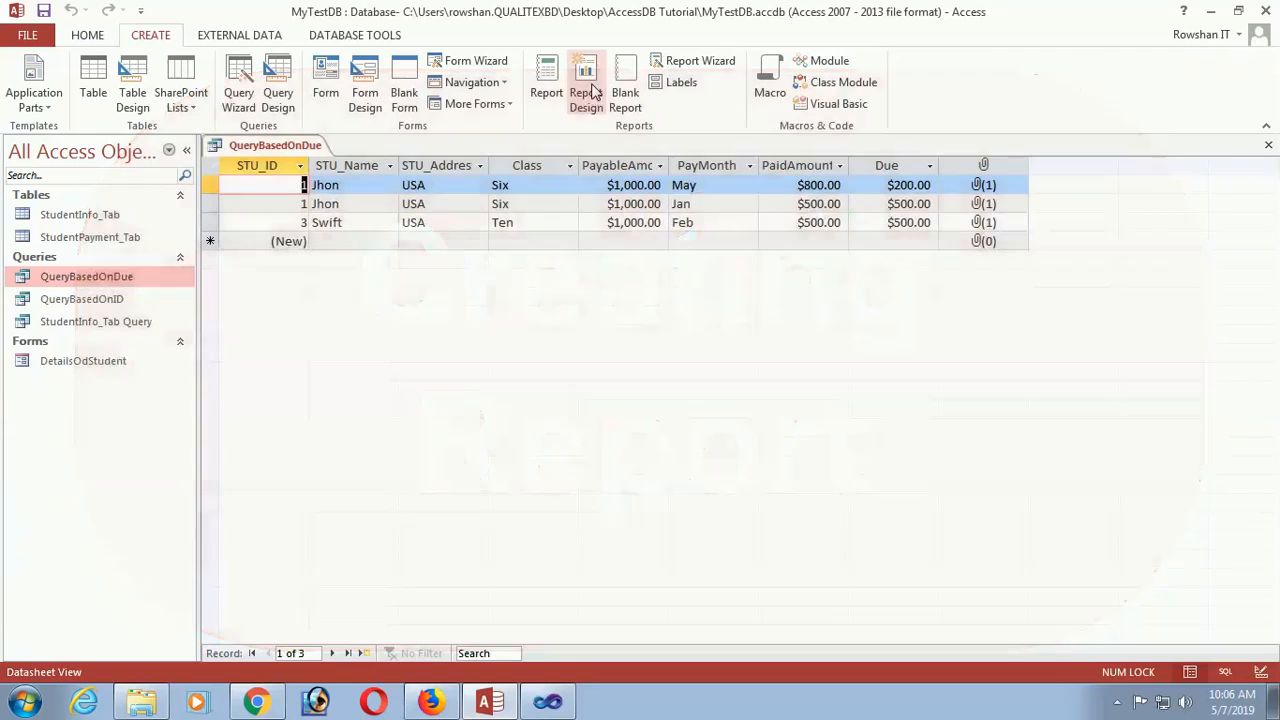
pyautogui.click(687, 63)
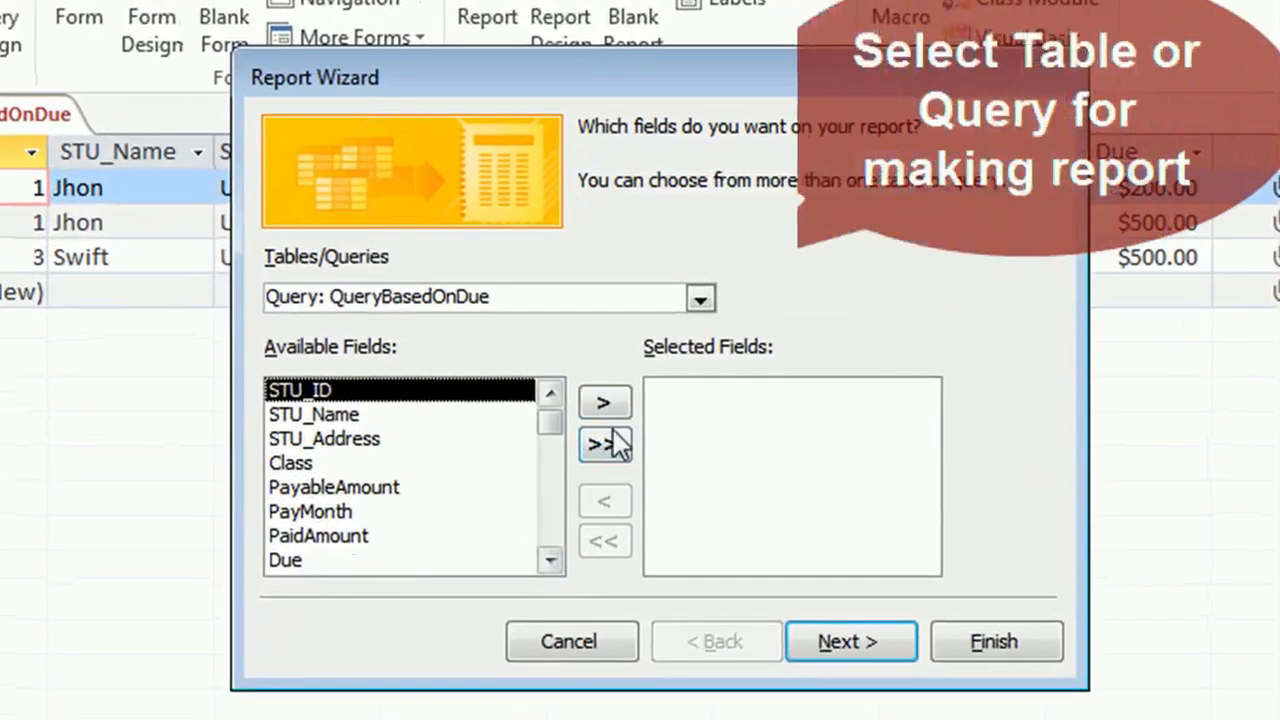
pyautogui.click(604, 402)
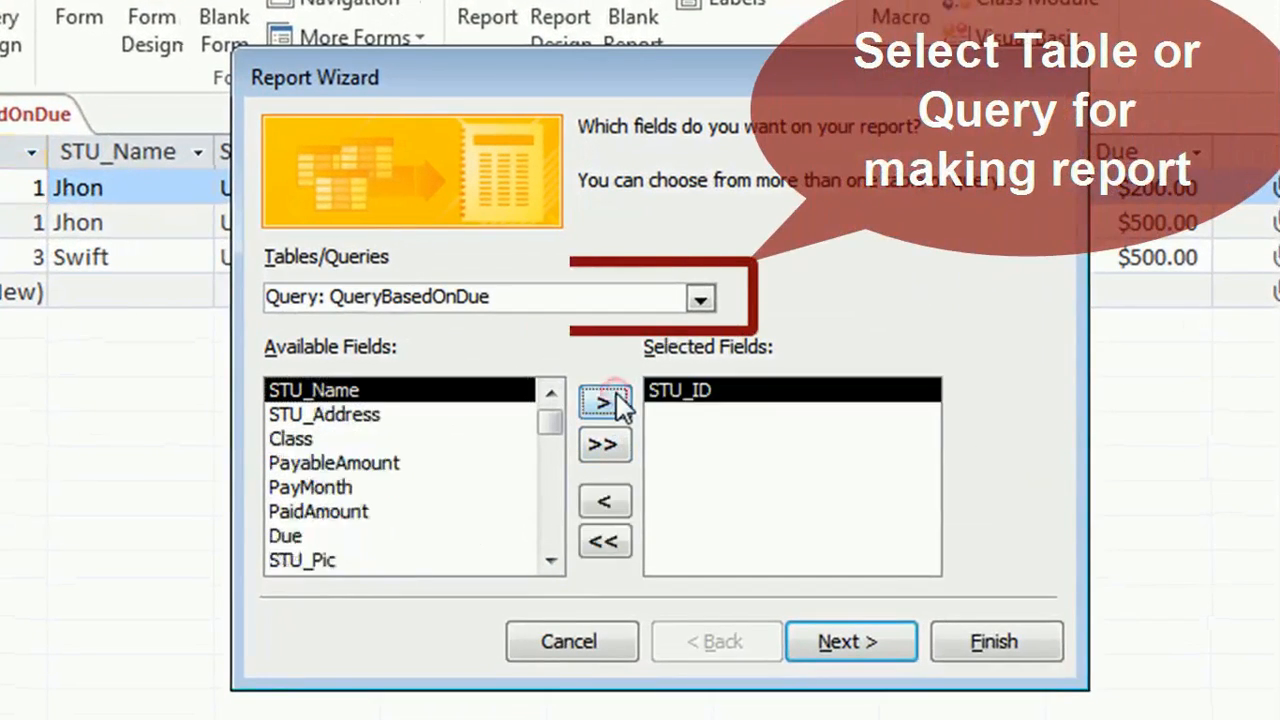
pyautogui.click(604, 402)
pyautogui.click(305, 414)
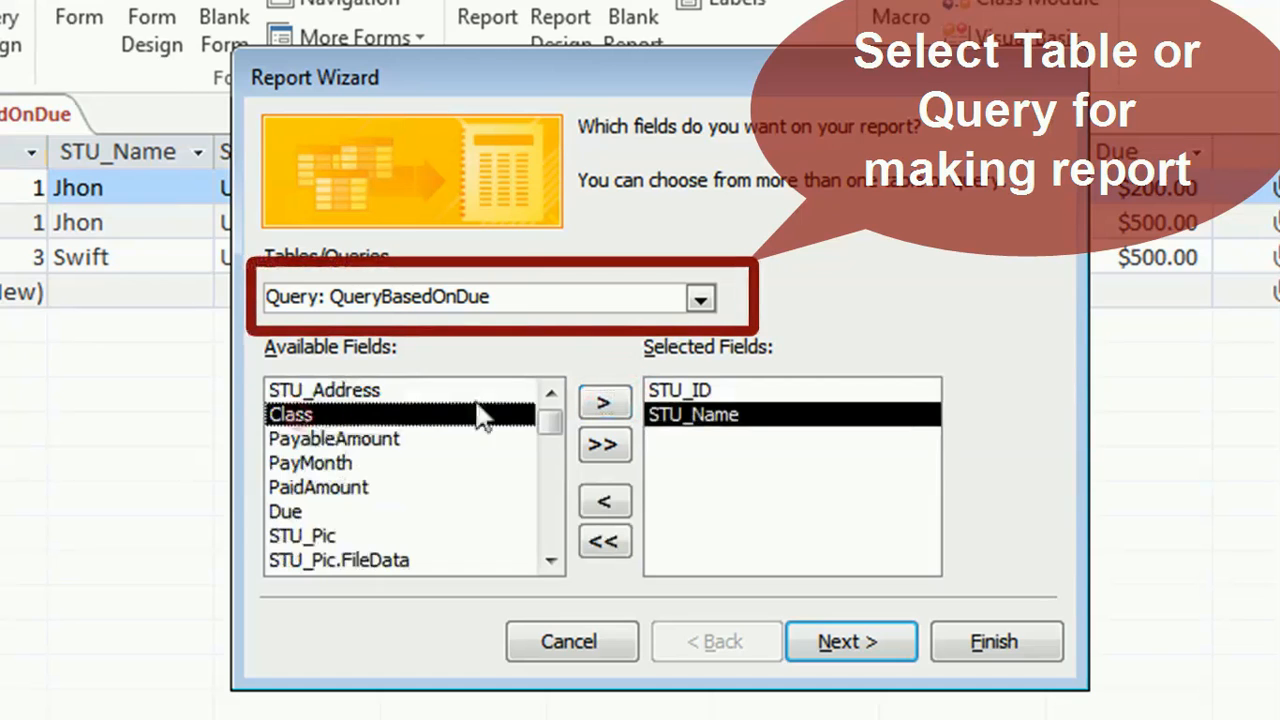
pyautogui.click(606, 403)
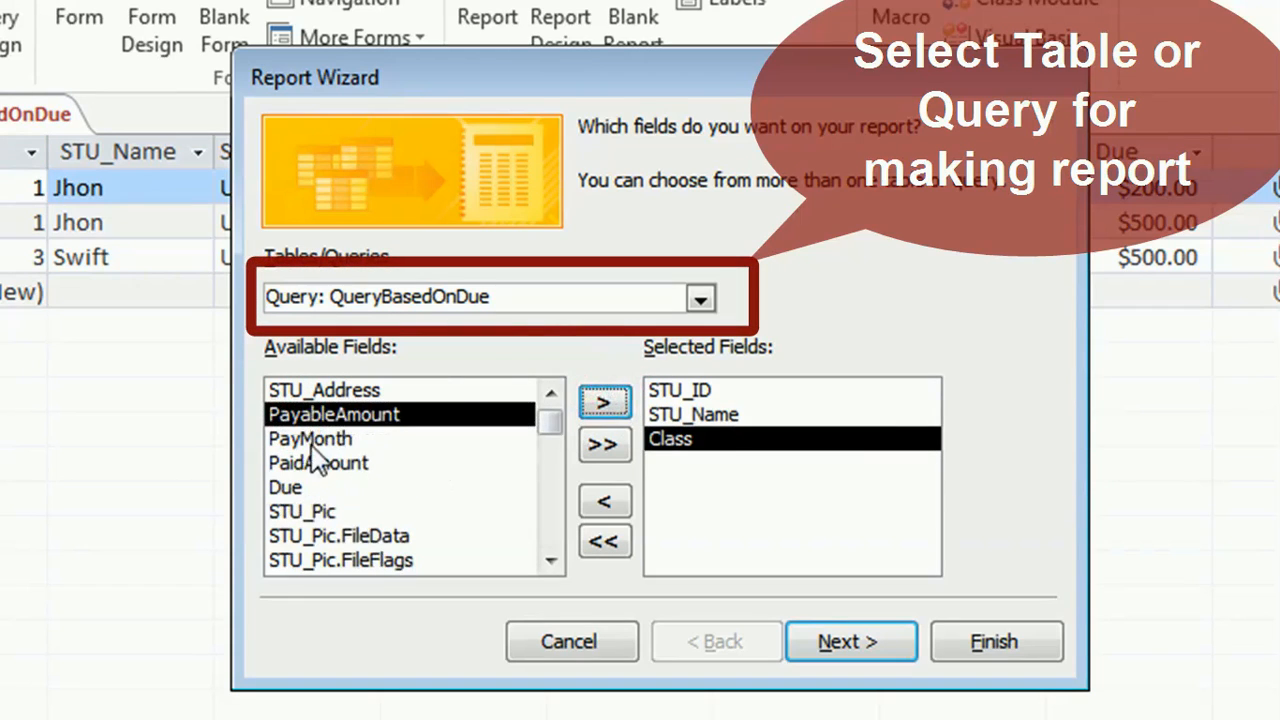
pyautogui.click(312, 439)
pyautogui.click(604, 403)
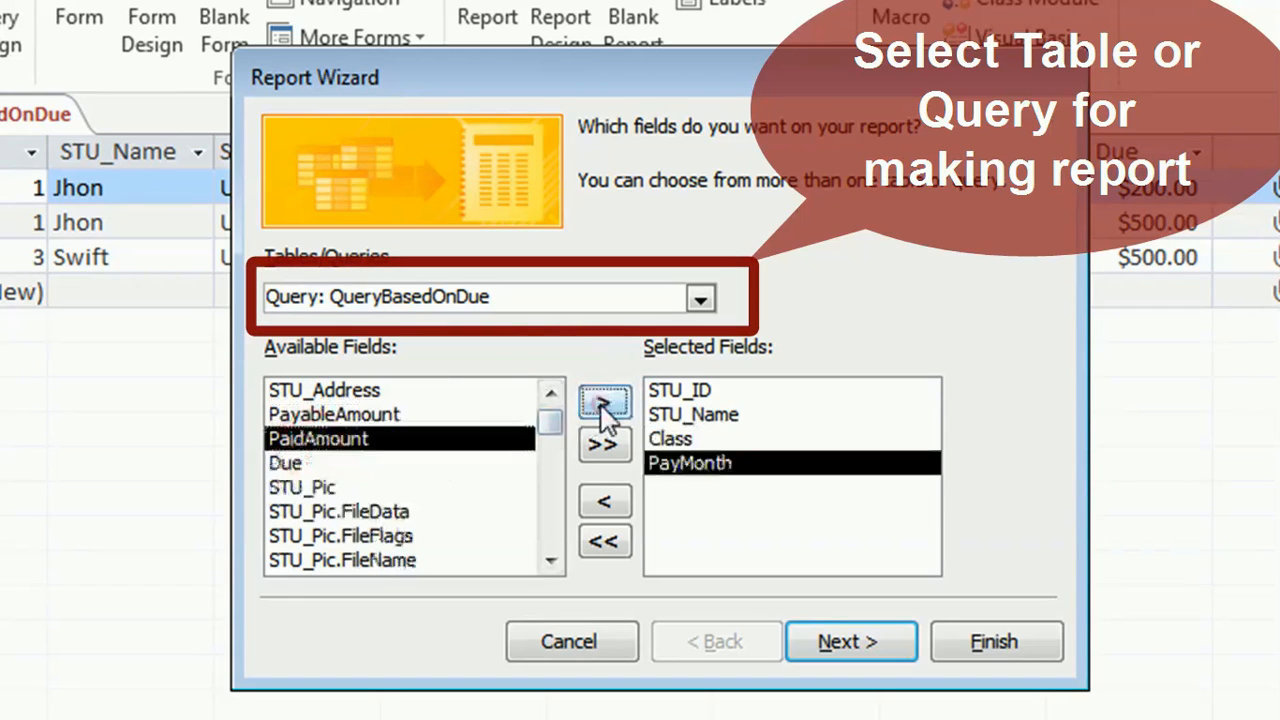
# Step: Add the PayableAmount, PaidAmount, Due and STU_Pic fields to the report and accept the field selection
pyautogui.click(325, 414)
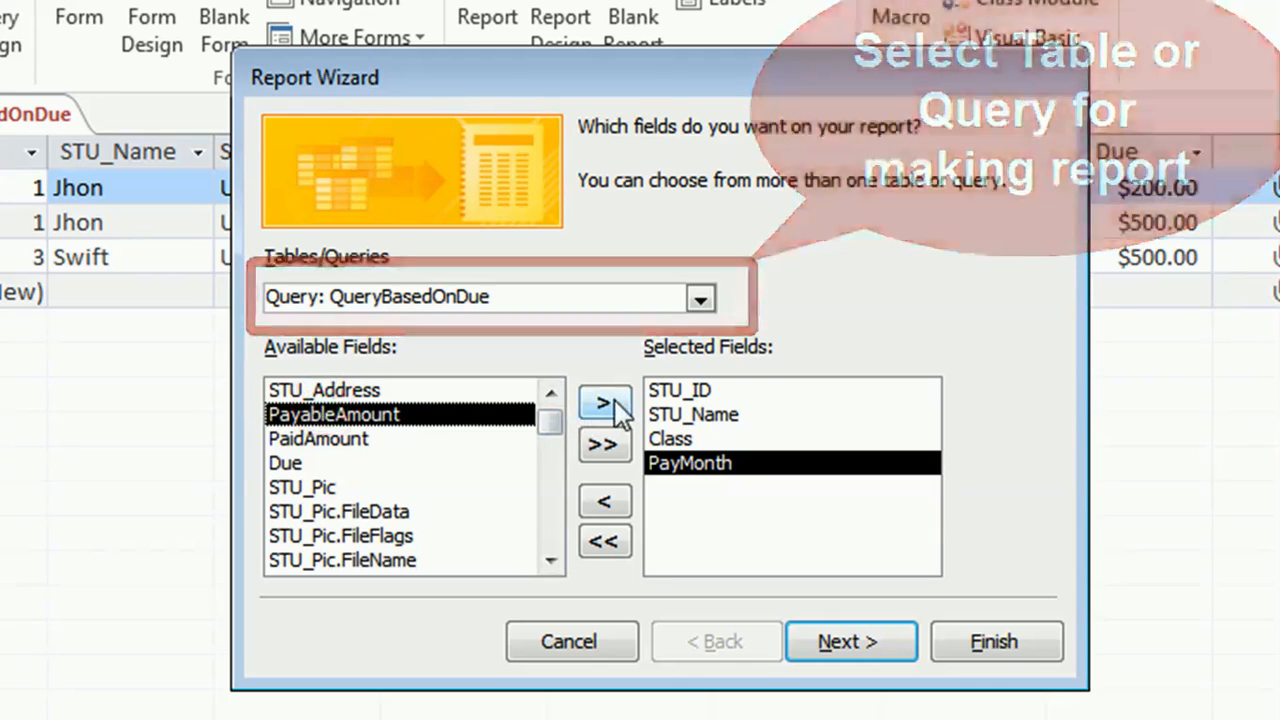
pyautogui.click(612, 402)
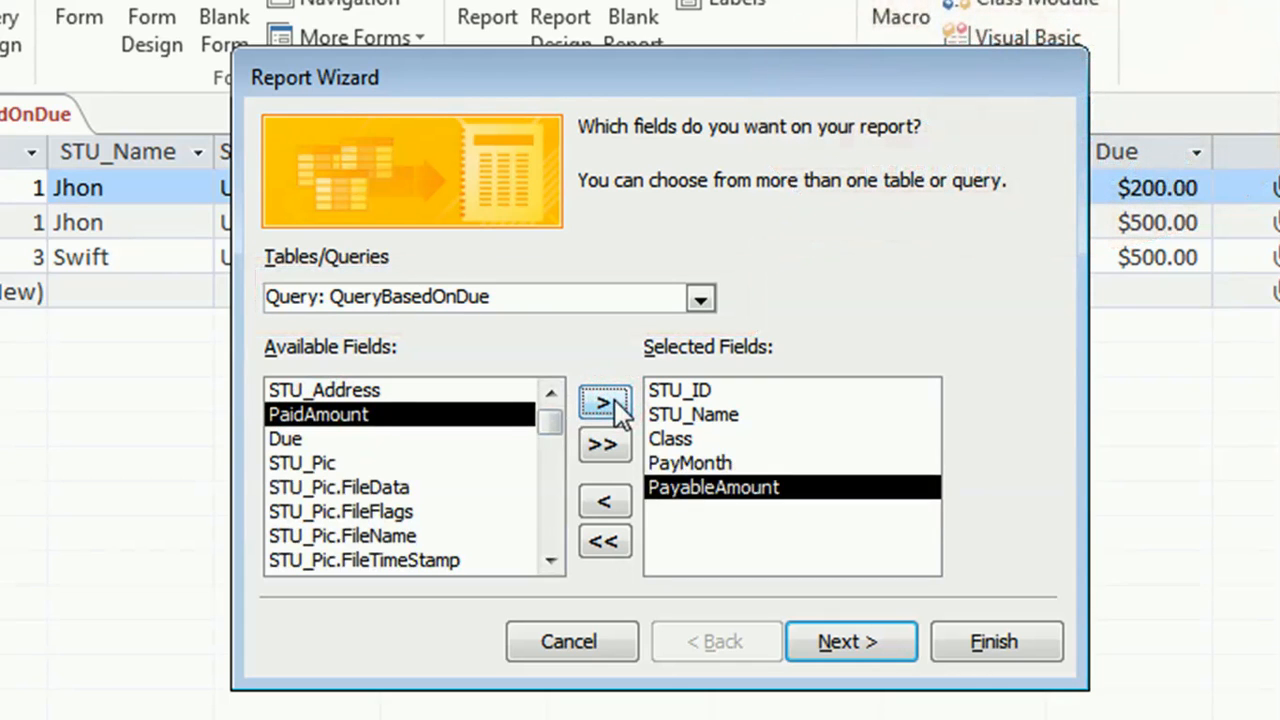
pyautogui.click(612, 403)
pyautogui.click(612, 403)
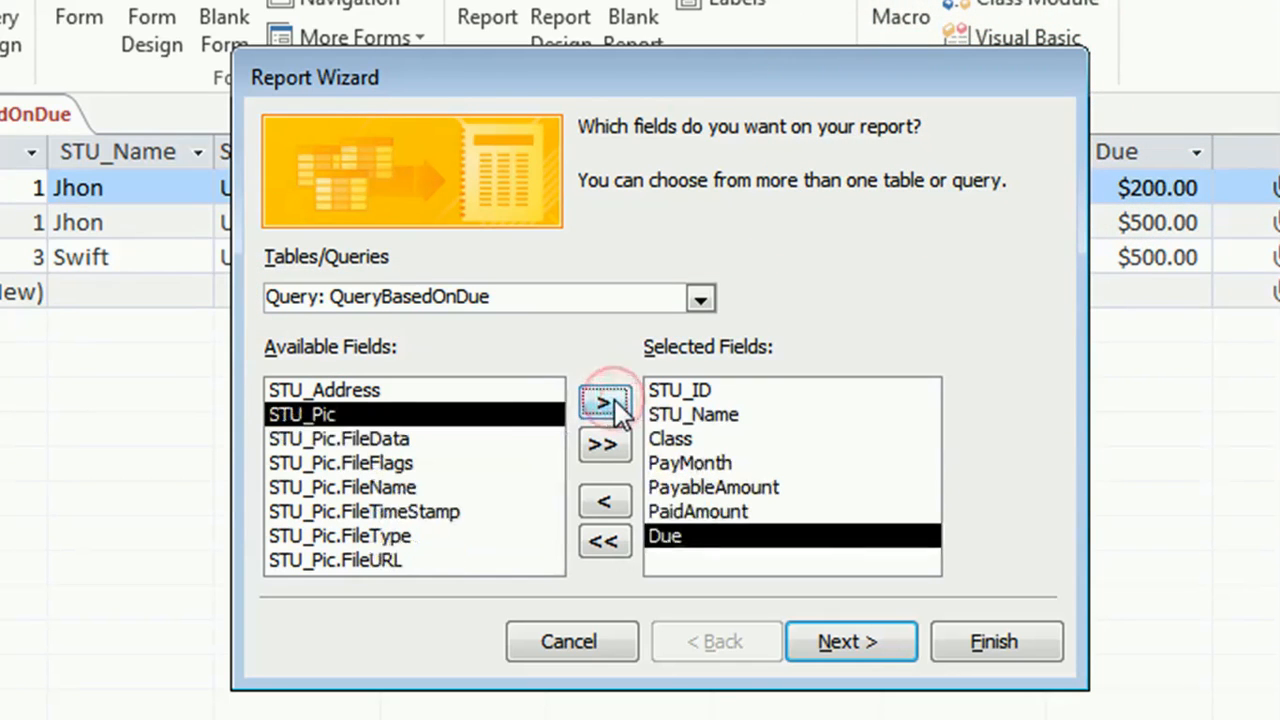
pyautogui.click(615, 401)
pyautogui.click(828, 645)
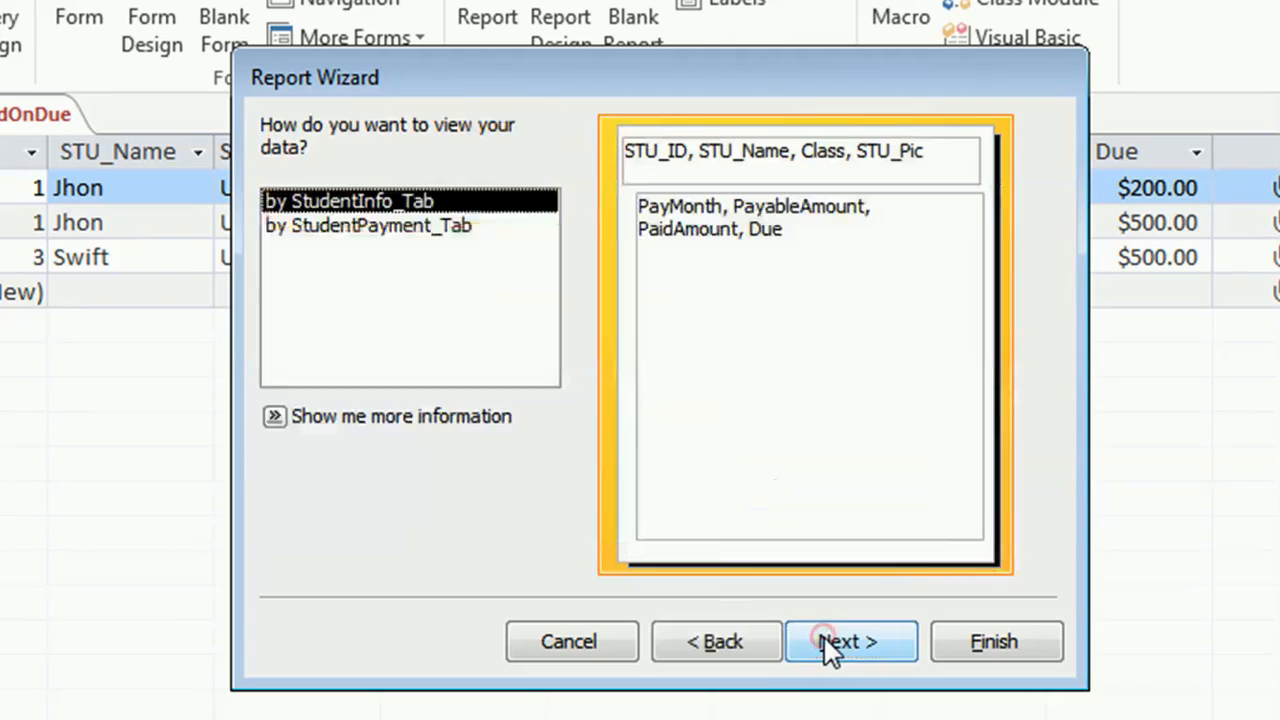
# Step: Keep the data viewed by StudentInfo_Tab and add STU_ID as a grouping level for the report
pyautogui.click(835, 646)
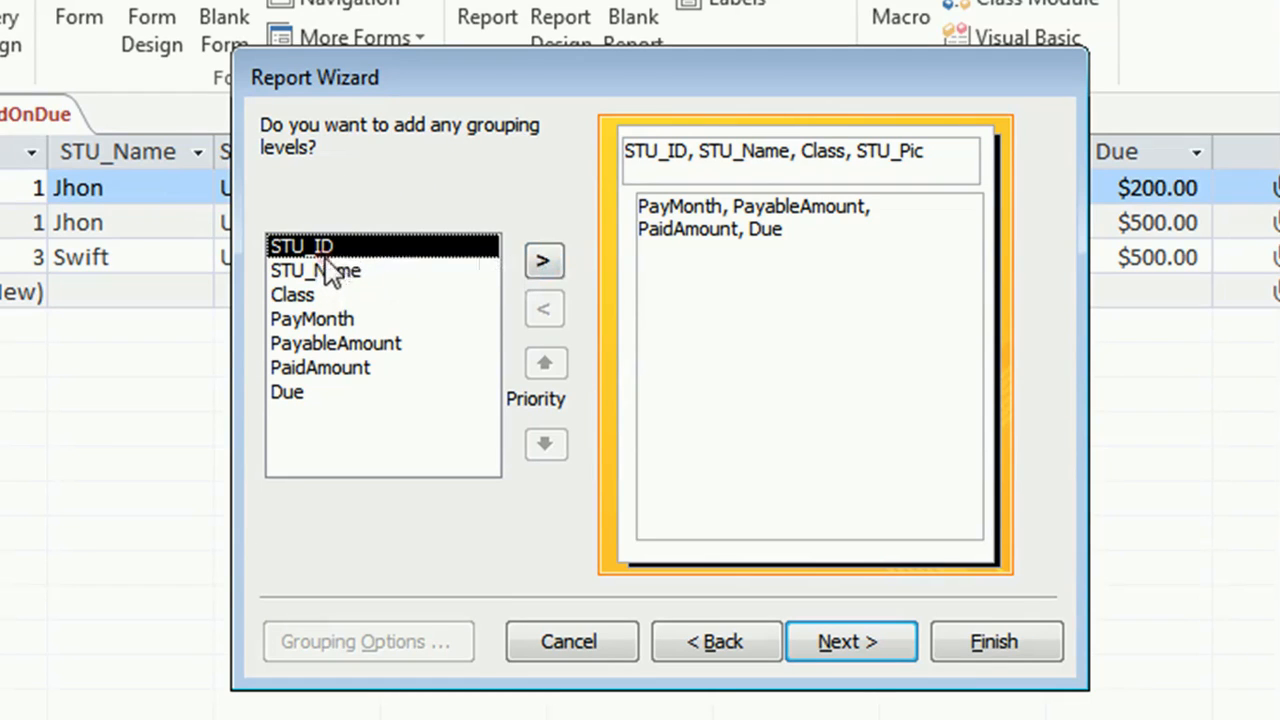
pyautogui.click(541, 258)
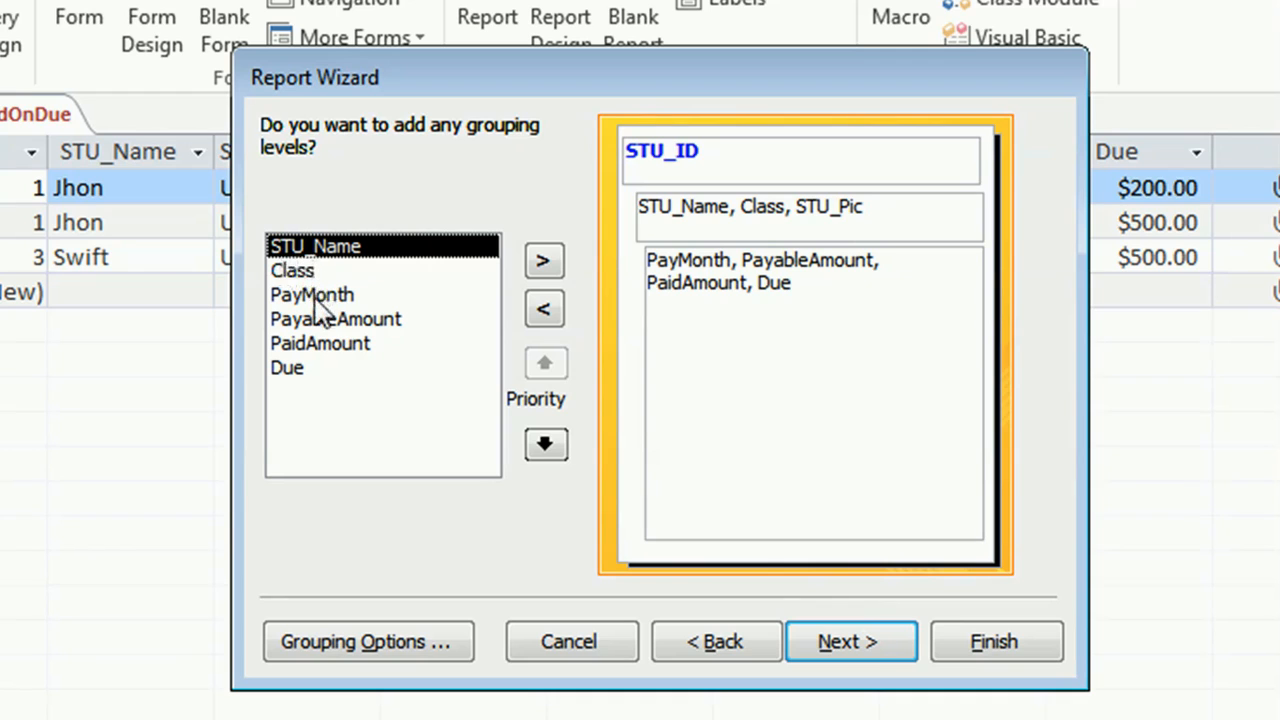
pyautogui.click(835, 648)
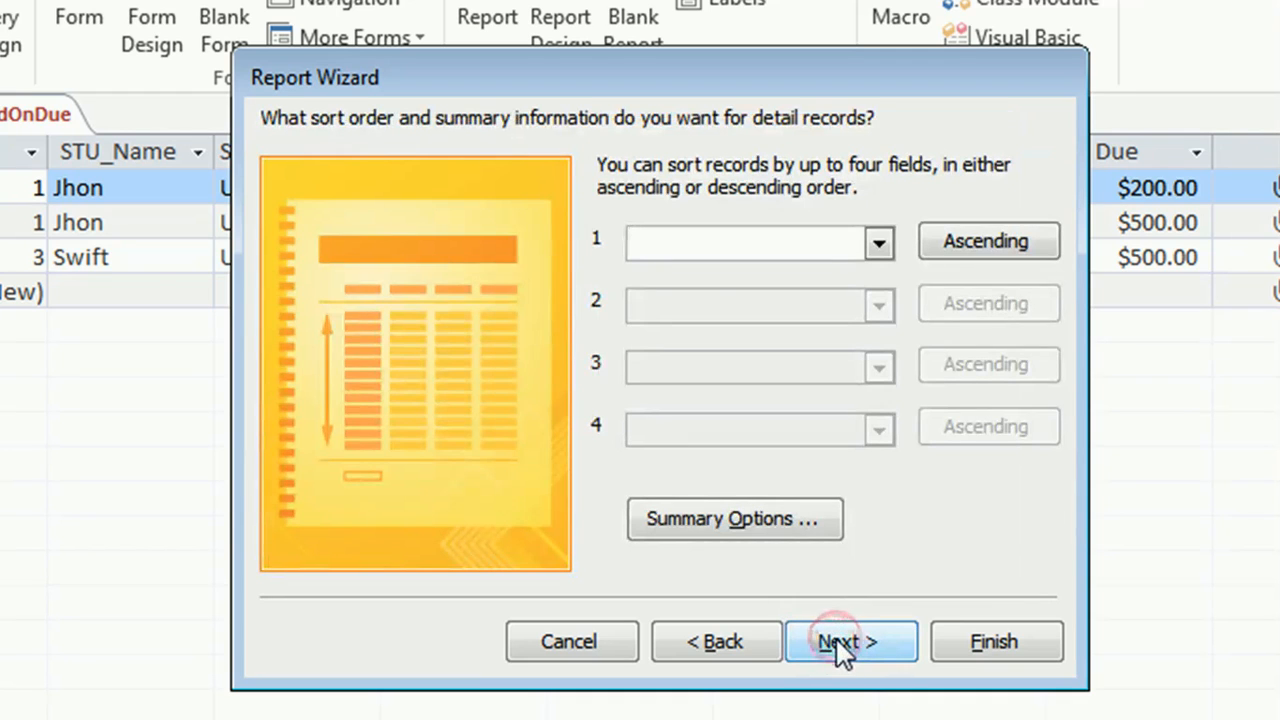
pyautogui.click(879, 244)
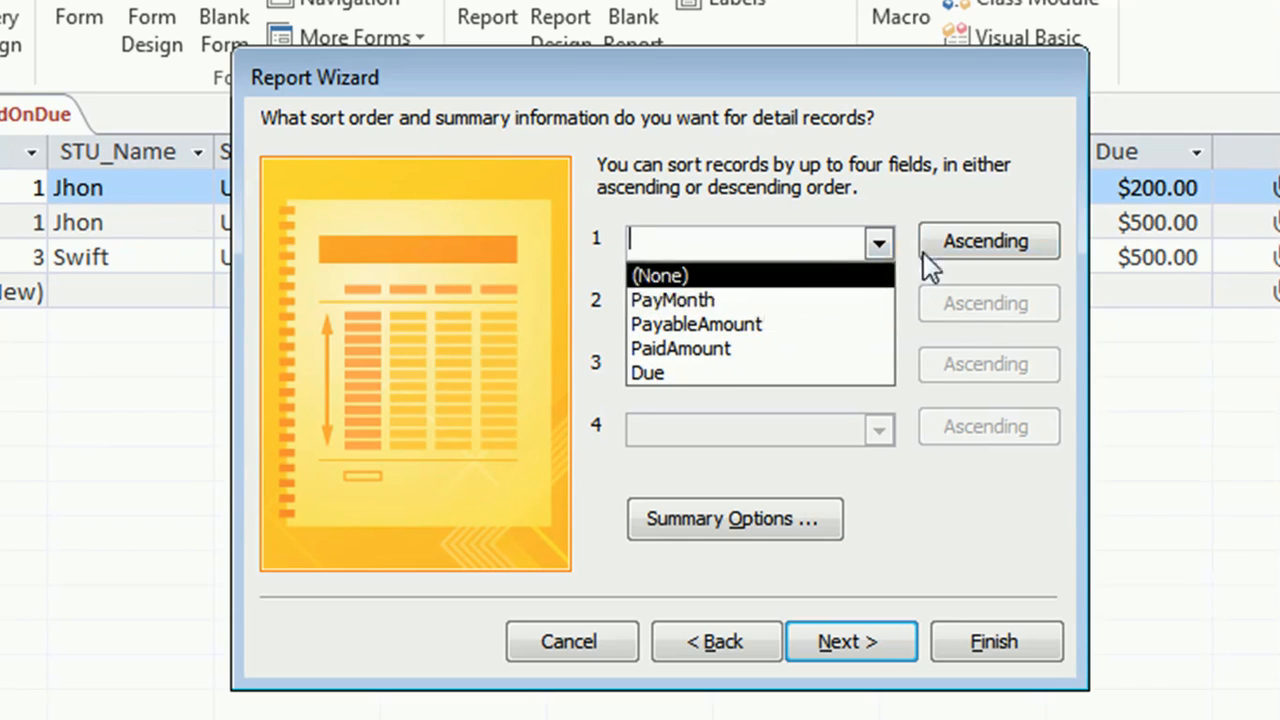
pyautogui.click(958, 523)
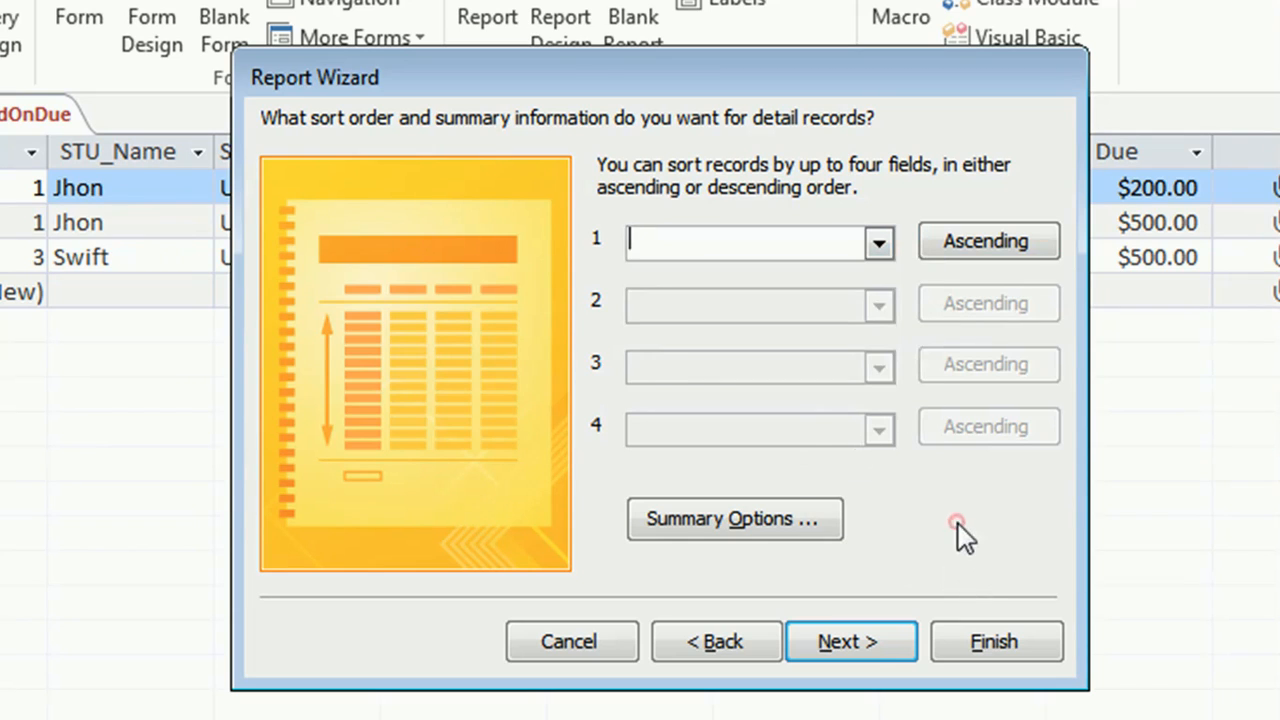
pyautogui.click(850, 642)
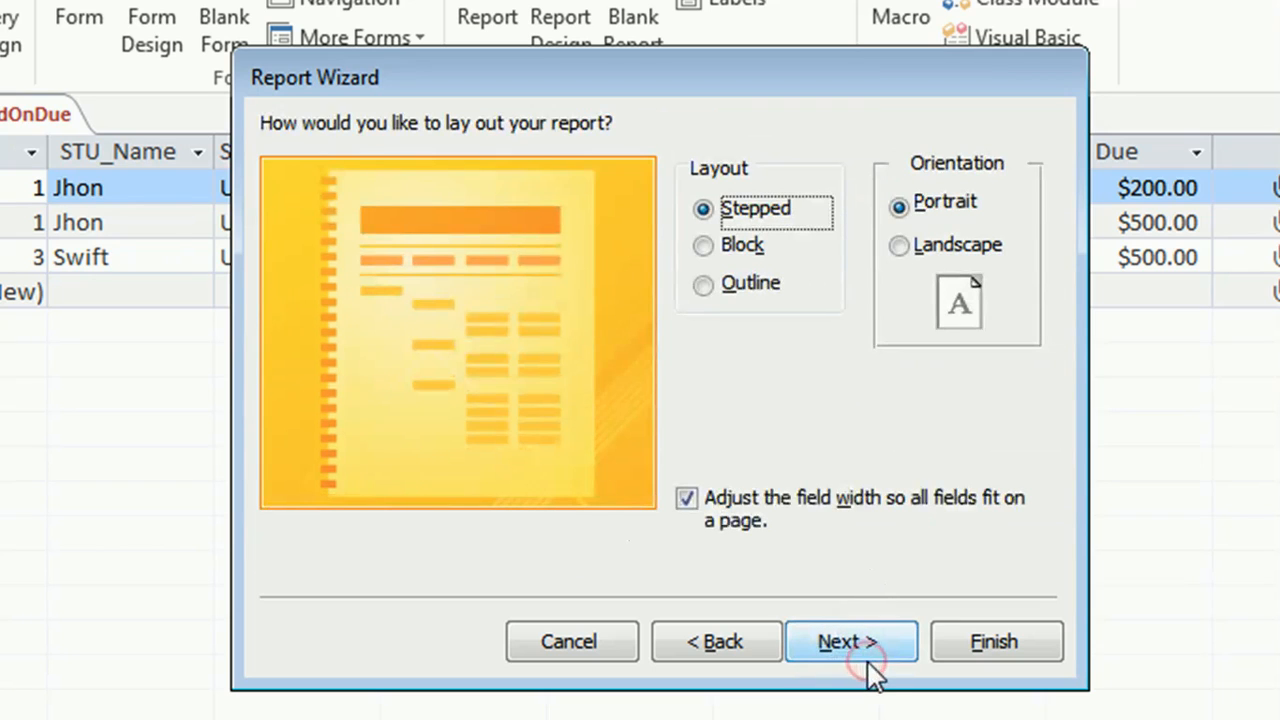
pyautogui.click(712, 648)
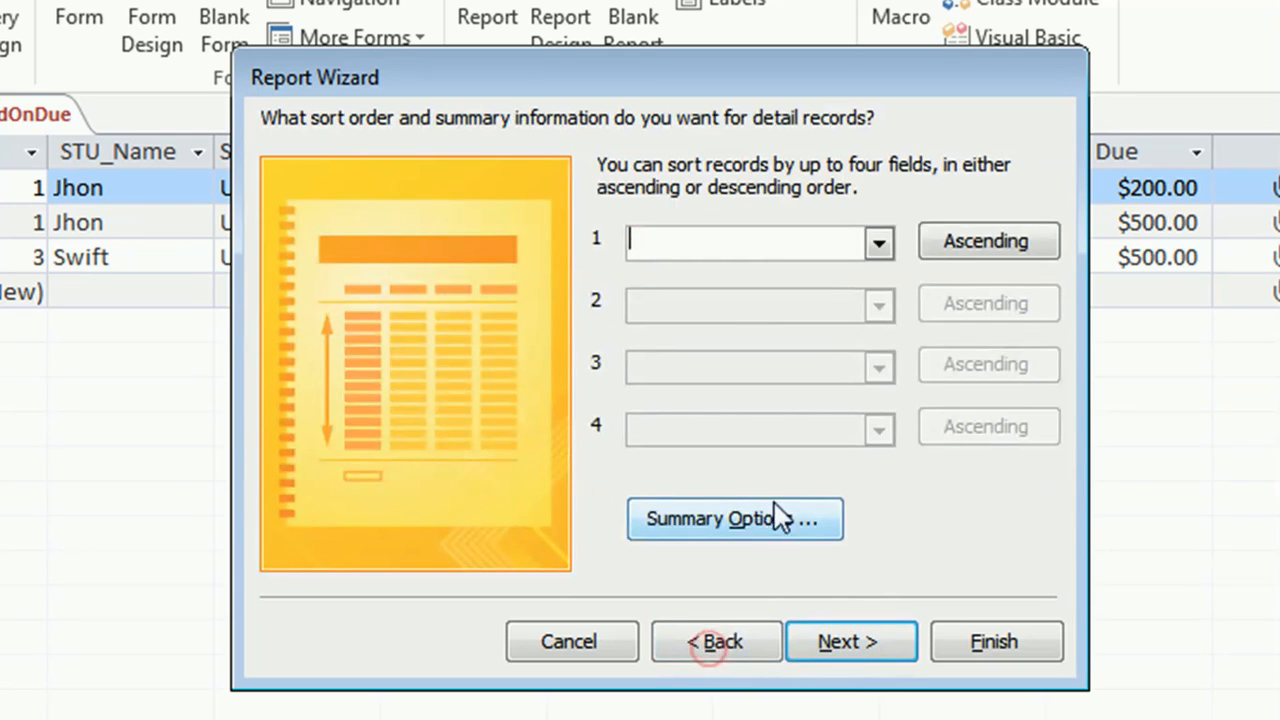
# Step: In the summary options, turn on Sum for PayableAmount, PaidAmount and Due, keeping Detail and Summary
pyautogui.click(746, 528)
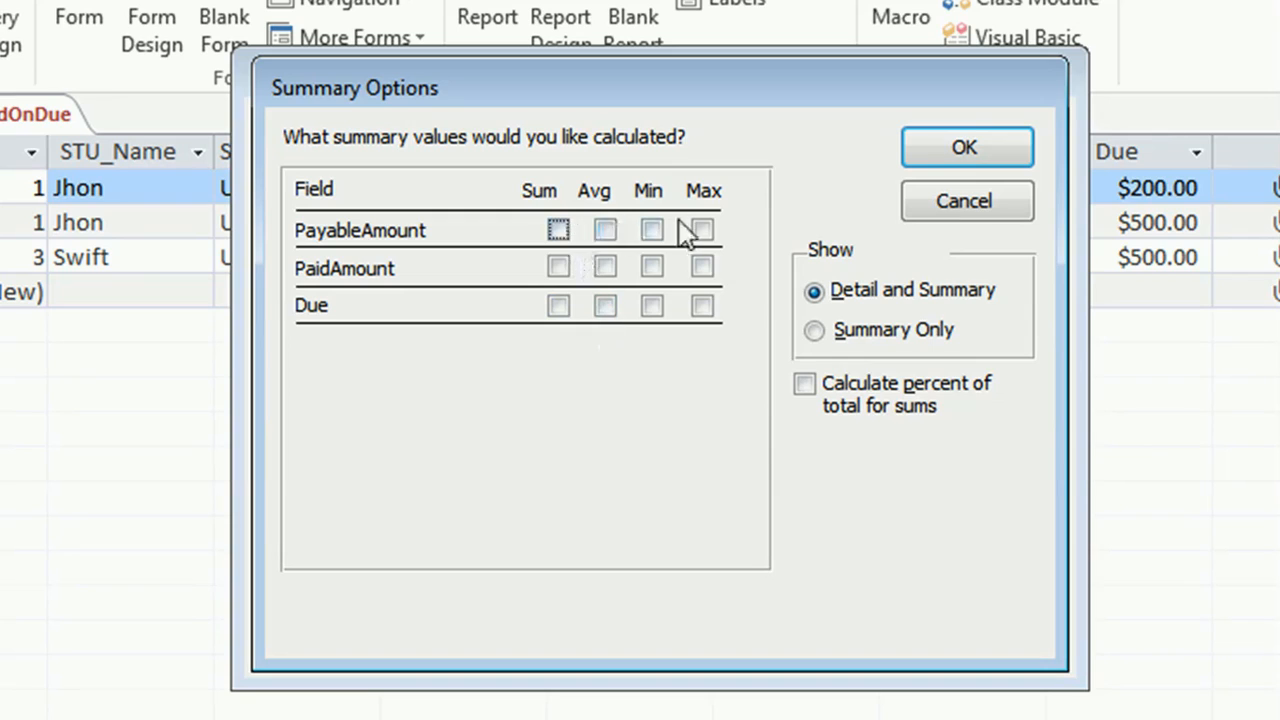
pyautogui.click(558, 231)
pyautogui.click(558, 267)
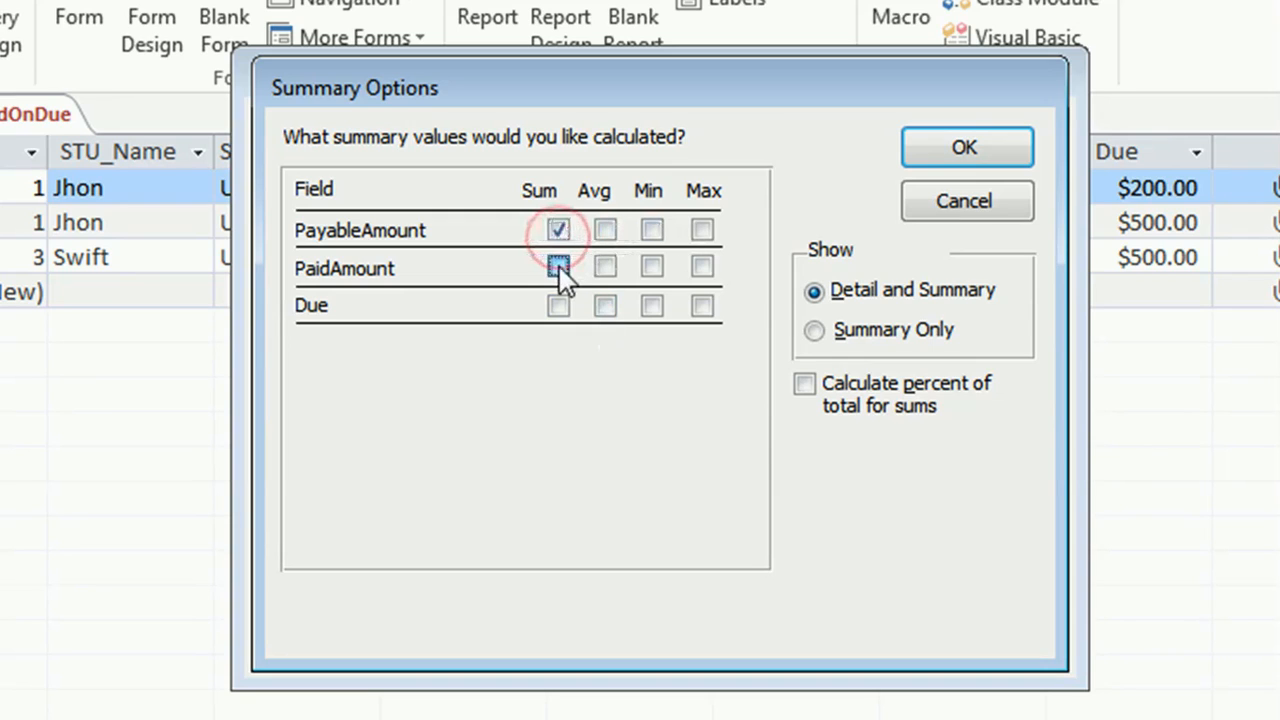
pyautogui.click(557, 306)
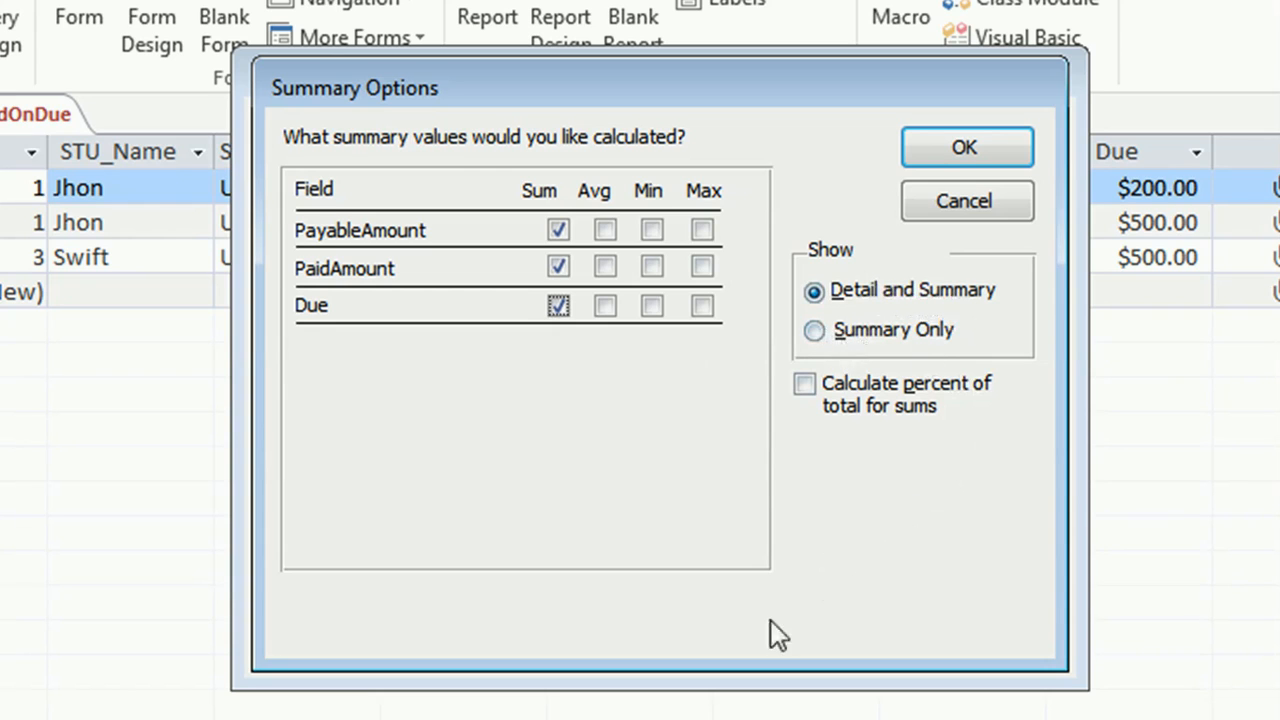
pyautogui.click(966, 148)
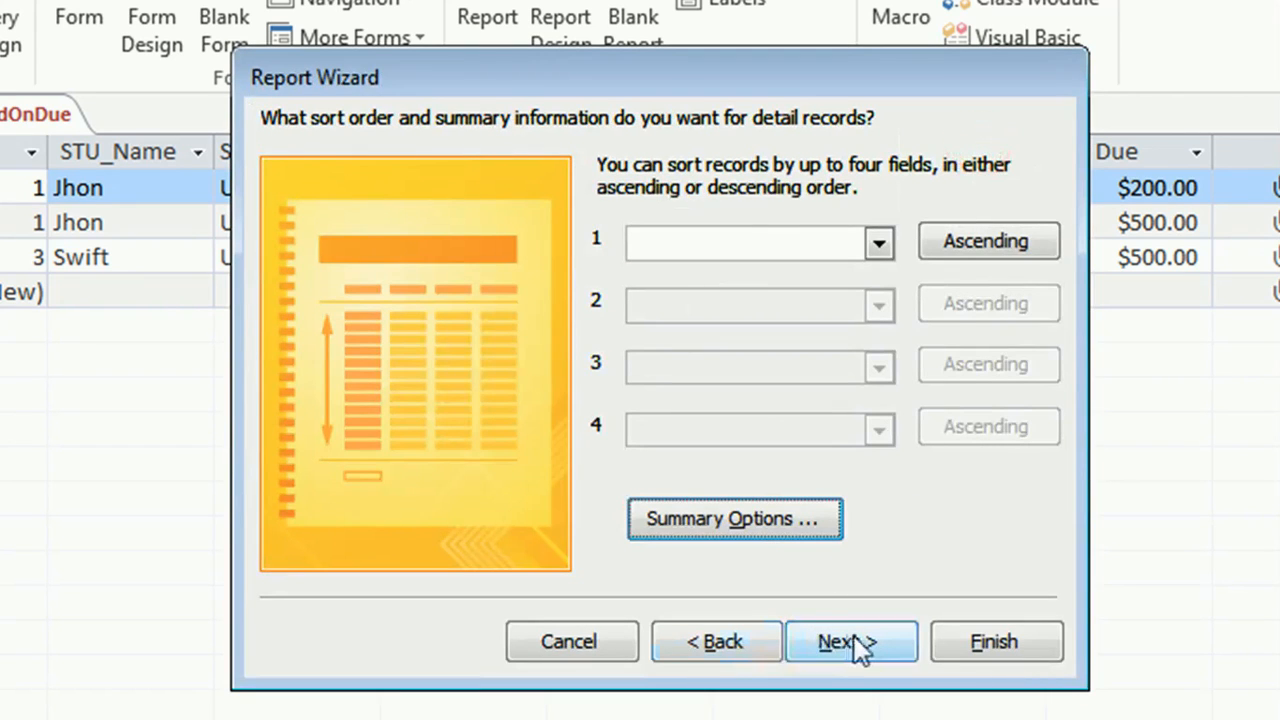
# Step: Leave the sort fields empty and lay out the report as Stepped with Portrait orientation
pyautogui.click(855, 642)
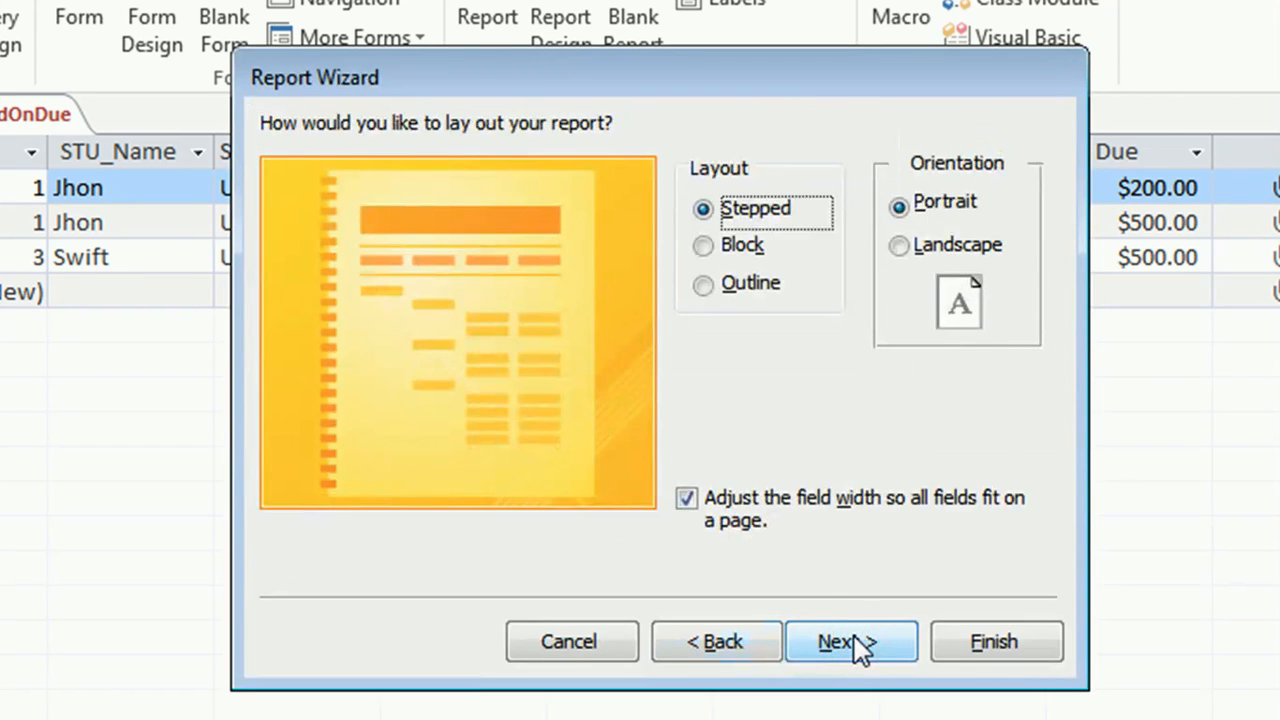
pyautogui.click(899, 246)
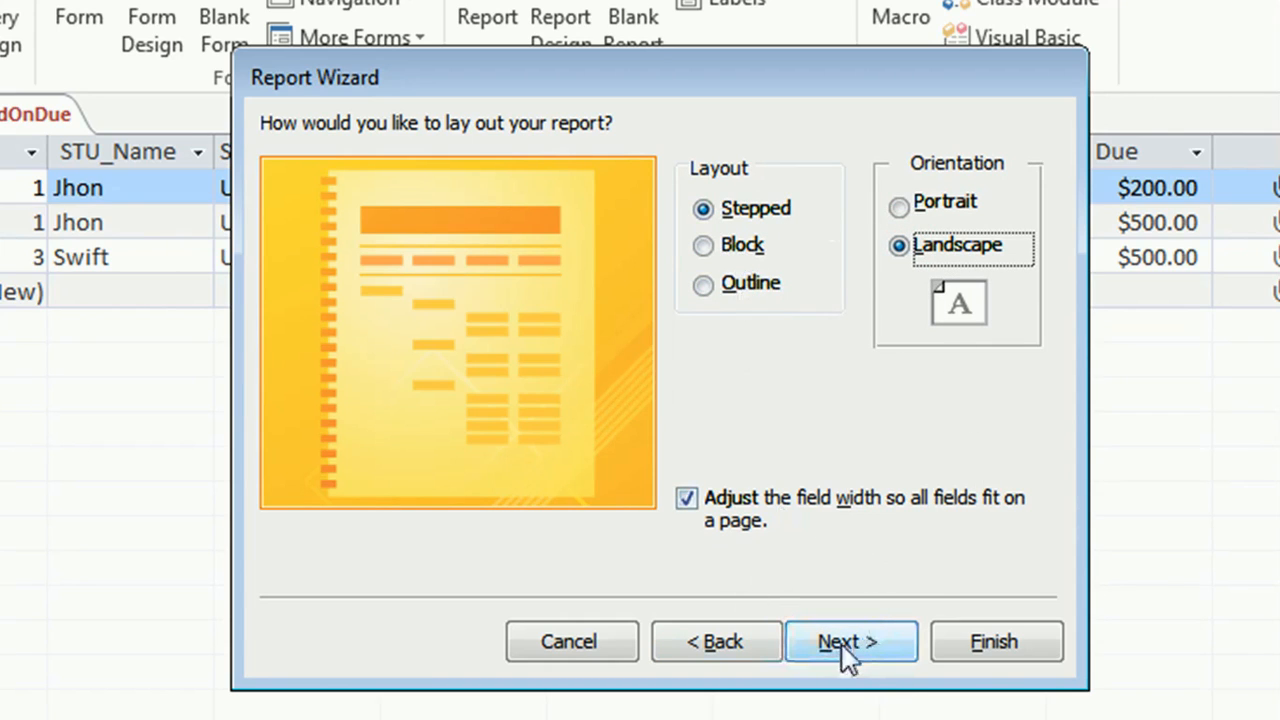
pyautogui.click(897, 205)
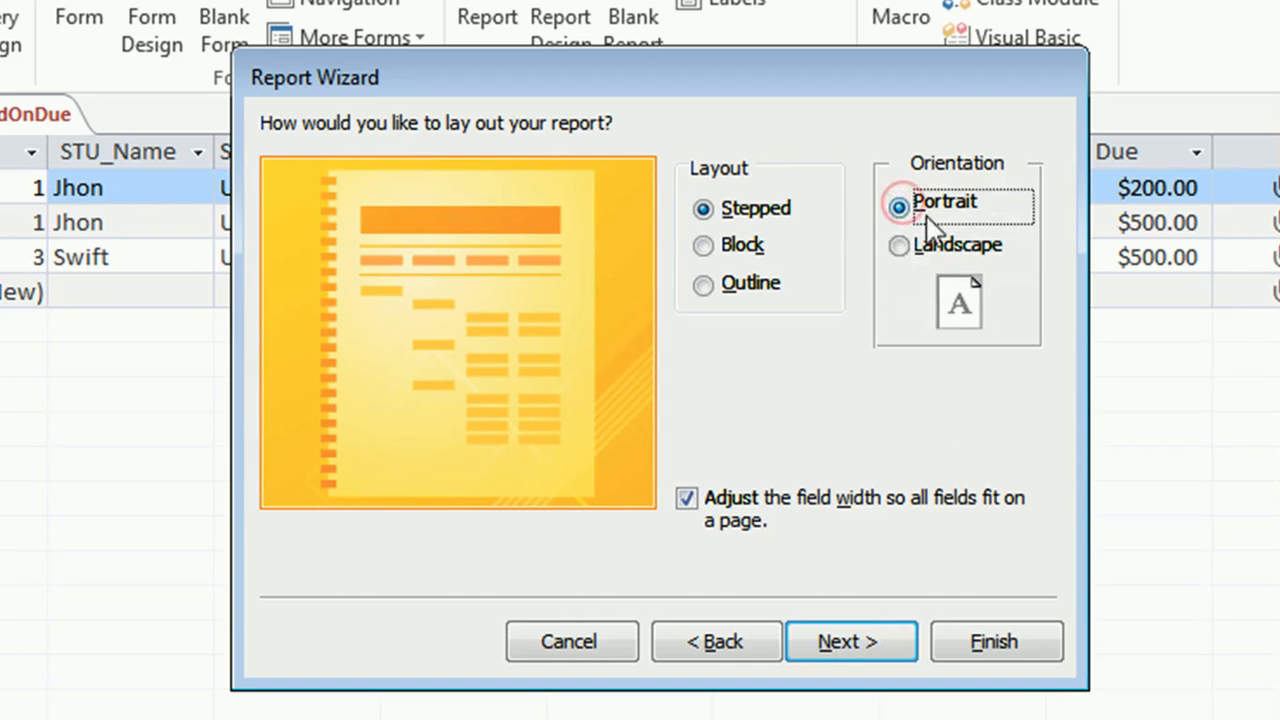
pyautogui.click(849, 643)
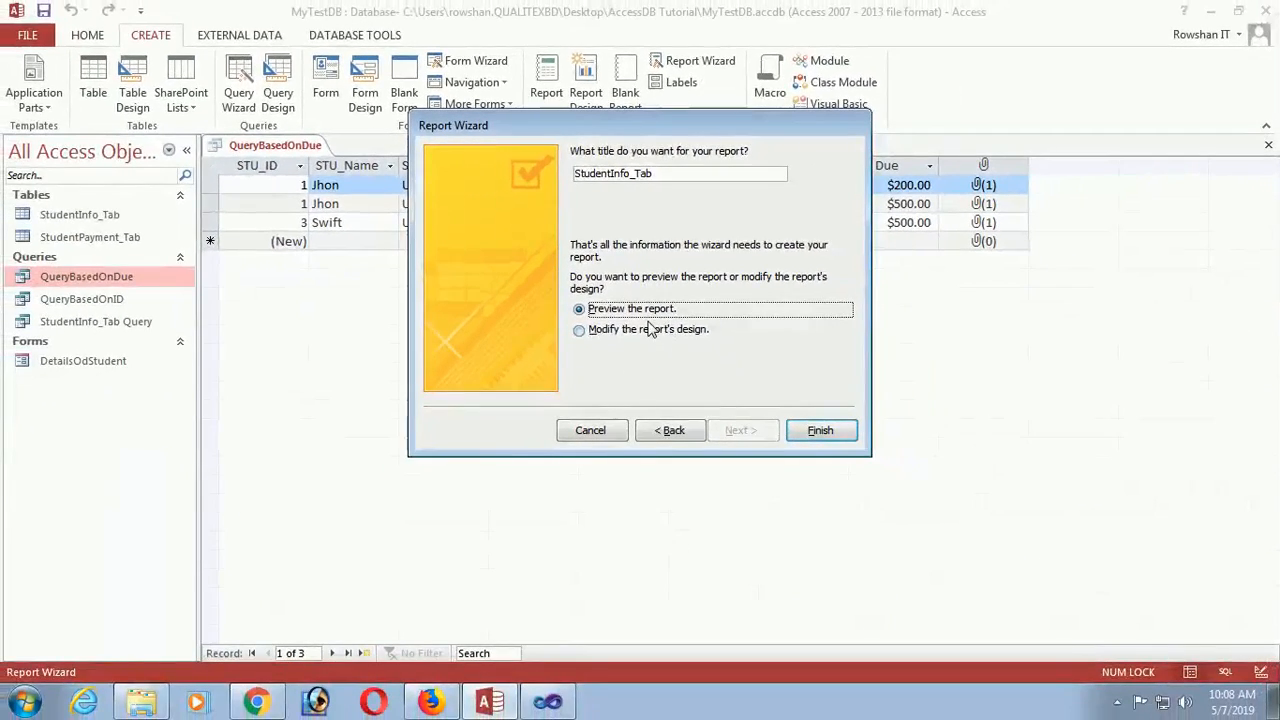
# Step: Finish the report wizard with the title StudentInfo_Tab, choosing to modify the report's design
pyautogui.click(645, 330)
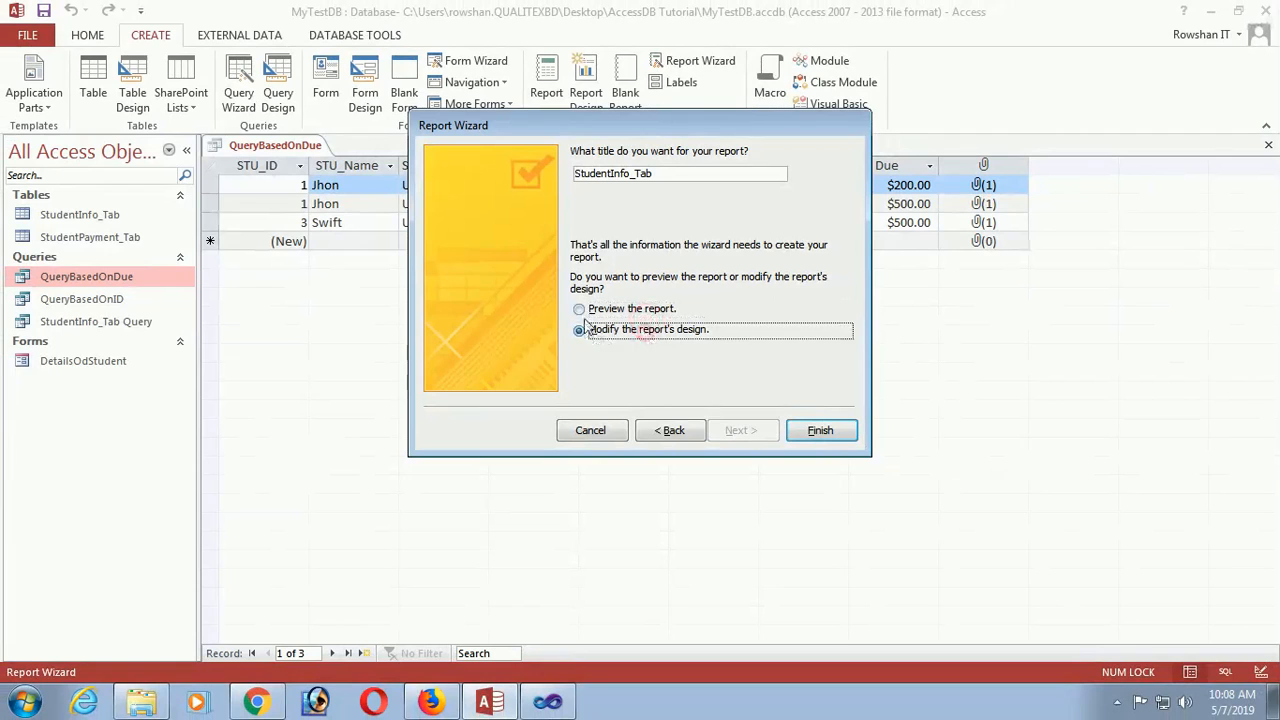
pyautogui.click(818, 431)
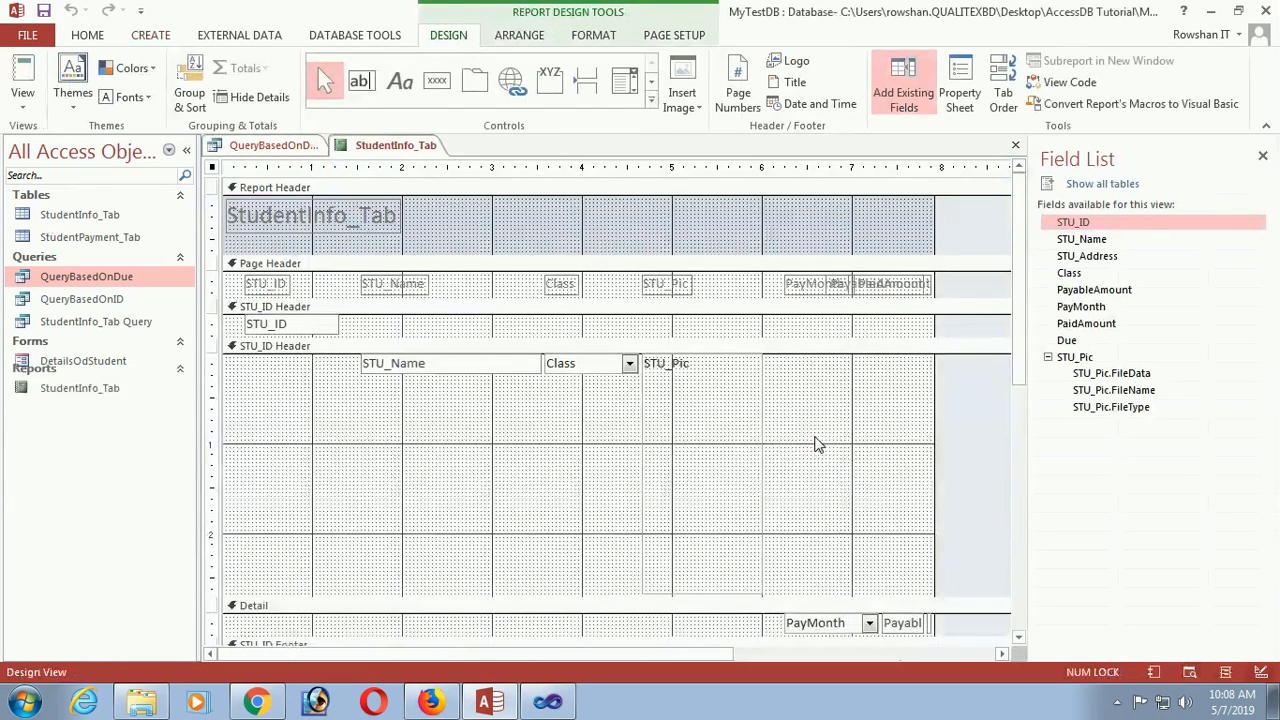
pyautogui.click(560, 455)
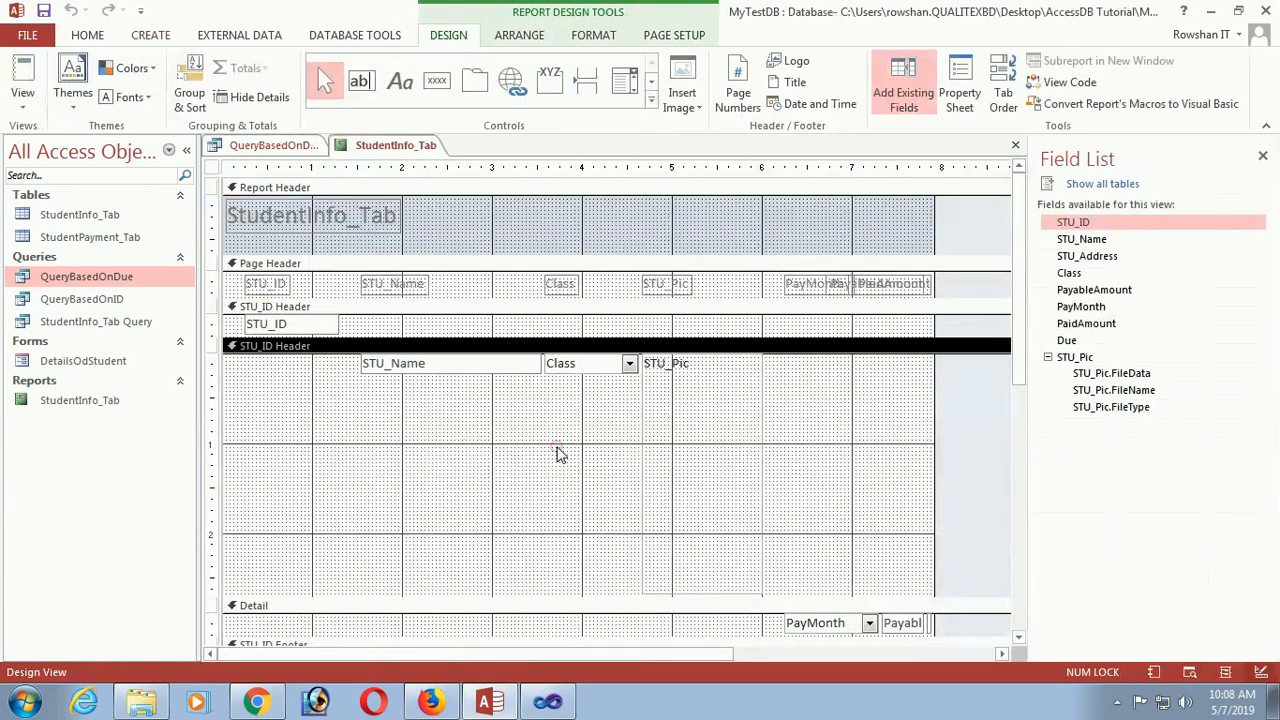
pyautogui.moveTo(663, 651); pyautogui.dragTo(869, 662)
pyautogui.moveTo(869, 662); pyautogui.dragTo(655, 660)
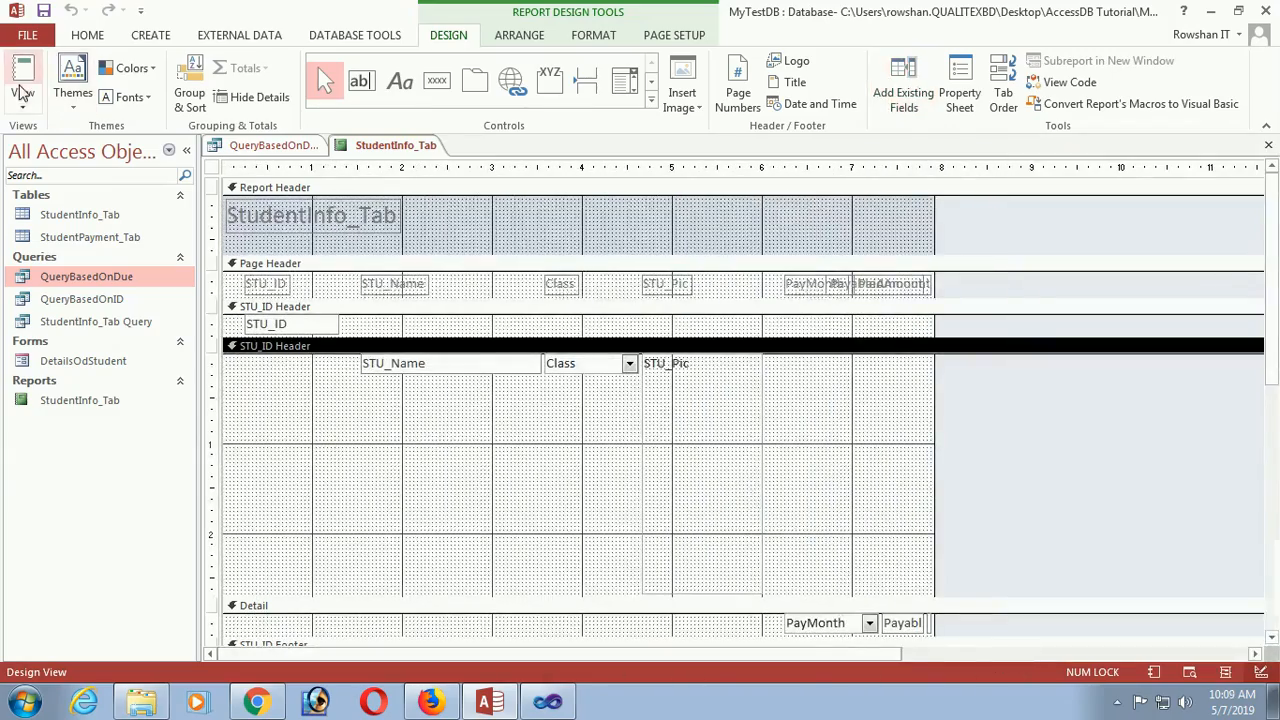
# Step: Preview the StudentInfo_Tab report in Report View and examine each student's details, picture, payment rows and summary sums
pyautogui.click(22, 90)
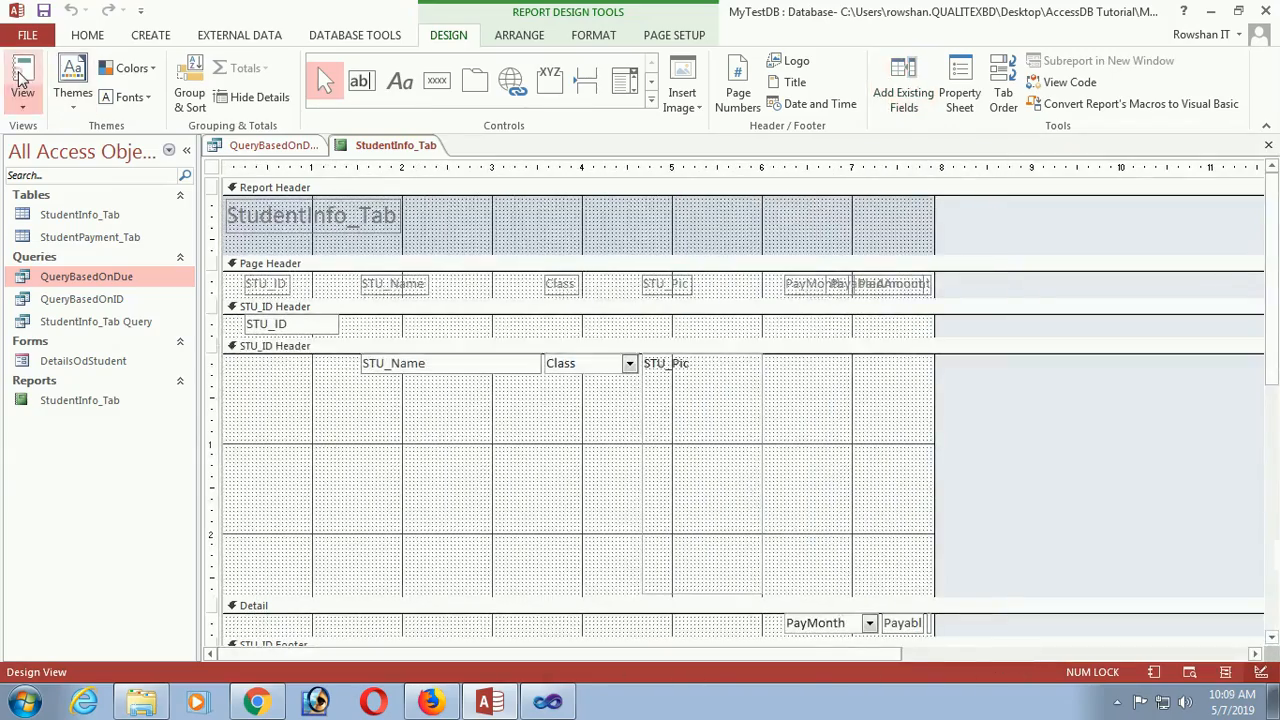
pyautogui.scroll(-2, 871, 391)
pyautogui.scroll(2, 468, 313)
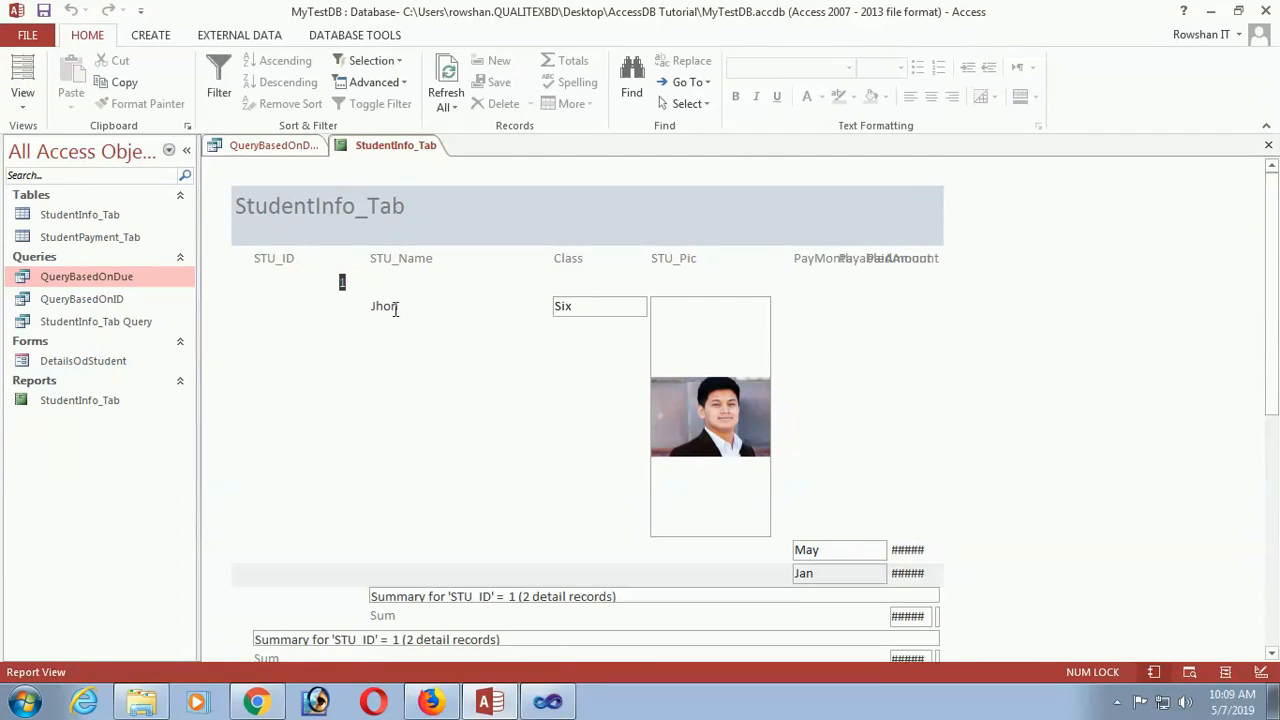
pyautogui.click(611, 313)
pyautogui.scroll(-5, 718, 410)
pyautogui.scroll(4, 903, 426)
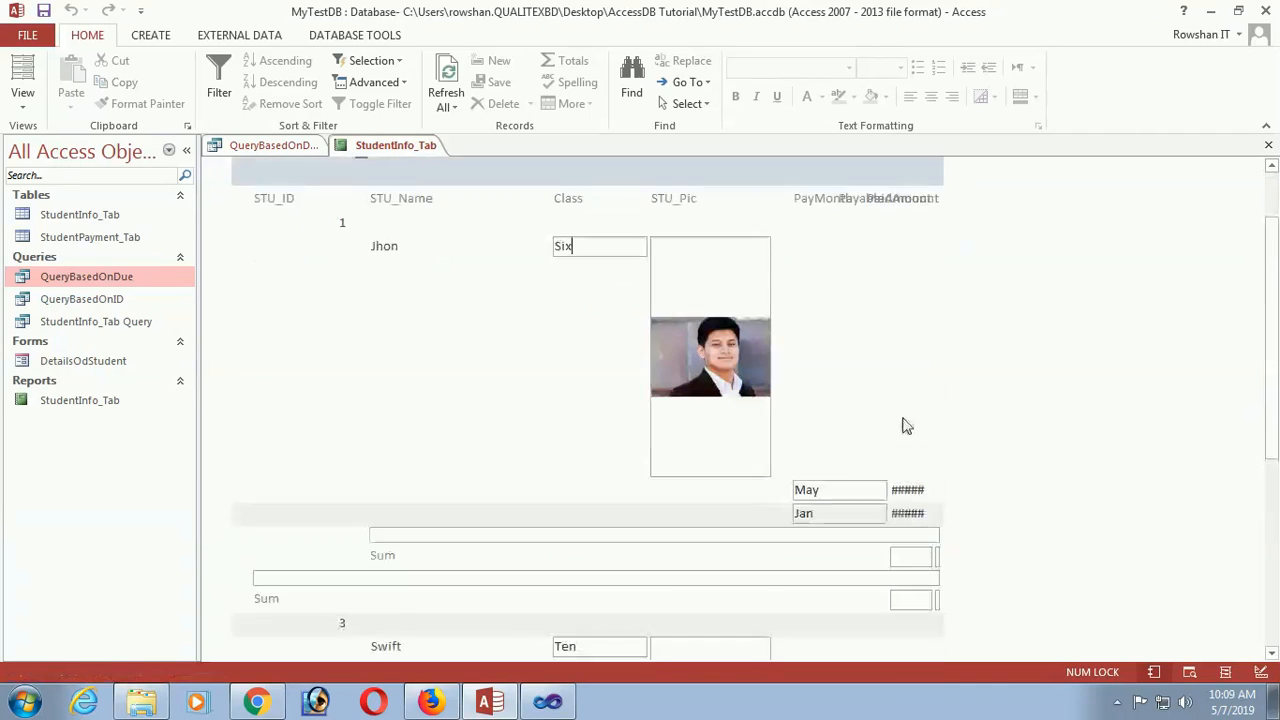
pyautogui.scroll(-3, 866, 583)
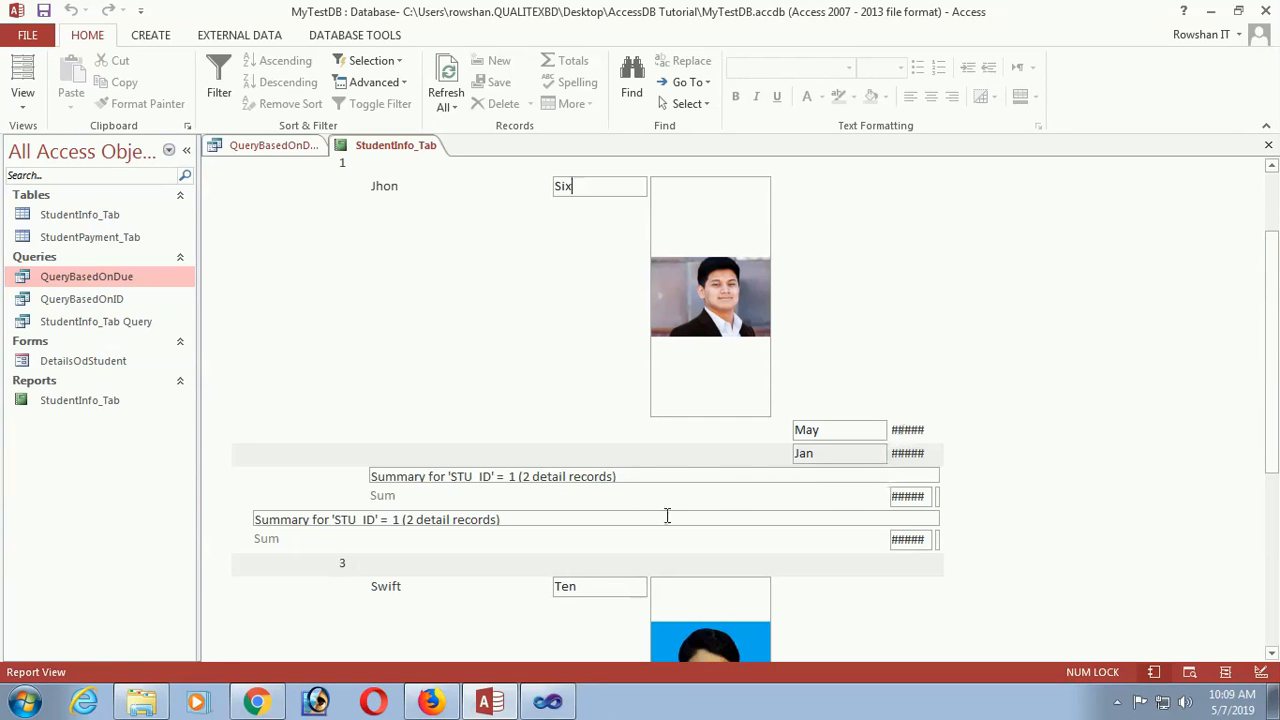
pyautogui.scroll(-5, 725, 512)
pyautogui.scroll(2, 955, 437)
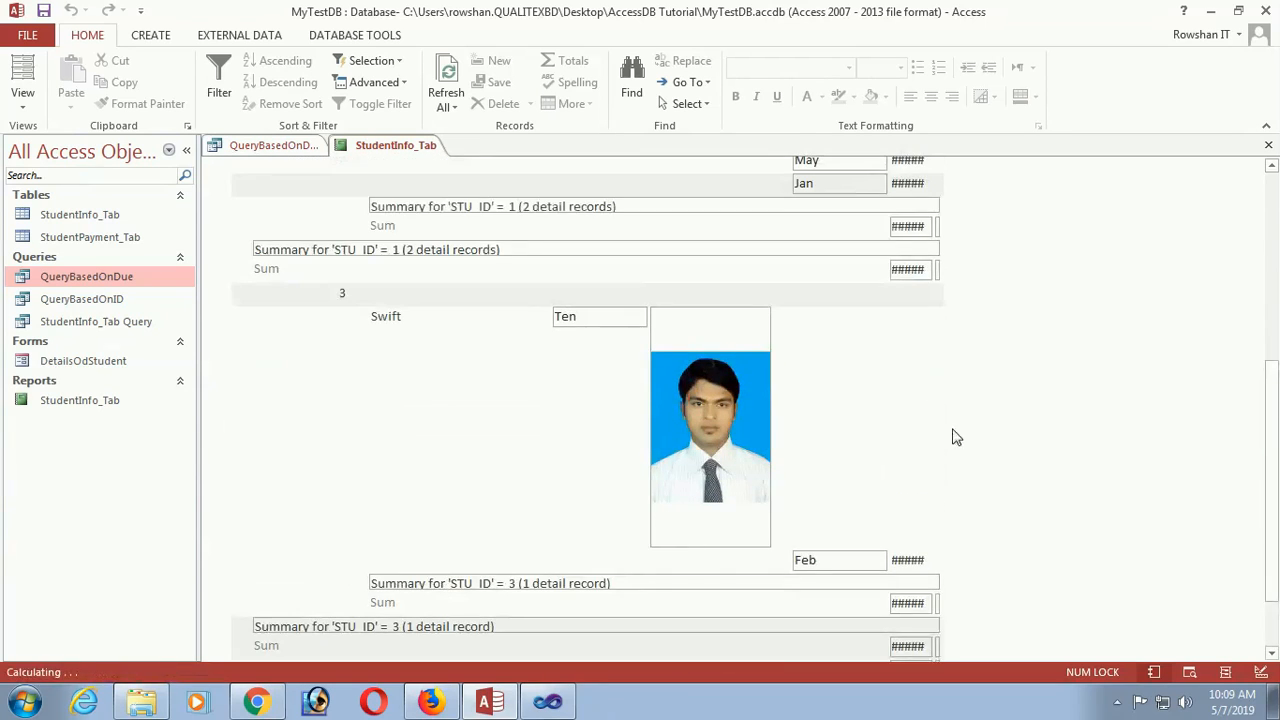
pyautogui.scroll(6, 955, 437)
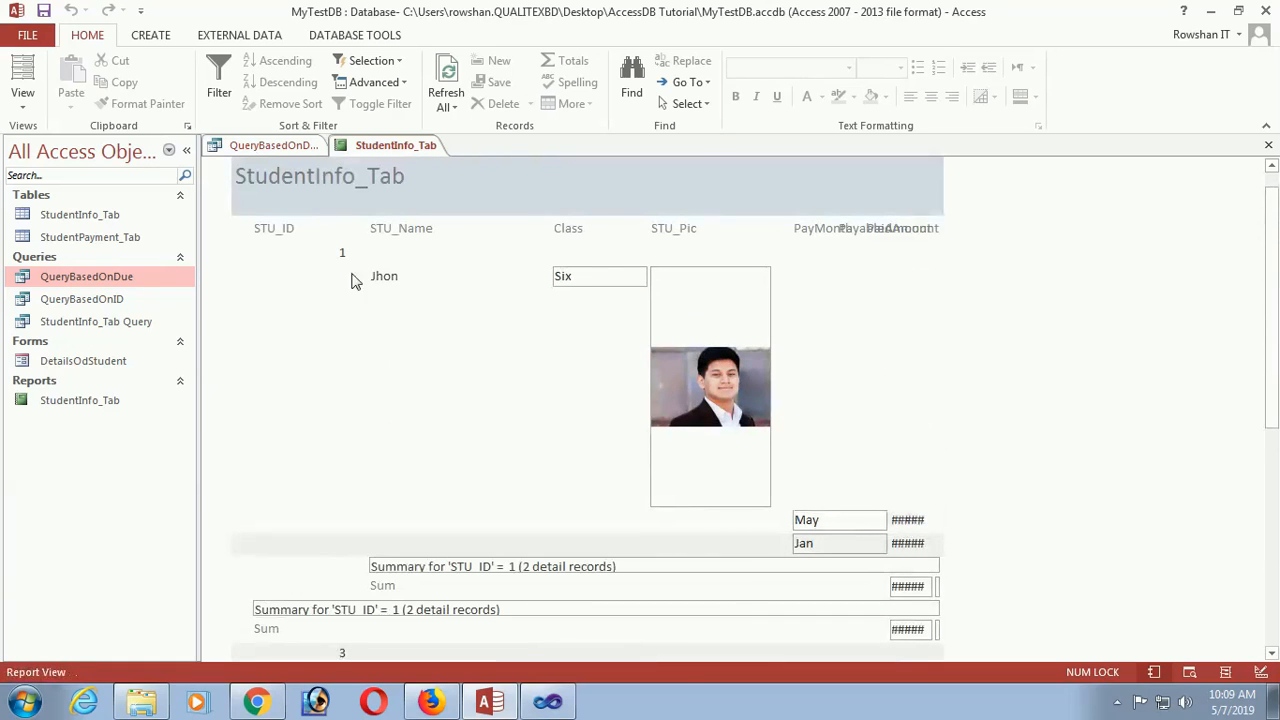
# Step: Look at the report in Layout View and return it to Design View
pyautogui.click(22, 92)
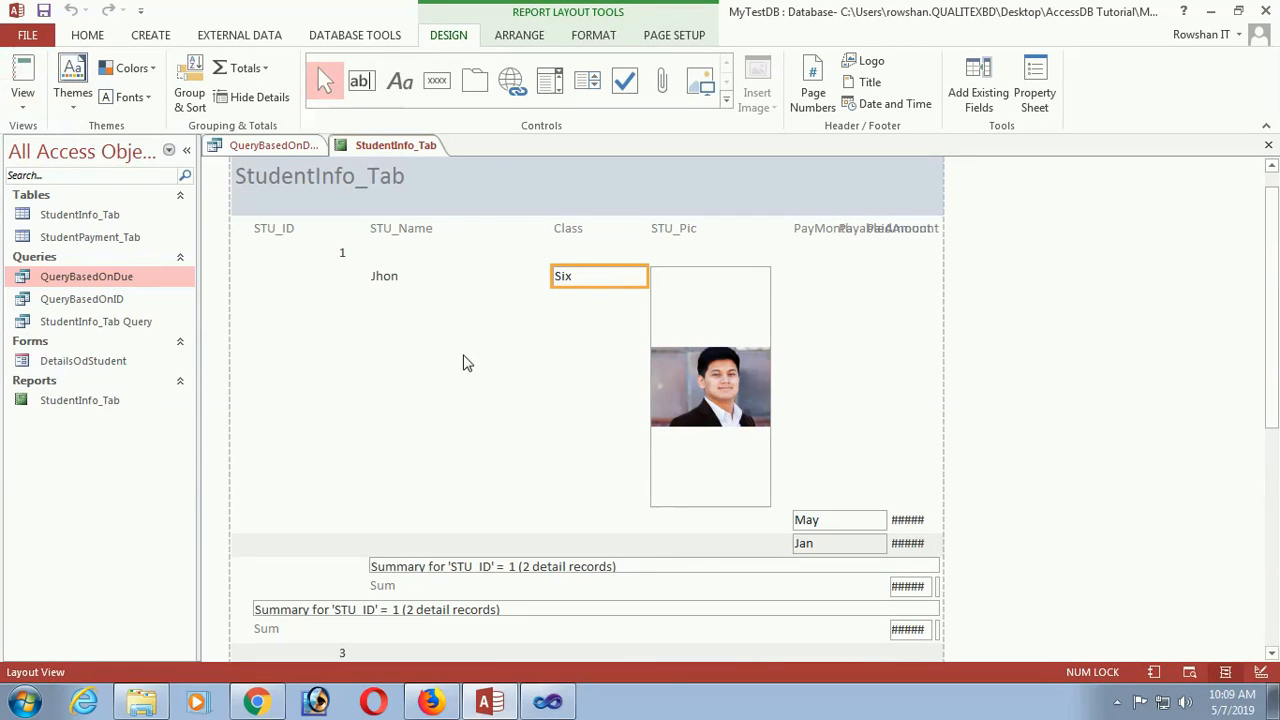
pyautogui.click(22, 100)
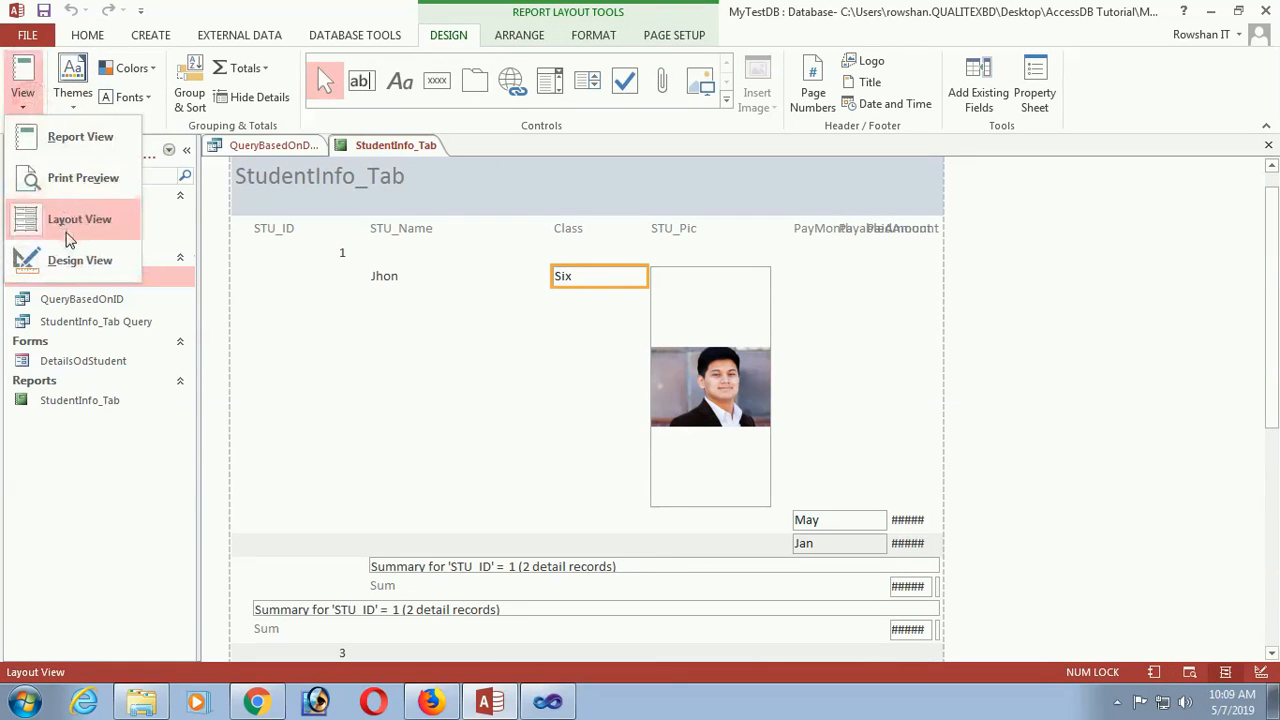
pyautogui.click(72, 230)
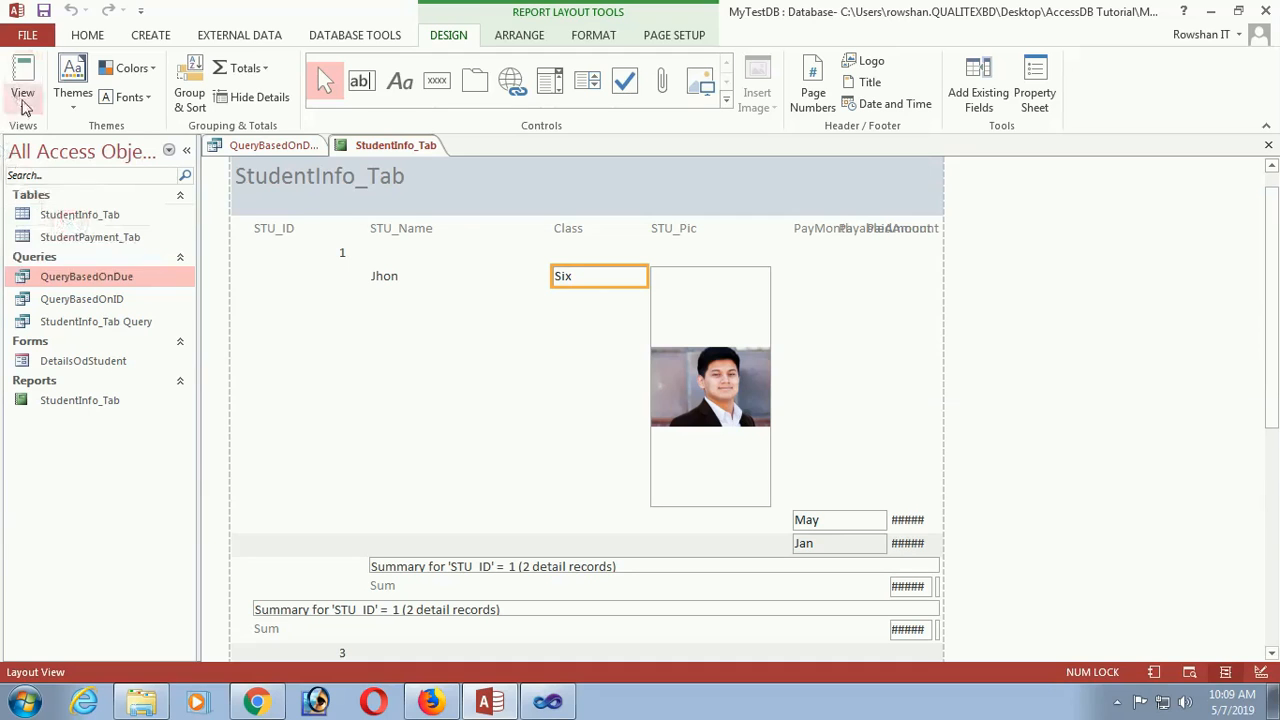
pyautogui.click(22, 100)
pyautogui.click(62, 260)
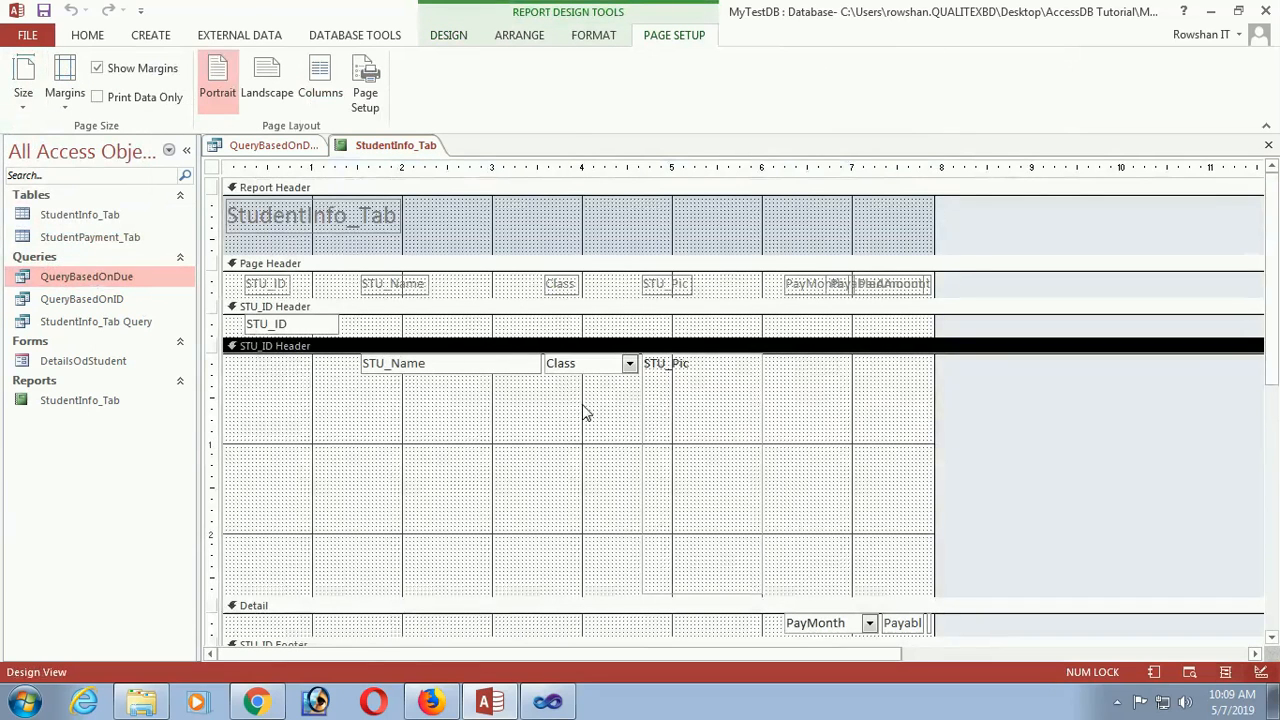
# Step: Shorten the STU_Pic box to about 1.4 inches high and reduce its STU_ID Header section to just below the box
pyautogui.click(753, 399)
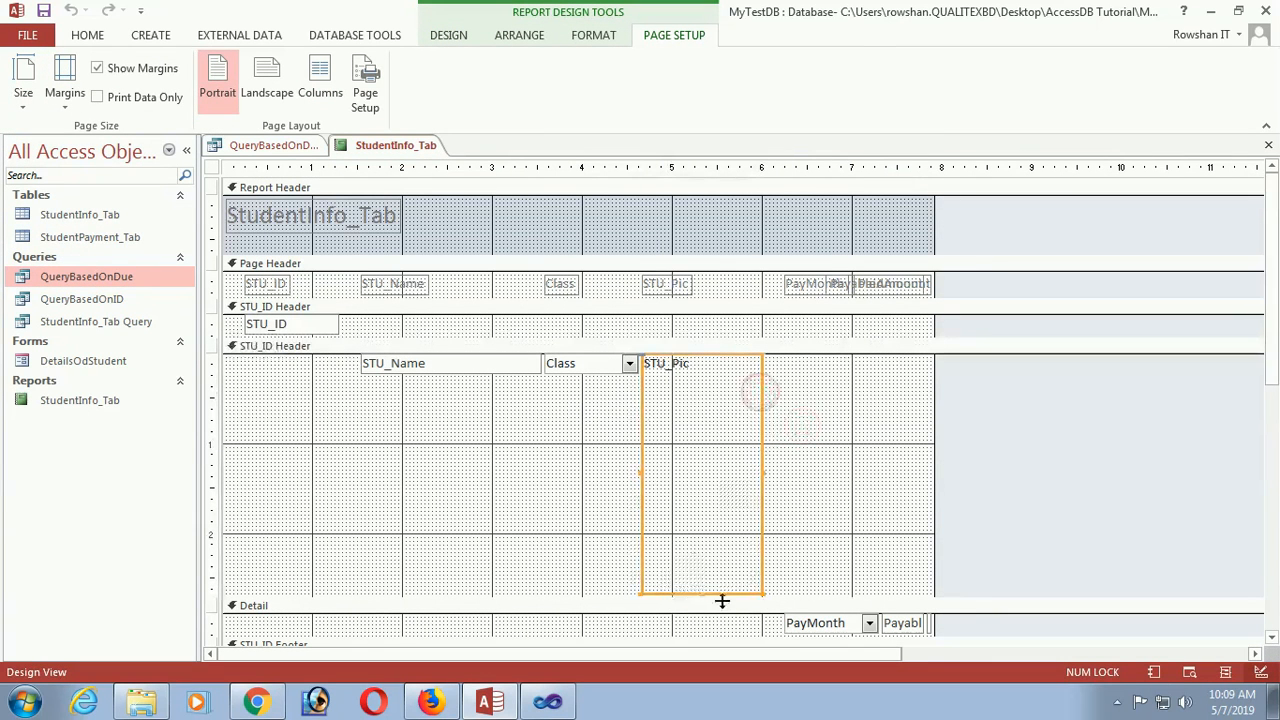
pyautogui.moveTo(700, 596); pyautogui.dragTo(695, 544)
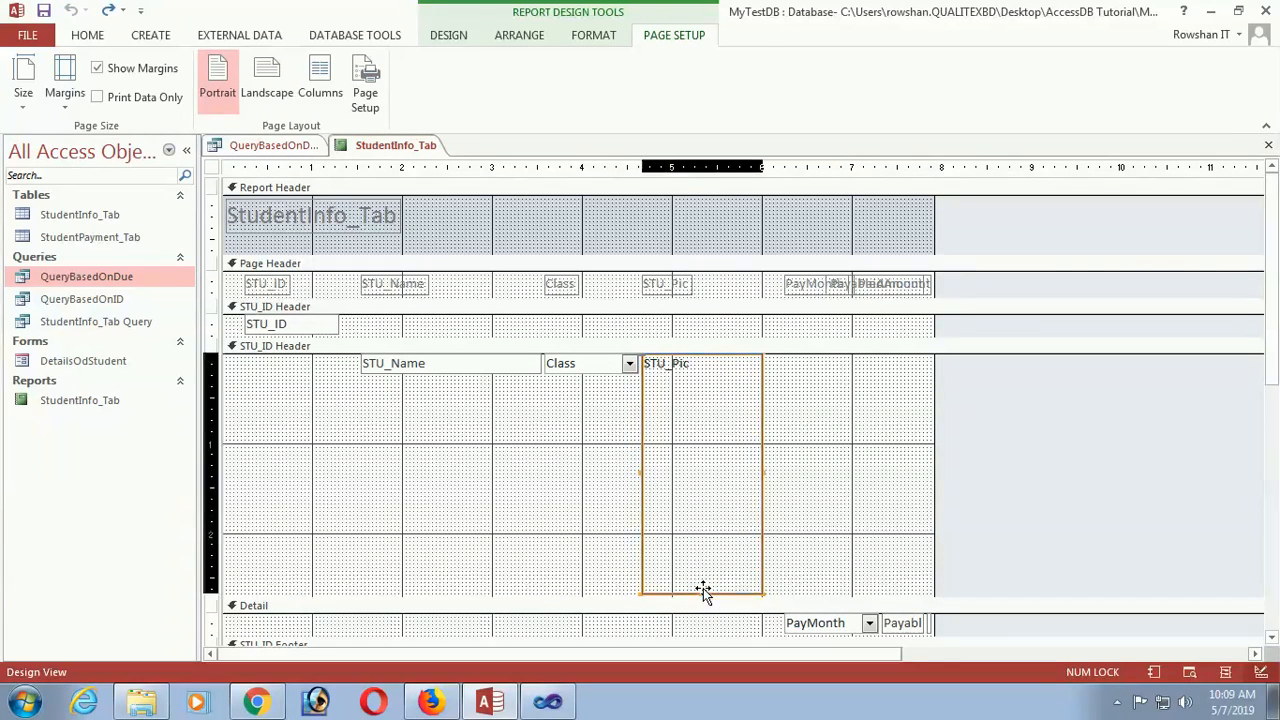
pyautogui.moveTo(701, 593); pyautogui.dragTo(696, 481)
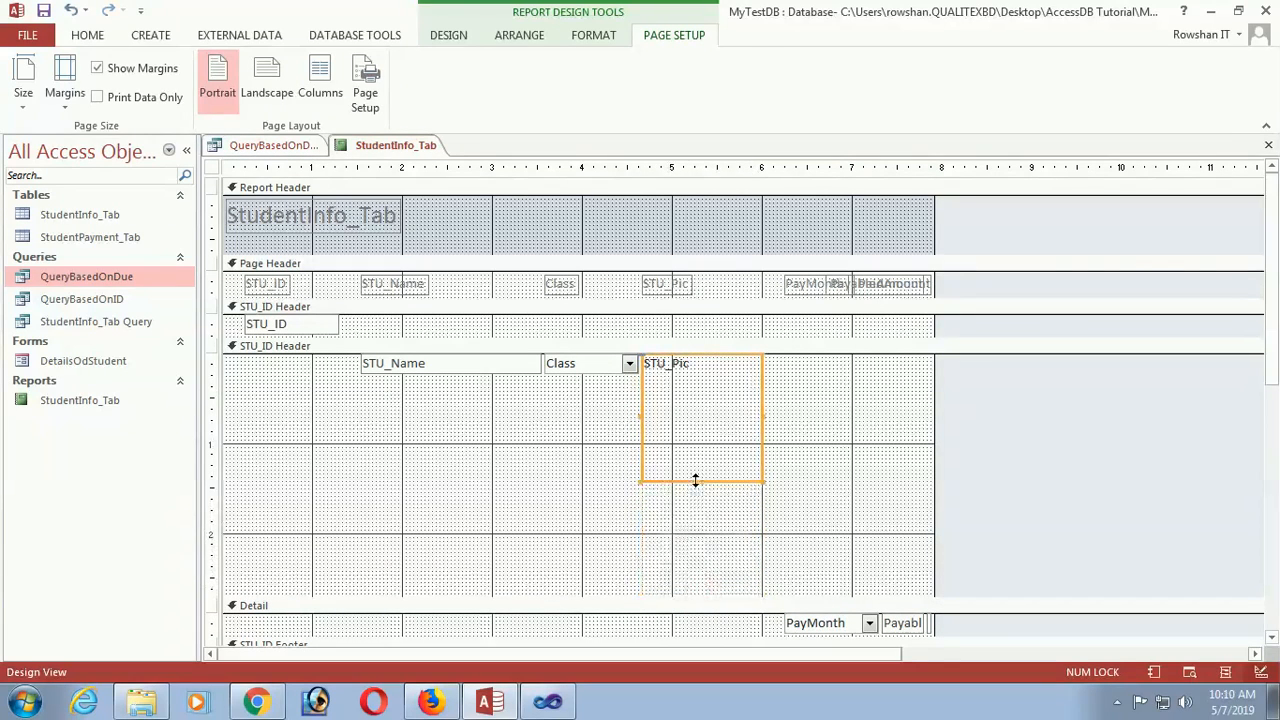
pyautogui.moveTo(701, 605); pyautogui.dragTo(705, 498)
pyautogui.scroll(-3, 757, 591)
pyautogui.scroll(3, 757, 591)
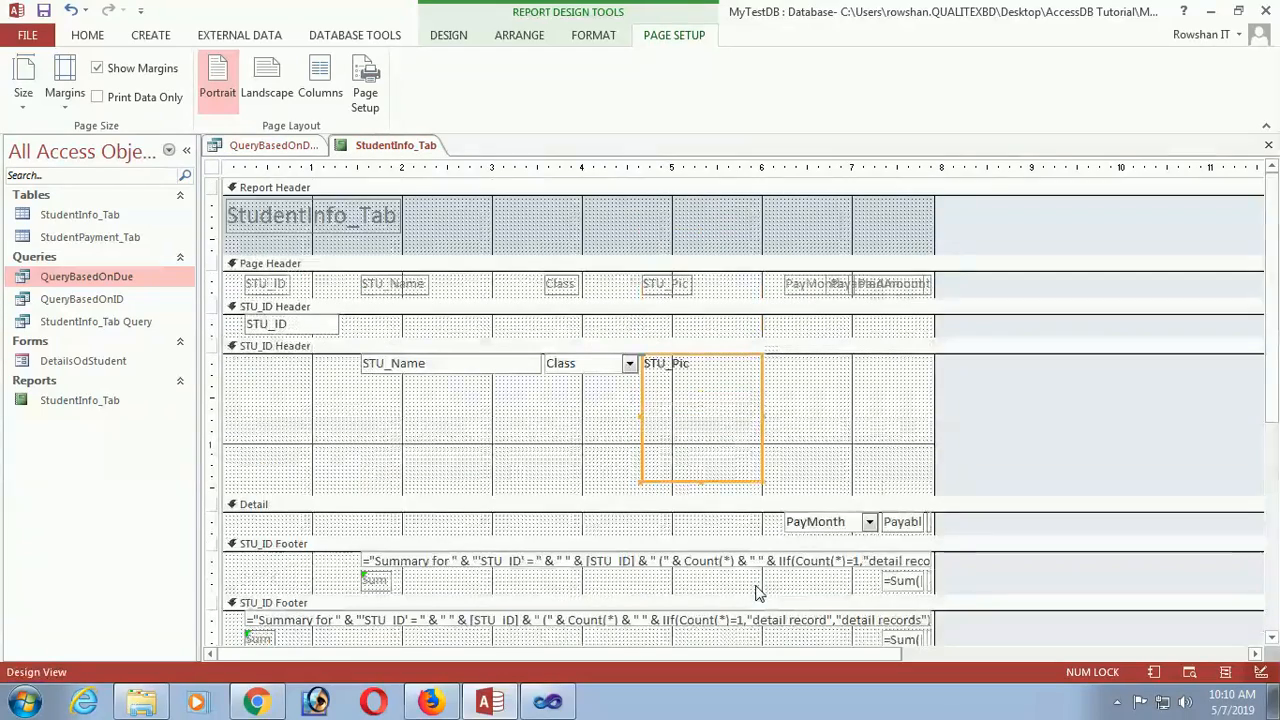
# Step: Move the PayMonth heading in the Page Header left to about 5.7 on the ruler
pyautogui.click(847, 517)
pyautogui.click(809, 289)
pyautogui.press('Left')
pyautogui.press('Left')
pyautogui.press('Left')
pyautogui.press('Left')
pyautogui.press('Left')
pyautogui.press('Left')
pyautogui.press('Left')
pyautogui.press('Left')
pyautogui.press('Left')
pyautogui.press('Left')
pyautogui.press('Left')
pyautogui.press('Left')
pyautogui.press('Left')
pyautogui.press('Left')
# Step: Move the PayableAmount heading in the Page Header left to about 6.1 on the ruler
pyautogui.click(838, 287)
pyautogui.press('Left')
pyautogui.press('Left')
pyautogui.press('Left')
pyautogui.press('Left')
pyautogui.press('Left')
pyautogui.press('Left')
pyautogui.press('Left')
pyautogui.press('Left')
pyautogui.press('Left')
pyautogui.press('Left')
pyautogui.press('Left')
pyautogui.press('Left')
pyautogui.press('Left')
pyautogui.press('Left')
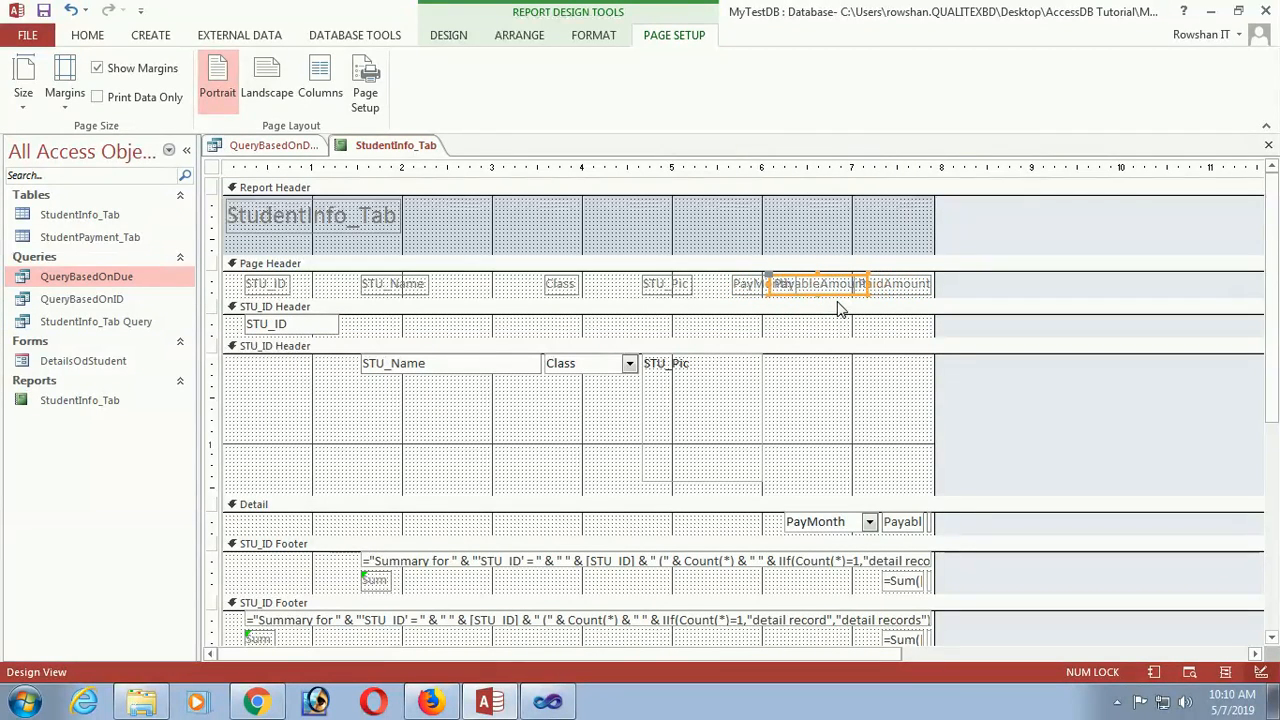
# Step: Shift the PayMonth heading further left to about 5.4 on the ruler, clear of most of the PayableAmount heading
pyautogui.click(748, 288)
pyautogui.press('Left')
pyautogui.press('Left')
pyautogui.press('Left')
pyautogui.press('Left')
pyautogui.press('Left')
pyautogui.press('Left')
pyautogui.press('Left')
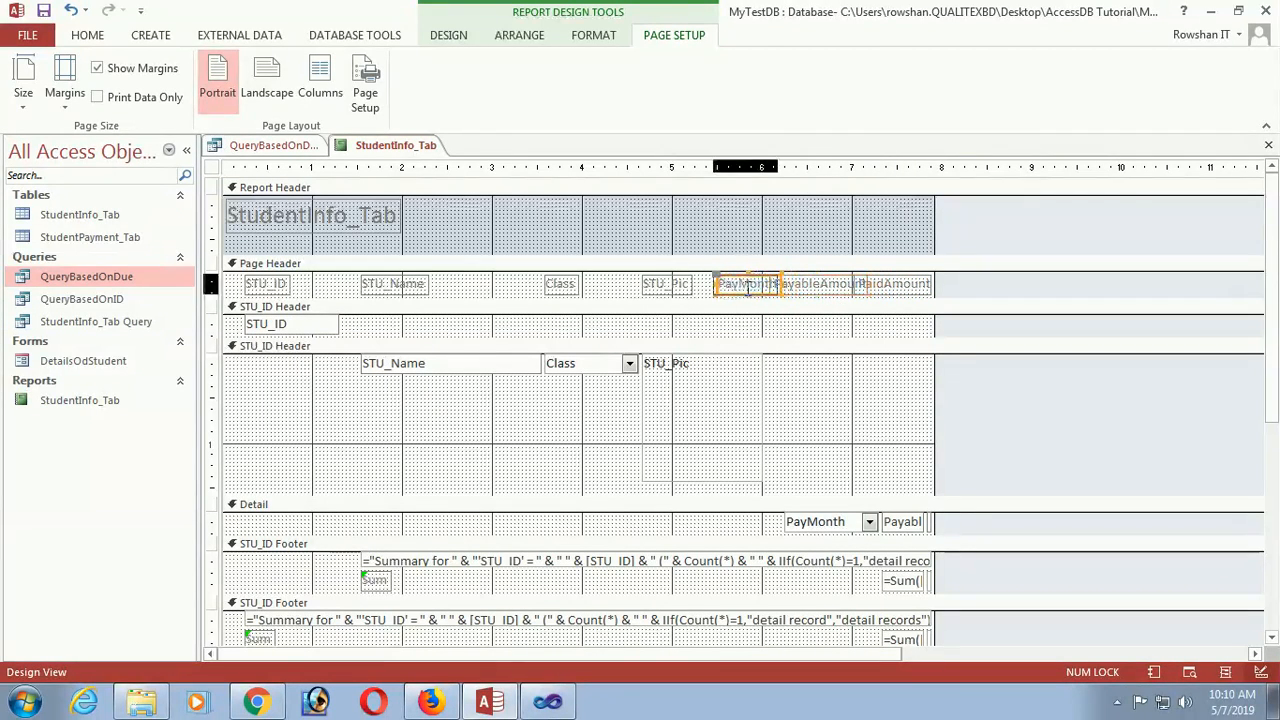
pyautogui.click(818, 287)
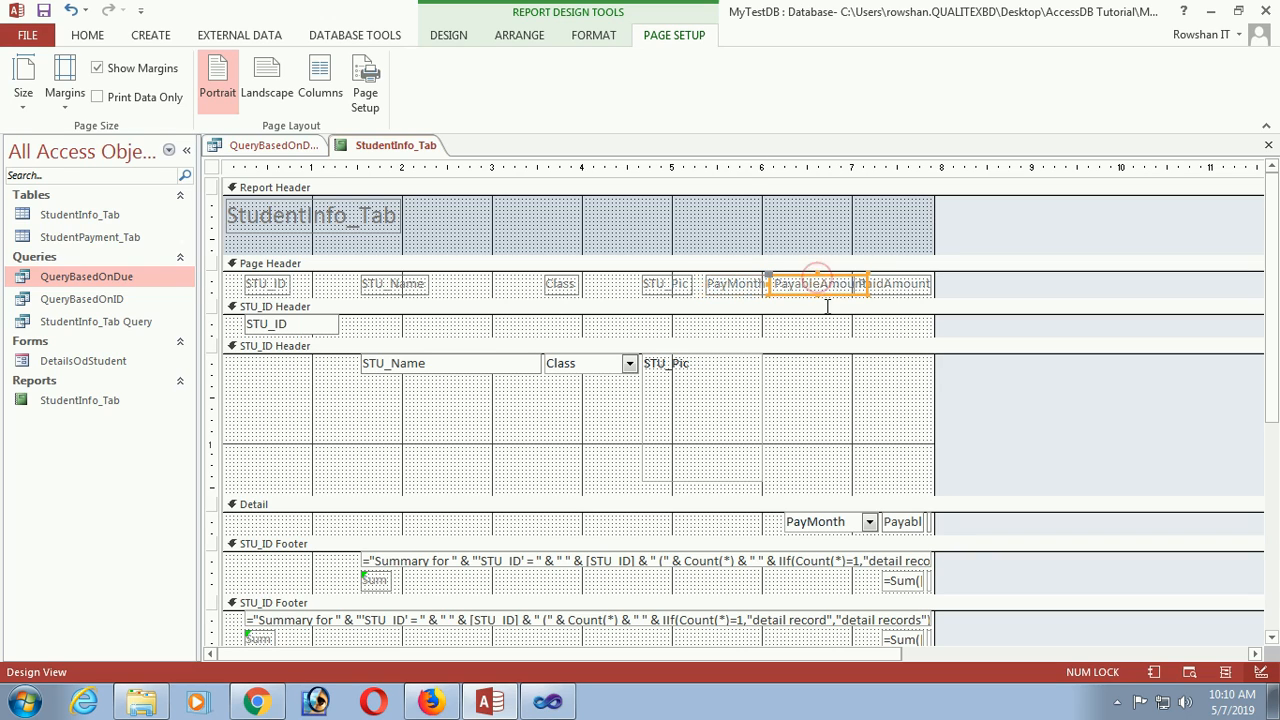
# Step: Move the STU_Name box in the STU_ID Header left to about 1.1 on the ruler
pyautogui.click(420, 368)
pyautogui.press('Left')
pyautogui.press('Left')
pyautogui.press('Left')
pyautogui.press('Left')
pyautogui.press('Left')
pyautogui.press('Left')
pyautogui.press('Left')
pyautogui.press('Left')
pyautogui.press('Left')
pyautogui.press('Left')
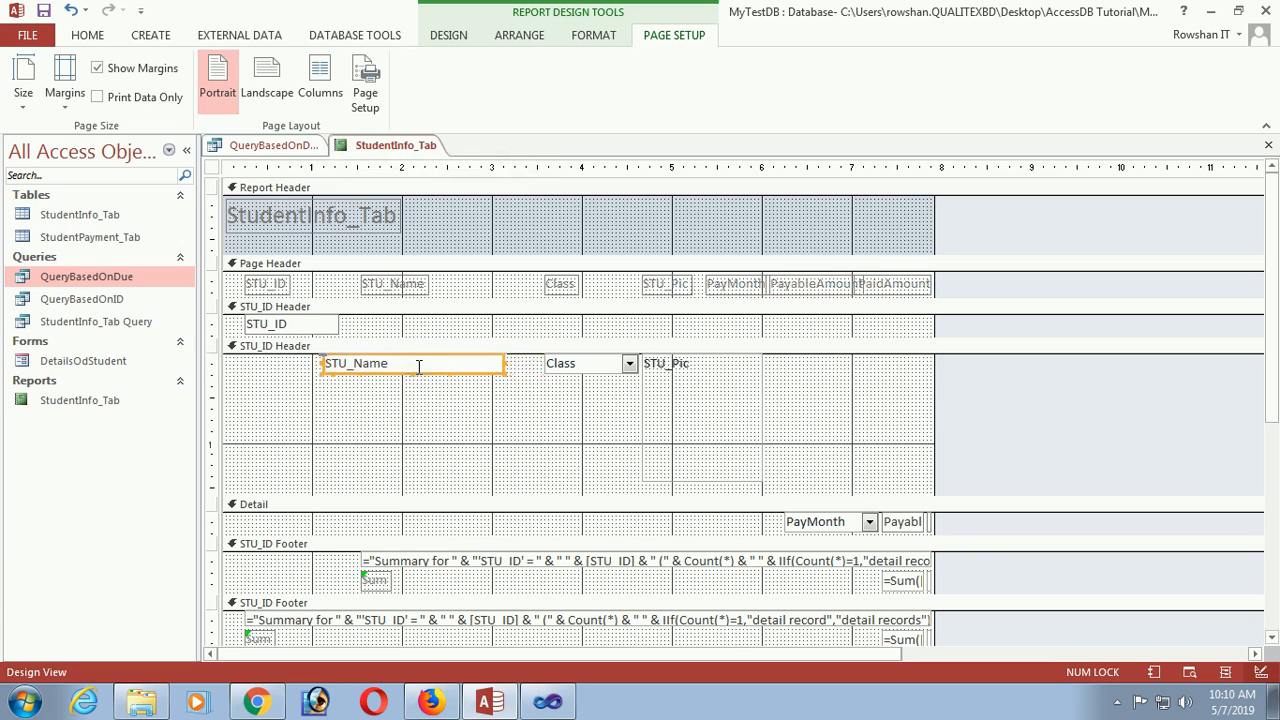
# Step: Move the Class box in the STU_ID Header left until it sits directly beside the STU_Name box
pyautogui.click(570, 370)
pyautogui.press('Left')
pyautogui.press('Left')
pyautogui.press('Left')
pyautogui.press('Left')
pyautogui.press('Left')
pyautogui.press('Left')
pyautogui.press('Left')
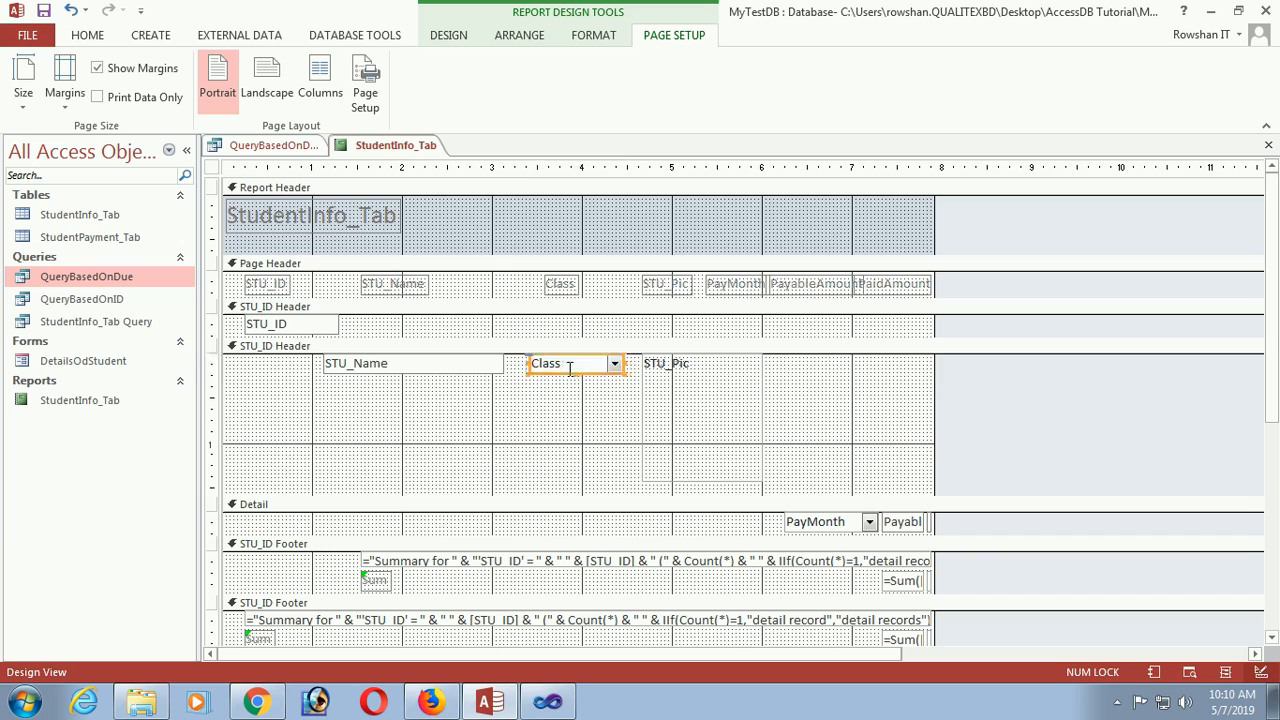
# Step: Move the STU_Pic box left so that it sits just beside the Class box, at about 4.2 on the ruler
pyautogui.click(716, 409)
pyautogui.press('Left')
pyautogui.press('Left')
pyautogui.press('Left')
pyautogui.press('Left')
pyautogui.press('Left')
pyautogui.press('Left')
pyautogui.press('Left')
pyautogui.press('Left')
pyautogui.press('Left')
pyautogui.press('Left')
pyautogui.press('Left')
pyautogui.press('Left')
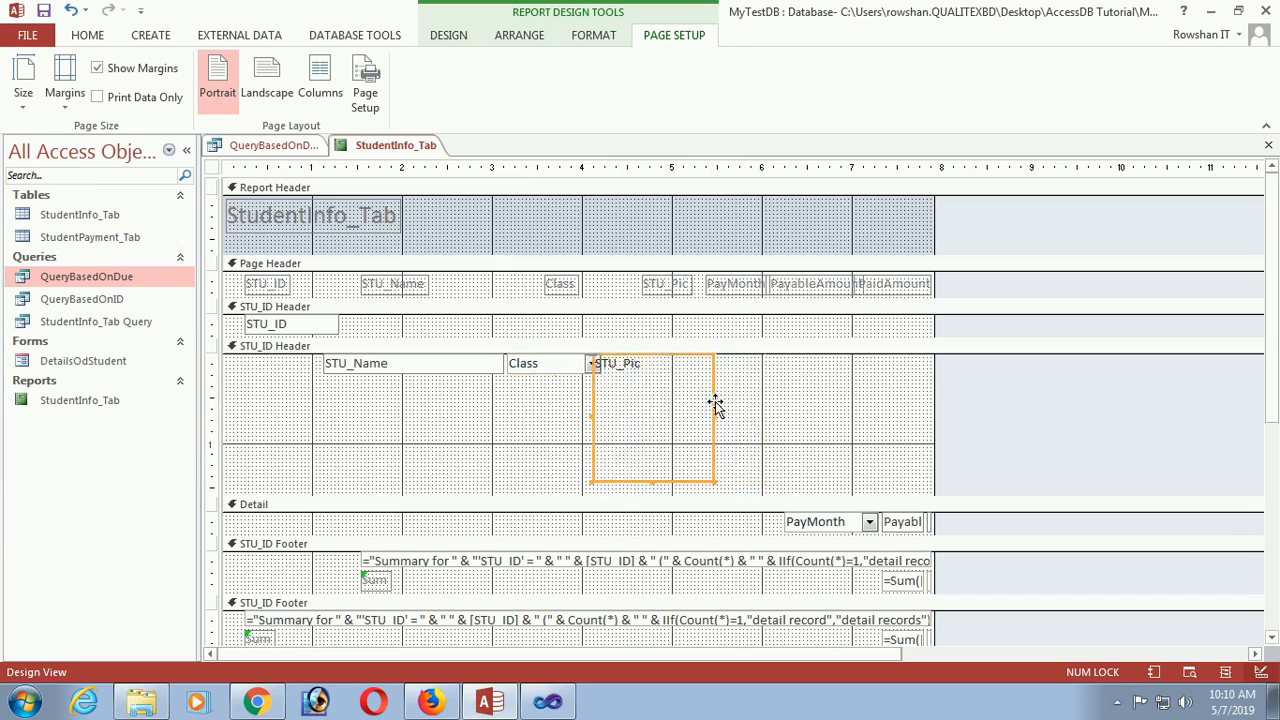
pyautogui.press('Right')
pyautogui.press('Right')
pyautogui.press('Right')
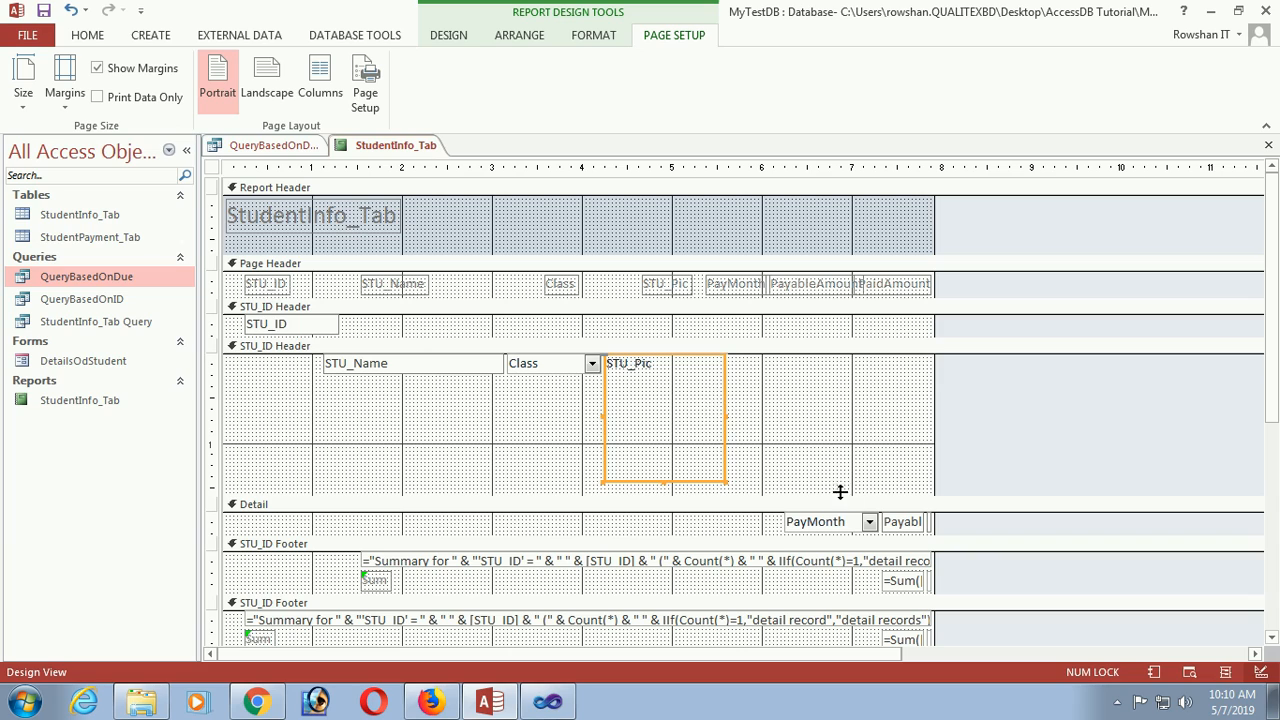
# Step: Move the PayMonth box in the Detail section left to about 5.2 on the ruler, roughly under its heading
pyautogui.click(823, 525)
pyautogui.press('Left')
pyautogui.press('Left')
pyautogui.press('Left')
pyautogui.press('Left')
pyautogui.press('Left')
pyautogui.press('Left')
pyautogui.press('Left')
pyautogui.press('Left')
pyautogui.press('Left')
pyautogui.press('Left')
pyautogui.press('Left')
pyautogui.press('Left')
pyautogui.press('Left')
pyautogui.press('Left')
pyautogui.press('Left')
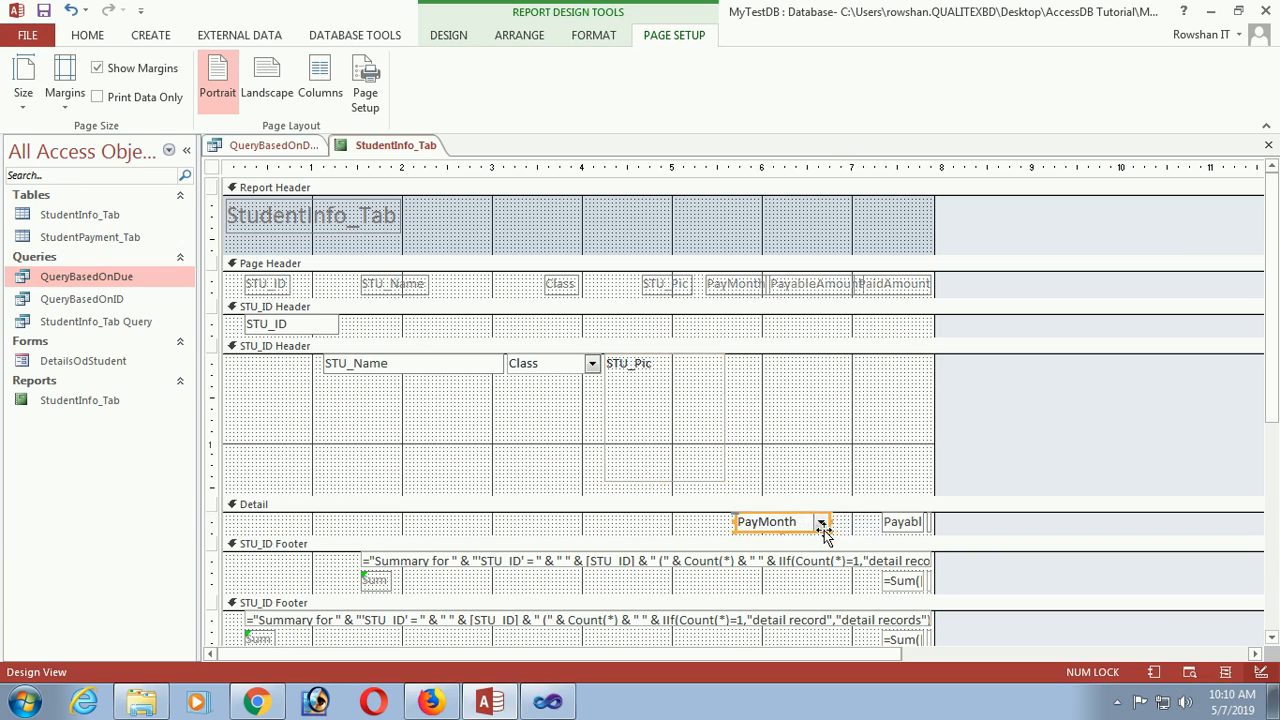
pyautogui.press('Left')
pyautogui.press('Left')
pyautogui.press('Left')
pyautogui.press('Left')
pyautogui.press('Left')
pyautogui.press('Left')
pyautogui.press('Left')
# Step: Move the PayableAmount box in the Detail section left to about 6.1 on the ruler, just past the PayMonth box
pyautogui.click(883, 528)
pyautogui.press('Left')
pyautogui.press('Left')
pyautogui.press('Left')
pyautogui.press('Left')
pyautogui.press('Left')
pyautogui.press('Left')
pyautogui.press('Left')
pyautogui.press('Left')
pyautogui.press('Left')
pyautogui.press('Left')
pyautogui.press('Left')
pyautogui.press('Left')
pyautogui.press('Left')
pyautogui.press('Left')
pyautogui.press('Left')
pyautogui.press('Left')
pyautogui.press('Left')
pyautogui.press('Left')
pyautogui.press('Left')
pyautogui.press('Left')
pyautogui.press('Right')
pyautogui.press('Right')
pyautogui.press('Right')
pyautogui.press('Right')
pyautogui.press('Right')
pyautogui.press('Right')
pyautogui.press('Right')
pyautogui.press('Right')
pyautogui.press('Right')
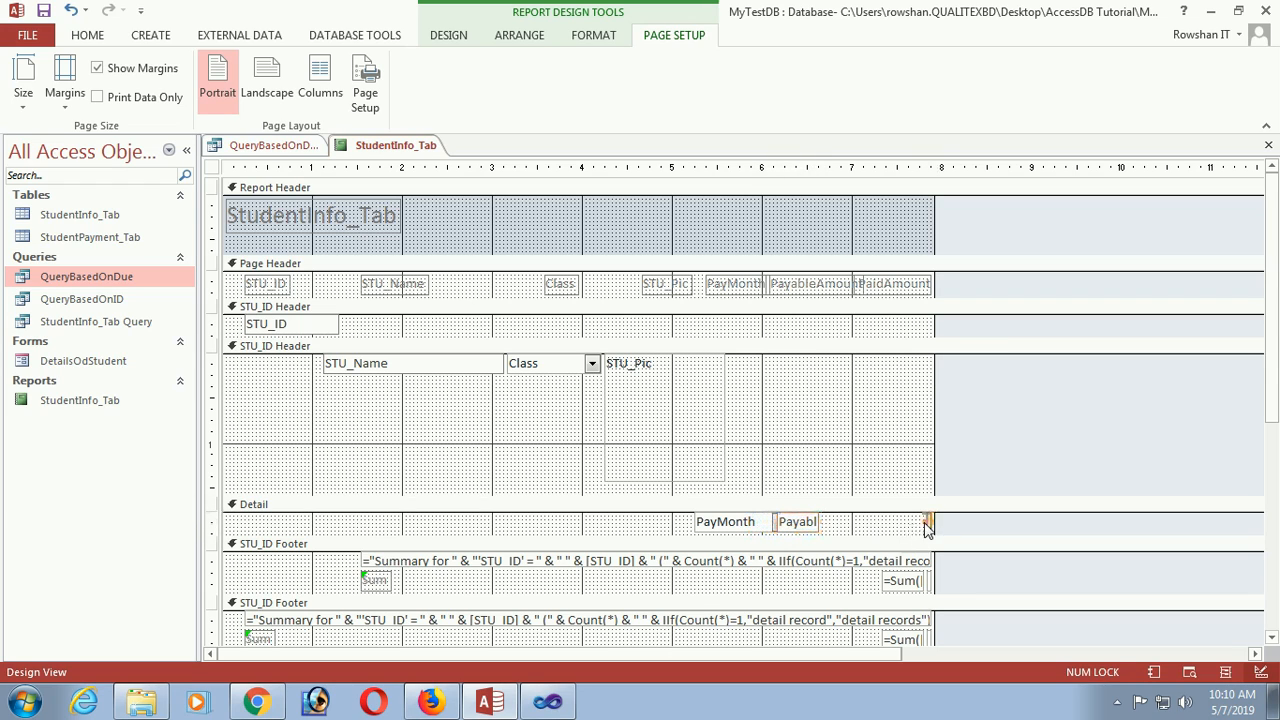
# Step: Widen the PaidAmount and PayableAmount boxes in the Detail section so they meet at about 7 on the ruler
pyautogui.click(925, 524)
pyautogui.moveTo(921, 522); pyautogui.dragTo(852, 522)
pyautogui.click(797, 521)
# Step: Widen the PayableAmount and PaidAmount sum boxes in the upper STU_ID Footer, starting them at about 5.5 and 7 on the ruler
pyautogui.click(885, 579)
pyautogui.moveTo(879, 580); pyautogui.dragTo(739, 574)
pyautogui.click(852, 593)
pyautogui.click(925, 590)
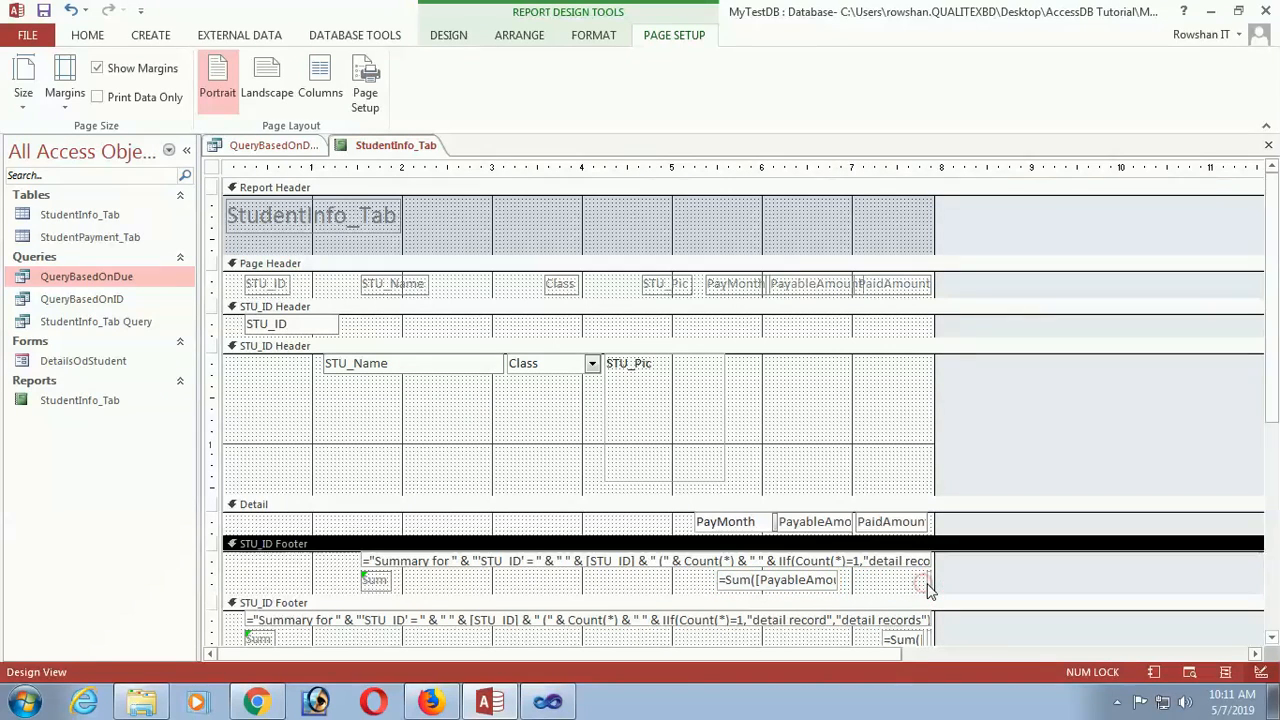
pyautogui.moveTo(928, 571); pyautogui.dragTo(849, 581)
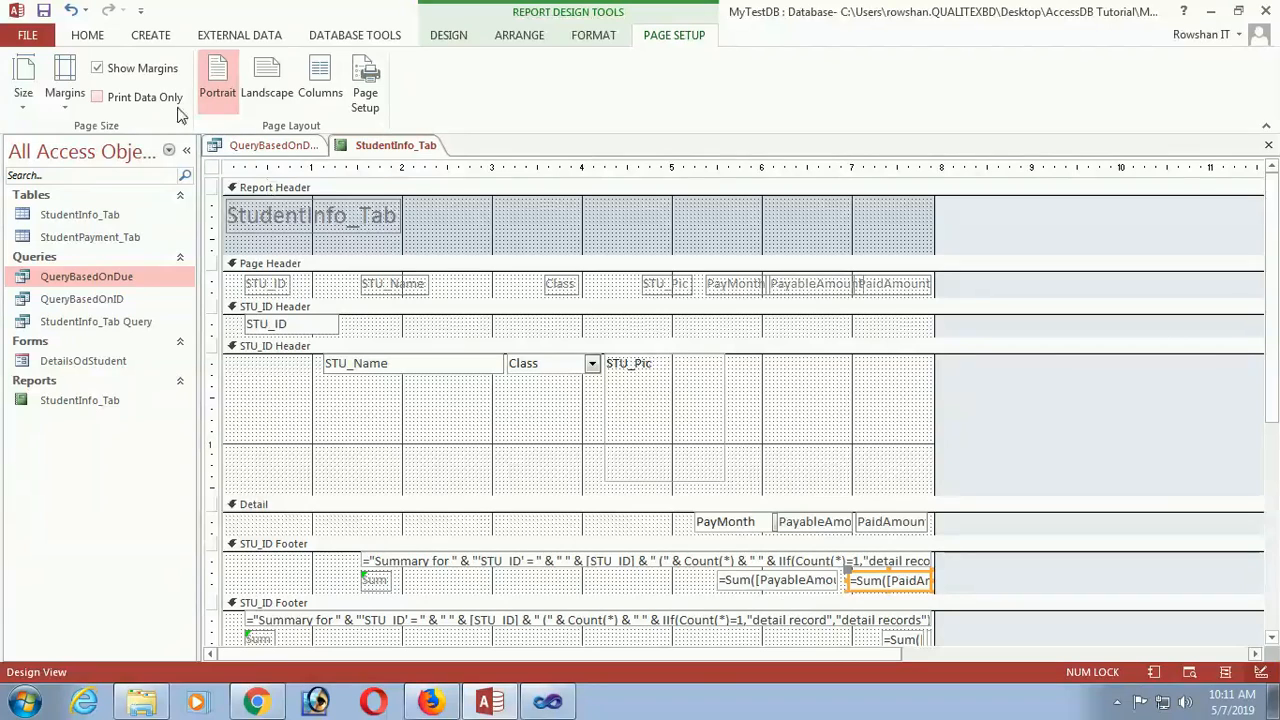
# Step: Show the report in Report View and check the amounts and sums for each student
pyautogui.click(87, 35)
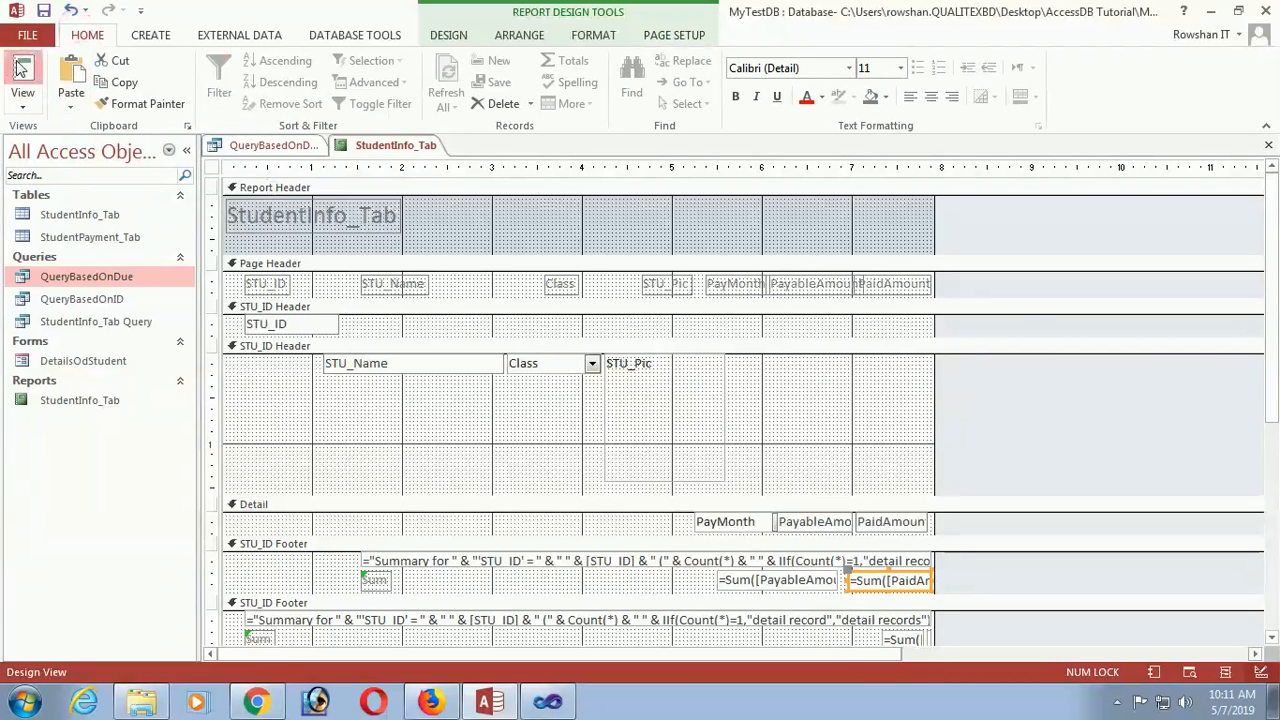
pyautogui.click(22, 78)
pyautogui.scroll(-5, 645, 431)
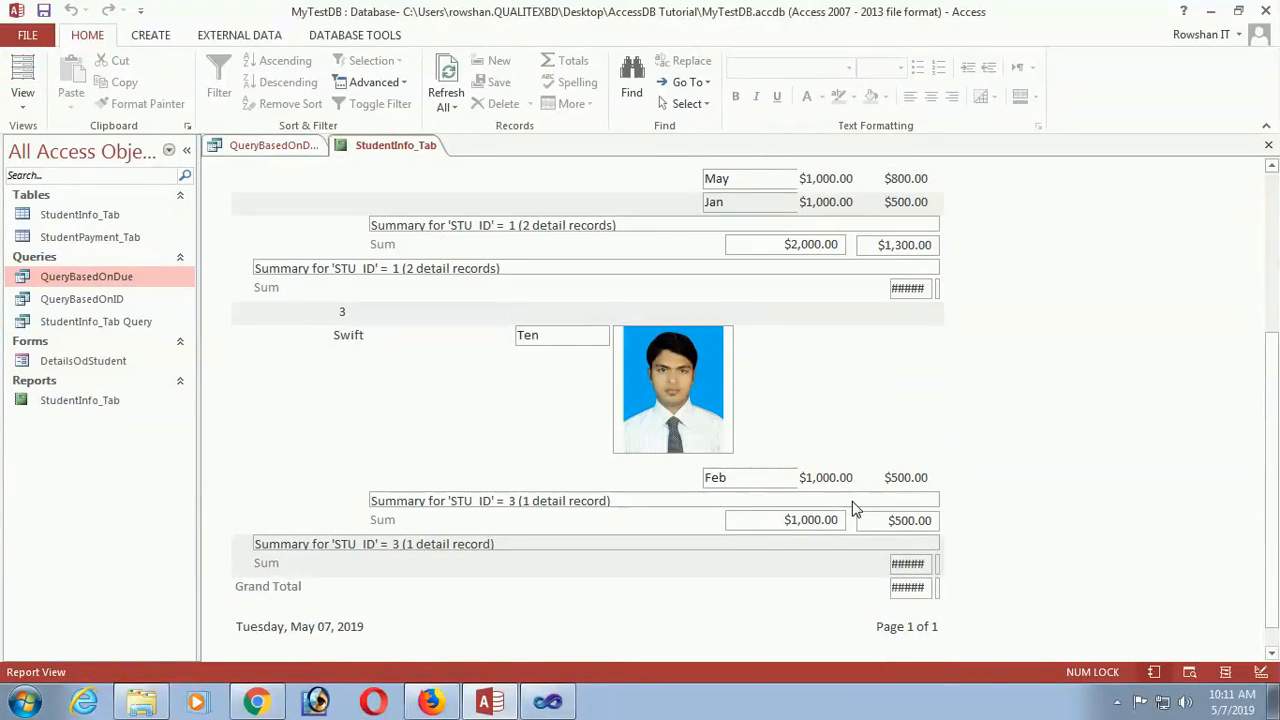
pyautogui.scroll(1, 1170, 449)
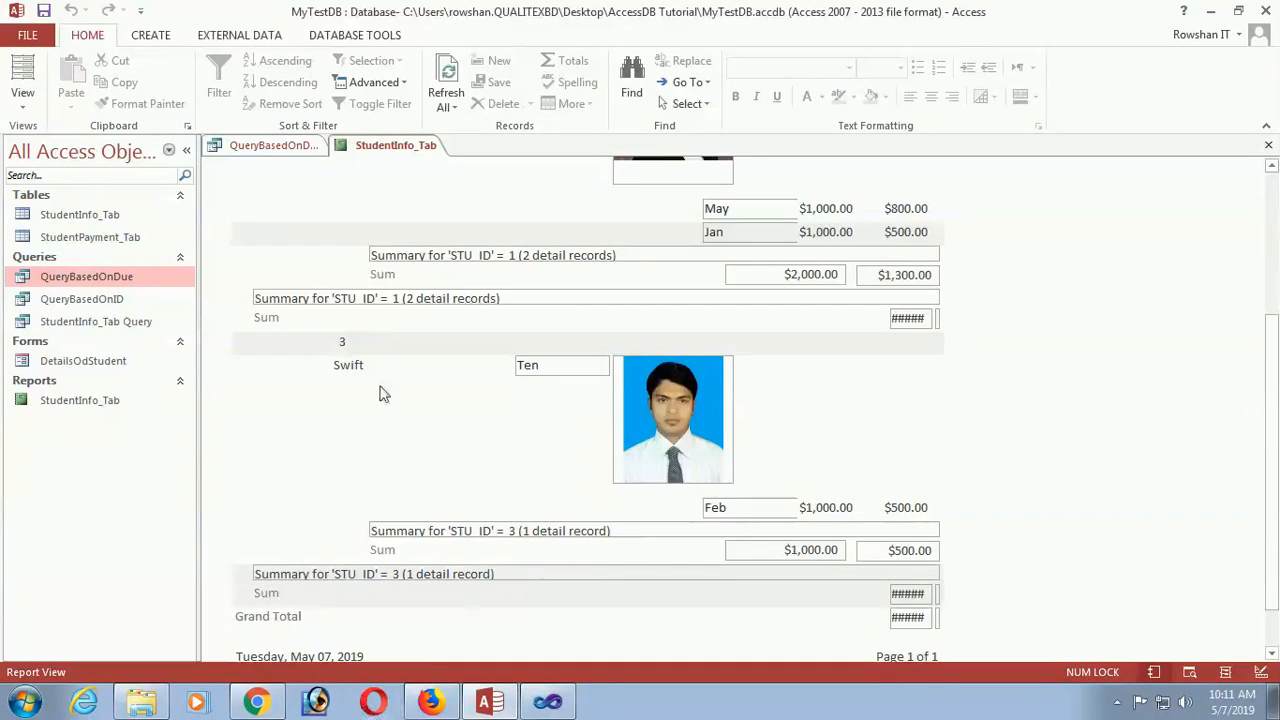
# Step: Back in Design View, widen the PayableAmount and PaidAmount grand total boxes in the Report Footer, starting them at about 6 and 7 on the ruler
pyautogui.click(22, 70)
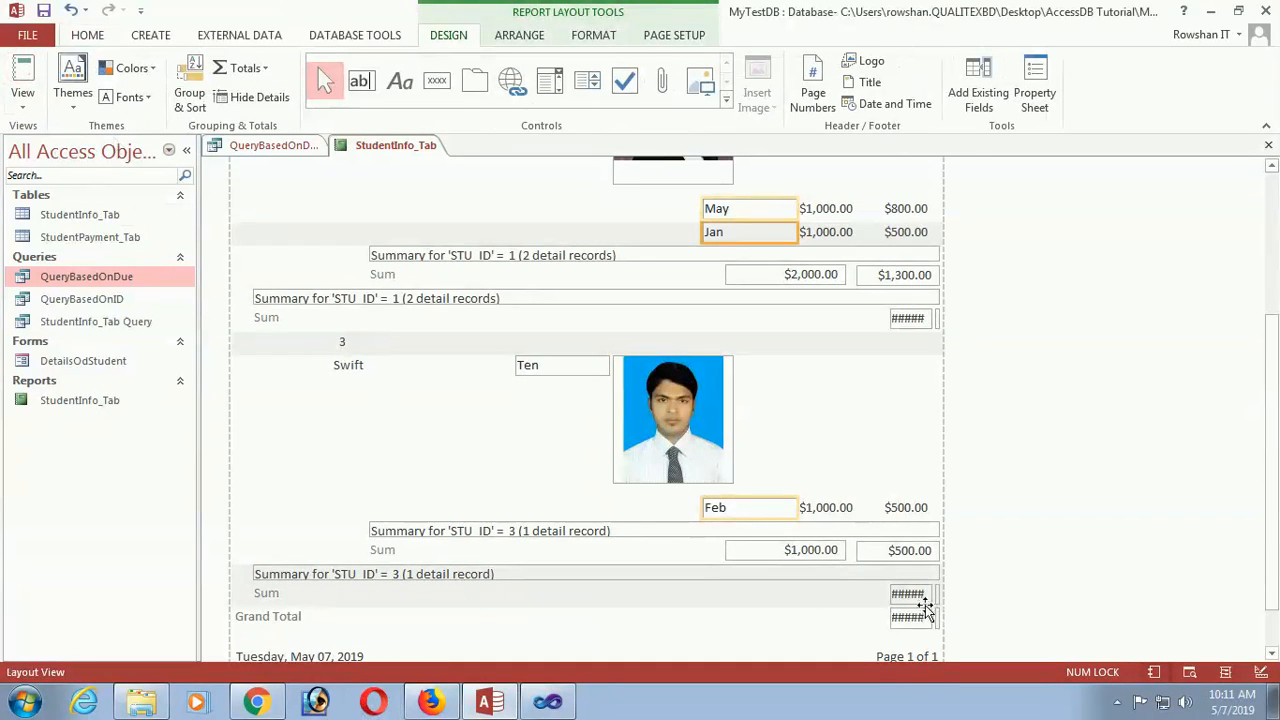
pyautogui.click(23, 100)
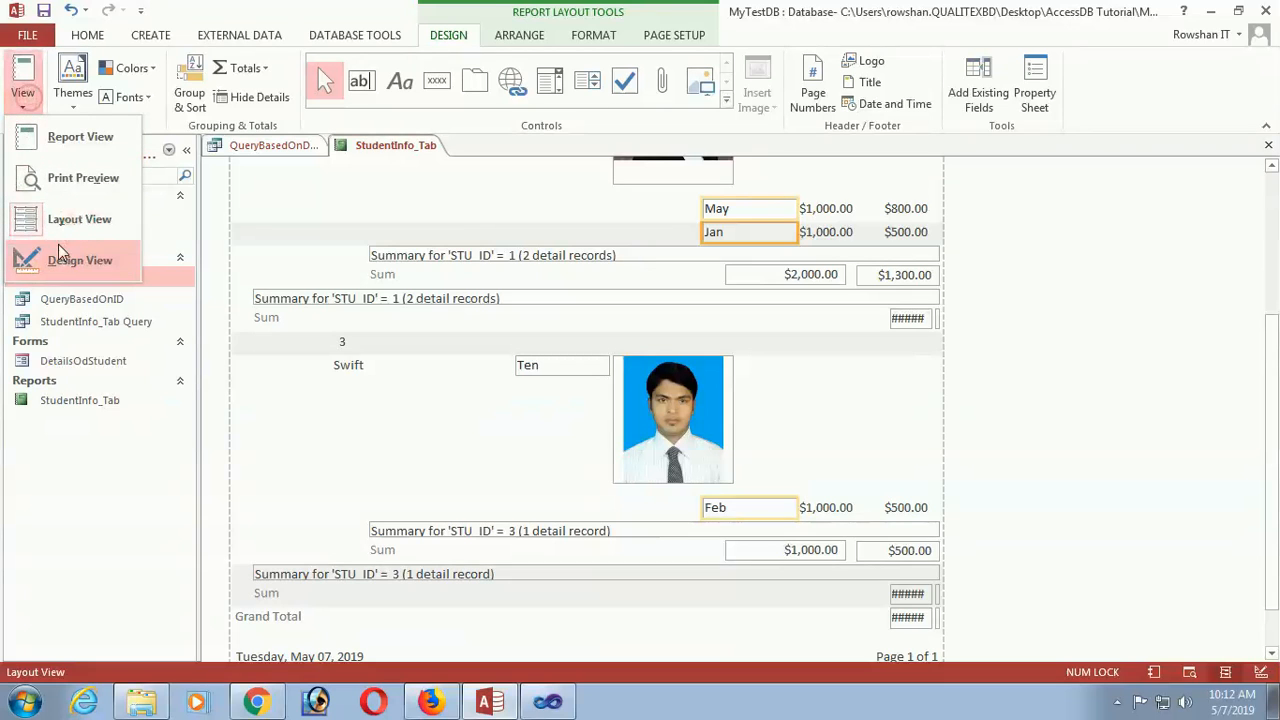
pyautogui.click(59, 257)
pyautogui.scroll(-3, 815, 580)
pyautogui.click(895, 372)
pyautogui.moveTo(882, 372); pyautogui.dragTo(852, 372)
pyautogui.press('Left')
pyautogui.press('Left')
pyautogui.press('Left')
pyautogui.press('Left')
pyautogui.press('Left')
pyautogui.press('Left')
pyautogui.press('Left')
pyautogui.press('Left')
pyautogui.press('Left')
pyautogui.press('Left')
pyautogui.press('Left')
pyautogui.press('Left')
pyautogui.press('Left')
pyautogui.press('Left')
pyautogui.press('Left')
pyautogui.press('Left')
pyautogui.press('Left')
pyautogui.press('Left')
pyautogui.press('Left')
pyautogui.press('Left')
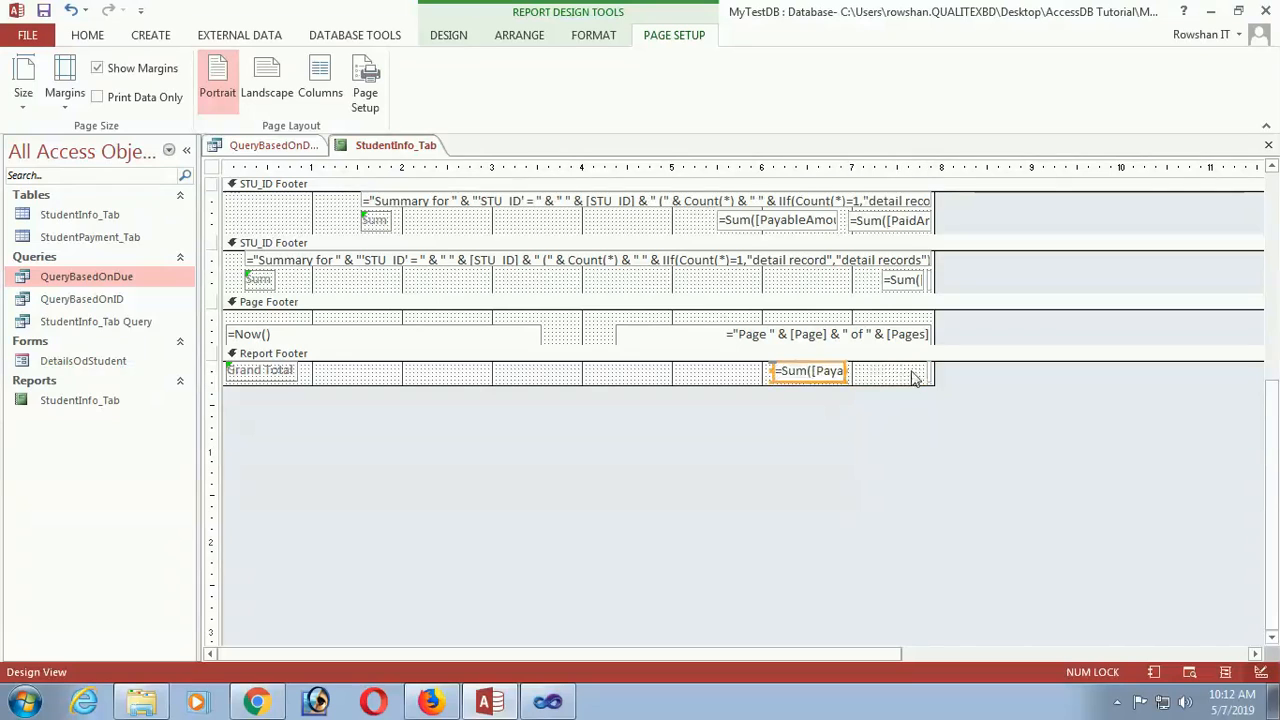
pyautogui.click(928, 375)
pyautogui.moveTo(920, 372); pyautogui.dragTo(848, 375)
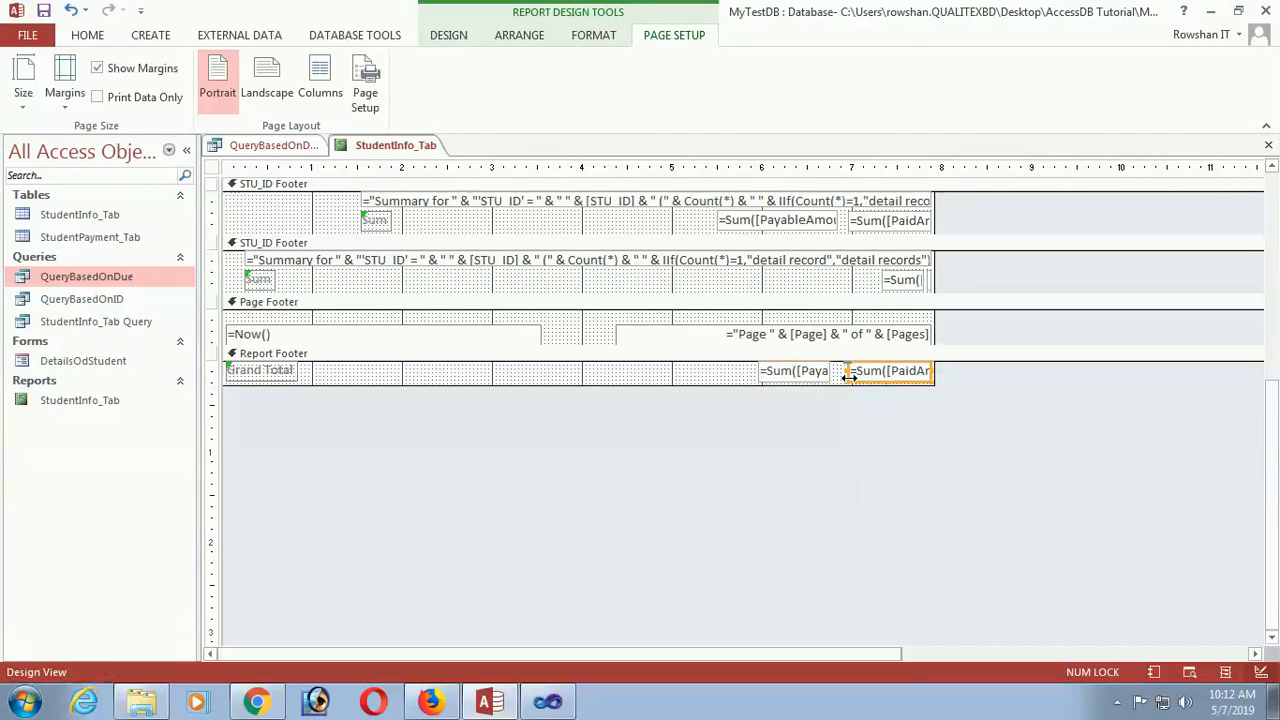
# Step: Show the report in Report View and check the grand totals at its end
pyautogui.click(87, 35)
pyautogui.click(22, 70)
pyautogui.scroll(-3, 594, 400)
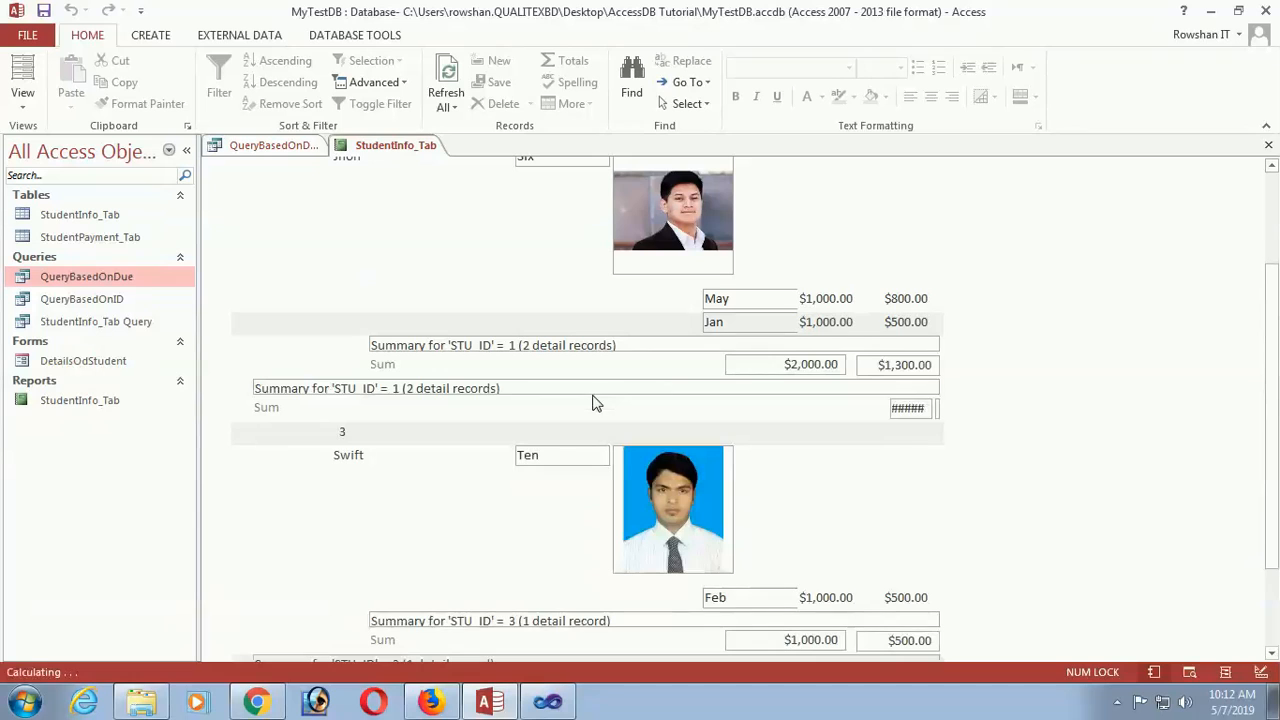
pyautogui.scroll(-3, 862, 428)
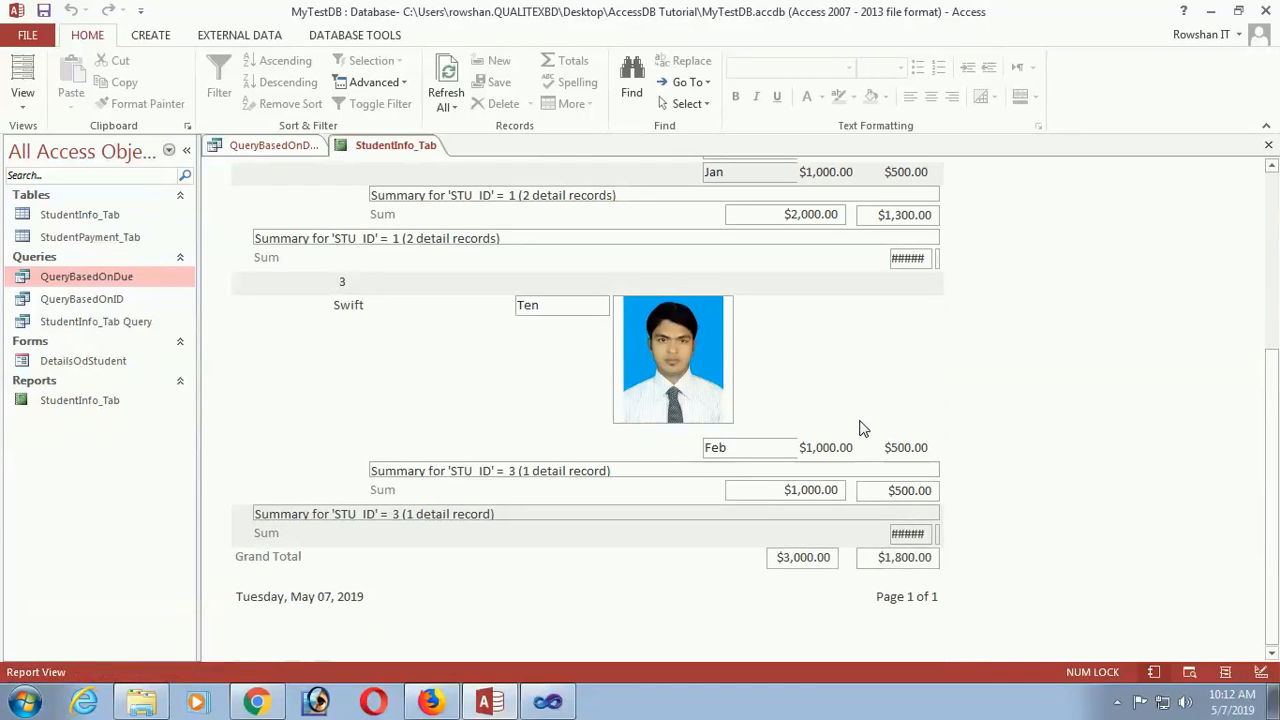
# Step: In Design View, widen the PayableAmount sum box in the lower STU_ID Footer and move it left to about 5.5 on the ruler
pyautogui.click(24, 98)
pyautogui.click(27, 262)
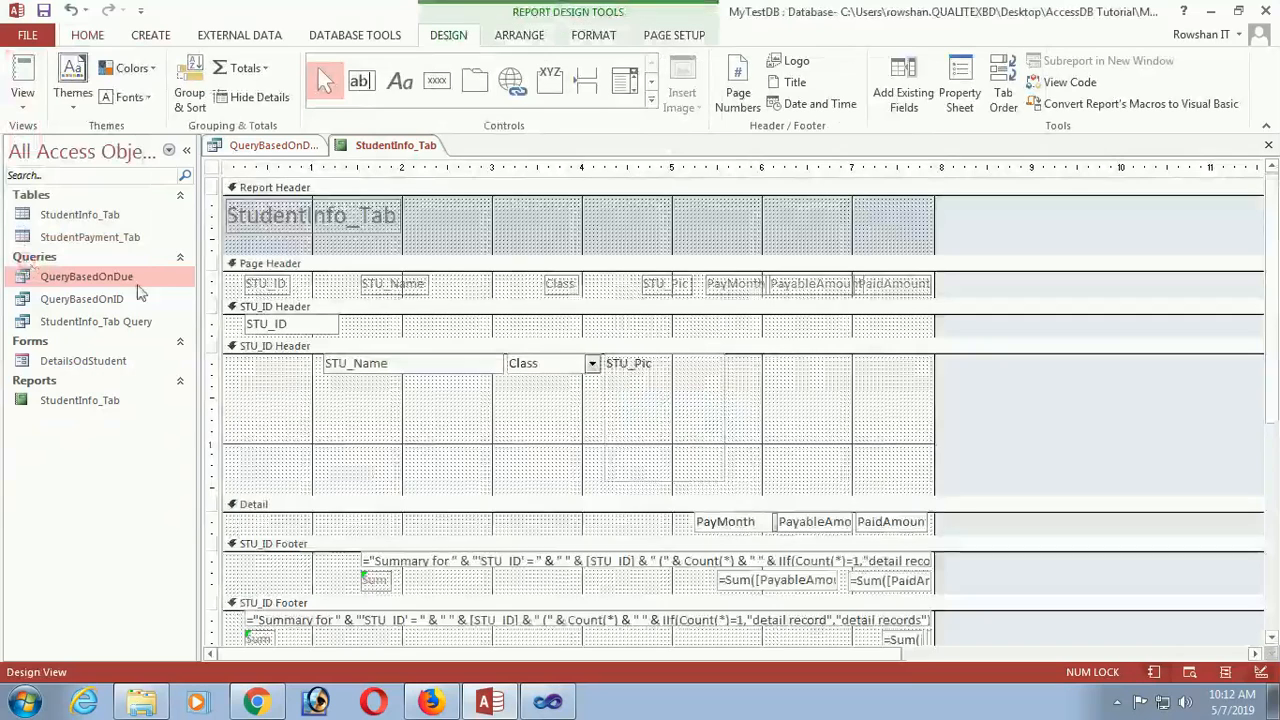
pyautogui.scroll(-5, 586, 471)
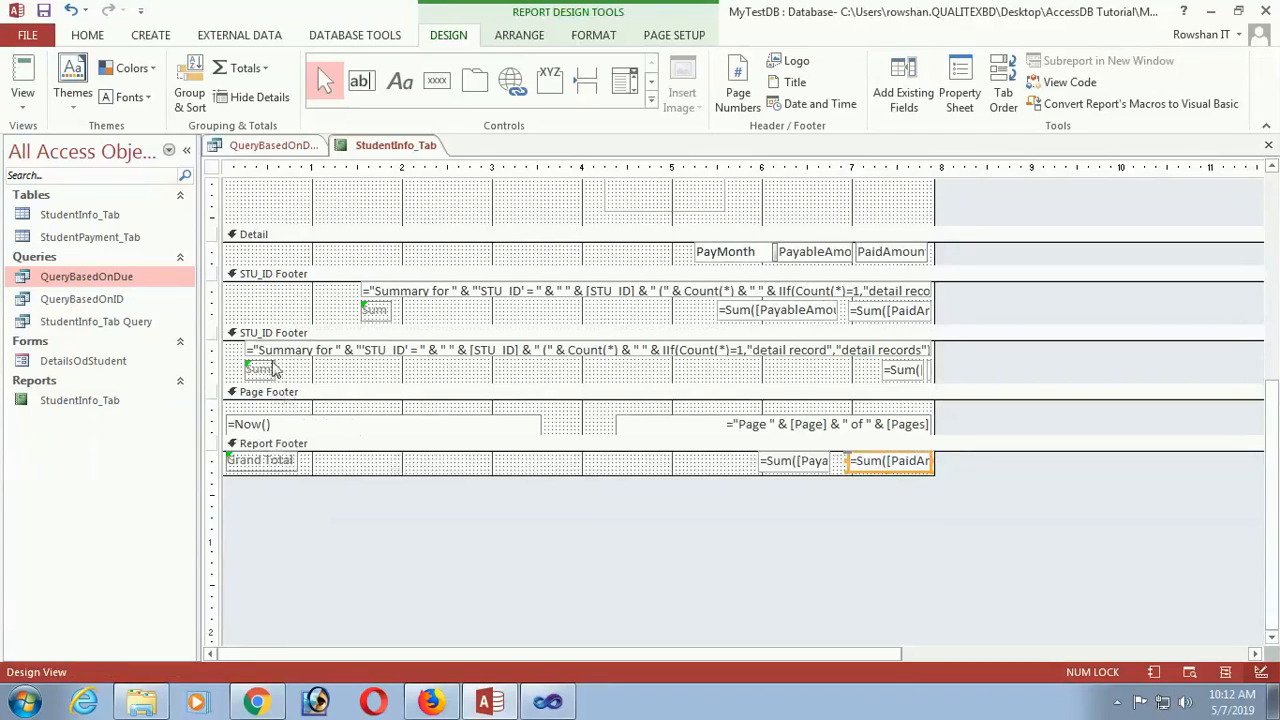
pyautogui.click(897, 371)
pyautogui.moveTo(878, 369); pyautogui.dragTo(798, 369)
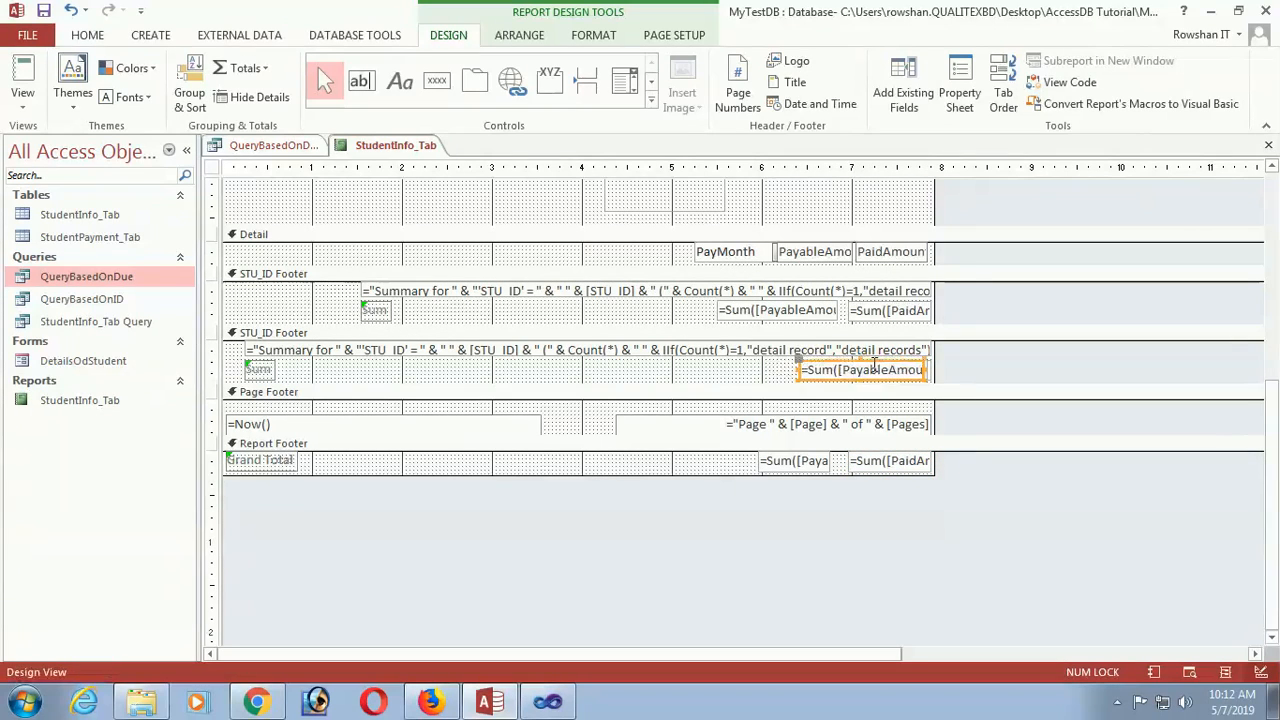
pyautogui.press('Left')
pyautogui.press('Left')
pyautogui.press('Left')
pyautogui.press('Left')
pyautogui.press('Left')
pyautogui.press('Left')
pyautogui.press('Left')
pyautogui.press('Left')
pyautogui.press('Left')
pyautogui.press('Left')
pyautogui.press('Left')
pyautogui.press('Left')
pyautogui.press('Left')
pyautogui.press('Left')
pyautogui.press('Left')
pyautogui.press('Left')
pyautogui.press('Left')
pyautogui.press('Left')
pyautogui.press('Left')
pyautogui.press('Left')
pyautogui.press('Right')
pyautogui.press('Right')
pyautogui.press('Right')
pyautogui.press('Right')
pyautogui.press('Right')
pyautogui.press('Right')
pyautogui.press('Right')
pyautogui.press('Right')
# Step: Widen the PaidAmount sum box in the lower STU_ID Footer leftward until it meets the PayableAmount sum box
pyautogui.click(926, 369)
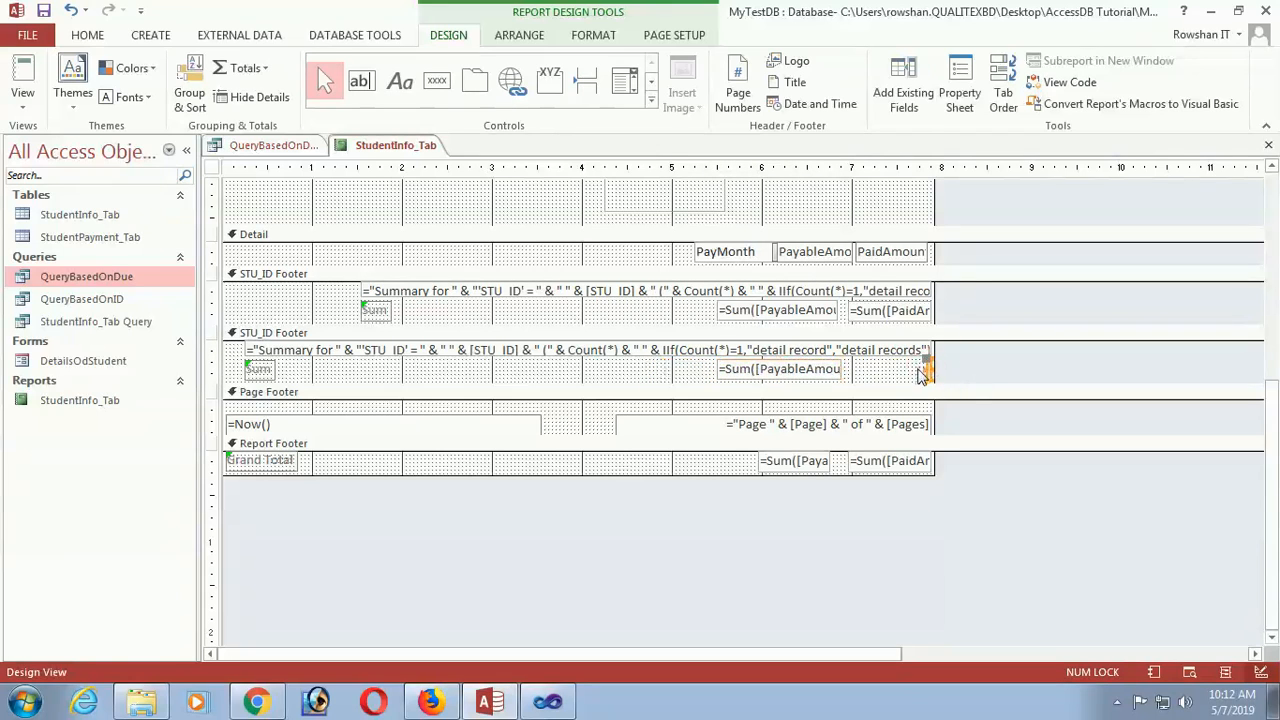
pyautogui.click(917, 371)
pyautogui.click(926, 369)
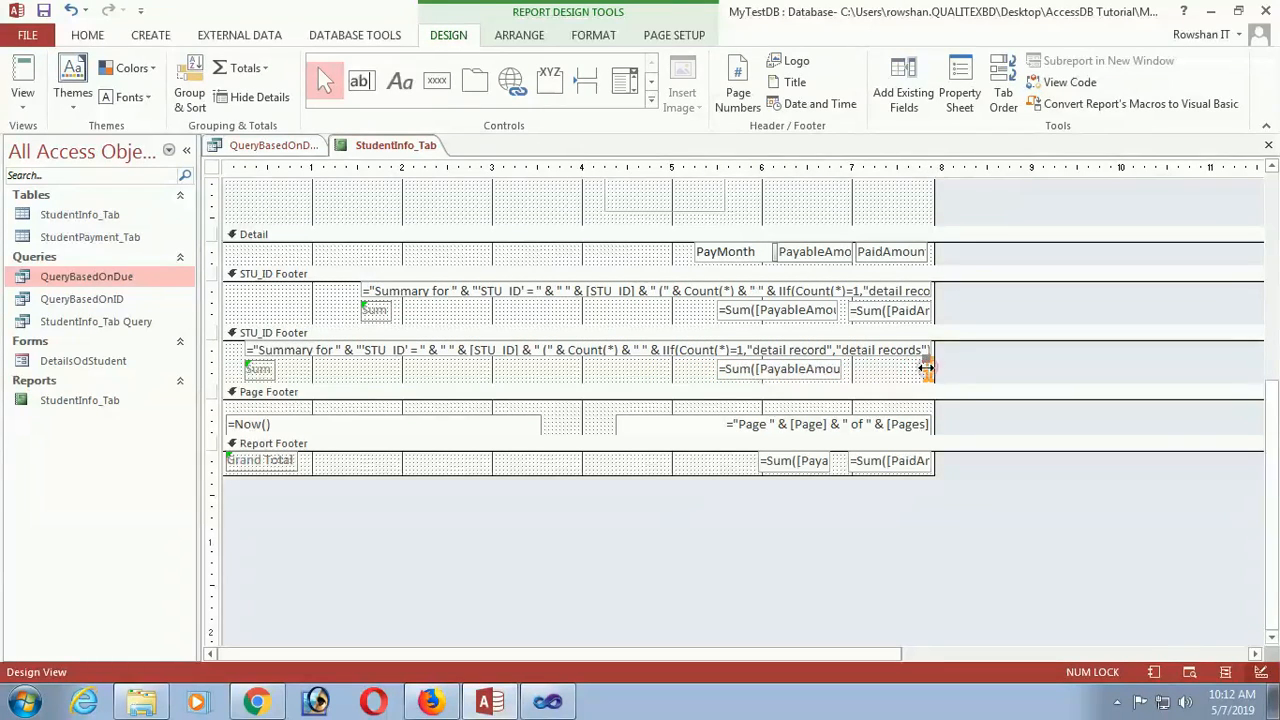
pyautogui.click(920, 372)
pyautogui.click(927, 369)
pyautogui.moveTo(927, 369); pyautogui.dragTo(845, 369)
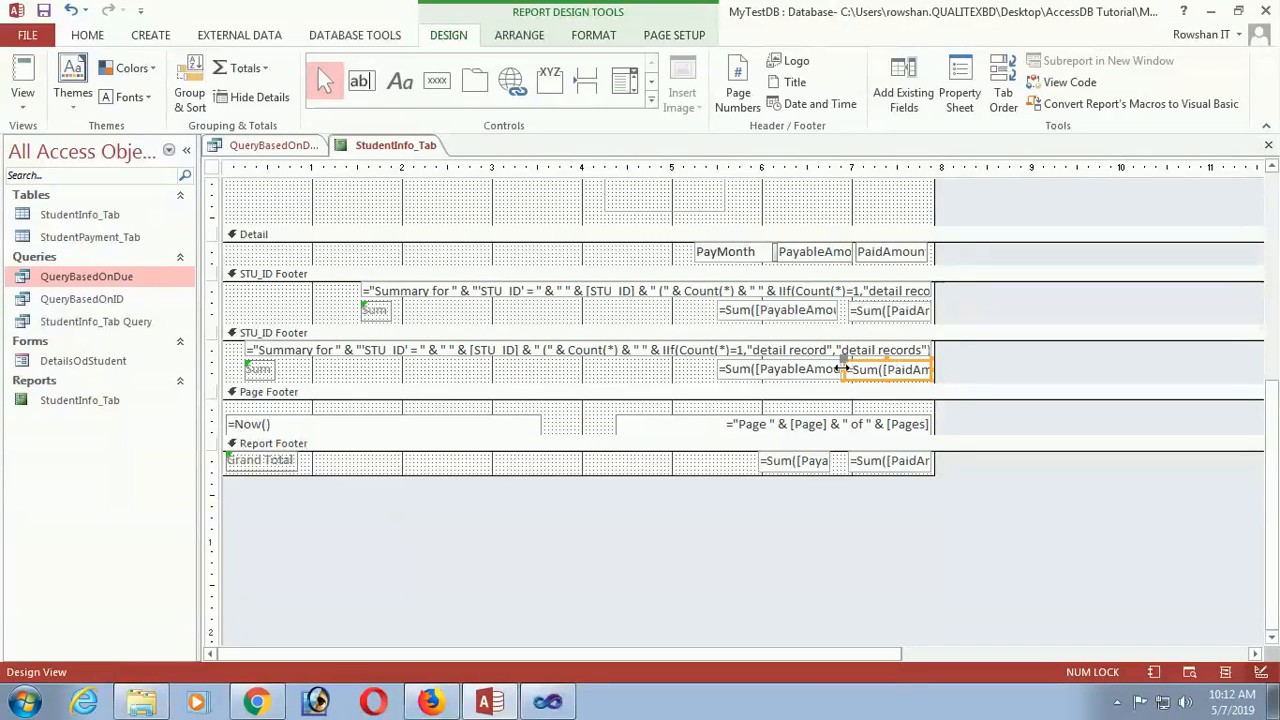
# Step: Review the sums of the StudentInfo_Tab report in Report View and close the report
pyautogui.click(24, 80)
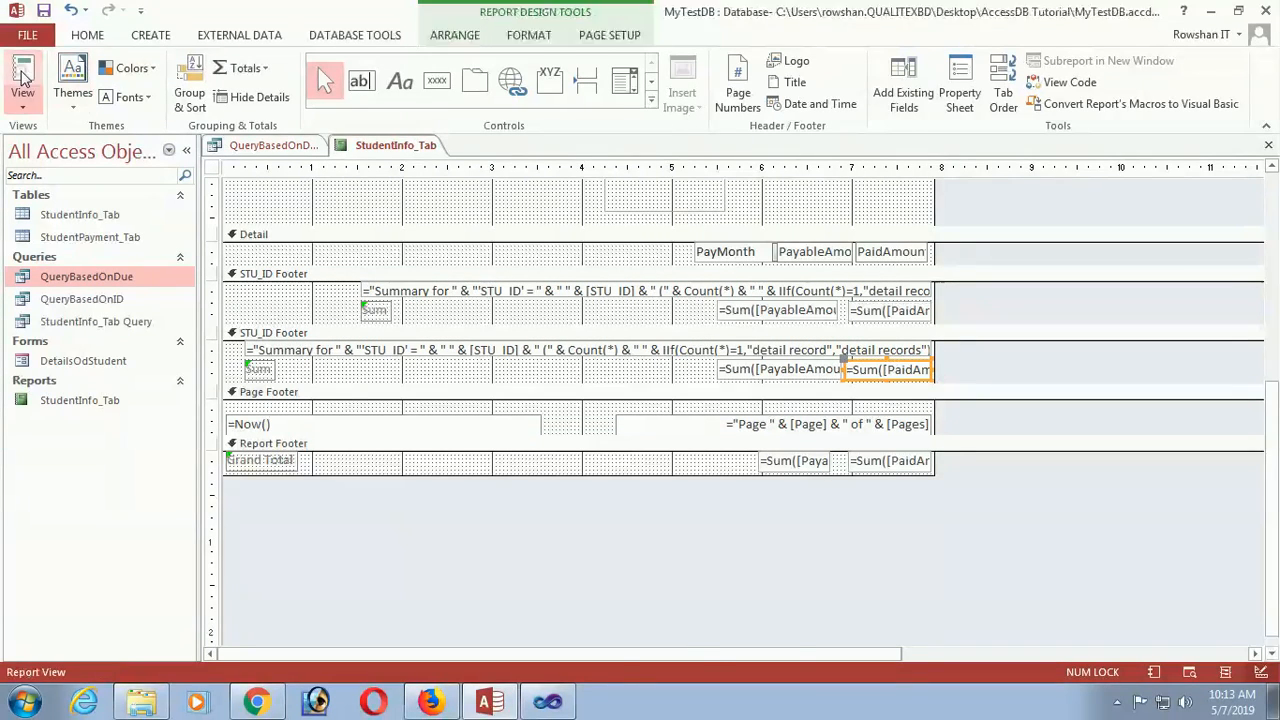
pyautogui.scroll(-3, 950, 506)
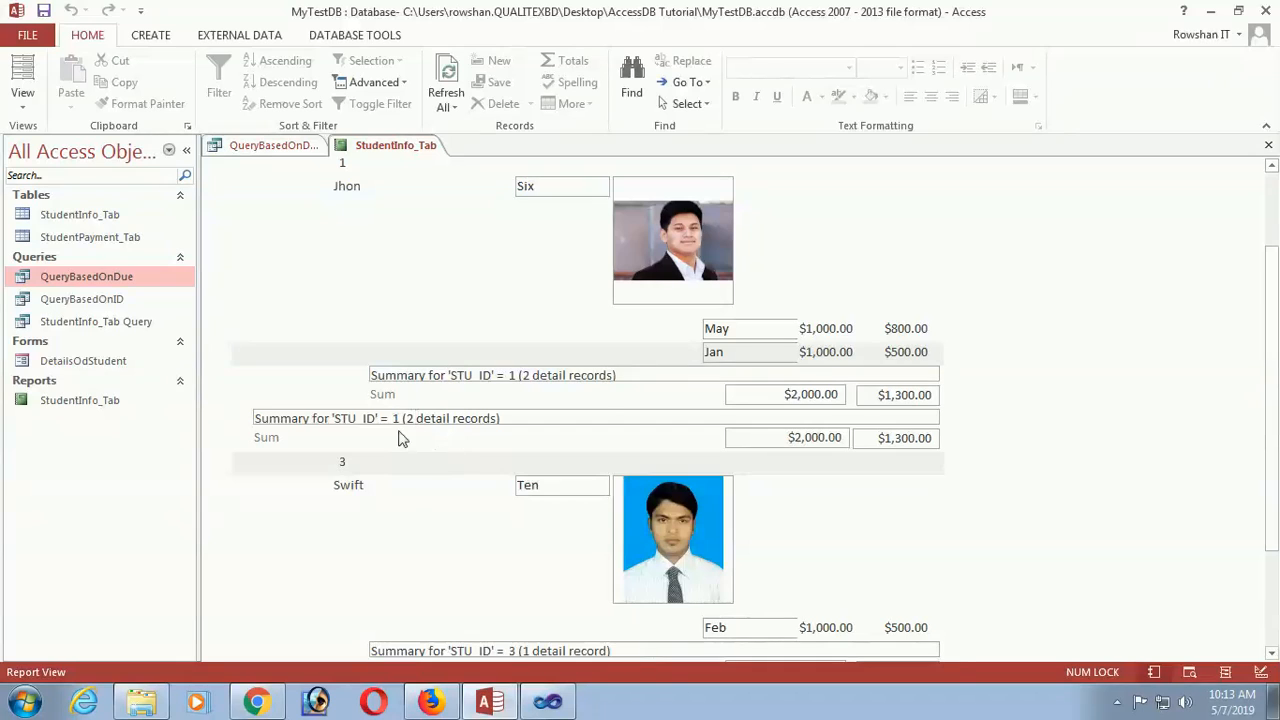
pyautogui.scroll(3, 780, 394)
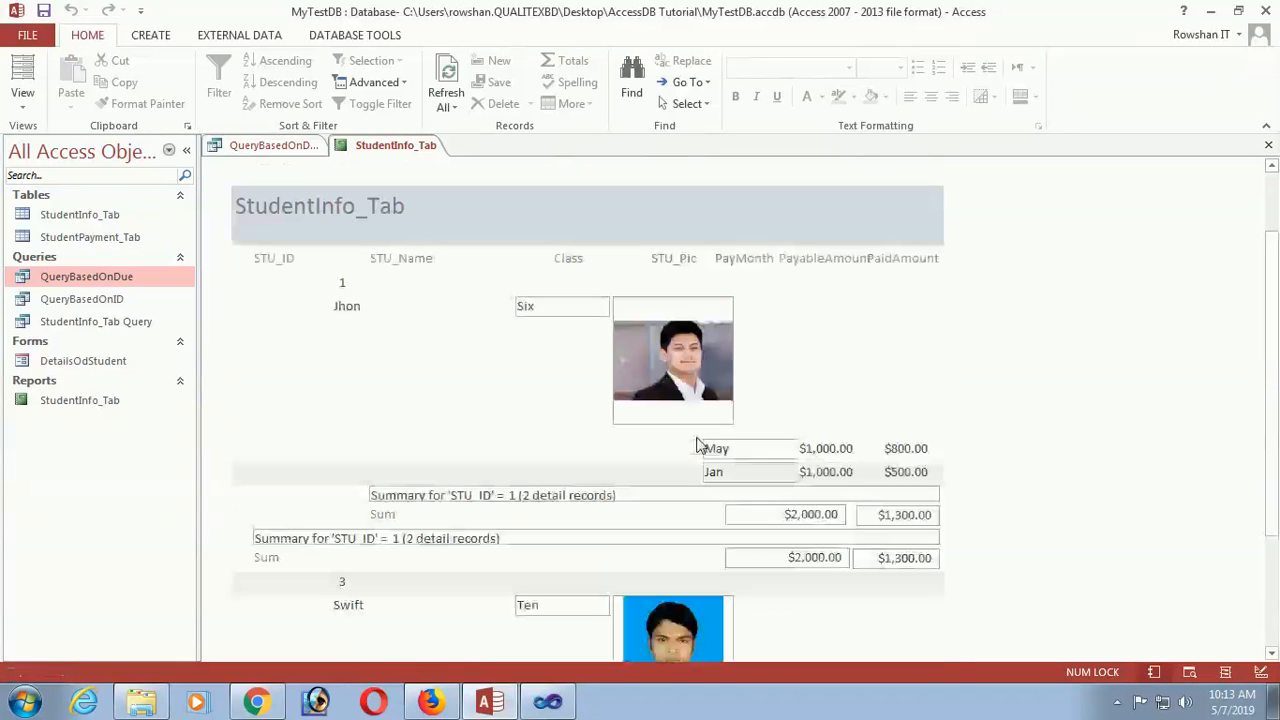
pyautogui.rightClick(392, 152)
pyautogui.click(440, 182)
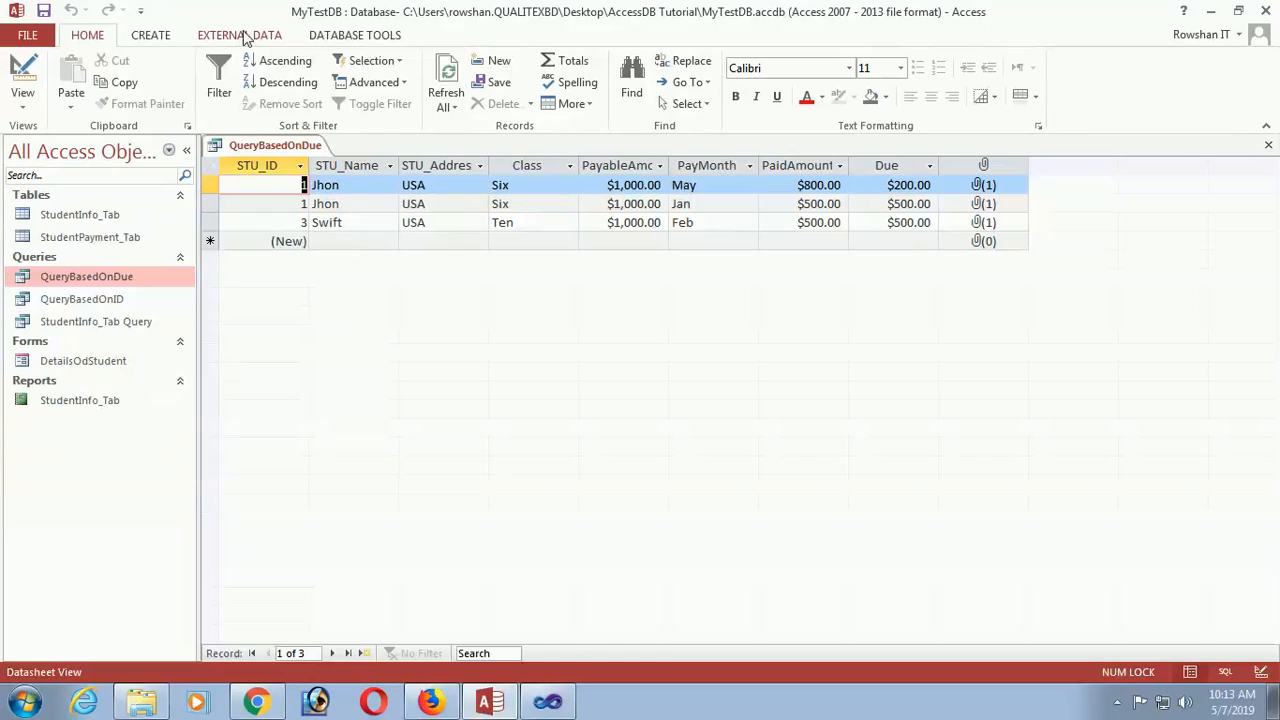
# Step: Start a Report Wizard on QueryBasedOnDue with STU_ID, STU_Name, STU_Address, Class, PayableAmount, PayMonth, PaidAmount, Due and STU_Pic
pyautogui.click(150, 35)
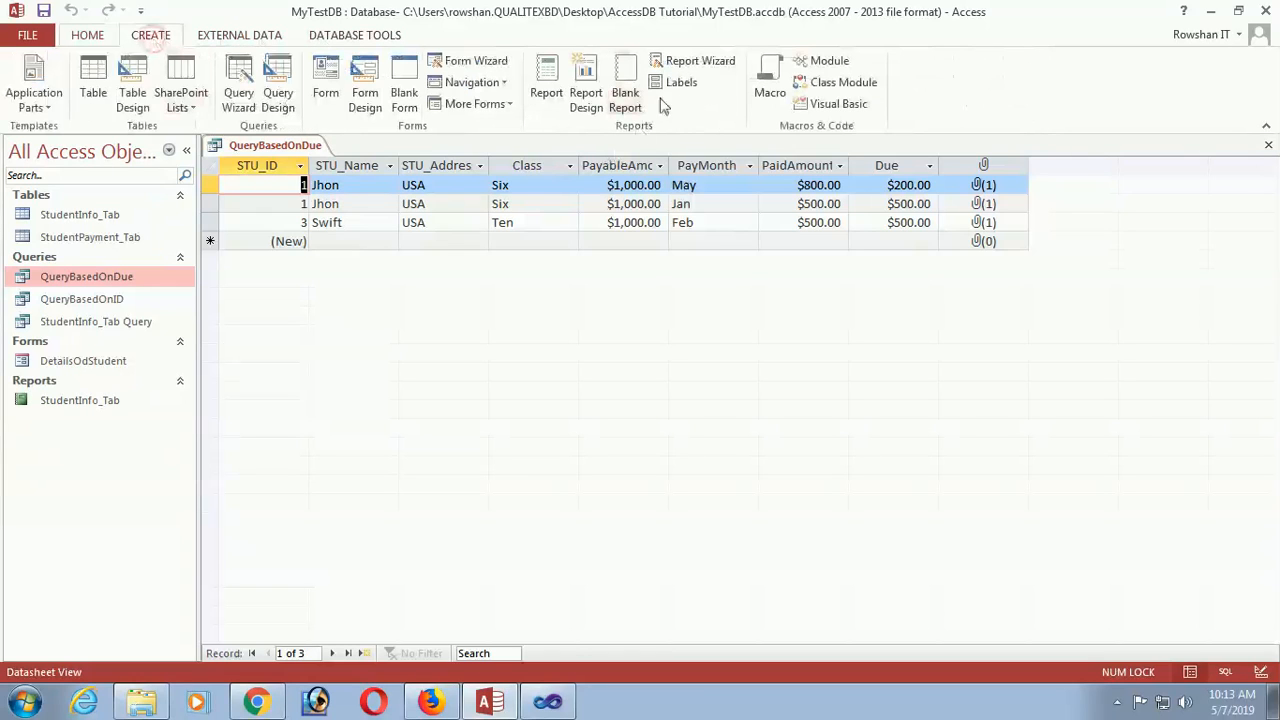
pyautogui.click(694, 62)
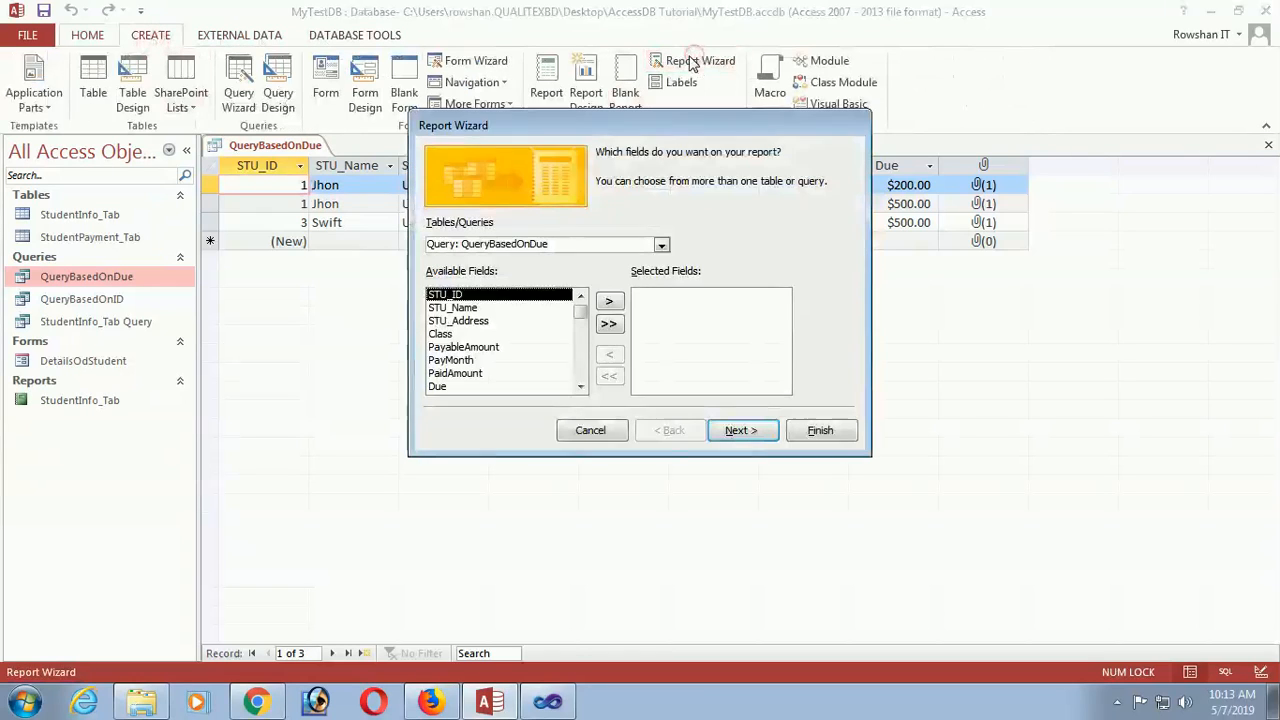
pyautogui.click(609, 302)
pyautogui.click(609, 302)
pyautogui.click(609, 302)
pyautogui.click(609, 302)
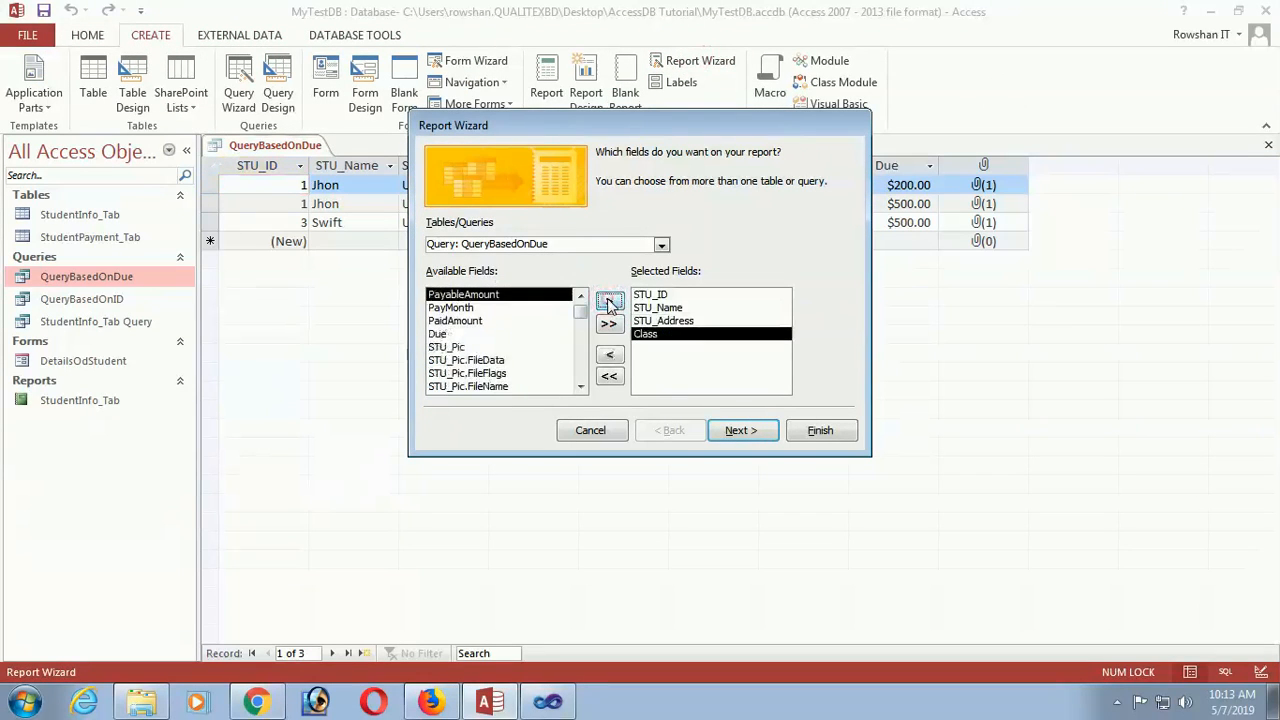
pyautogui.click(609, 302)
pyautogui.click(609, 302)
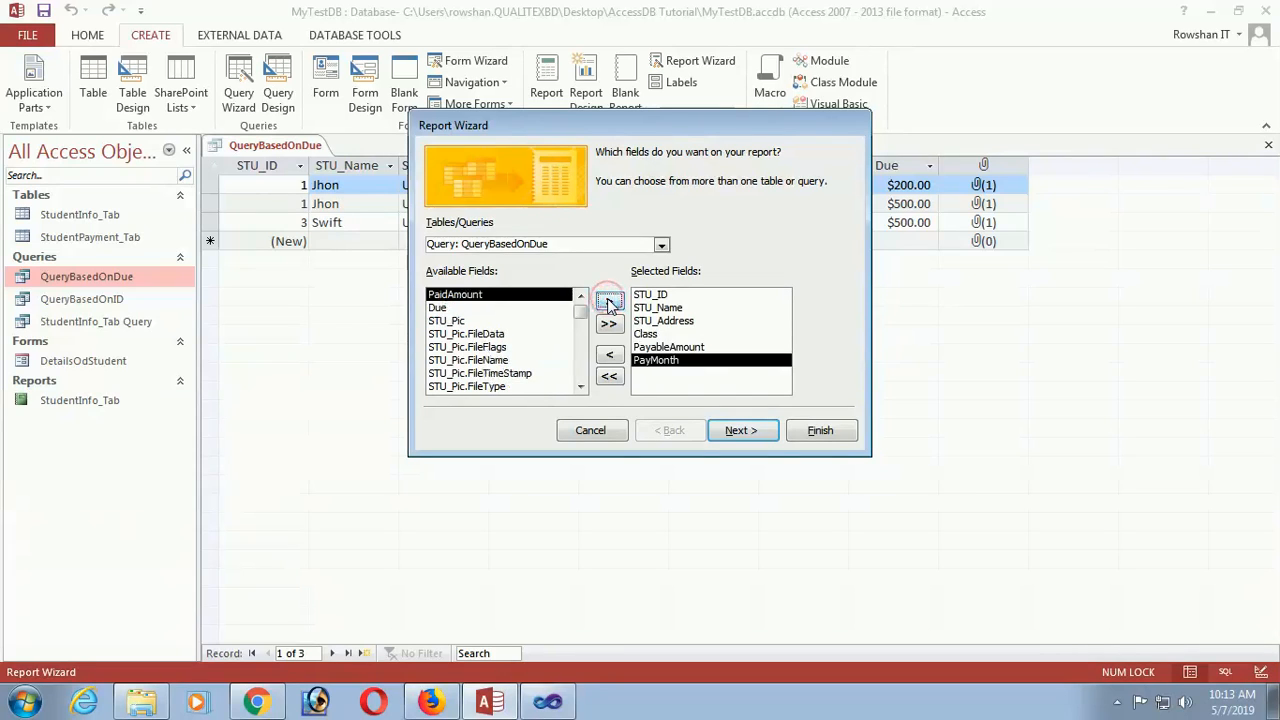
pyautogui.click(609, 302)
pyautogui.click(609, 302)
pyautogui.click(609, 302)
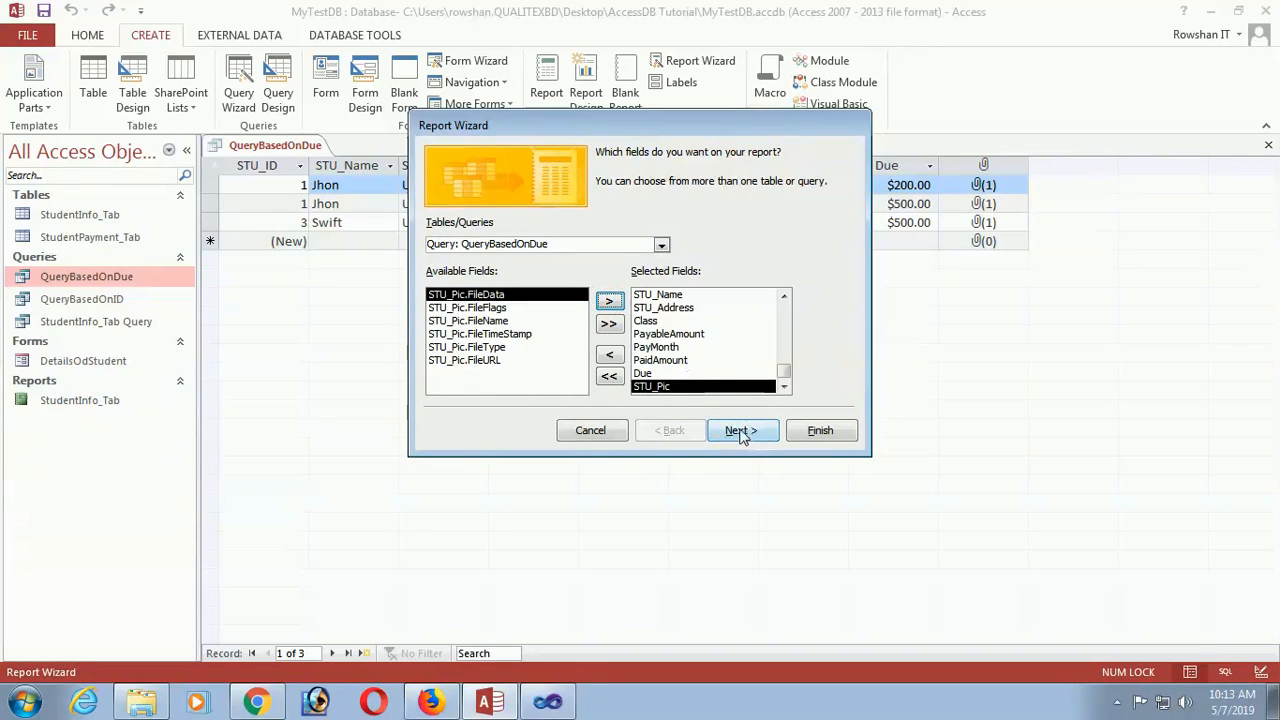
# Step: Keep the new report's data viewed by StudentInfo_Tab and add no extra grouping levels
pyautogui.click(661, 245)
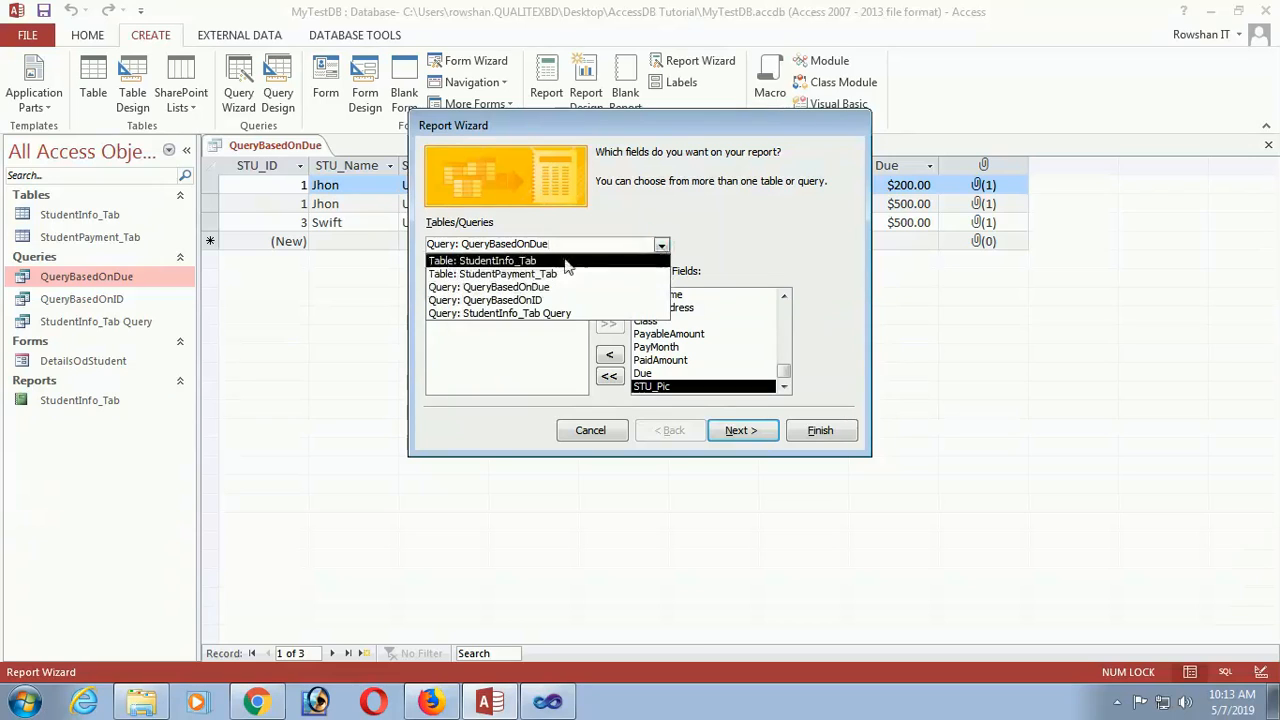
pyautogui.click(520, 260)
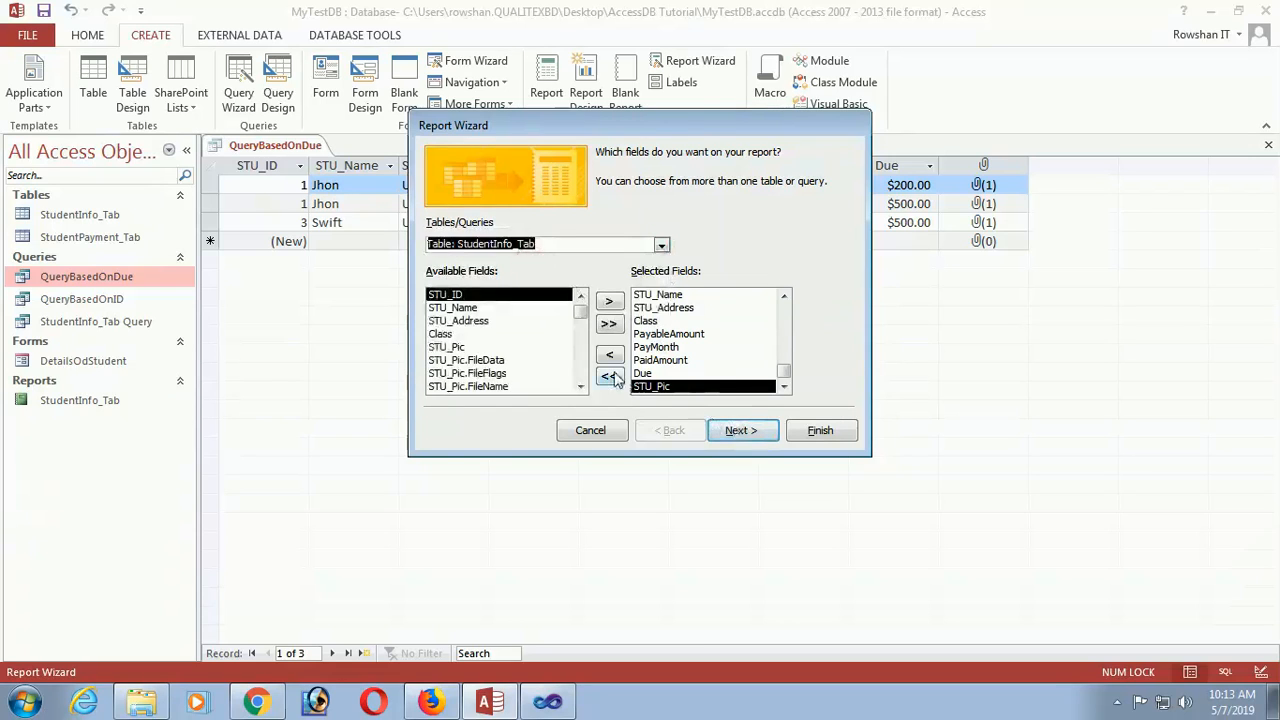
pyautogui.click(740, 431)
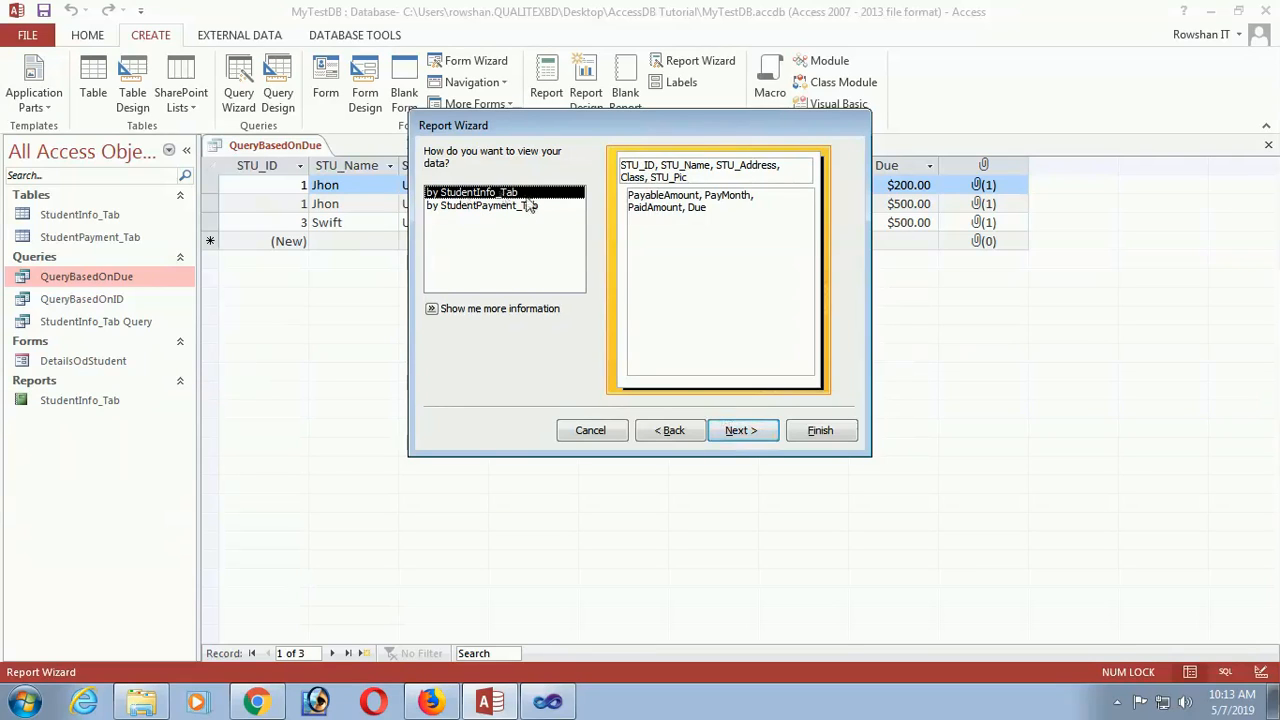
pyautogui.click(741, 430)
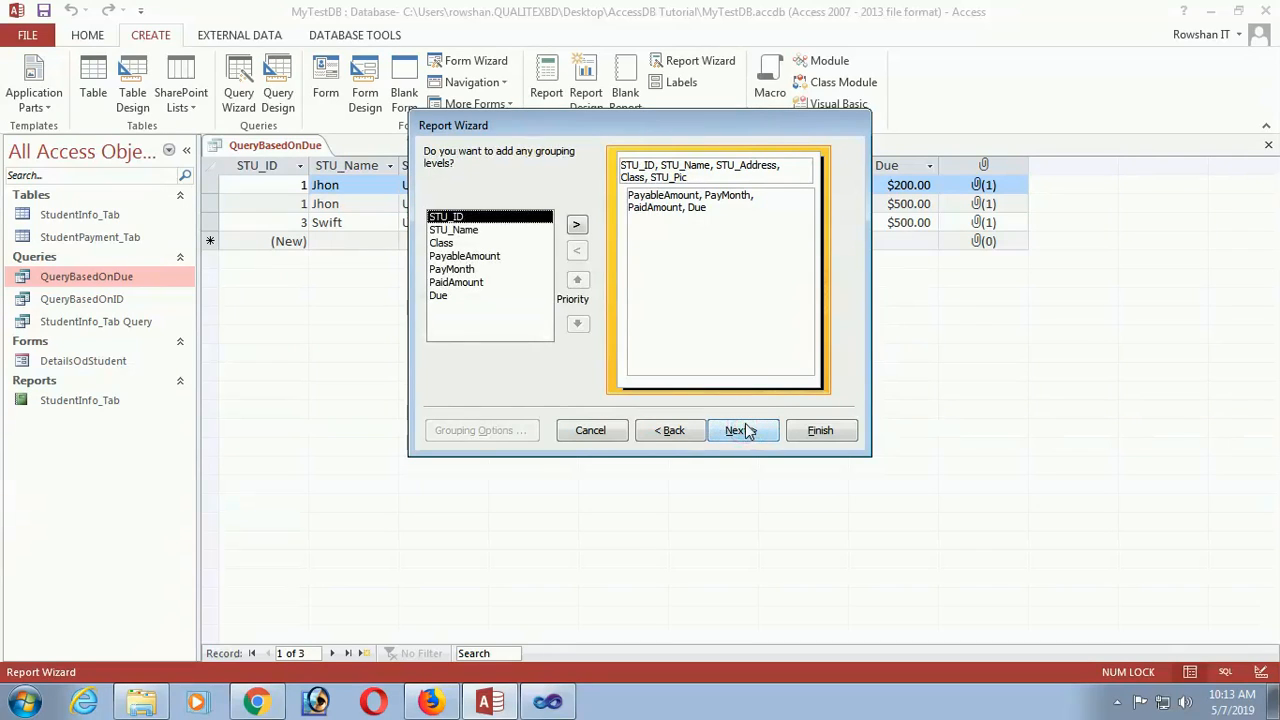
pyautogui.click(737, 431)
# Step: Leave the sort fields empty and lay out the report as Stepped in Landscape orientation, continuing to the title page
pyautogui.click(758, 214)
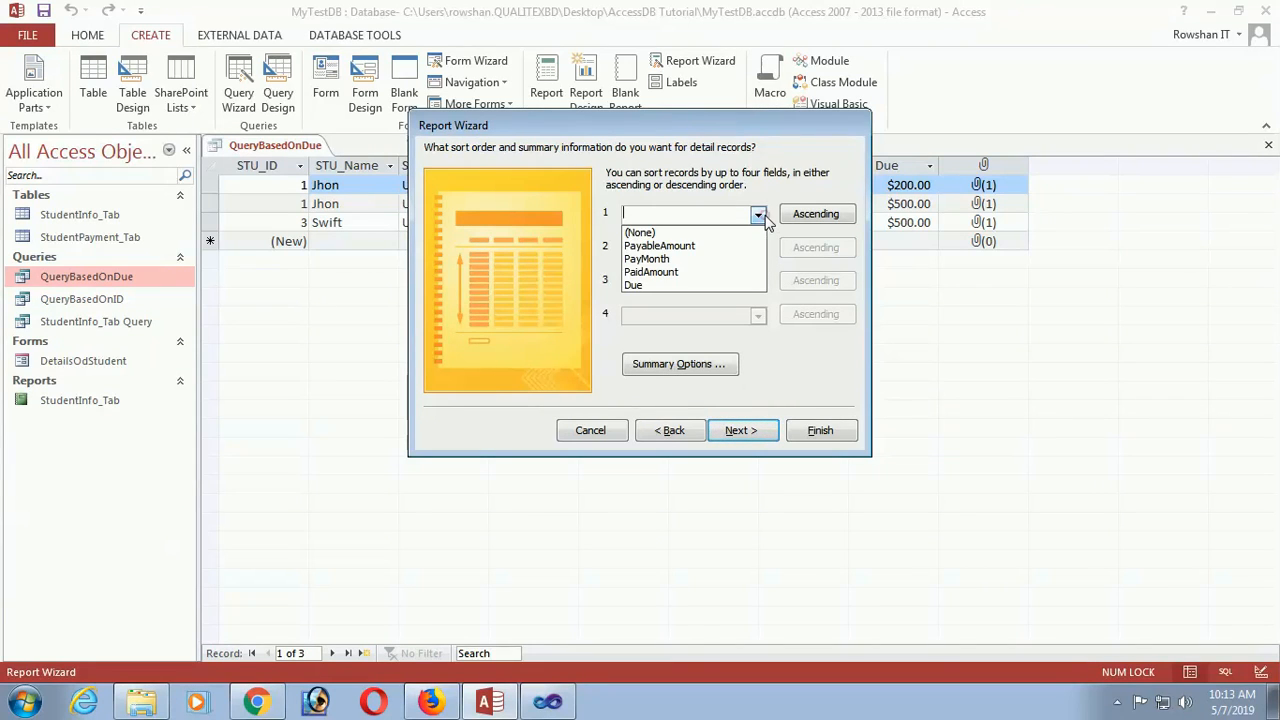
pyautogui.click(822, 360)
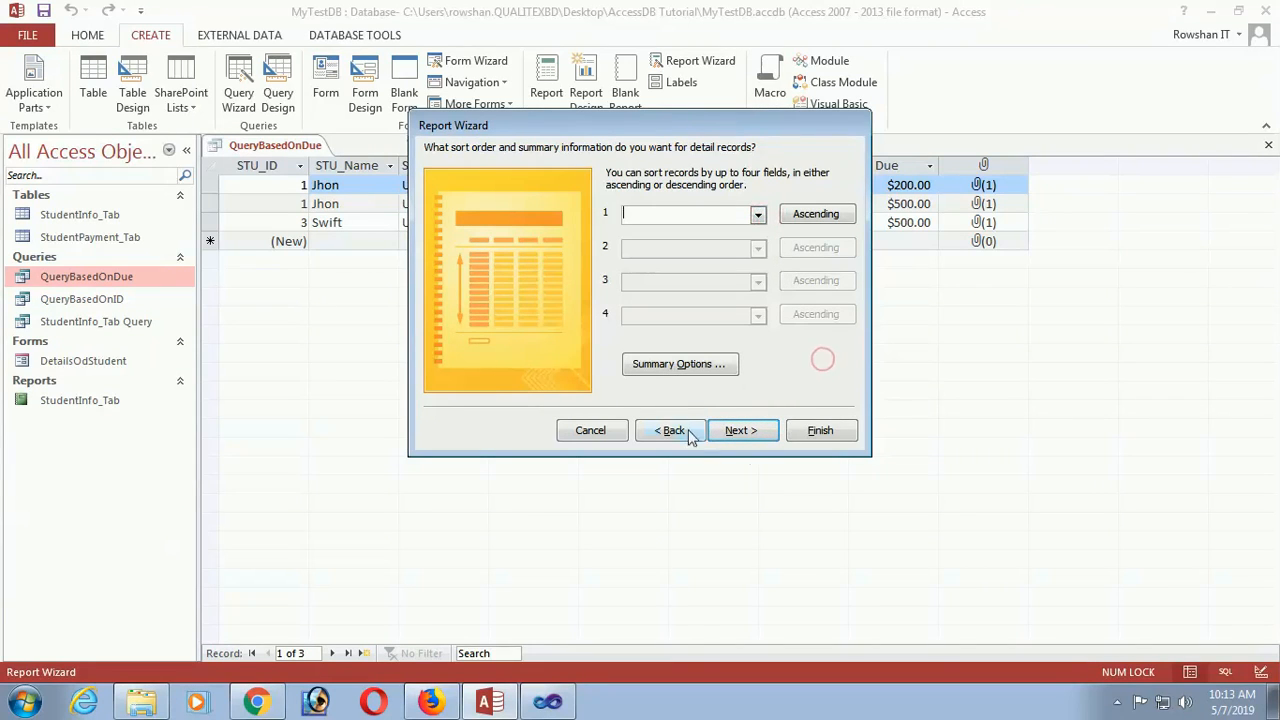
pyautogui.click(744, 430)
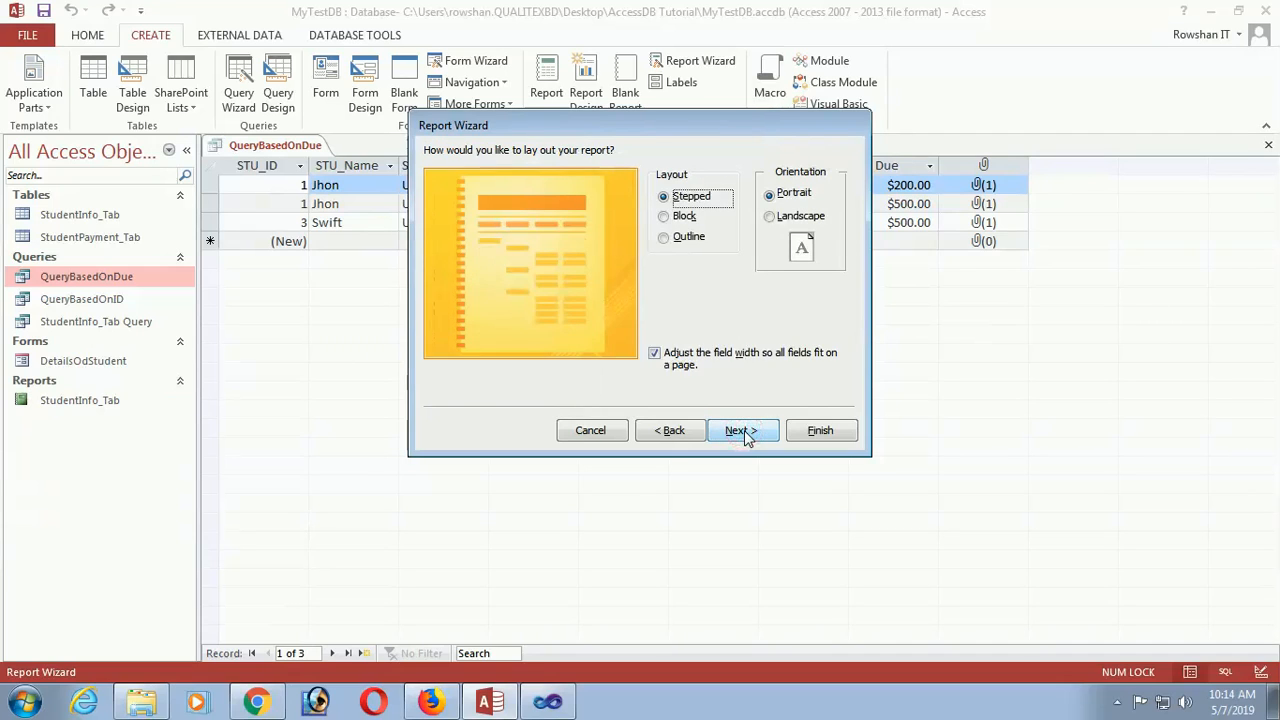
pyautogui.click(791, 218)
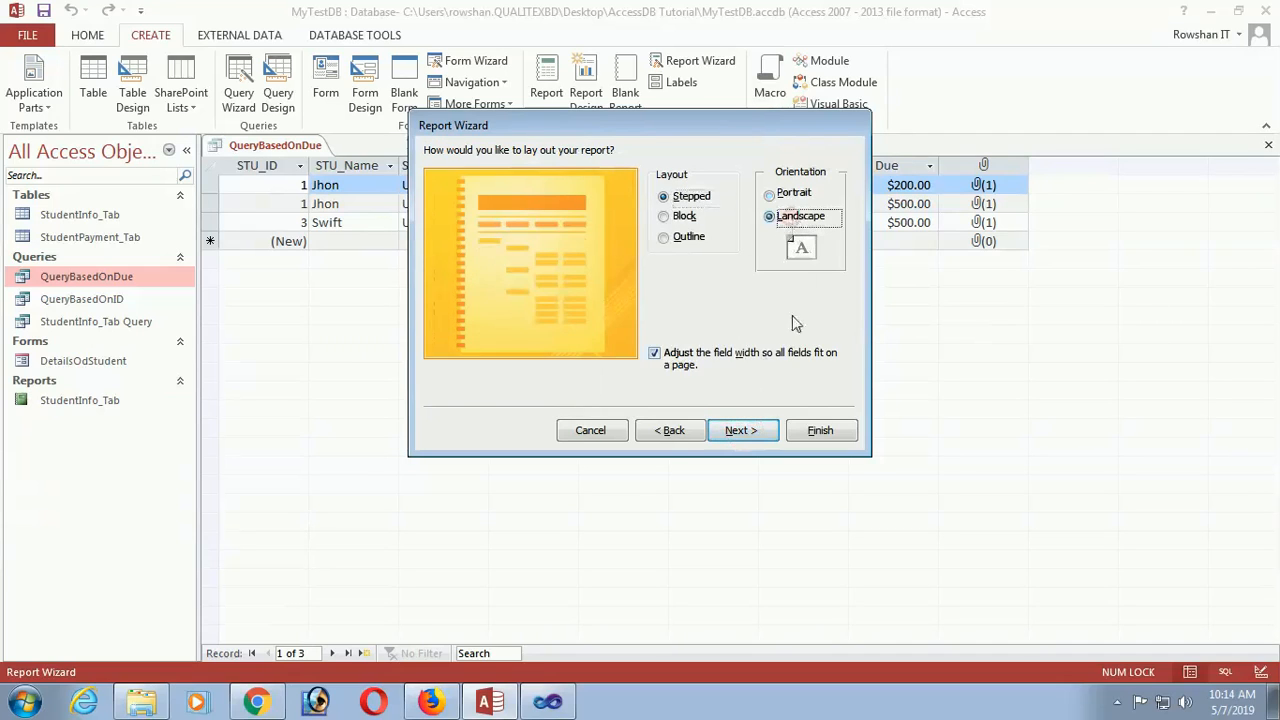
pyautogui.click(738, 432)
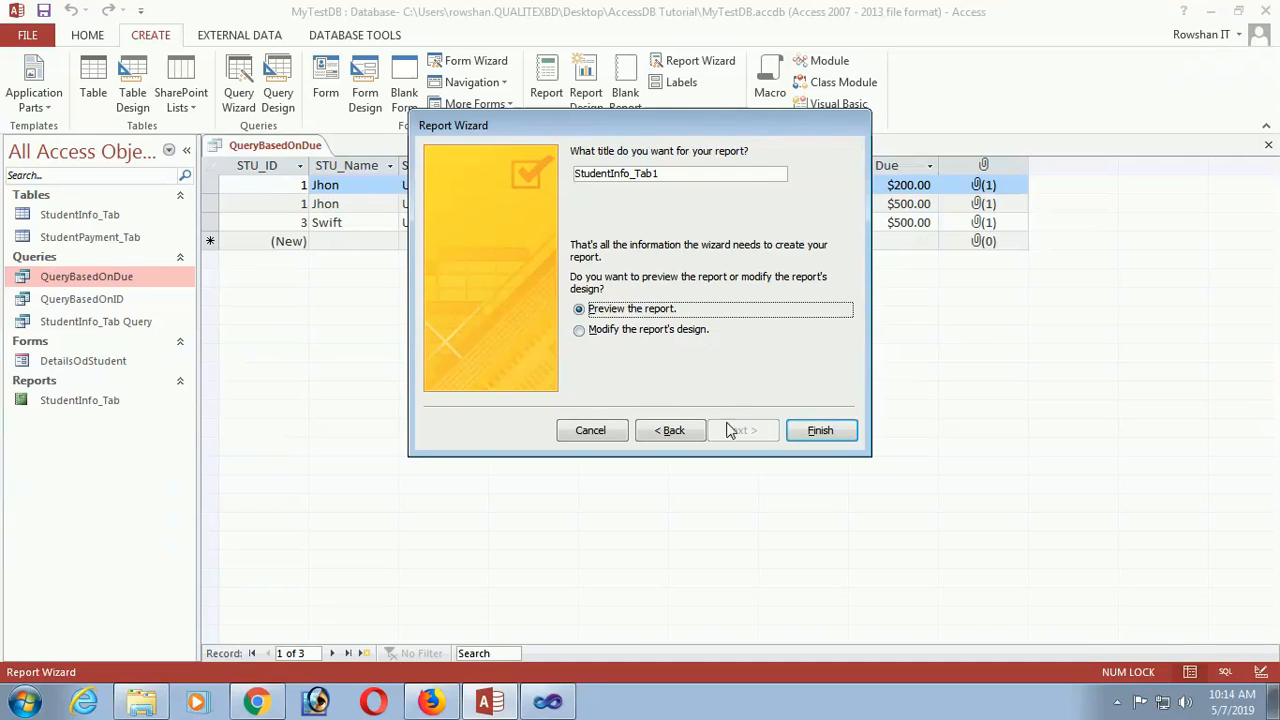
# Step: Finish the Report Wizard with the title StudentInfo_Tab1, choosing to modify the report's design
pyautogui.click(672, 332)
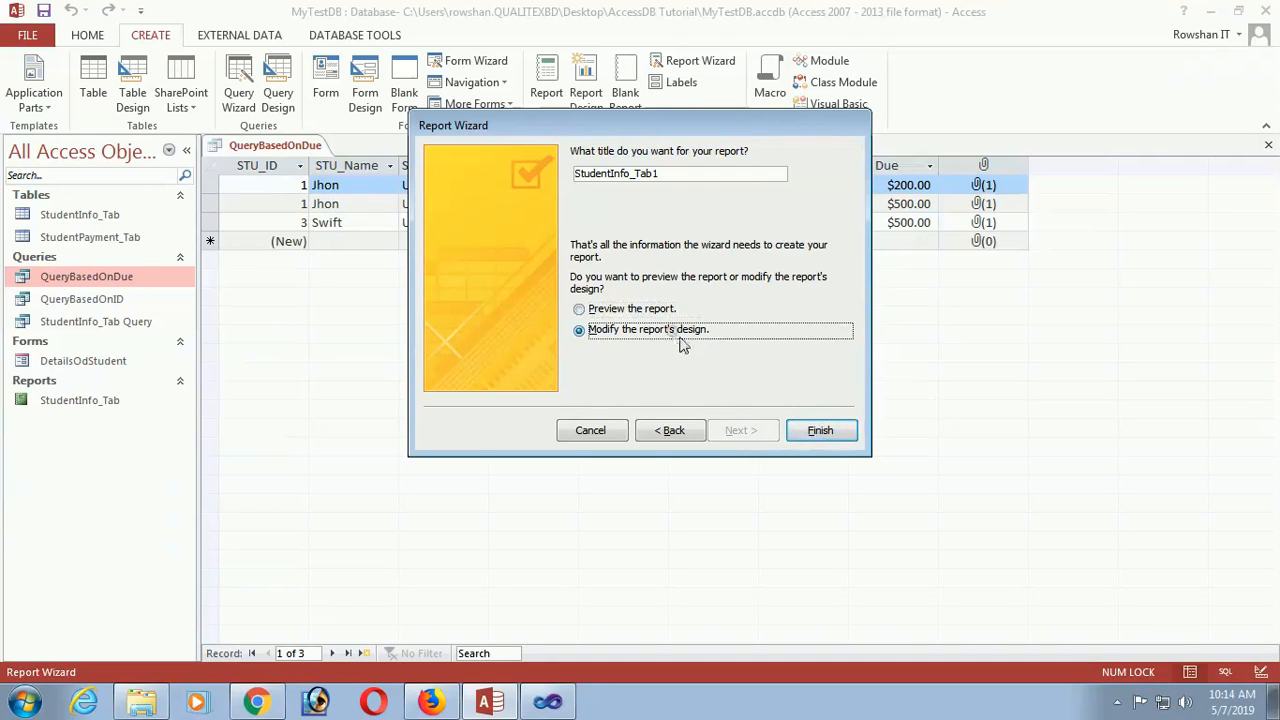
pyautogui.click(836, 436)
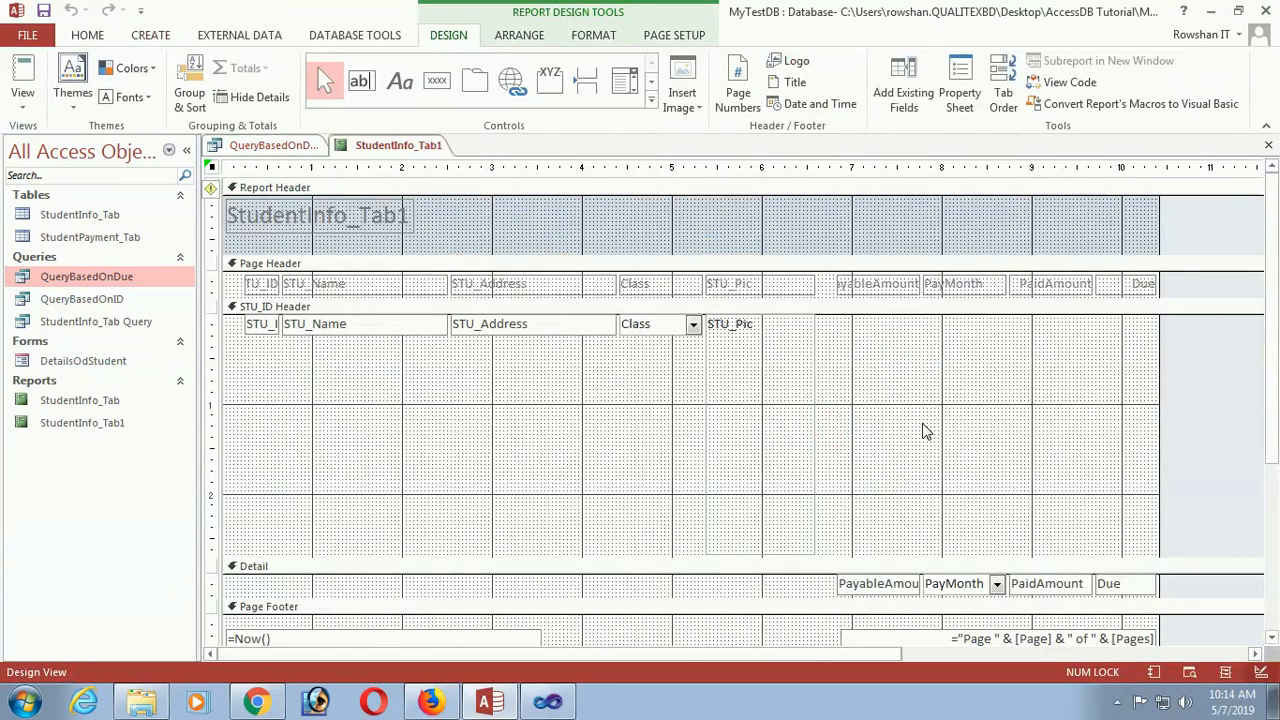
# Step: Shorten the STU_Pic control to about 1.2 inches high and reduce the STU_ID Header section to about 1.4 inches
pyautogui.click(925, 430)
pyautogui.click(817, 459)
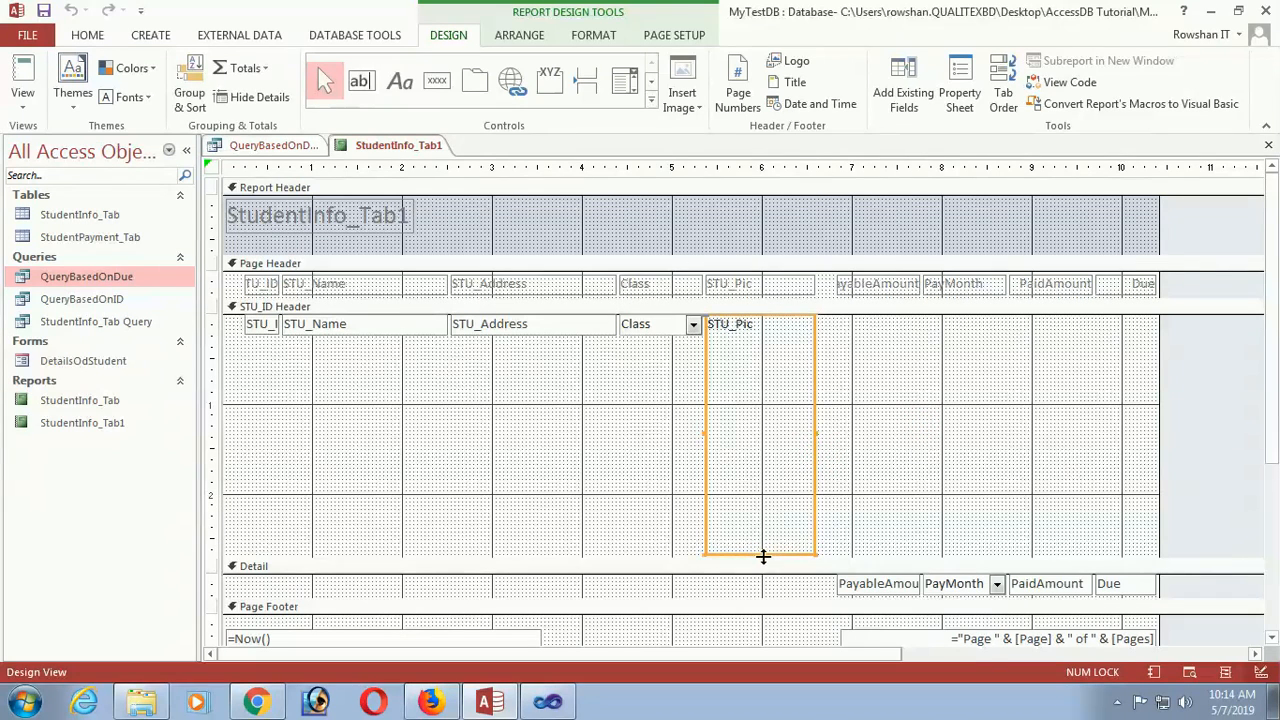
pyautogui.moveTo(759, 554); pyautogui.dragTo(763, 424)
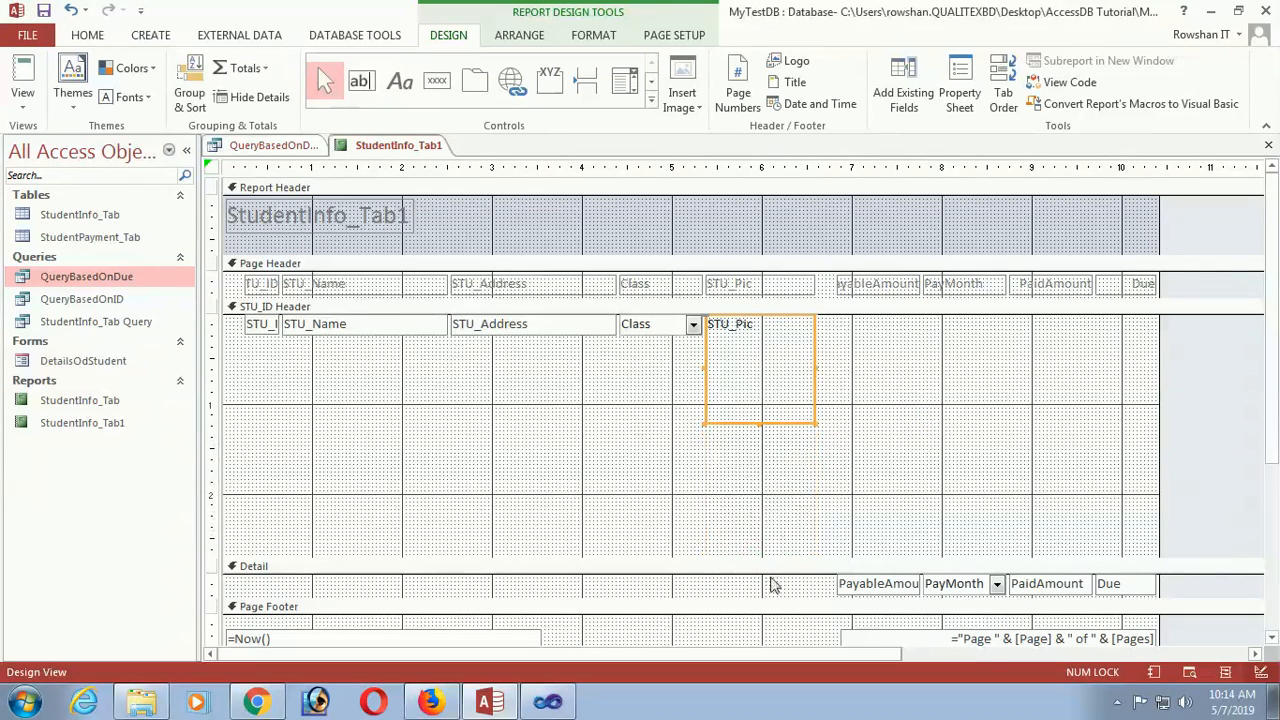
pyautogui.moveTo(771, 566); pyautogui.dragTo(769, 440)
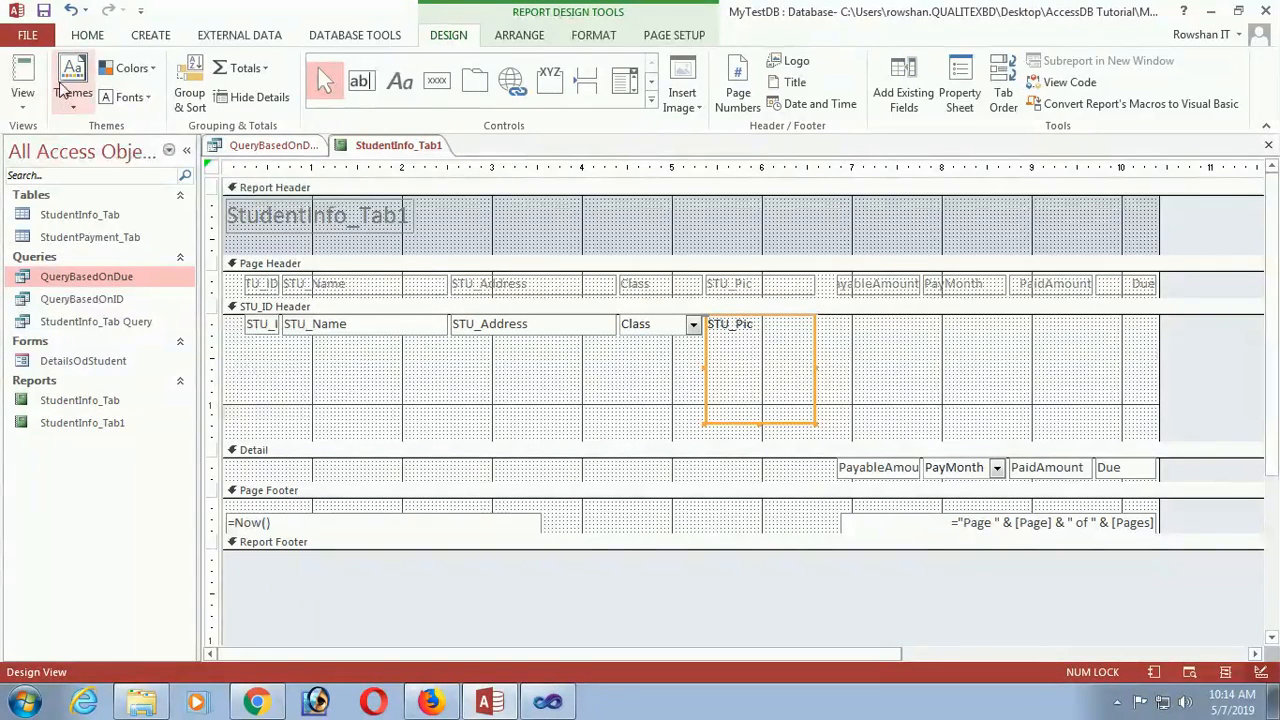
# Step: Check the StudentInfo_Tab1 report's student pictures and payment rows in Report View and in Print Preview
pyautogui.click(22, 75)
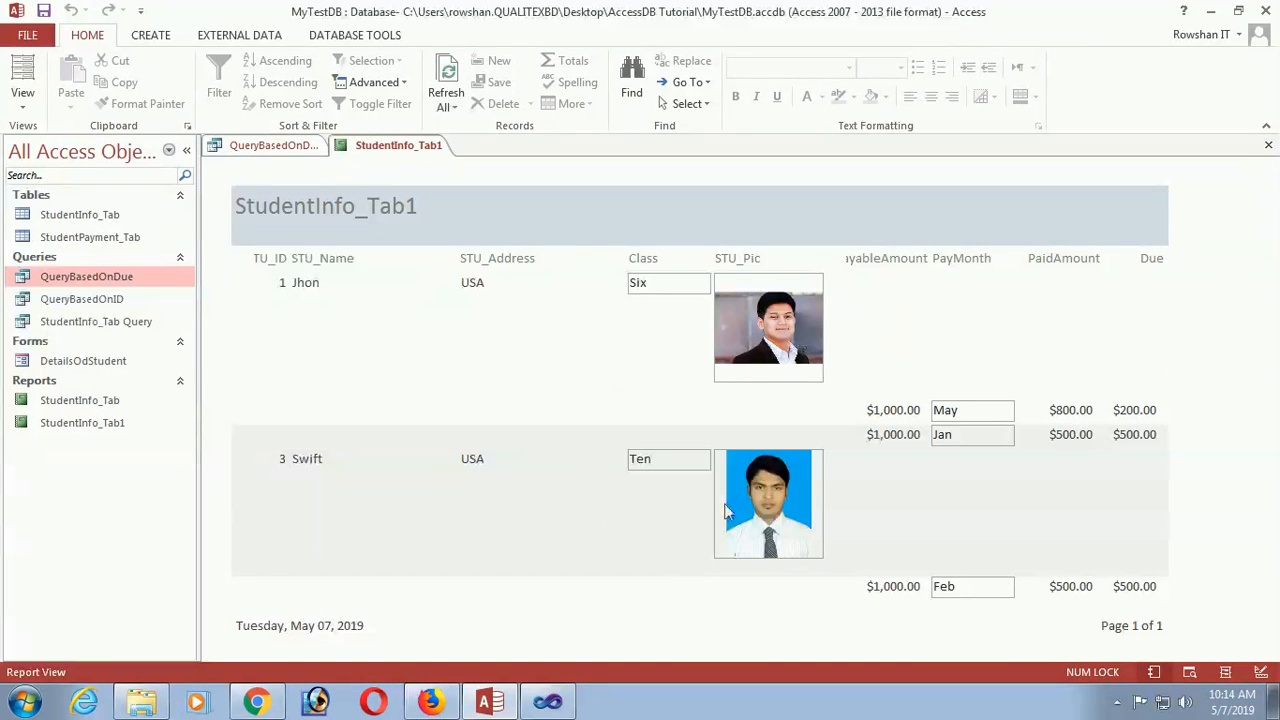
pyautogui.click(708, 630)
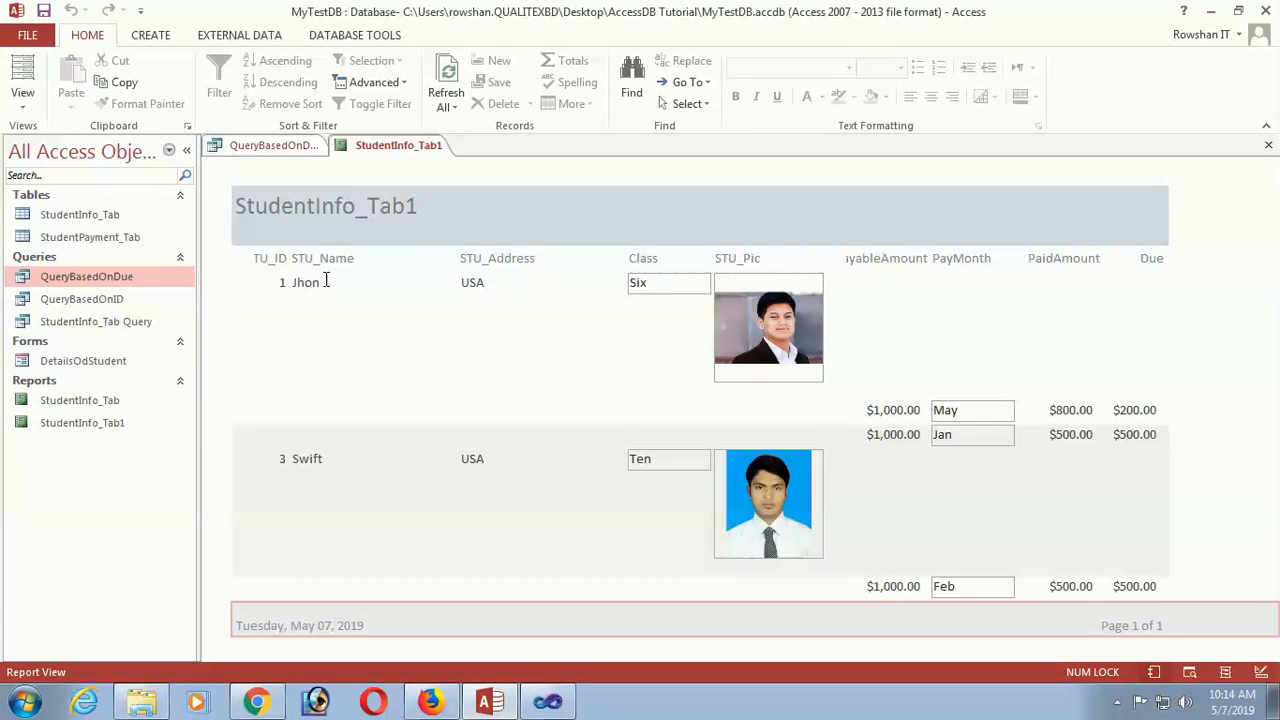
pyautogui.click(14, 37)
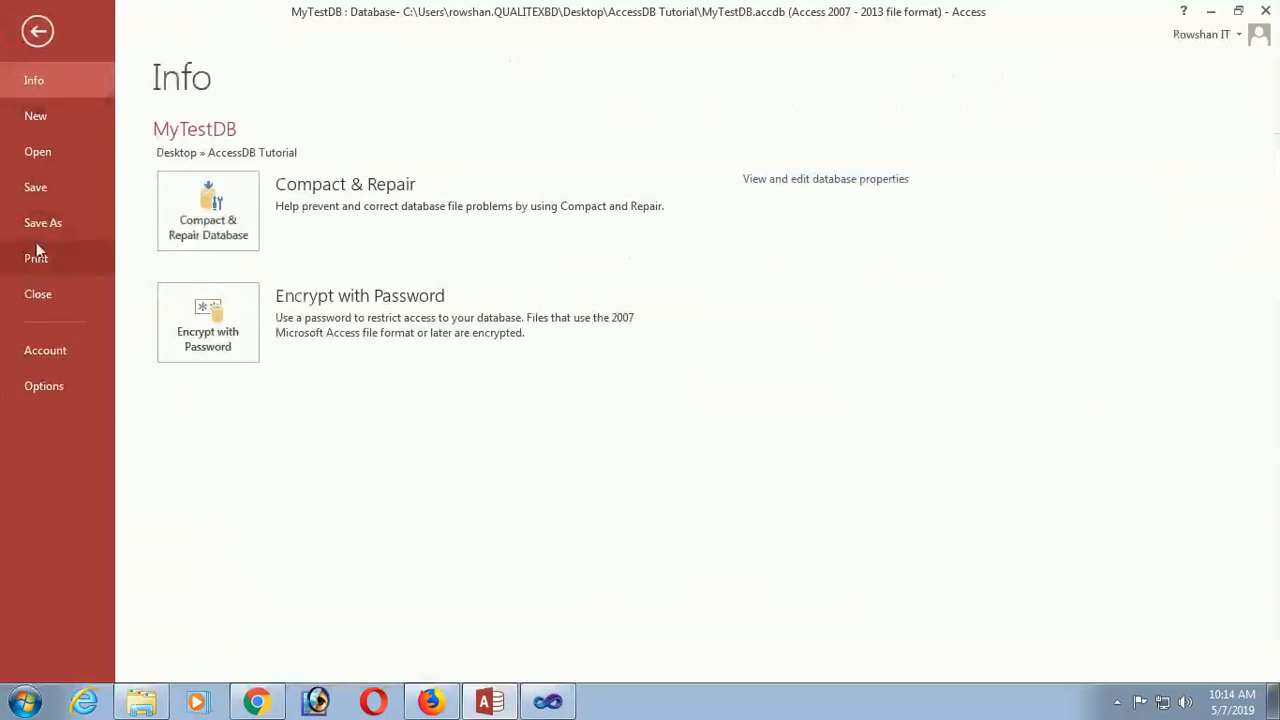
pyautogui.click(40, 258)
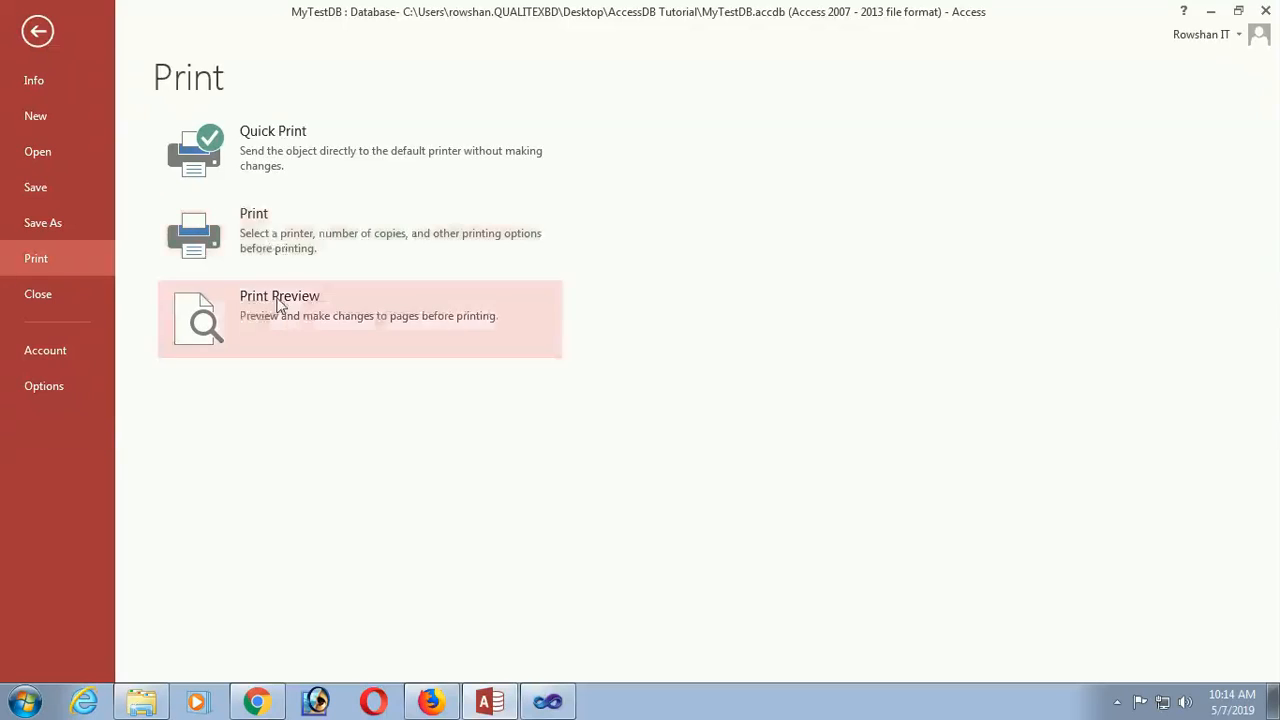
pyautogui.click(280, 307)
pyautogui.scroll(-1, 895, 378)
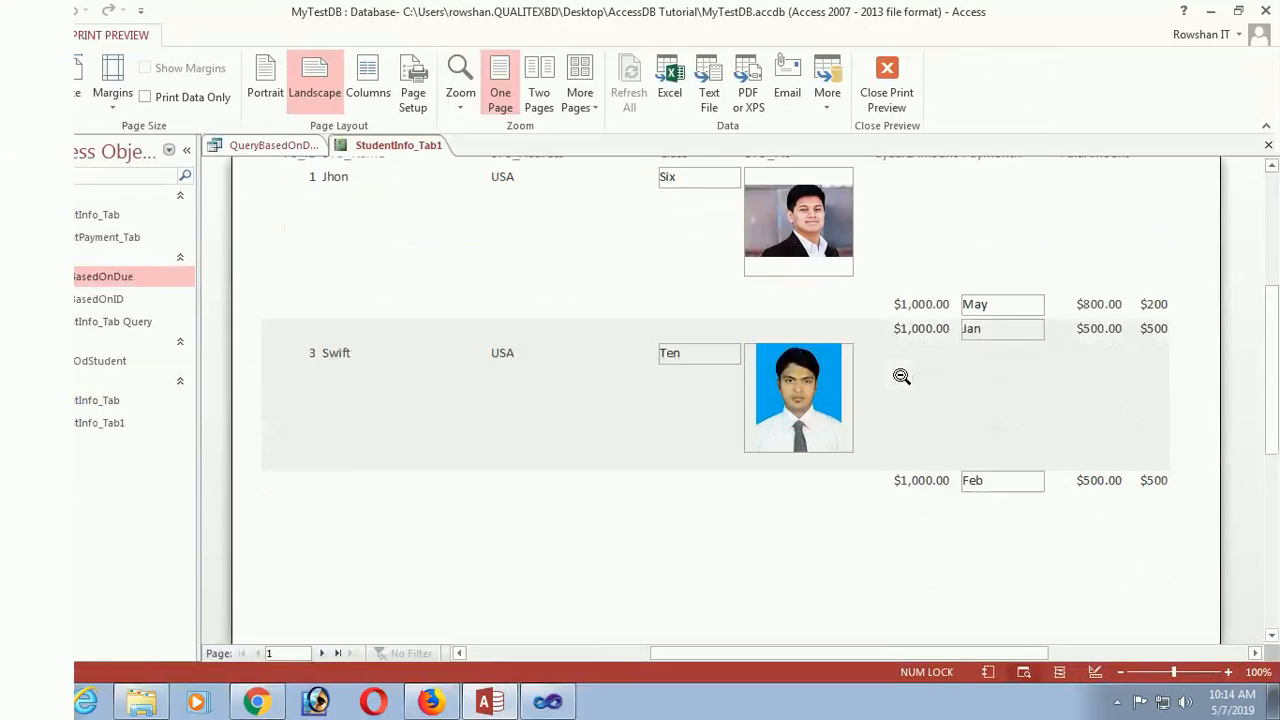